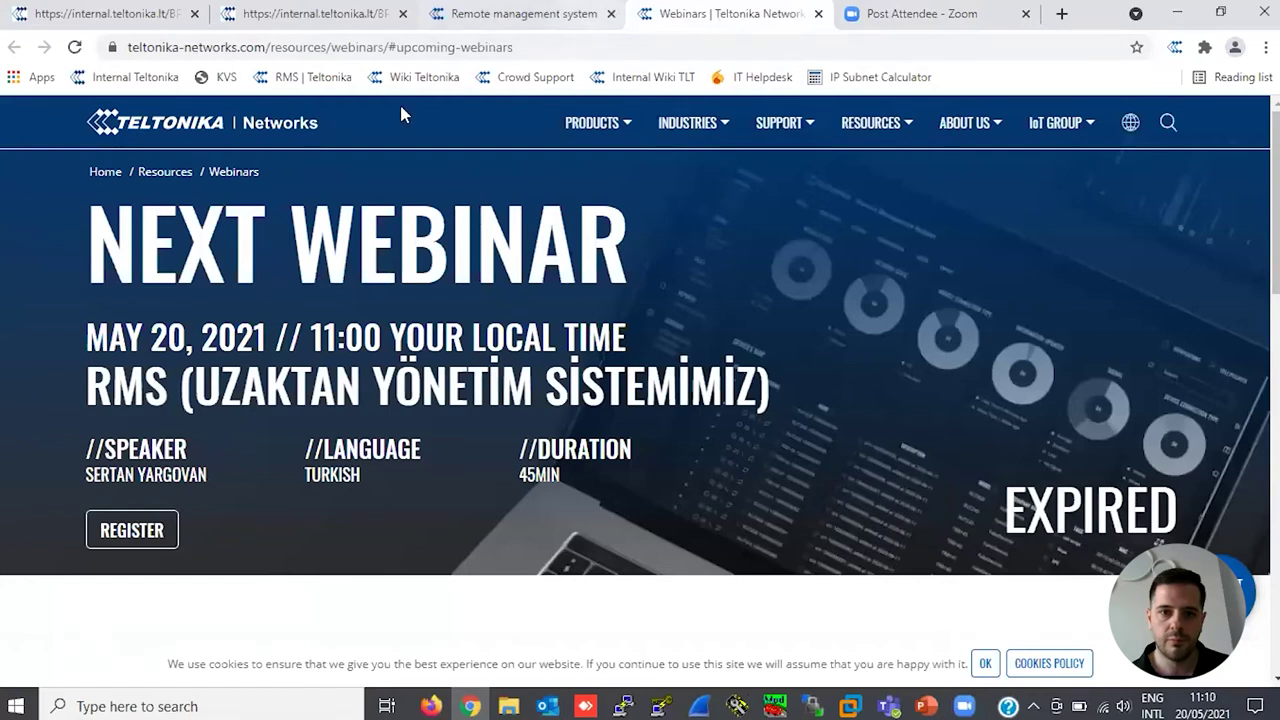
# Switch Chrome from the Webinars tab to the Remote management system tab.
pyautogui.hotkey('ctrl', 'shift', 'Tab')
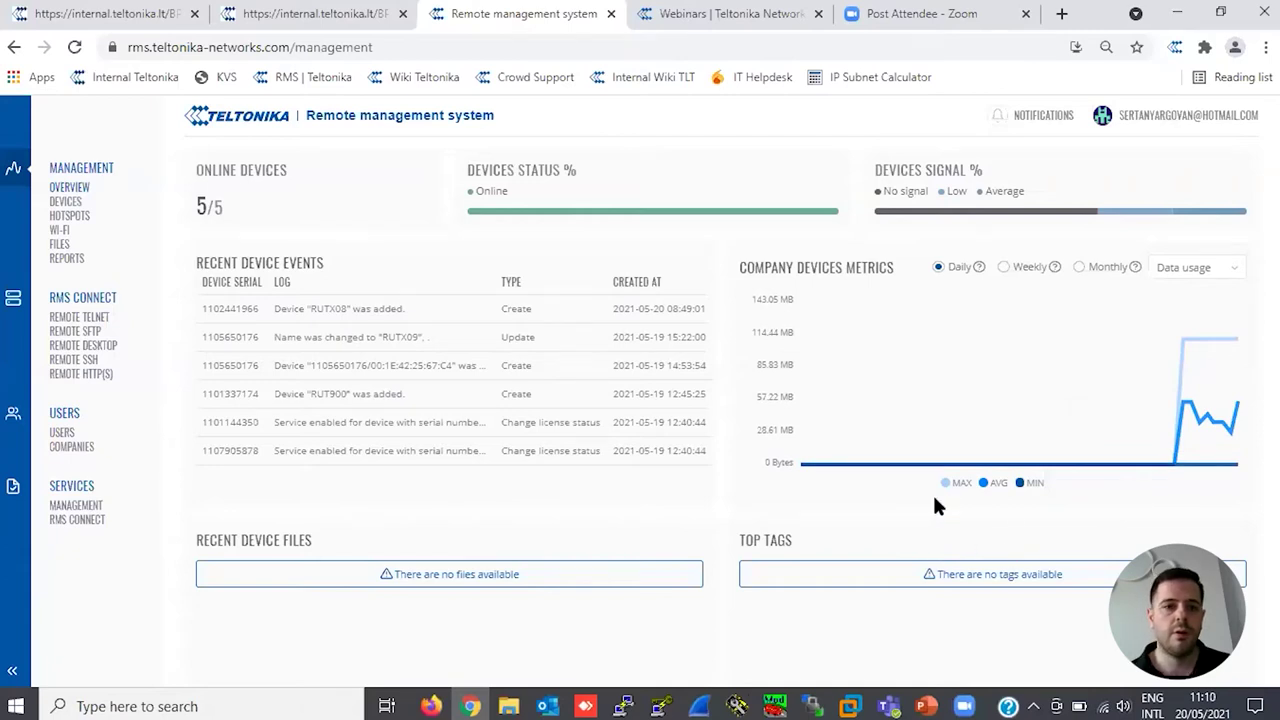
# Bring up Firefox showing the other company account's RMS dashboard, with 0 of 3 devices online.
pyautogui.click(431, 706)
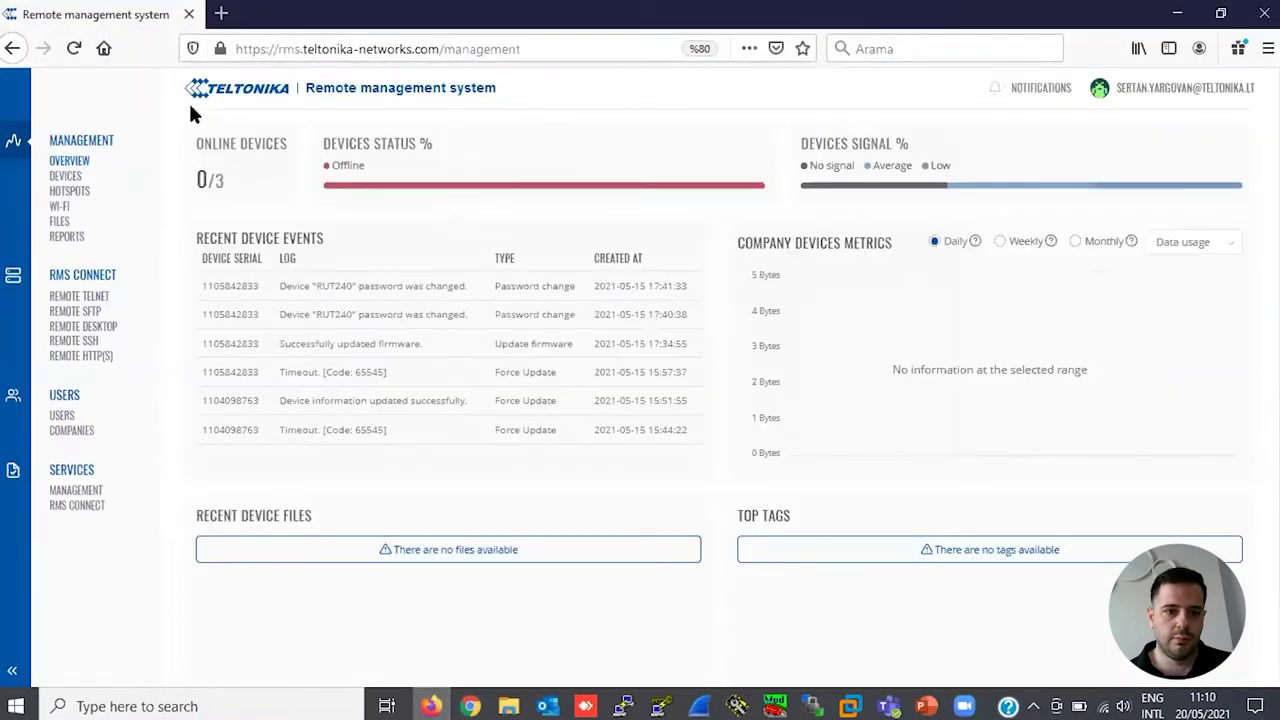
pyautogui.moveTo(347, 195)
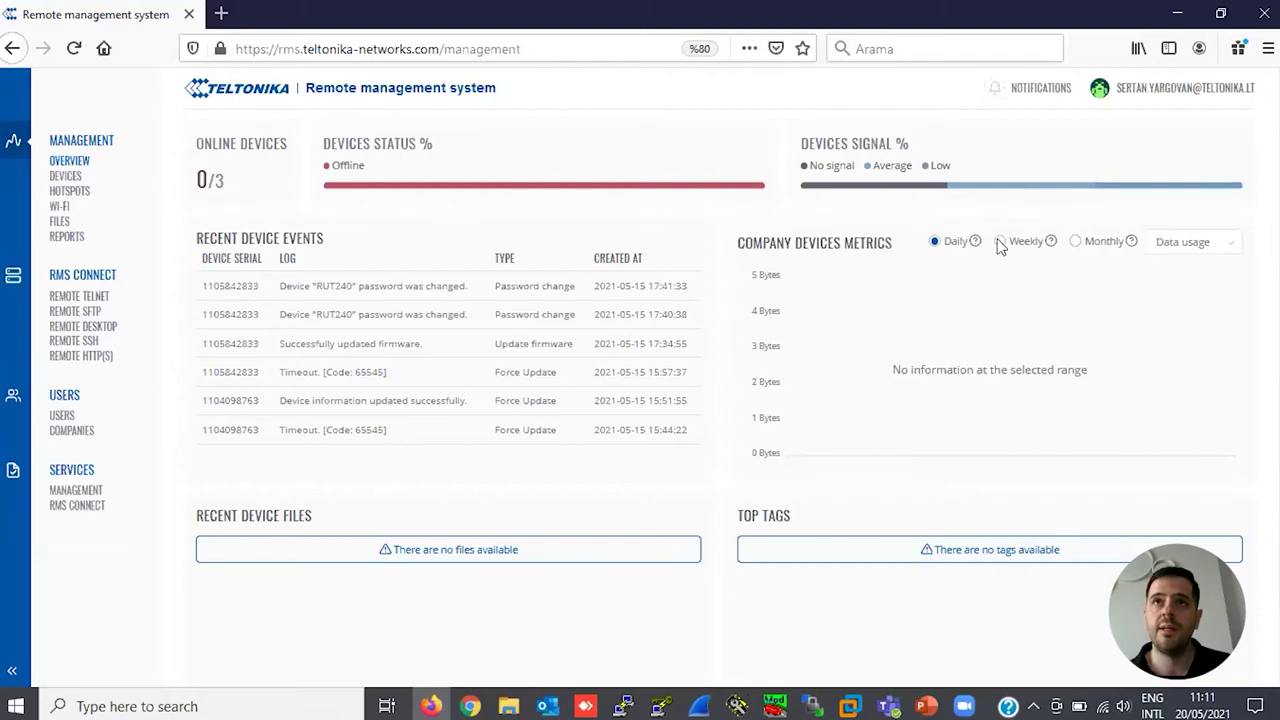
# Look through the Company Devices Metrics list, then close it so the MAX/AVG/MIN chart reloads.
pyautogui.click(1190, 245)
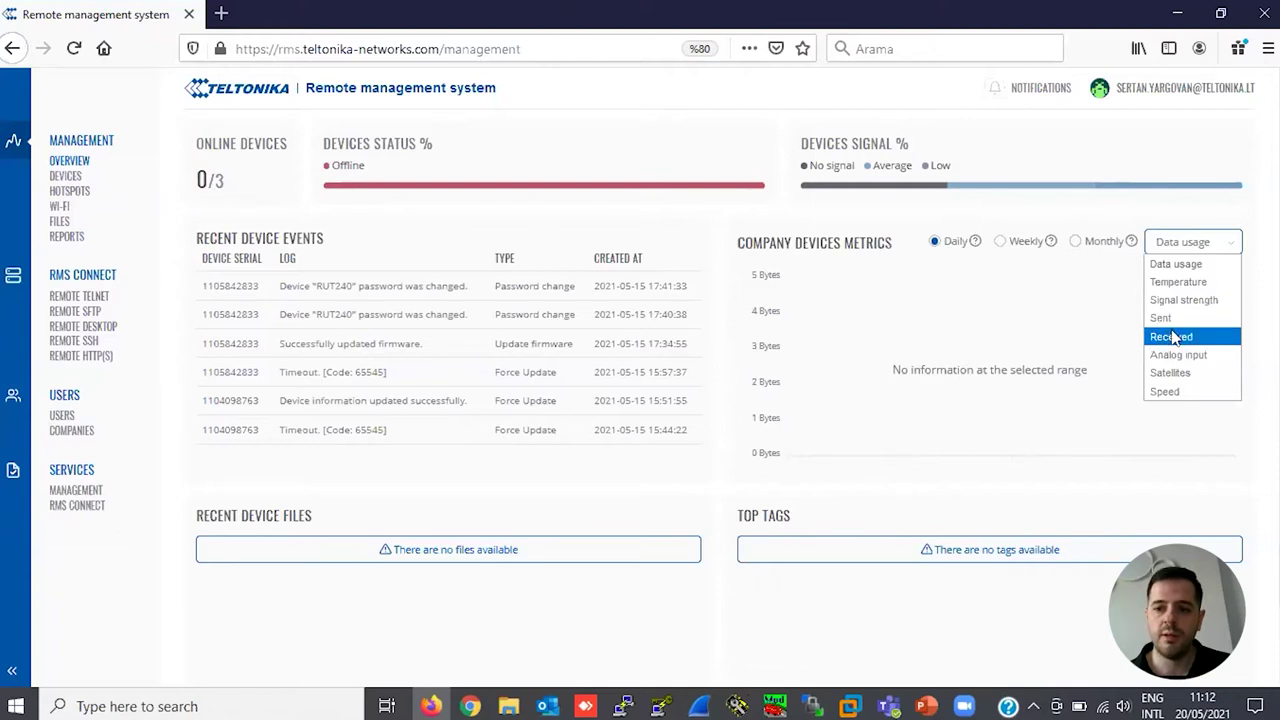
pyautogui.click(1172, 318)
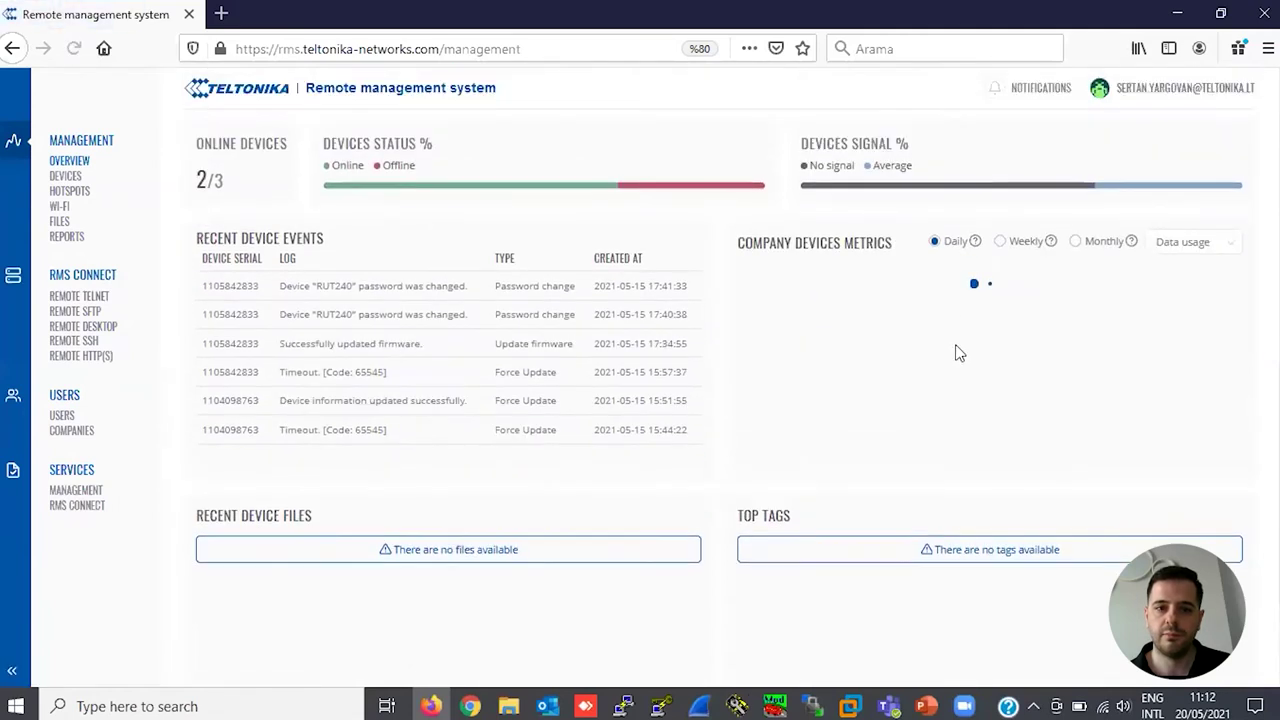
pyautogui.moveTo(1120, 351)
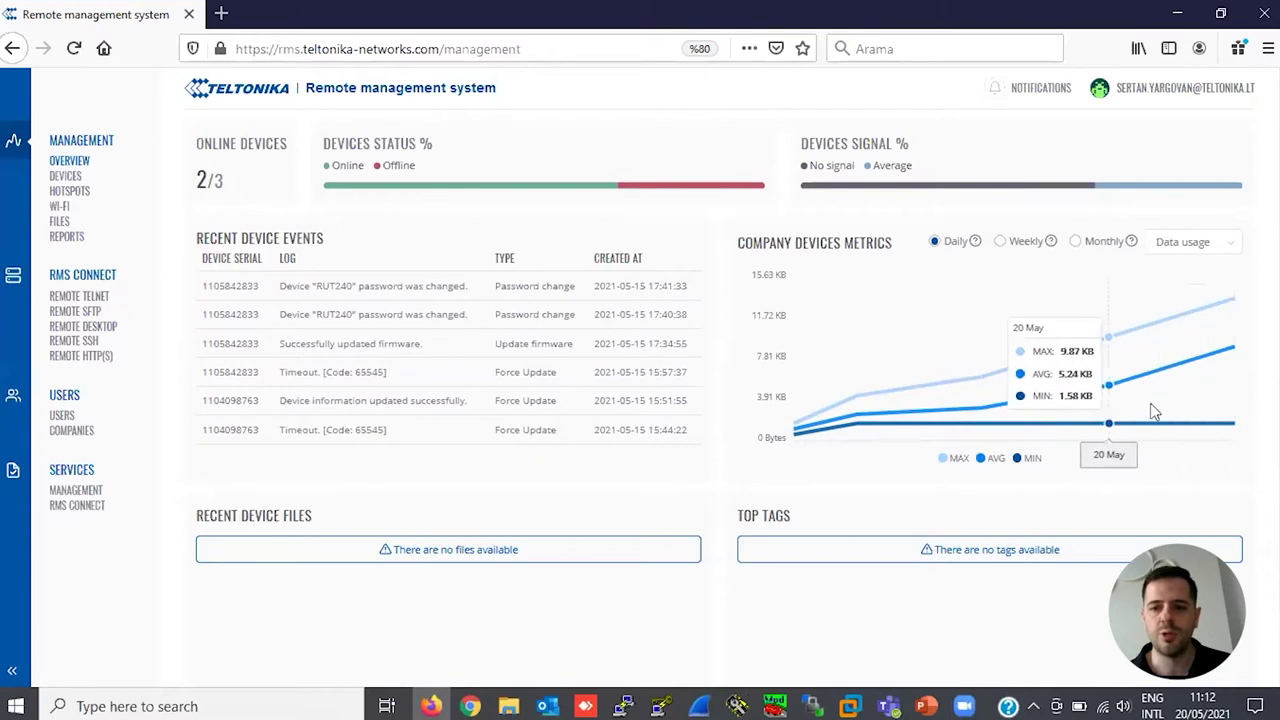
pyautogui.scroll(-2, 1078, 455)
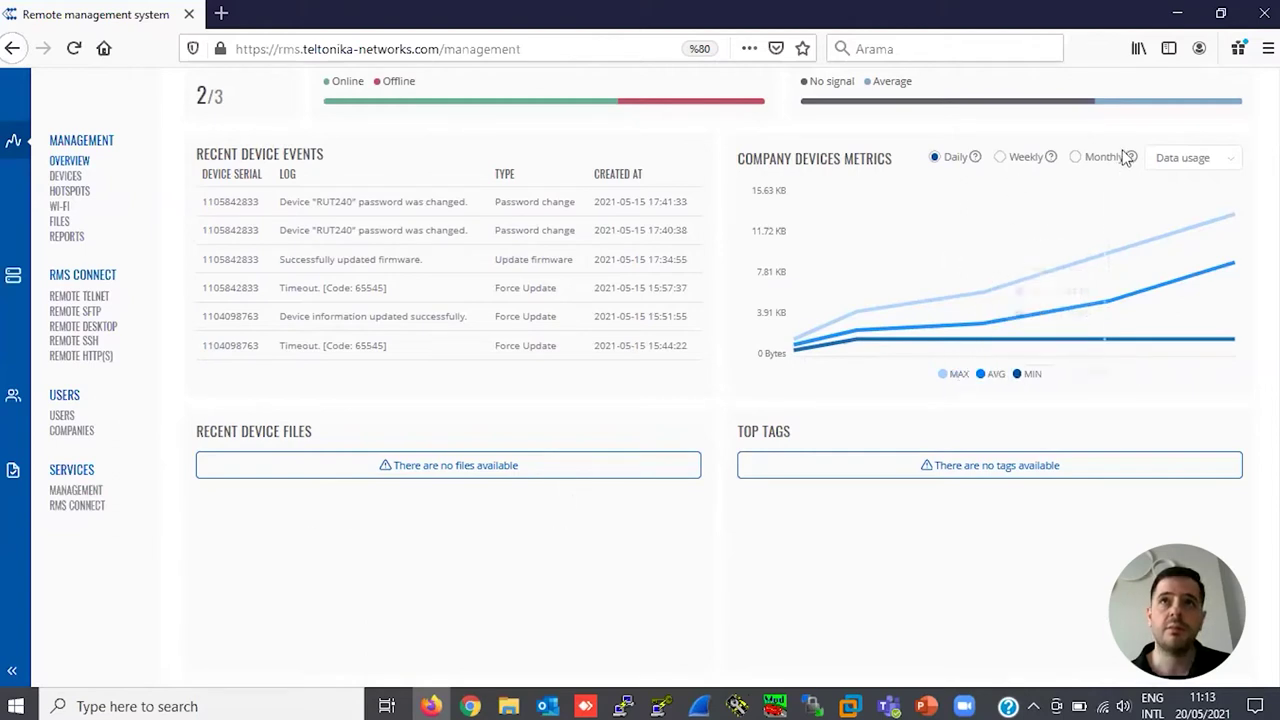
pyautogui.scroll(2, 1141, 229)
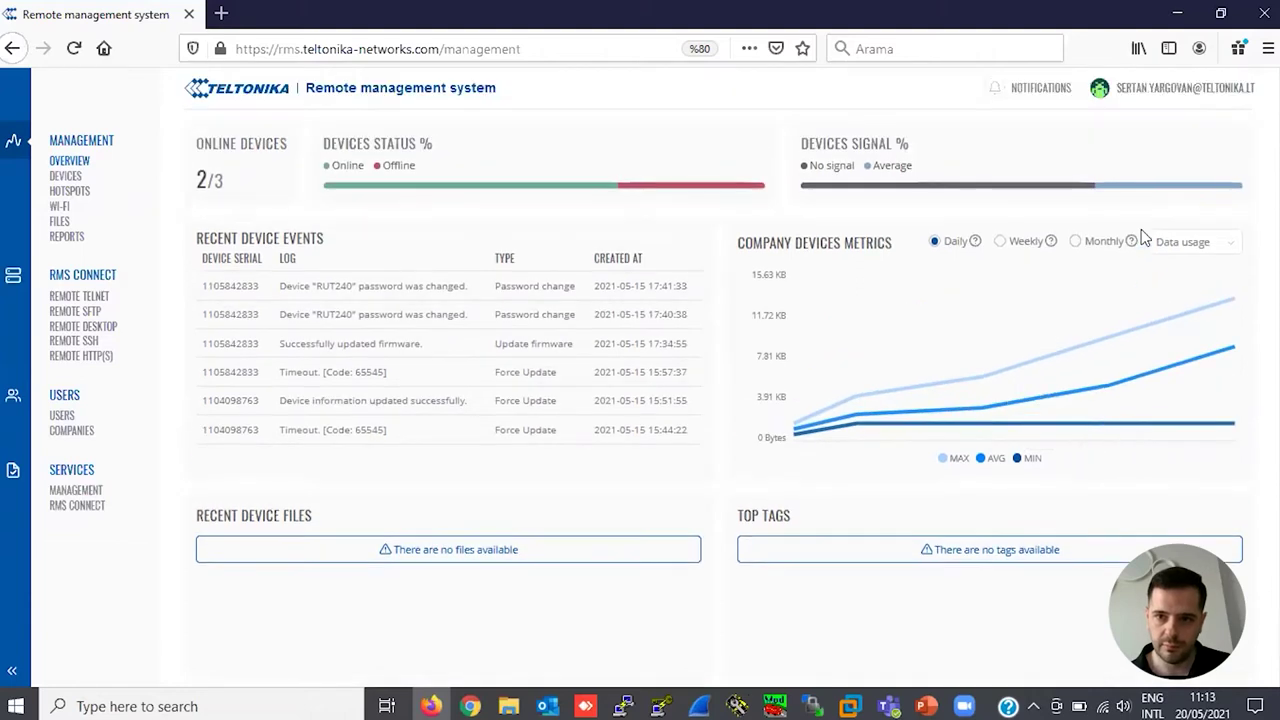
pyautogui.click(1198, 100)
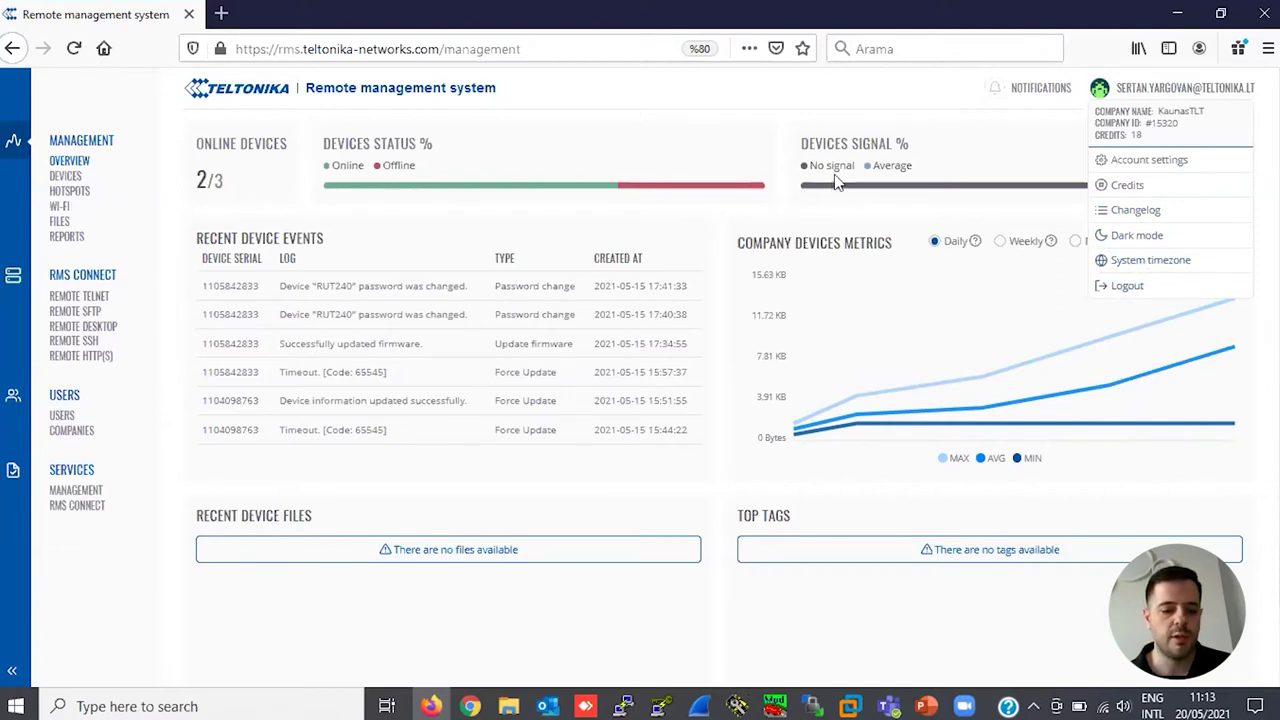
pyautogui.click(752, 154)
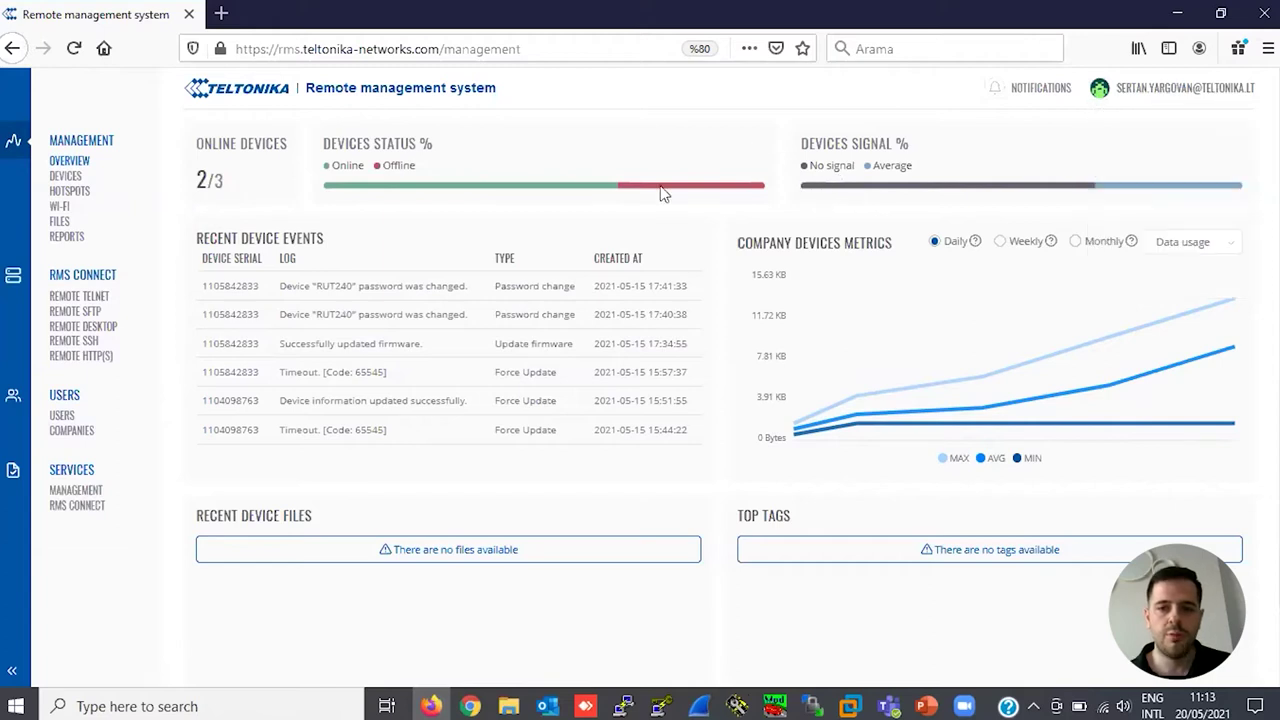
# Open the Devices page and select the RUTX11 router row.
pyautogui.click(70, 176)
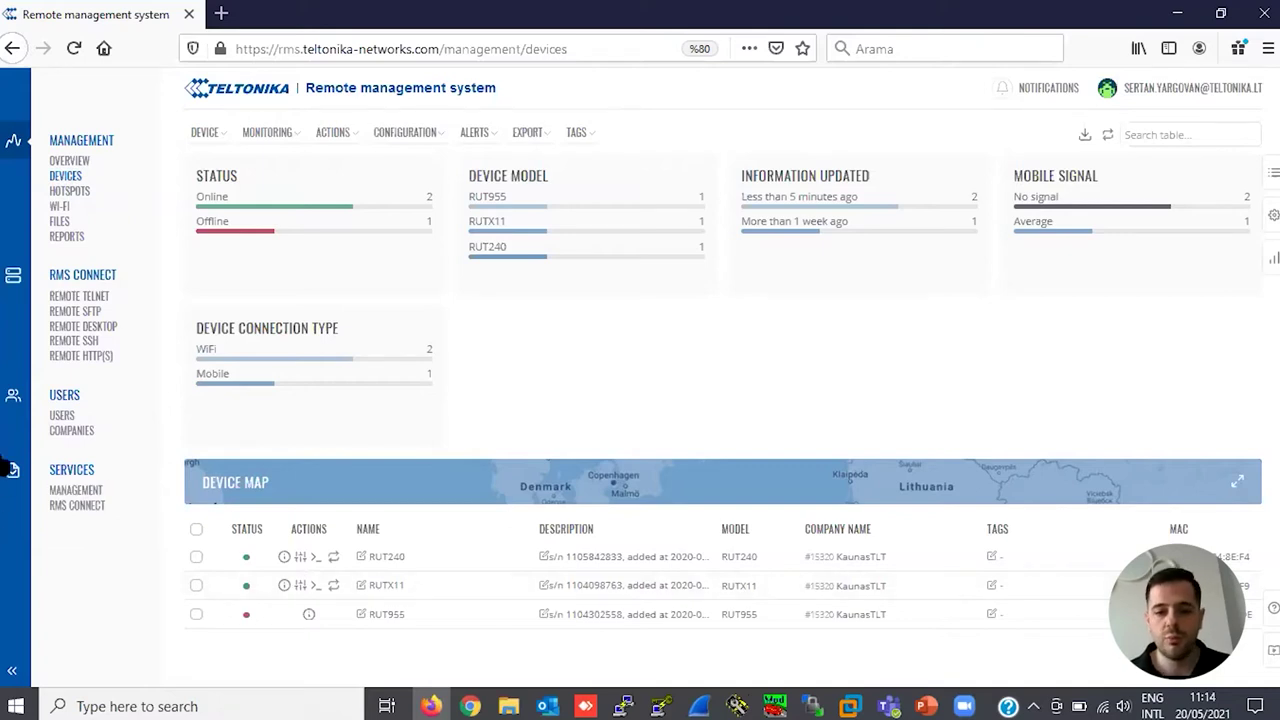
pyautogui.click(197, 586)
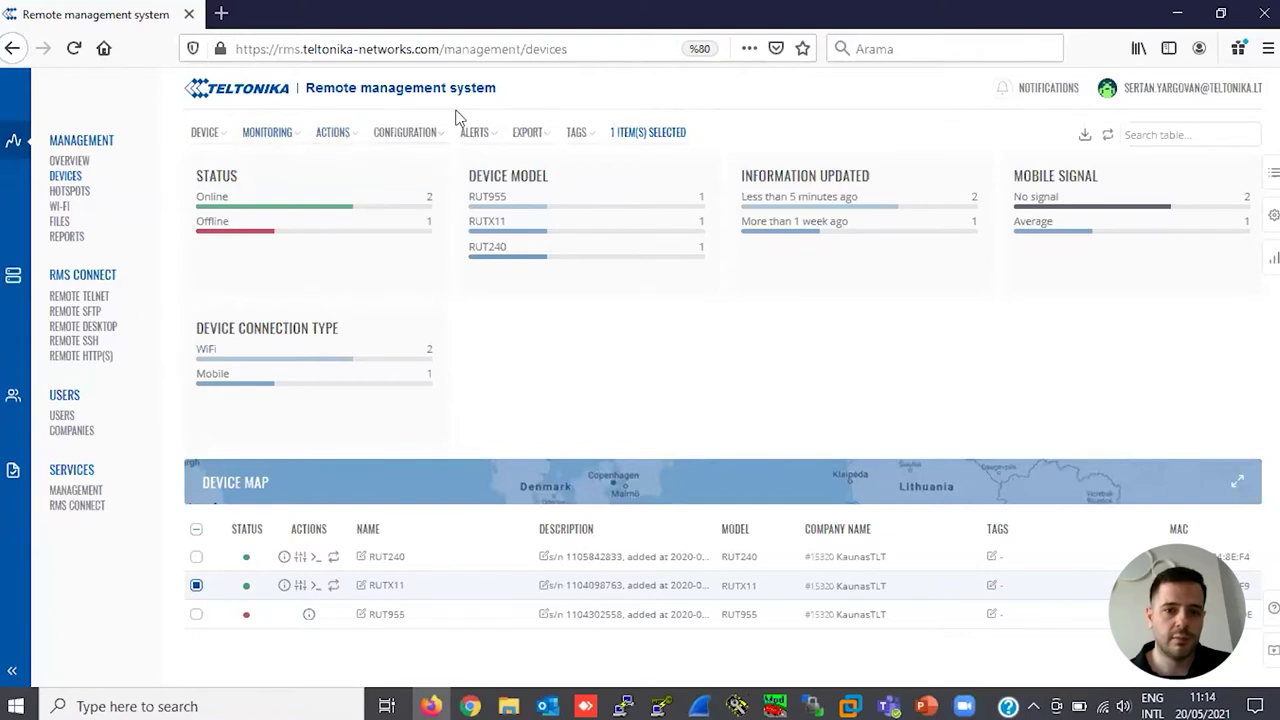
# Start a new alert for the RUTX11 router from the ALERTS menu's Create alert.
pyautogui.moveTo(477, 137)
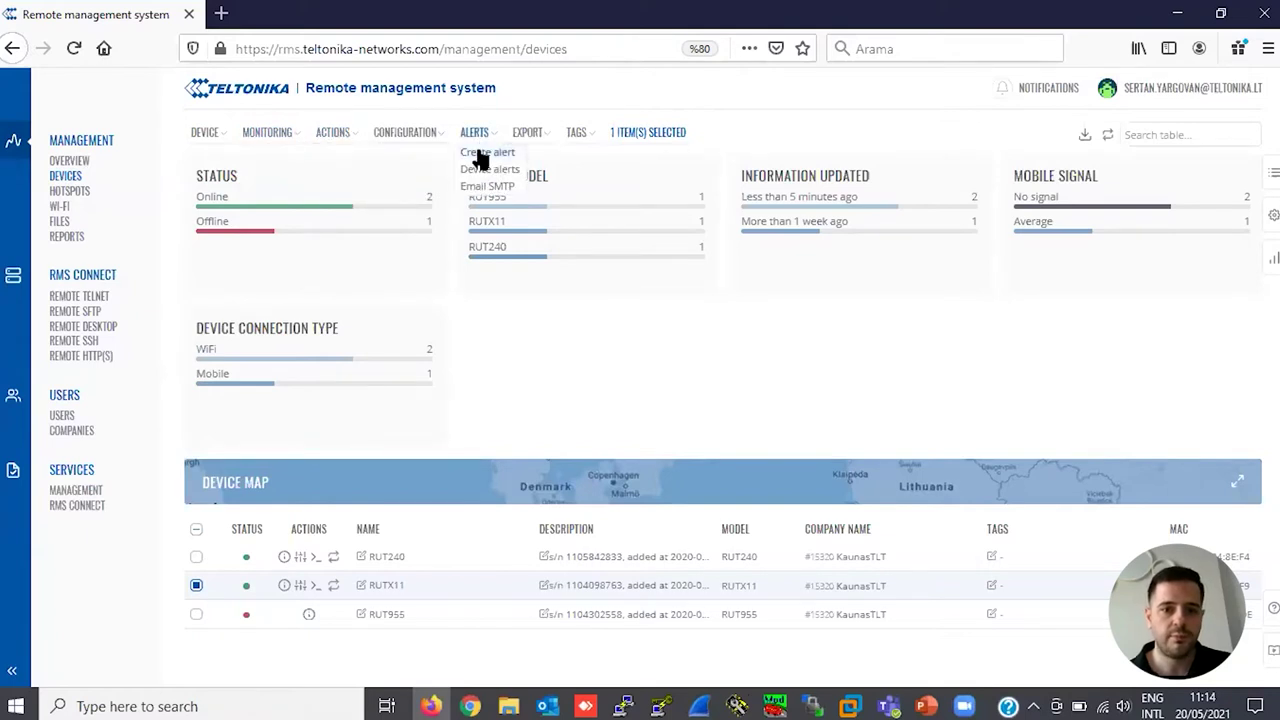
pyautogui.click(482, 155)
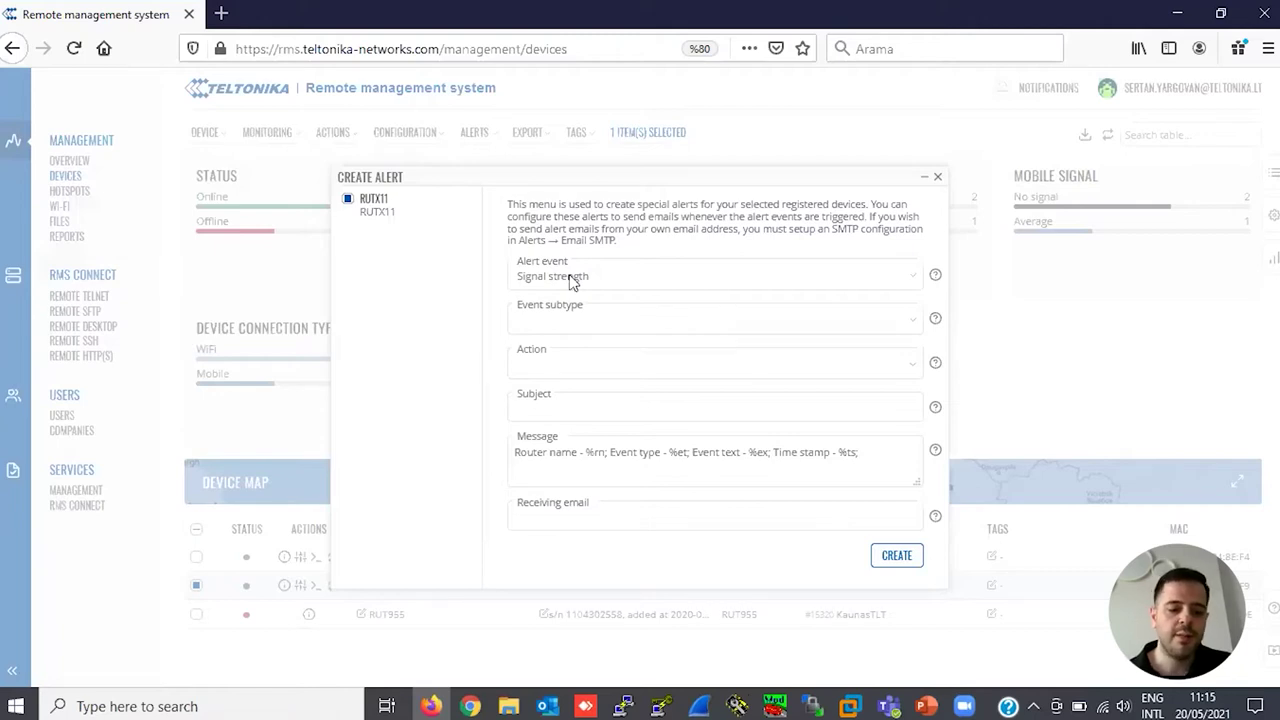
# Try Signal strength and Status change as the alert event, viewing their ranges and subtypes.
pyautogui.click(590, 282)
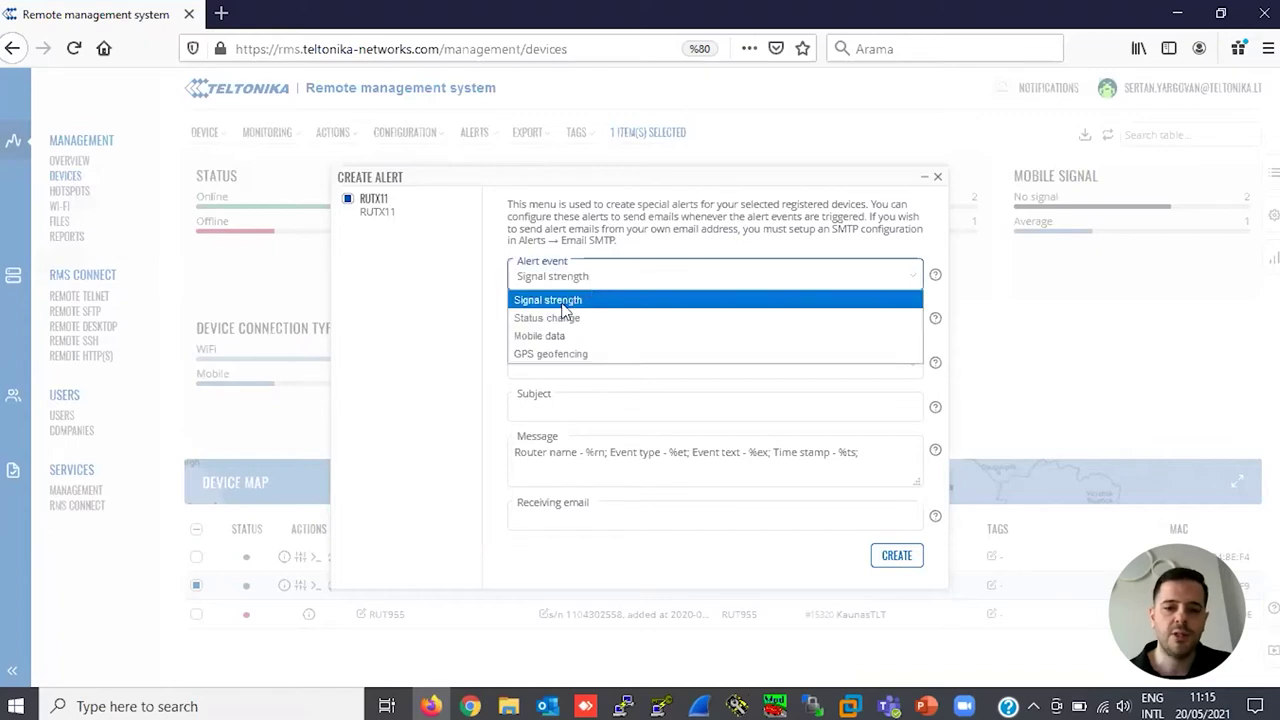
pyautogui.click(548, 300)
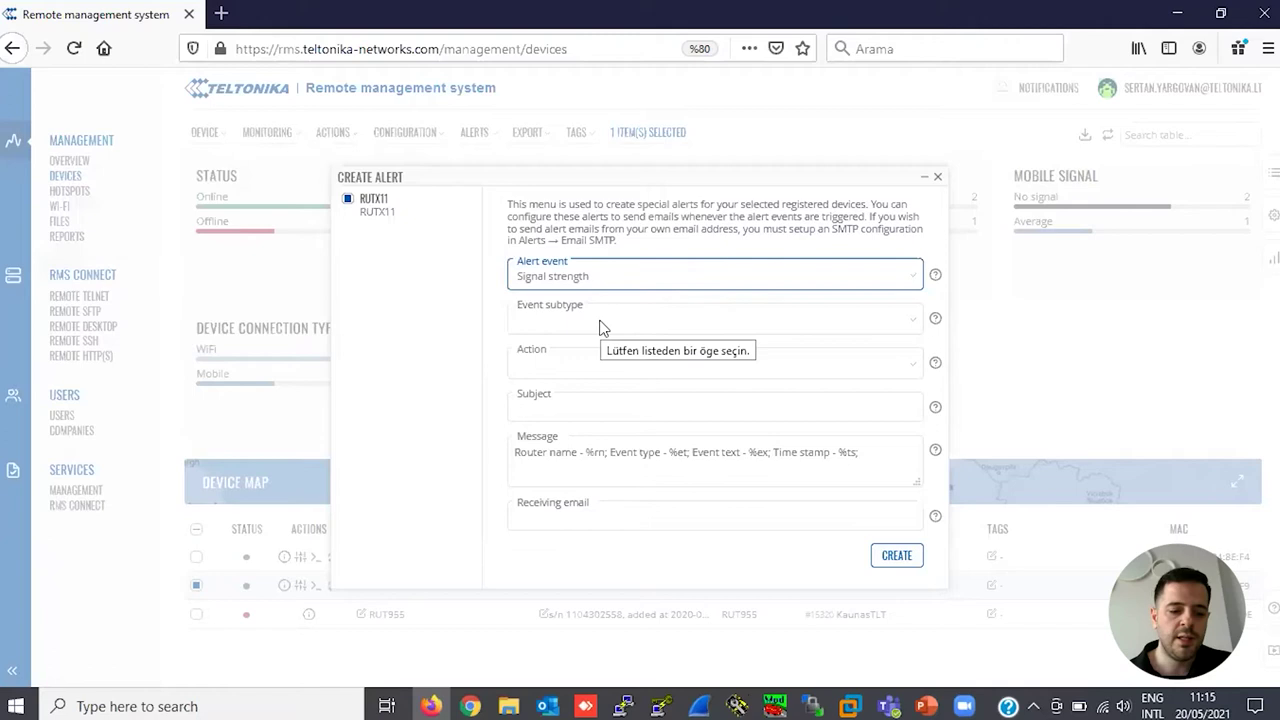
pyautogui.click(601, 327)
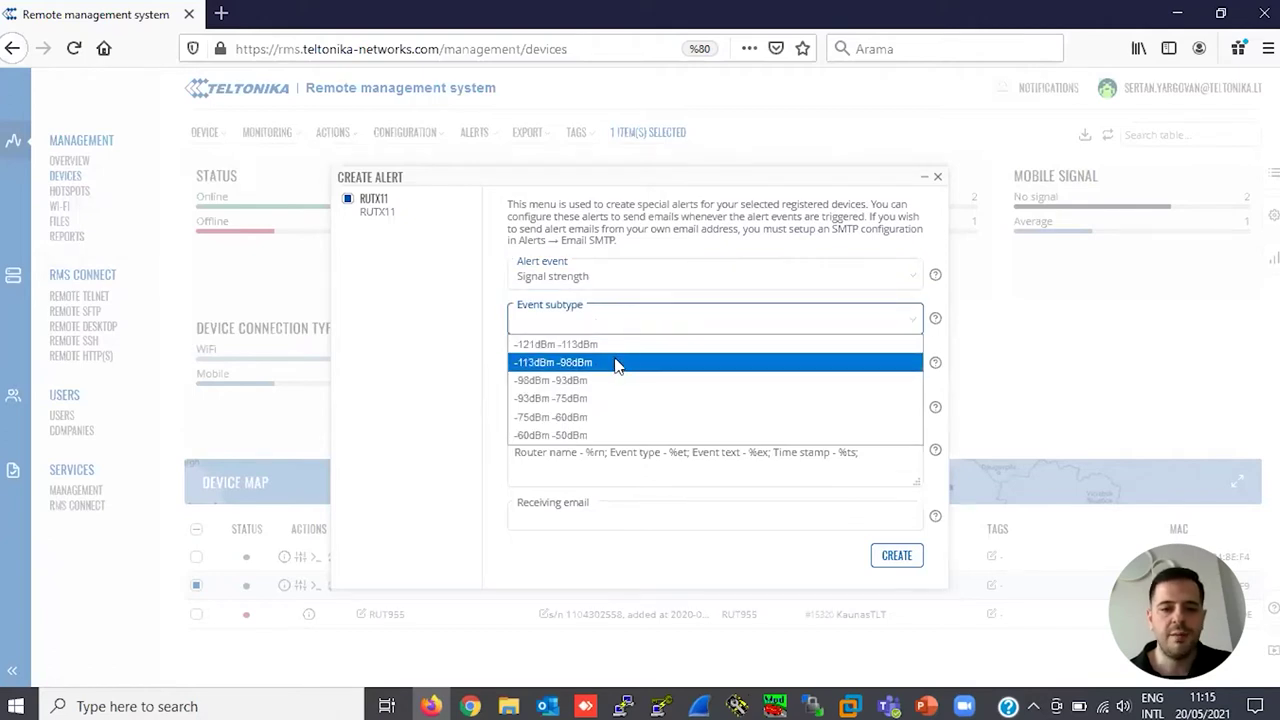
pyautogui.click(461, 303)
pyautogui.click(592, 286)
pyautogui.click(581, 320)
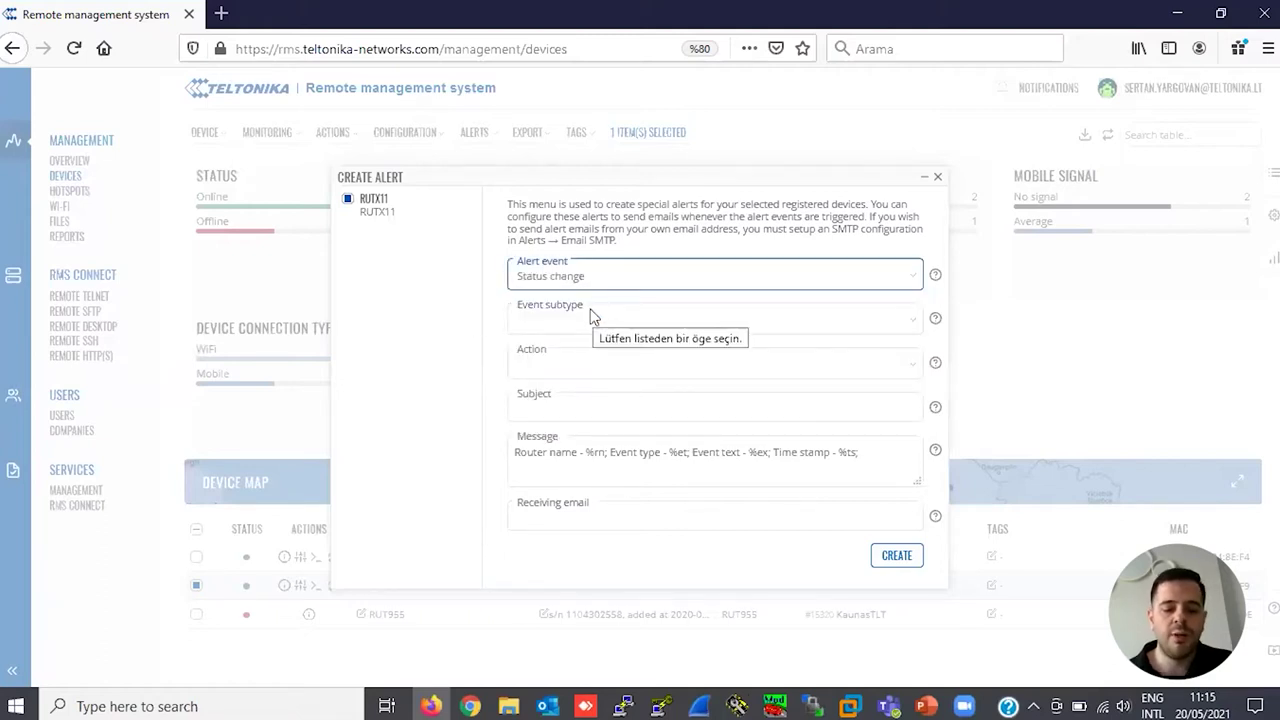
pyautogui.click(594, 326)
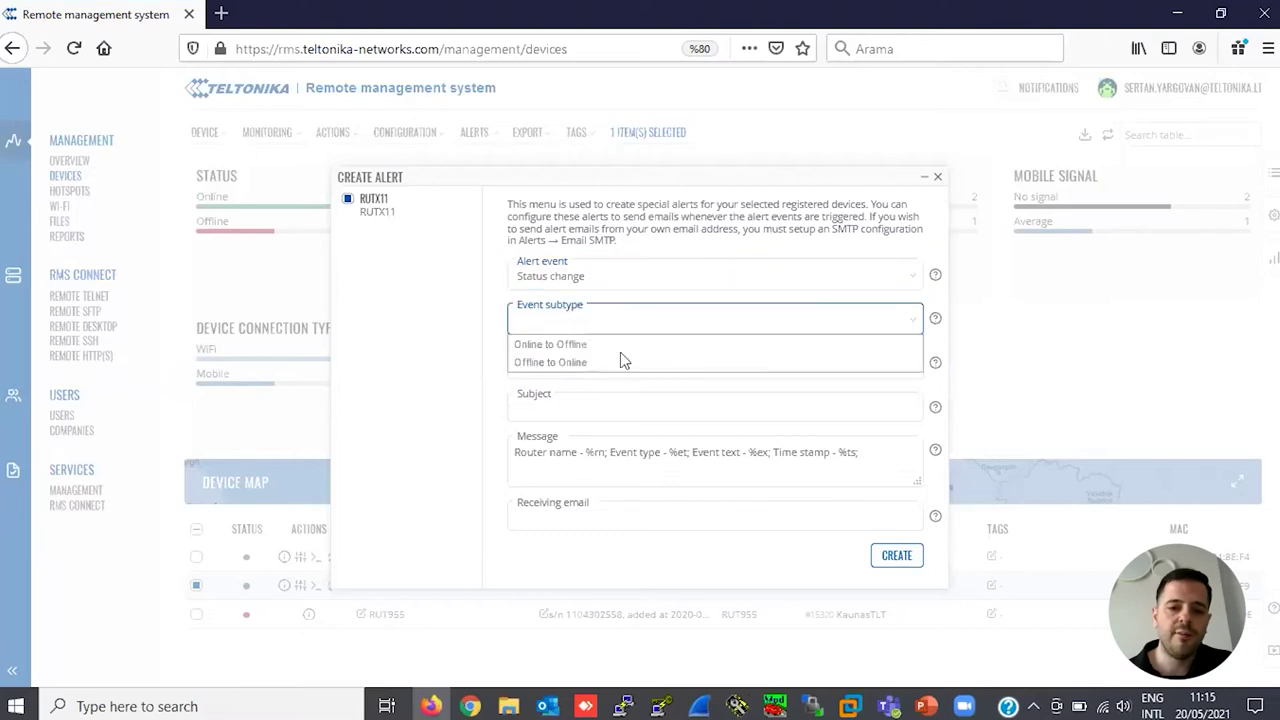
pyautogui.click(480, 305)
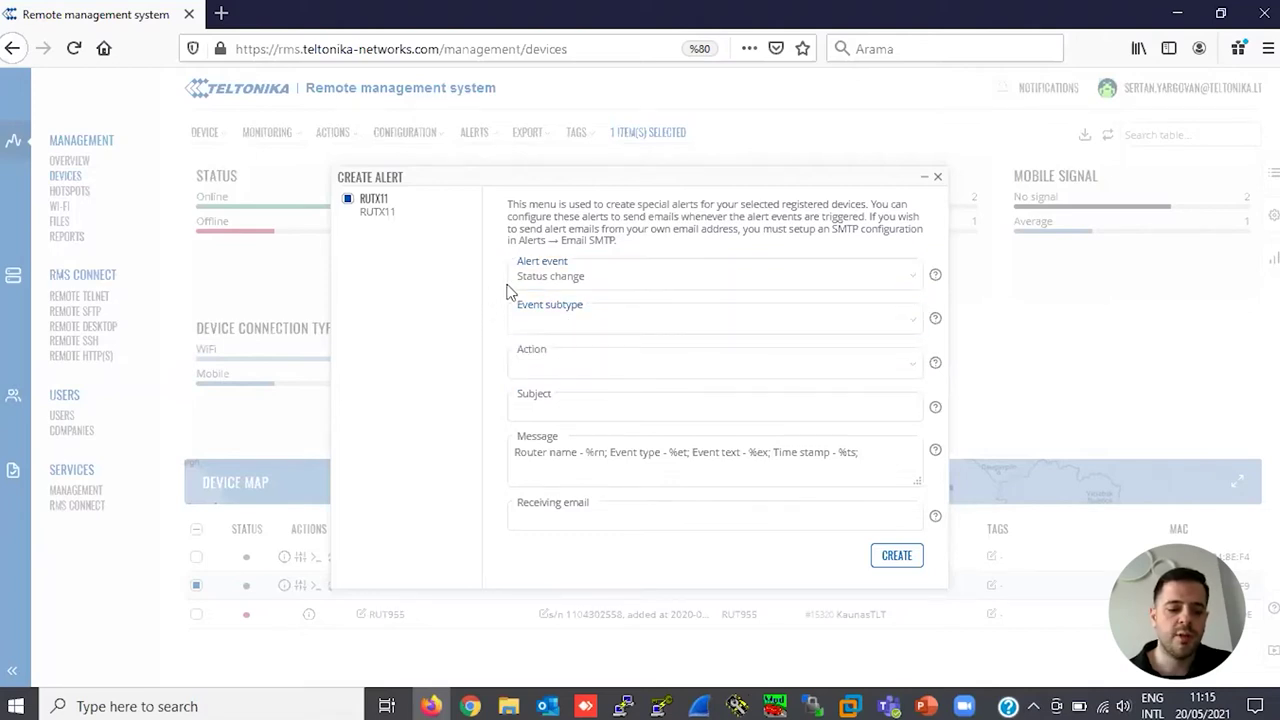
# Try Mobile data, then GPS geofencing, reviewing its subtype, longitude, latitude and radius fields.
pyautogui.click(613, 287)
pyautogui.click(592, 344)
pyautogui.click(622, 297)
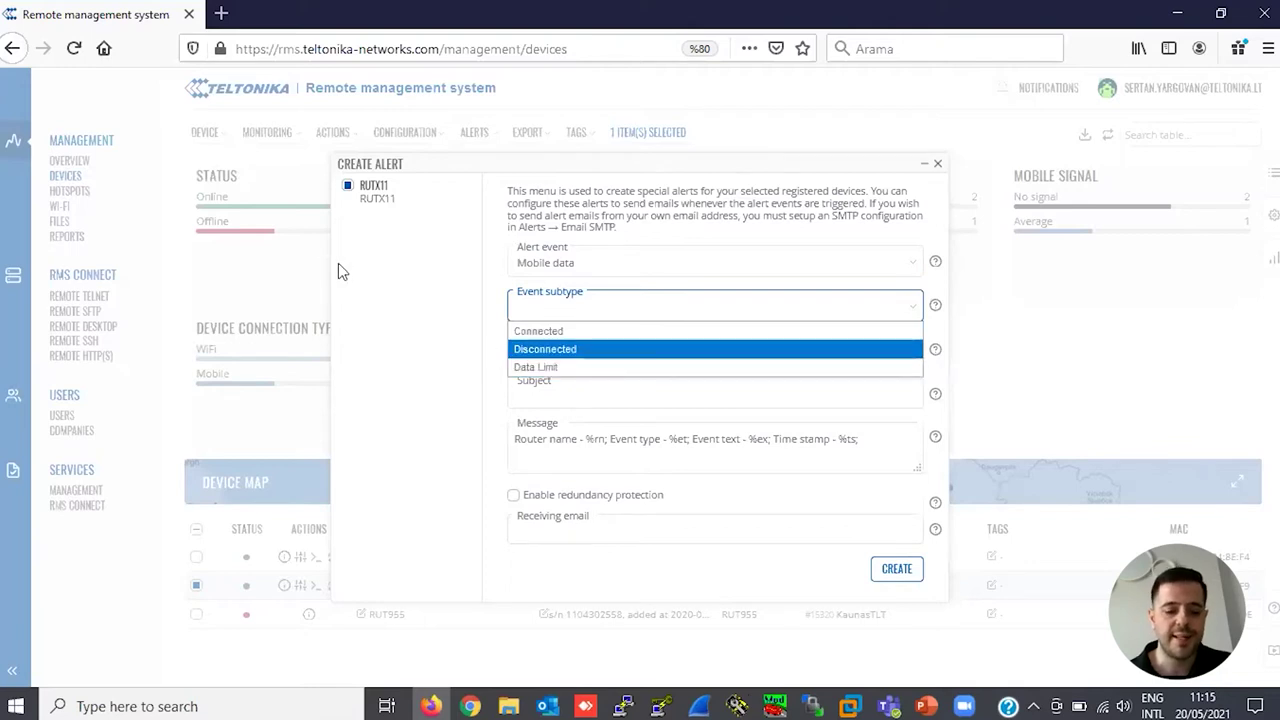
pyautogui.click(397, 296)
pyautogui.click(614, 270)
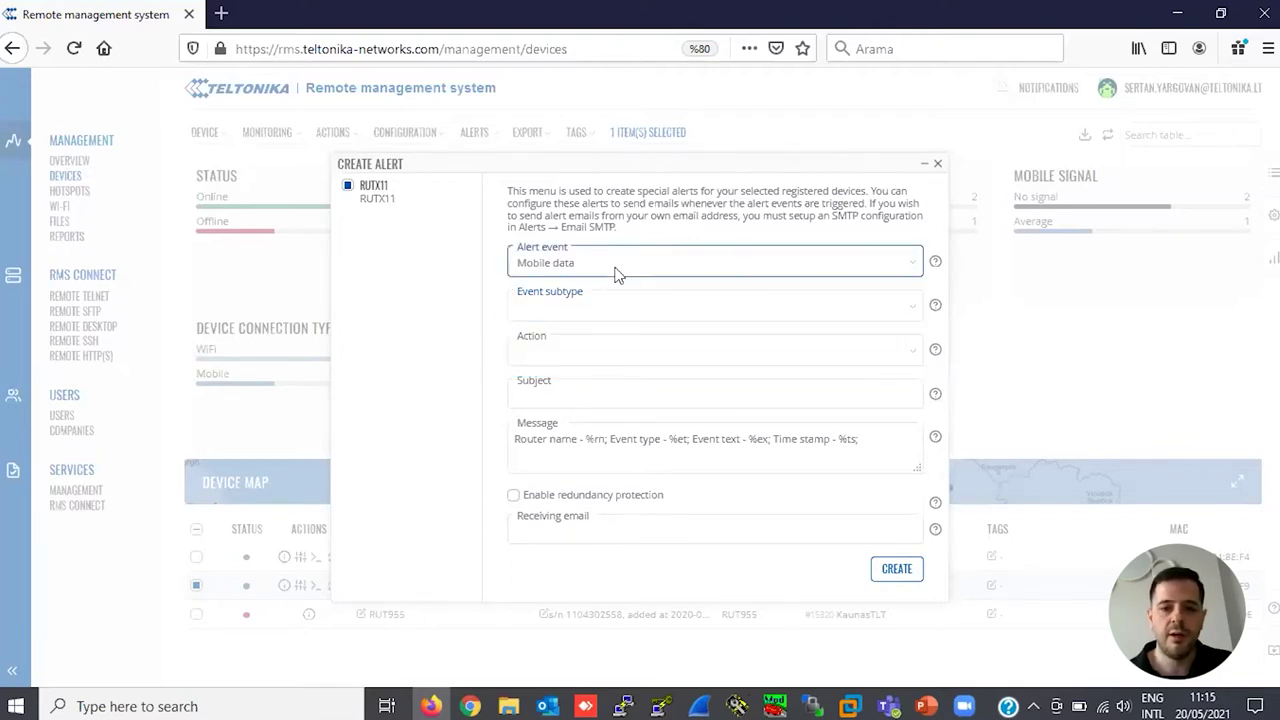
pyautogui.click(585, 340)
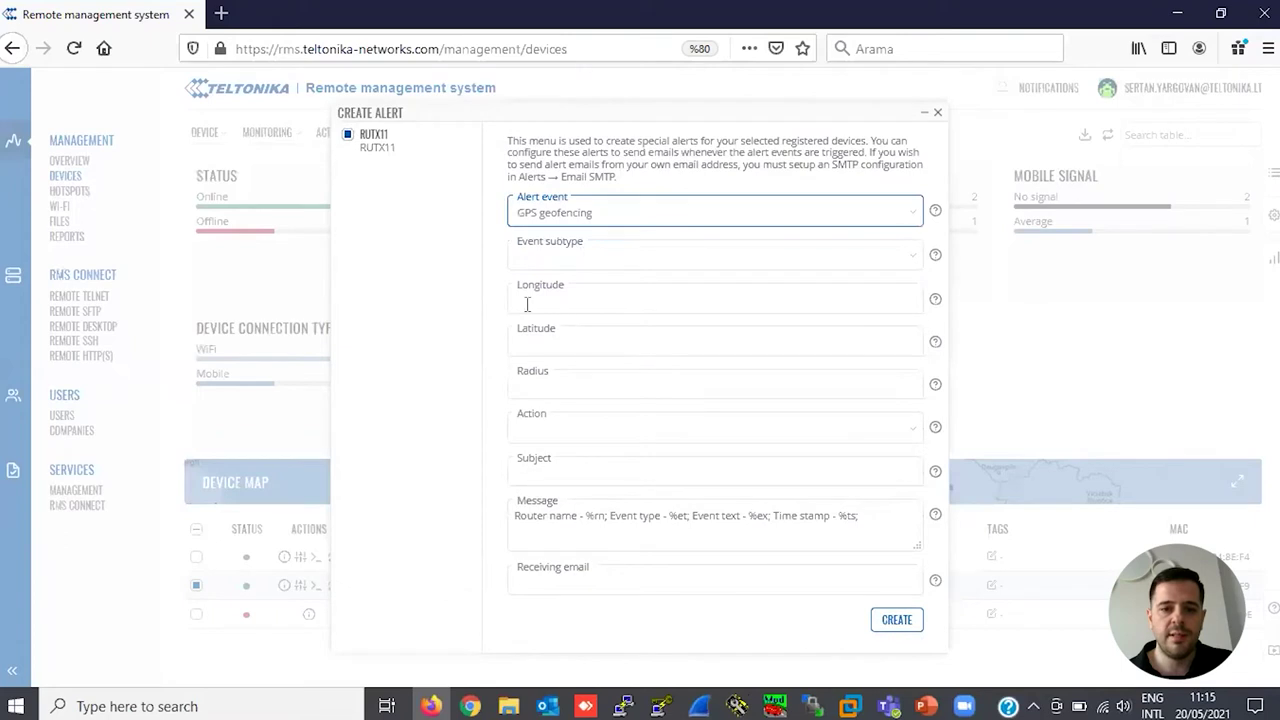
pyautogui.click(632, 265)
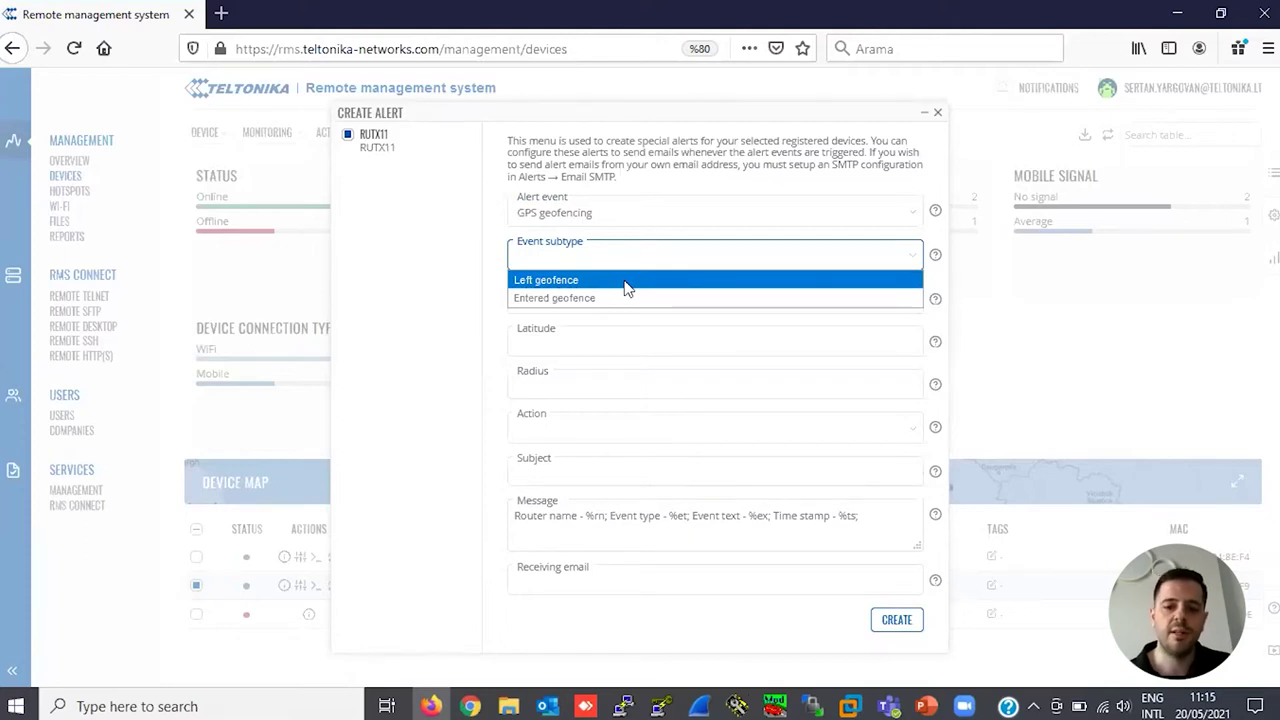
pyautogui.click(465, 300)
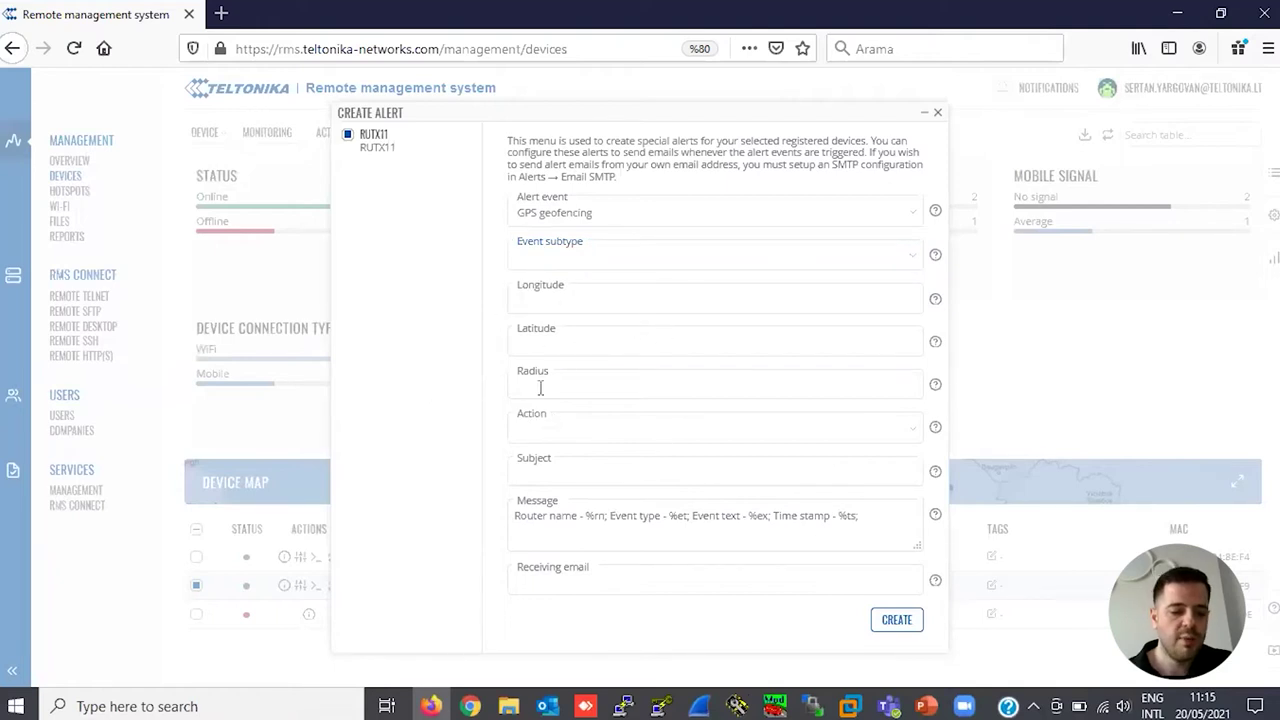
pyautogui.click(420, 320)
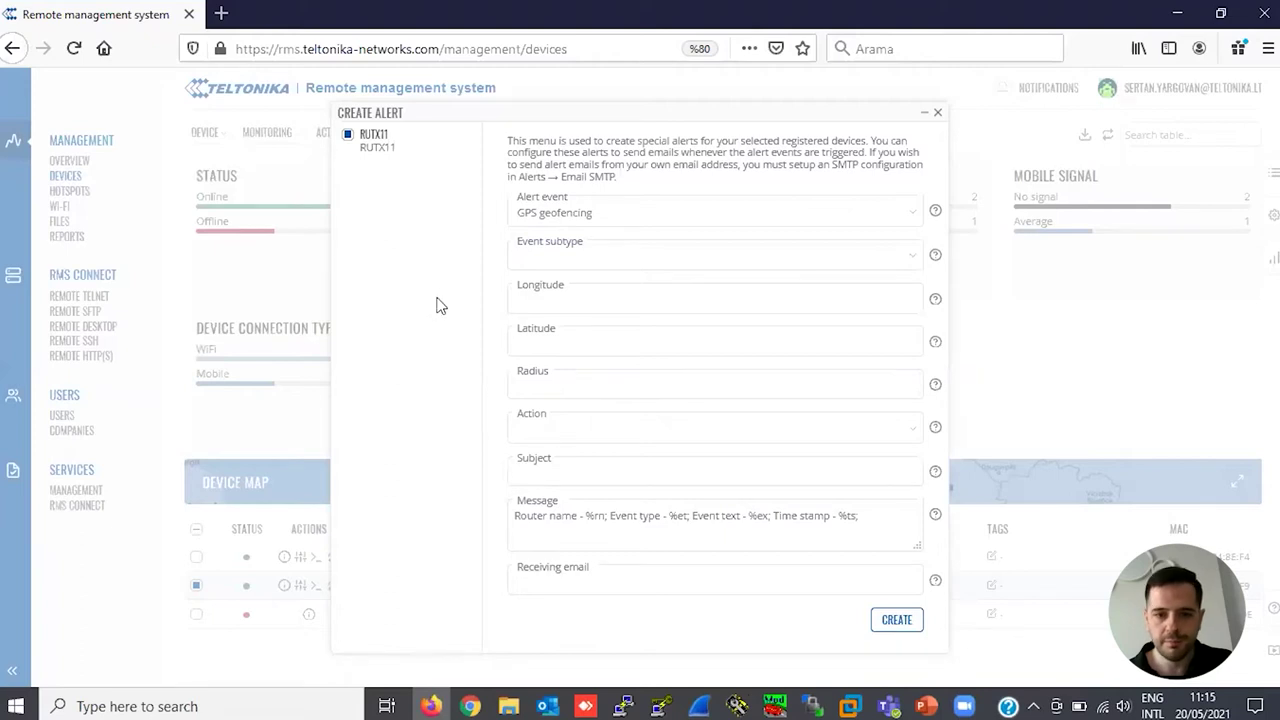
pyautogui.click(520, 202)
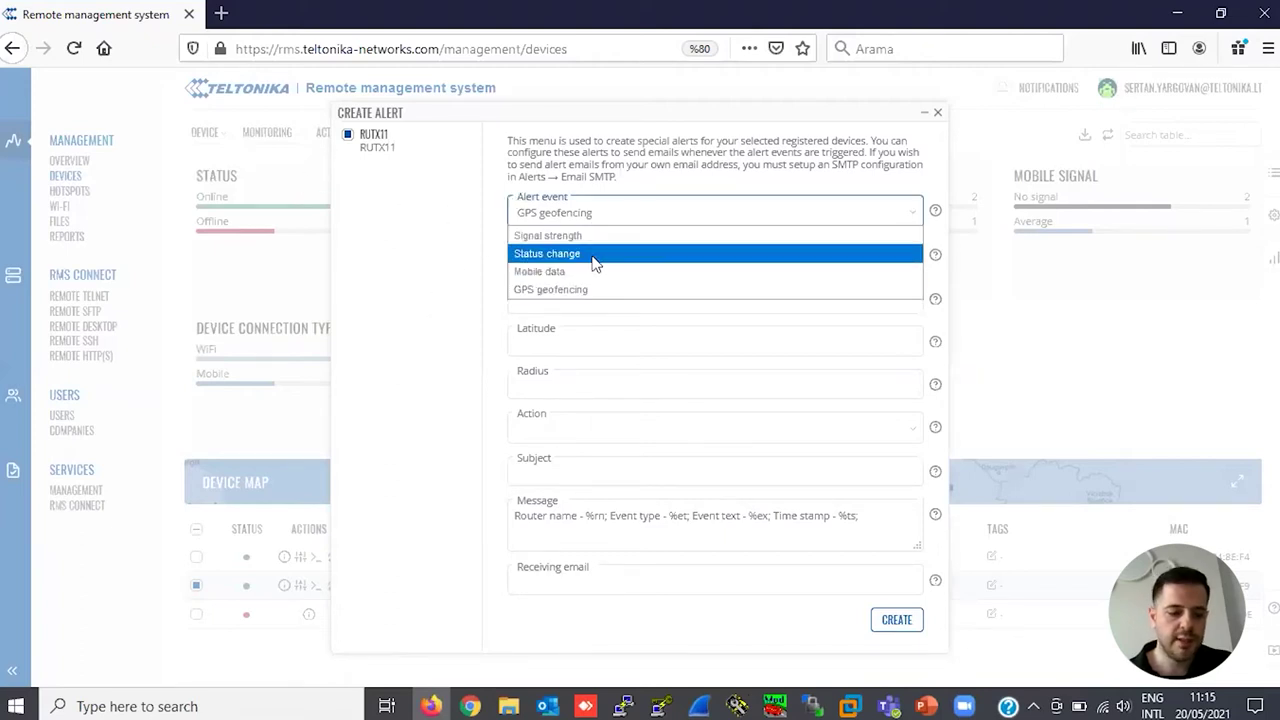
# Choose Status change, subtype Online to Offline, and action Send email for the RUTX11 alert.
pyautogui.click(594, 262)
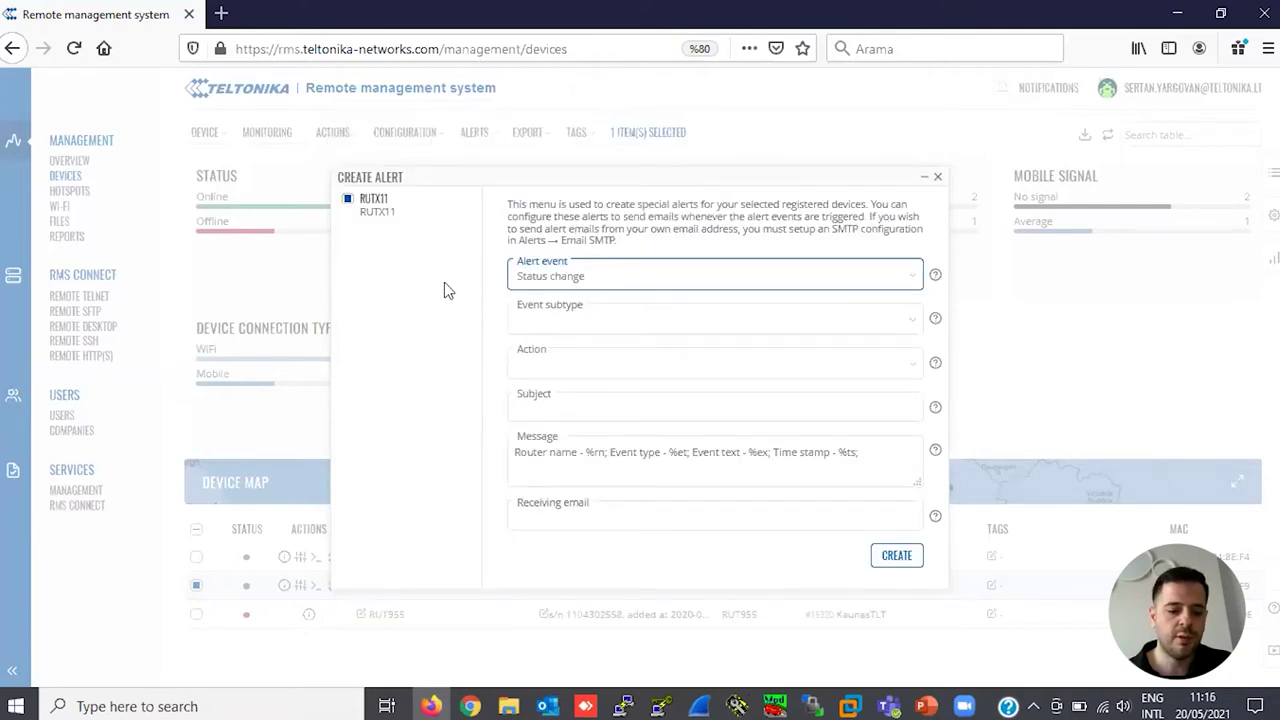
pyautogui.click(703, 322)
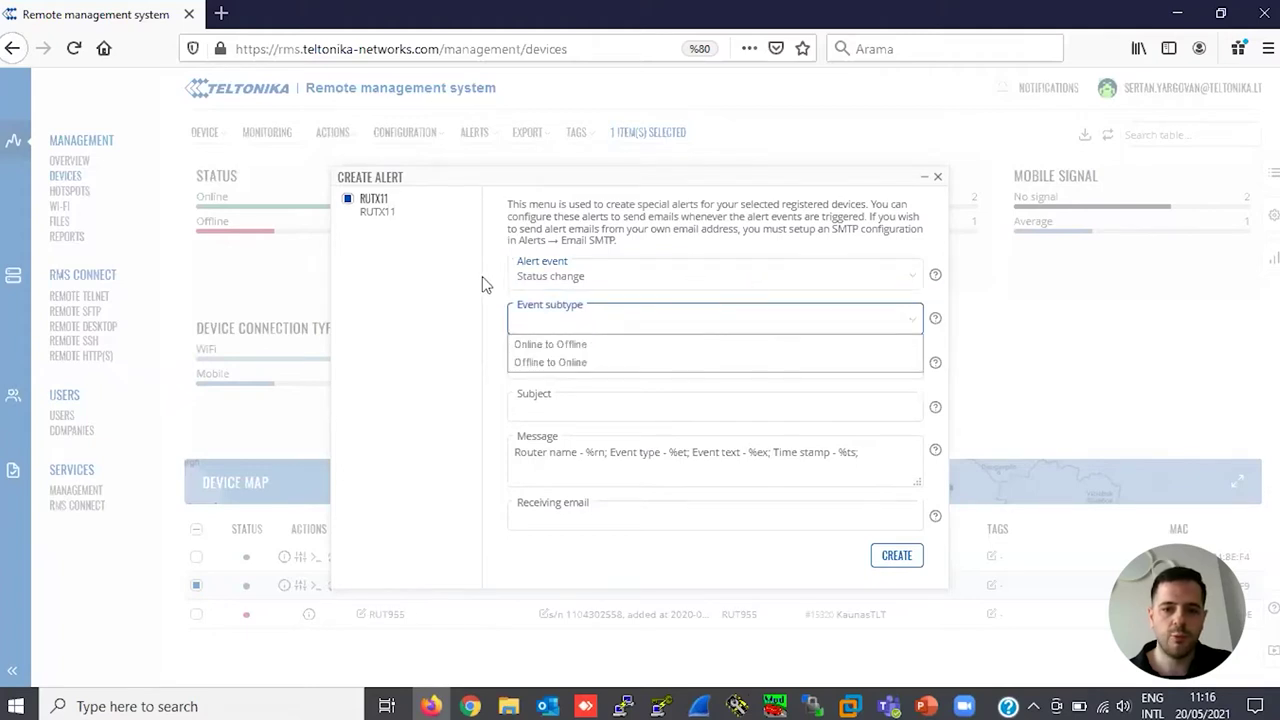
pyautogui.click(600, 345)
pyautogui.click(592, 366)
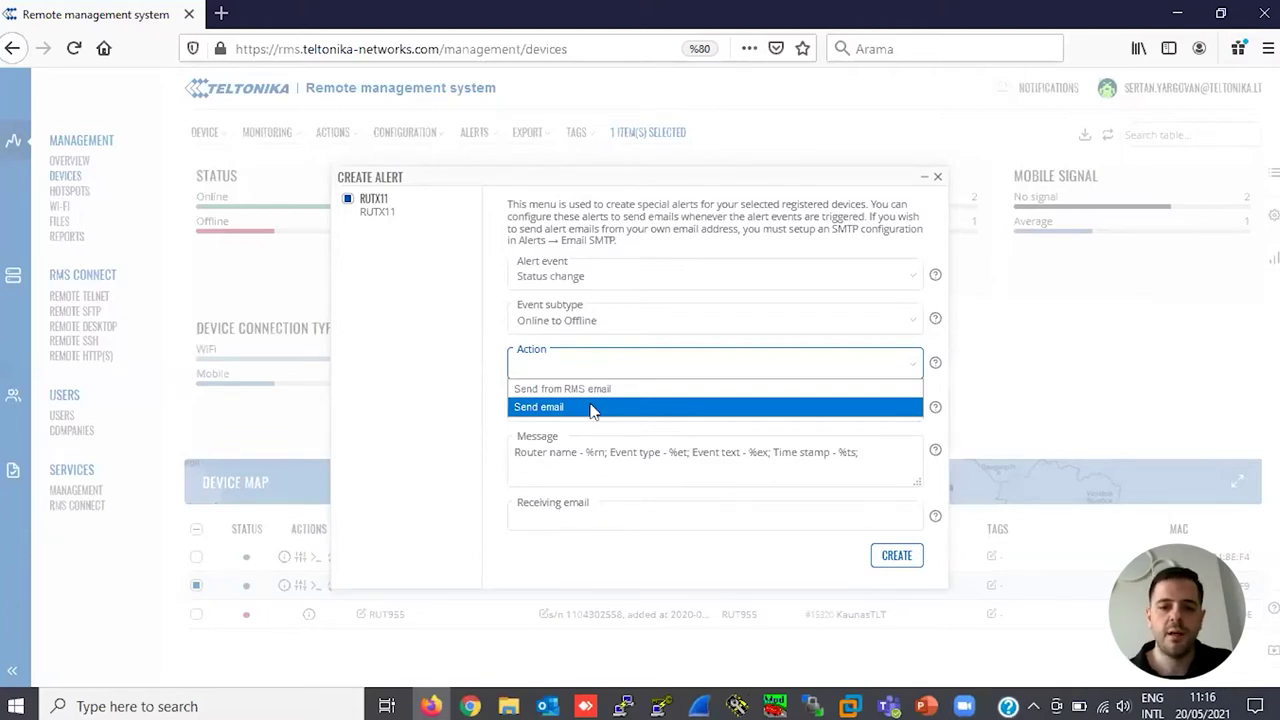
pyautogui.moveTo(936, 416)
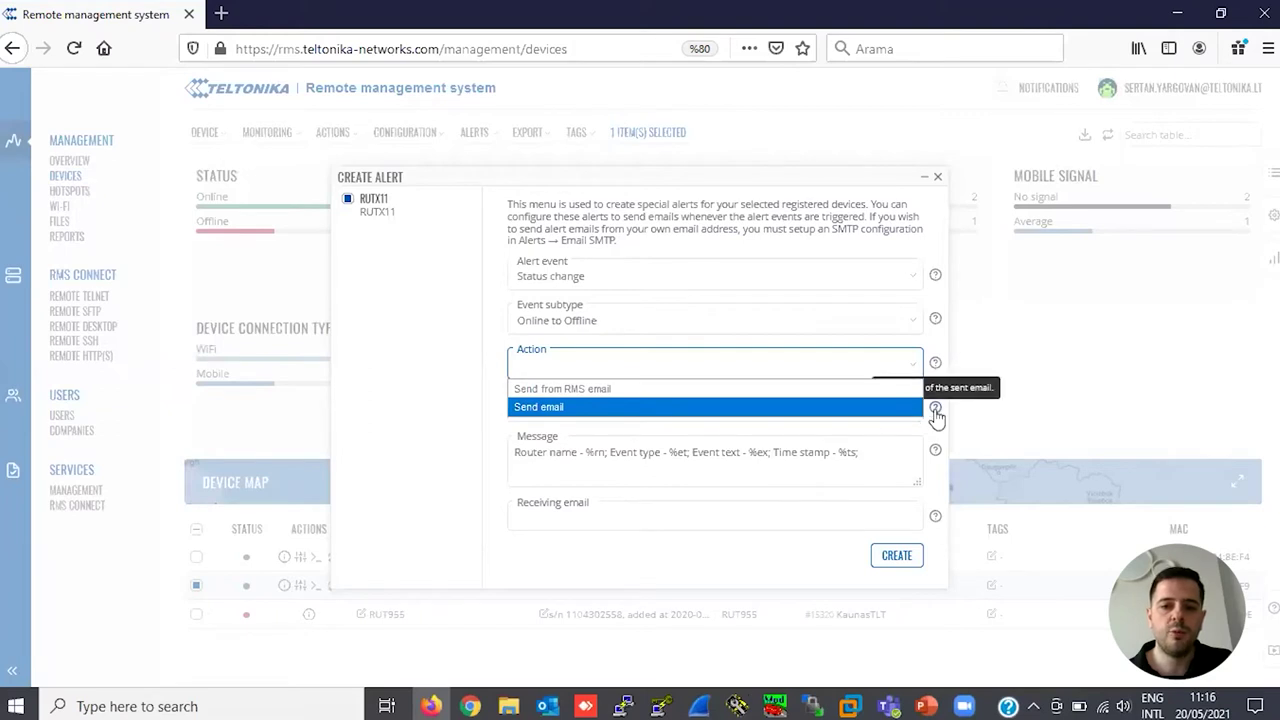
pyautogui.click(824, 408)
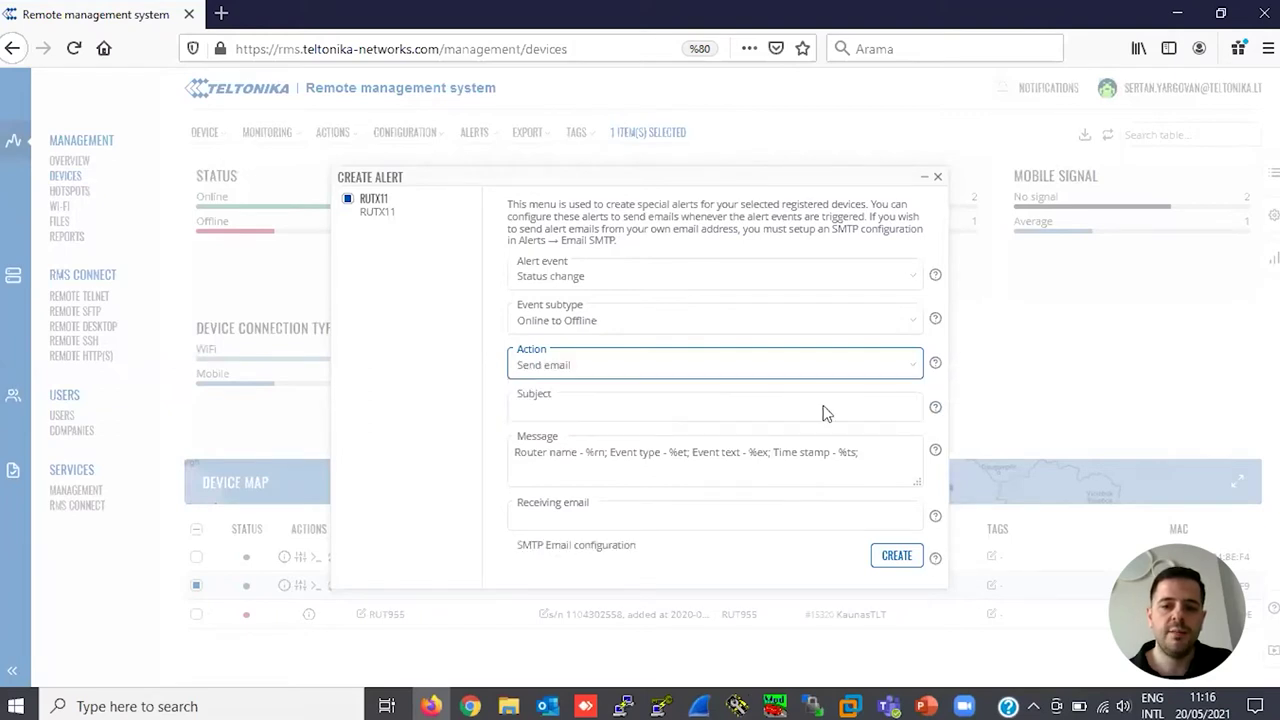
# Switch the action to Send from RMS email and enter the subject 'koptu'.
pyautogui.click(718, 348)
pyautogui.click(708, 368)
pyautogui.click(665, 407)
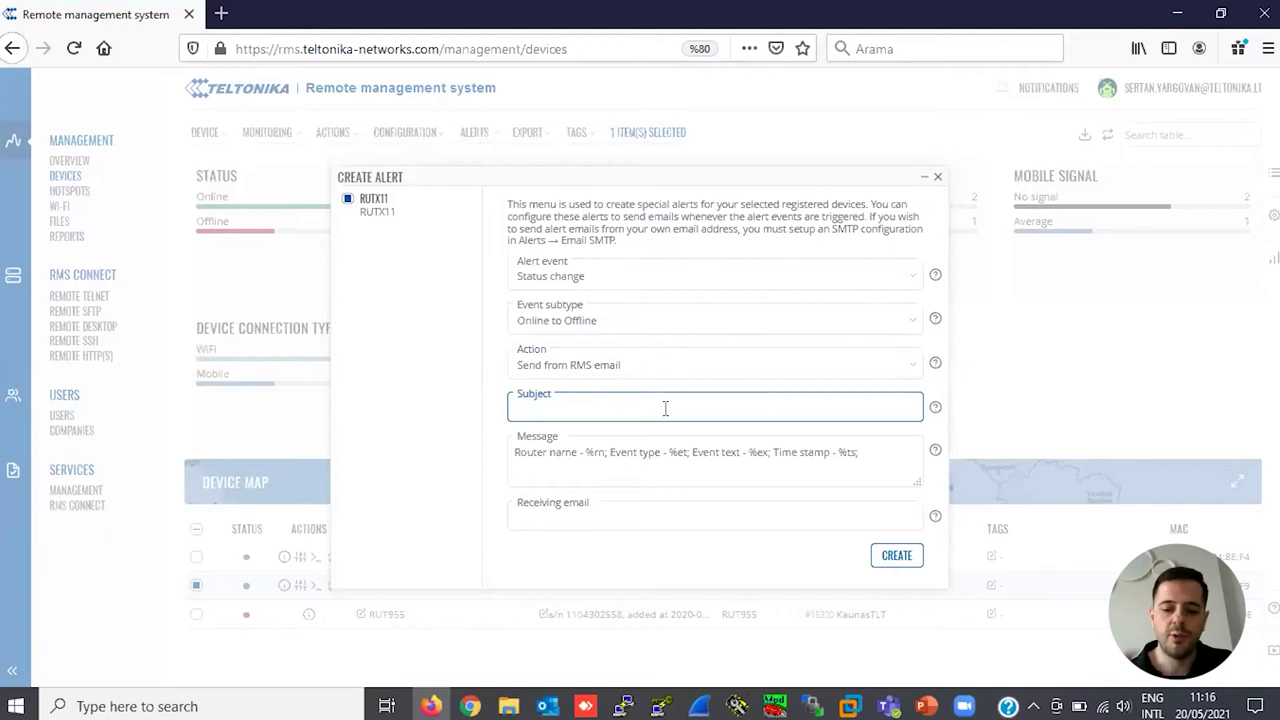
pyautogui.write('koptu')
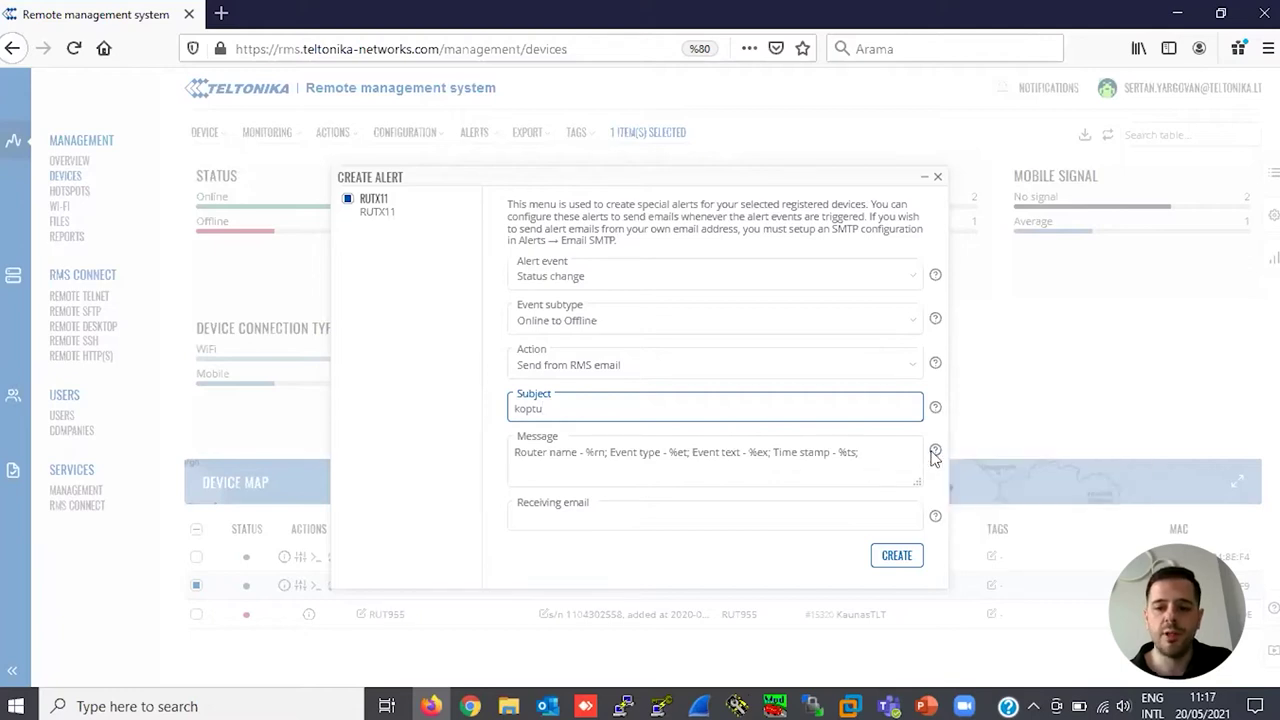
# Enter the recipient's e-mail address, correcting a typo along the way.
pyautogui.moveTo(936, 456)
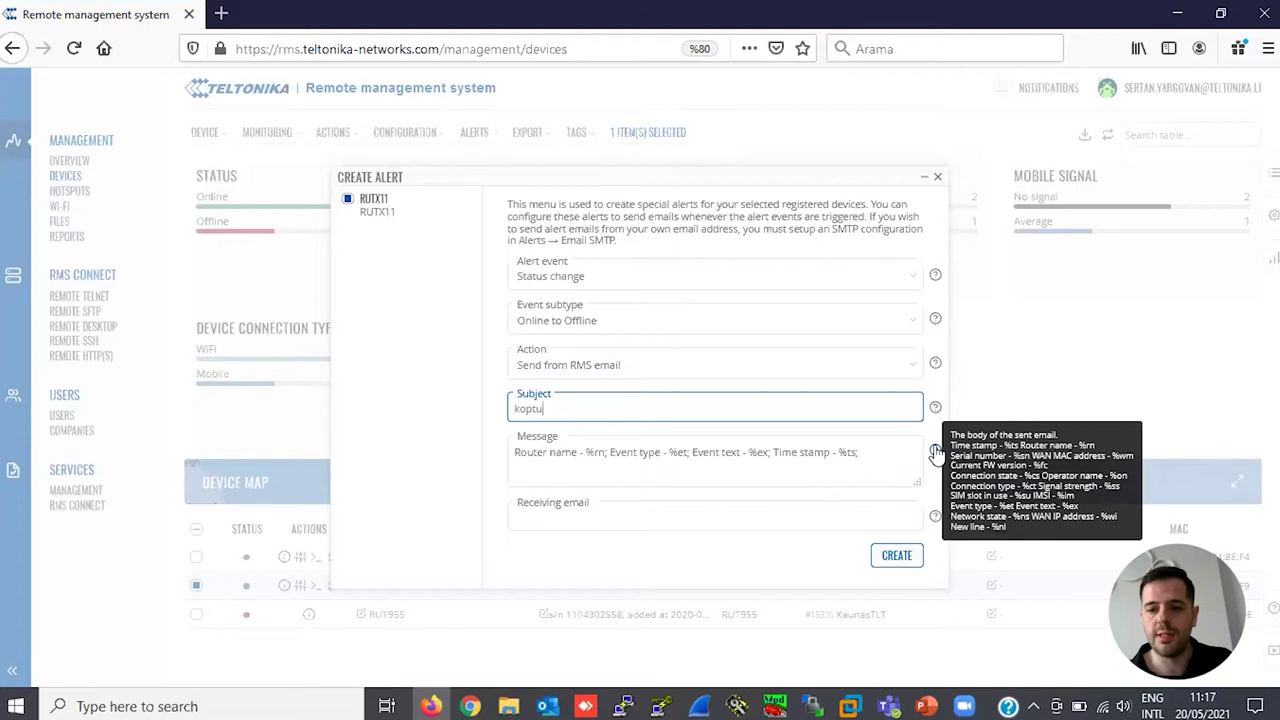
pyautogui.click(857, 522)
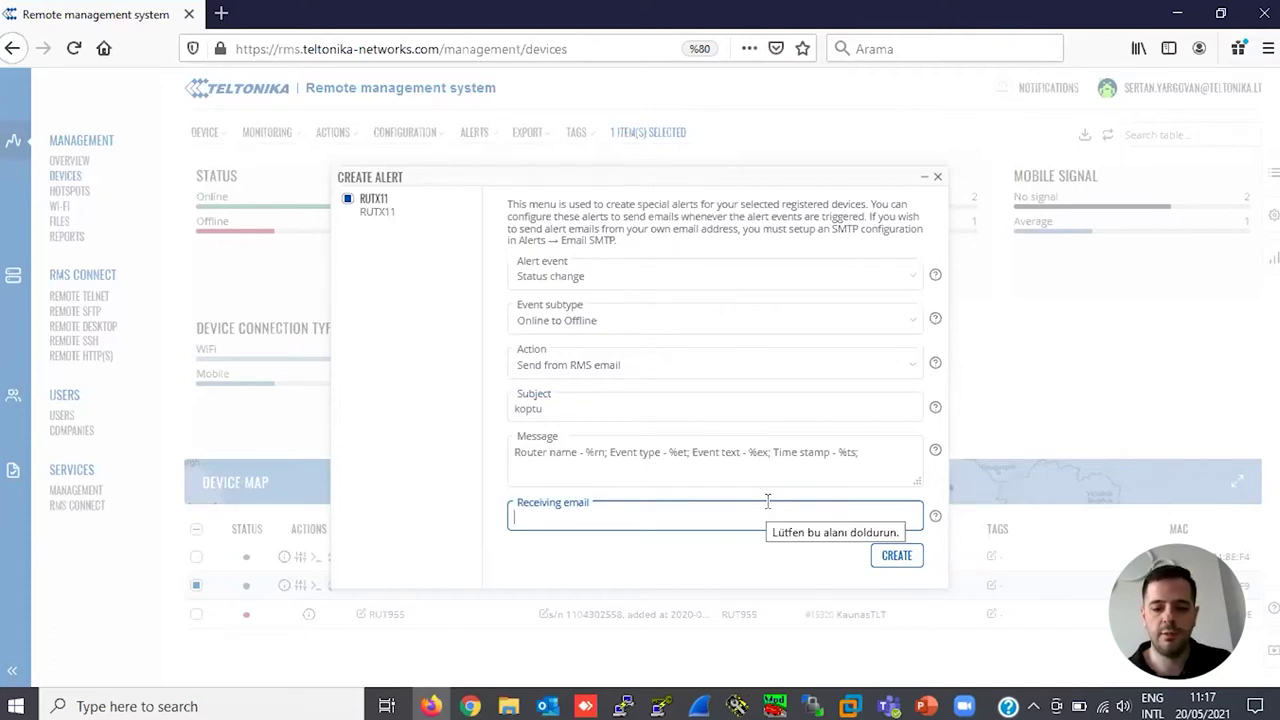
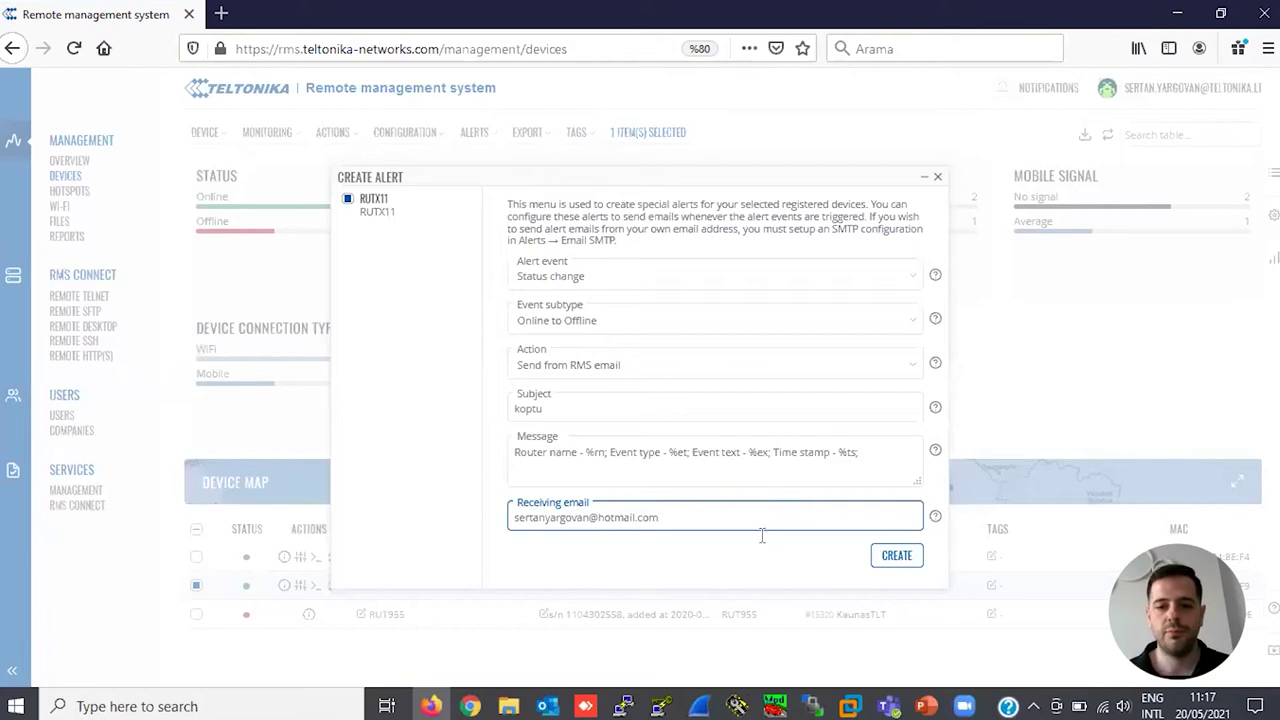
# Create the alert, dismiss the Action Status confirmation, and open the Device alerts list.
pyautogui.click(896, 560)
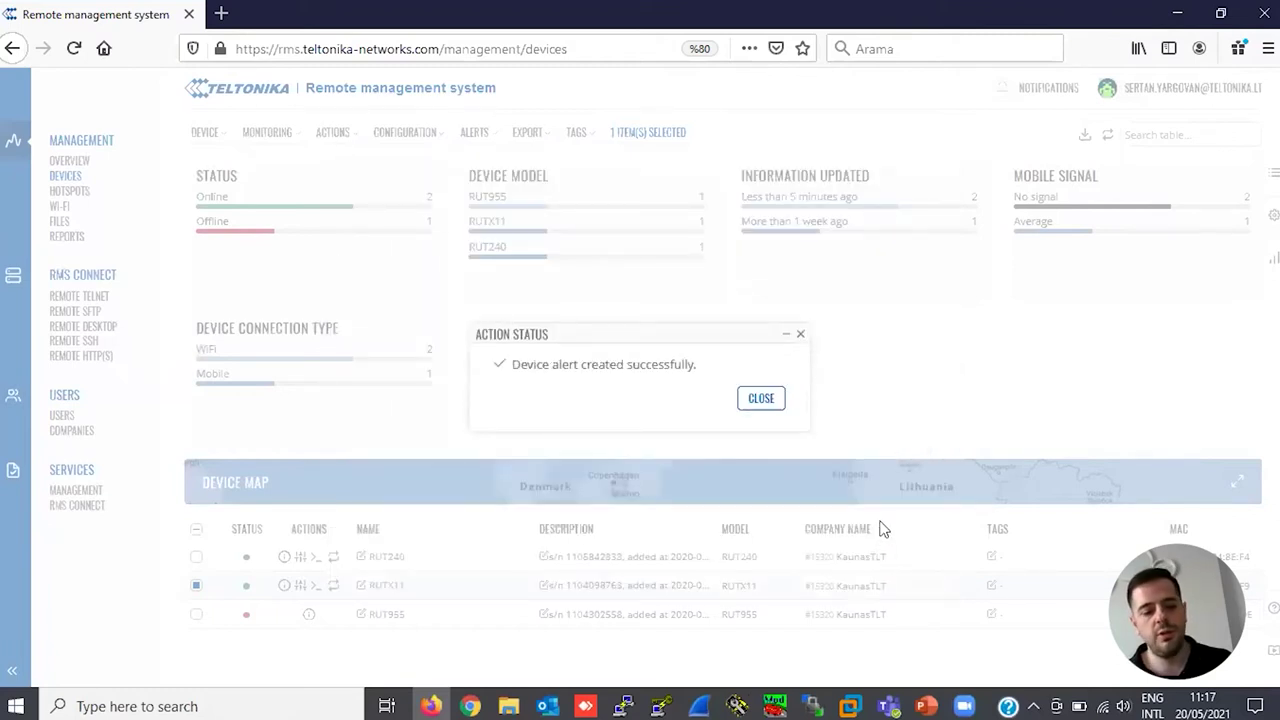
pyautogui.click(761, 398)
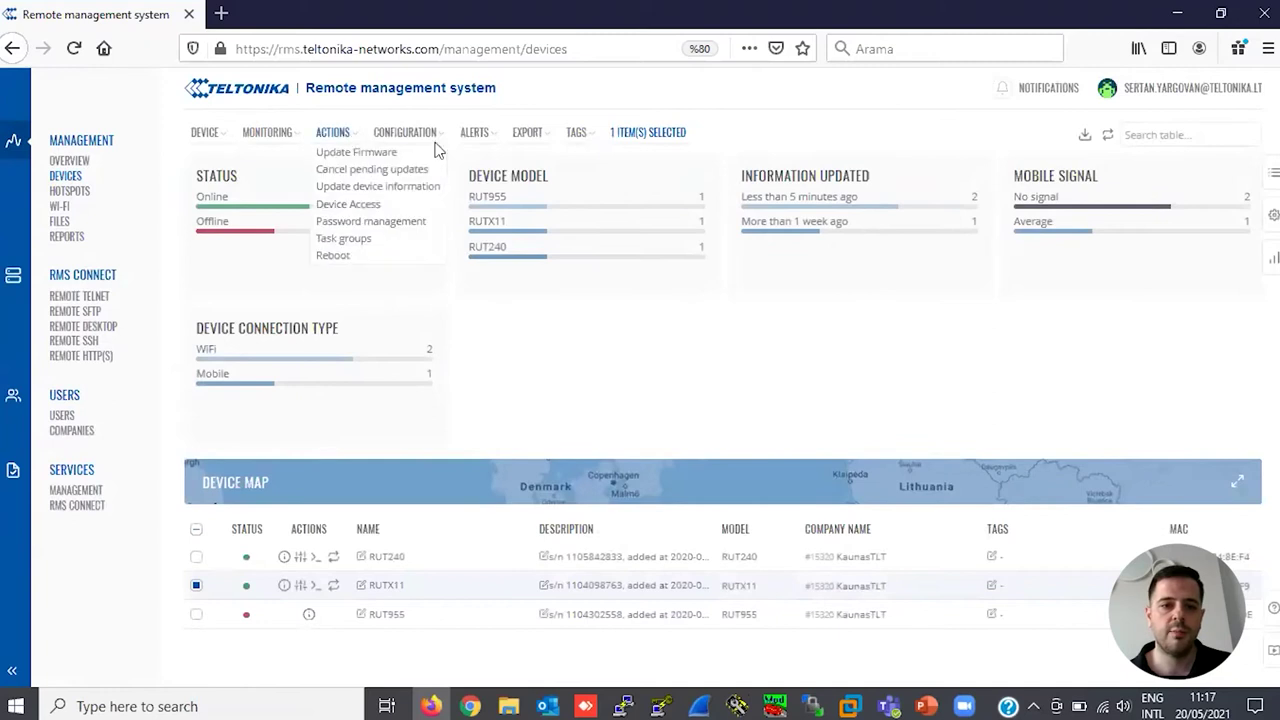
pyautogui.moveTo(474, 136)
pyautogui.click(468, 170)
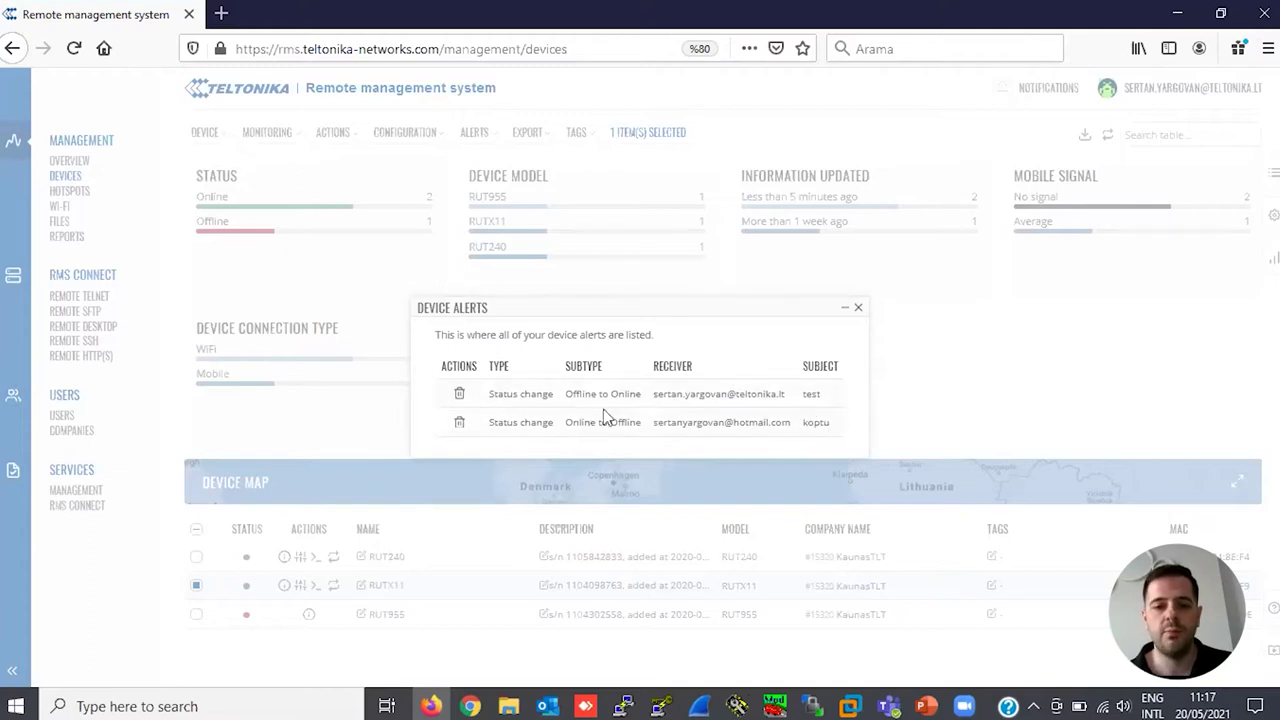
# Delete the Offline to Online 'test' alert, confirm, and close the Device Alerts list.
pyautogui.click(459, 396)
pyautogui.click(664, 404)
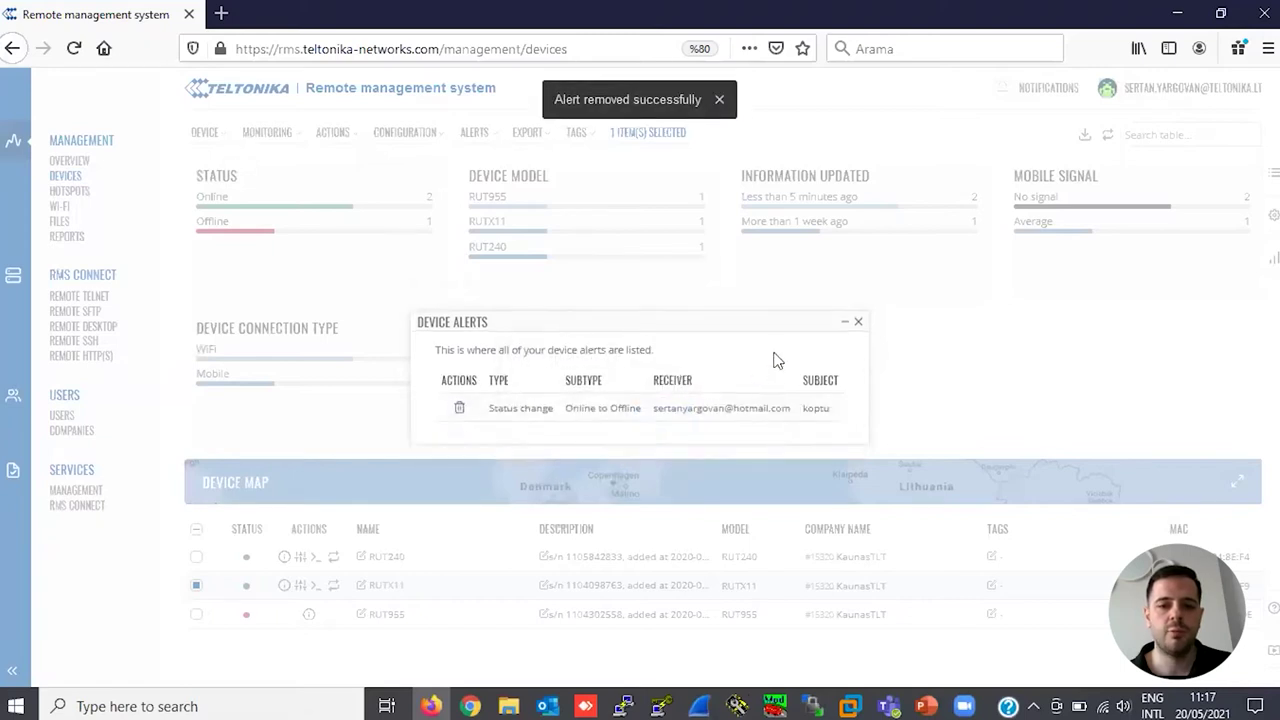
pyautogui.click(858, 323)
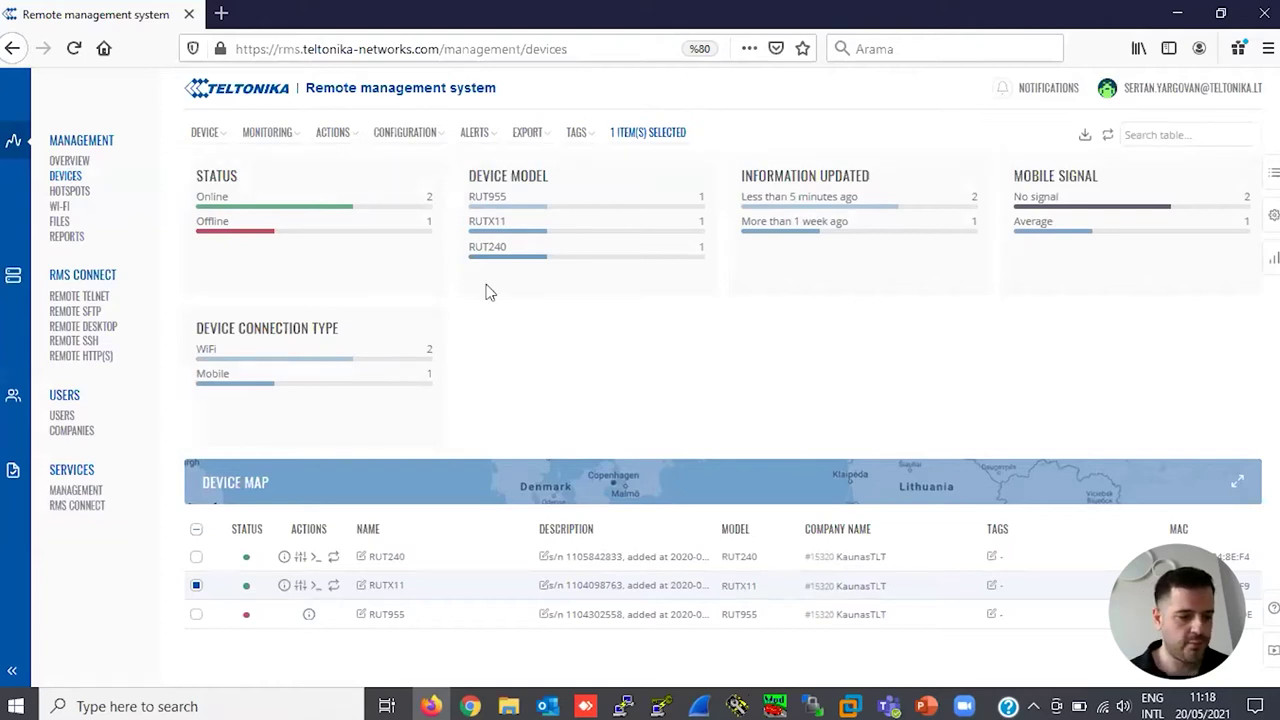
# Open the ALERTS menu, then bring the RMS_Management_Connect slide 5, 'Realtime Alert System', to the front.
pyautogui.click(465, 138)
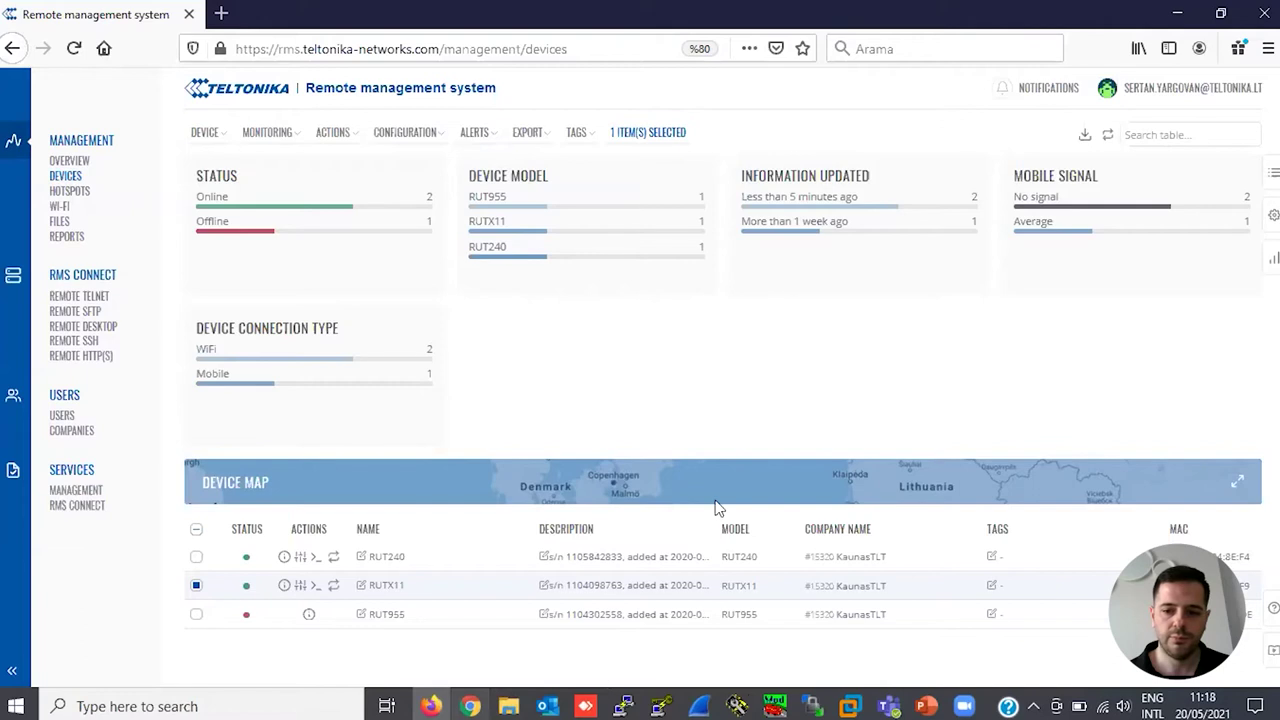
pyautogui.click(927, 706)
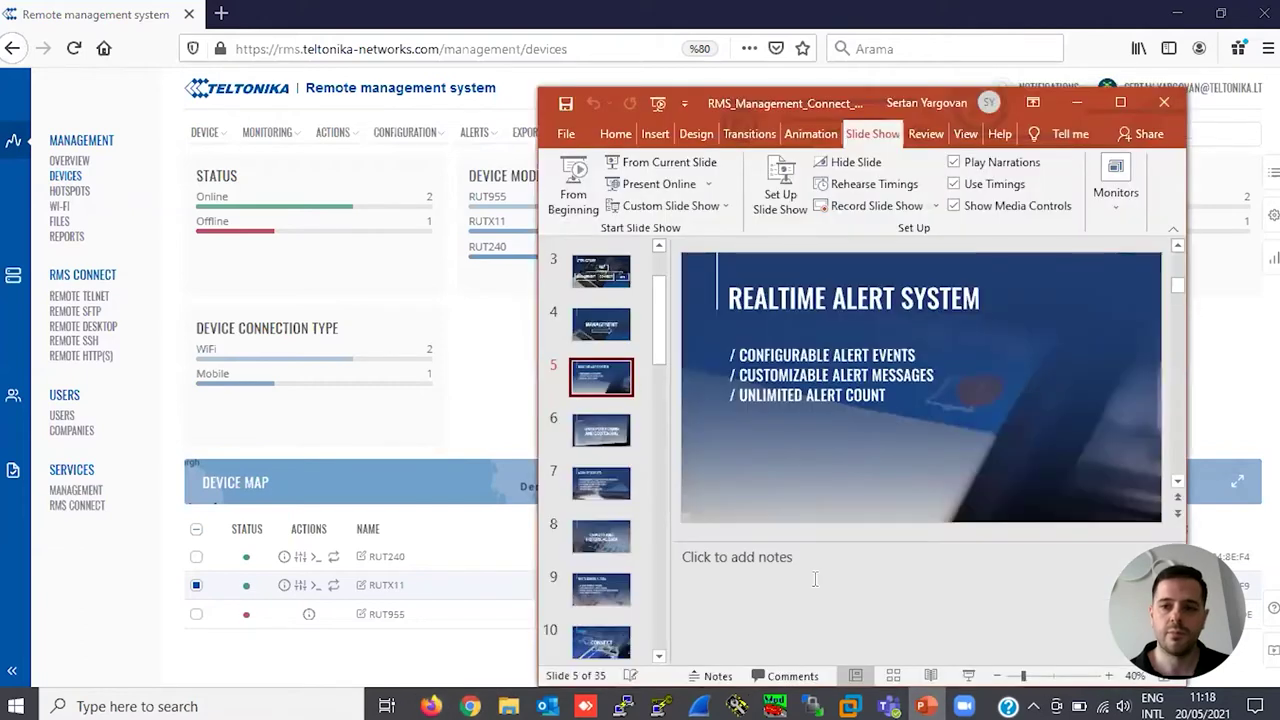
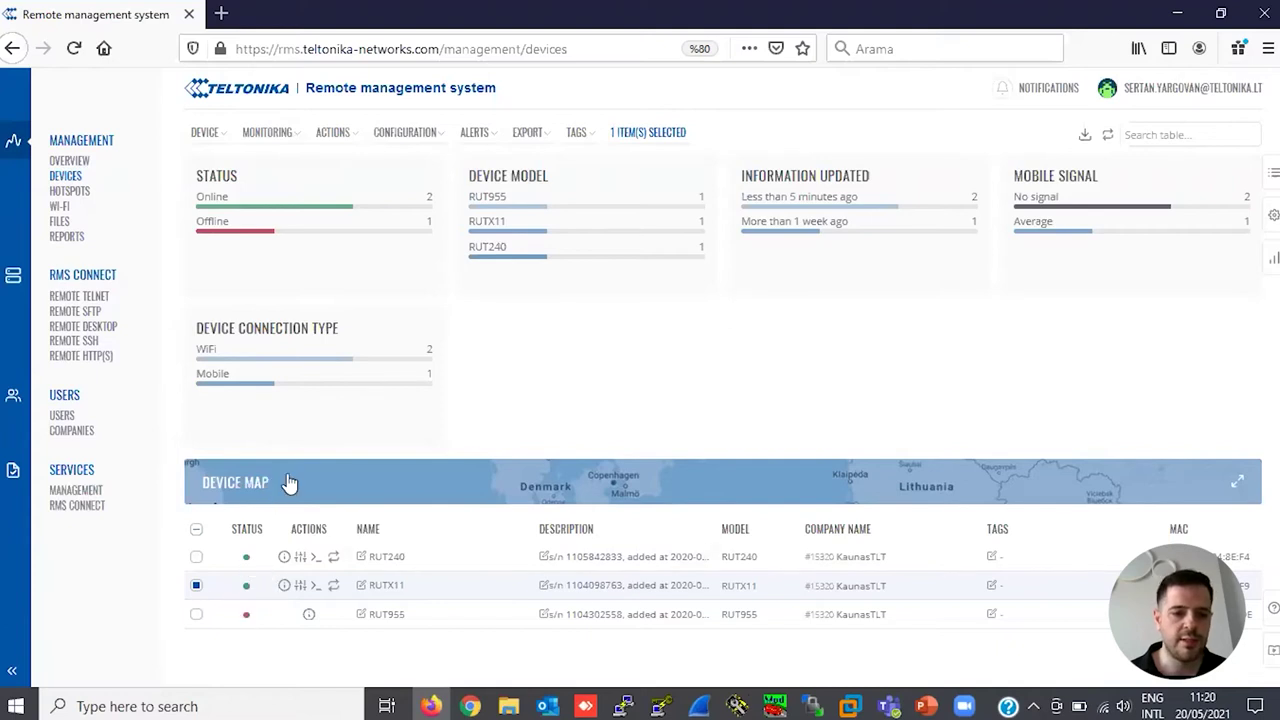
# Expand the Device Map panel to full width.
pyautogui.click(288, 482)
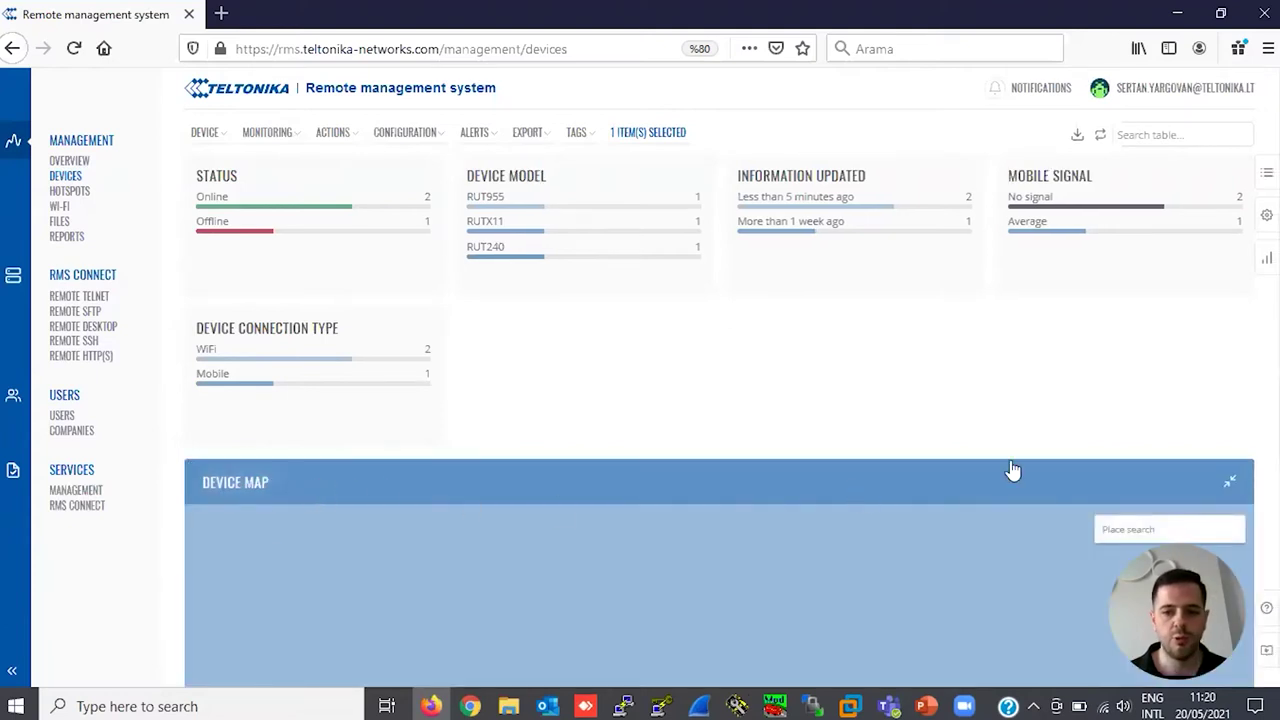
pyautogui.scroll(-3, 1013, 470)
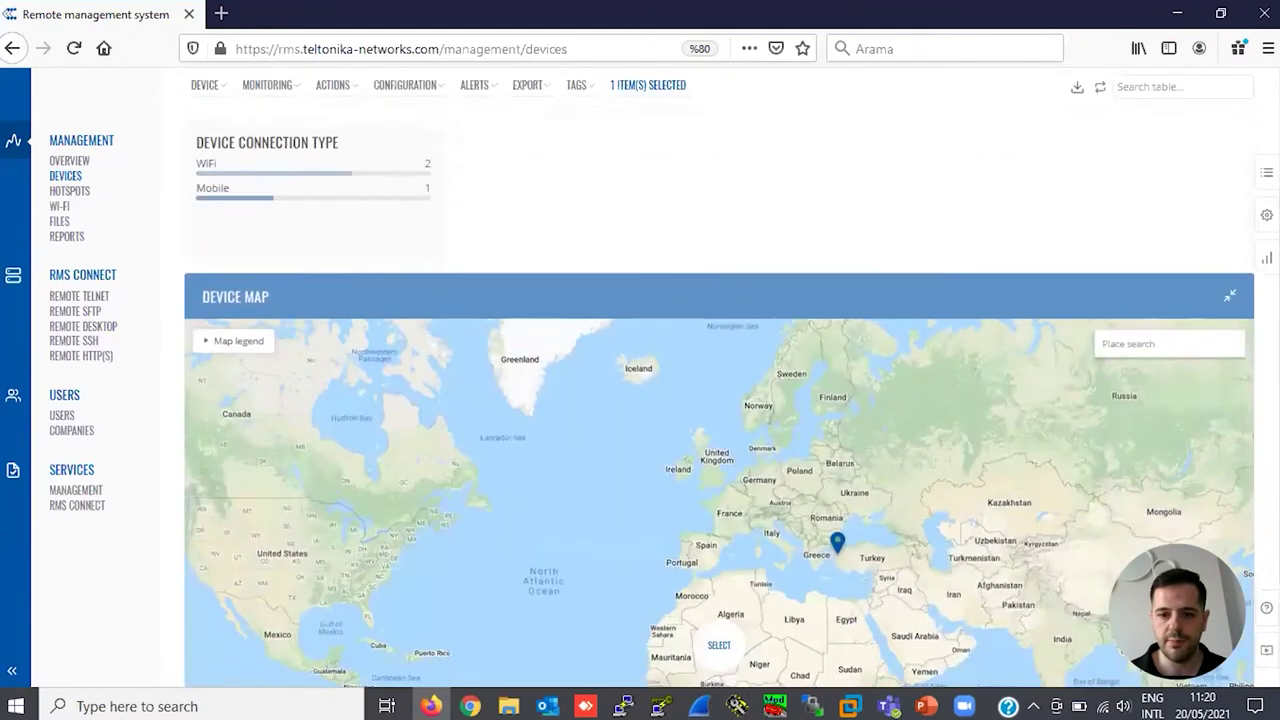
pyautogui.scroll(-2, 1240, 480)
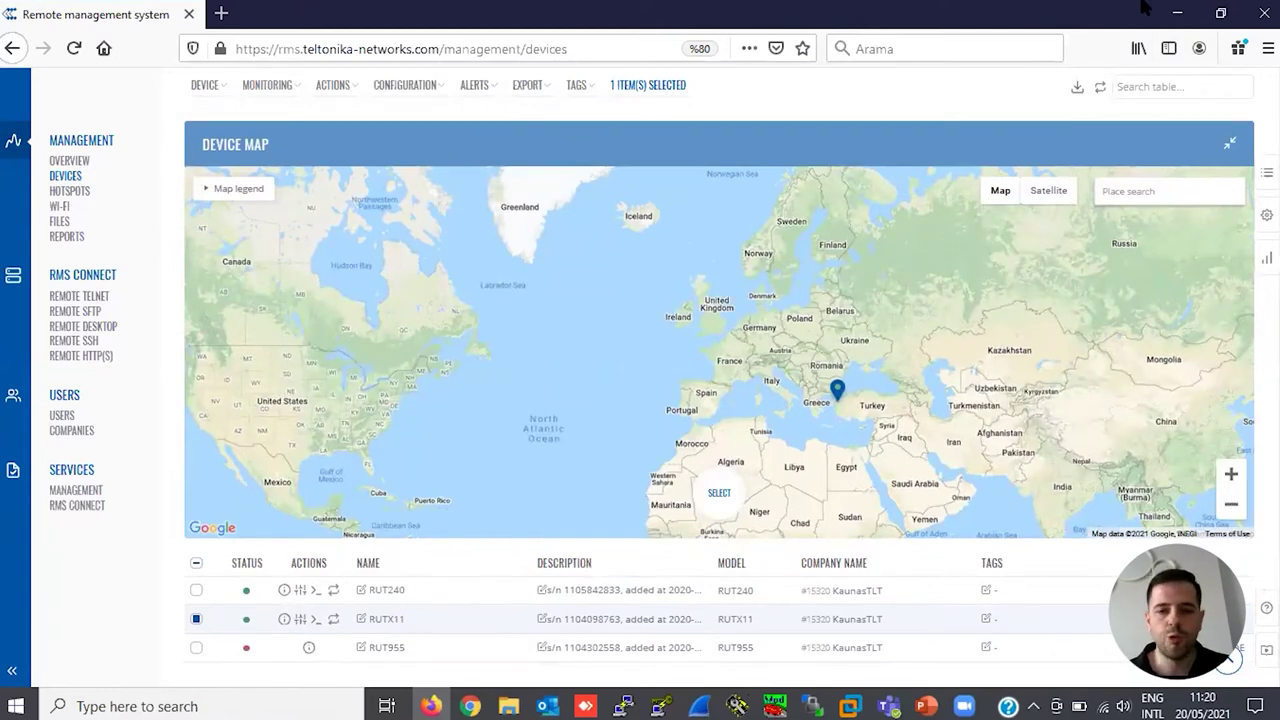
# Try the terrain and satellite map views, then return to the plain road map.
pyautogui.moveTo(995, 190)
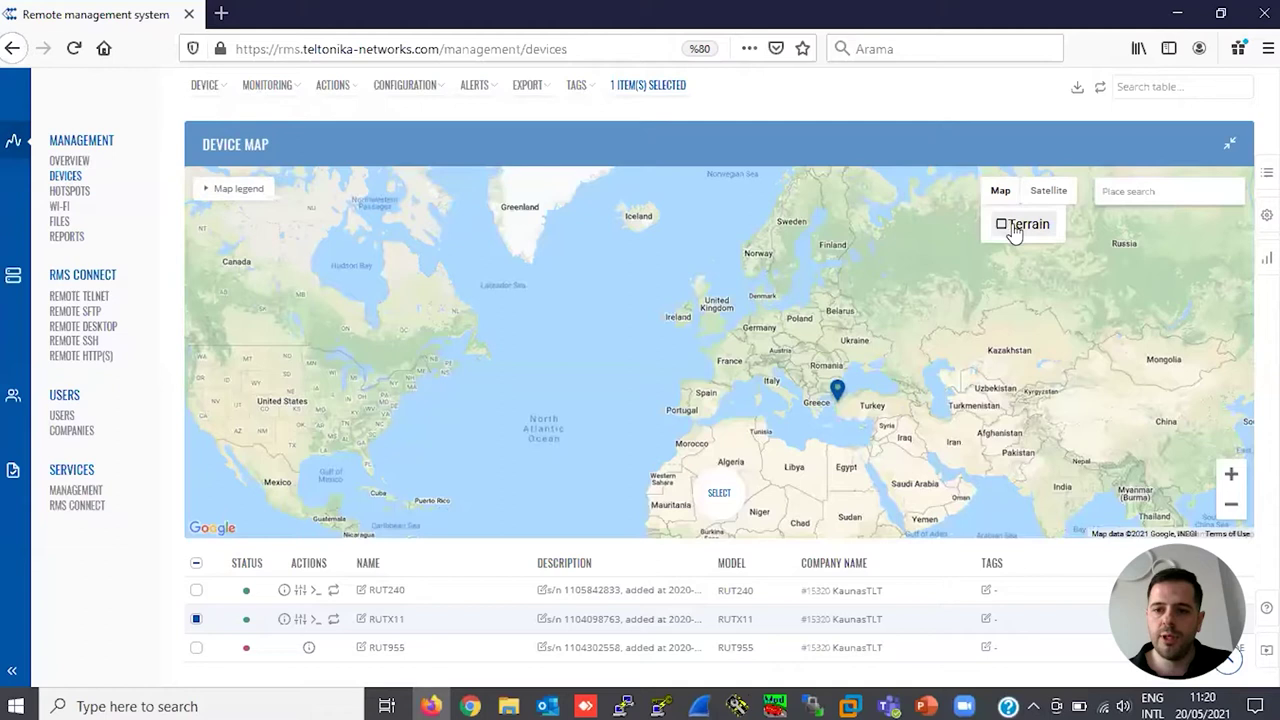
pyautogui.click(1014, 229)
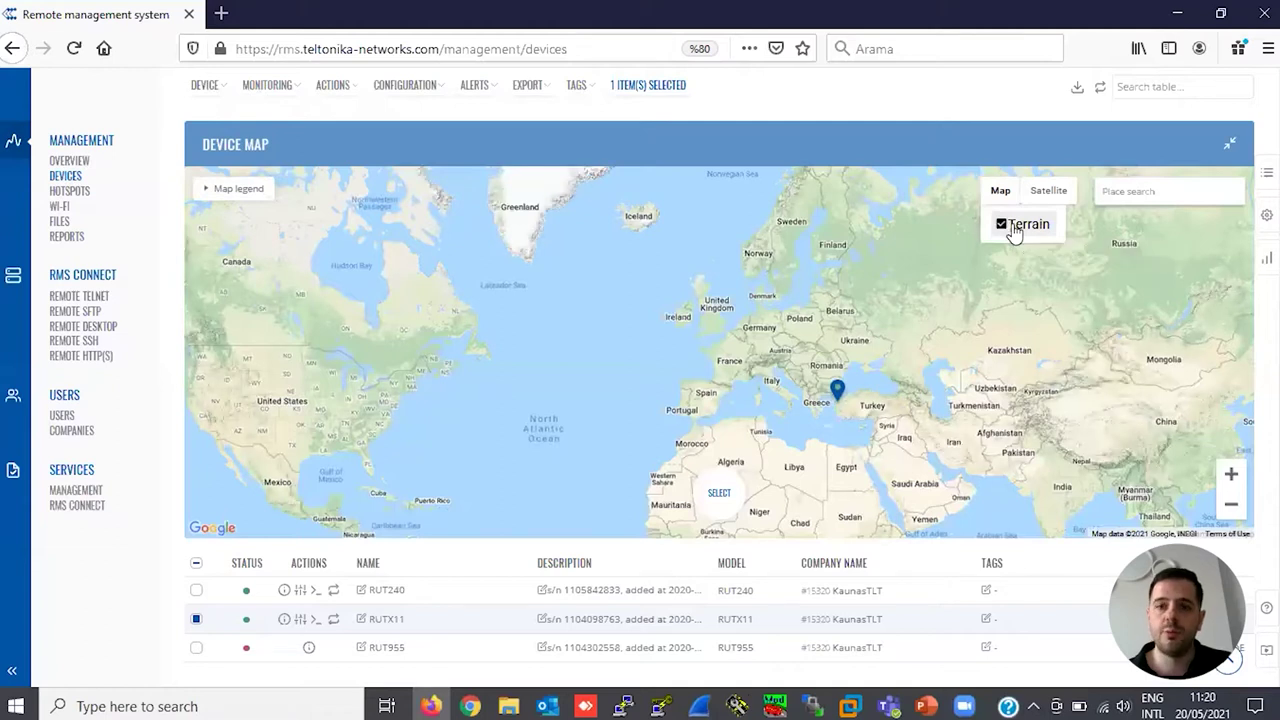
pyautogui.click(1012, 226)
pyautogui.click(1060, 198)
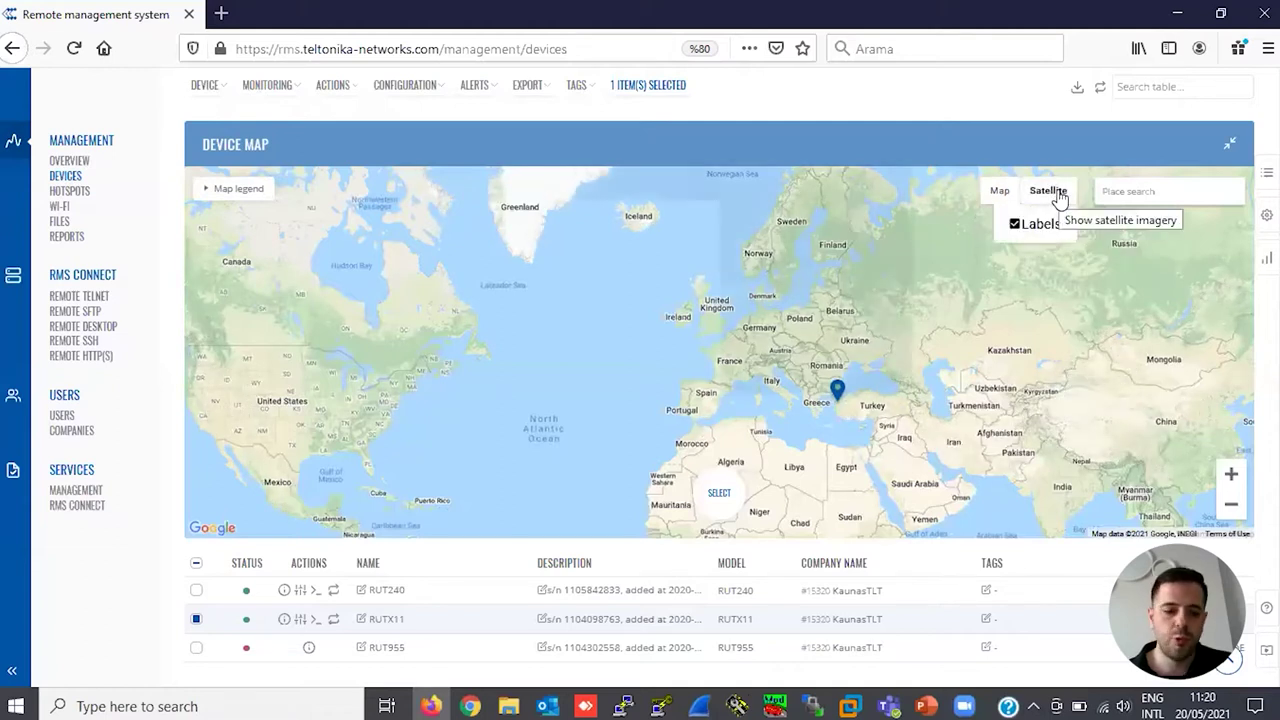
pyautogui.click(1010, 224)
pyautogui.click(1005, 195)
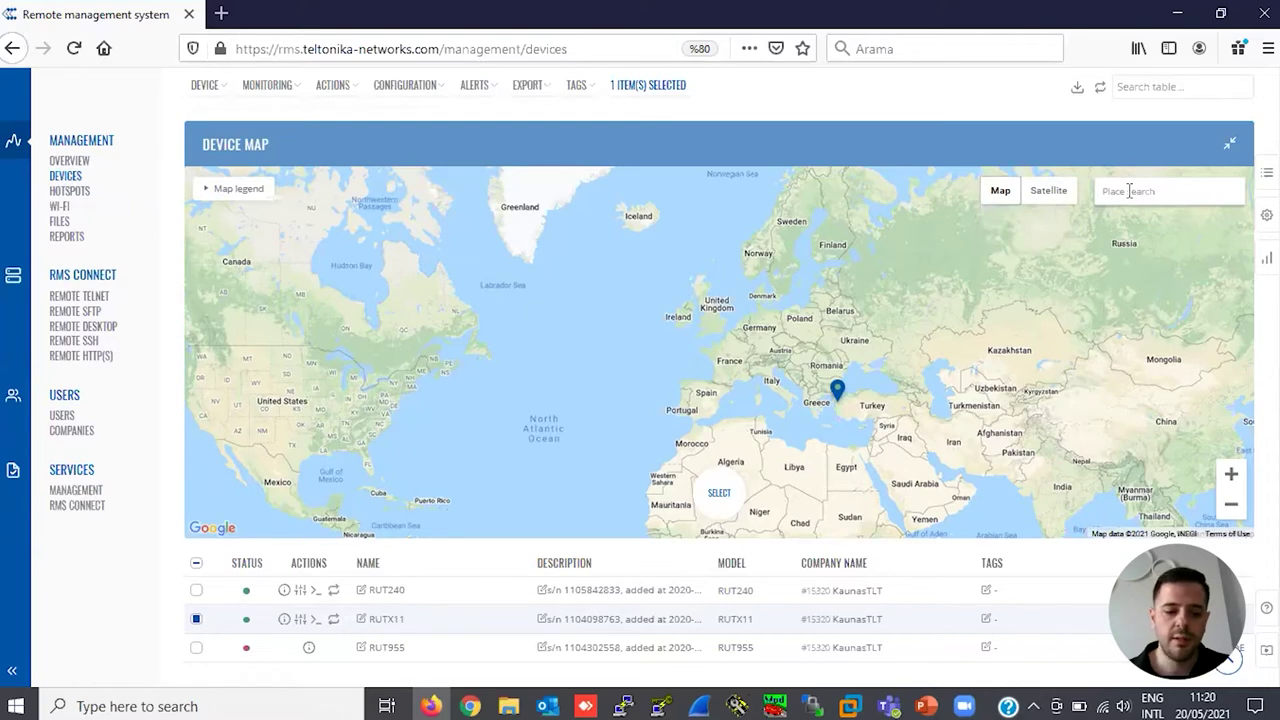
# Centre the map on İzmir, Turkey via place search and open the RUTX11 info card.
pyautogui.click(1130, 190)
pyautogui.write('izmi')
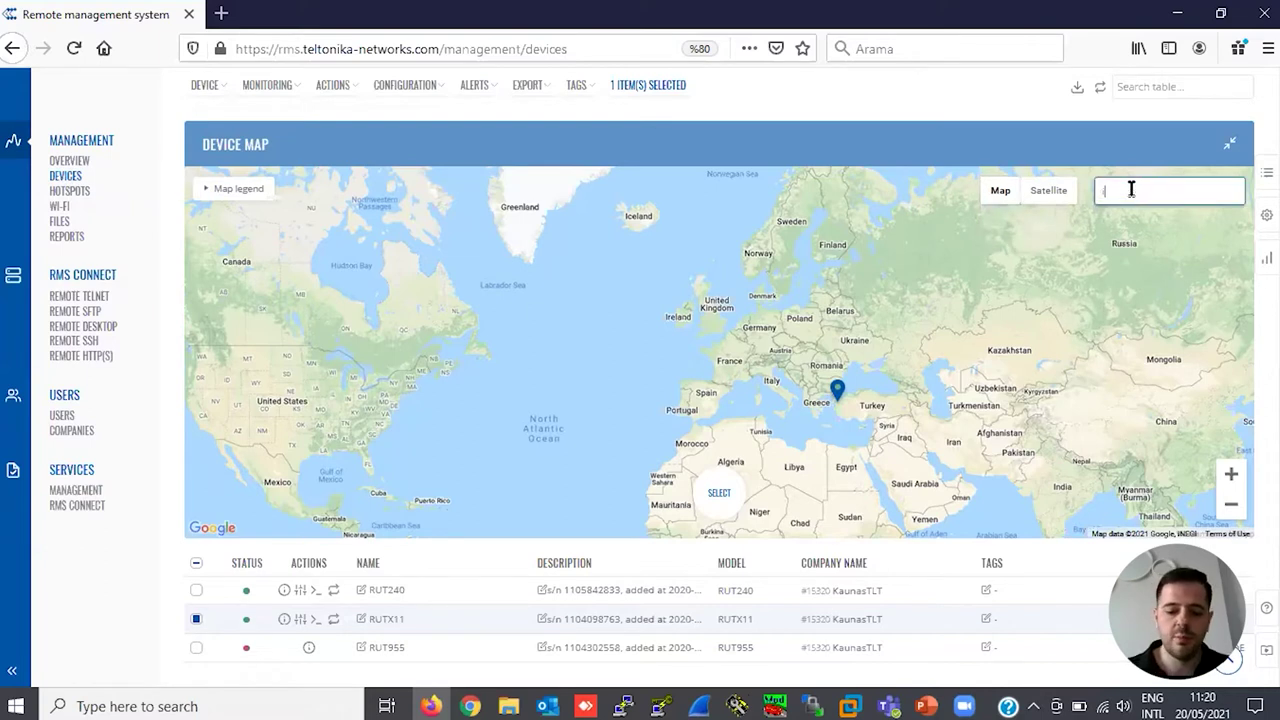
pyautogui.write('r')
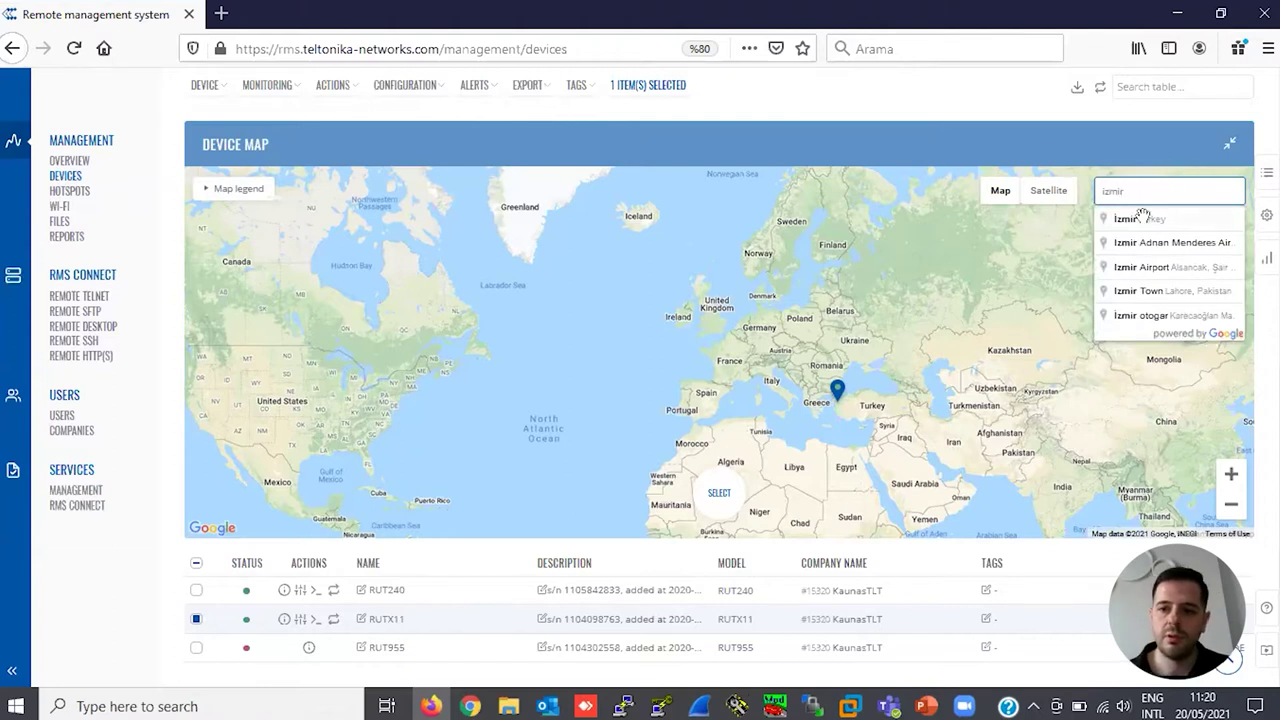
pyautogui.click(1130, 218)
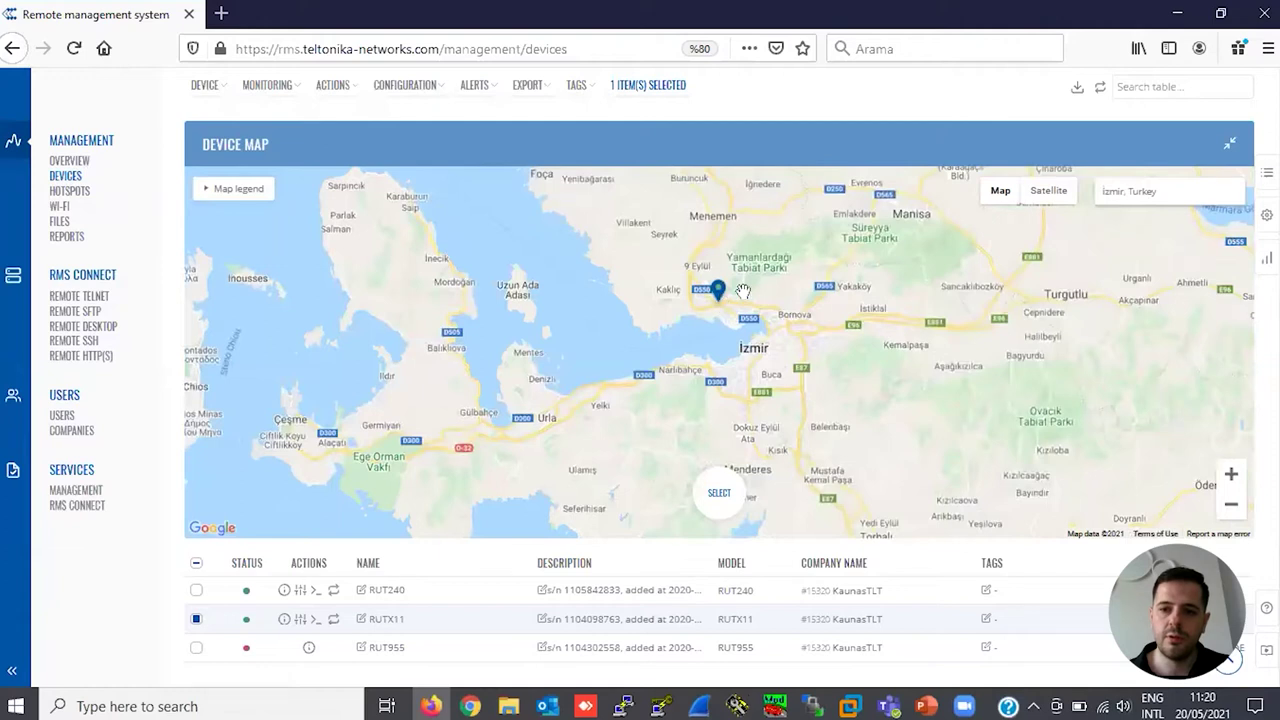
pyautogui.click(1156, 199)
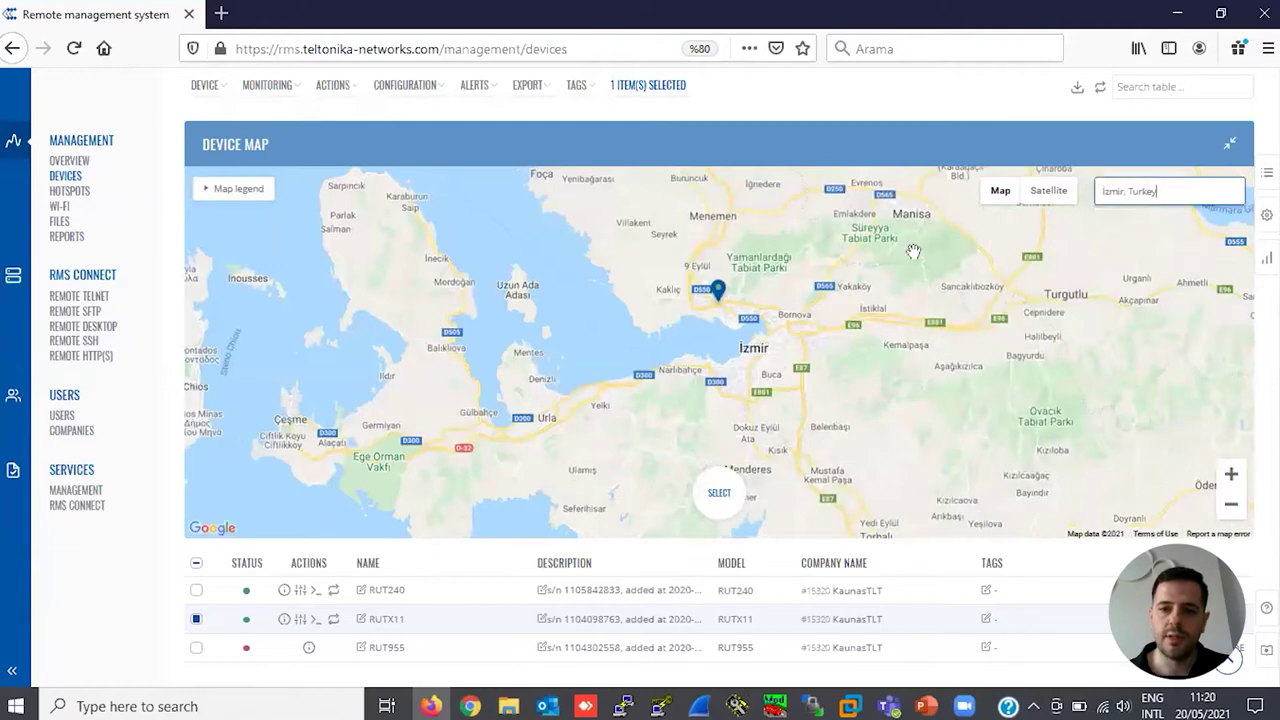
pyautogui.click(720, 290)
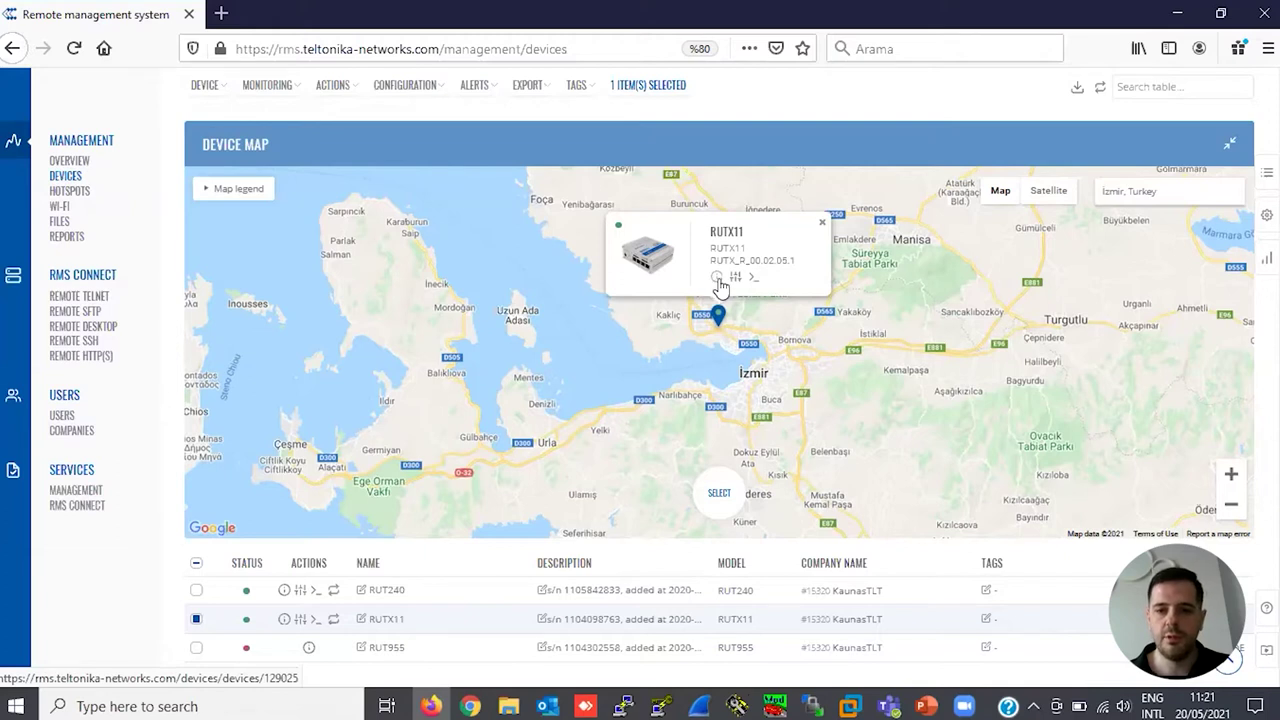
# Open the RUTX11 device page and scroll through its General tab's WAN, events and files.
pyautogui.click(717, 280)
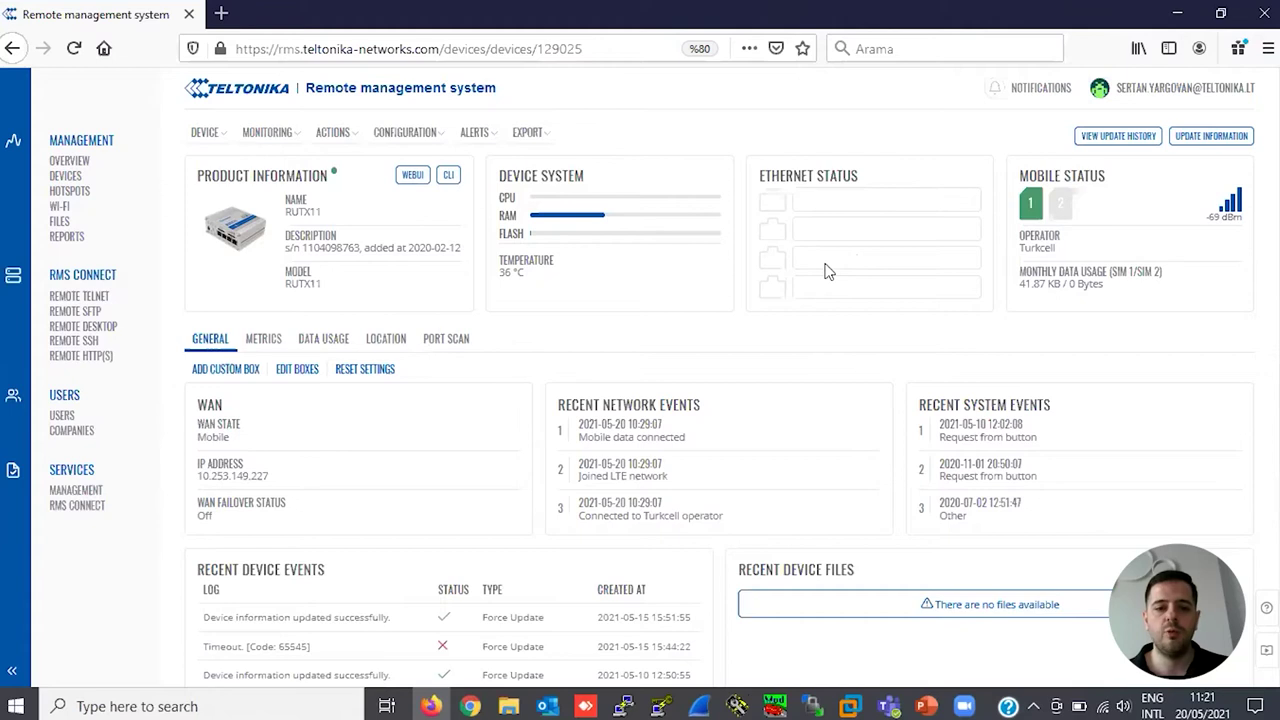
pyautogui.scroll(-3, 540, 440)
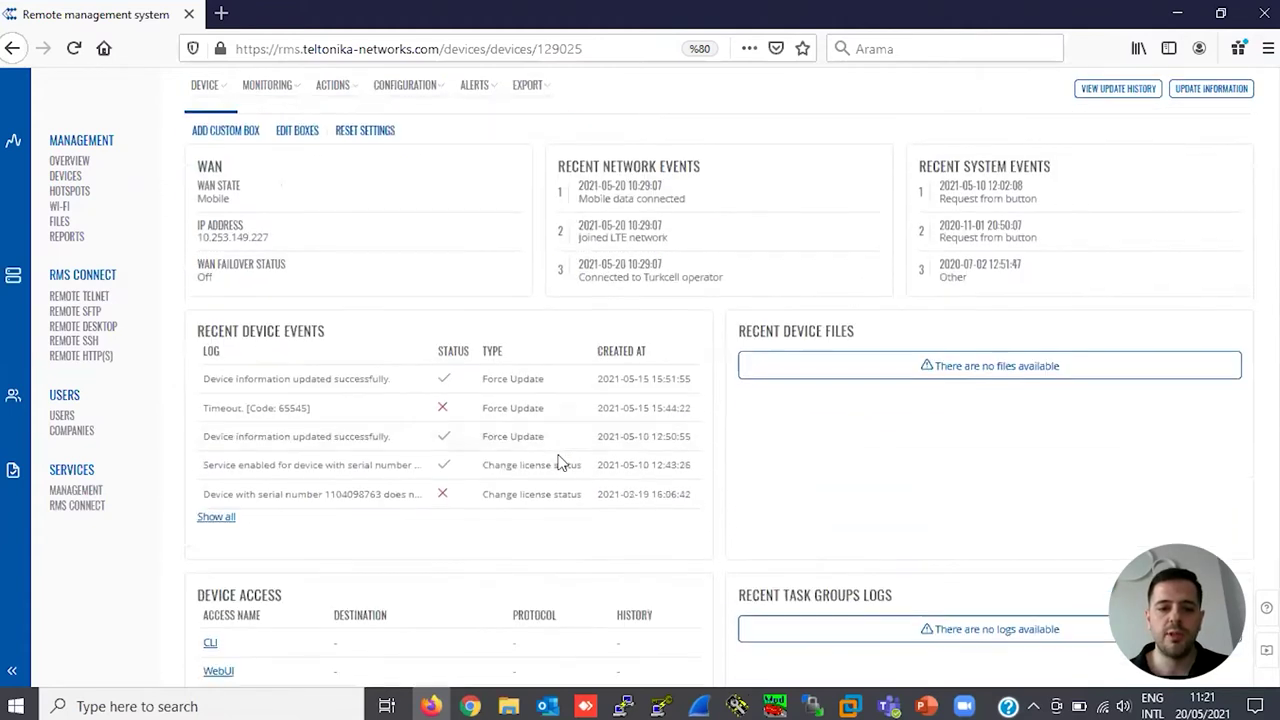
pyautogui.scroll(1, 360, 497)
pyautogui.scroll(-1, 354, 537)
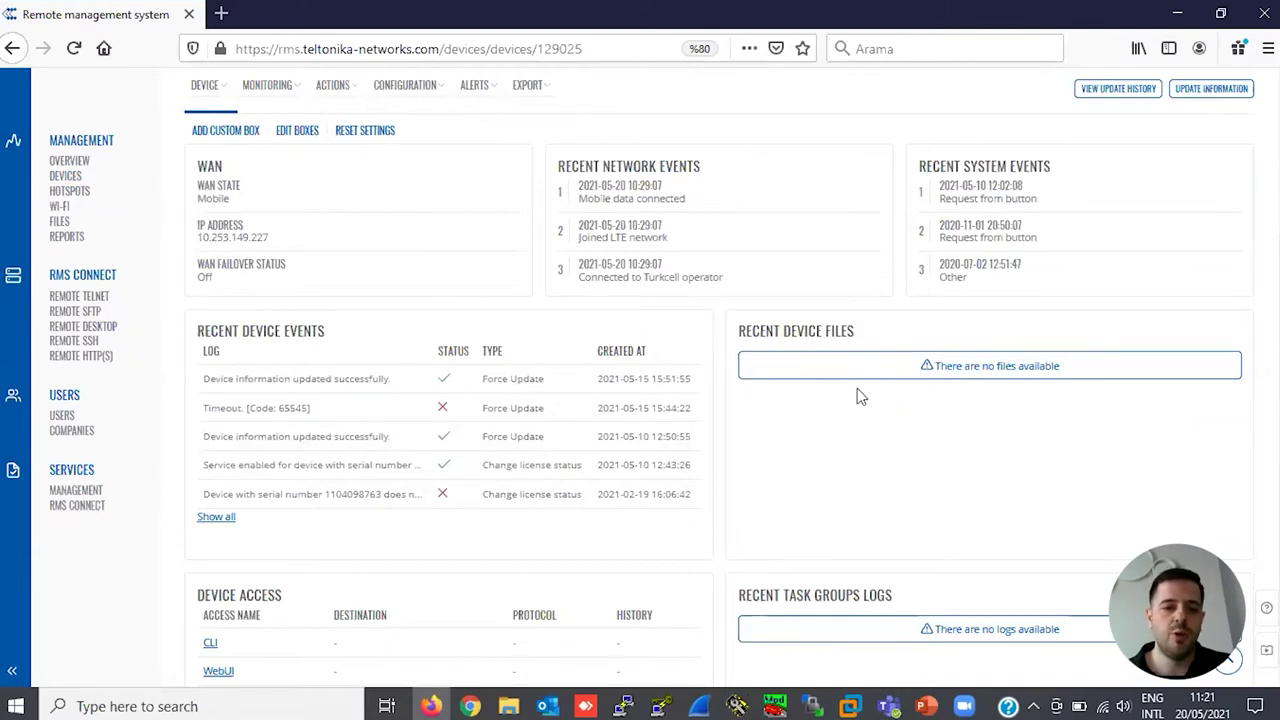
pyautogui.scroll(1, 868, 391)
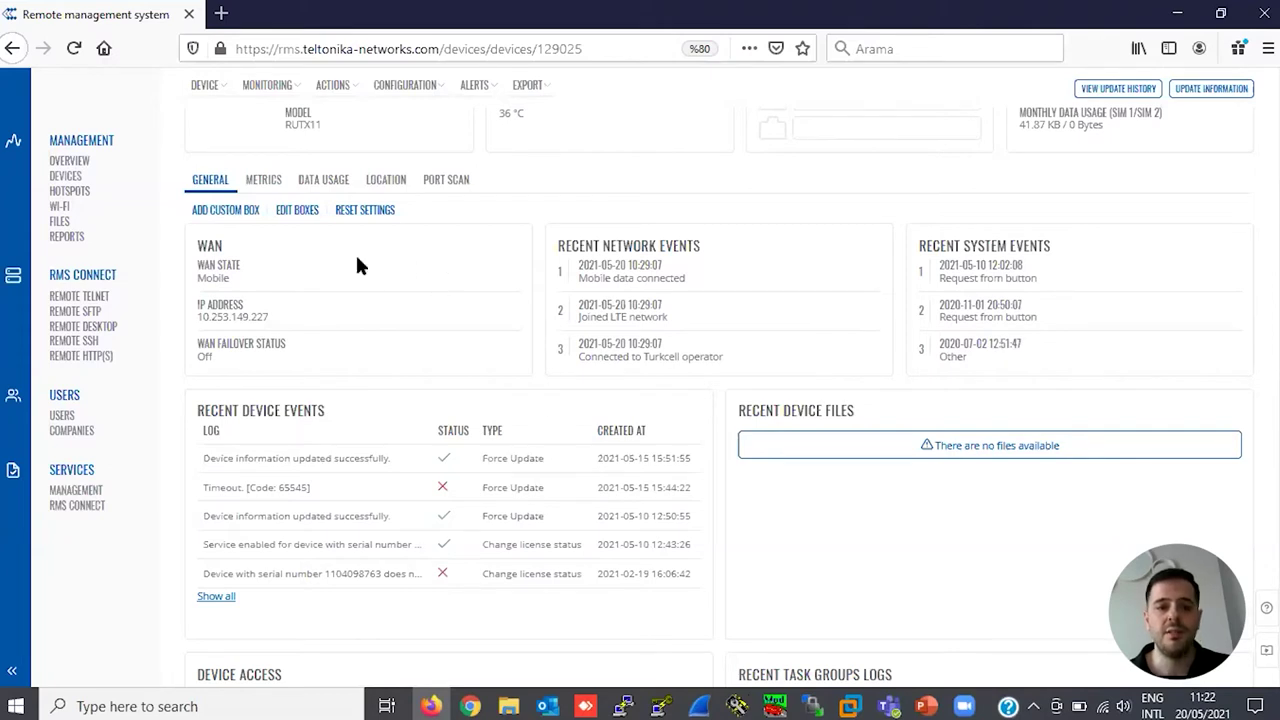
pyautogui.scroll(3, 505, 303)
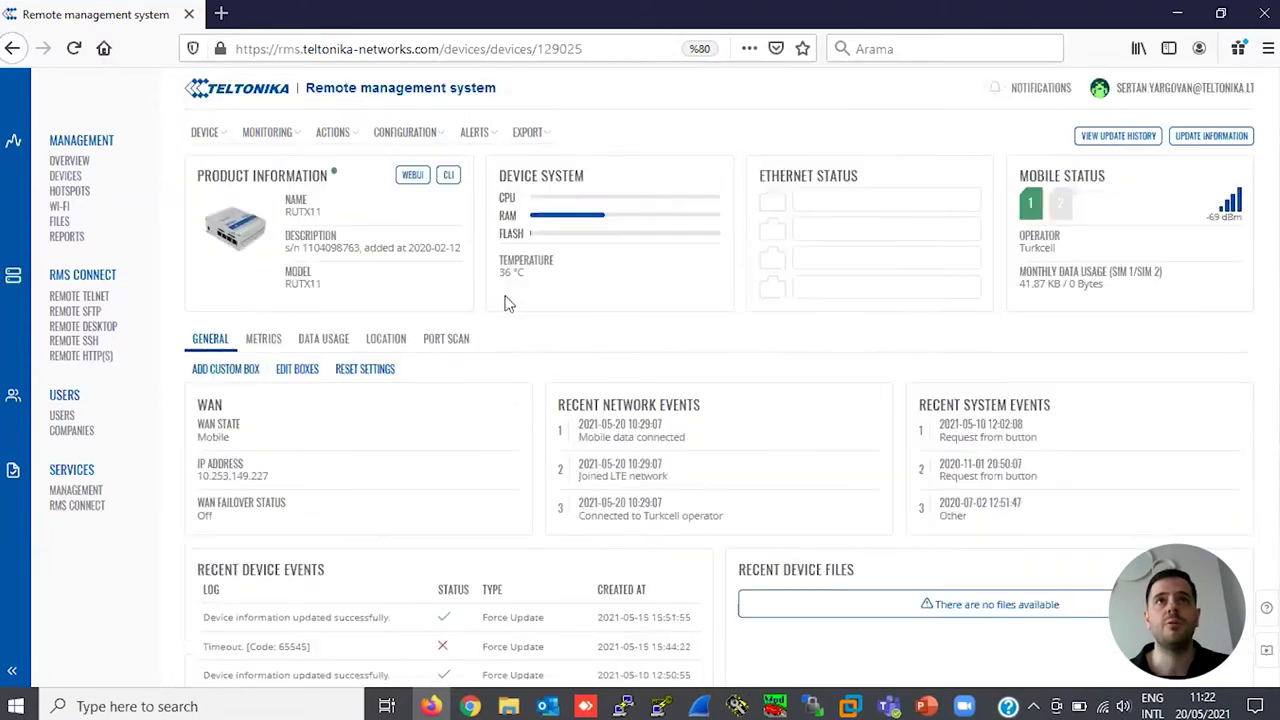
# Add and save a custom box 'boylam' with the GPS latitude and GPS longitude parameters.
pyautogui.click(240, 369)
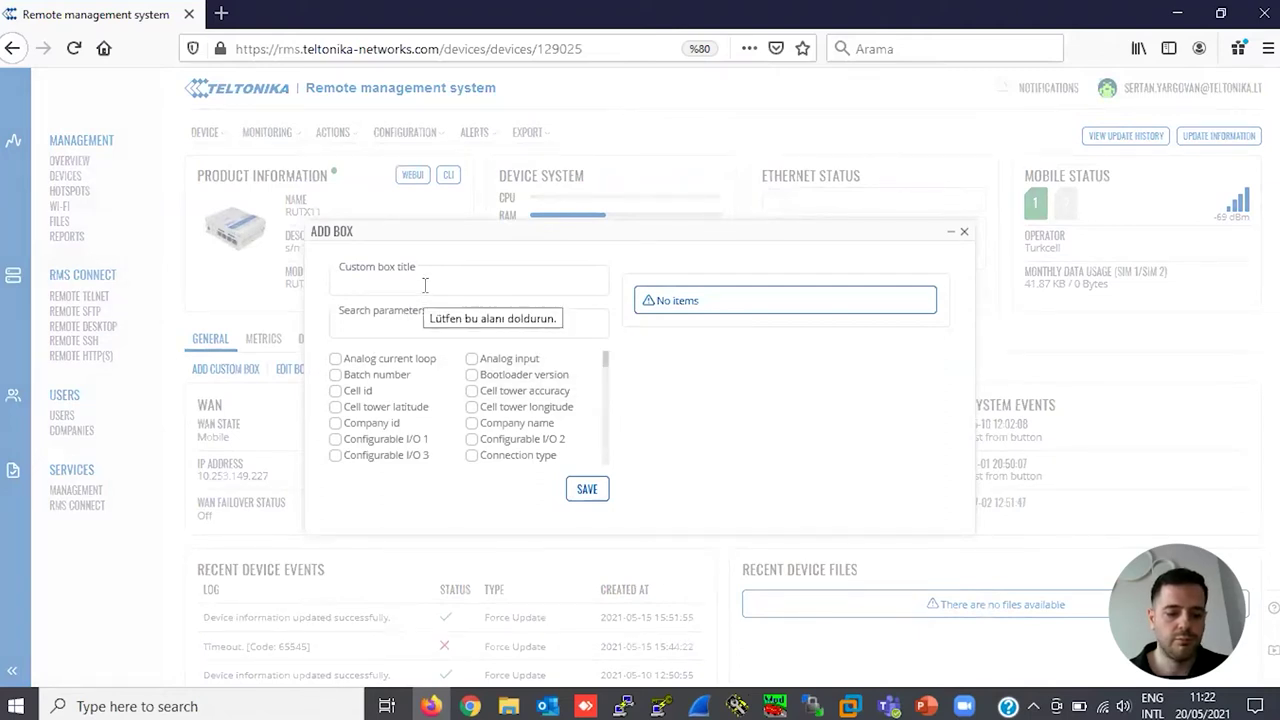
pyautogui.click(426, 283)
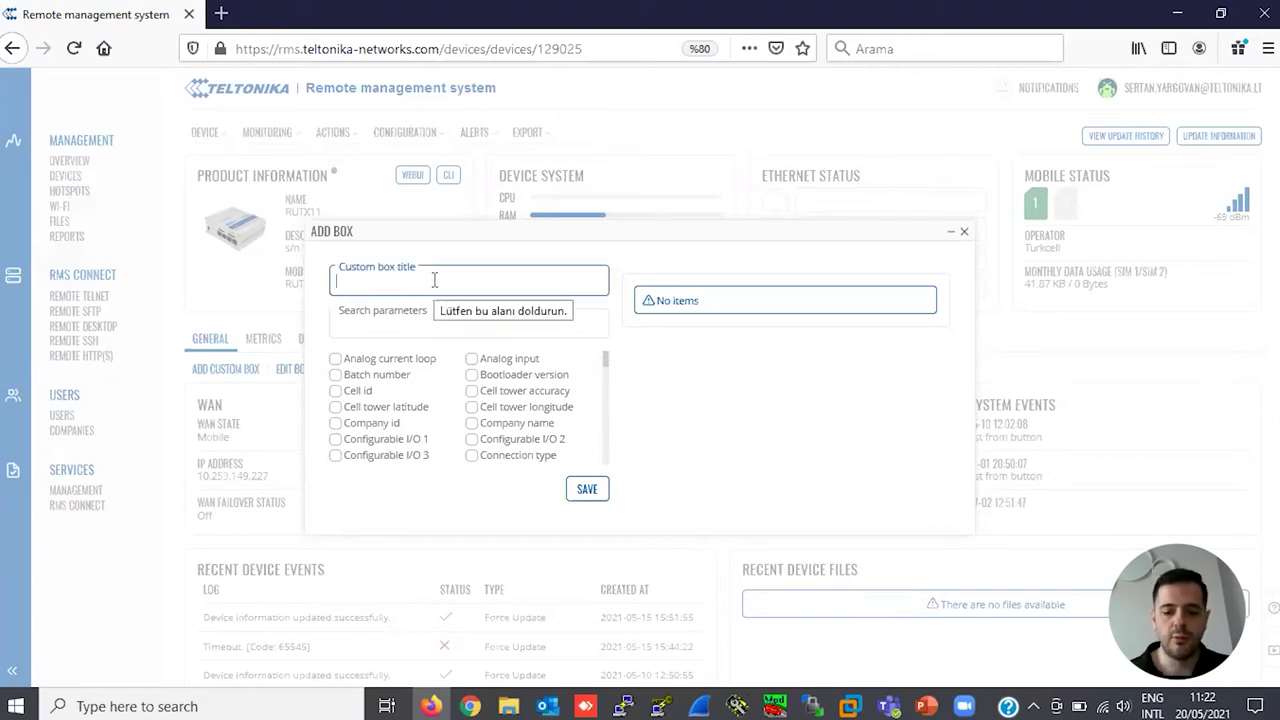
pyautogui.write('b')
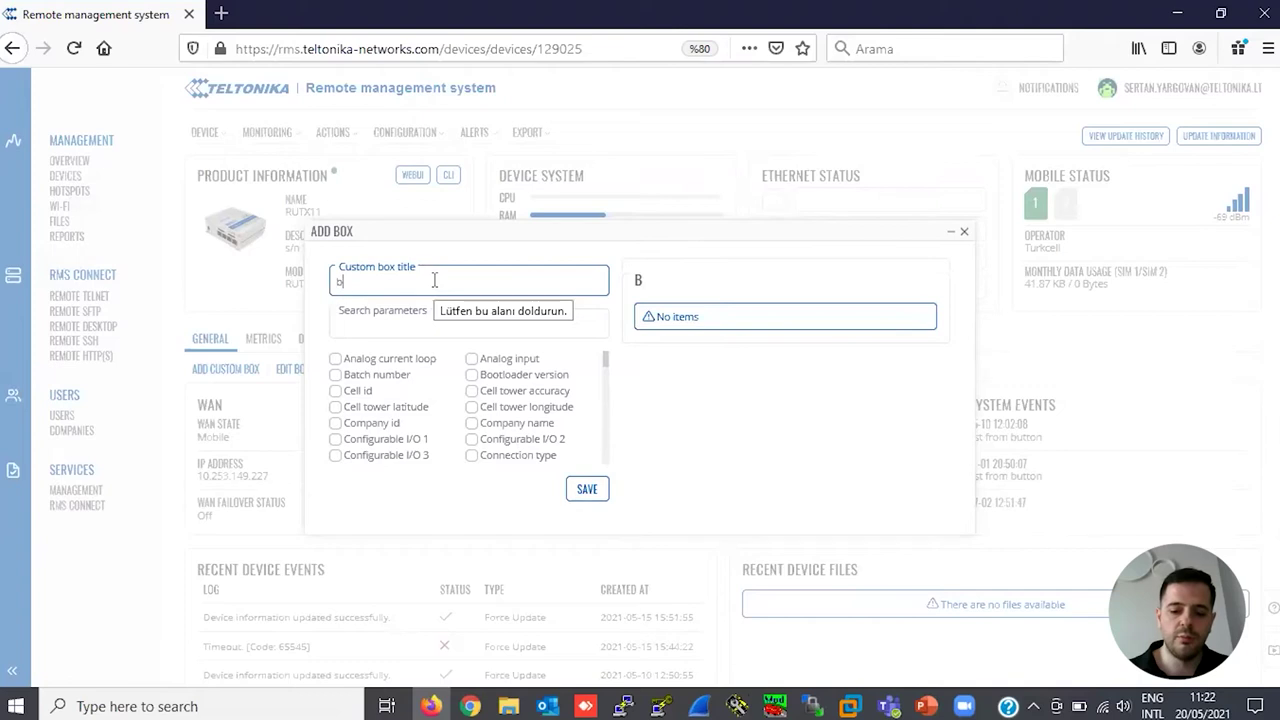
pyautogui.write('oylam')
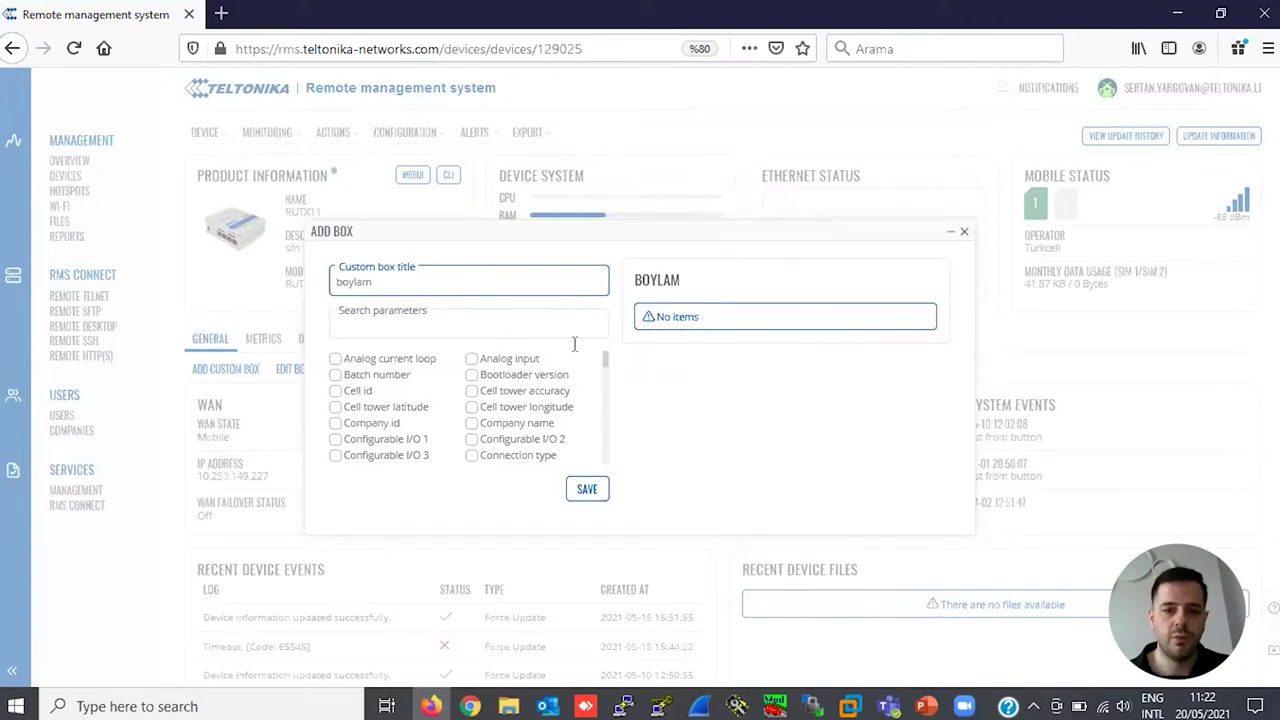
pyautogui.click(544, 327)
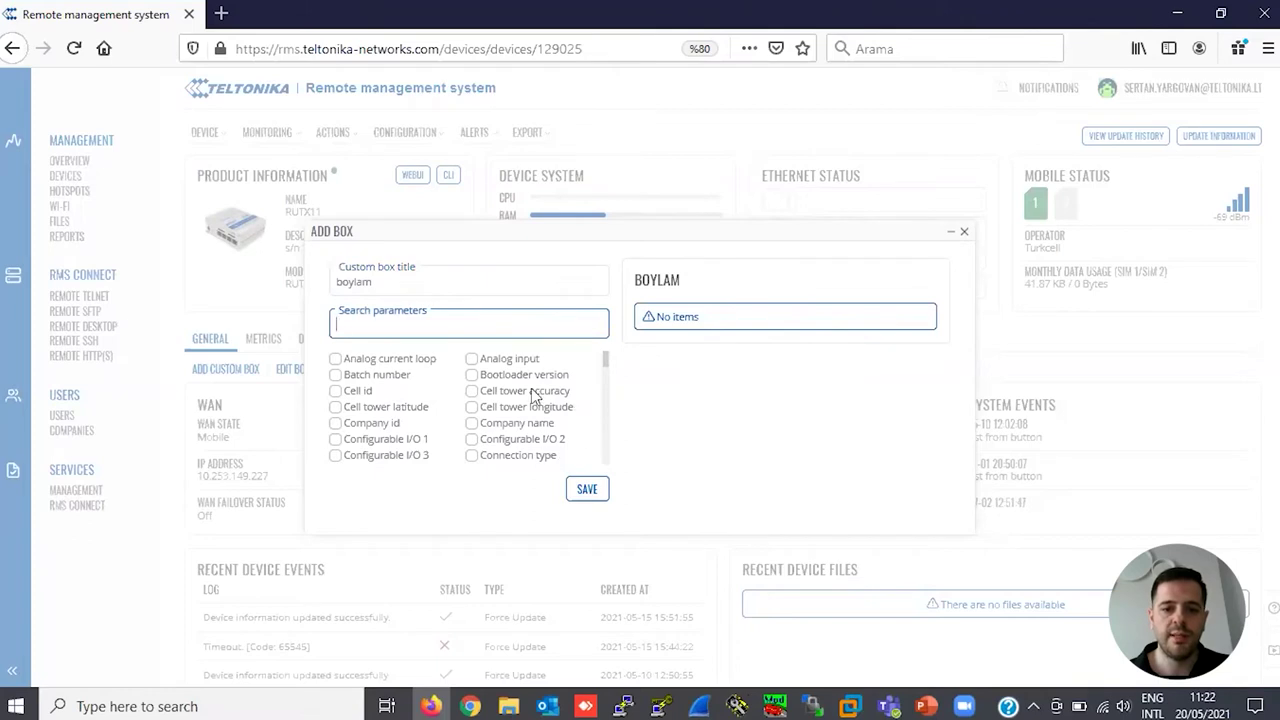
pyautogui.click(606, 360)
pyautogui.moveTo(606, 360); pyautogui.dragTo(606, 394)
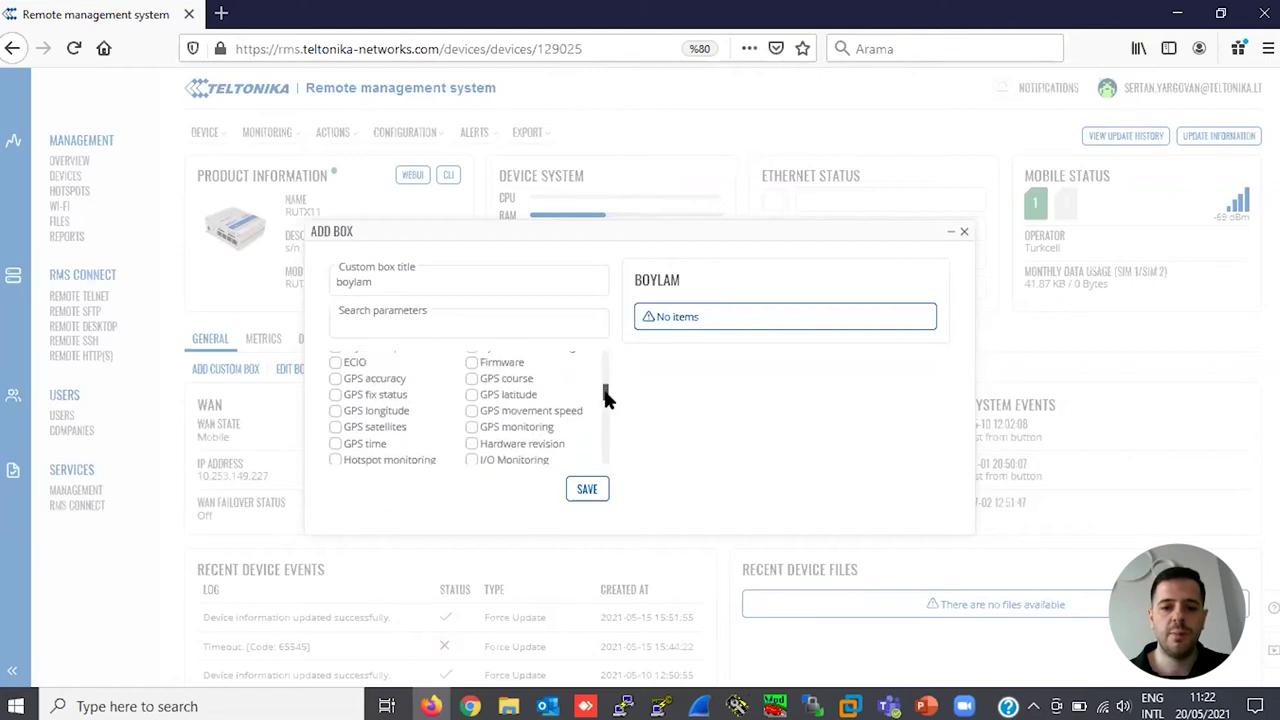
pyautogui.click(472, 396)
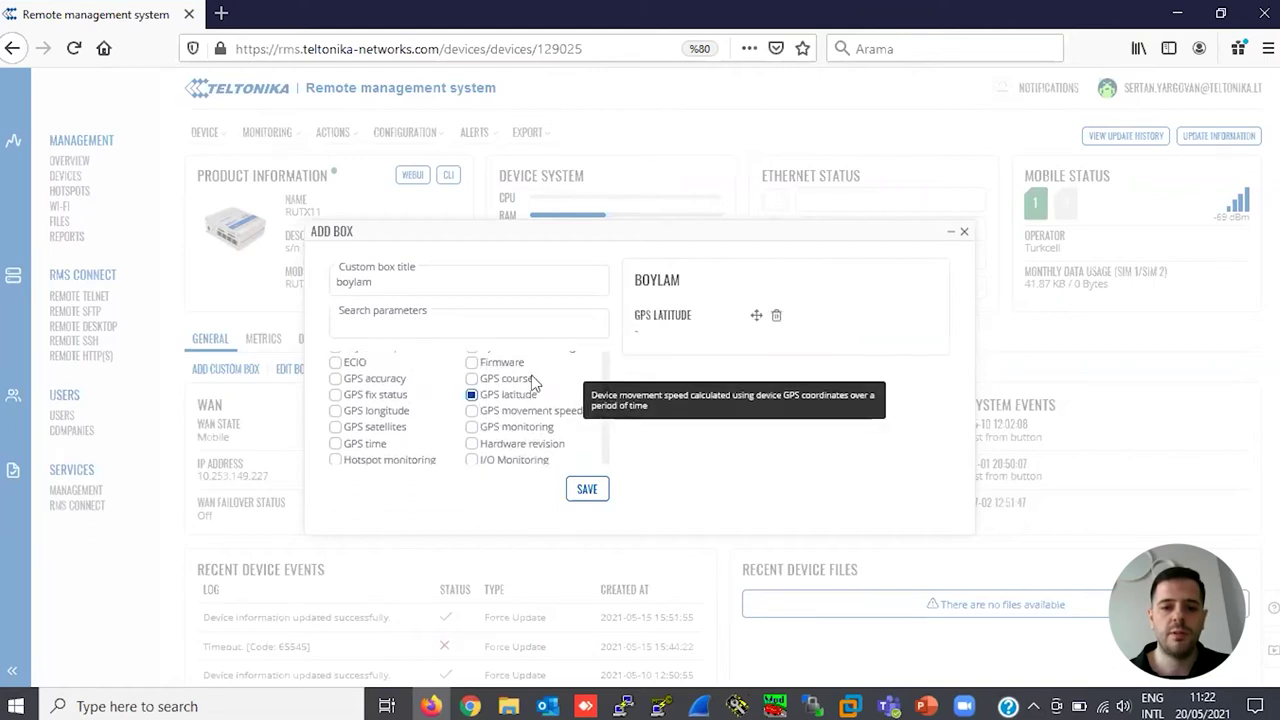
pyautogui.click(336, 410)
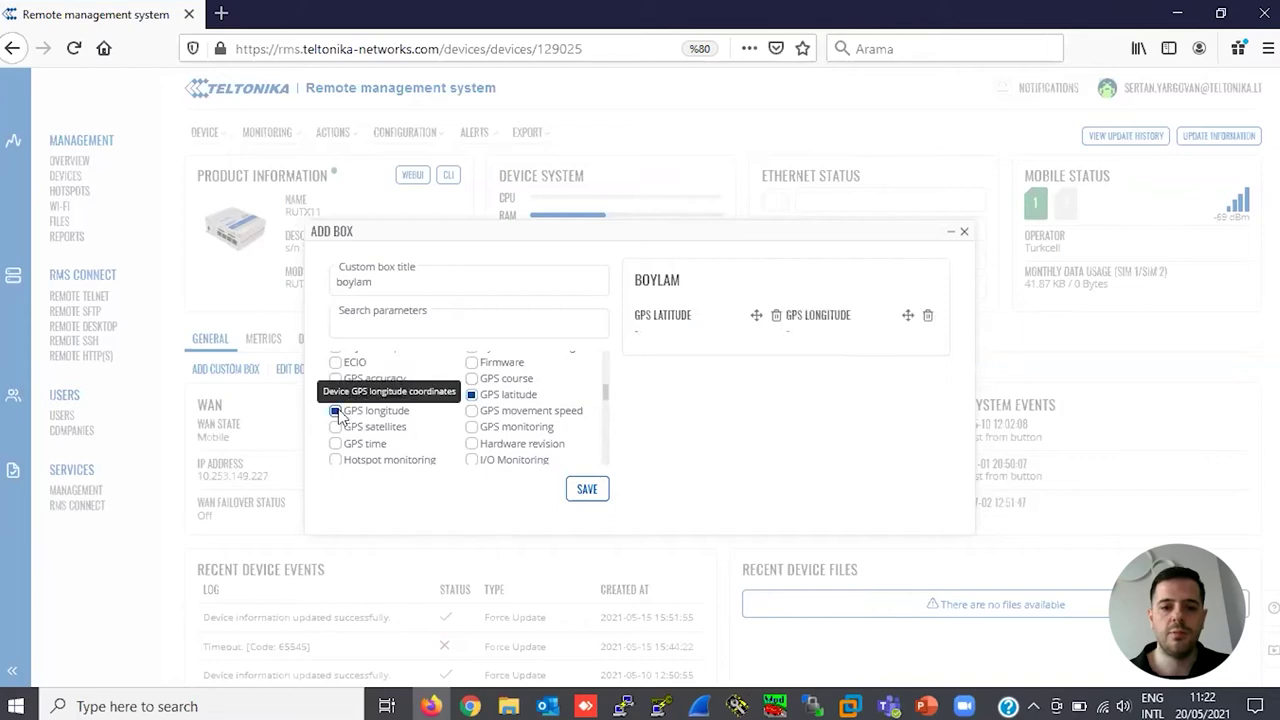
pyautogui.click(586, 492)
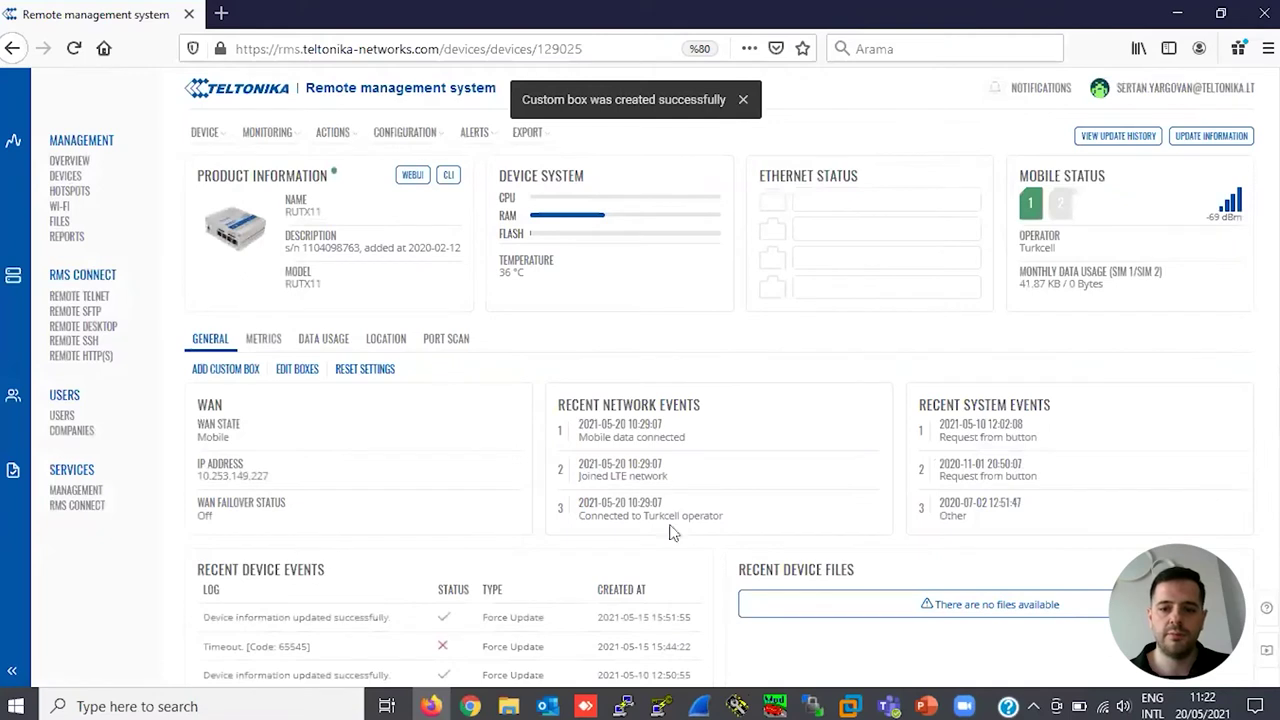
# Scroll through the device page to check the new boylam box.
pyautogui.scroll(-3, 673, 418)
pyautogui.scroll(3, 675, 397)
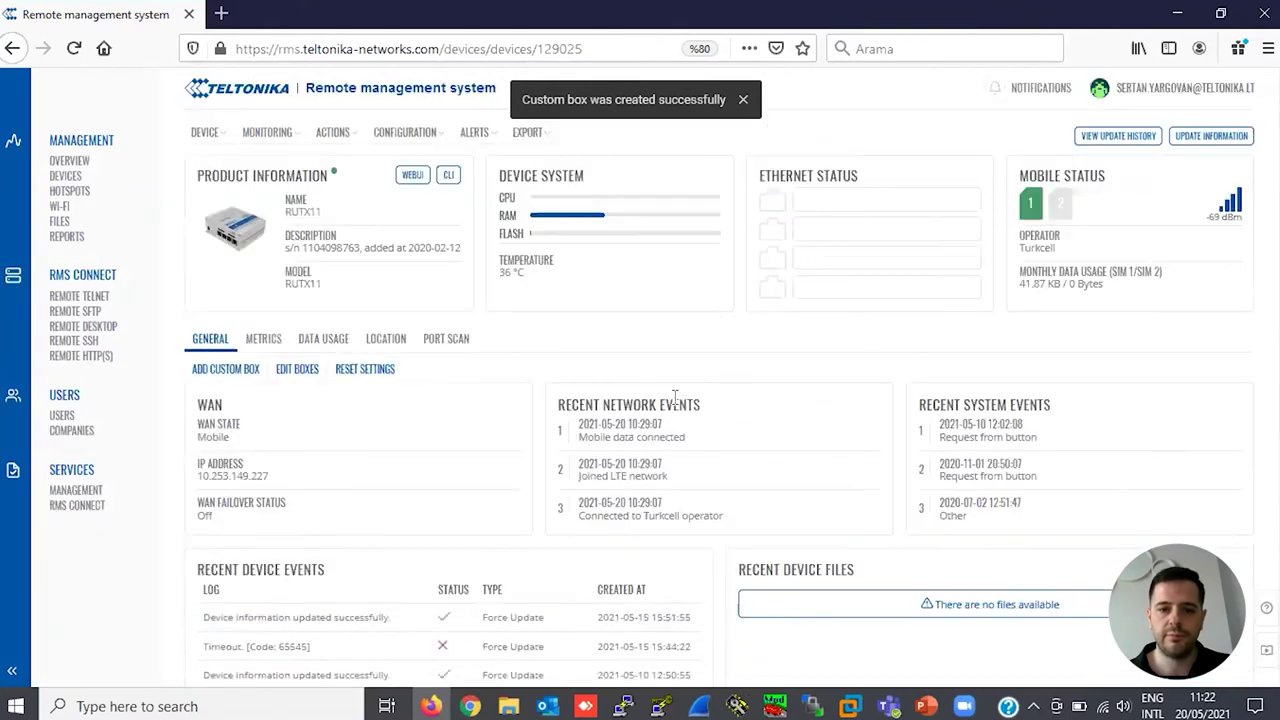
pyautogui.scroll(-5, 679, 394)
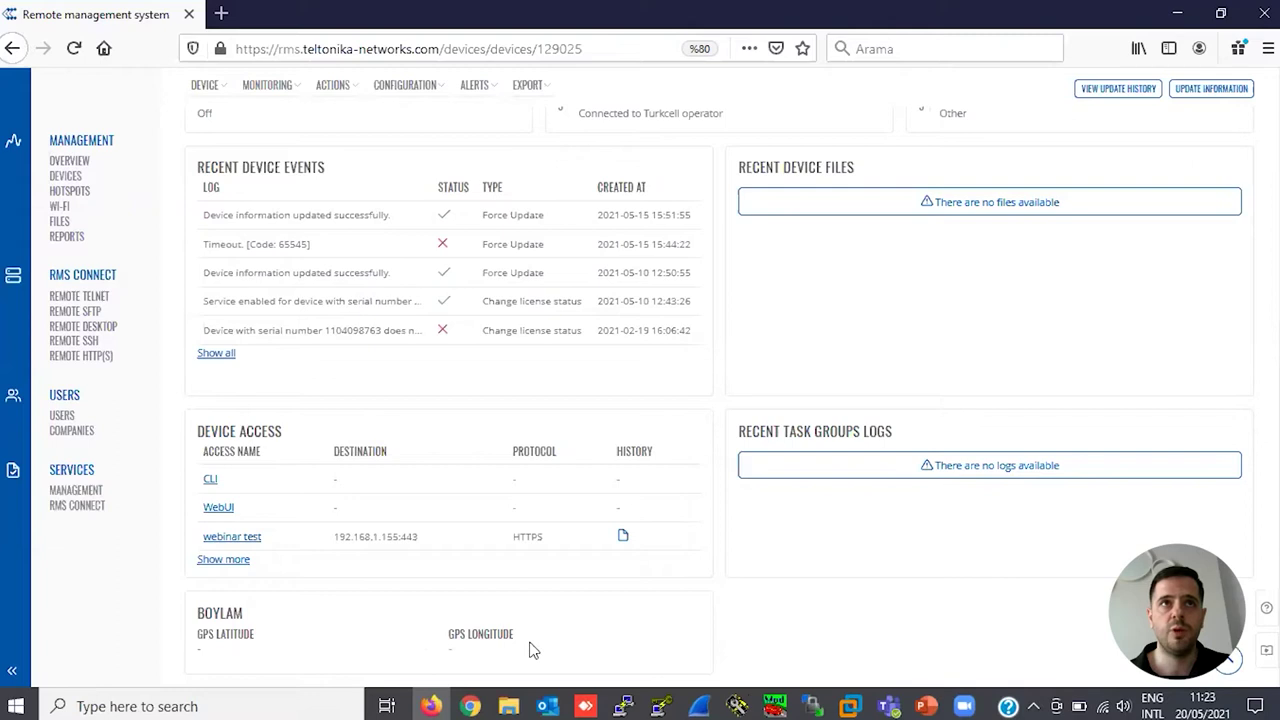
pyautogui.scroll(3, 530, 640)
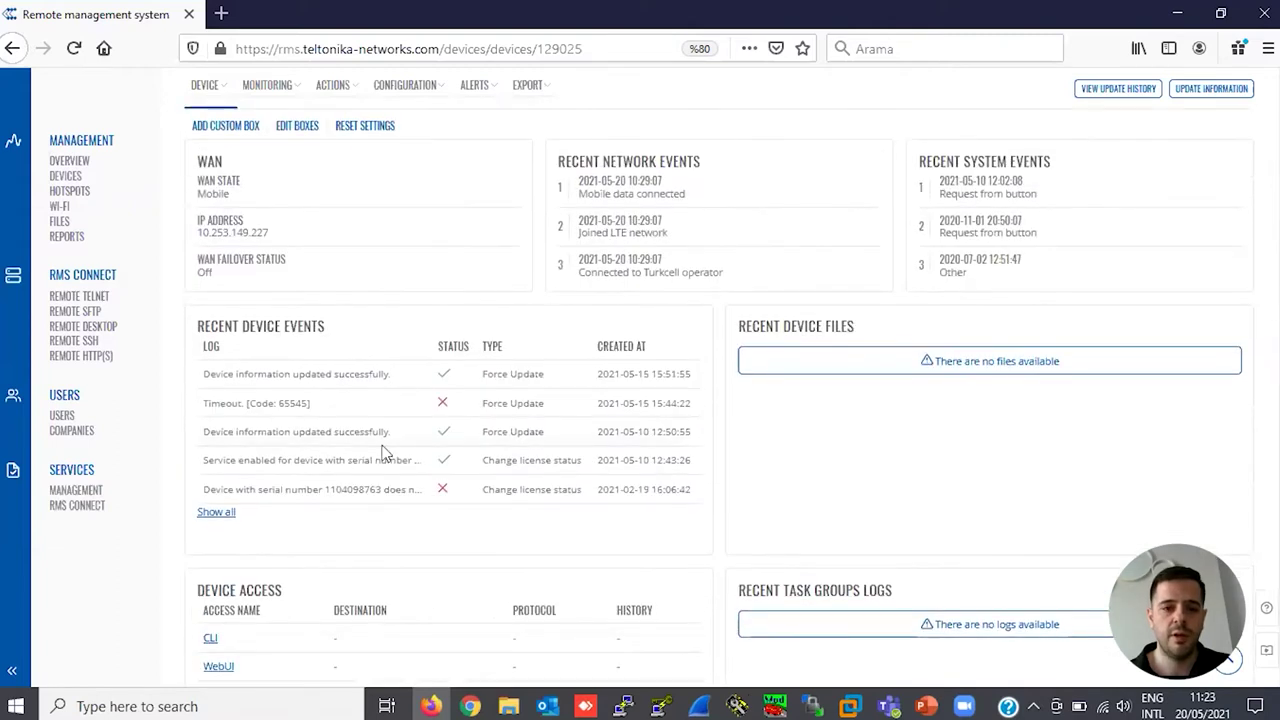
pyautogui.scroll(2, 405, 360)
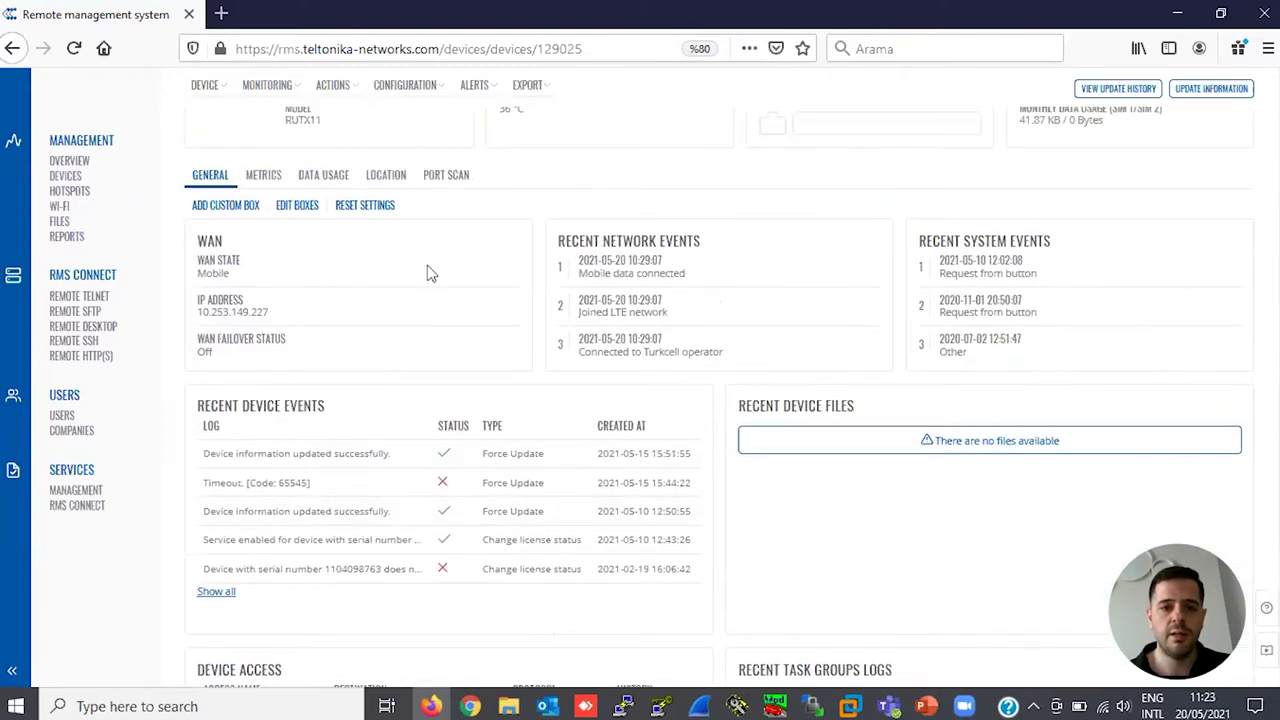
# Toggle box editing on and off, cancel editing, and request a settings reset.
pyautogui.click(305, 210)
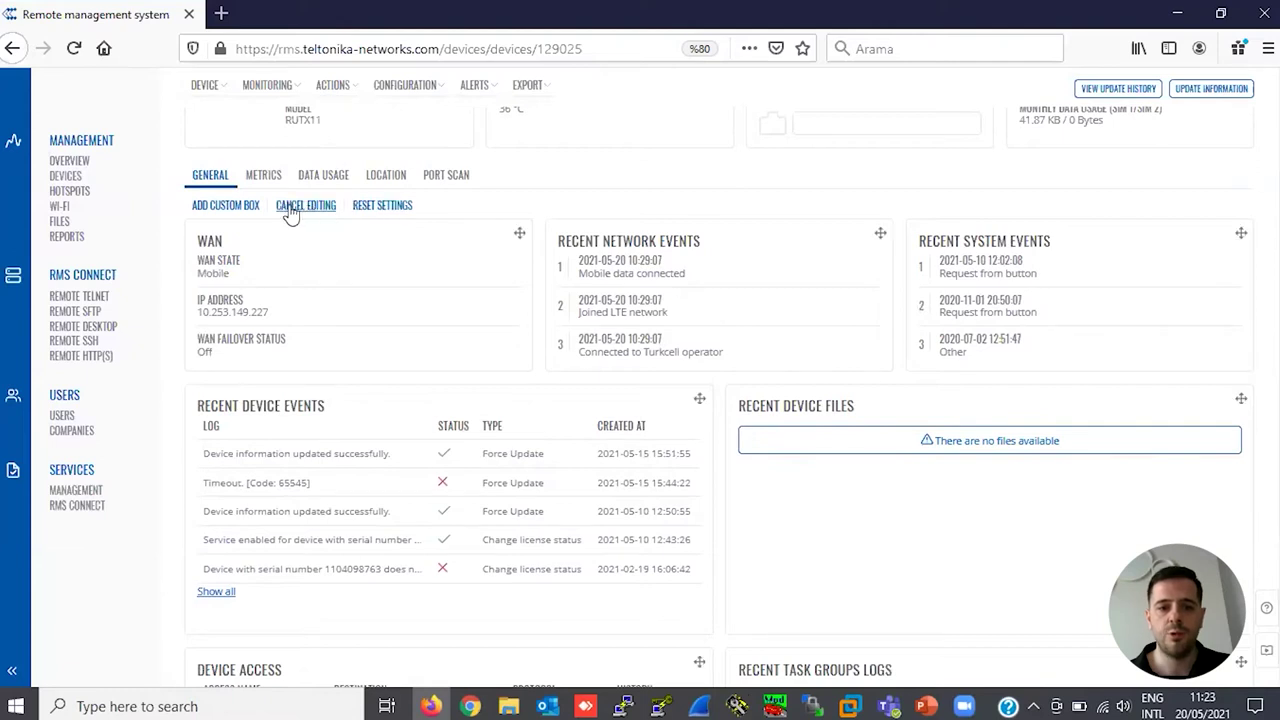
pyautogui.click(302, 210)
pyautogui.click(302, 207)
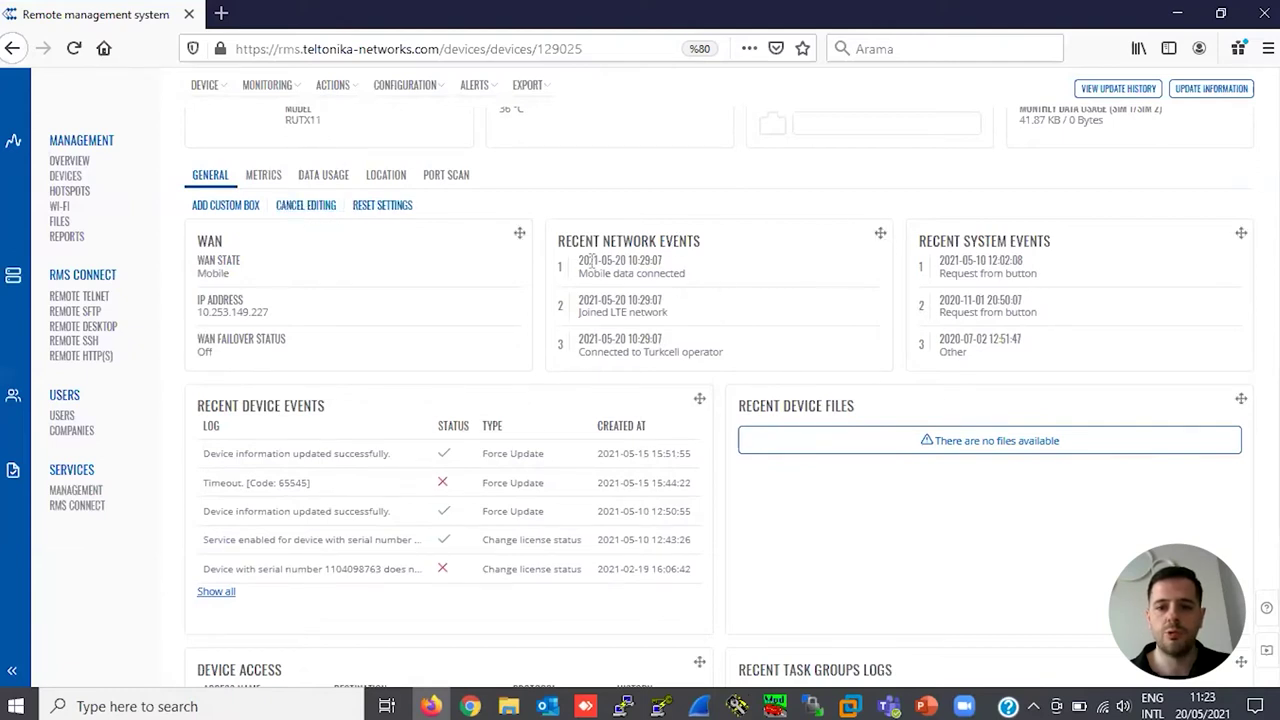
pyautogui.click(329, 210)
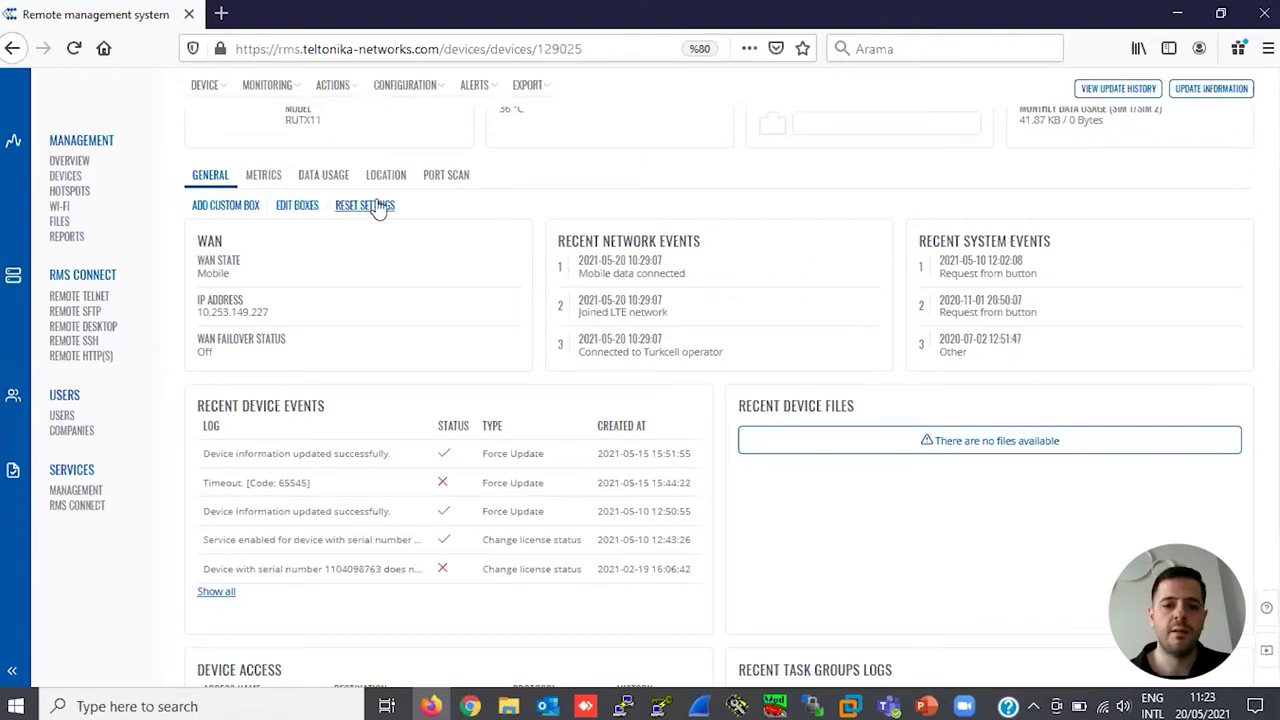
pyautogui.click(378, 206)
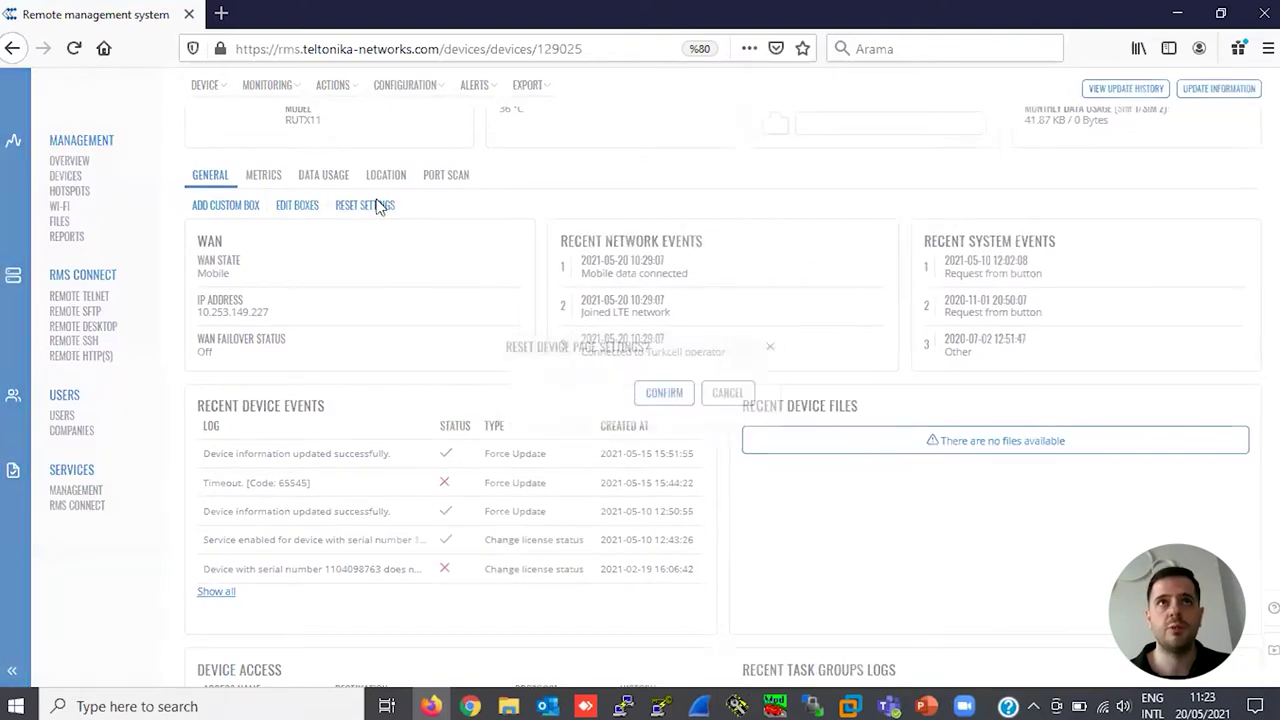
# Confirm resetting the RUTX11 device page settings to defaults.
pyautogui.click(672, 398)
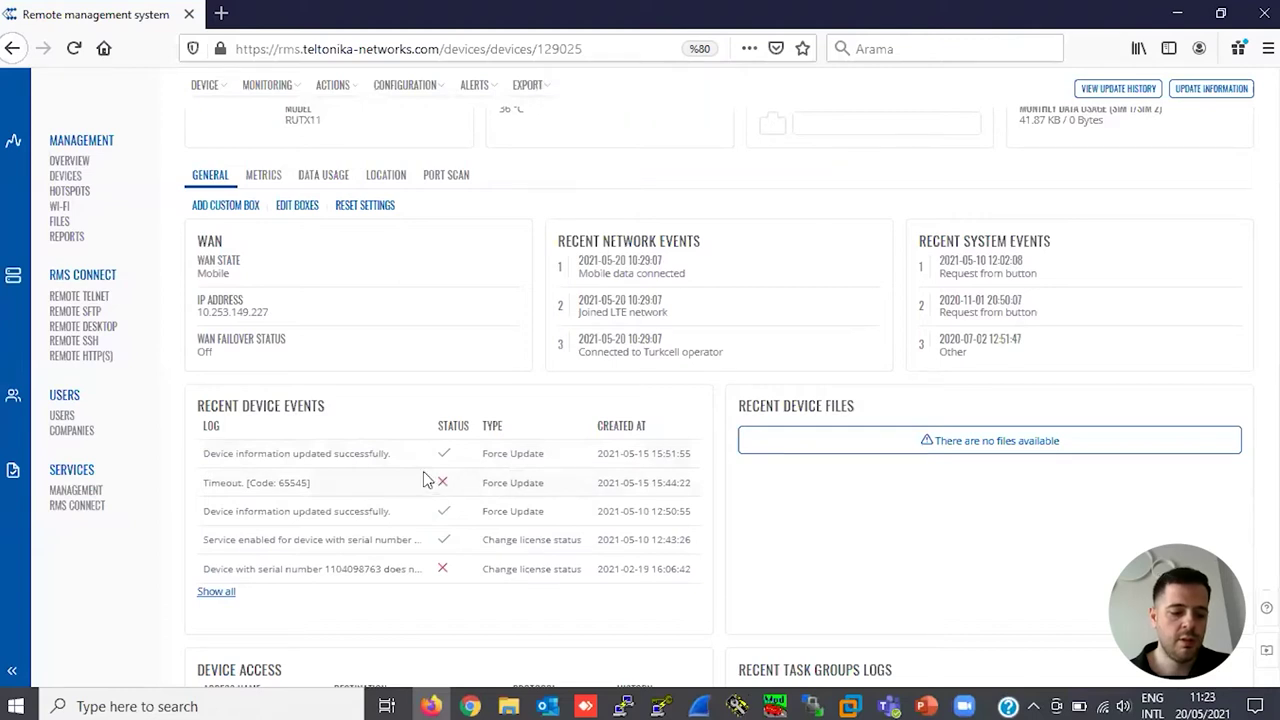
# View the Metrics tab's temperature, connection type and signal strength charts, reading data points.
pyautogui.click(264, 176)
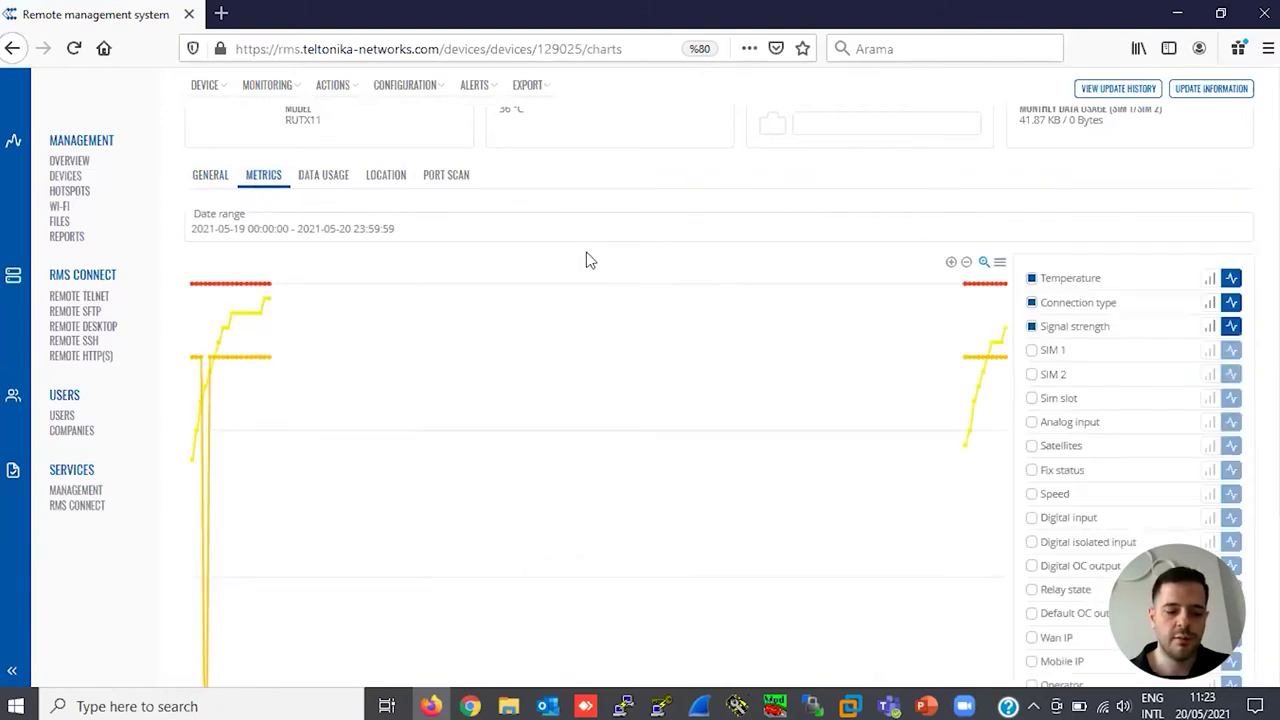
pyautogui.moveTo(709, 289)
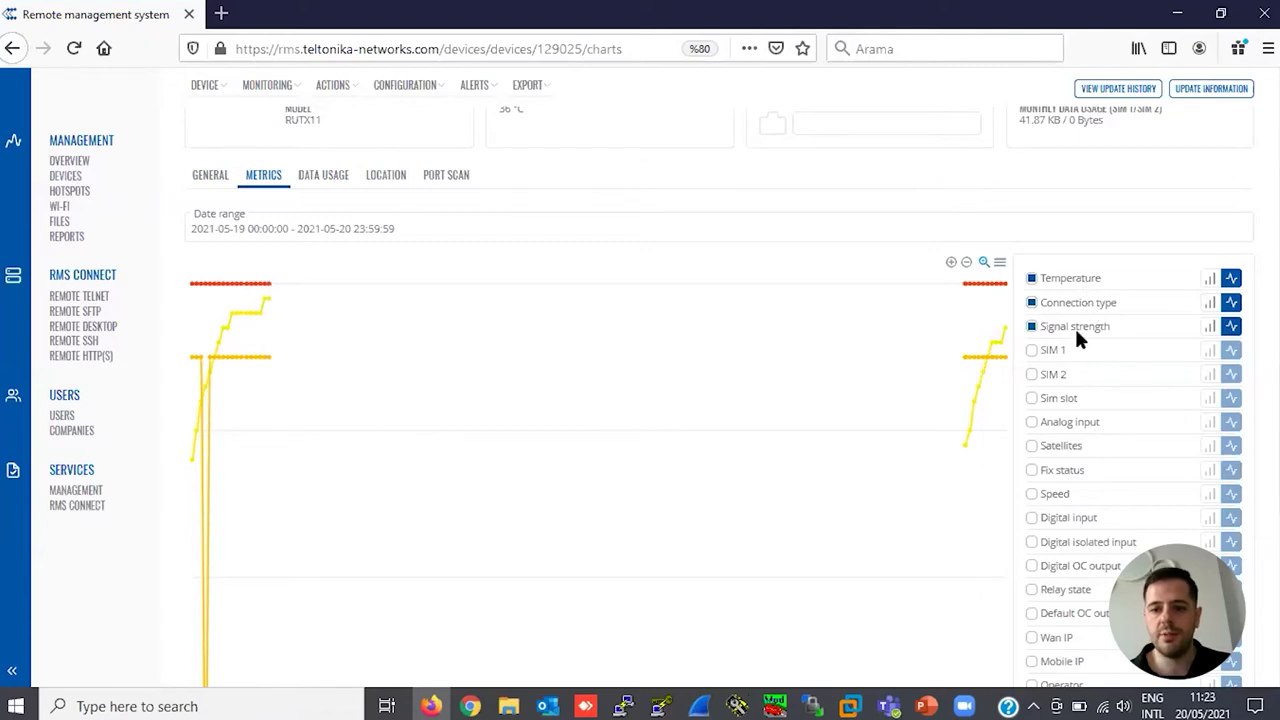
pyautogui.scroll(-3, 1129, 431)
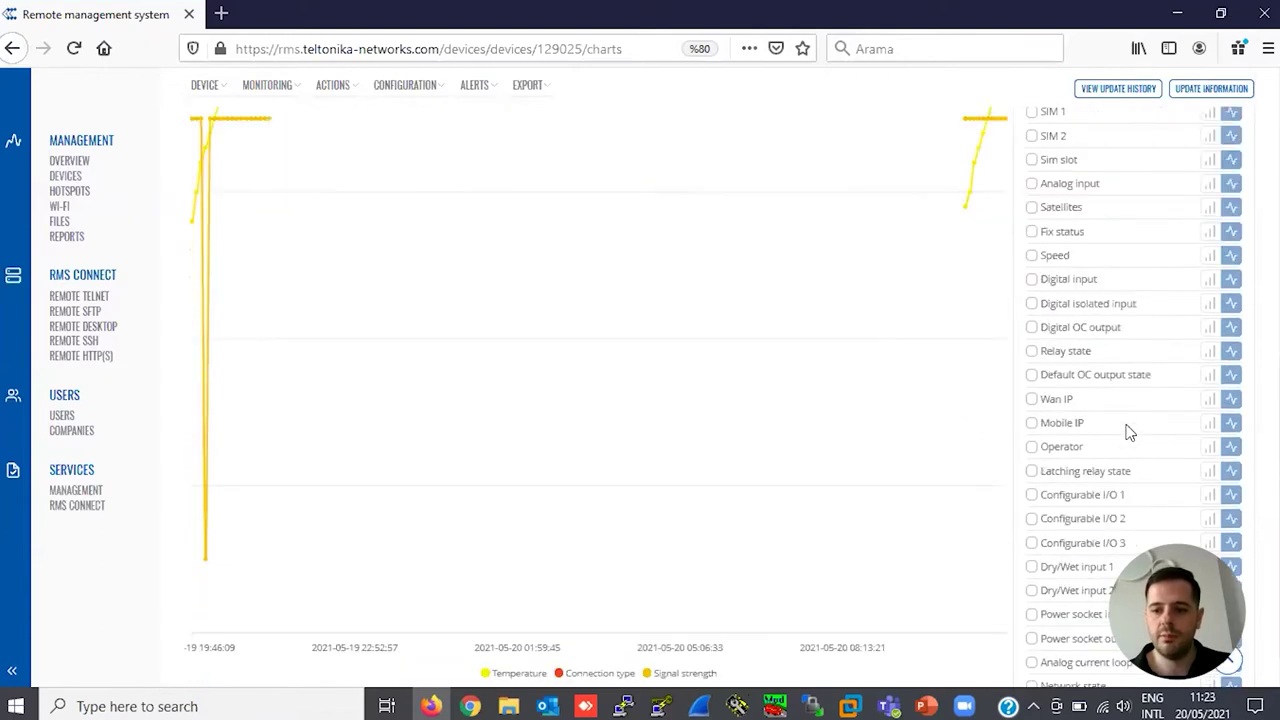
pyautogui.scroll(2, 1097, 418)
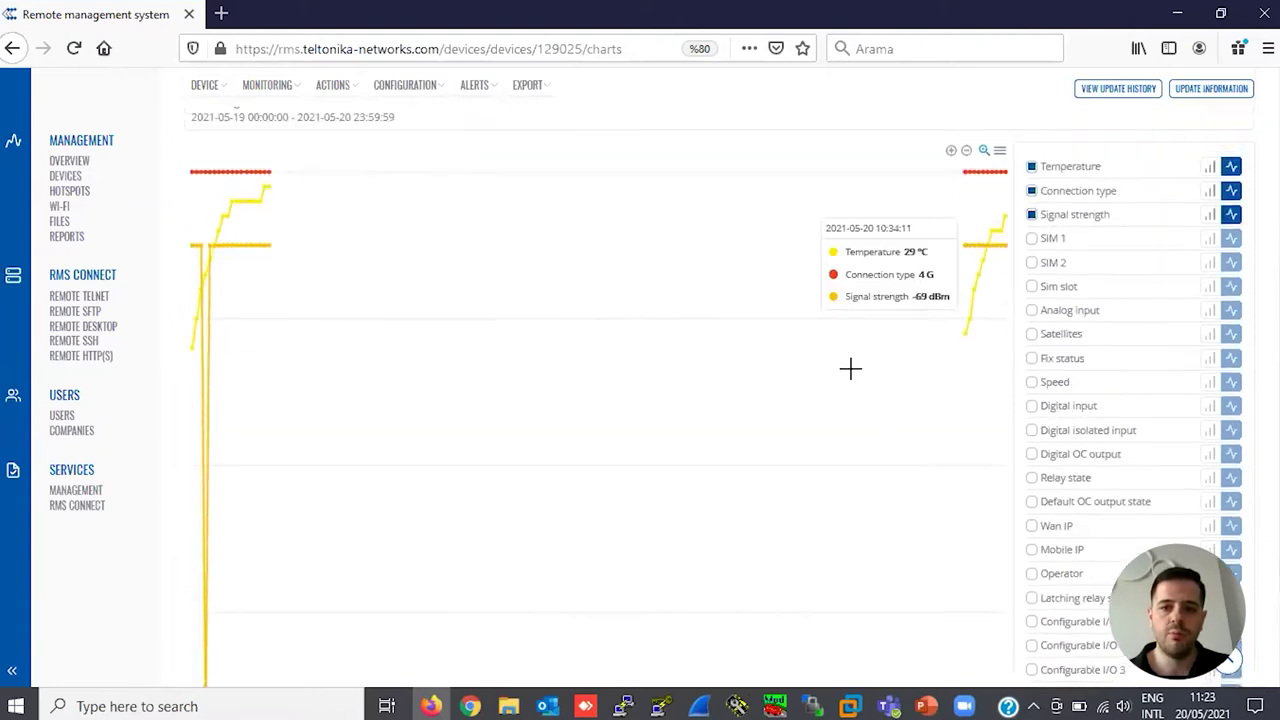
pyautogui.scroll(3, 783, 400)
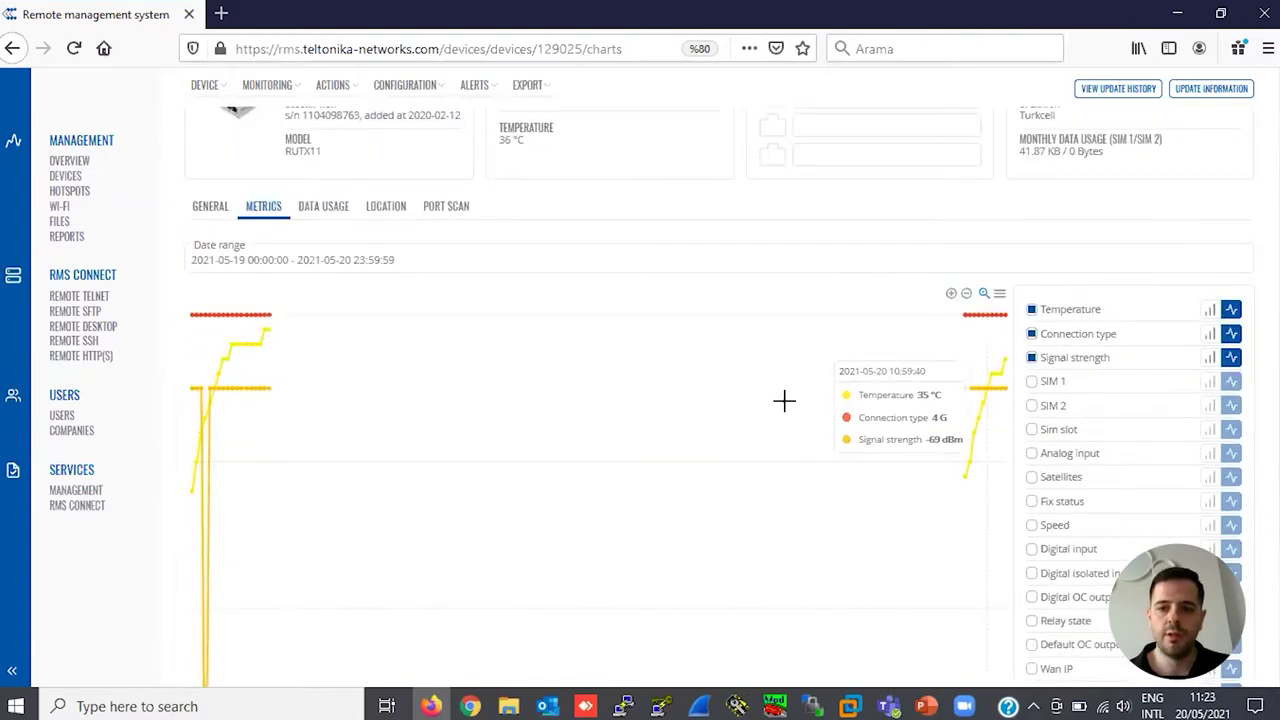
pyautogui.scroll(-1, 313, 275)
pyautogui.scroll(1, 300, 240)
# Set the metrics date range to 14 May – 19 May 2021 and apply it.
pyautogui.click(250, 257)
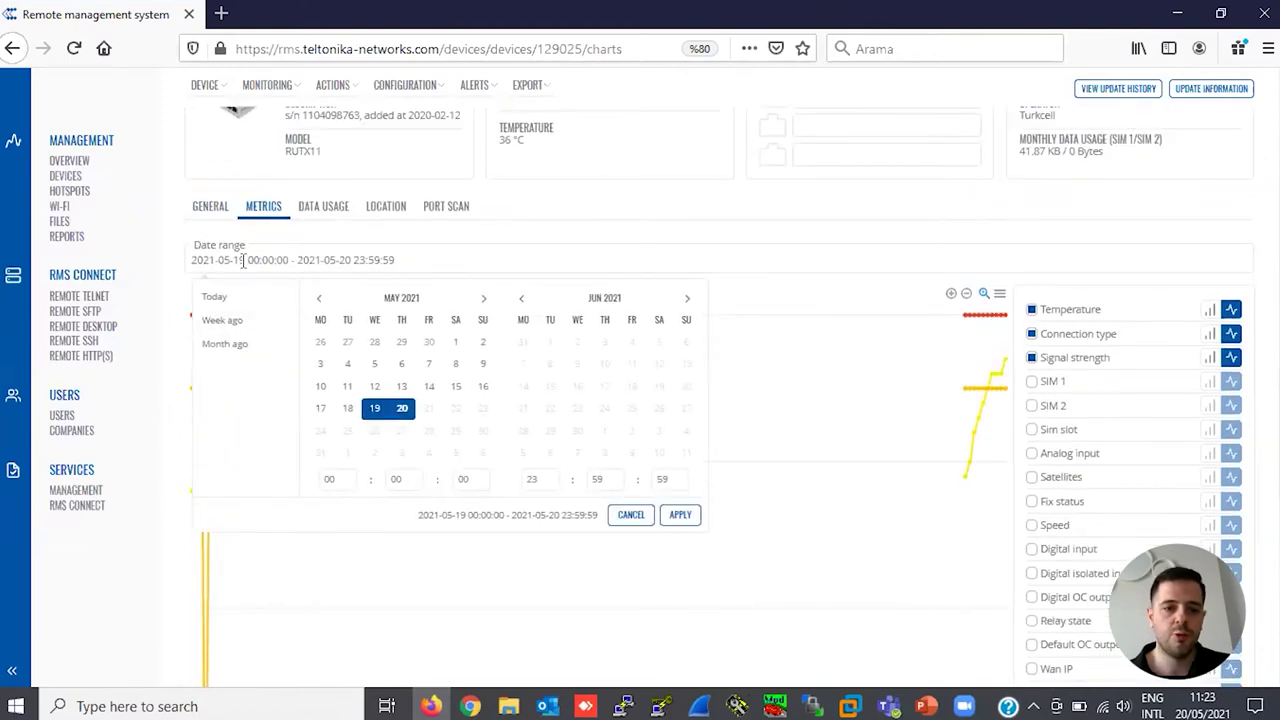
pyautogui.click(427, 388)
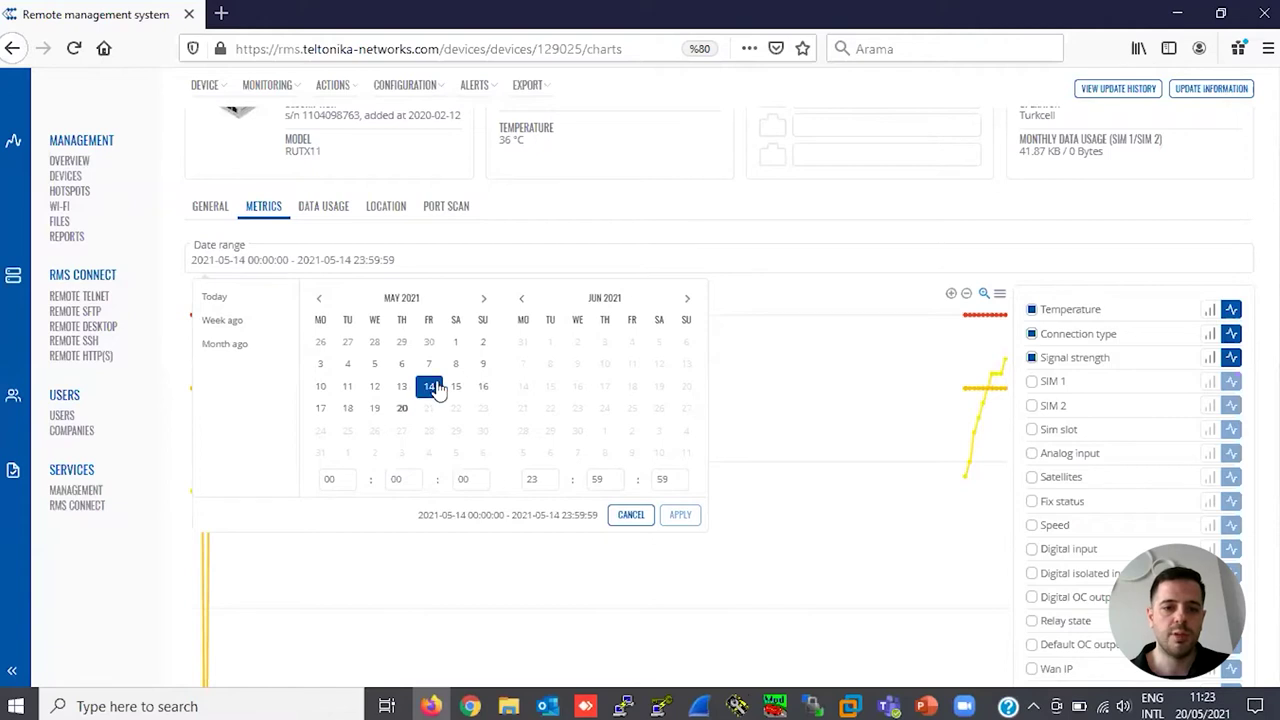
pyautogui.click(402, 408)
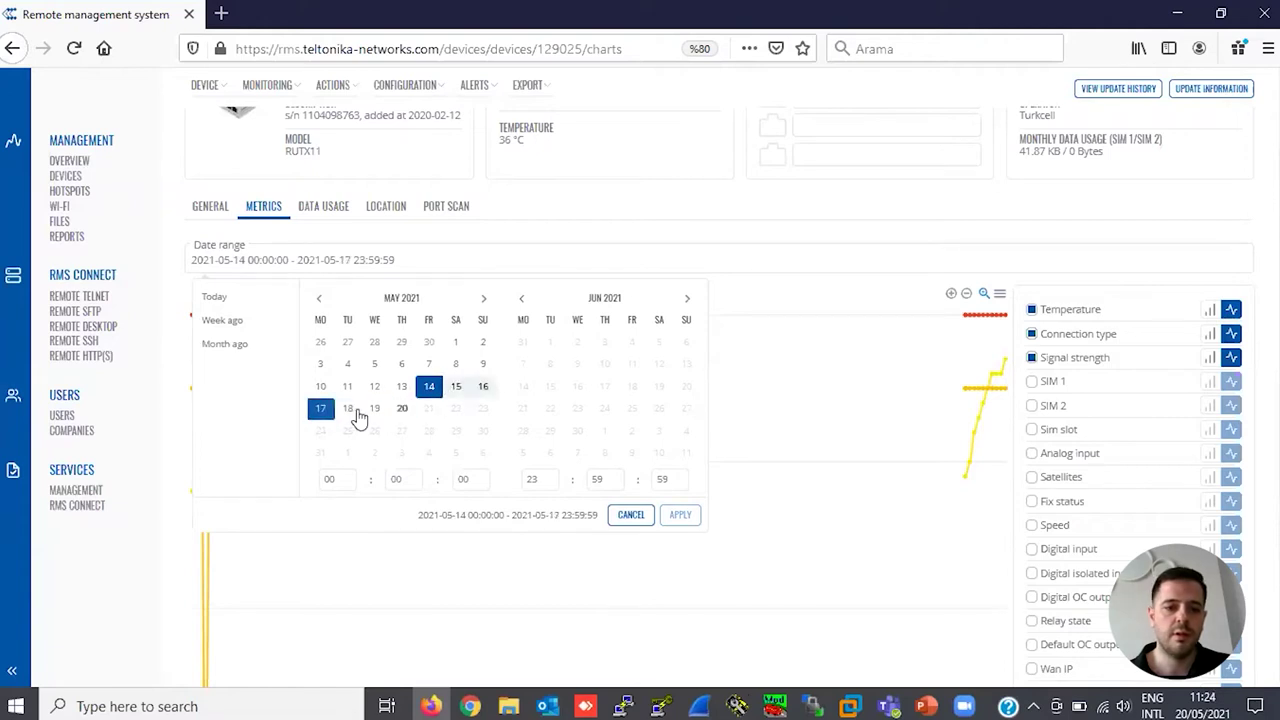
pyautogui.click(375, 414)
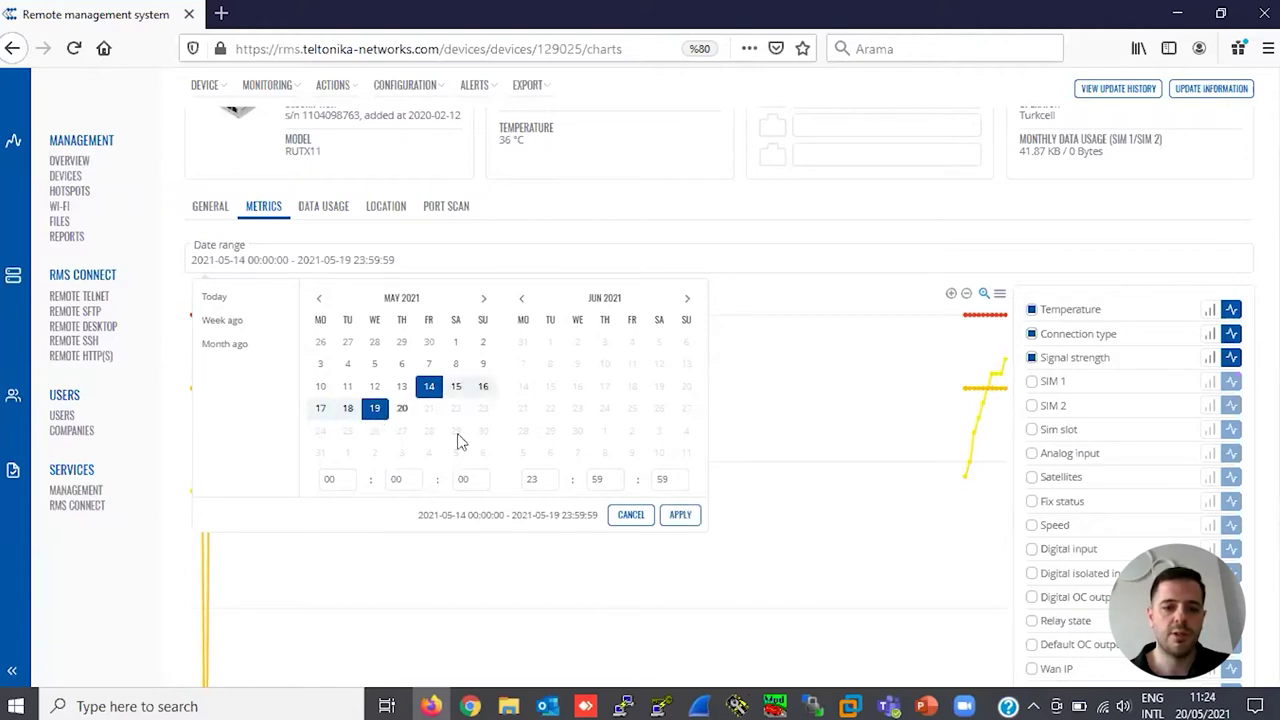
pyautogui.click(679, 516)
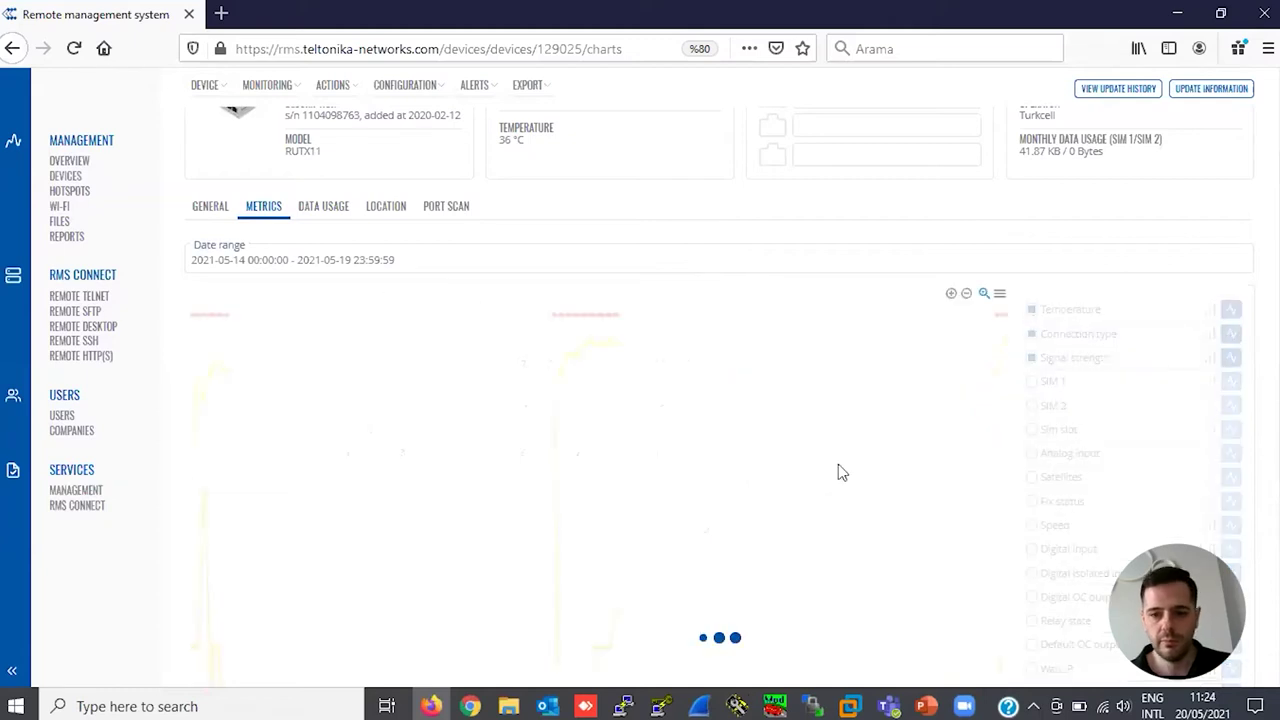
pyautogui.scroll(-3, 894, 464)
pyautogui.scroll(-3, 894, 464)
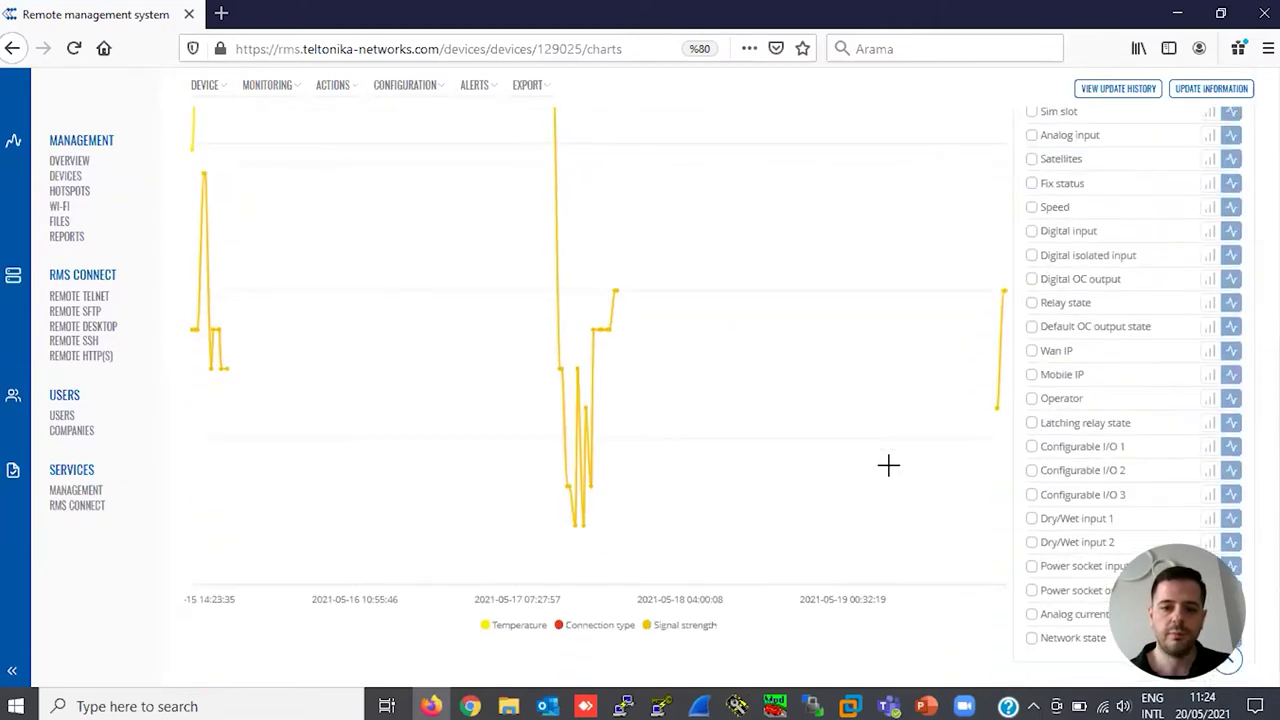
pyautogui.scroll(3, 839, 469)
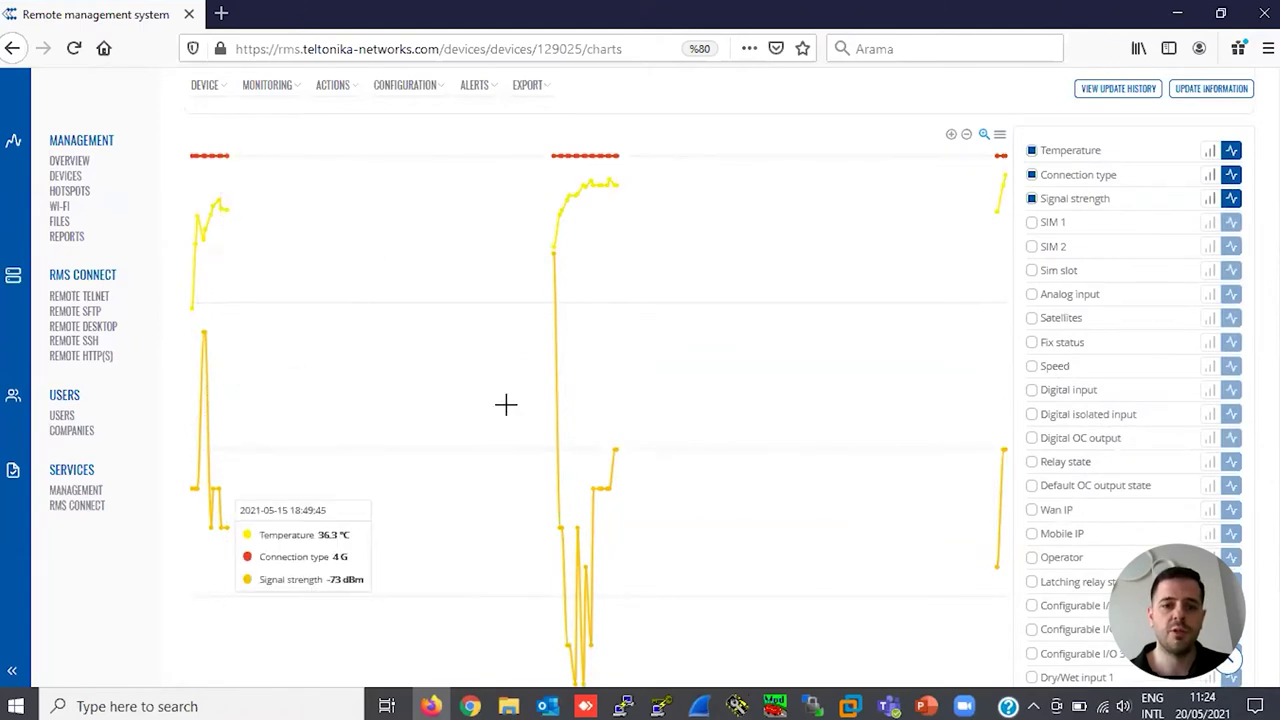
pyautogui.scroll(-1, 560, 412)
pyautogui.scroll(-1, 574, 430)
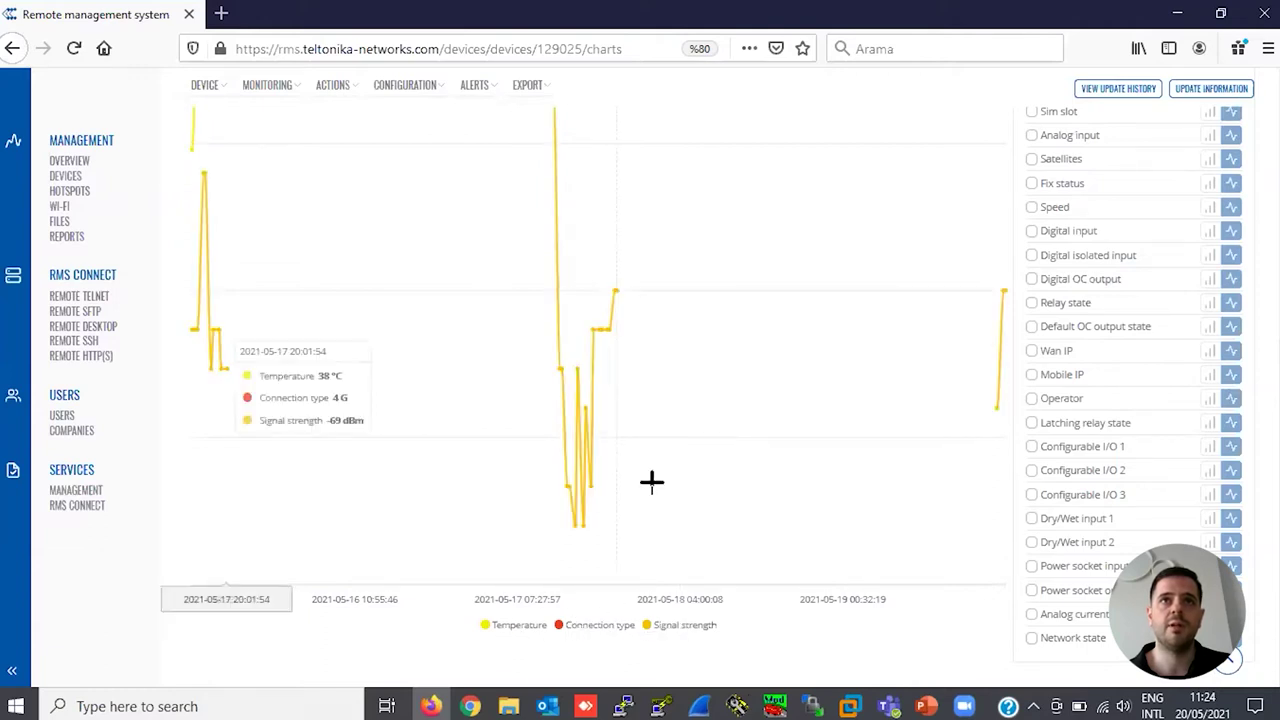
pyautogui.scroll(1, 1120, 465)
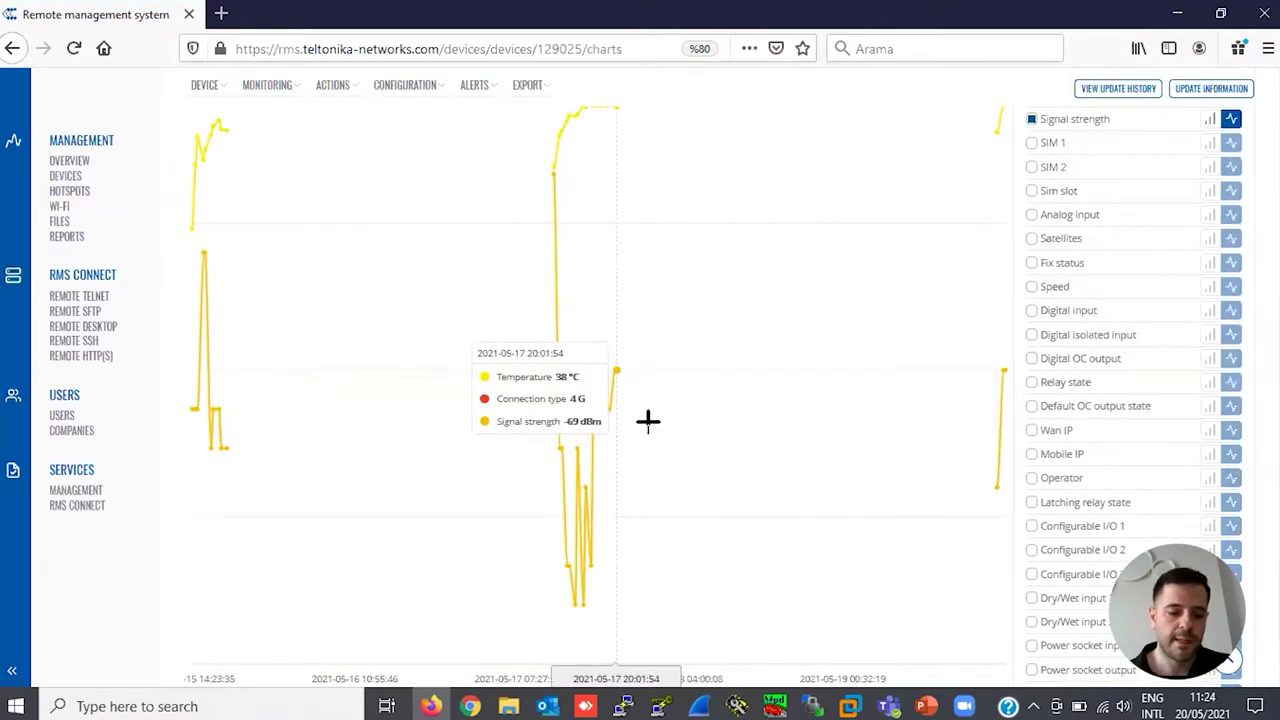
pyautogui.scroll(2, 636, 420)
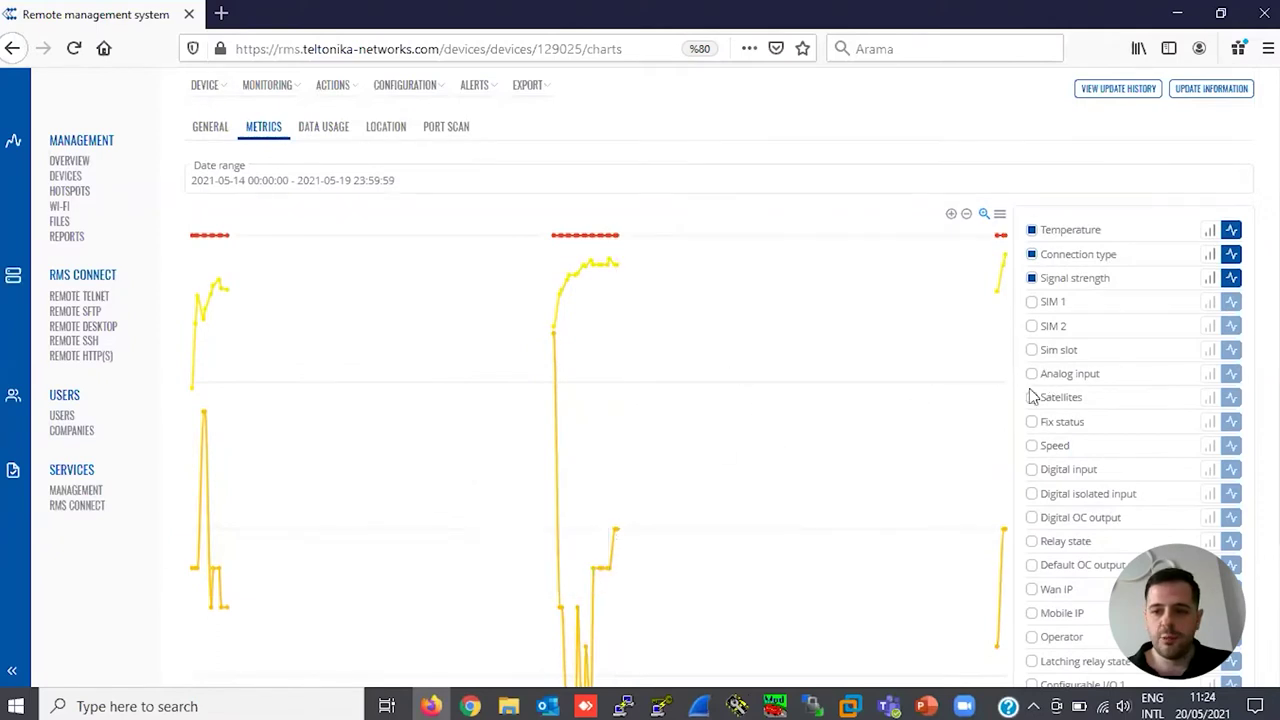
# Tick the Speed and SIM 1 series in the metrics legend to plot them.
pyautogui.click(1032, 446)
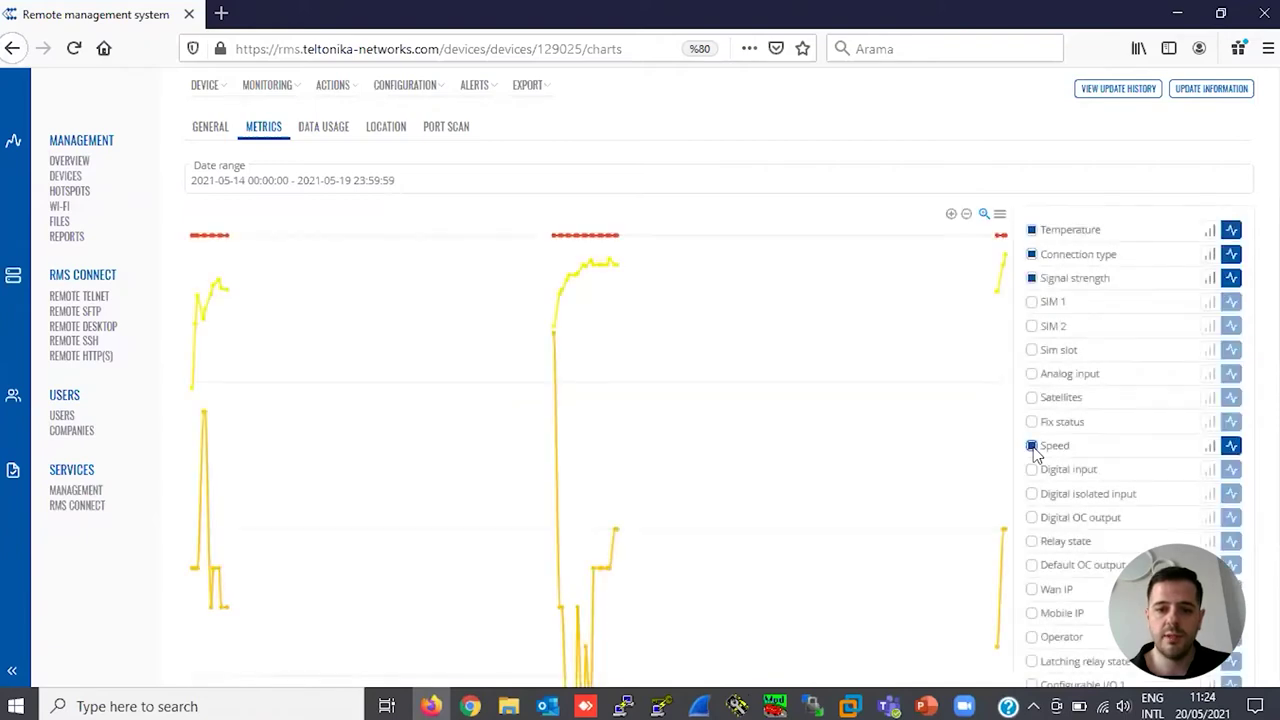
pyautogui.scroll(-5, 1040, 452)
pyautogui.scroll(3, 1040, 452)
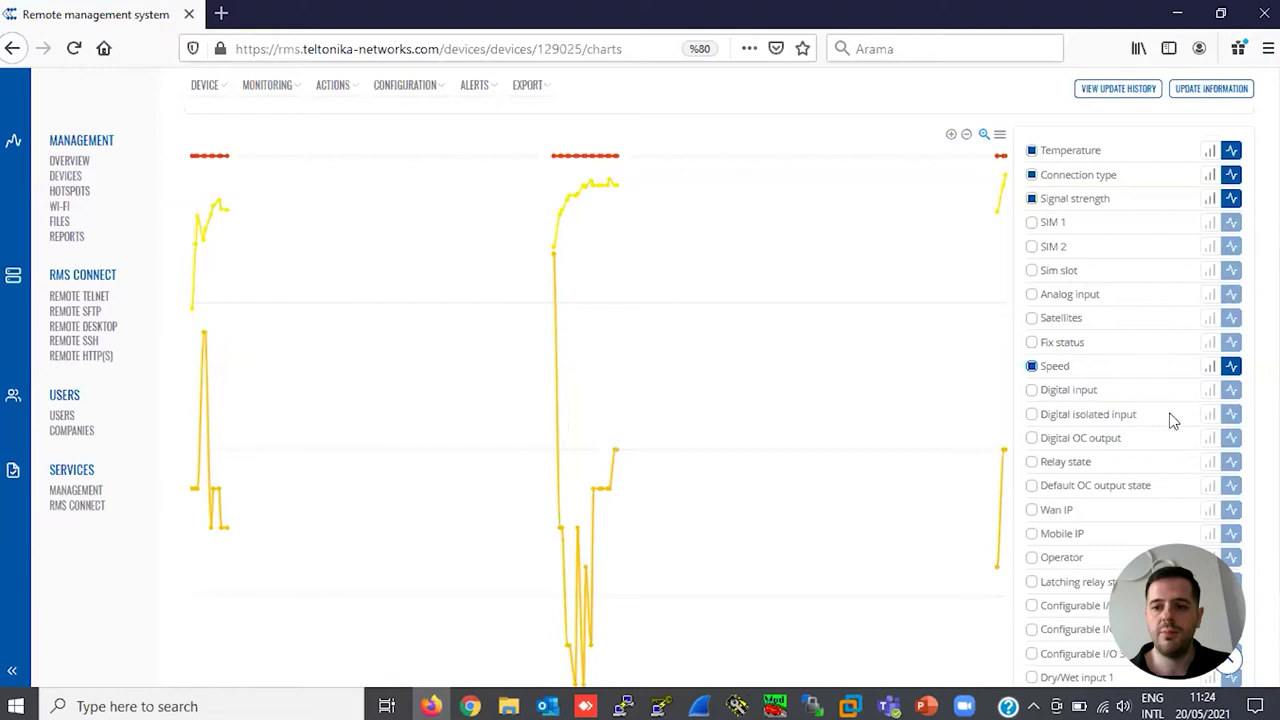
pyautogui.click(1033, 223)
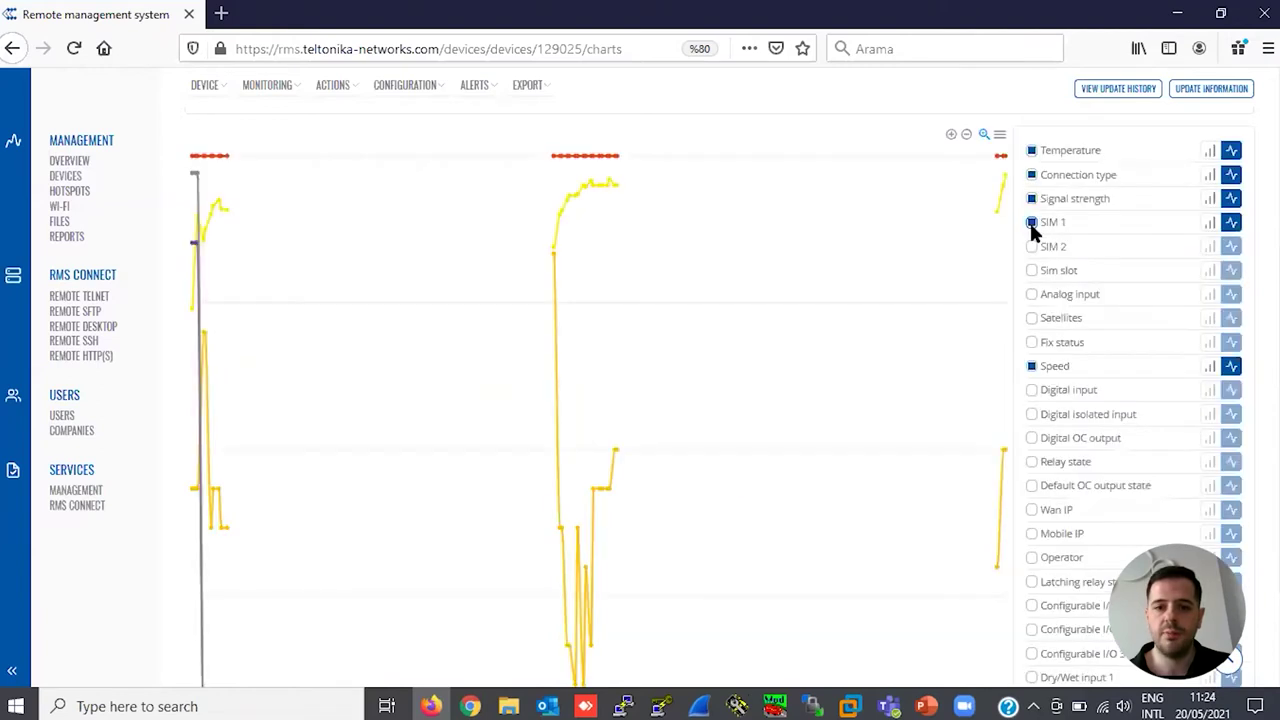
pyautogui.scroll(-3, 237, 437)
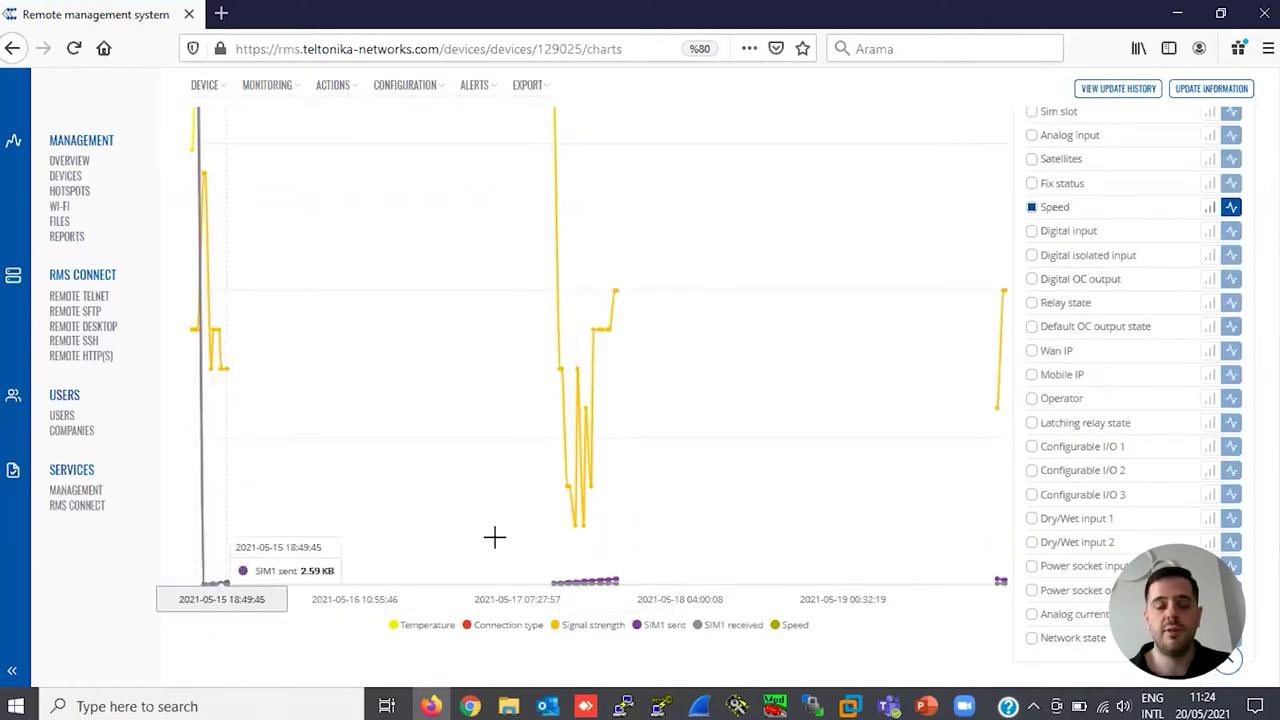
pyautogui.scroll(6, 512, 520)
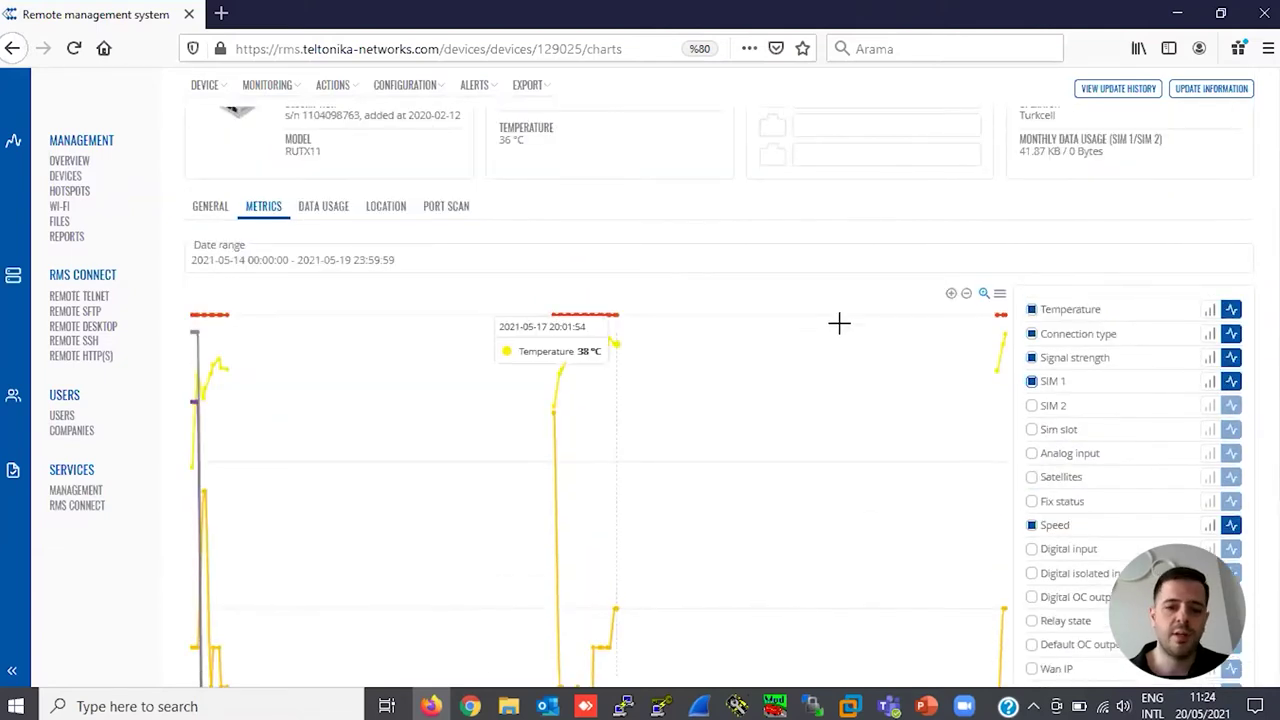
pyautogui.click(951, 296)
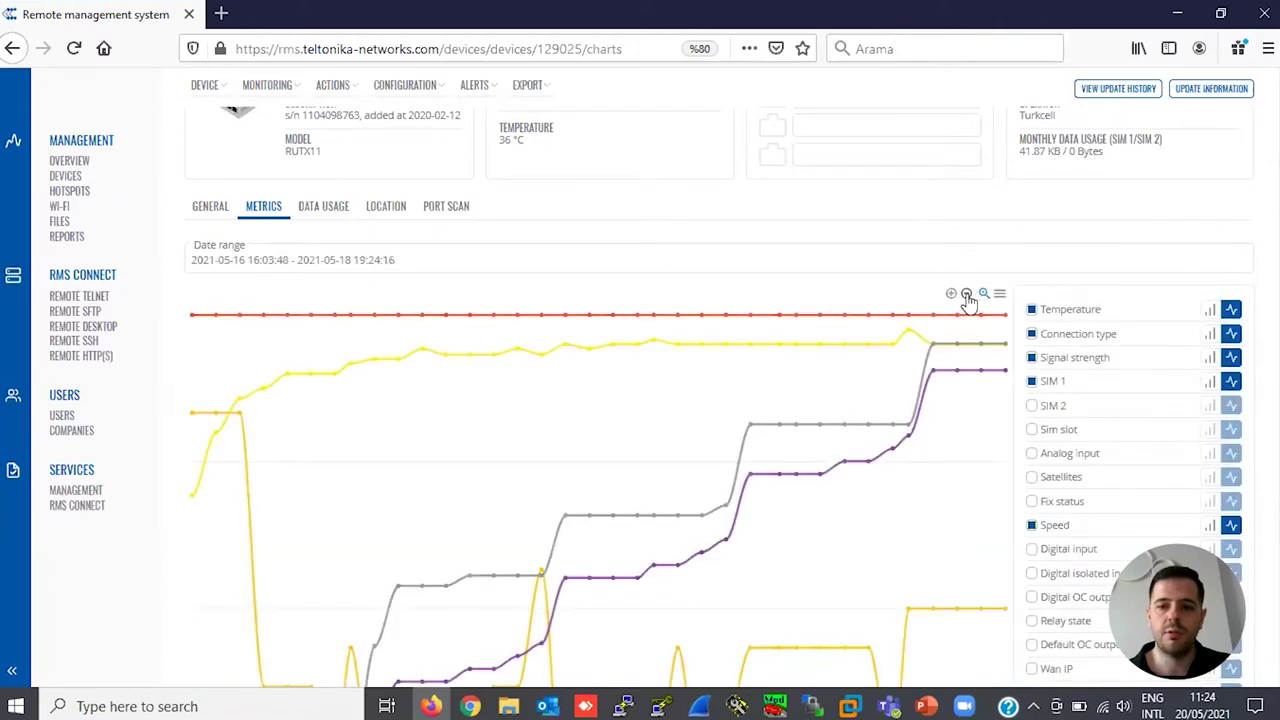
pyautogui.click(967, 296)
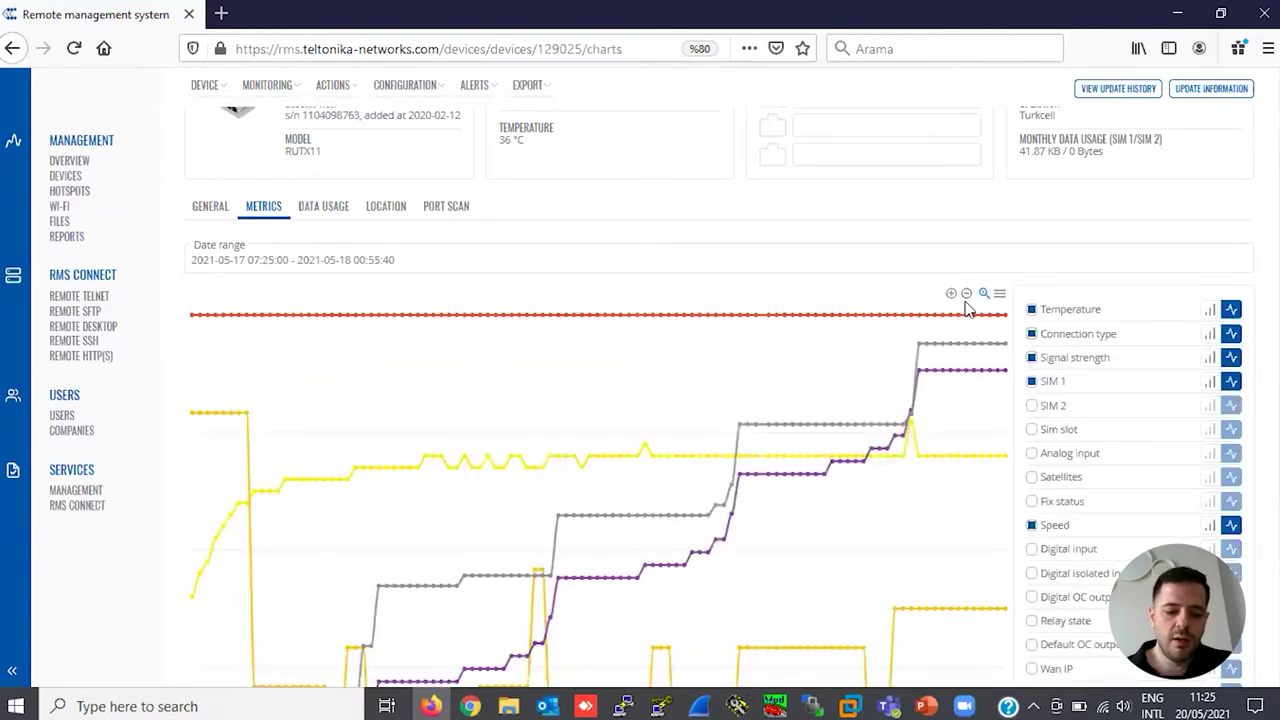
pyautogui.moveTo(1001, 470)
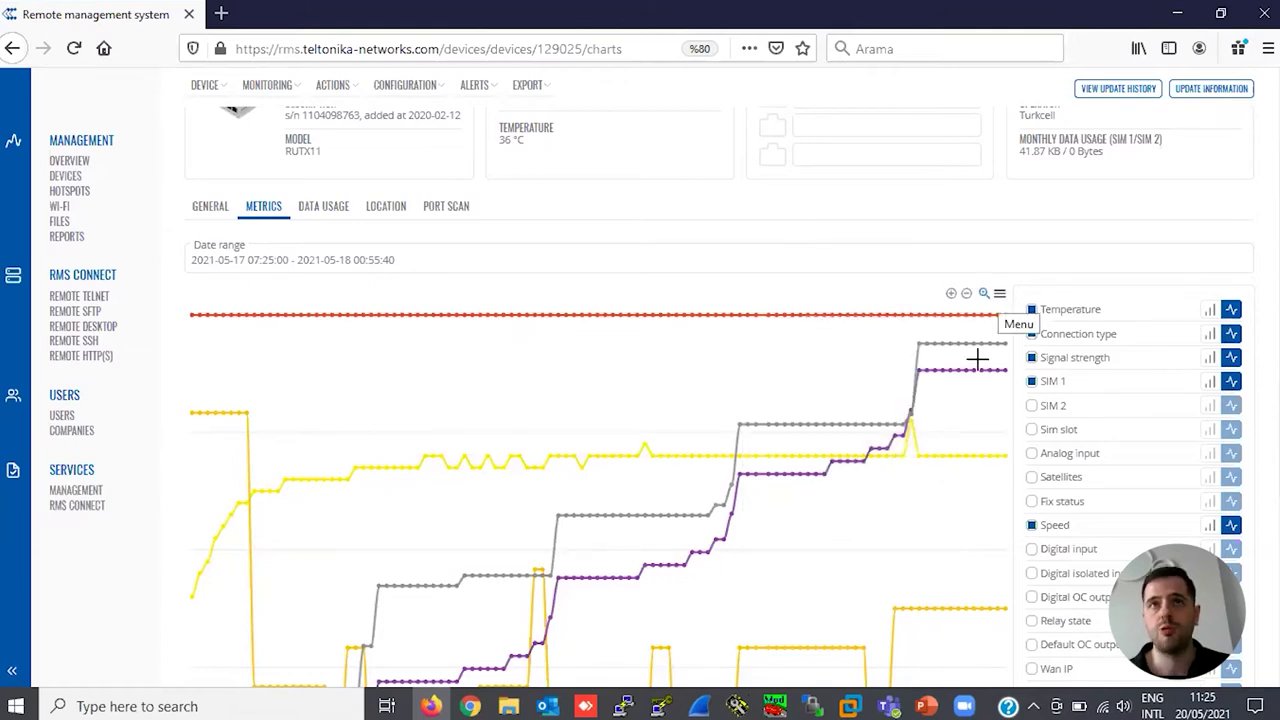
pyautogui.click(999, 296)
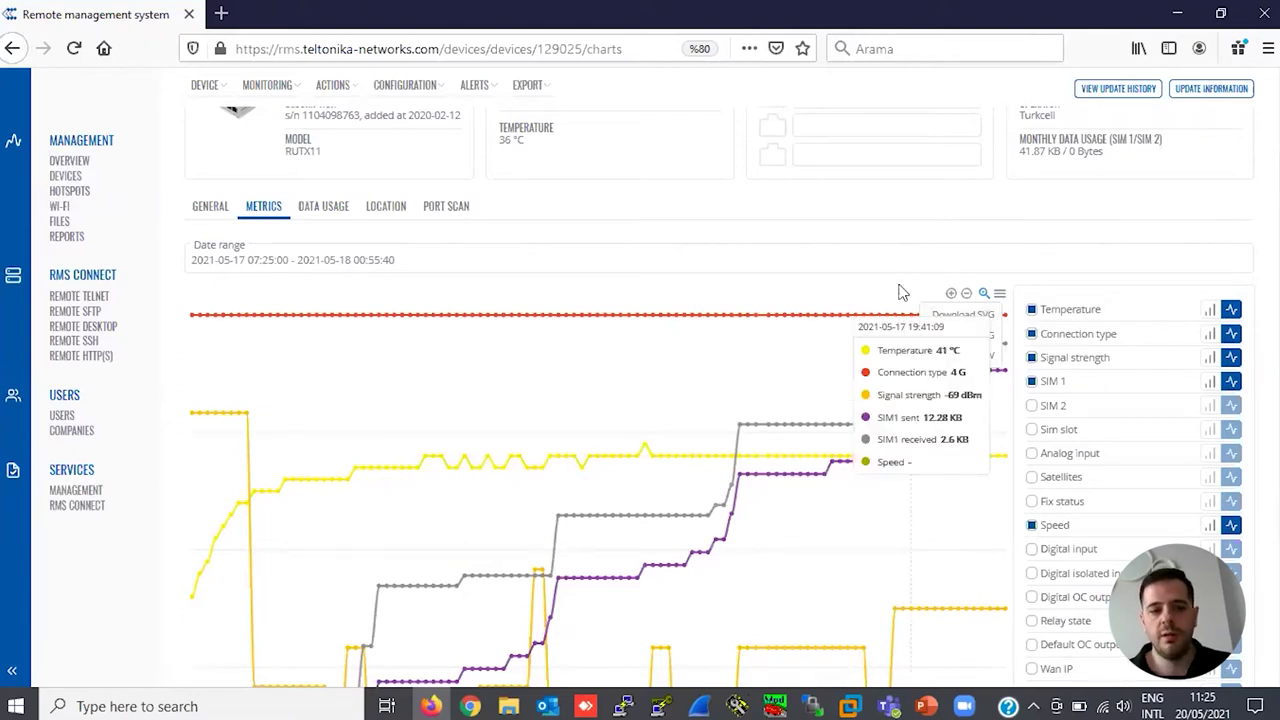
pyautogui.click(849, 258)
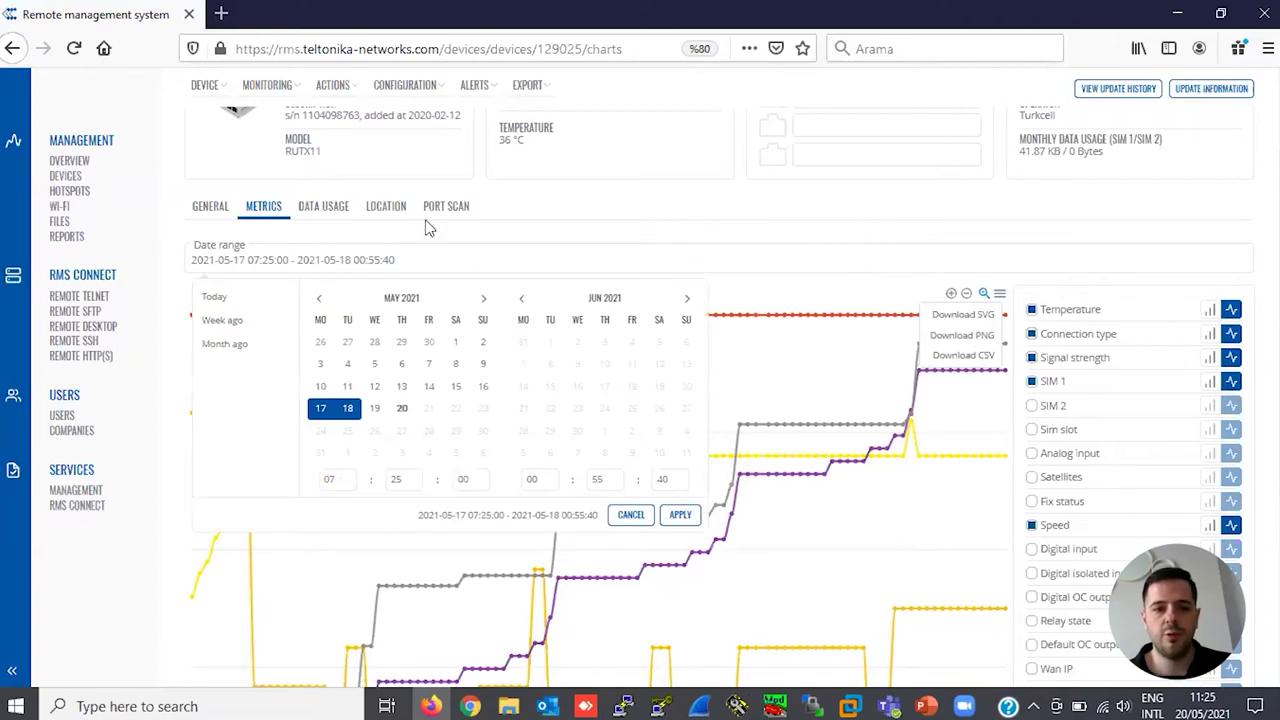
# View the RUTX11's Data Usage chart: 328 Bytes of SIM 1 data sent, 2021-05-19 to 2021-05-20.
pyautogui.click(316, 211)
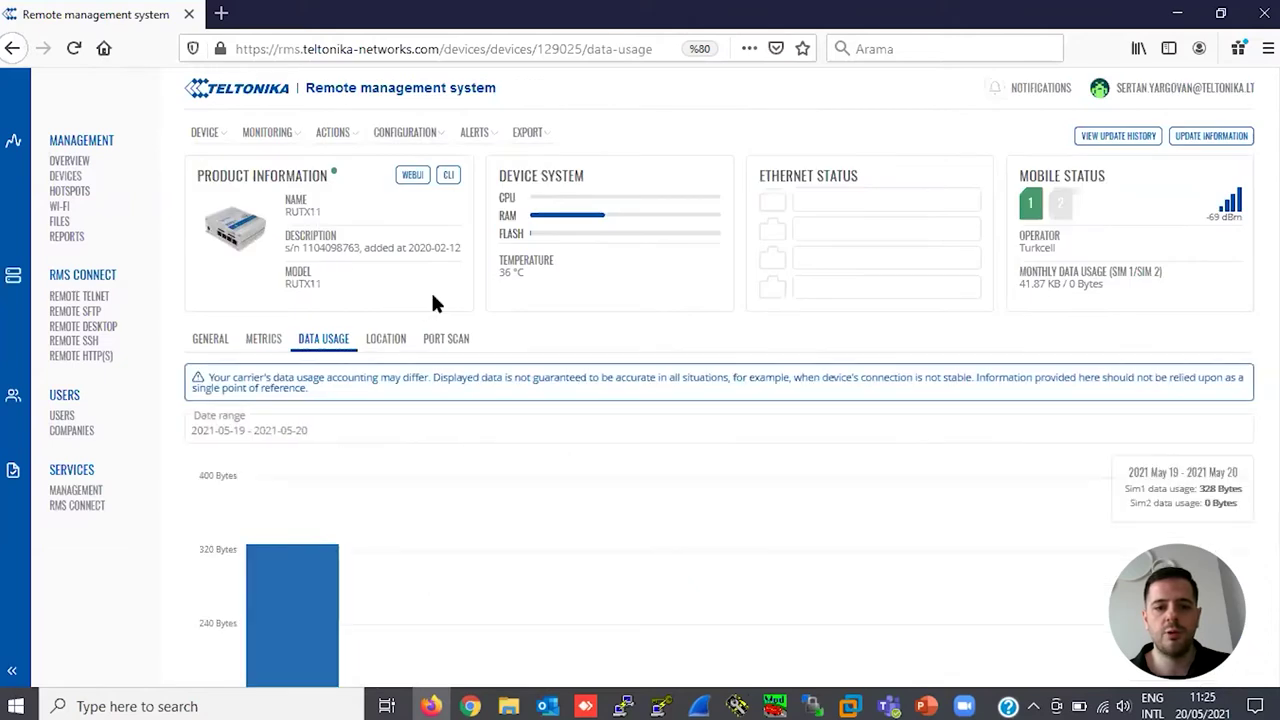
pyautogui.scroll(-3, 438, 290)
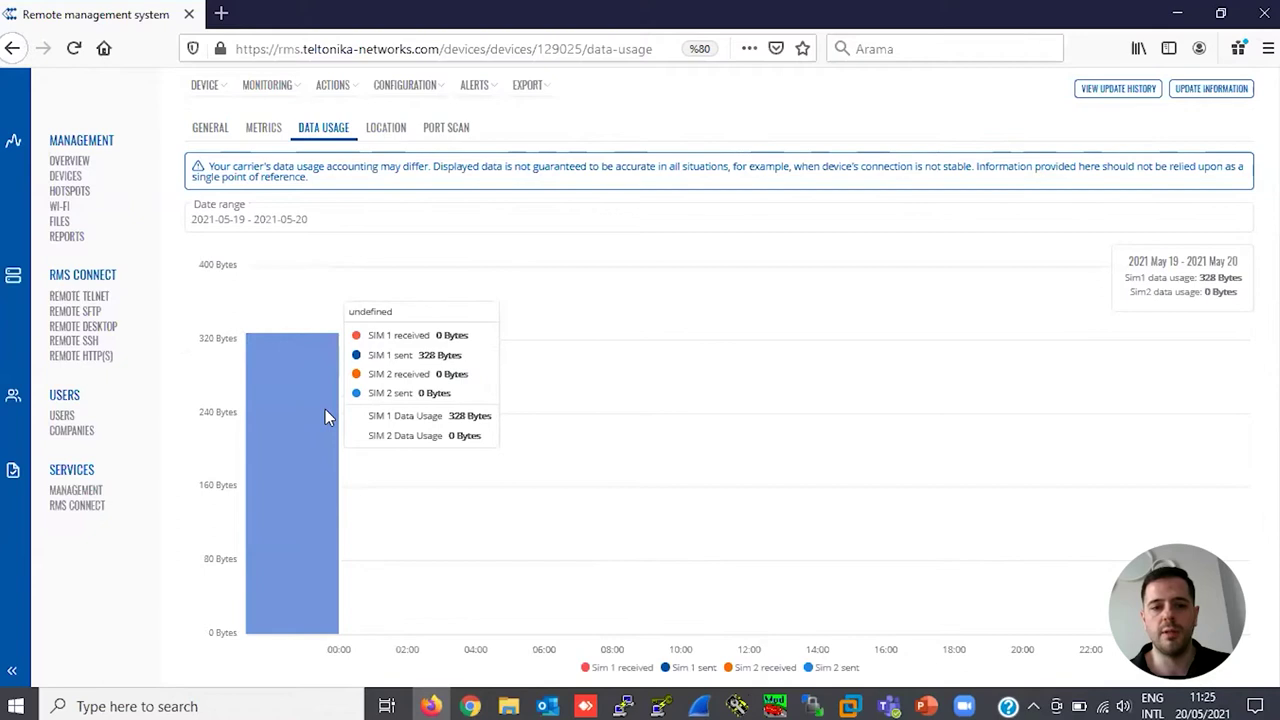
pyautogui.scroll(2, 394, 289)
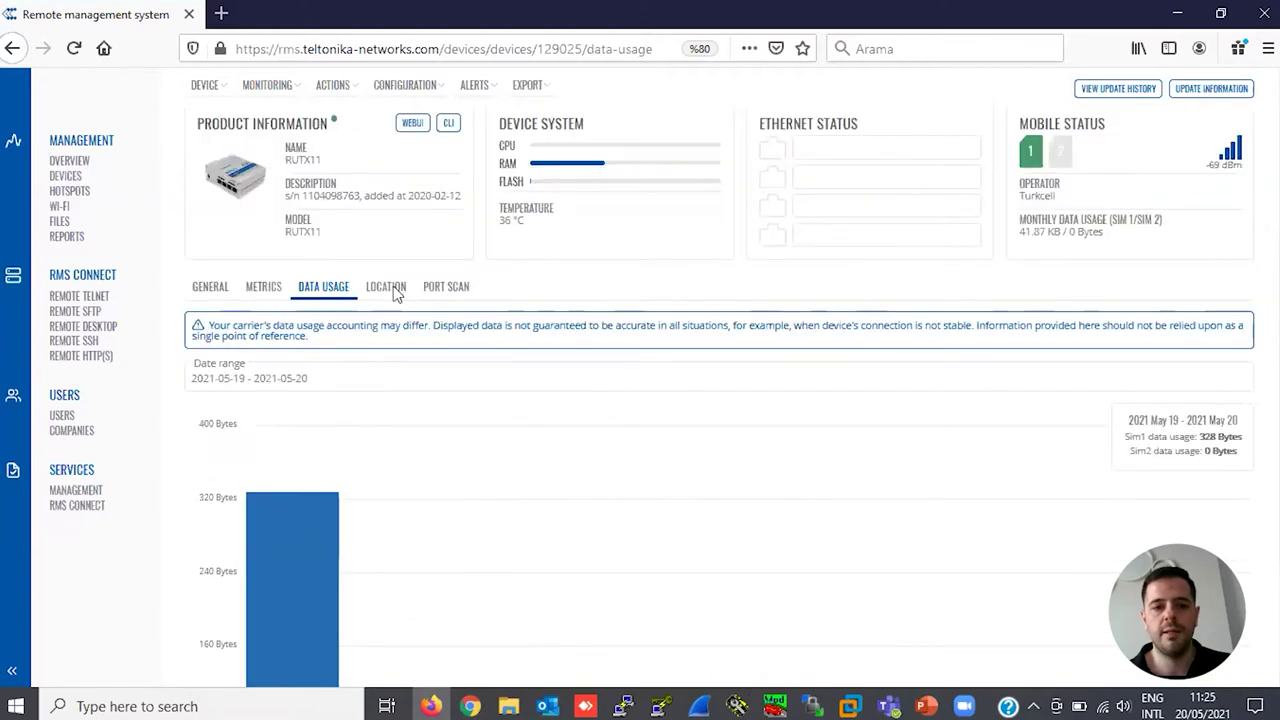
# Check the RUTX11's Location map and General overview, then return to PowerPoint slide 7.
pyautogui.click(395, 289)
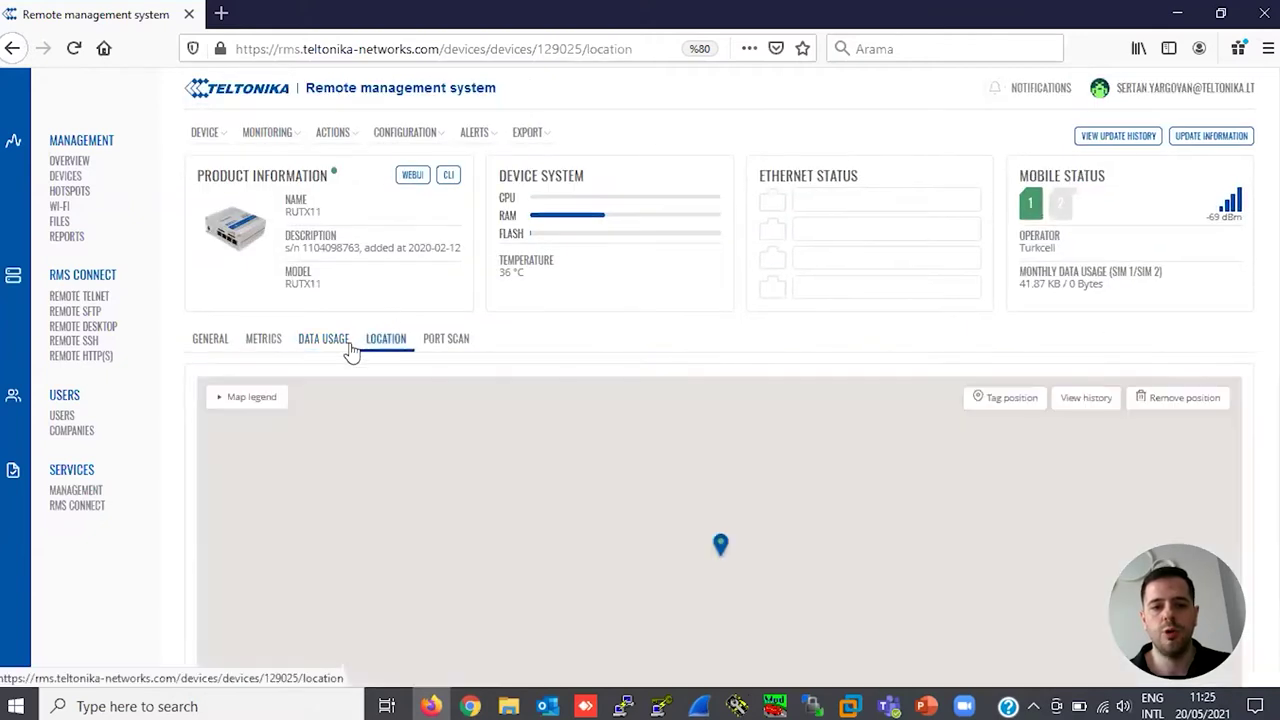
pyautogui.click(211, 345)
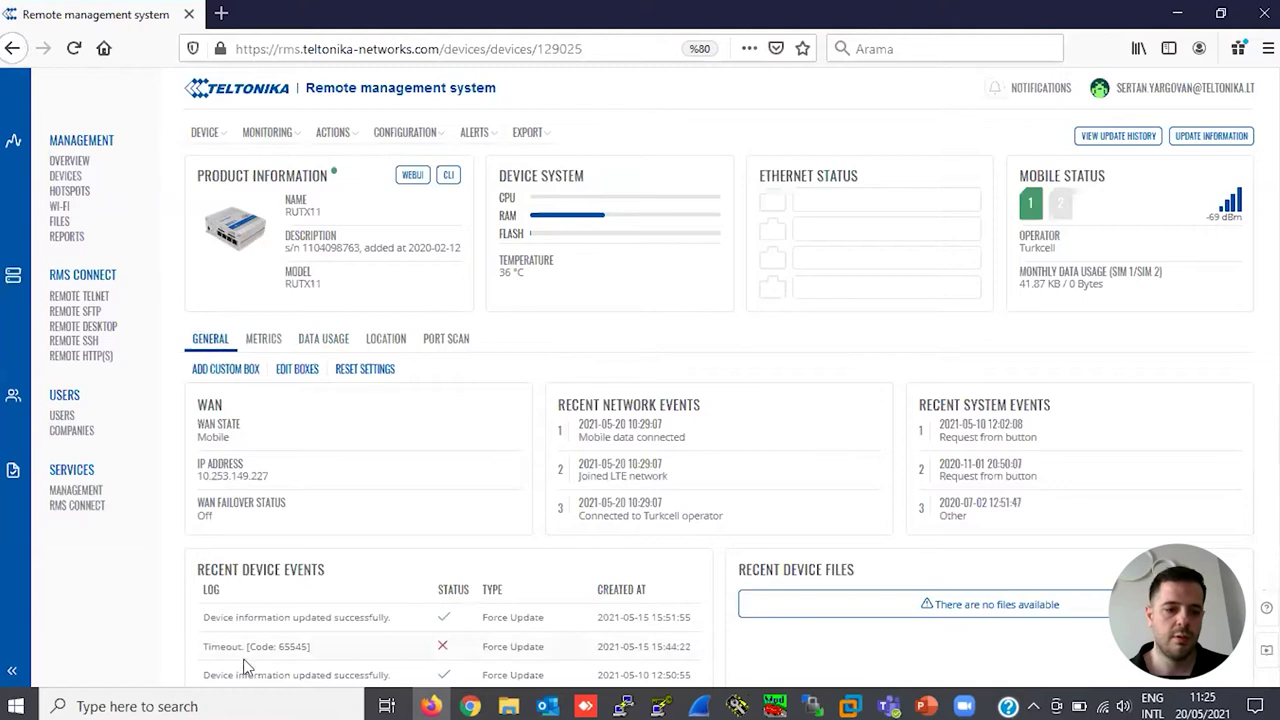
pyautogui.hotkey('alt', 'Tab')
pyautogui.click(149, 577)
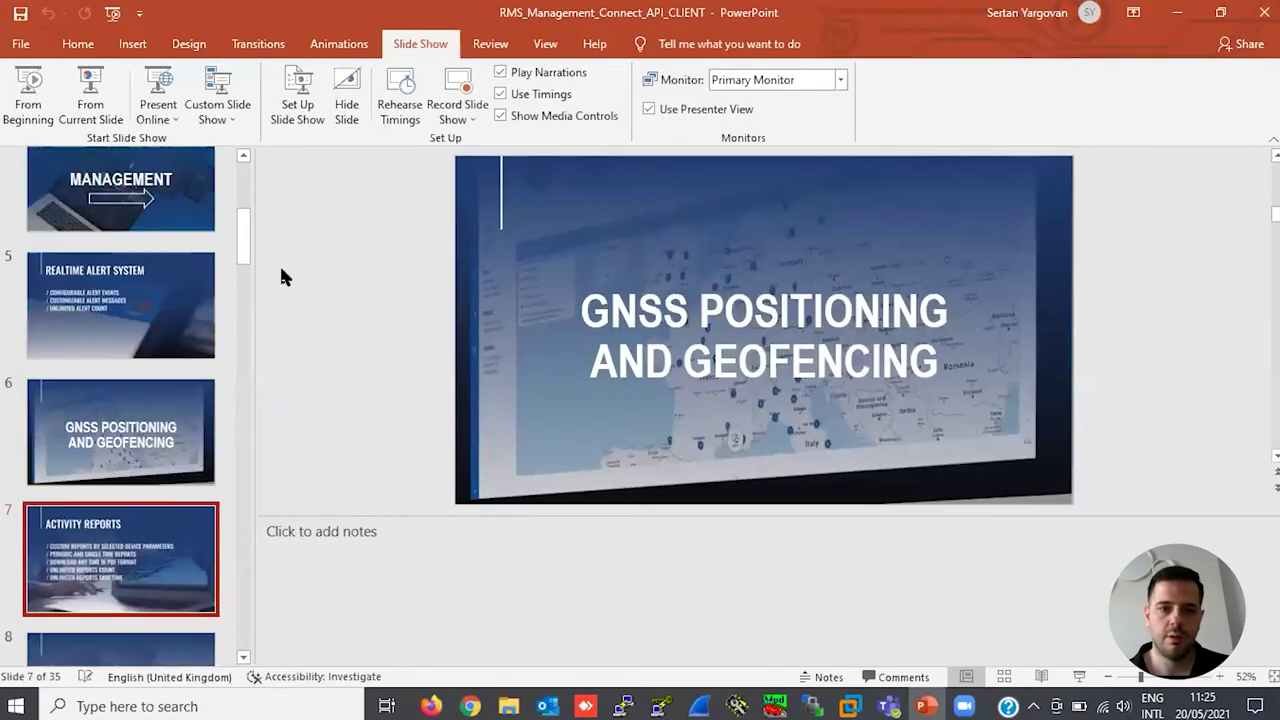
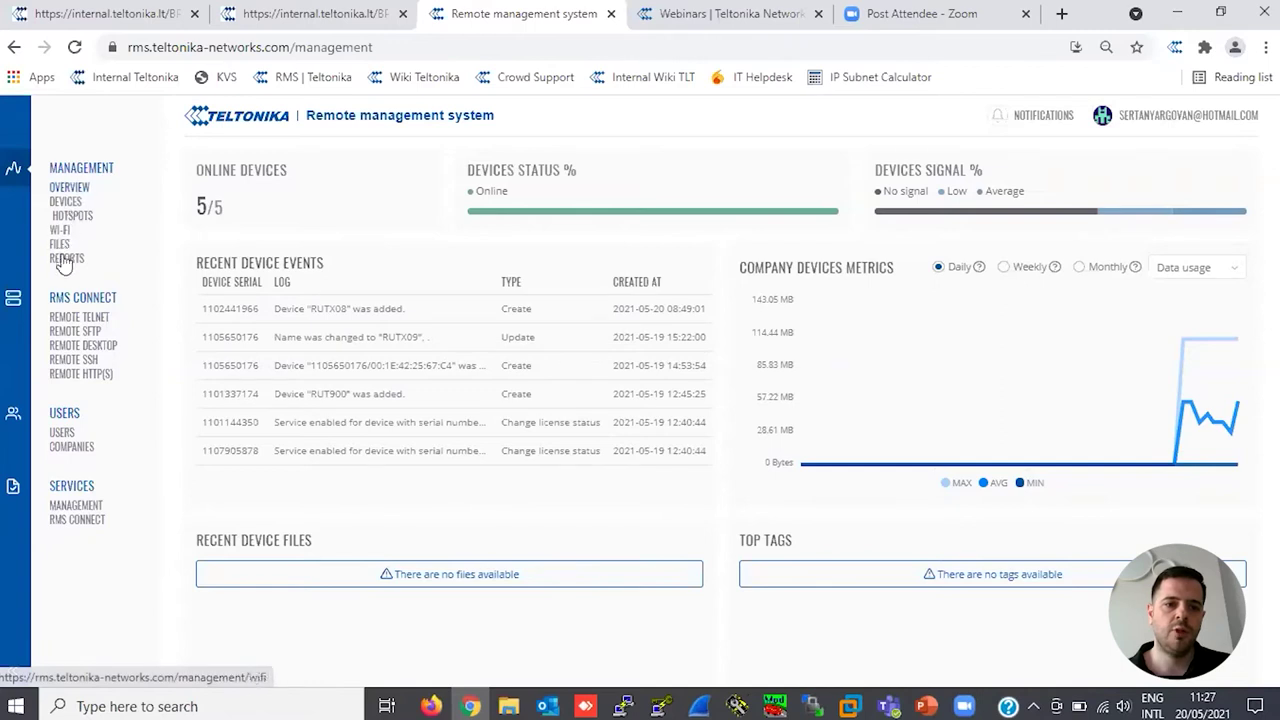
# From the Reports page, open a blank Add New Report form.
pyautogui.click(69, 262)
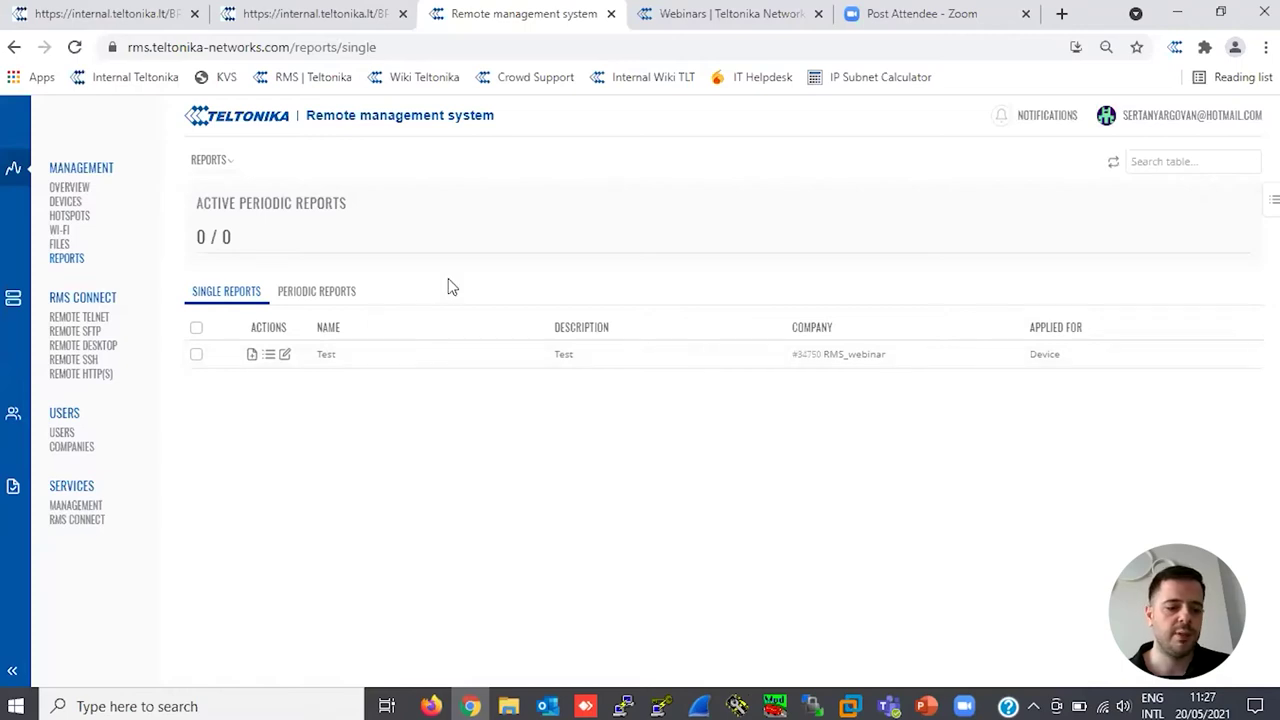
pyautogui.click(218, 161)
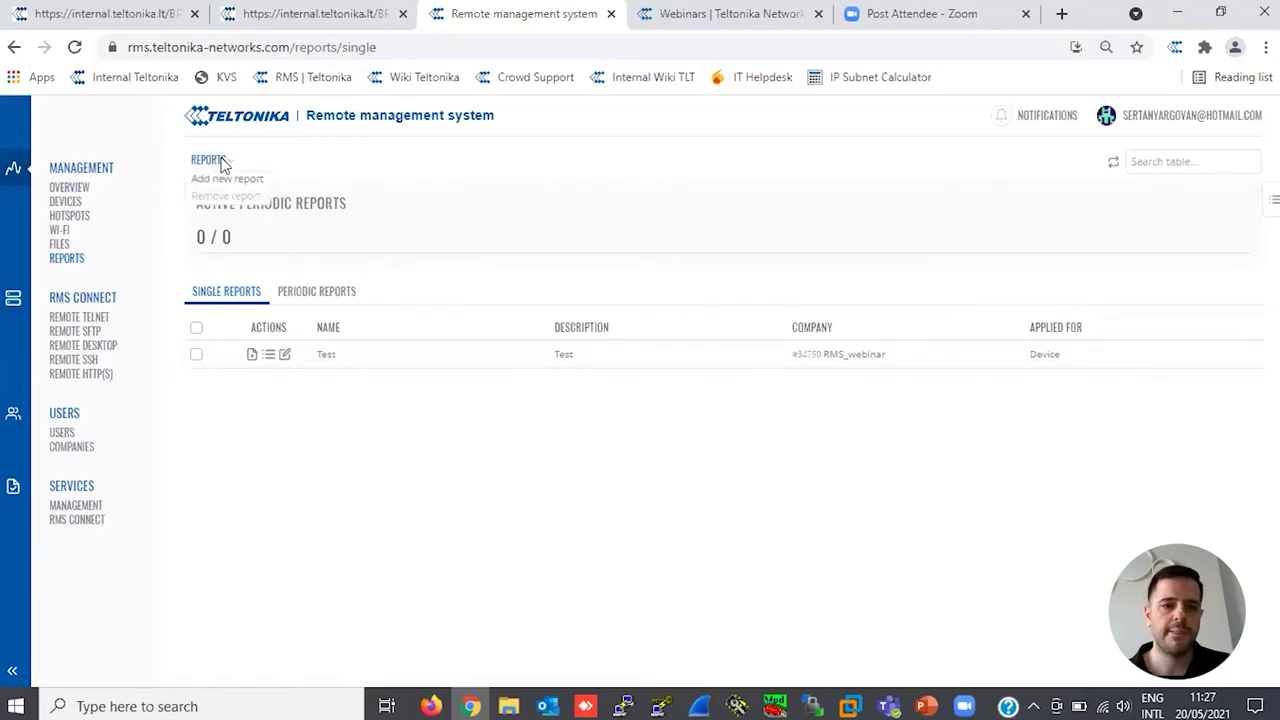
pyautogui.click(228, 181)
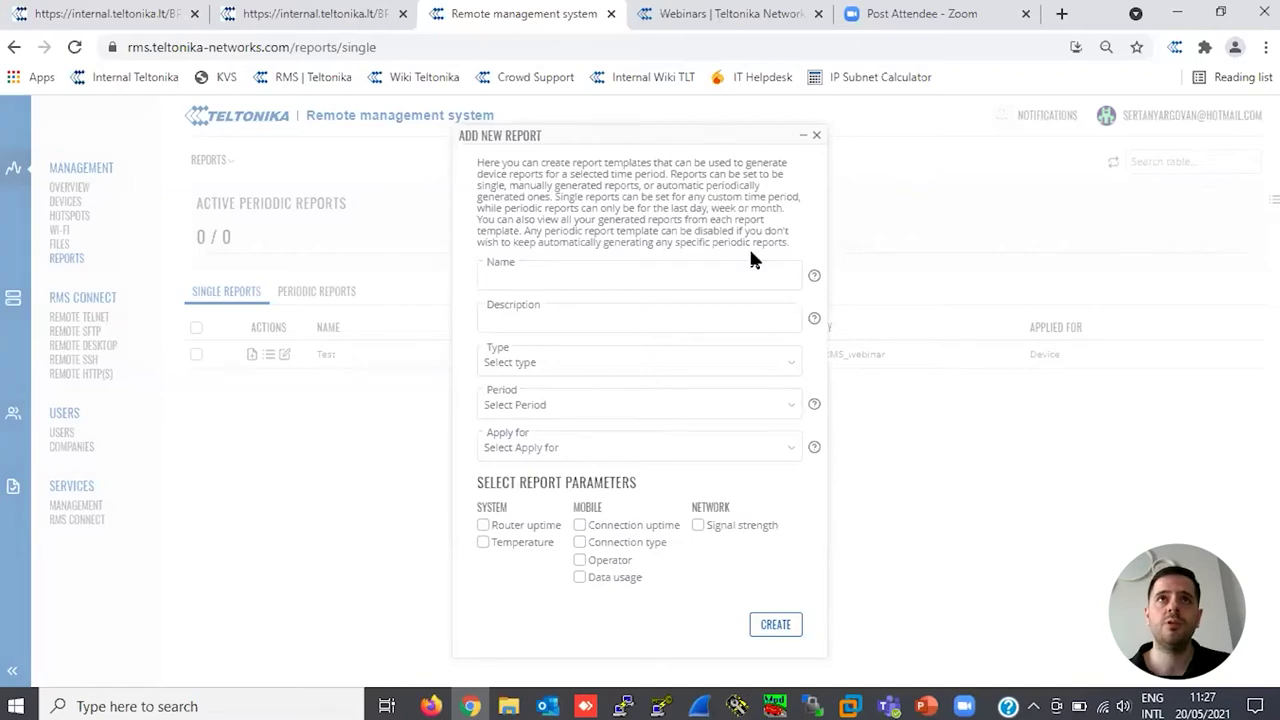
# Enter 'test' as the report's name and description.
pyautogui.moveTo(815, 279)
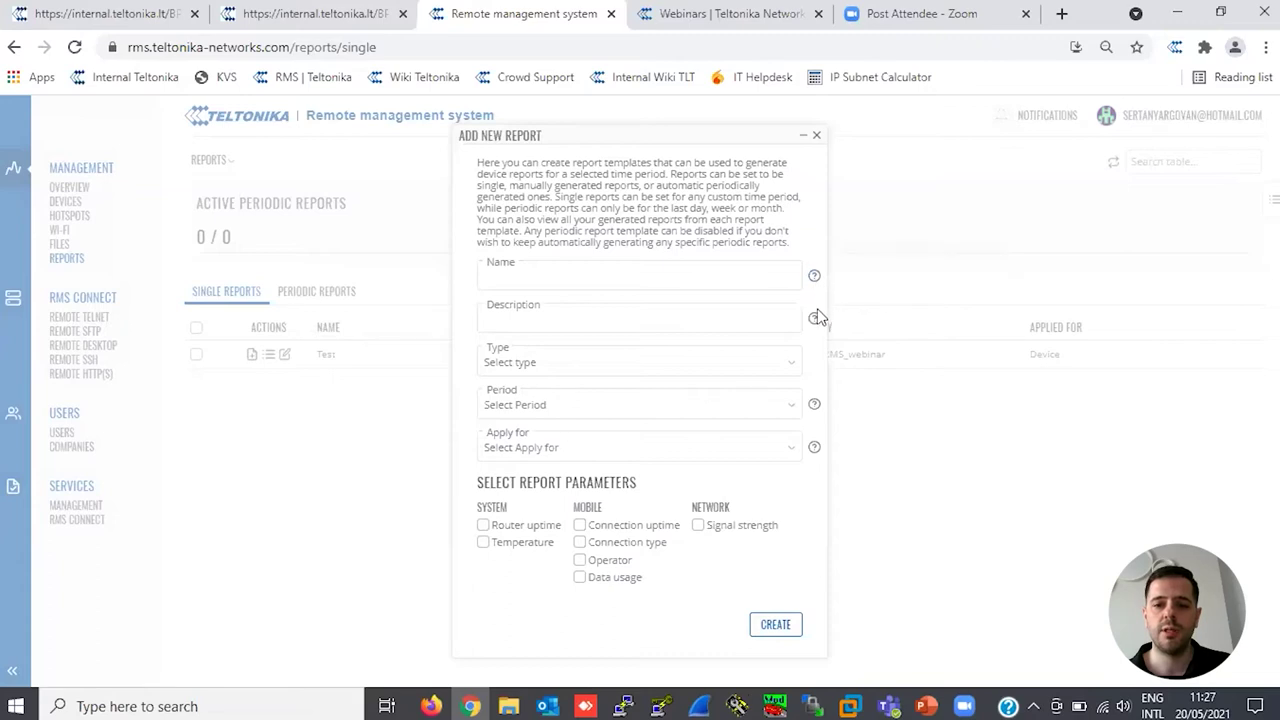
pyautogui.moveTo(816, 318)
pyautogui.click(612, 278)
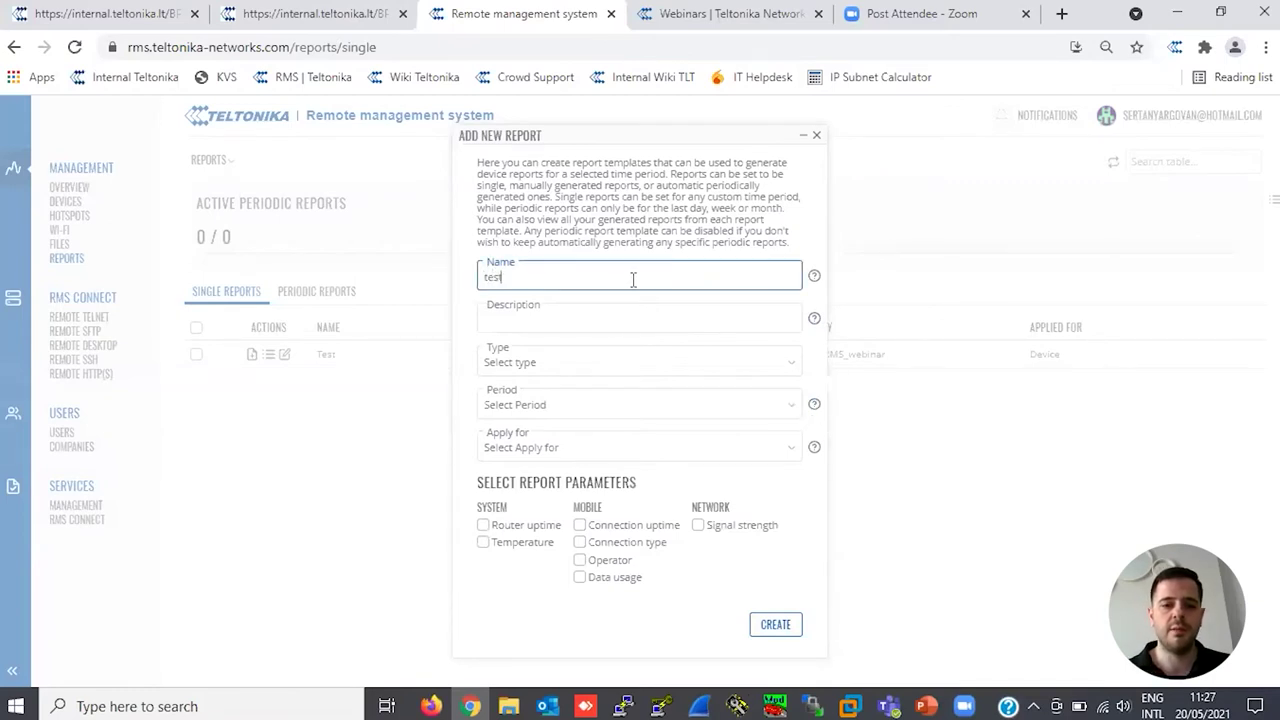
pyautogui.click(644, 319)
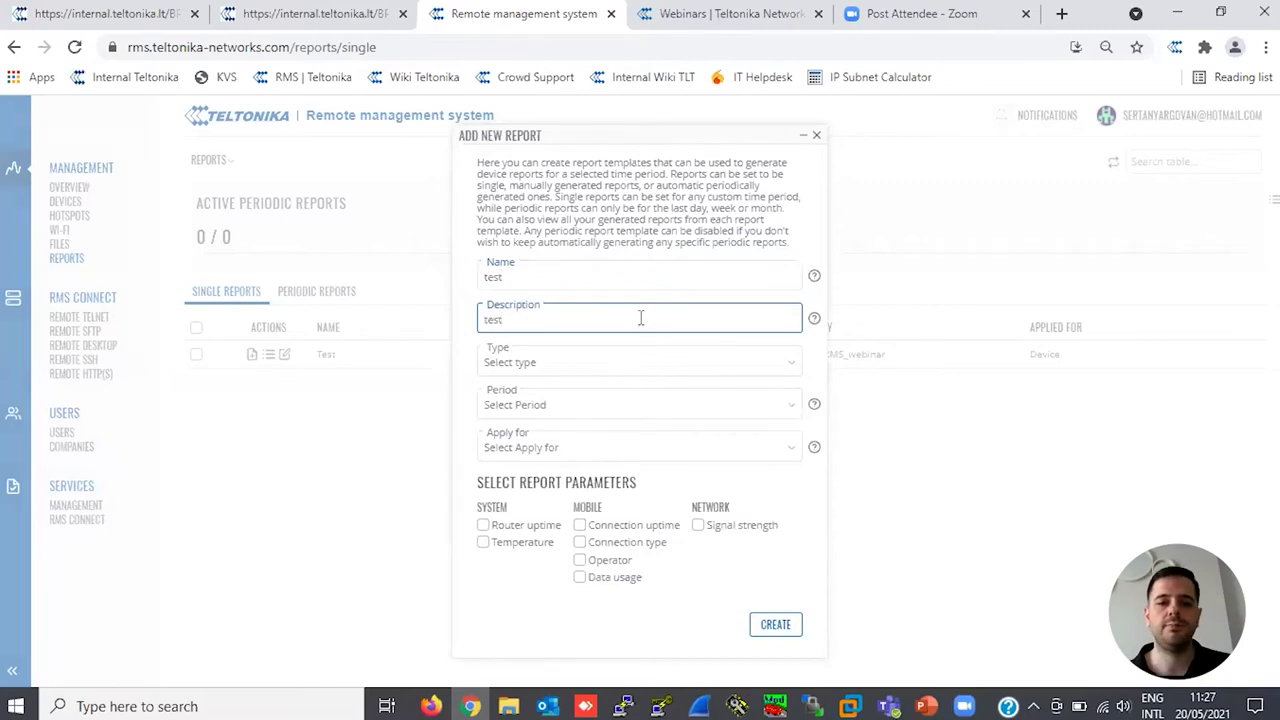
# Set the report type to Single and the period to Custom.
pyautogui.click(655, 356)
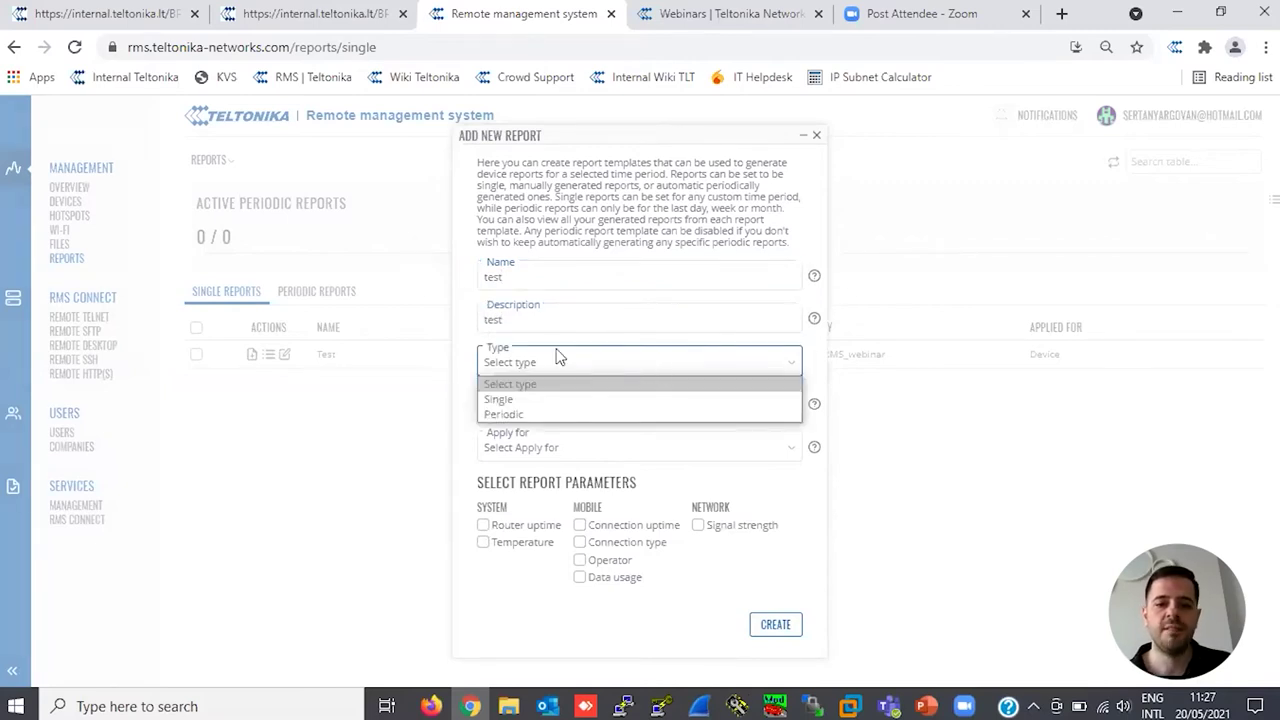
pyautogui.click(545, 400)
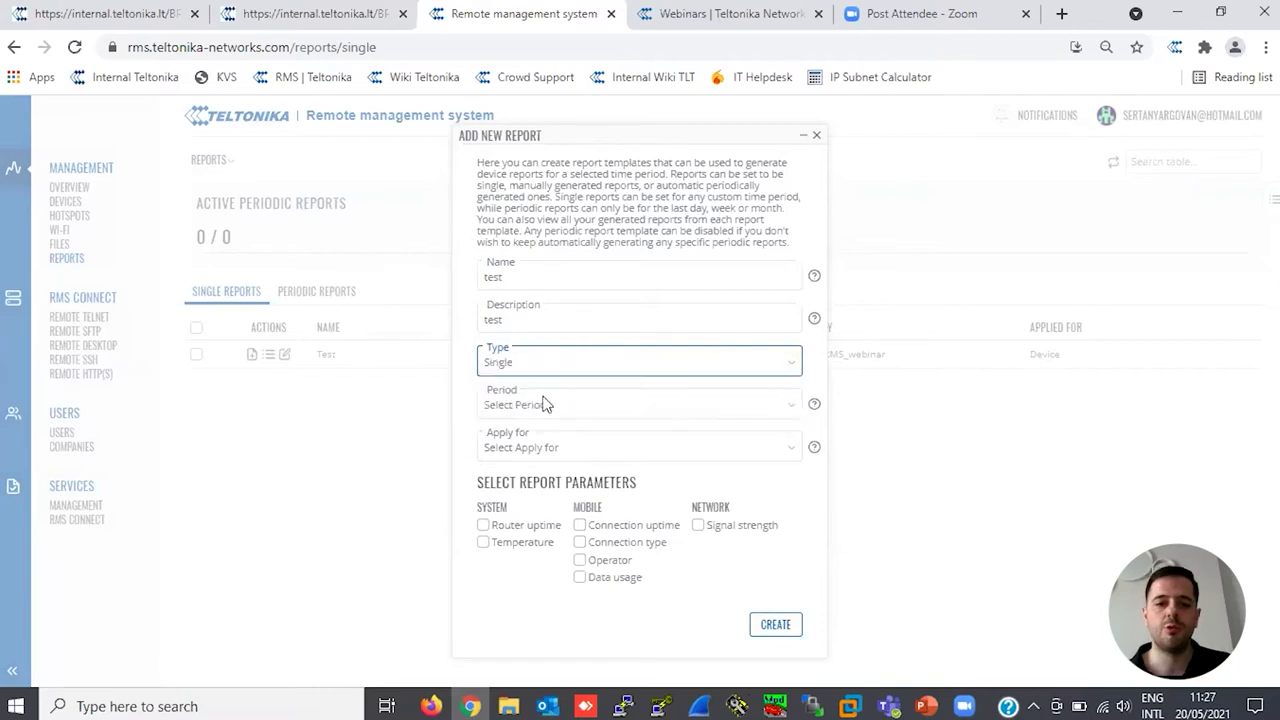
pyautogui.click(600, 405)
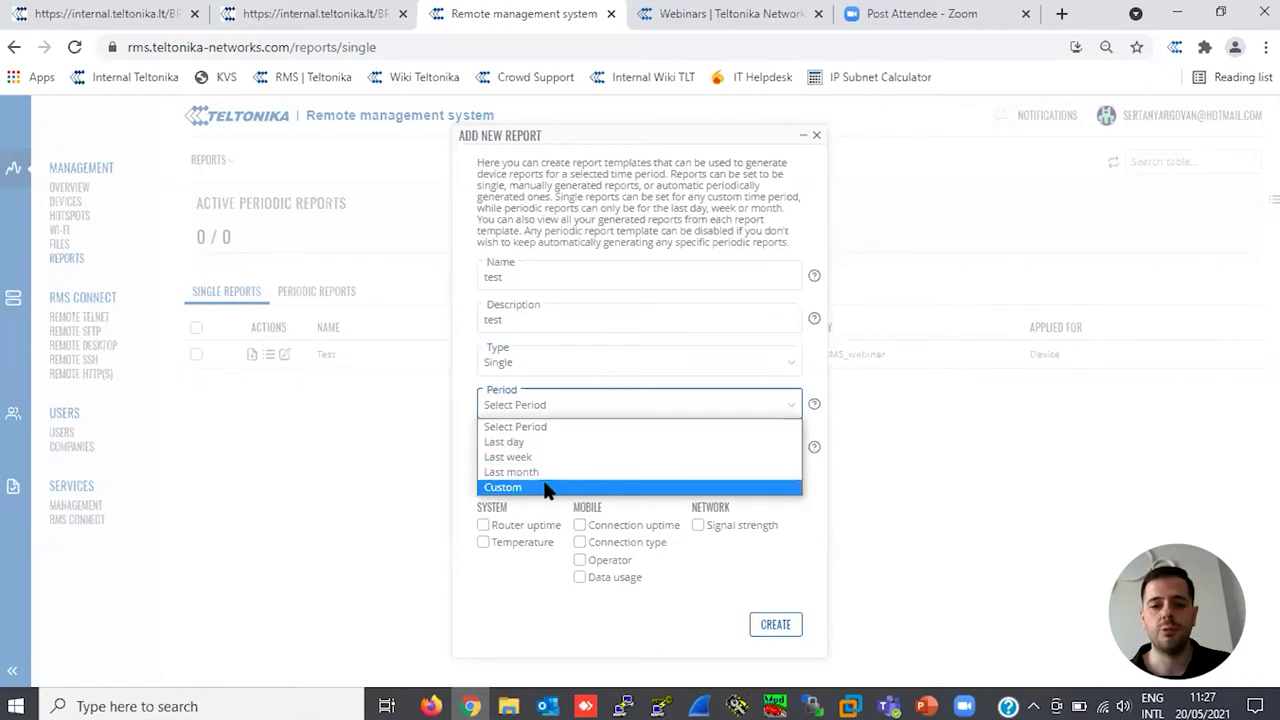
pyautogui.click(548, 488)
pyautogui.click(614, 426)
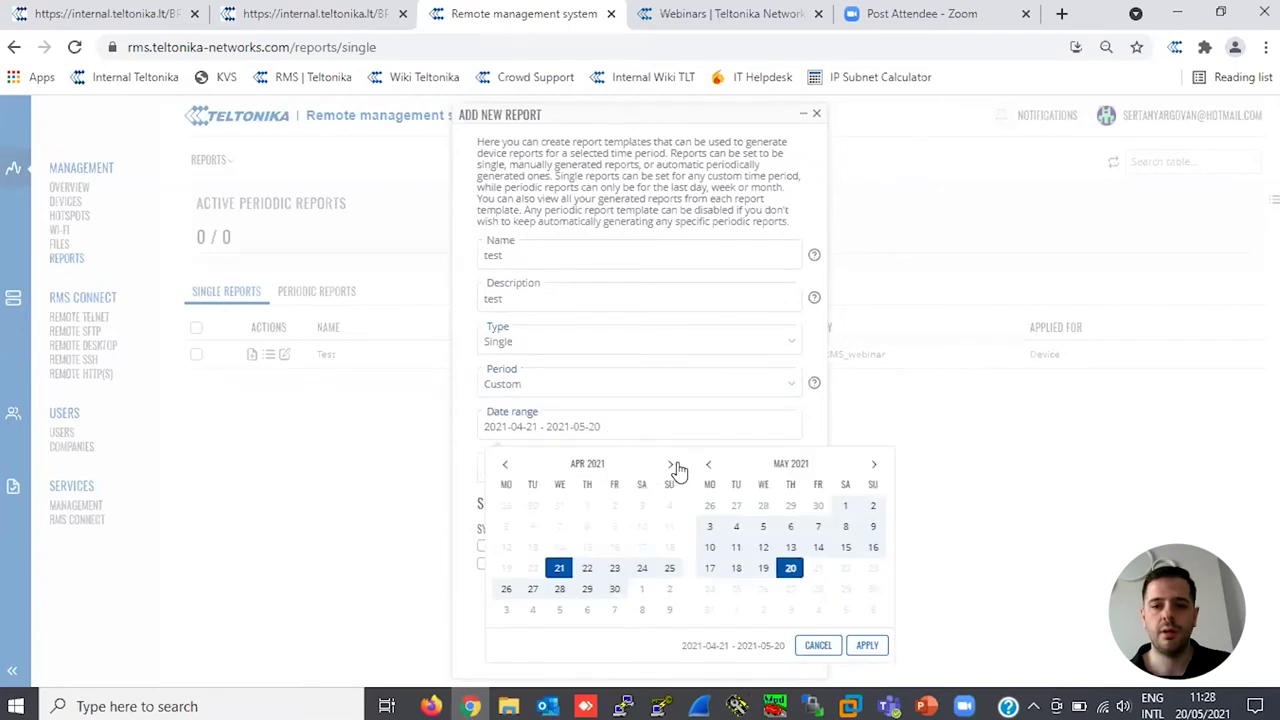
# Pick 30 April to 6 May 2021 as the report's date range and apply it.
pyautogui.click(587, 569)
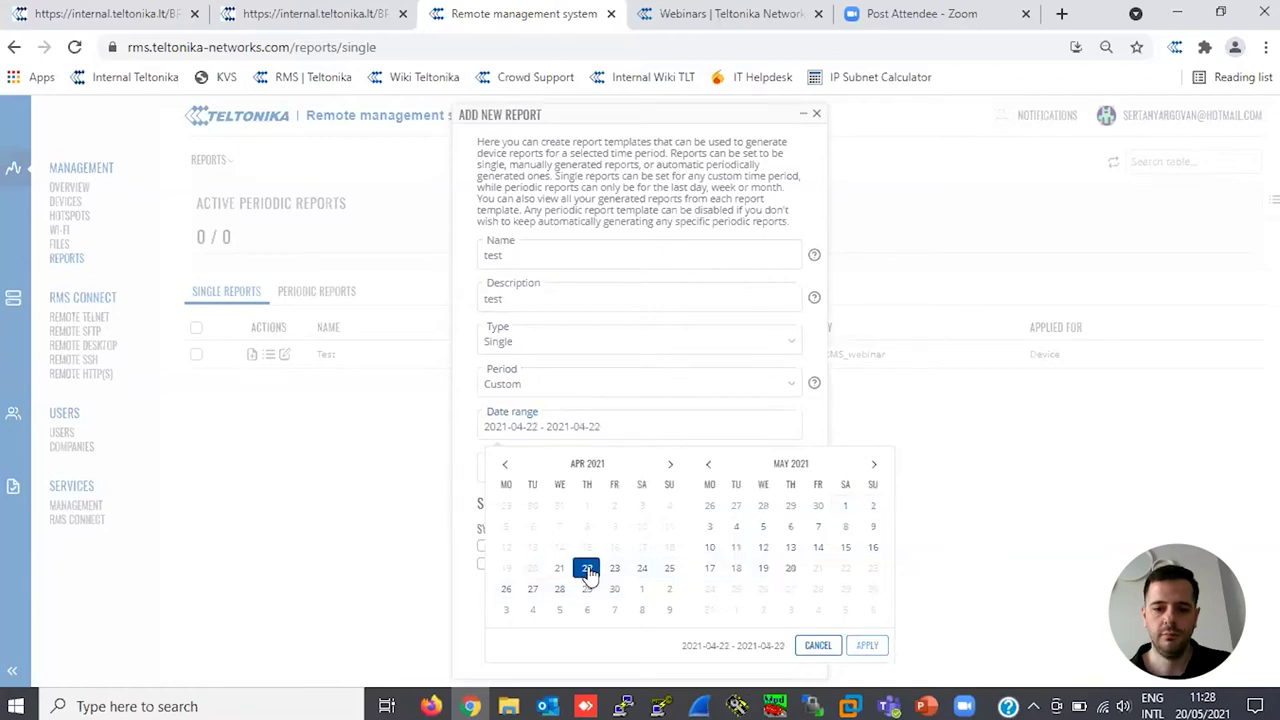
pyautogui.click(614, 568)
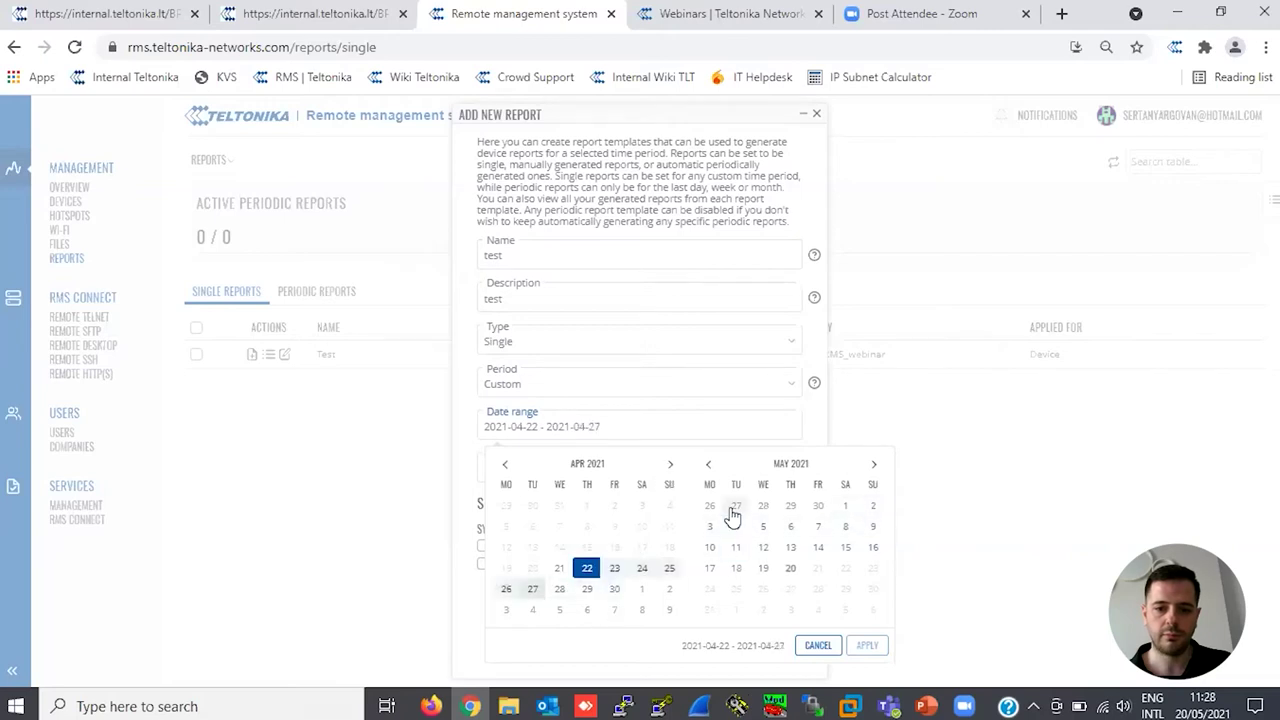
pyautogui.click(845, 506)
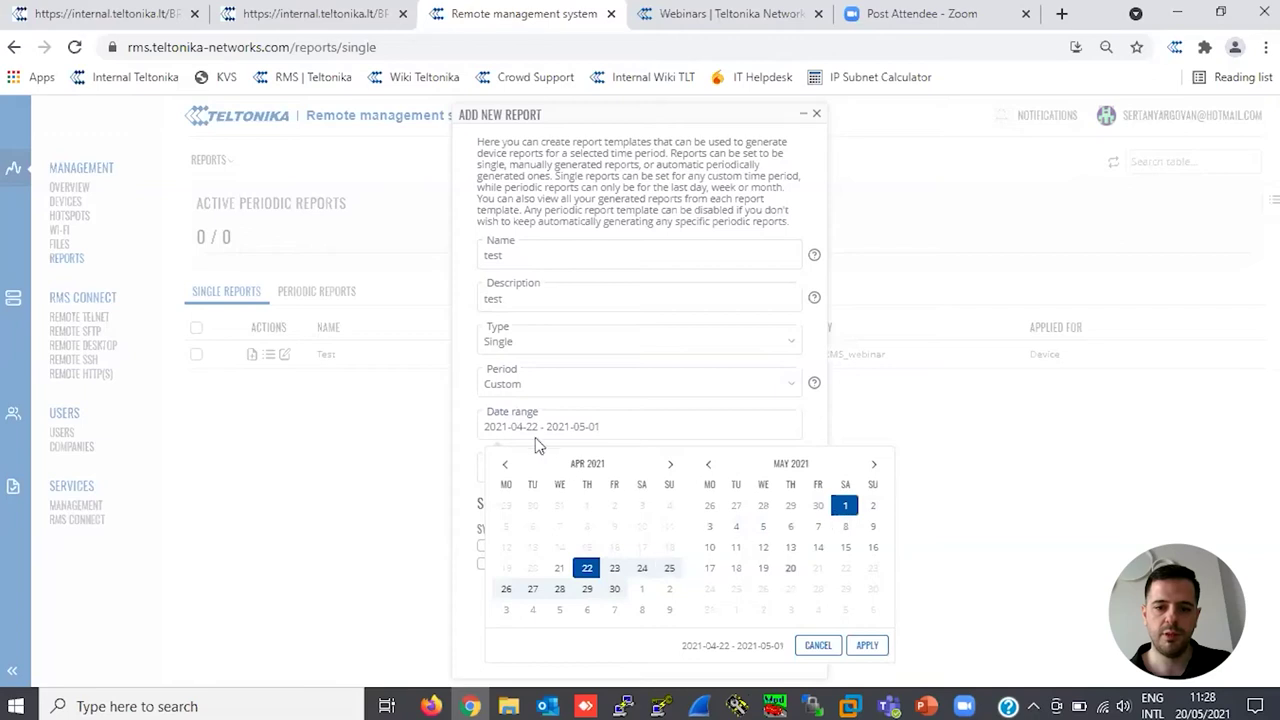
pyautogui.click(669, 568)
pyautogui.click(614, 589)
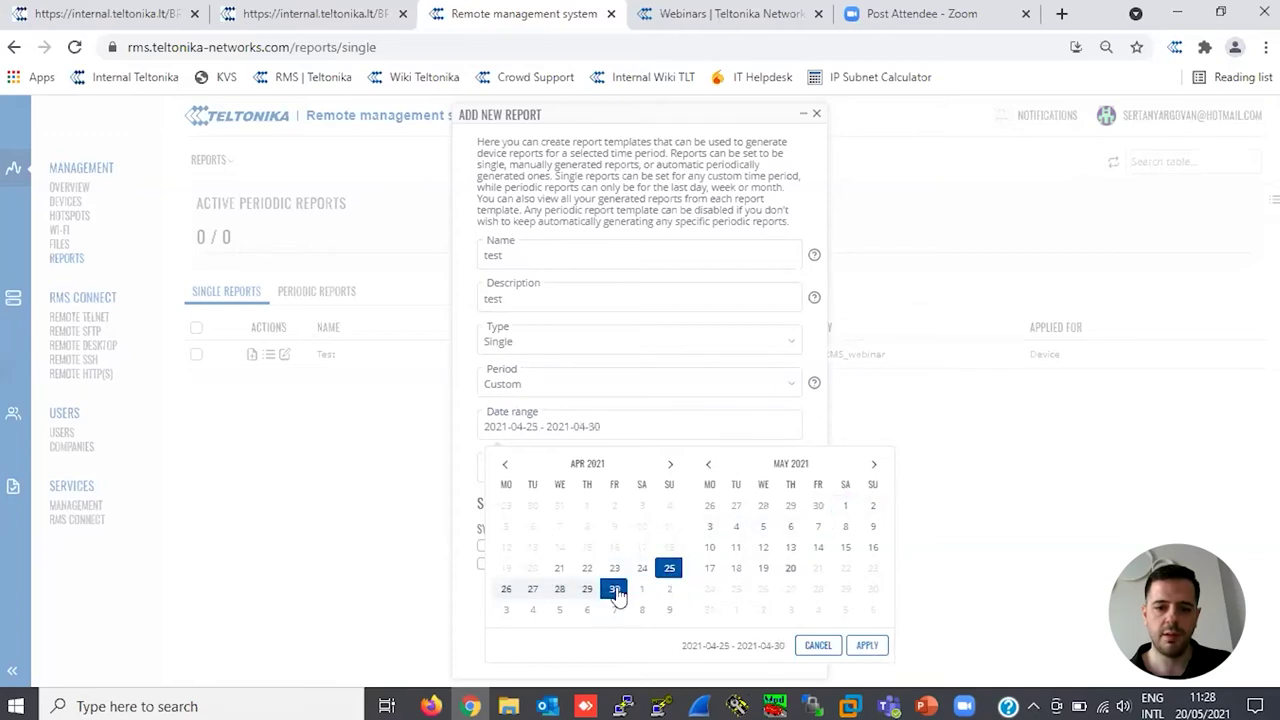
pyautogui.click(615, 589)
pyautogui.click(791, 529)
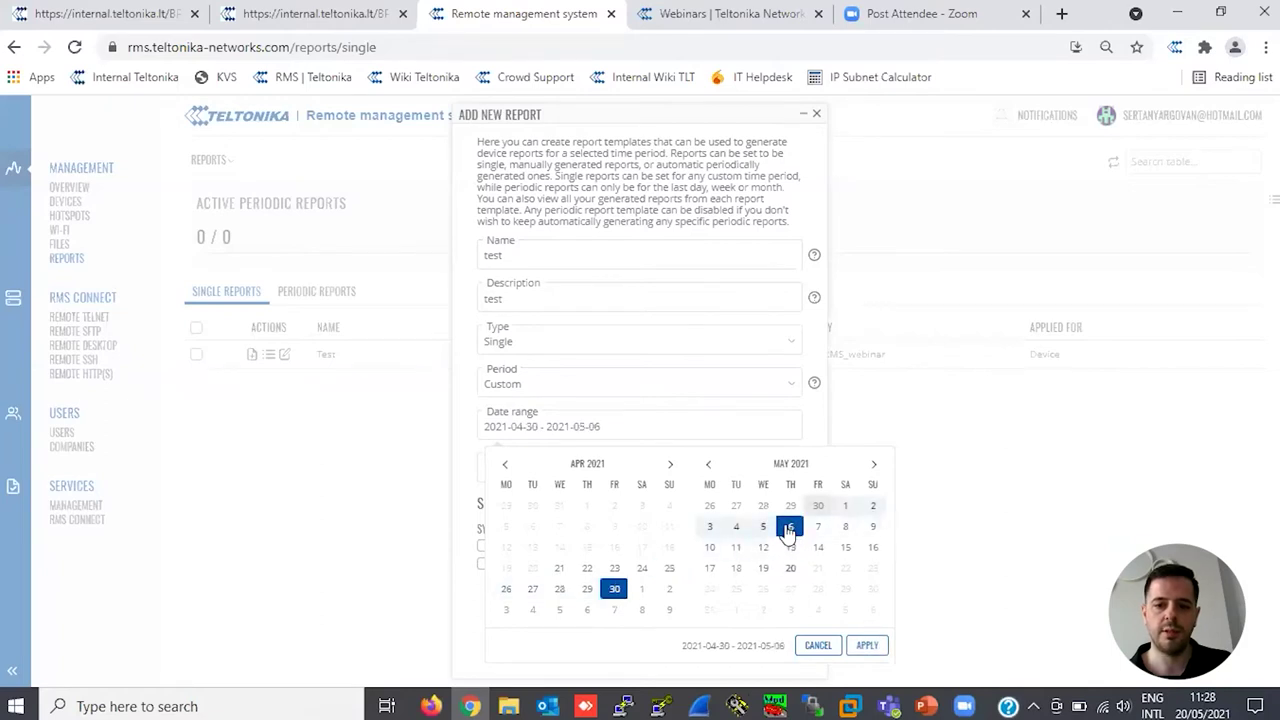
pyautogui.click(866, 645)
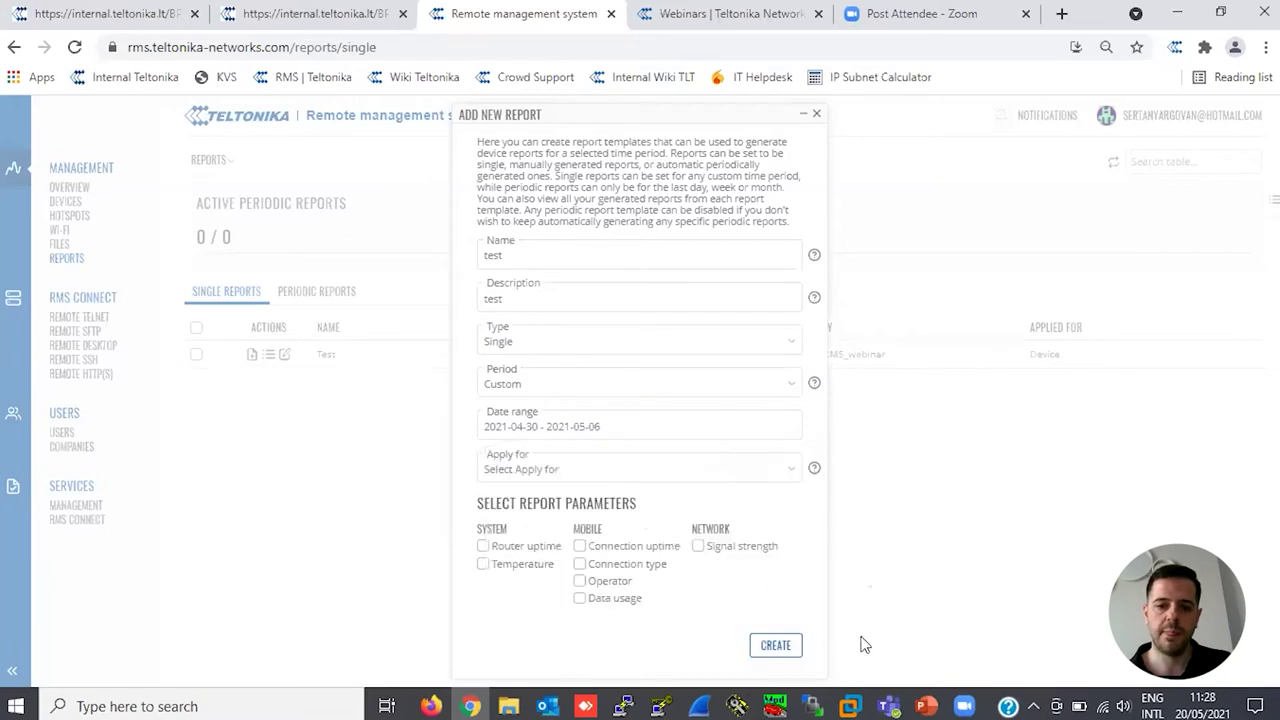
pyautogui.click(779, 477)
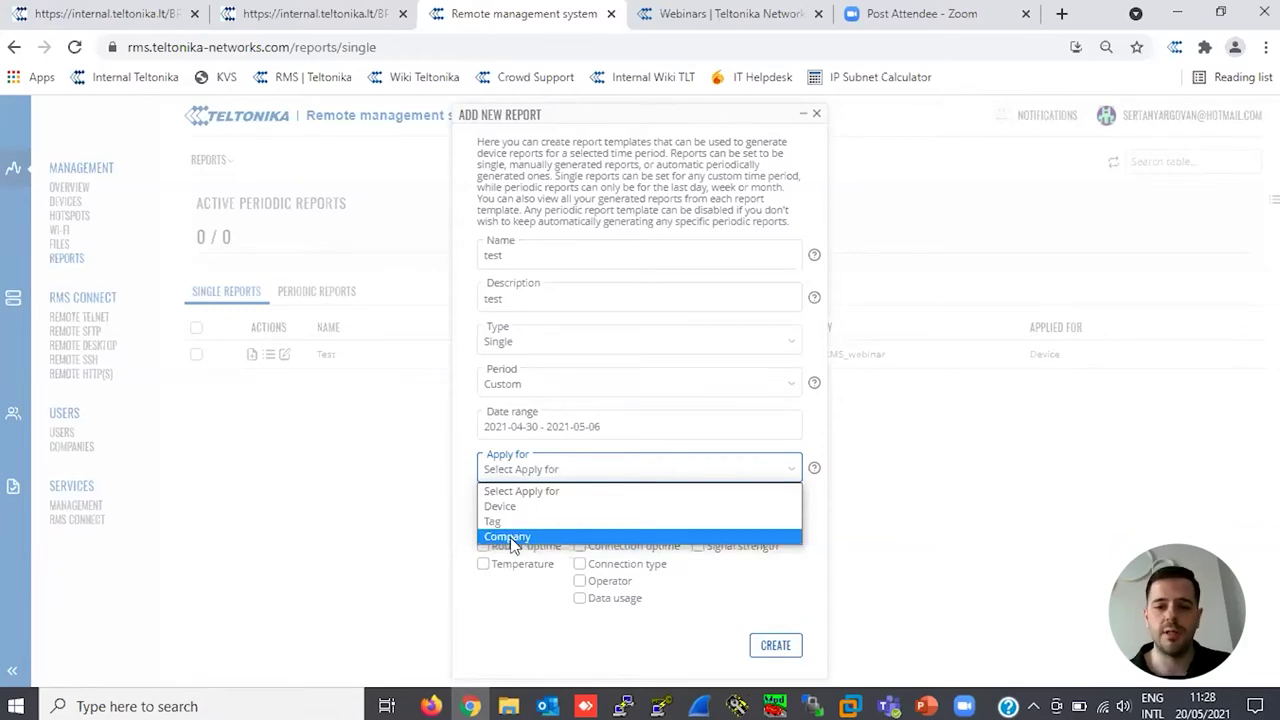
# Apply the report to devices and select RUT240 in the device list.
pyautogui.click(594, 508)
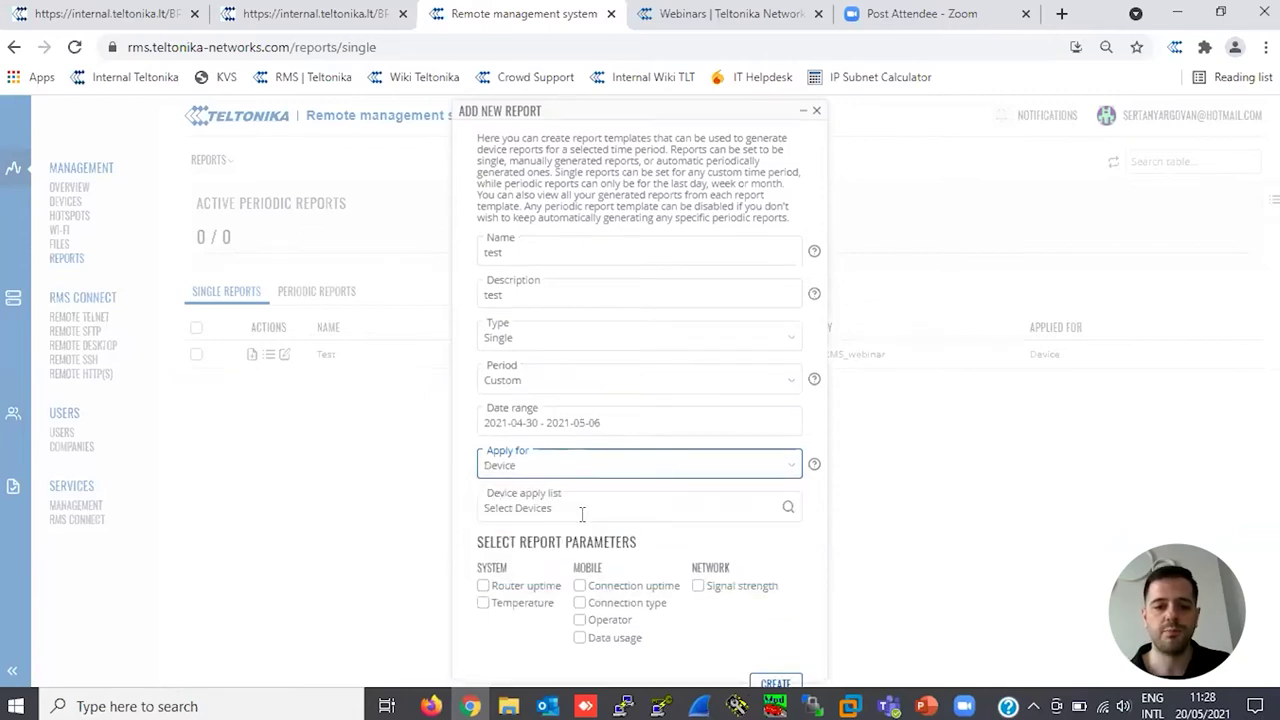
pyautogui.click(595, 506)
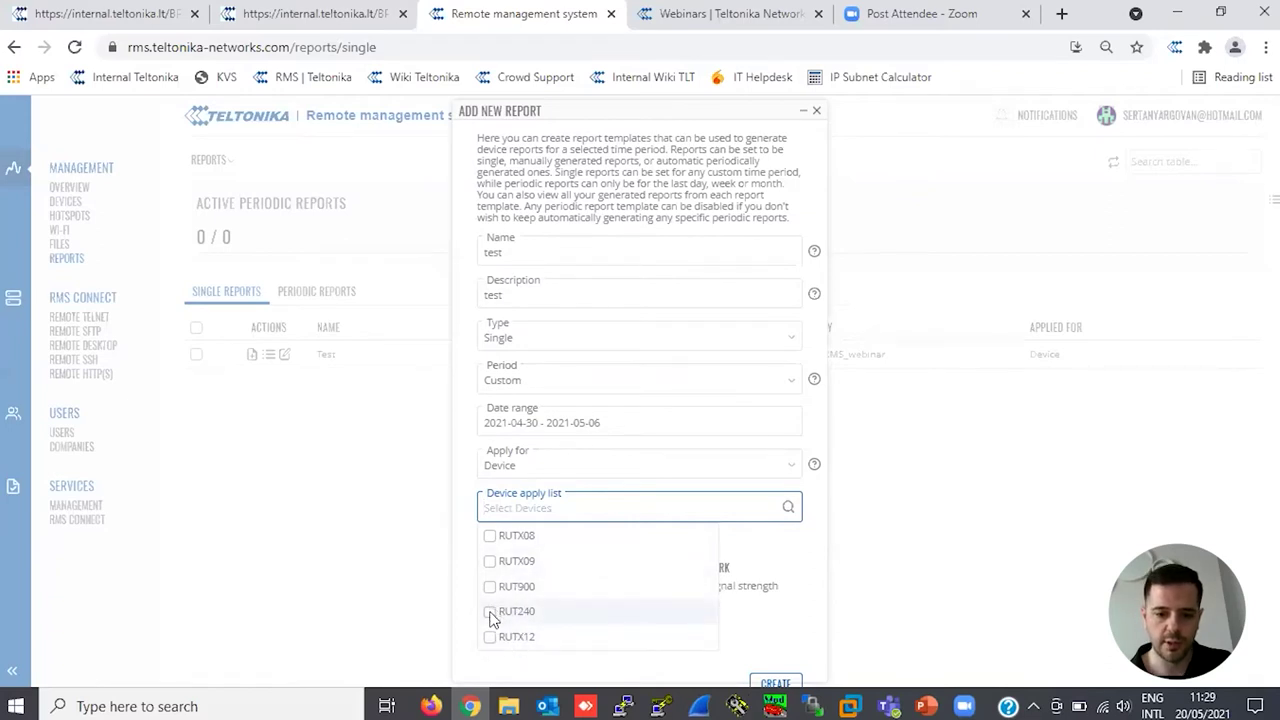
pyautogui.click(490, 613)
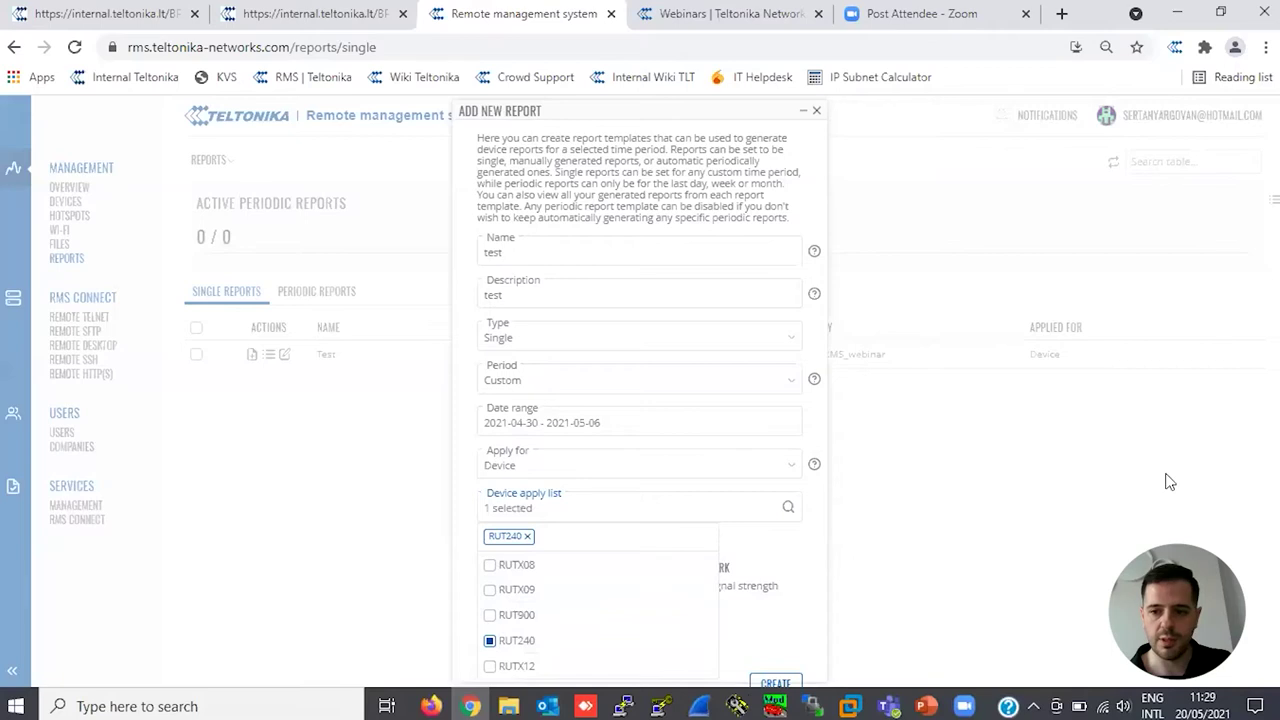
pyautogui.click(1265, 47)
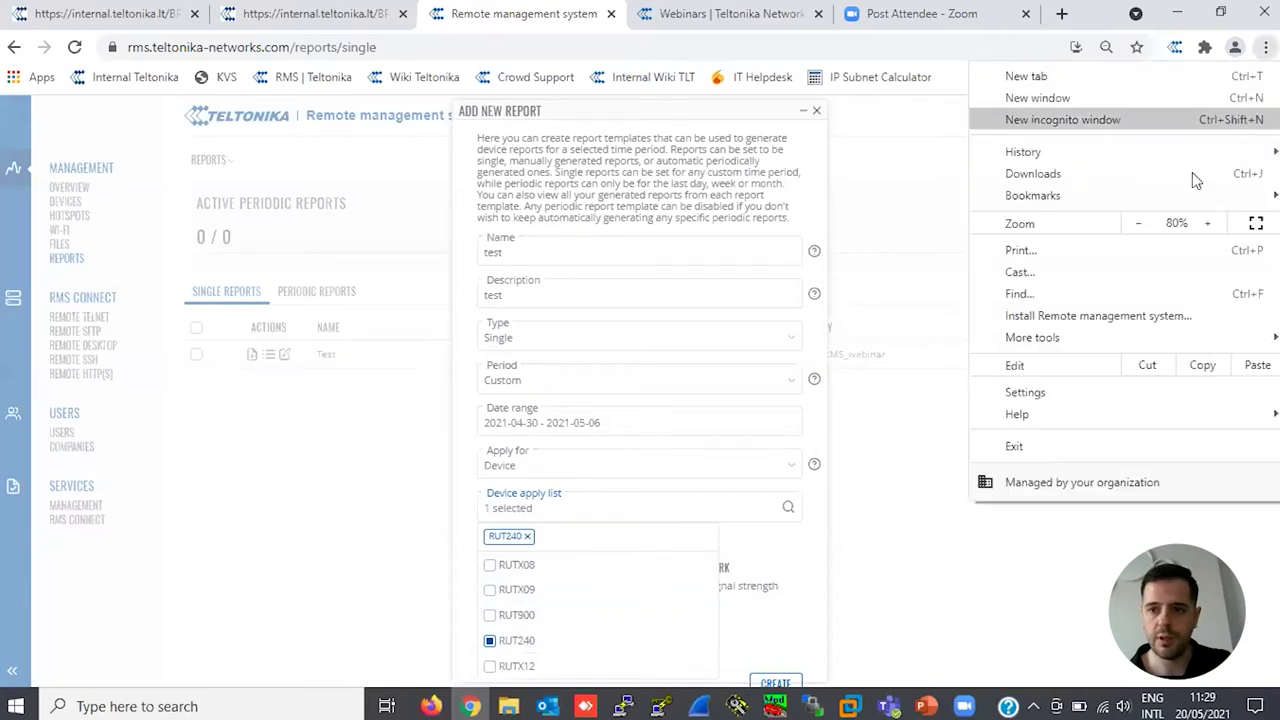
# Zoom Chrome to 75% and switch to the Firefox window showing the RUTX11 device page.
pyautogui.click(1138, 223)
pyautogui.click(993, 638)
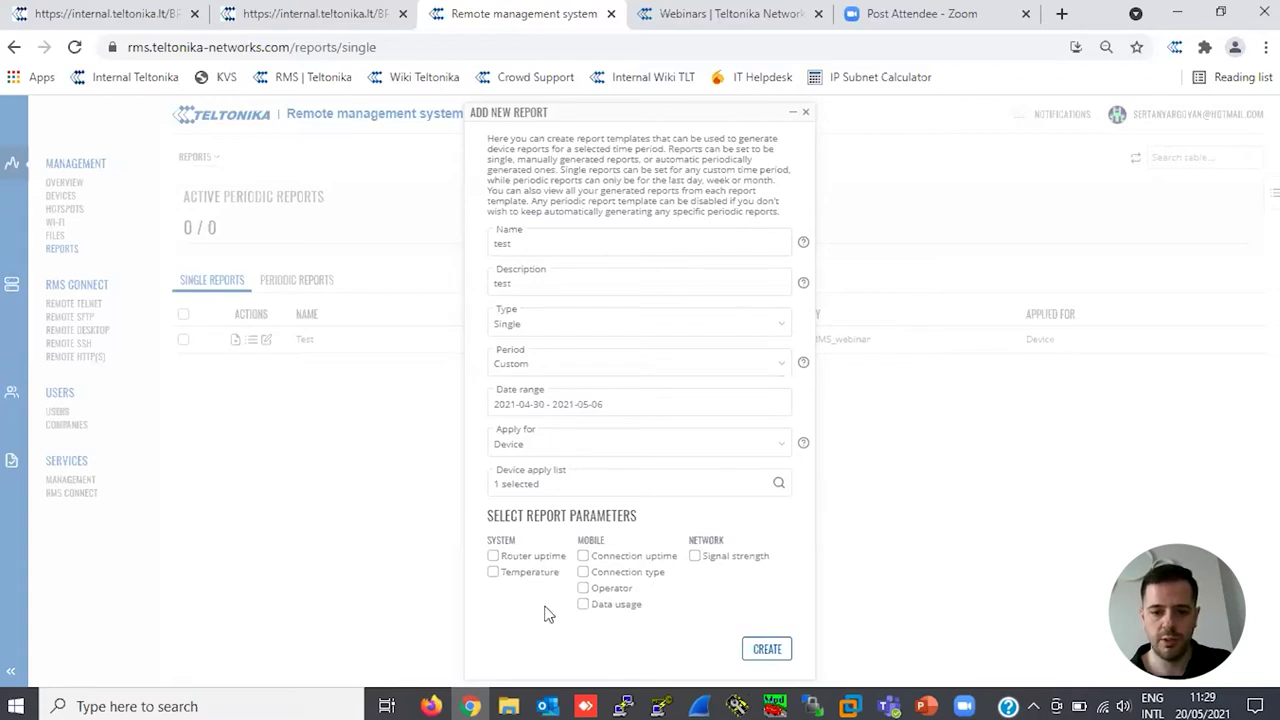
pyautogui.click(433, 705)
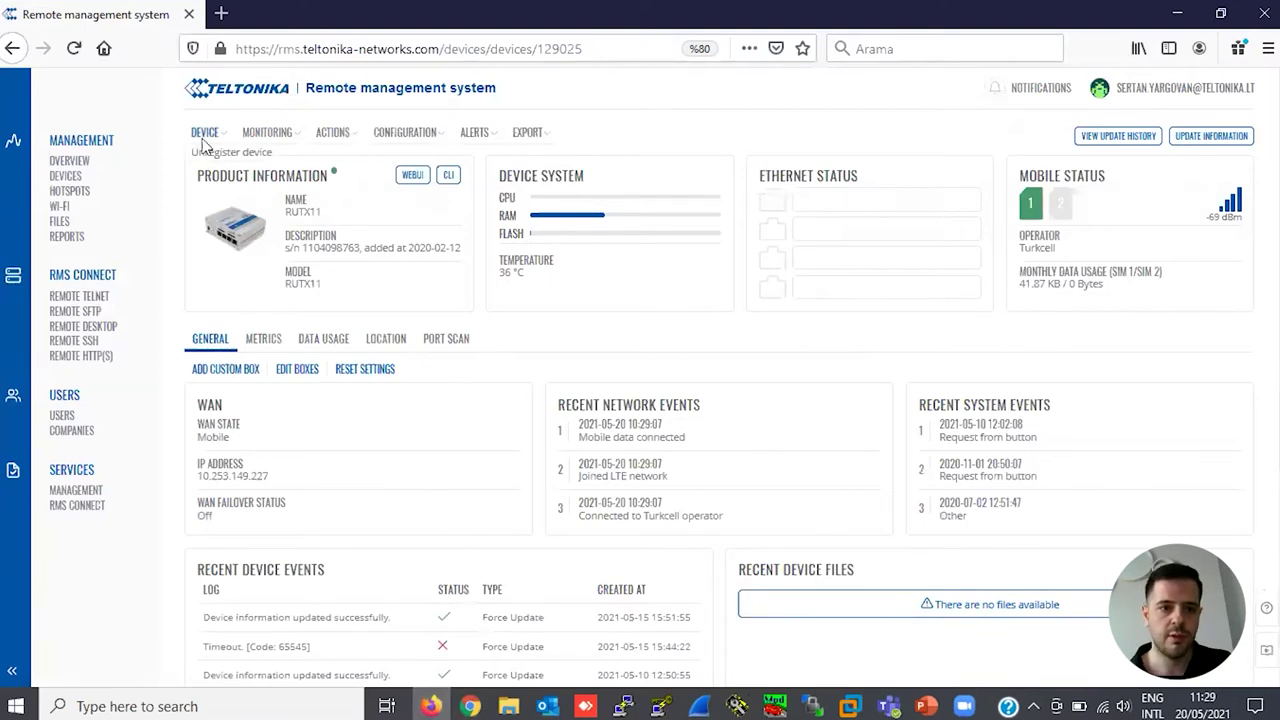
# Start a new report on the Reports page and enter its name 'test'.
pyautogui.click(100, 242)
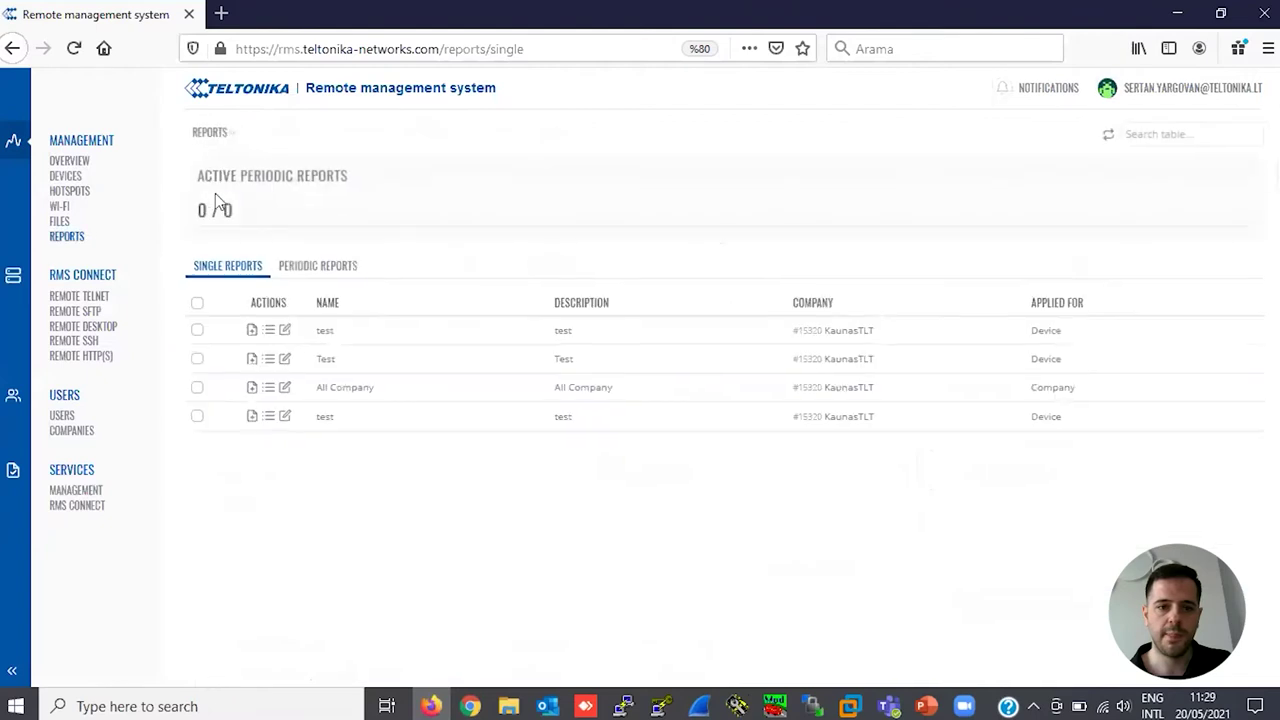
pyautogui.click(224, 136)
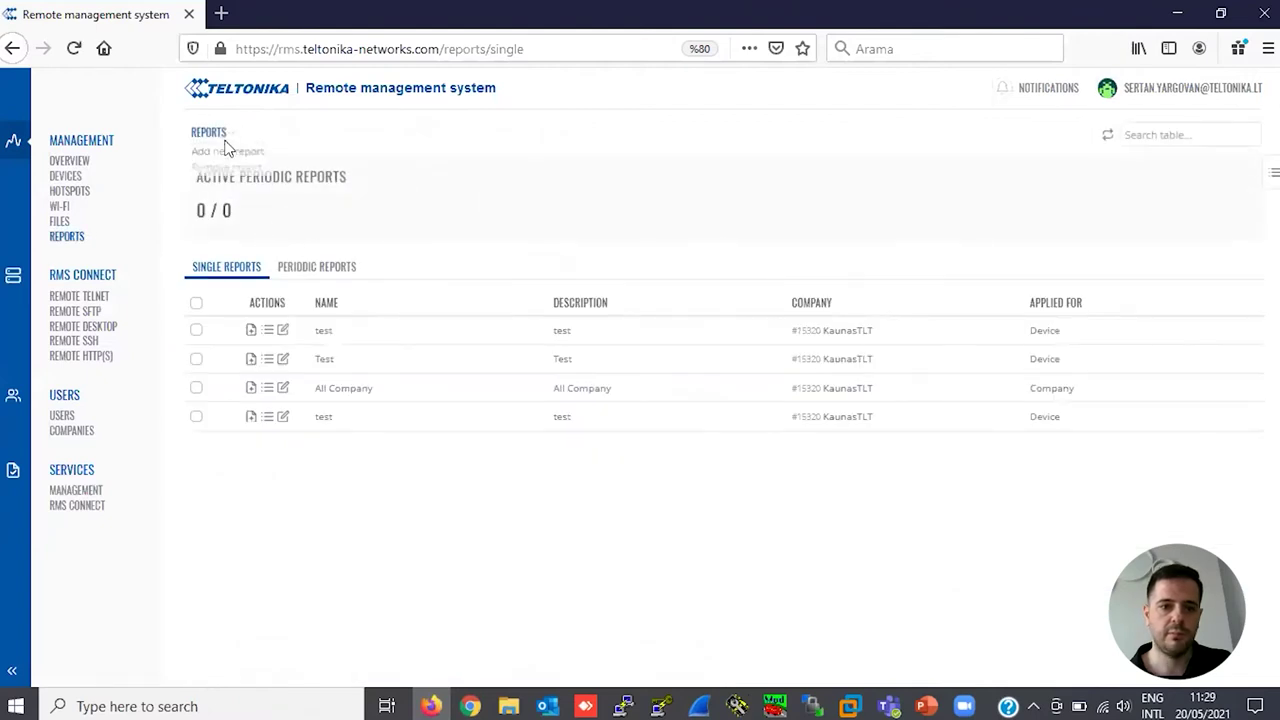
pyautogui.click(228, 152)
pyautogui.click(622, 266)
pyautogui.write('test')
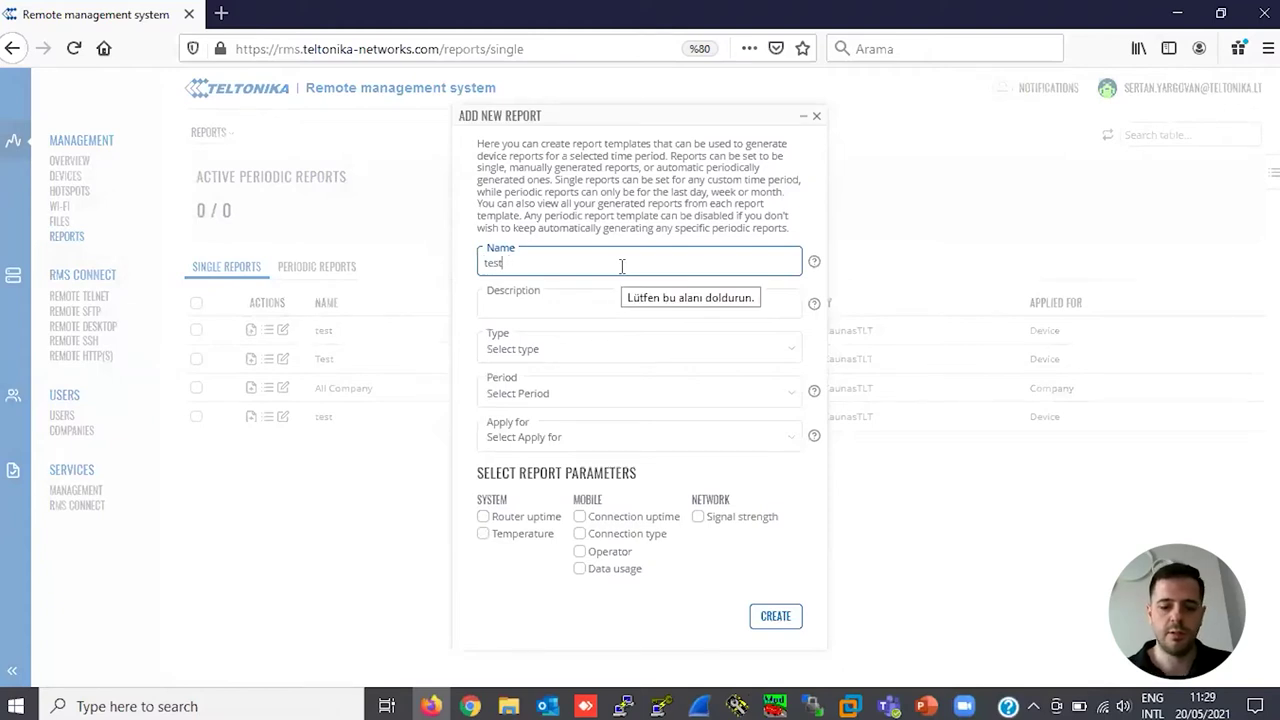
pyautogui.press('Tab')
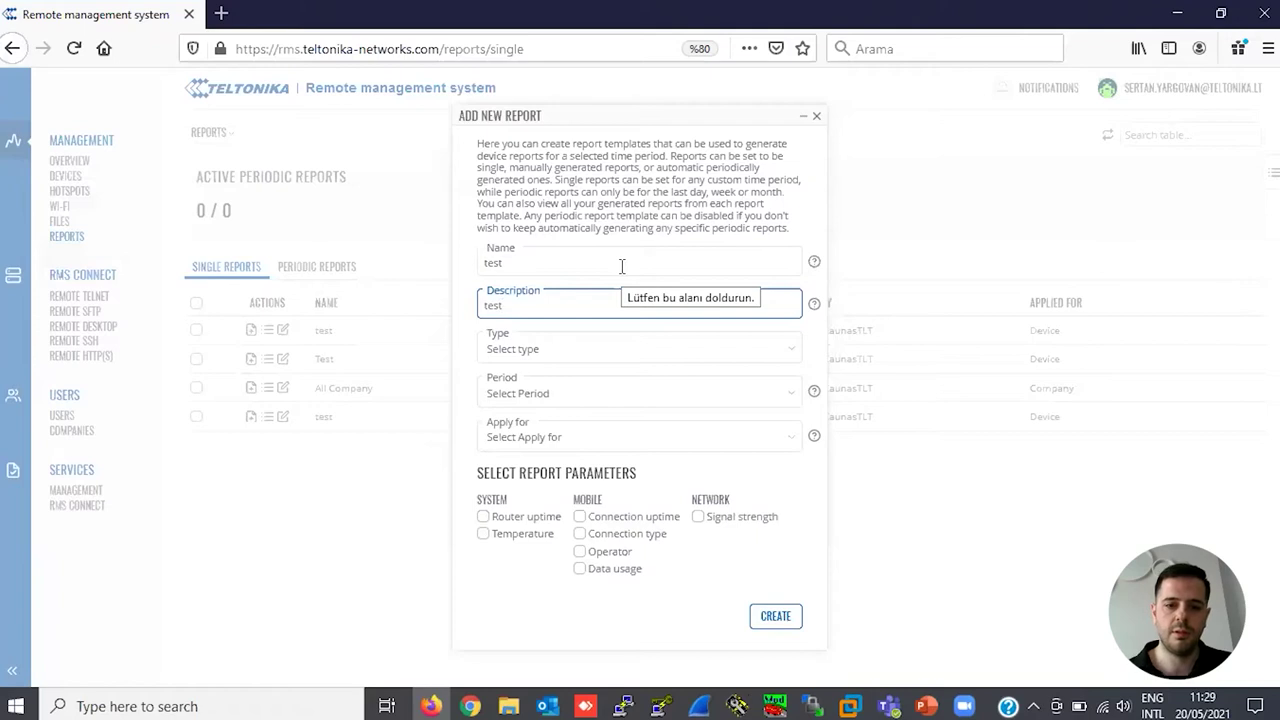
# Set the report type to Single and the period to Custom.
pyautogui.click(677, 350)
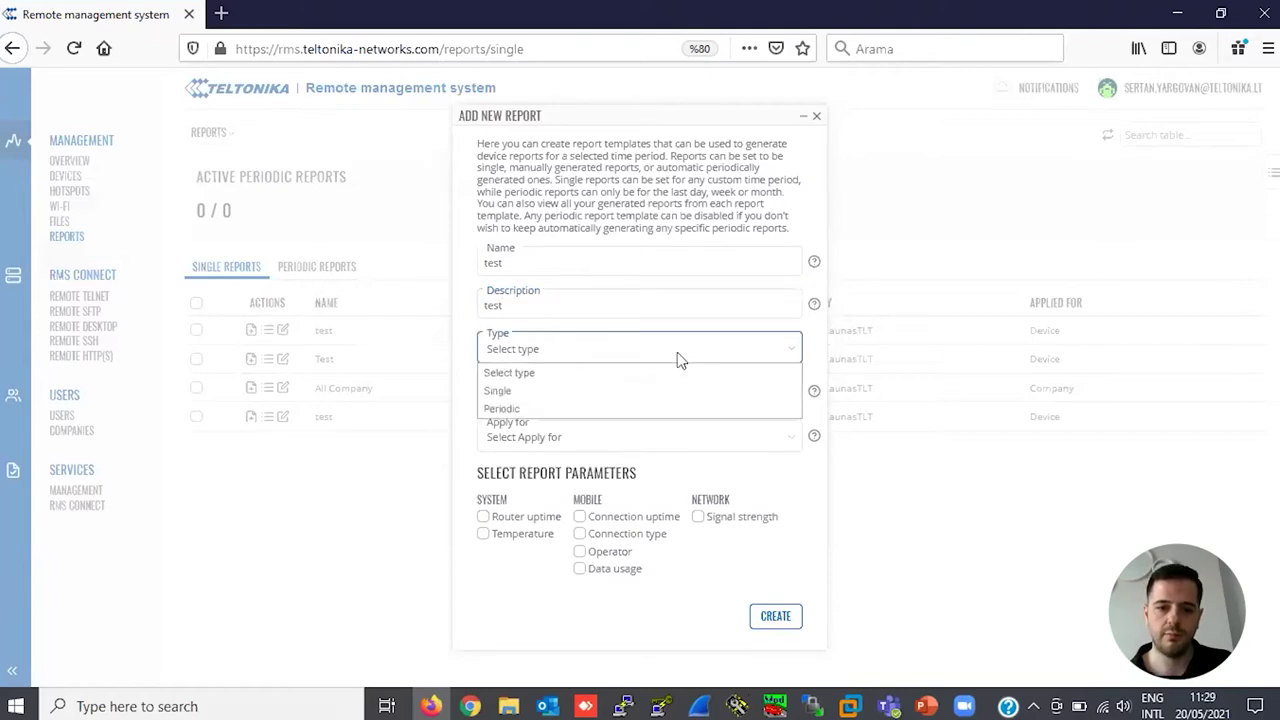
pyautogui.click(643, 390)
pyautogui.click(629, 391)
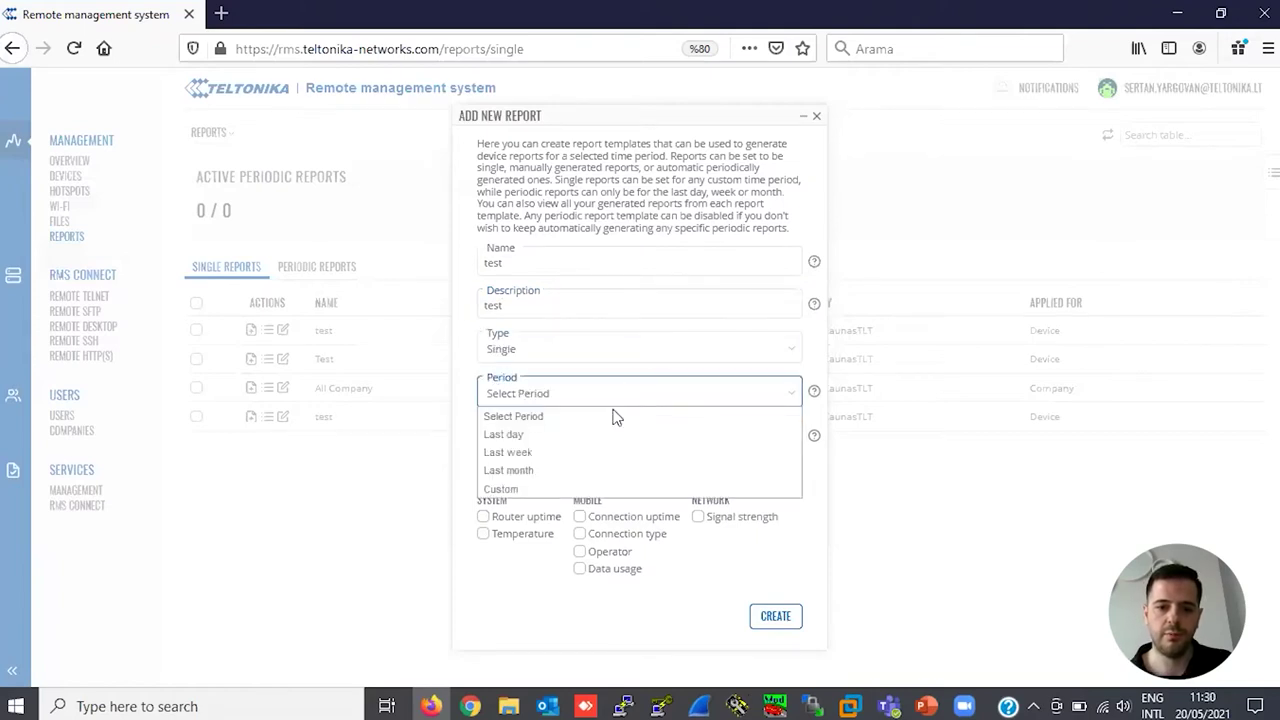
pyautogui.click(580, 489)
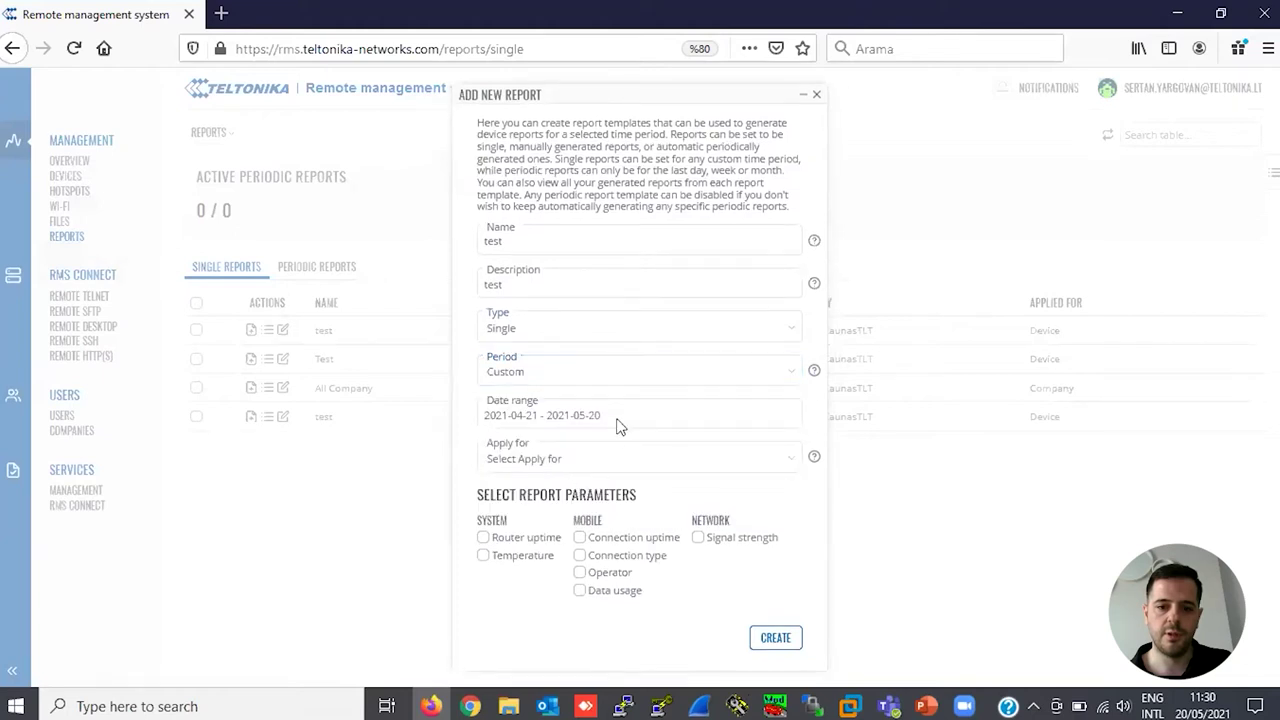
# Apply a date range of 30 April to 6 May 2021.
pyautogui.click(617, 420)
pyautogui.click(615, 586)
pyautogui.click(791, 520)
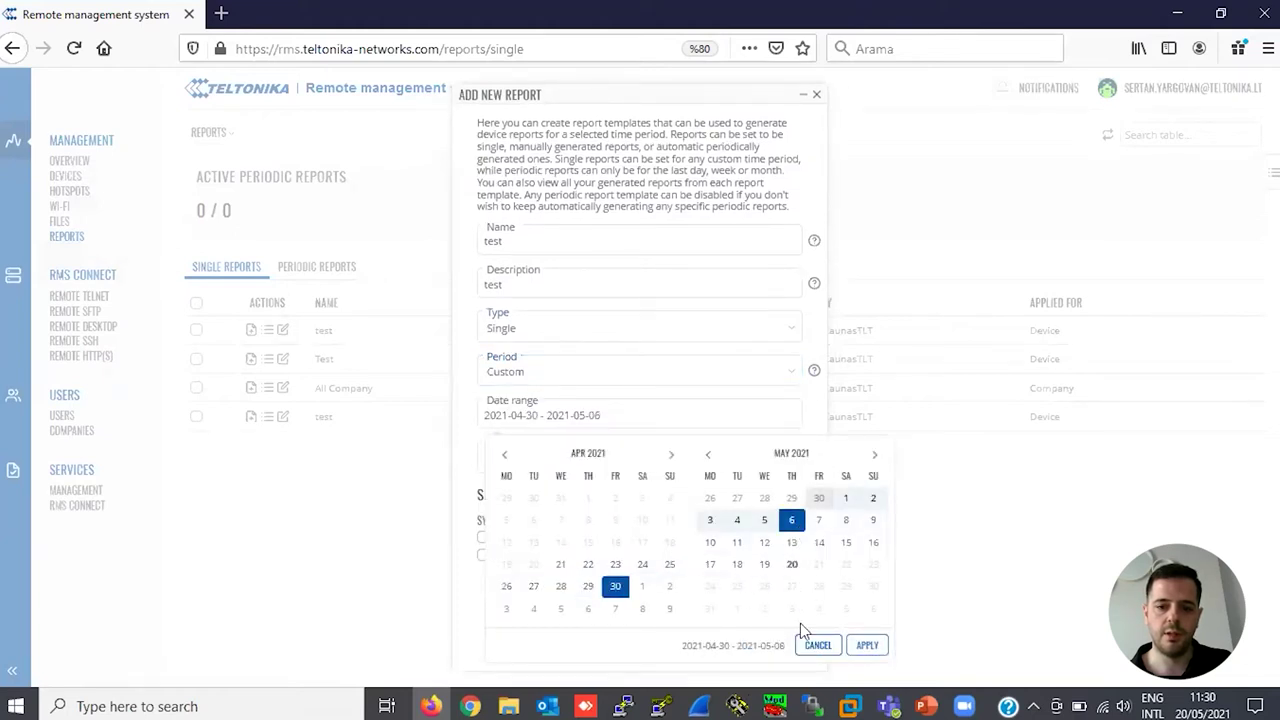
pyautogui.click(867, 645)
# Set Apply for to Device.
pyautogui.click(639, 456)
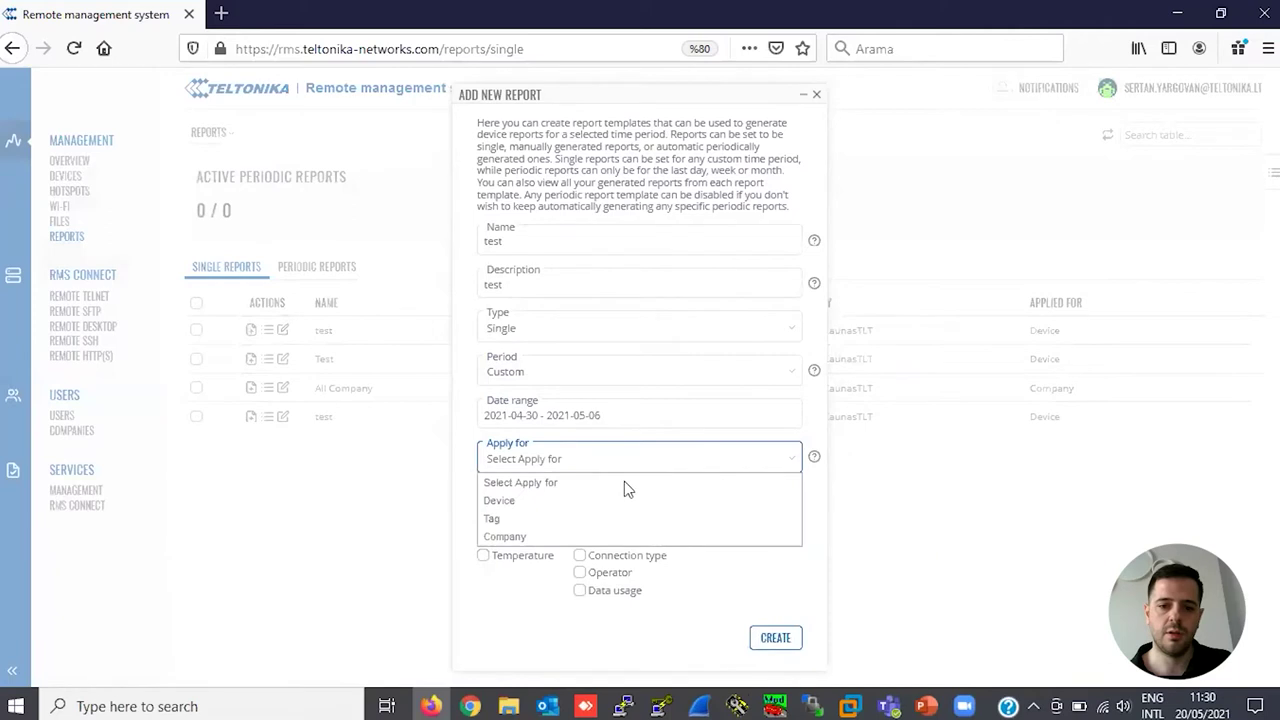
pyautogui.click(518, 501)
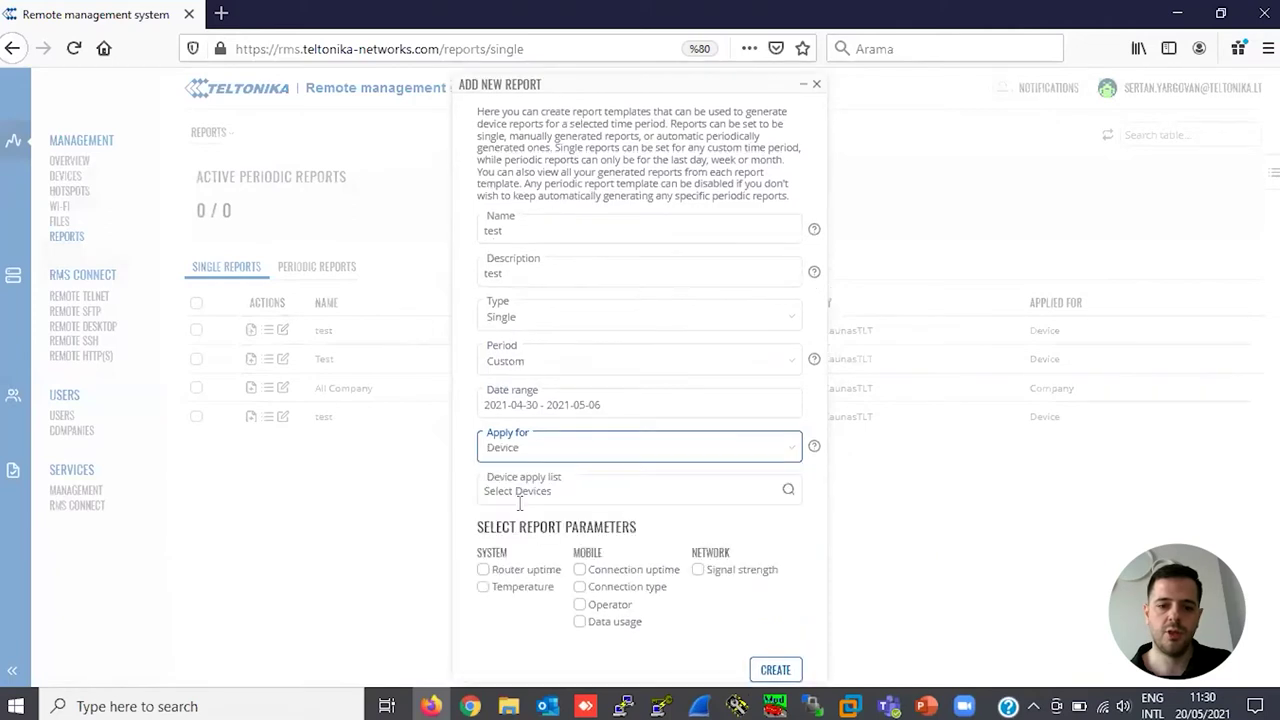
pyautogui.click(625, 500)
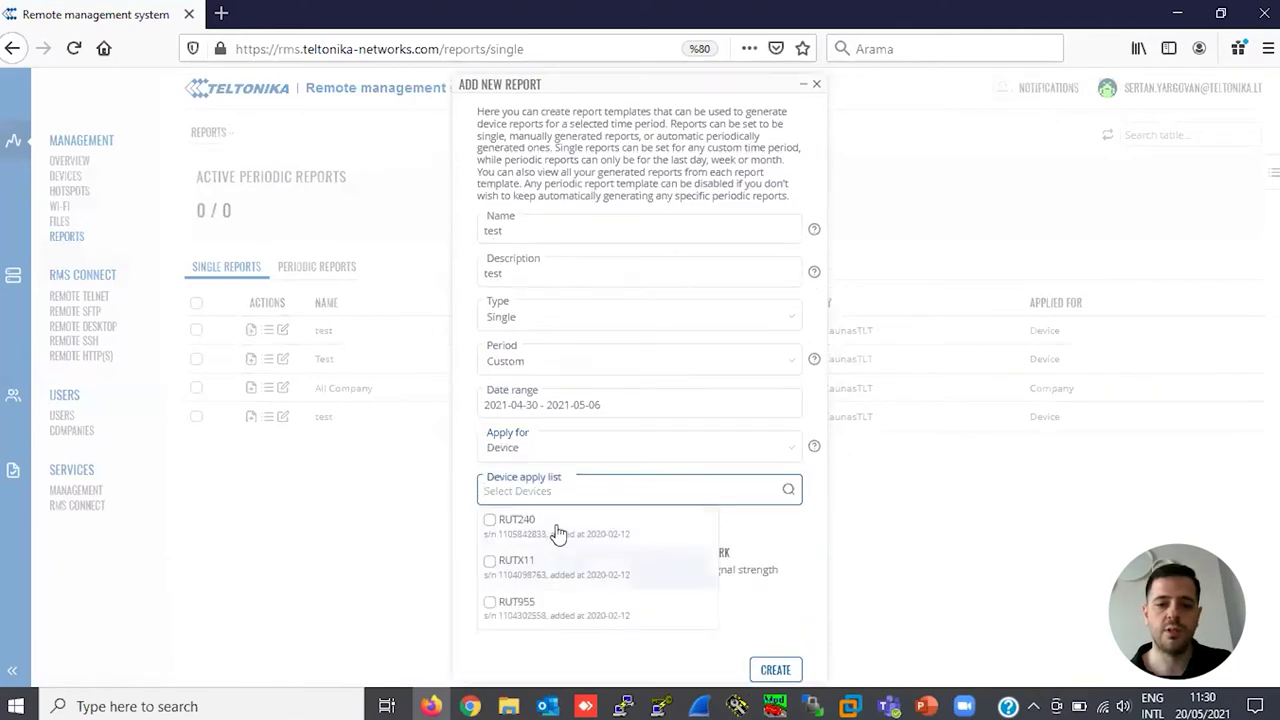
# Select RUTX11, tick all seven report parameters, and create the report.
pyautogui.click(489, 563)
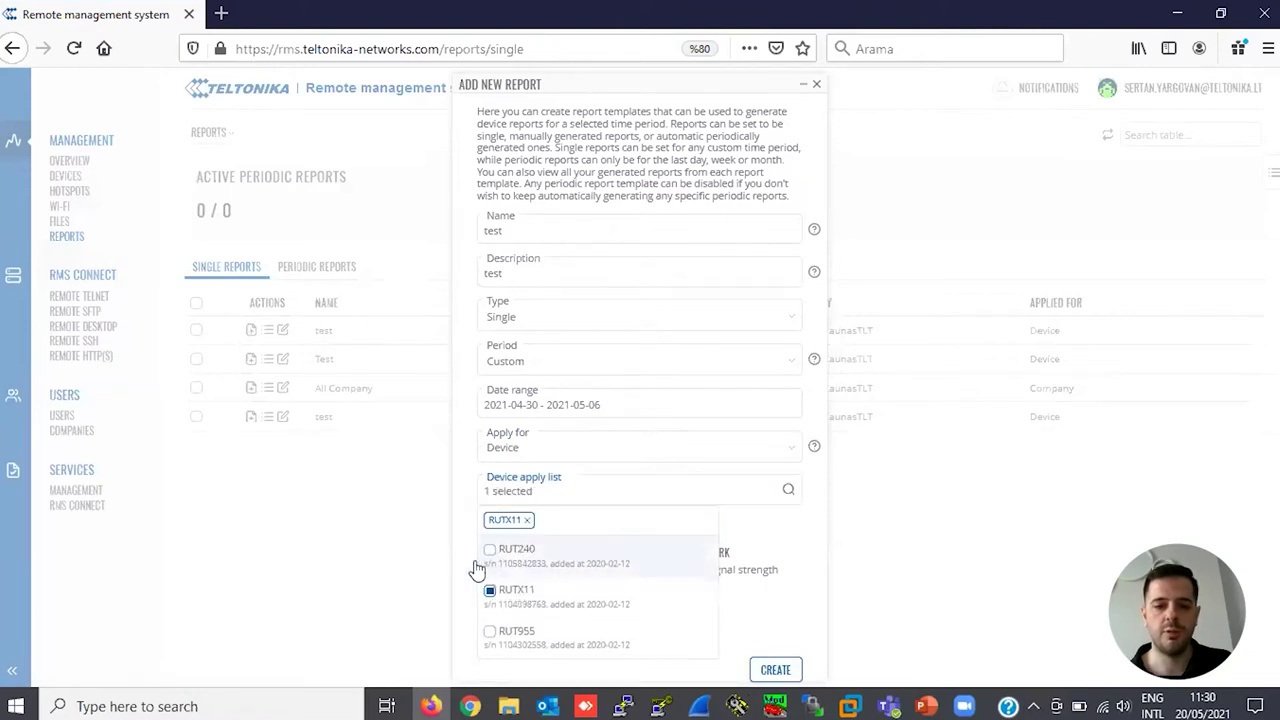
pyautogui.click(808, 553)
pyautogui.click(698, 569)
pyautogui.click(593, 576)
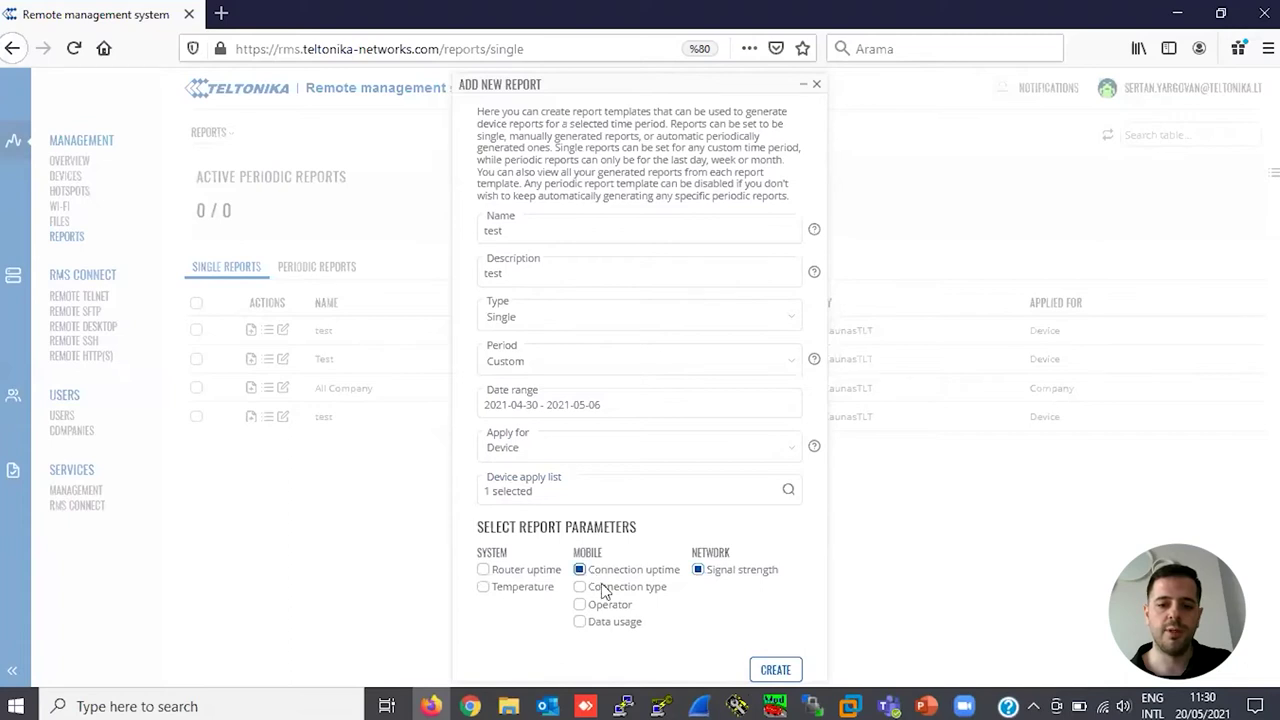
pyautogui.click(606, 589)
pyautogui.click(601, 606)
pyautogui.click(585, 622)
pyautogui.click(529, 569)
pyautogui.click(531, 588)
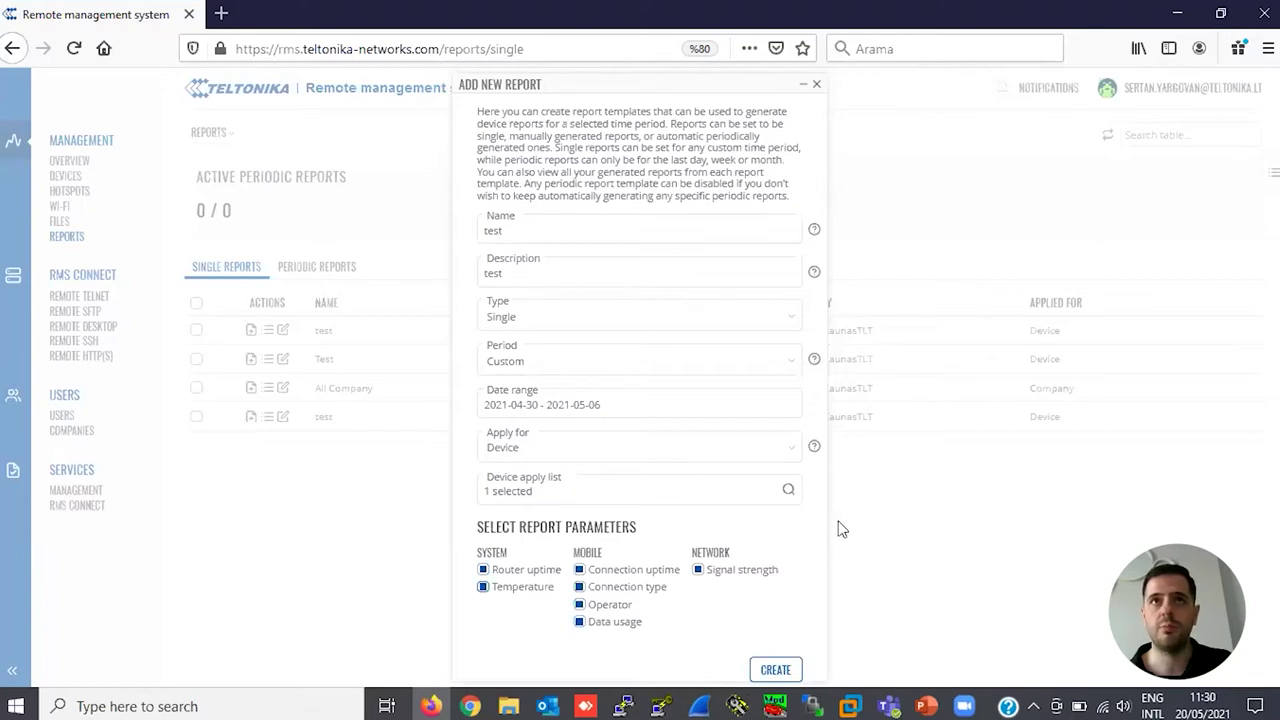
pyautogui.click(788, 676)
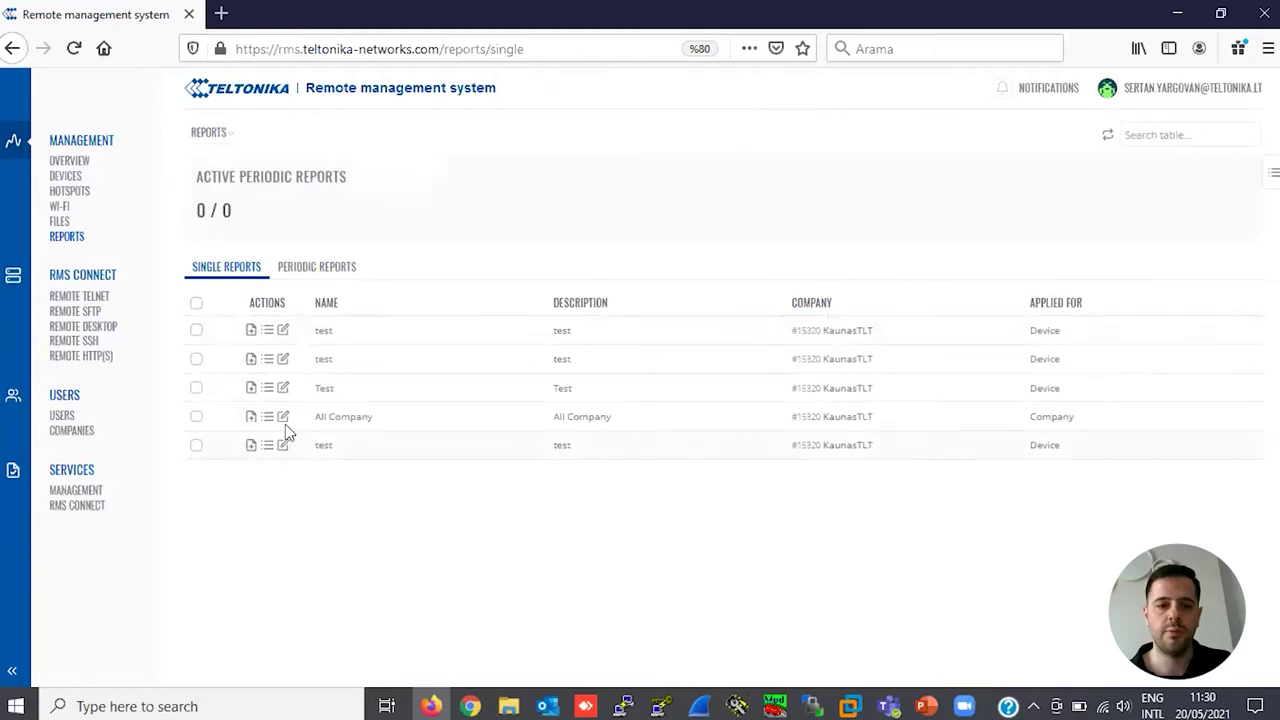
pyautogui.click(251, 331)
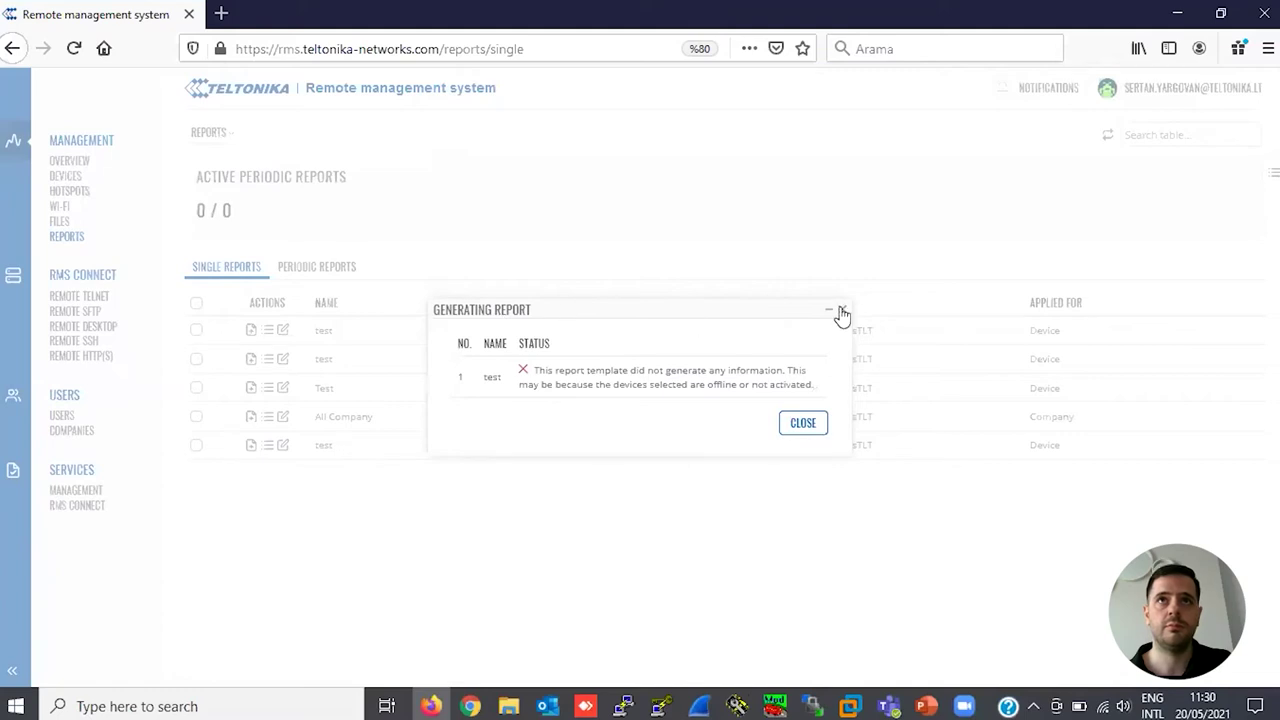
pyautogui.click(842, 312)
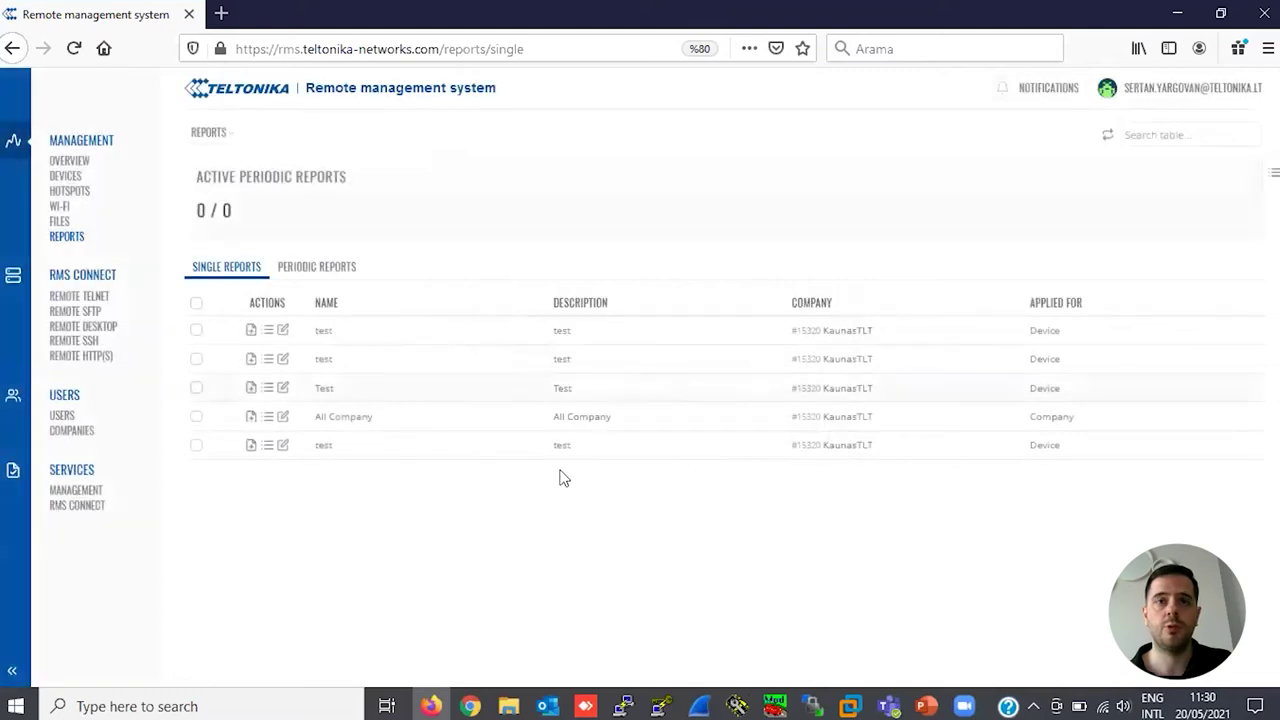
pyautogui.click(251, 445)
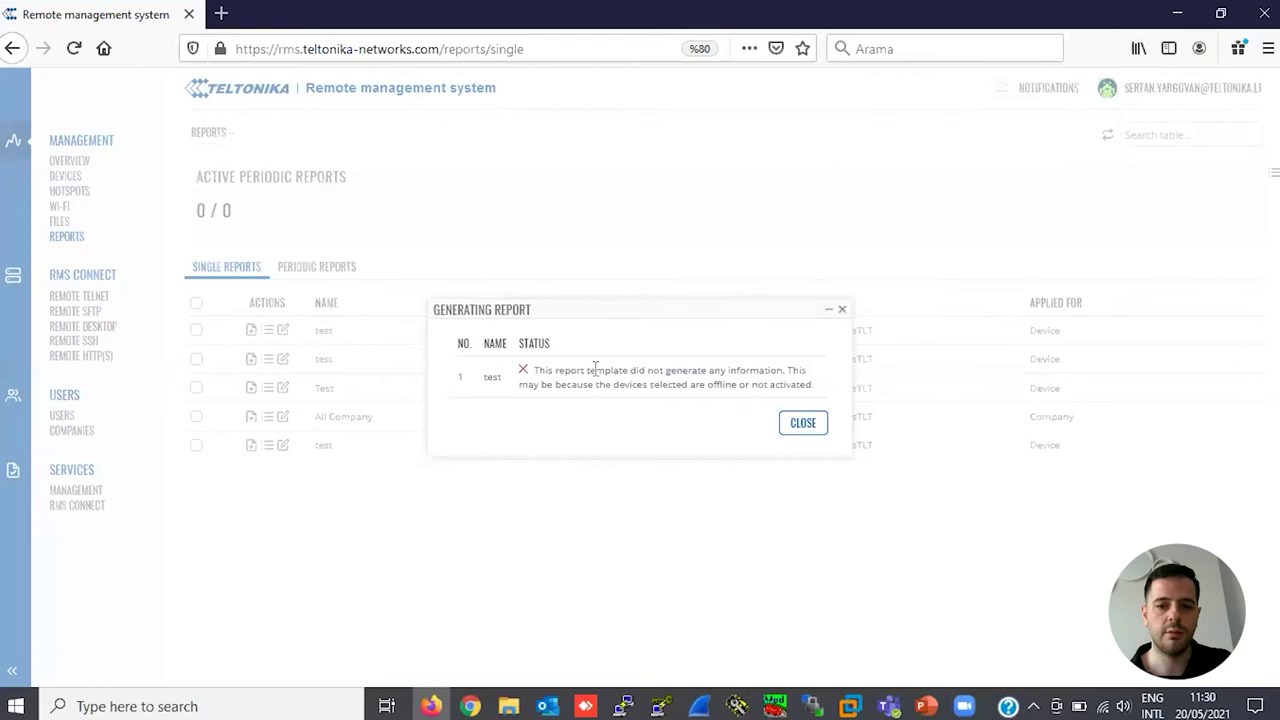
pyautogui.click(842, 312)
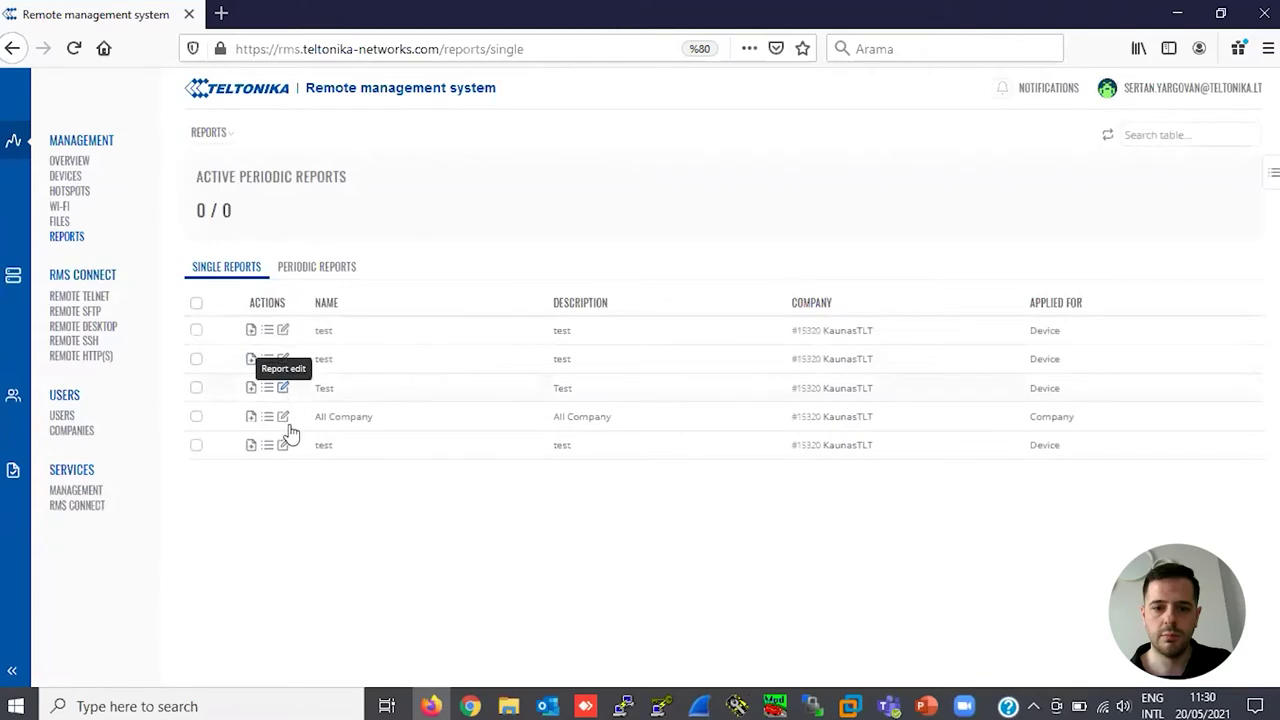
pyautogui.click(251, 446)
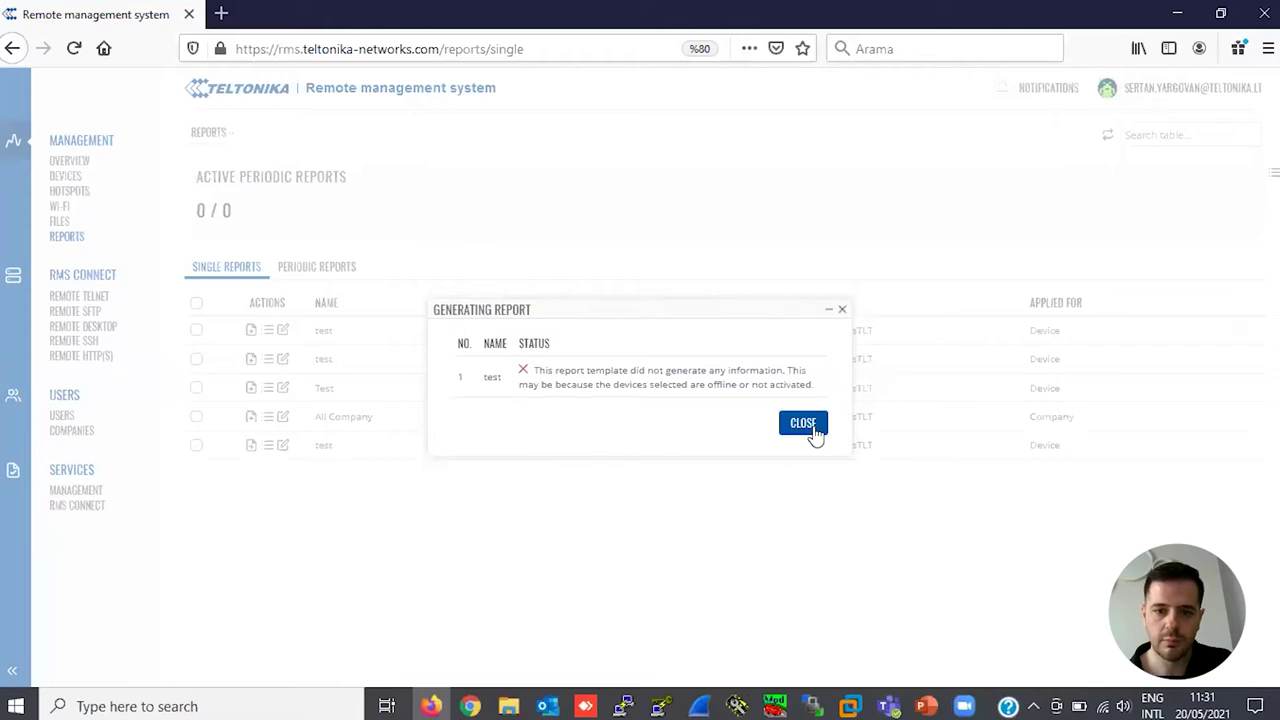
pyautogui.click(814, 432)
pyautogui.click(212, 132)
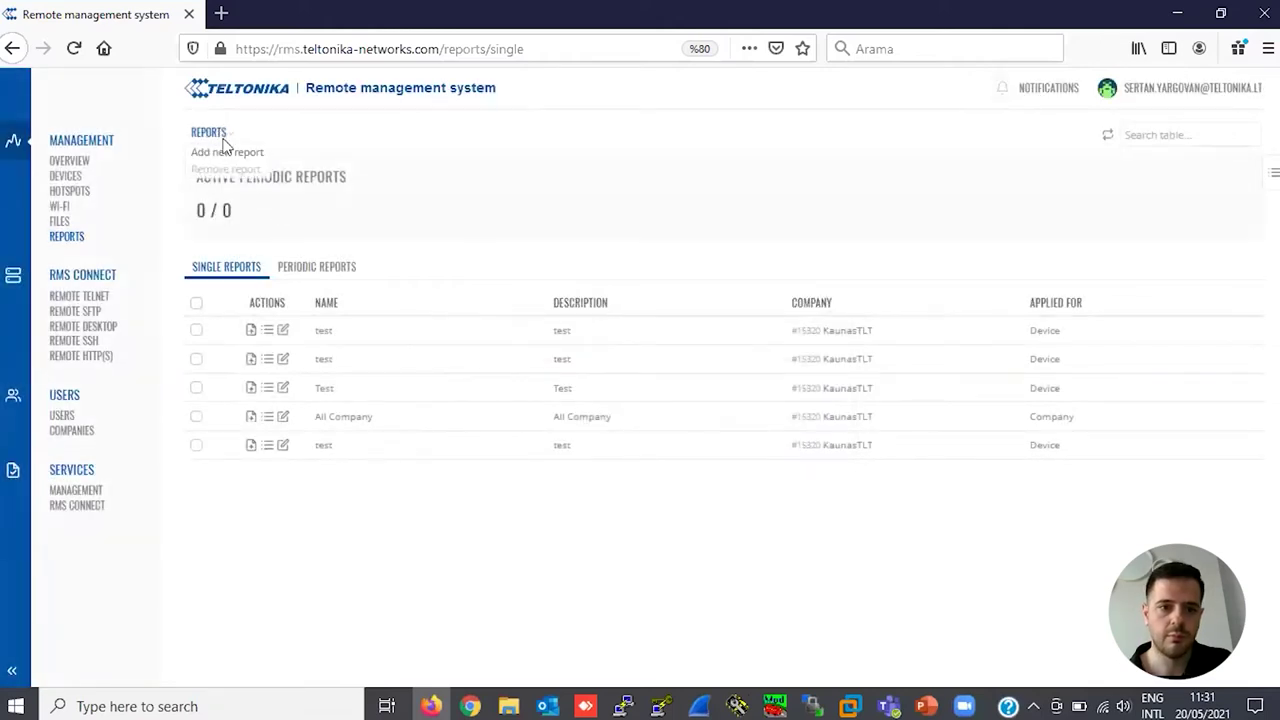
pyautogui.click(228, 152)
pyautogui.click(603, 262)
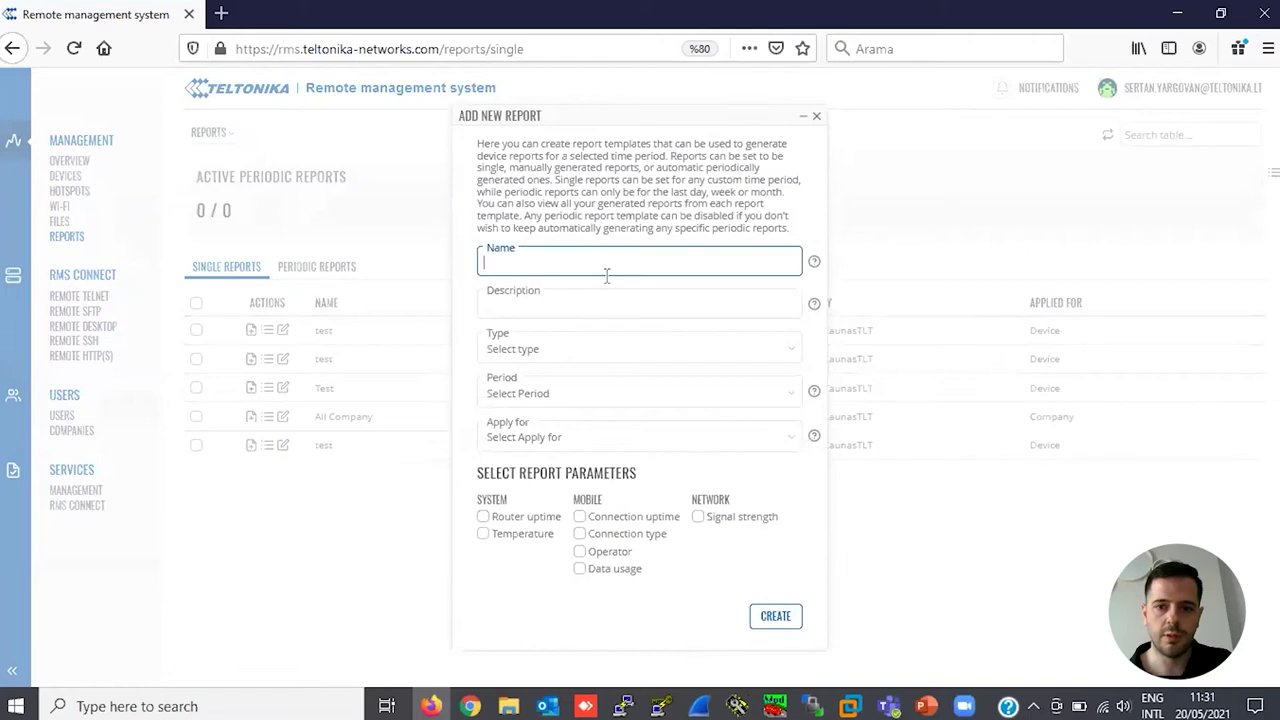
pyautogui.click(152, 213)
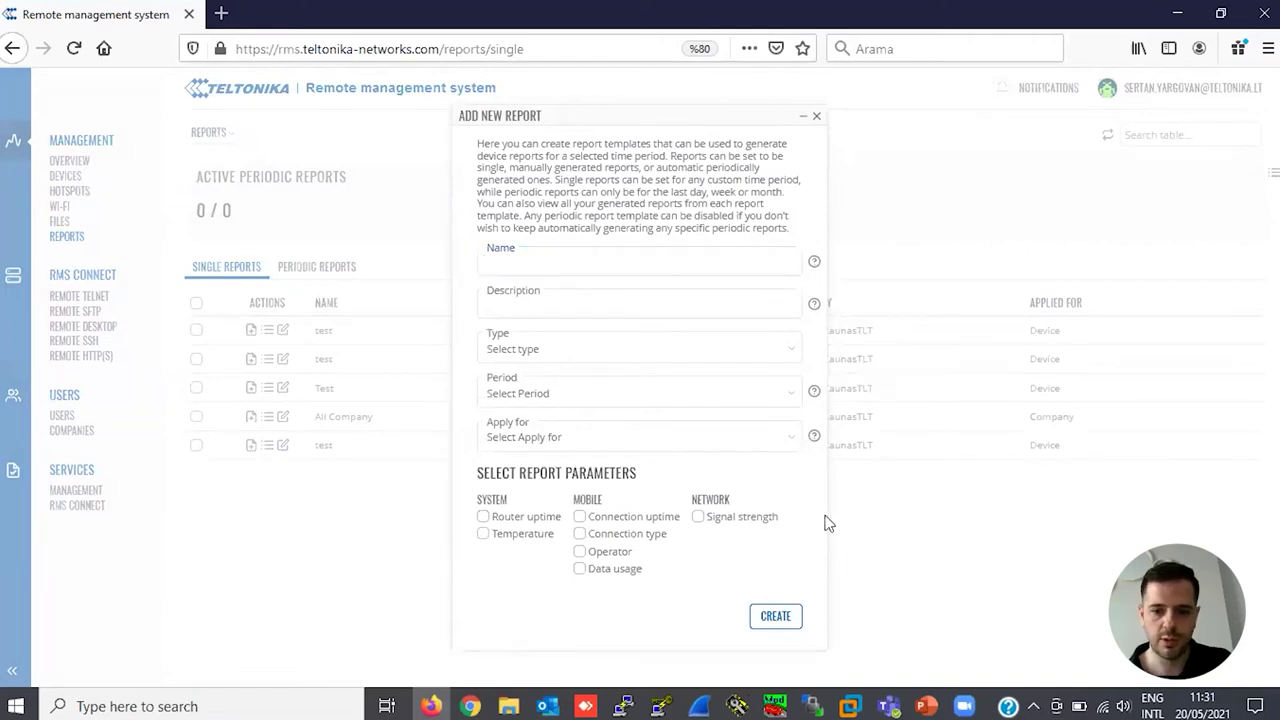
pyautogui.click(815, 118)
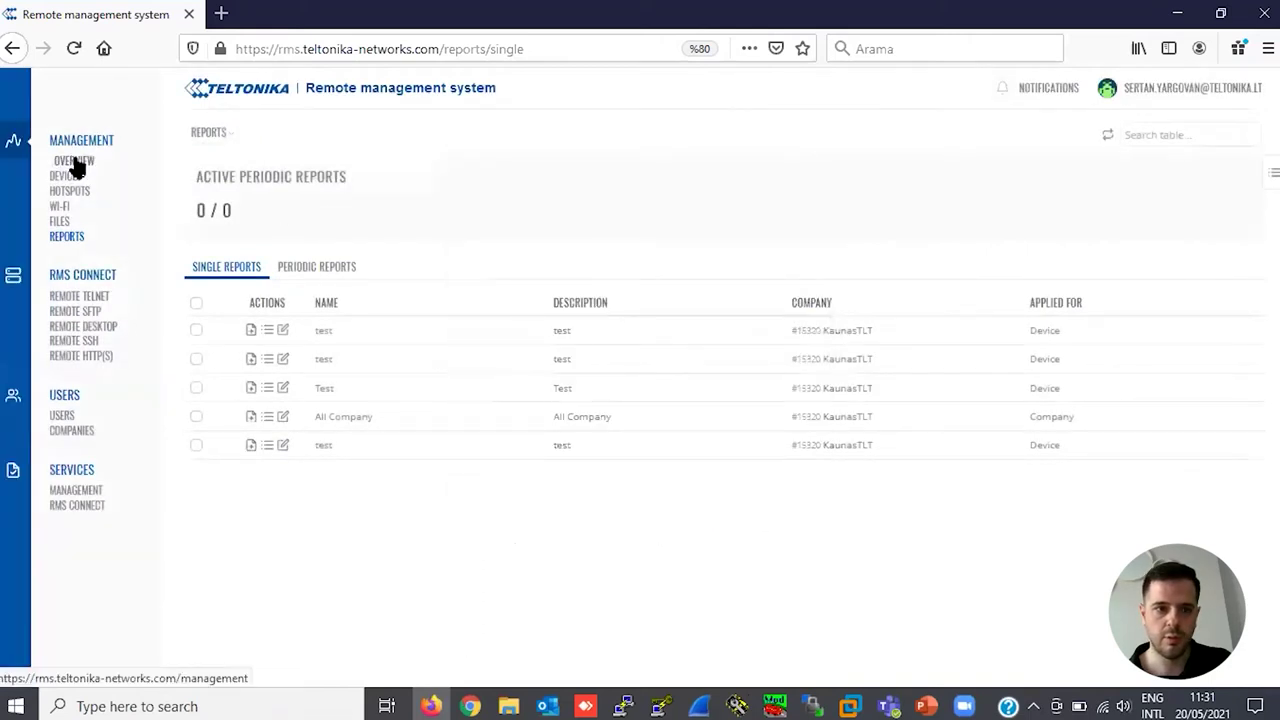
pyautogui.click(75, 163)
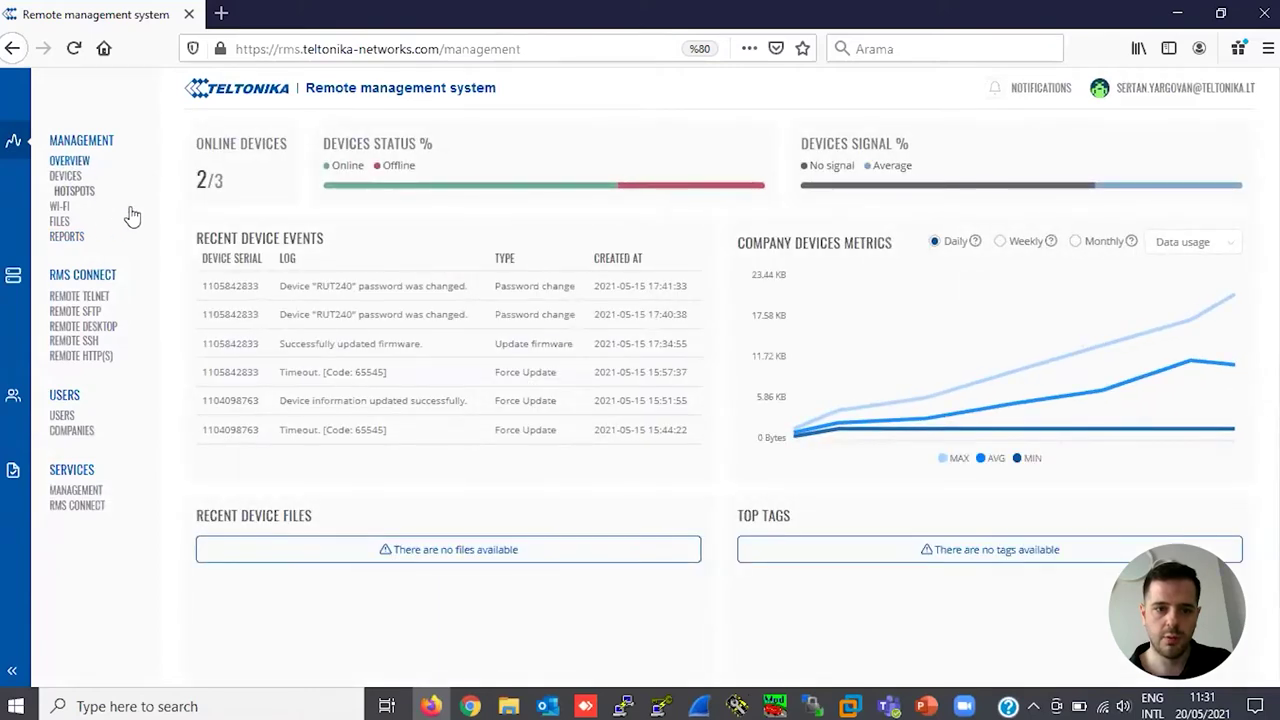
pyautogui.click(68, 175)
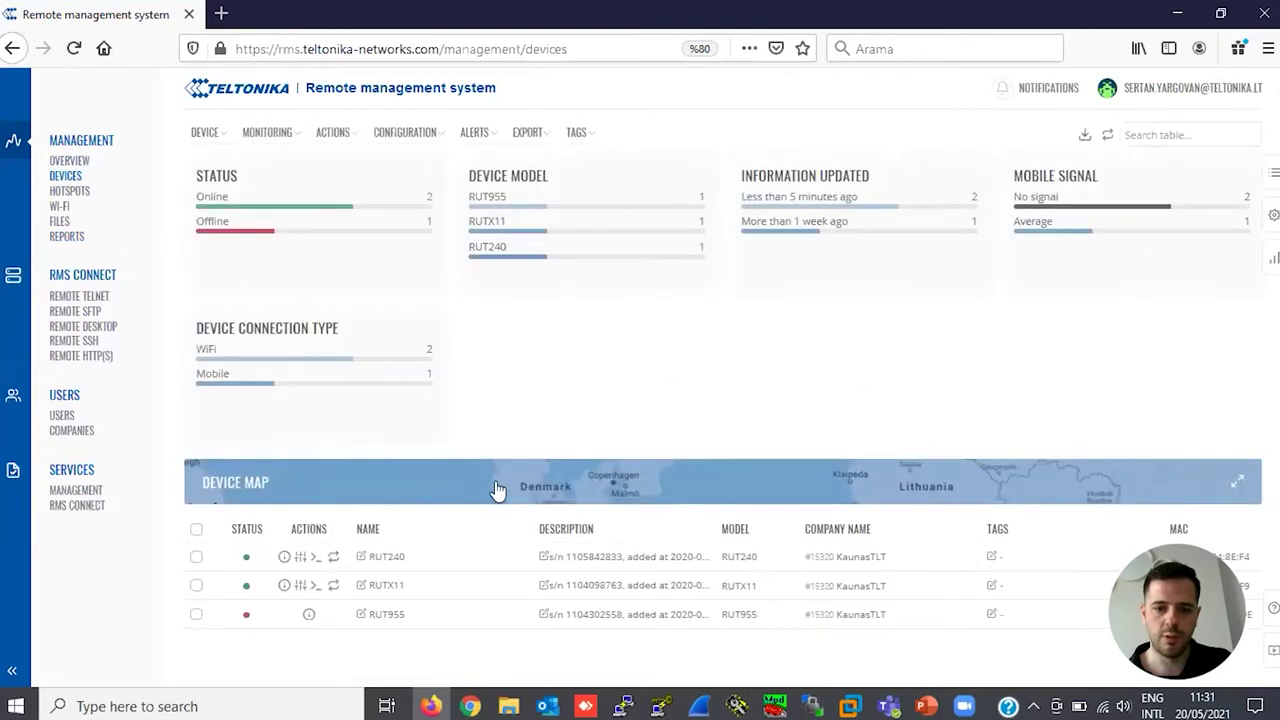
pyautogui.click(66, 236)
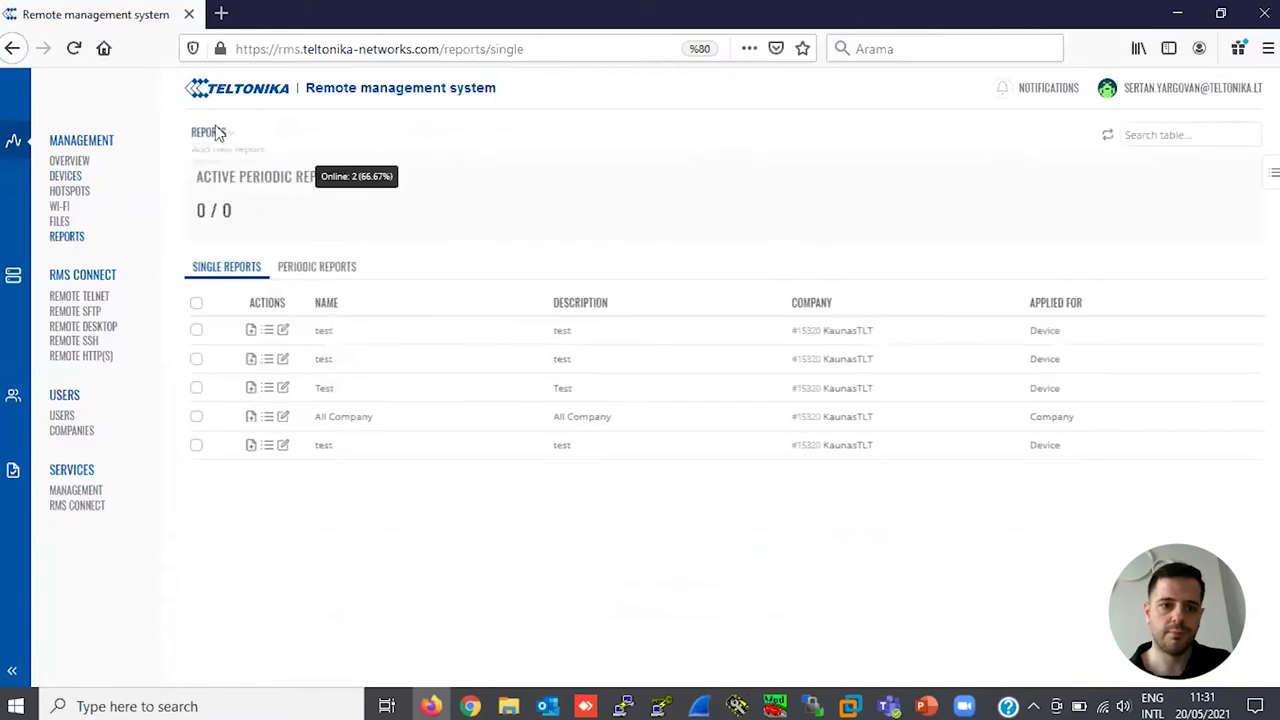
# Start a new report 'ttt' with type Single and a Custom period.
pyautogui.click(228, 150)
pyautogui.click(578, 258)
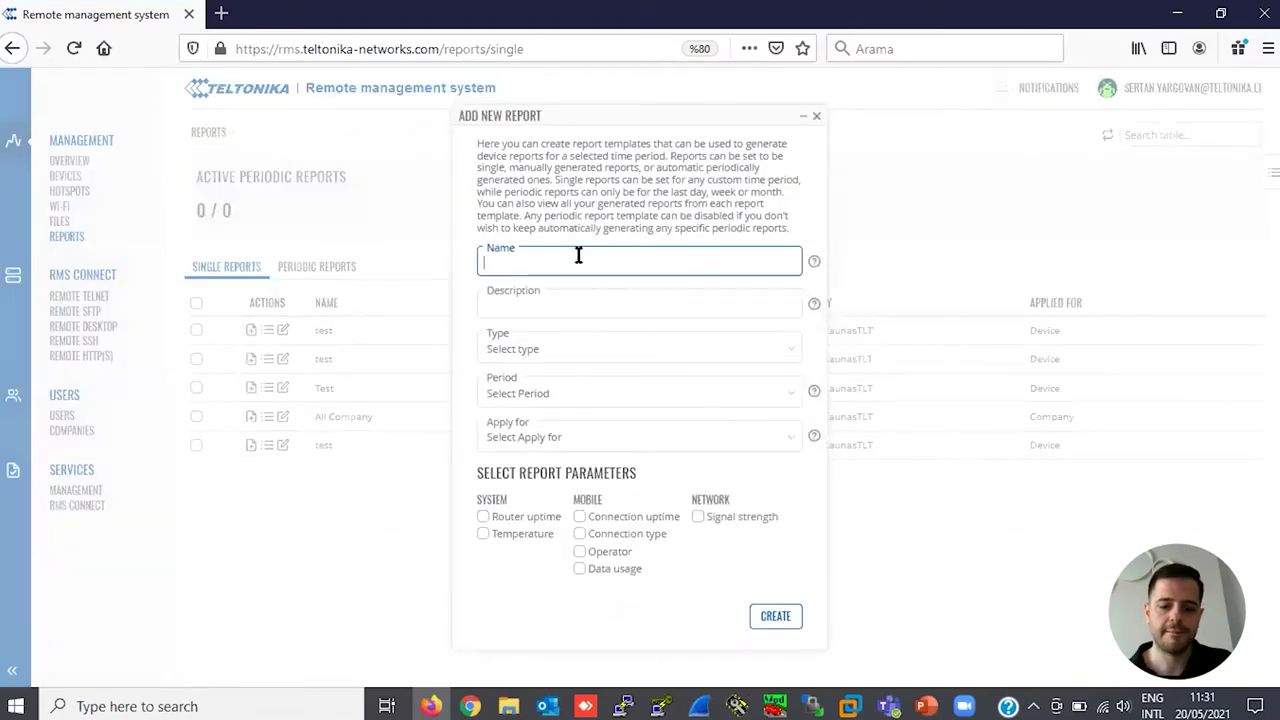
pyautogui.press('Tab')
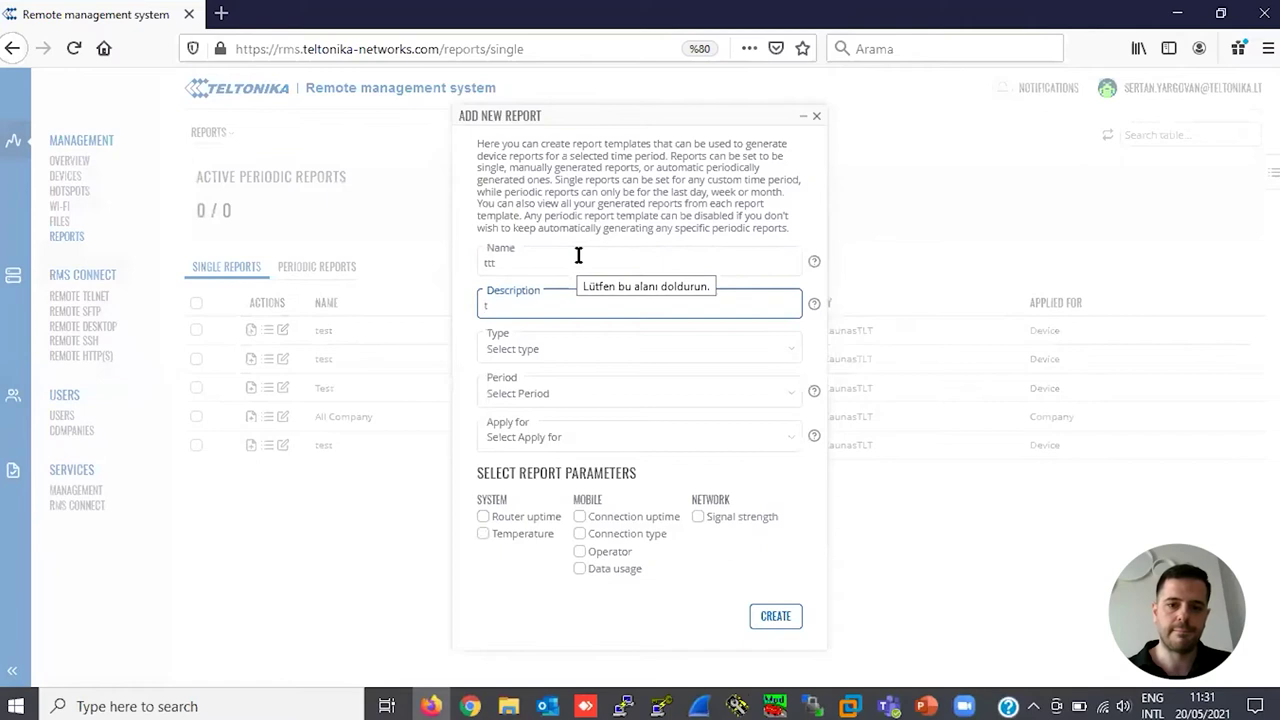
pyautogui.click(590, 352)
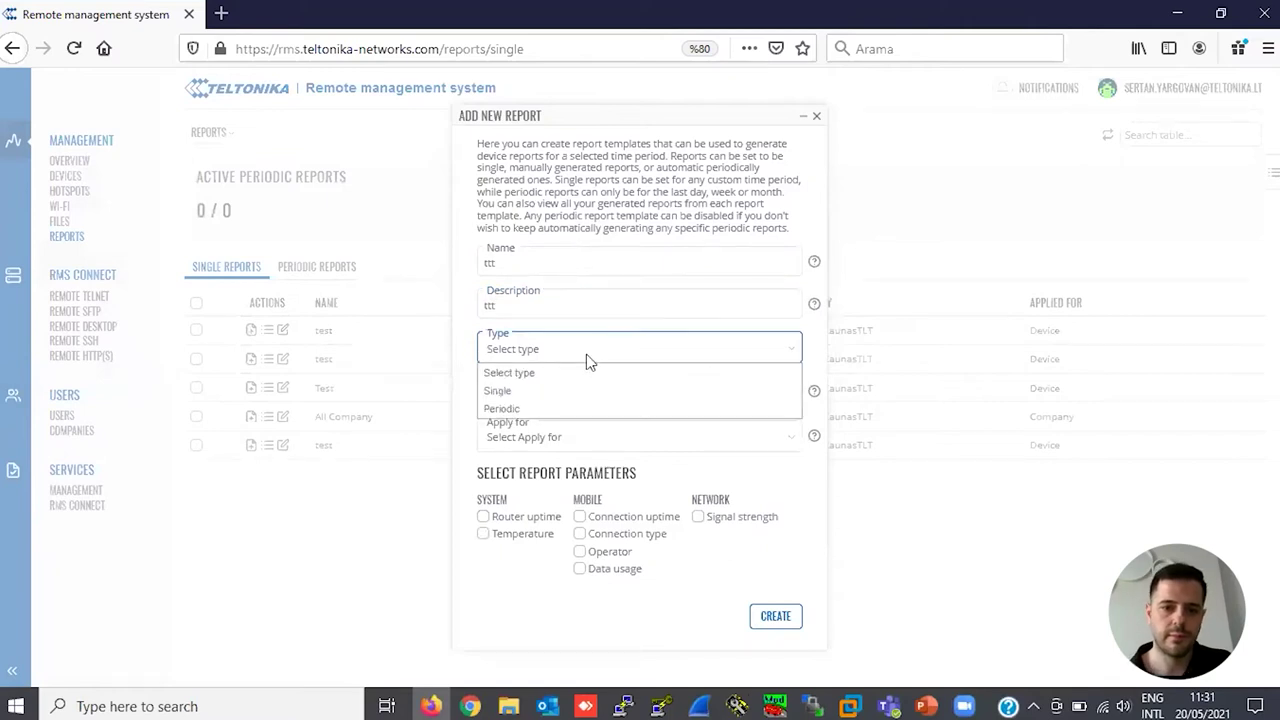
pyautogui.click(568, 391)
pyautogui.click(569, 393)
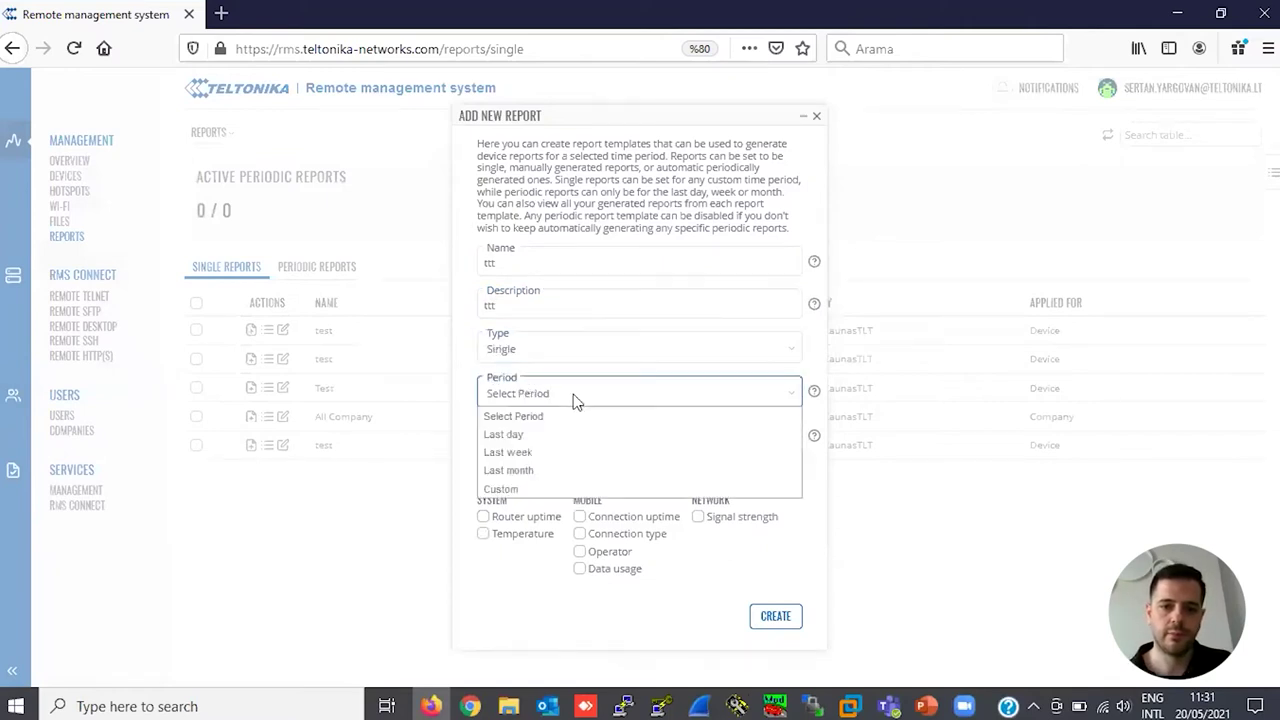
pyautogui.click(537, 489)
# Apply a date range of 13 to 20 May 2021.
pyautogui.click(694, 418)
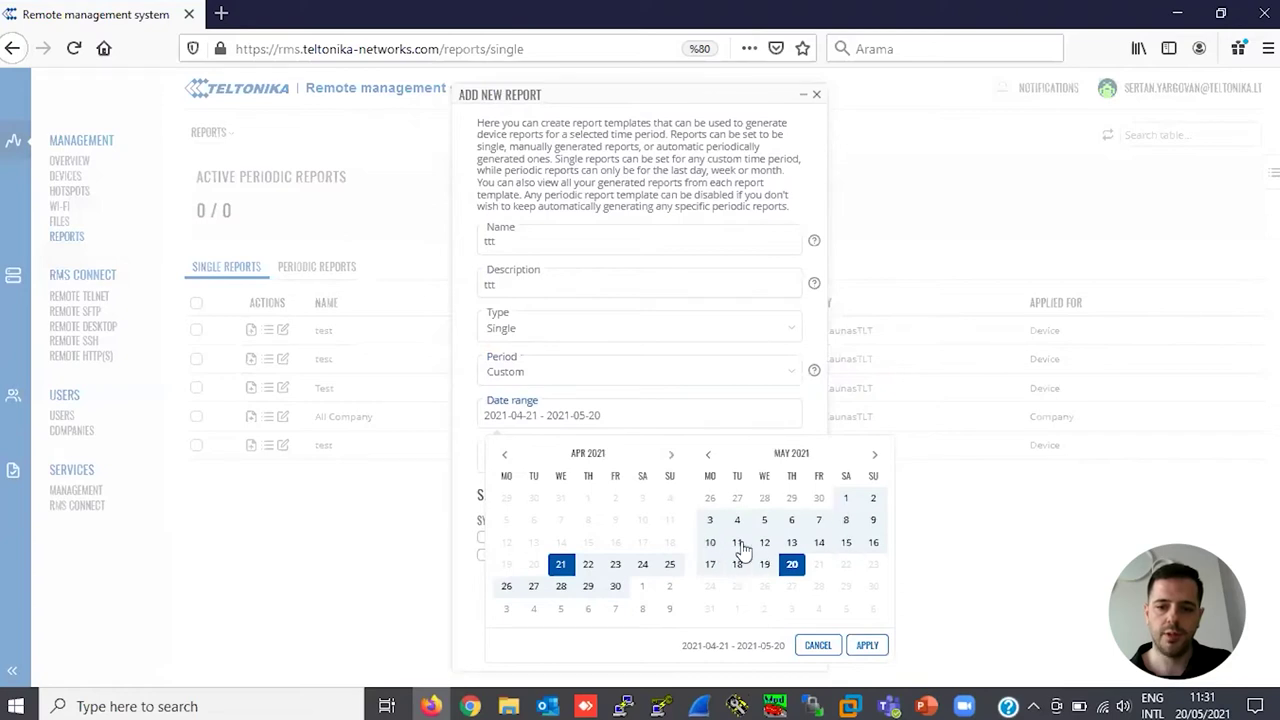
pyautogui.click(791, 543)
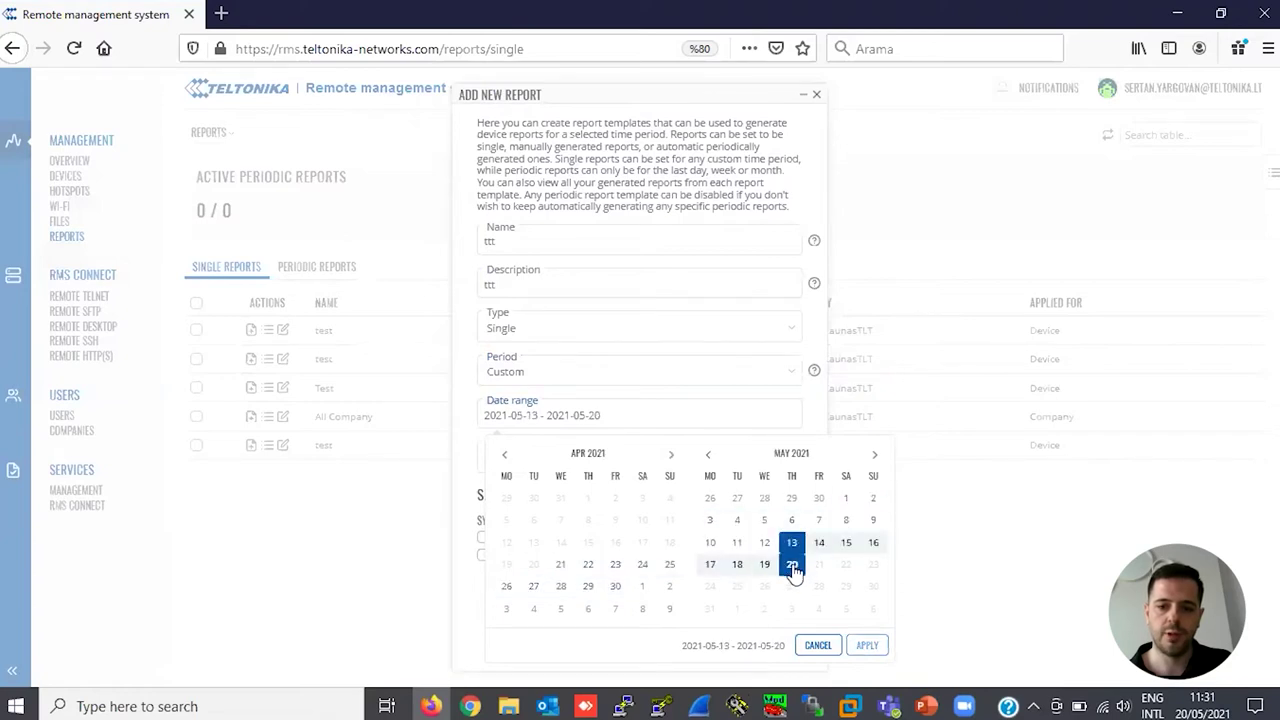
pyautogui.click(866, 645)
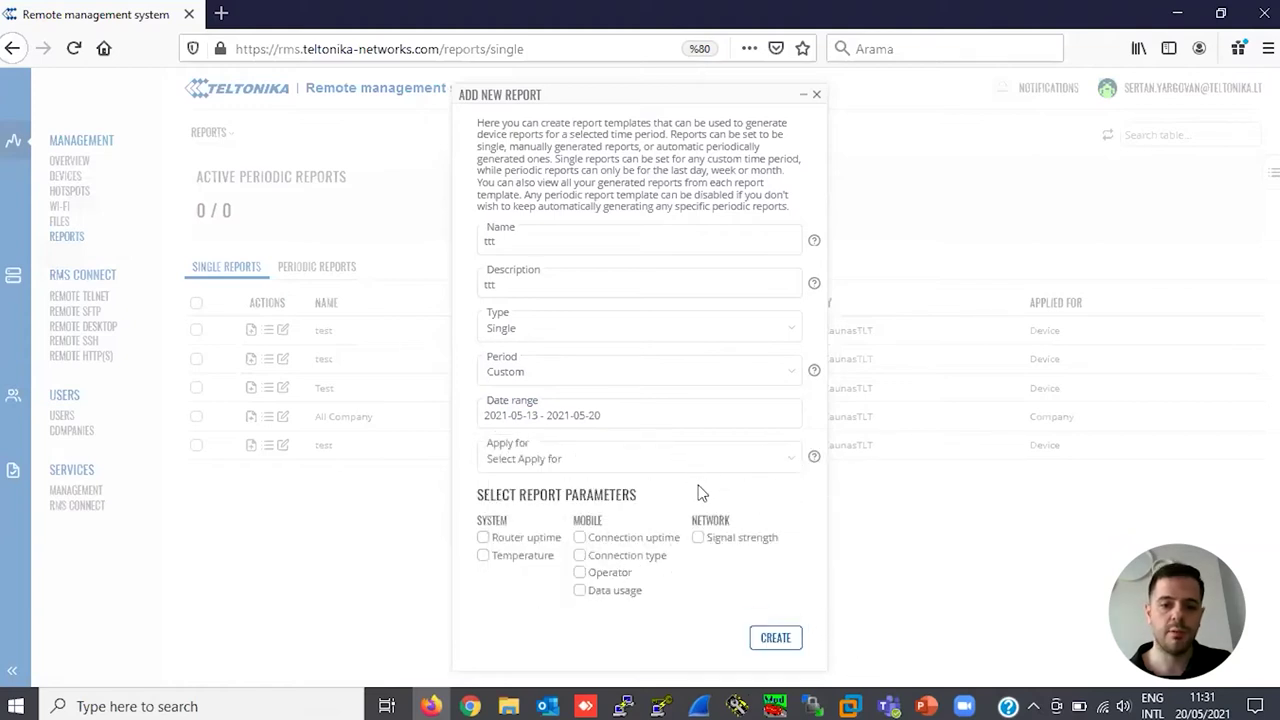
# Tick all seven parameters: signal, connection uptime and type, operator, data usage, router uptime, temperature.
pyautogui.click(698, 537)
pyautogui.click(600, 538)
pyautogui.click(607, 574)
pyautogui.click(613, 591)
pyautogui.click(614, 556)
pyautogui.click(482, 539)
pyautogui.click(514, 555)
pyautogui.click(772, 640)
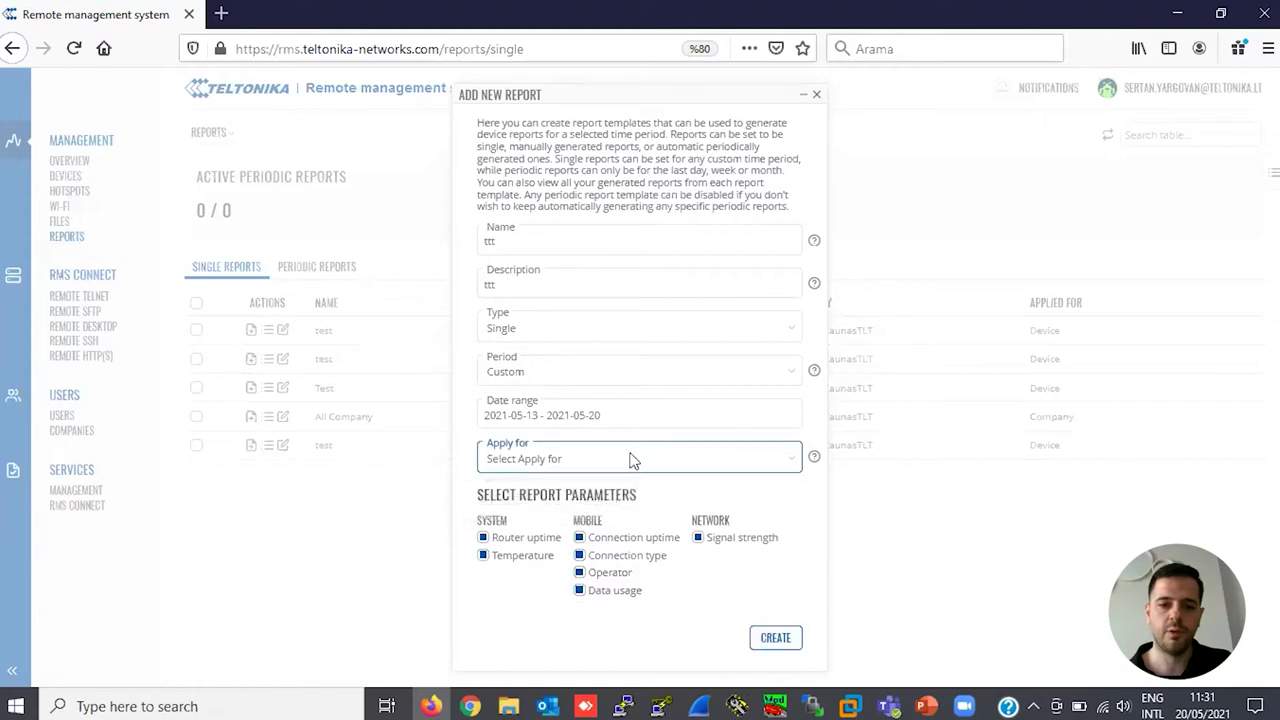
# Apply the report to device RUTX11 and create it.
pyautogui.click(632, 460)
pyautogui.click(586, 499)
pyautogui.click(582, 499)
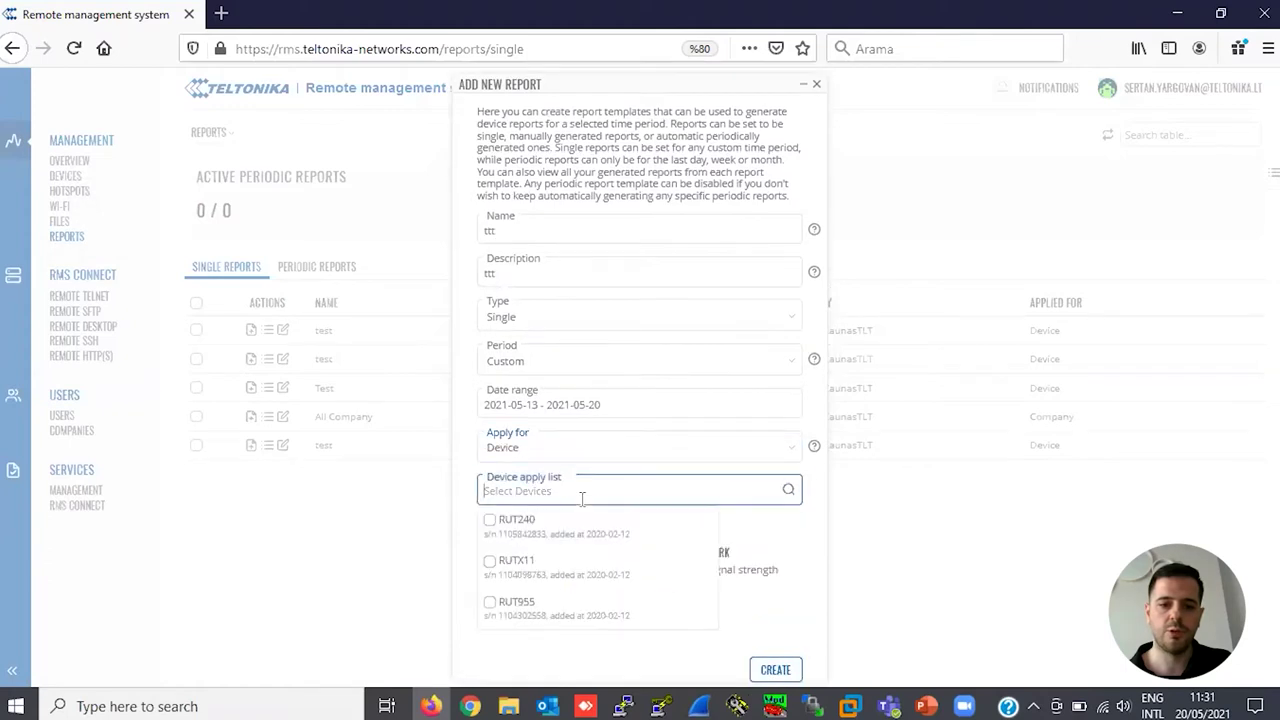
pyautogui.click(505, 568)
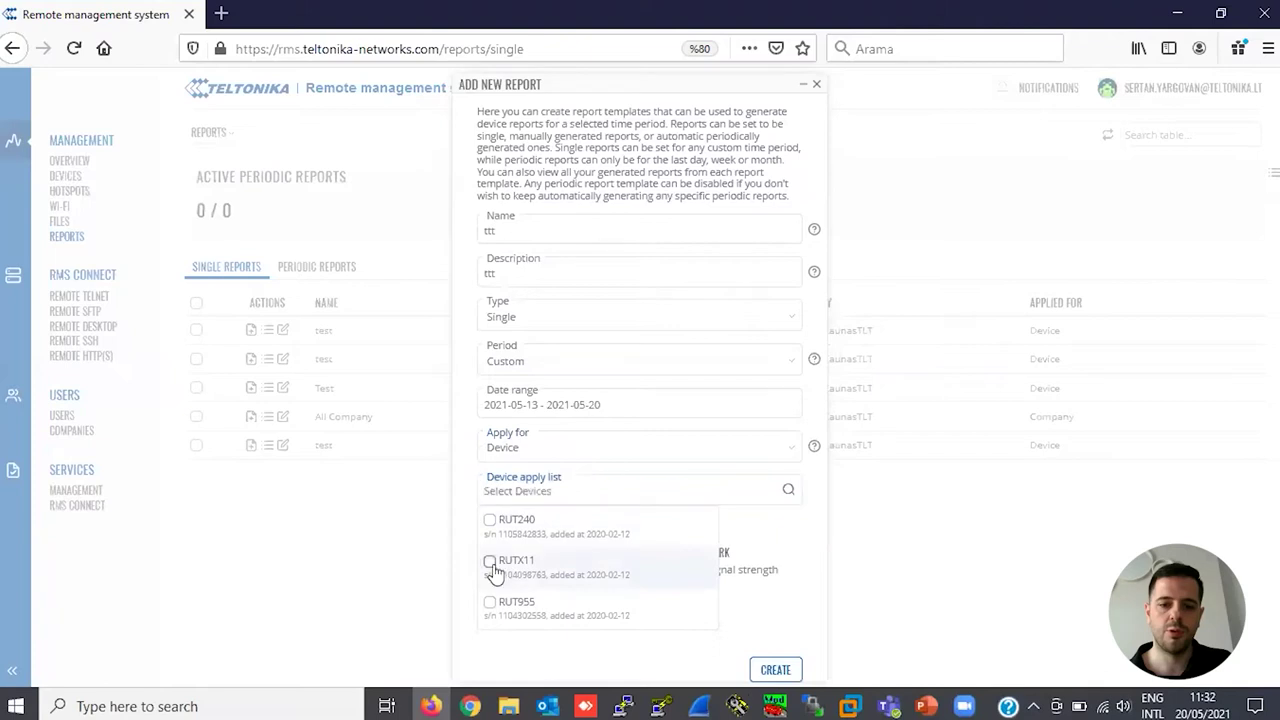
pyautogui.click(775, 669)
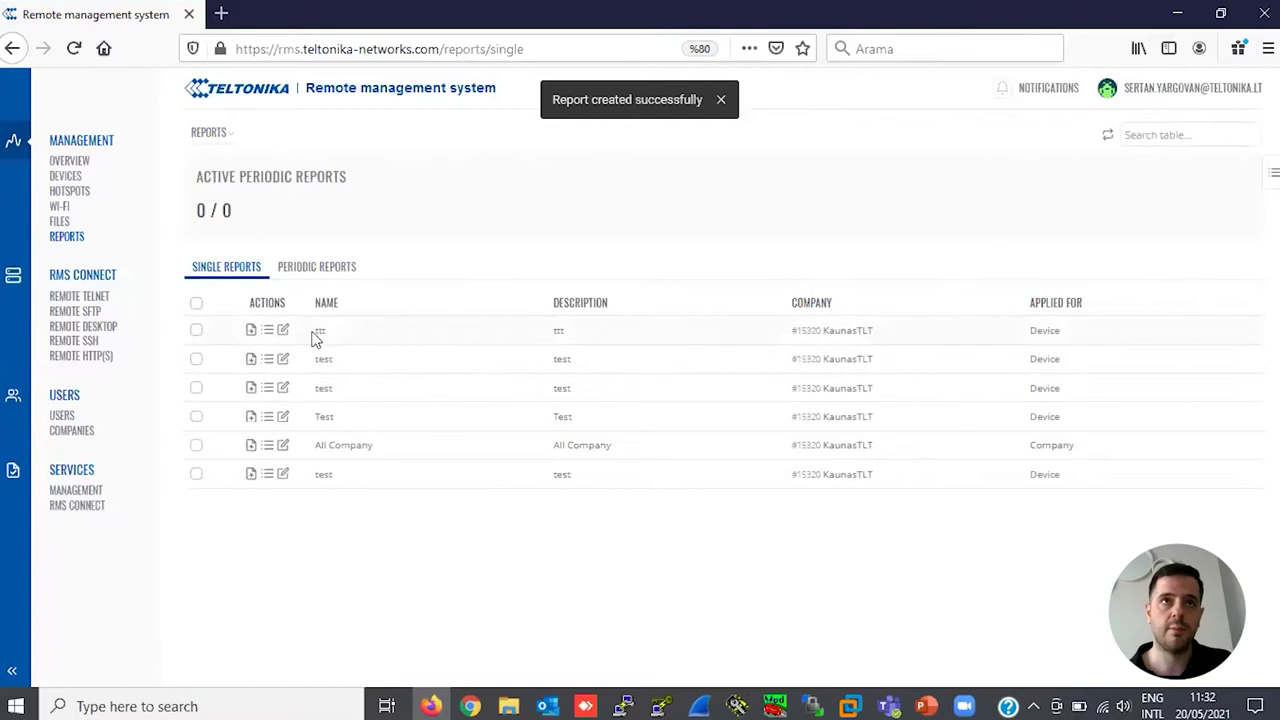
# Generate the ttt report and view its signal, temperature and data usage results.
pyautogui.click(251, 331)
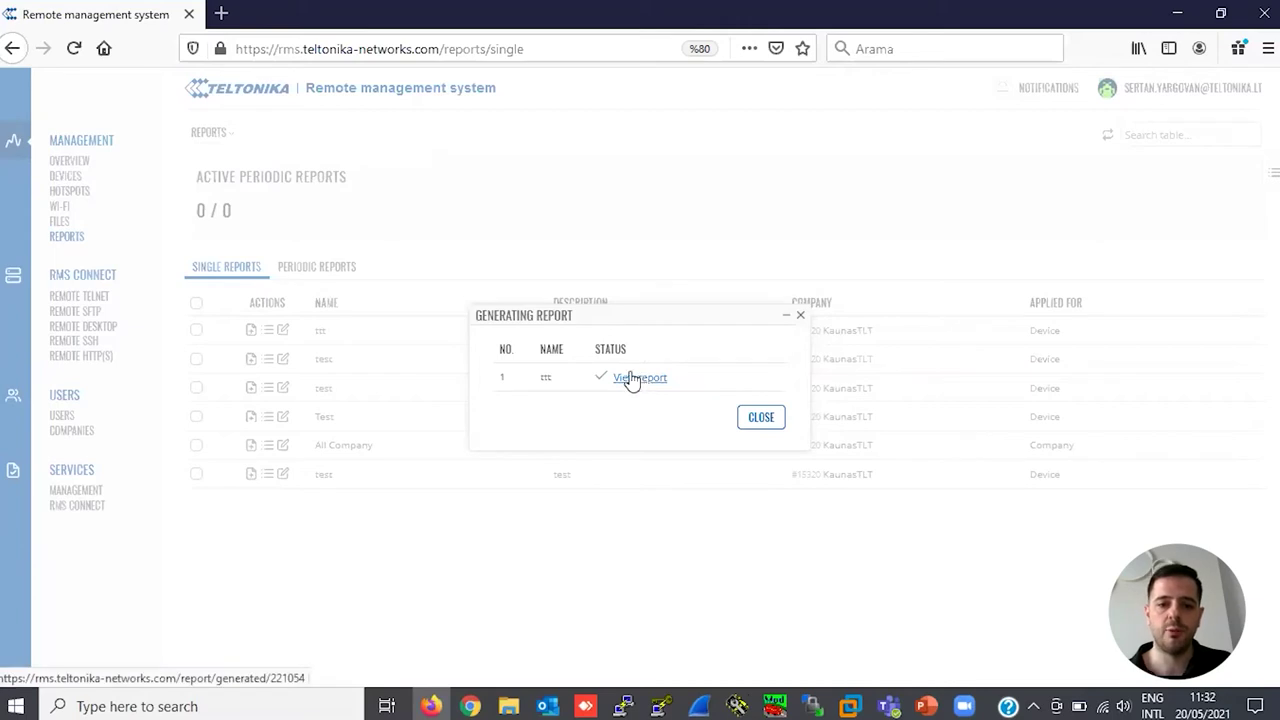
pyautogui.click(632, 378)
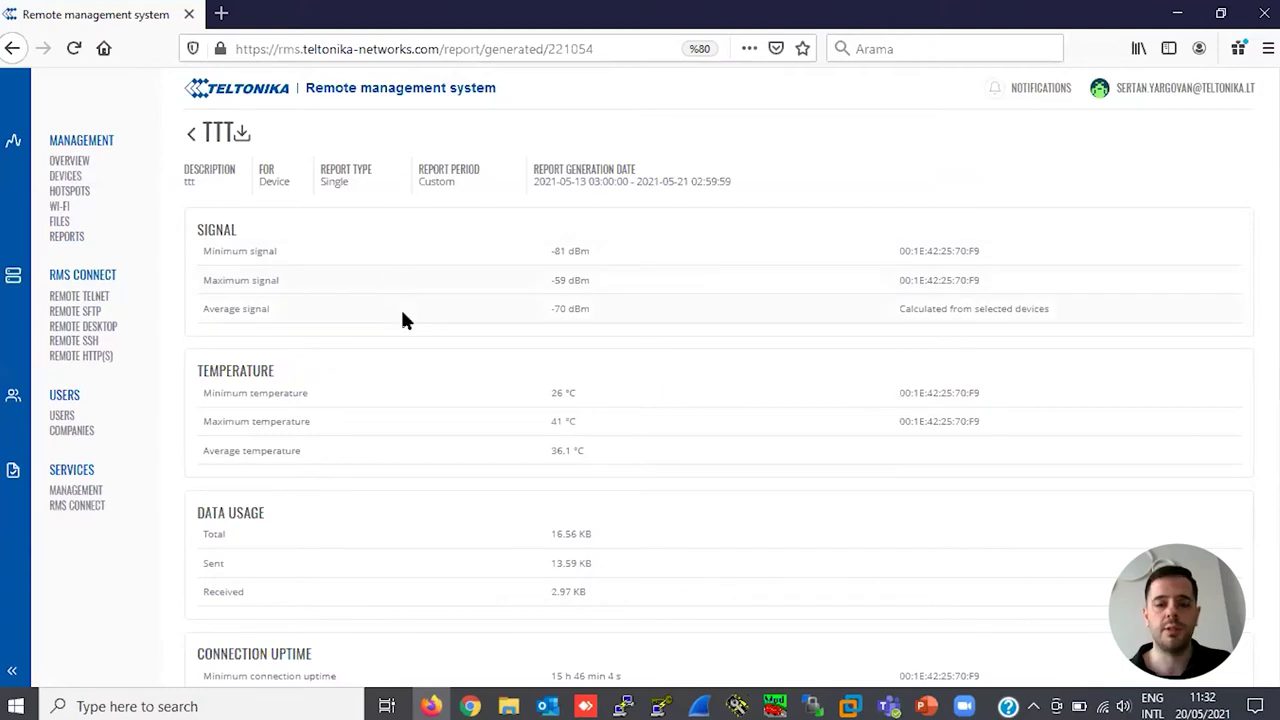
pyautogui.scroll(-1, 405, 320)
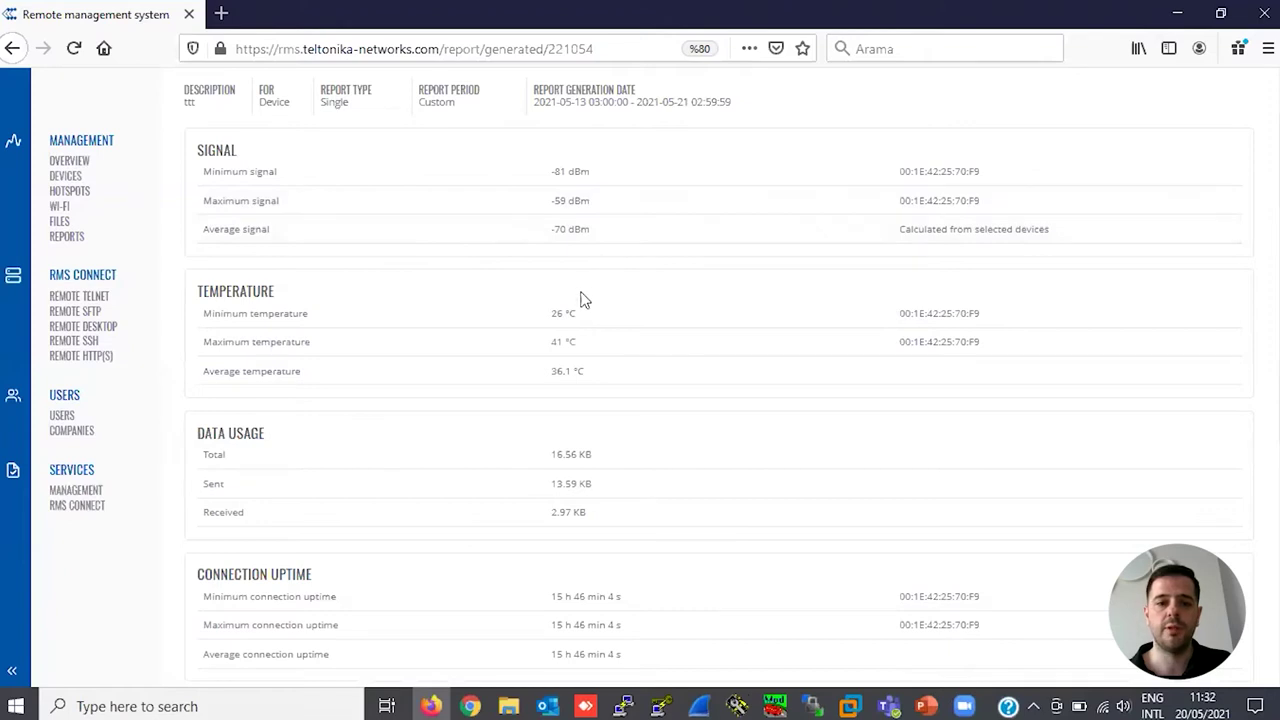
pyautogui.scroll(-1, 583, 297)
pyautogui.scroll(-4, 586, 291)
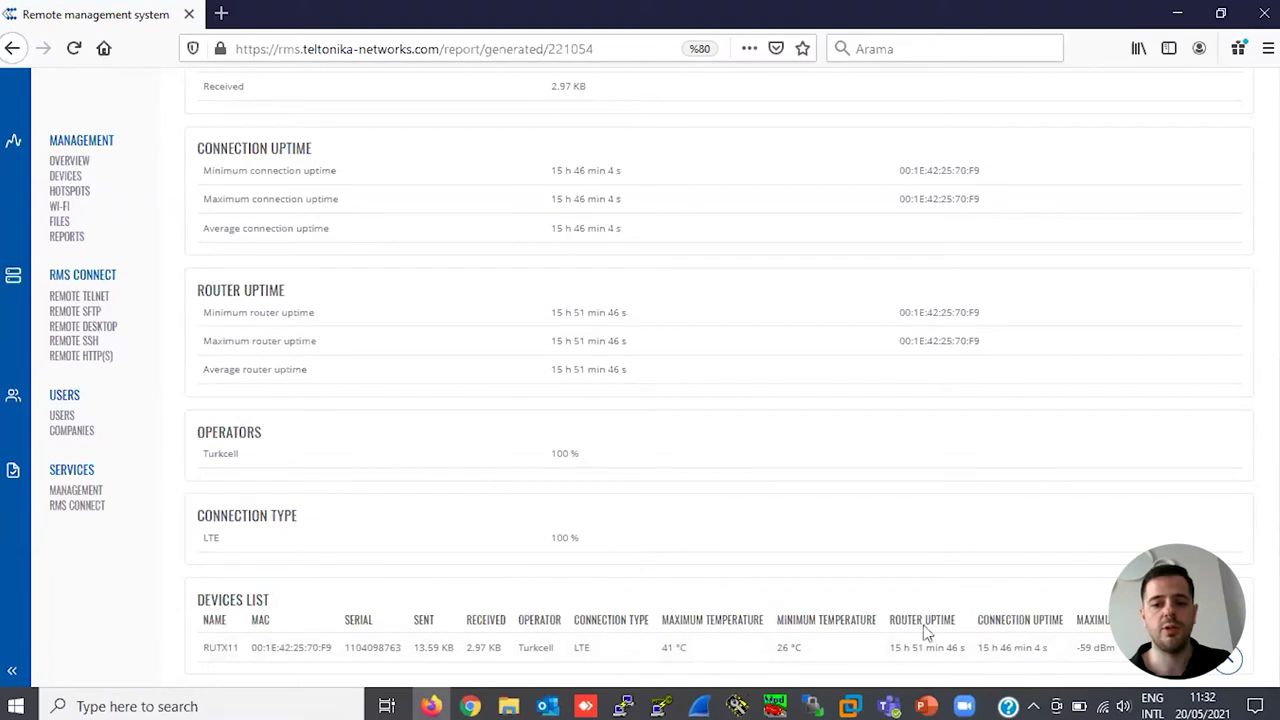
pyautogui.scroll(1, 700, 560)
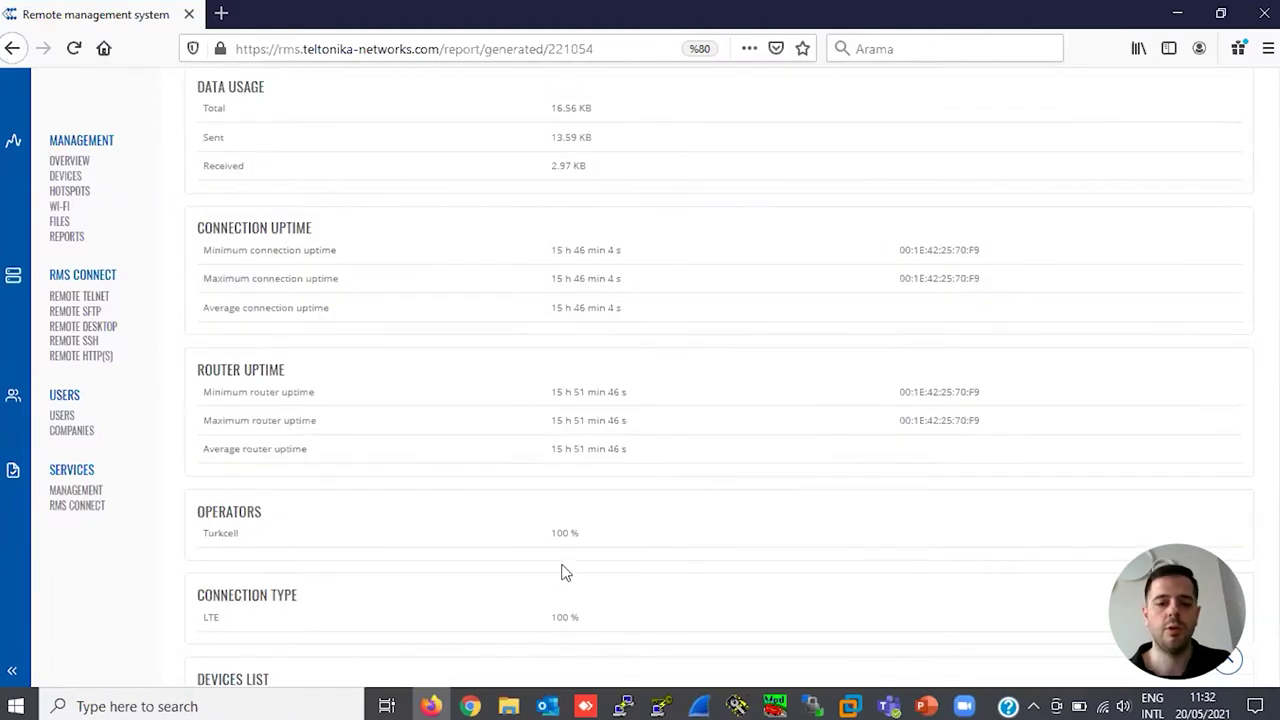
pyautogui.scroll(-1, 563, 572)
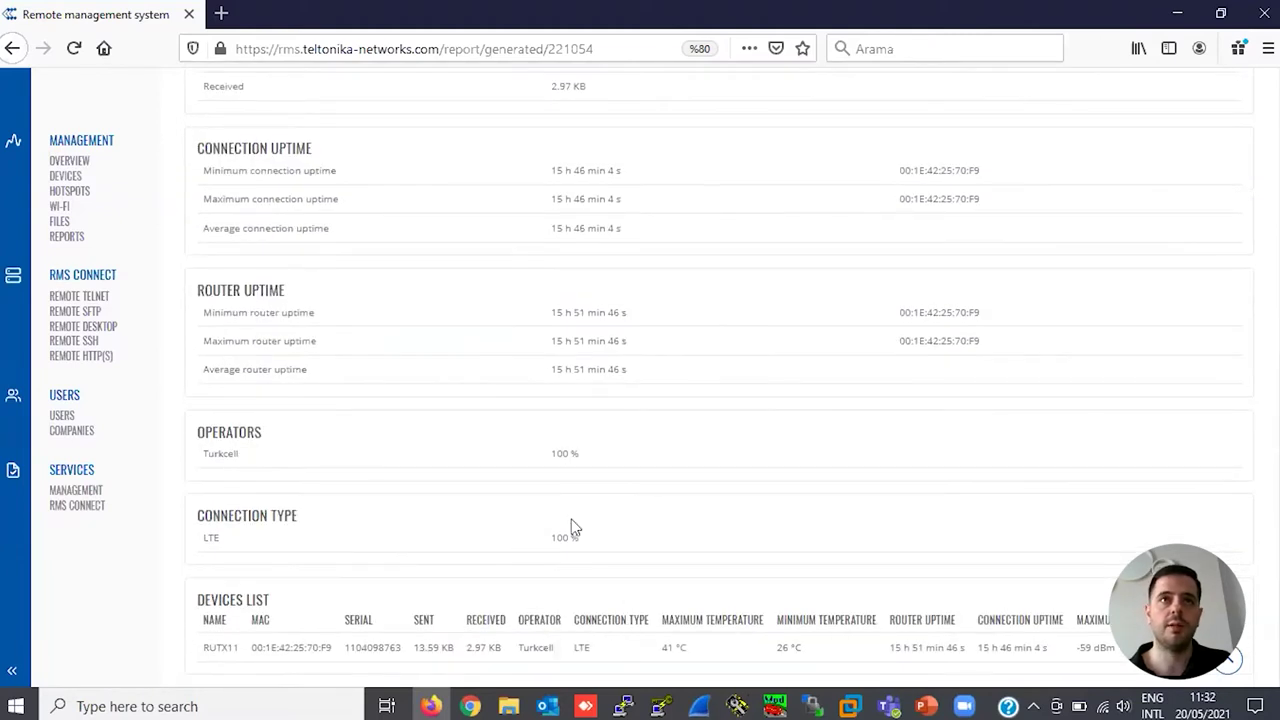
pyautogui.scroll(6, 571, 521)
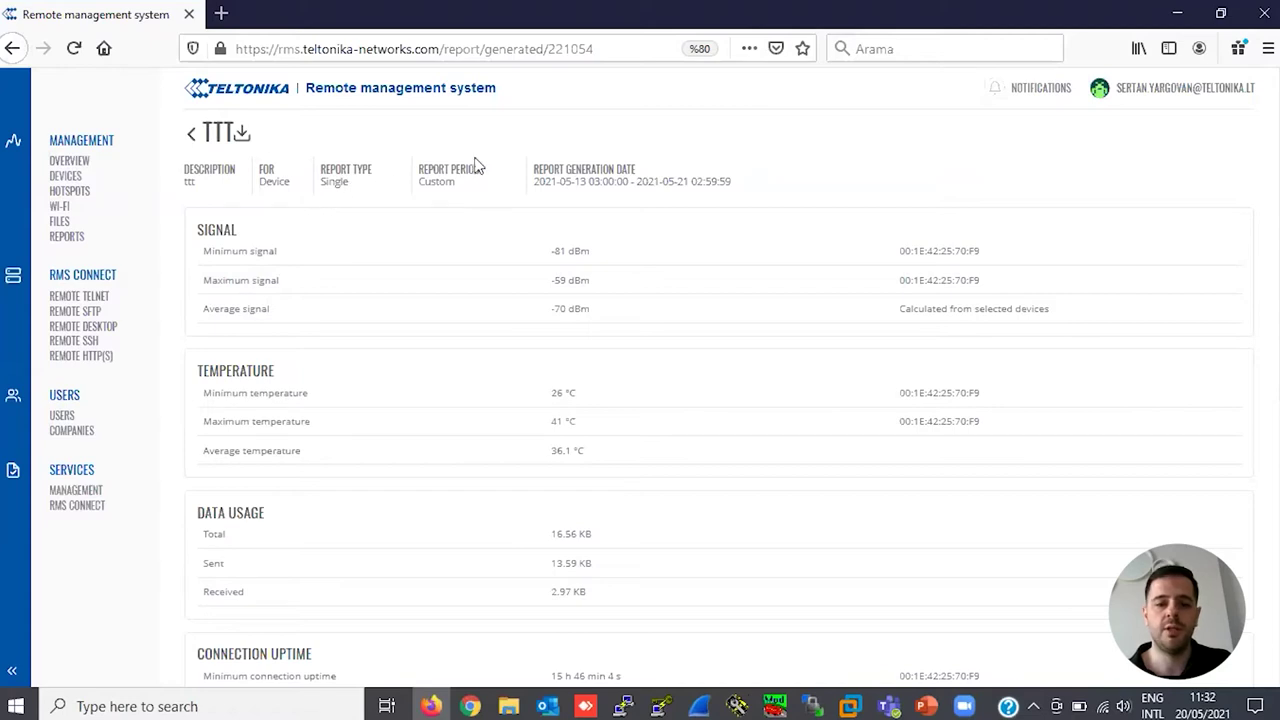
pyautogui.click(244, 136)
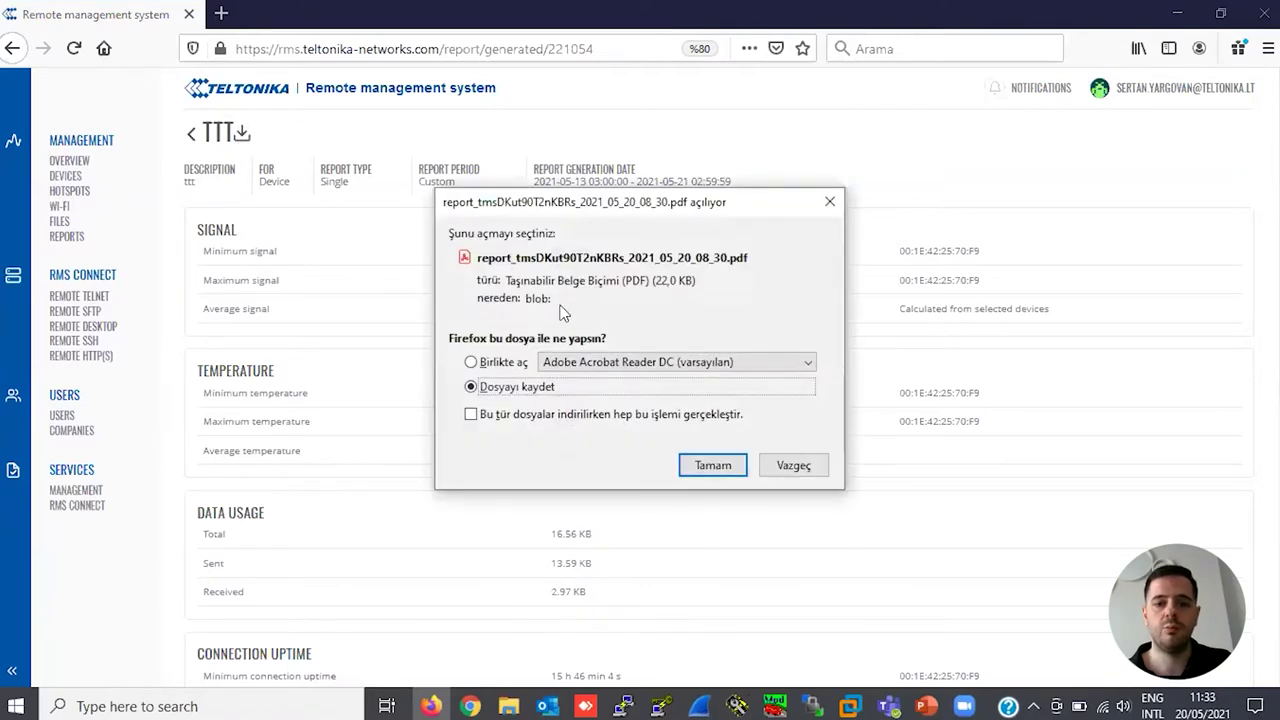
pyautogui.click(797, 466)
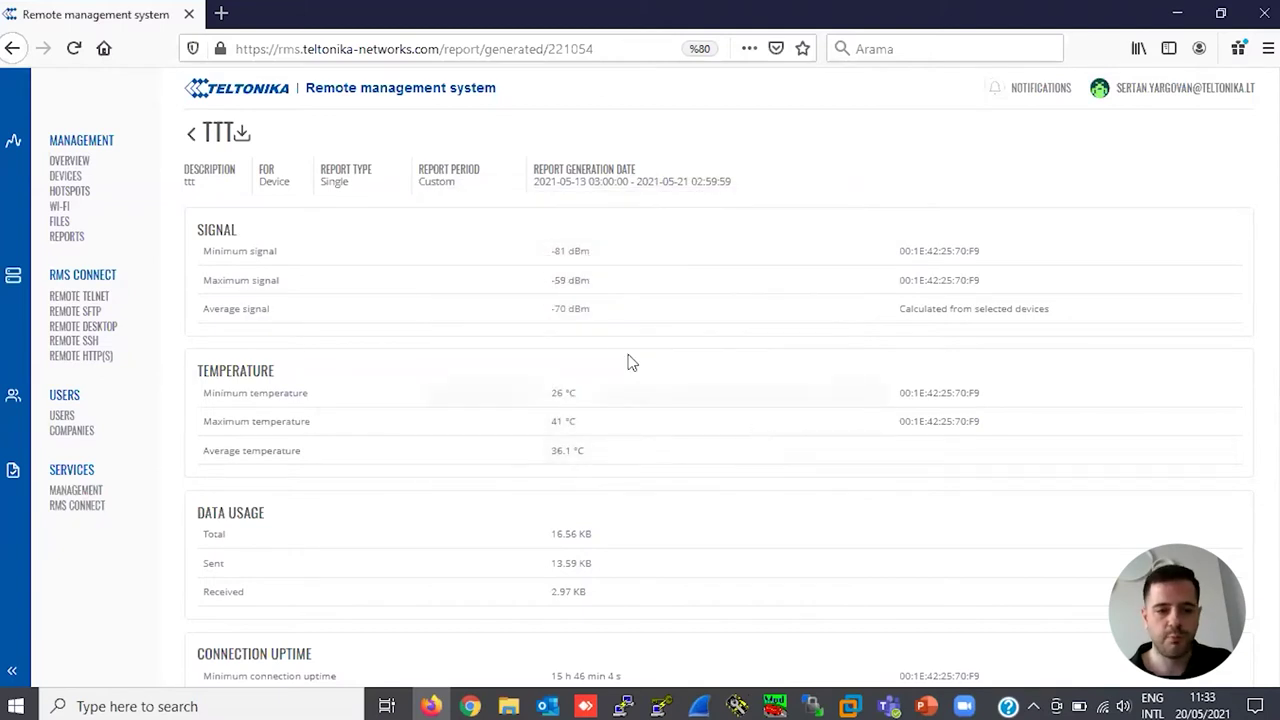
pyautogui.click(78, 162)
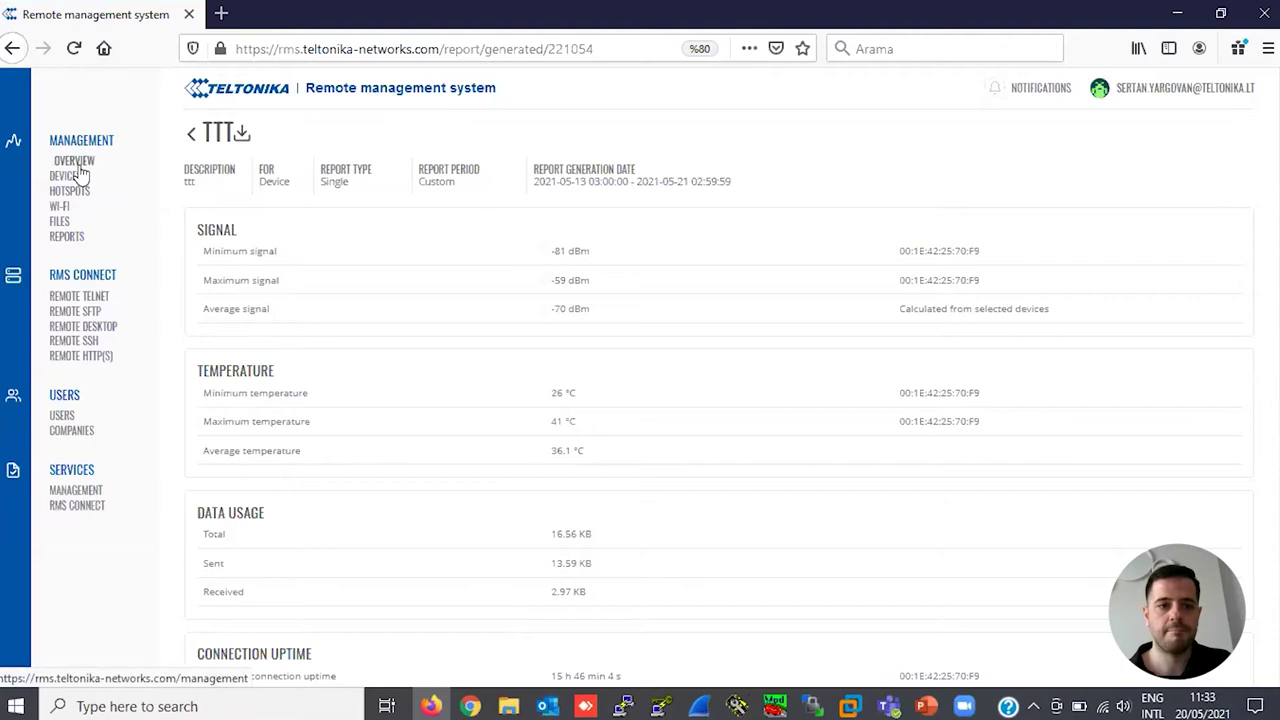
# Minimize Firefox, close the unused Add New Report form, and minimize Chrome to reveal the slide.
pyautogui.click(1177, 13)
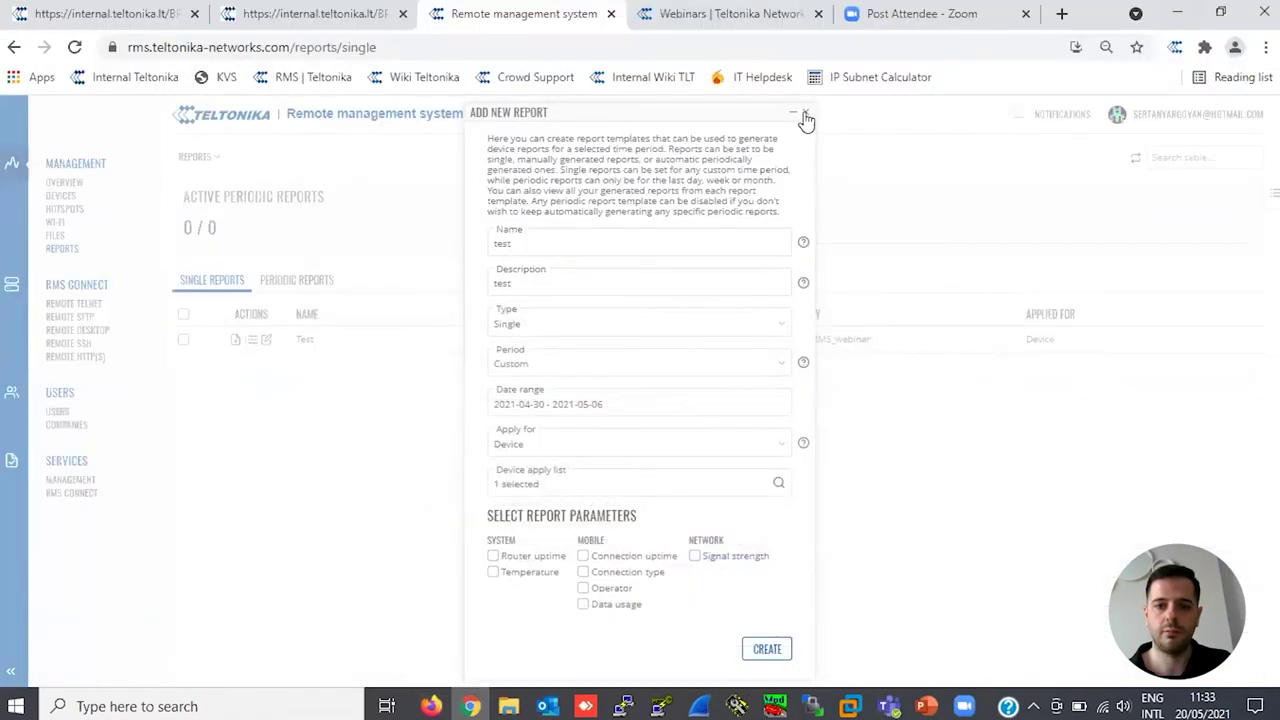
pyautogui.click(806, 116)
pyautogui.click(1177, 12)
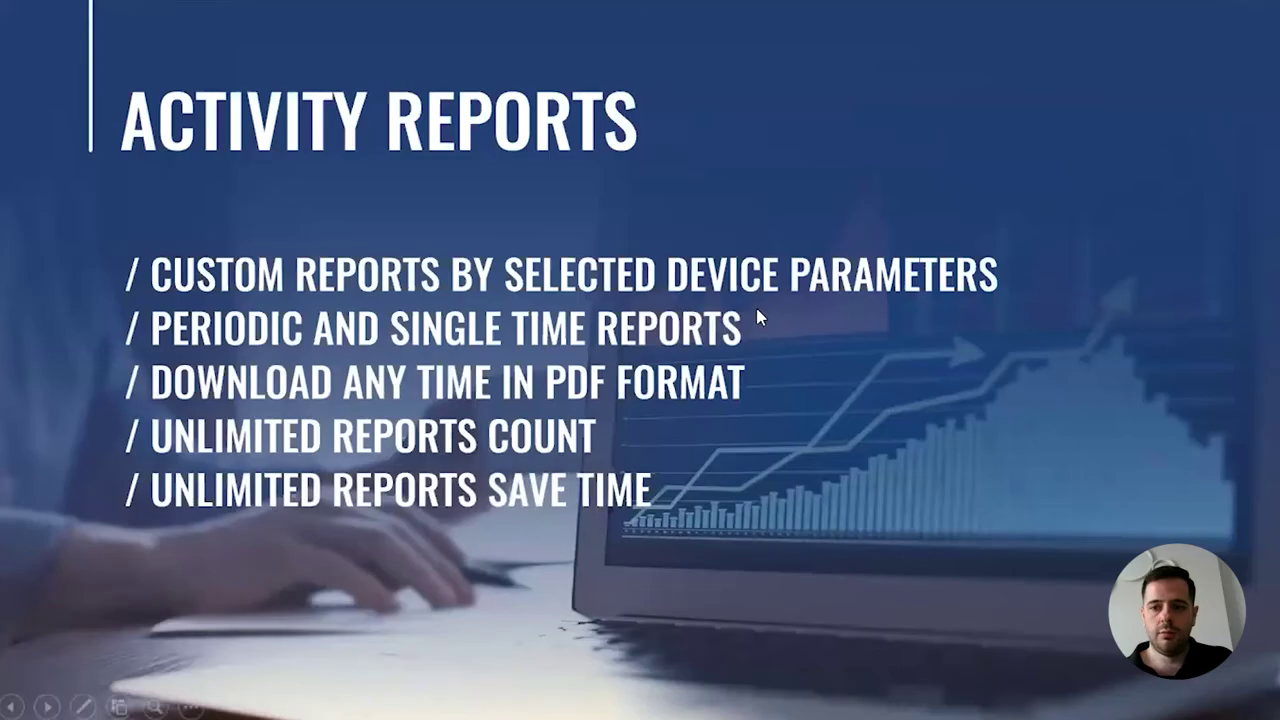
# Advance to the Charts and Historical Data slide, then end the slide show on slide 8.
pyautogui.press('Right')
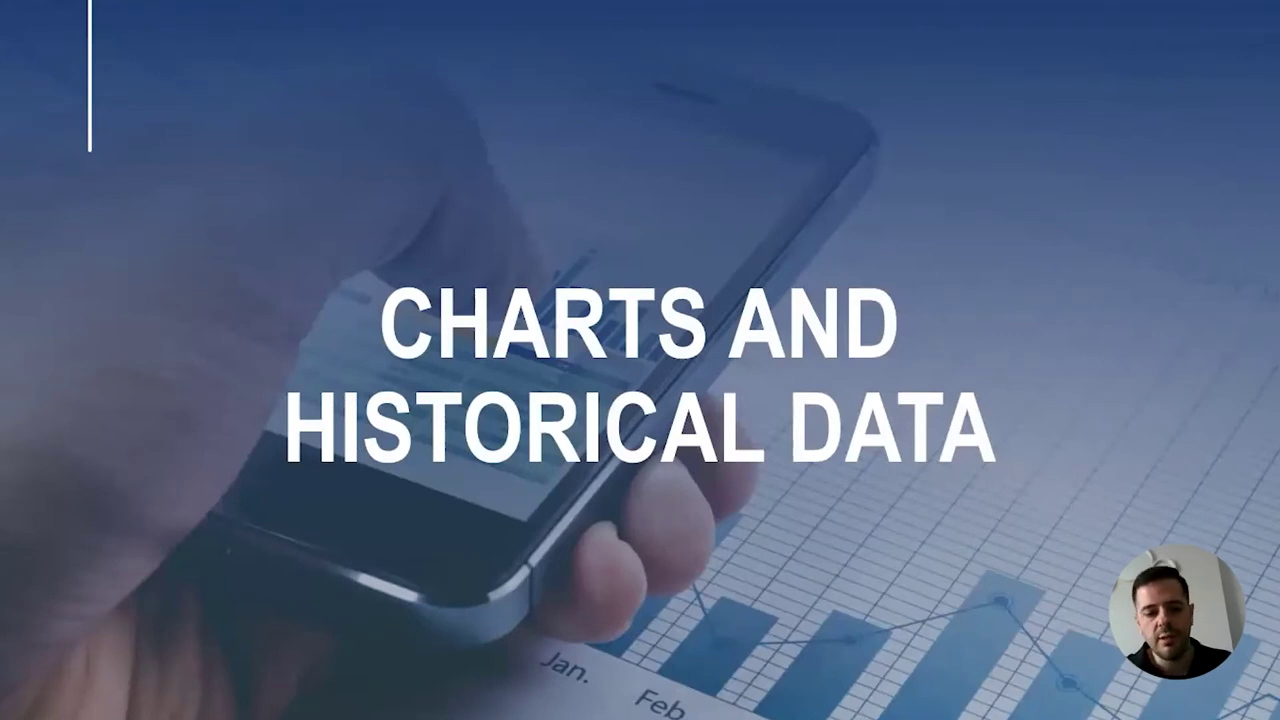
pyautogui.press('Escape')
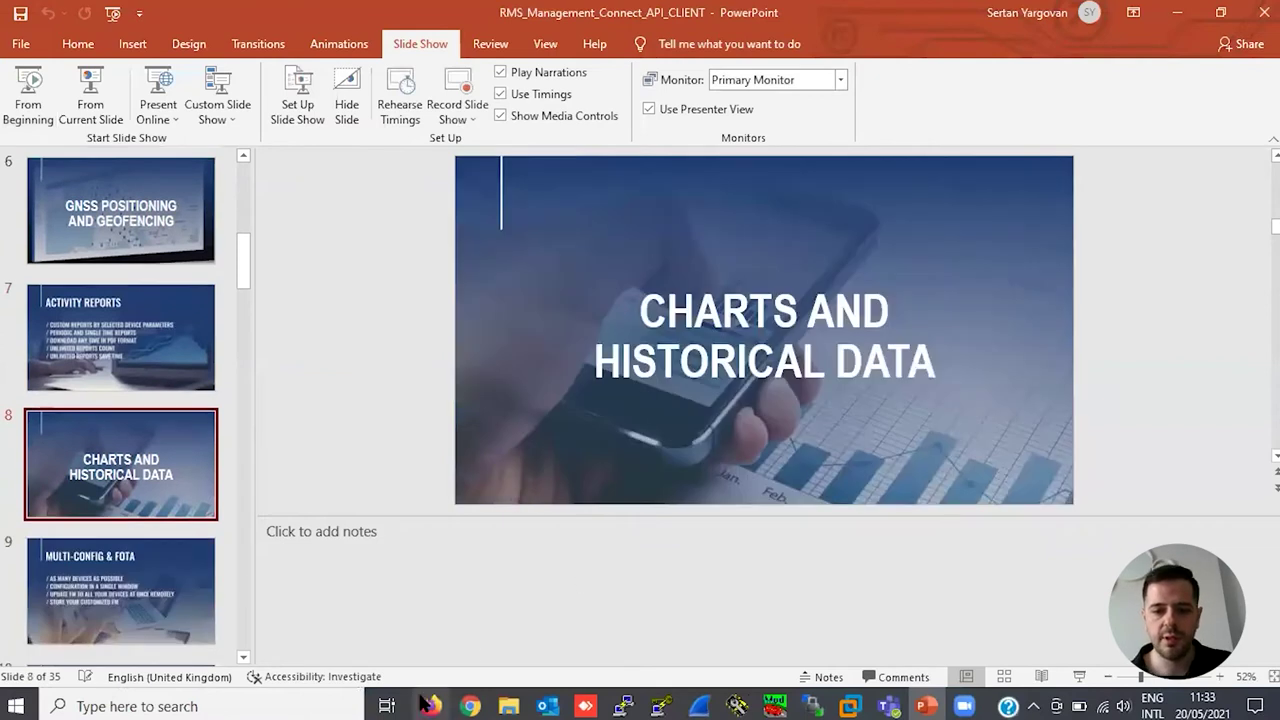
# Show the RMS management overview dashboard, glancing at the devices chart's metrics list.
pyautogui.click(470, 706)
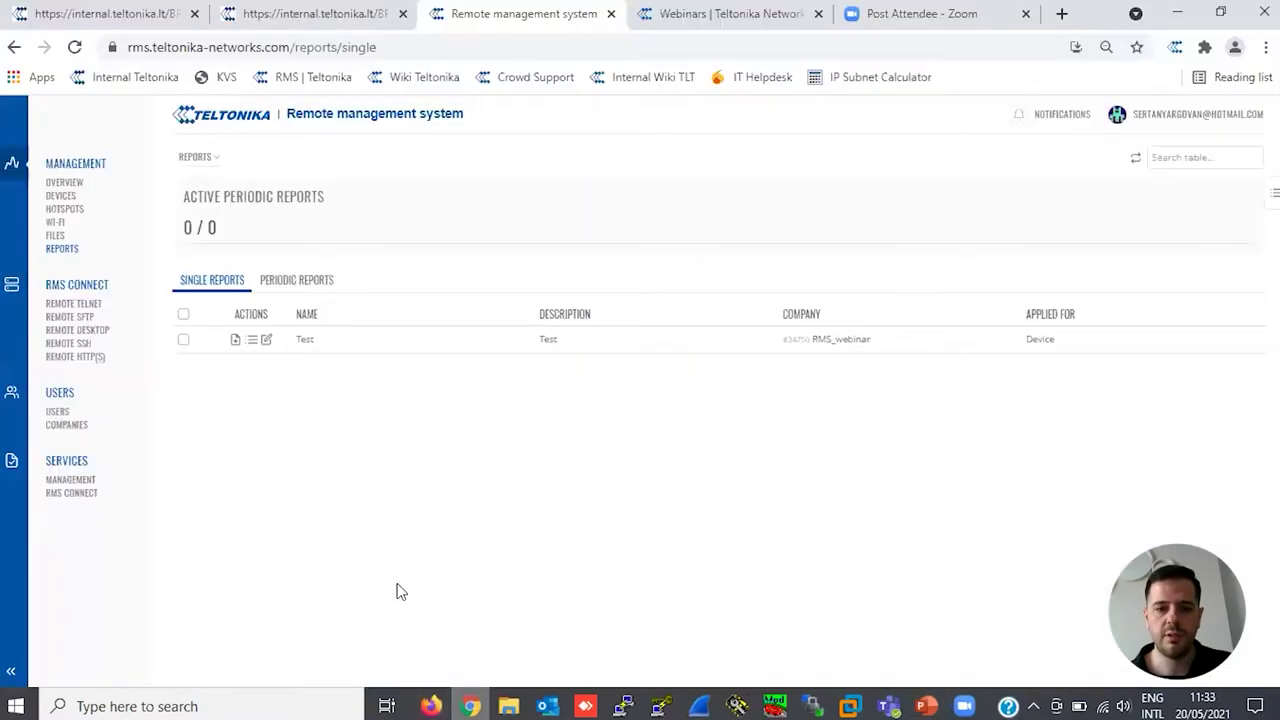
pyautogui.click(85, 184)
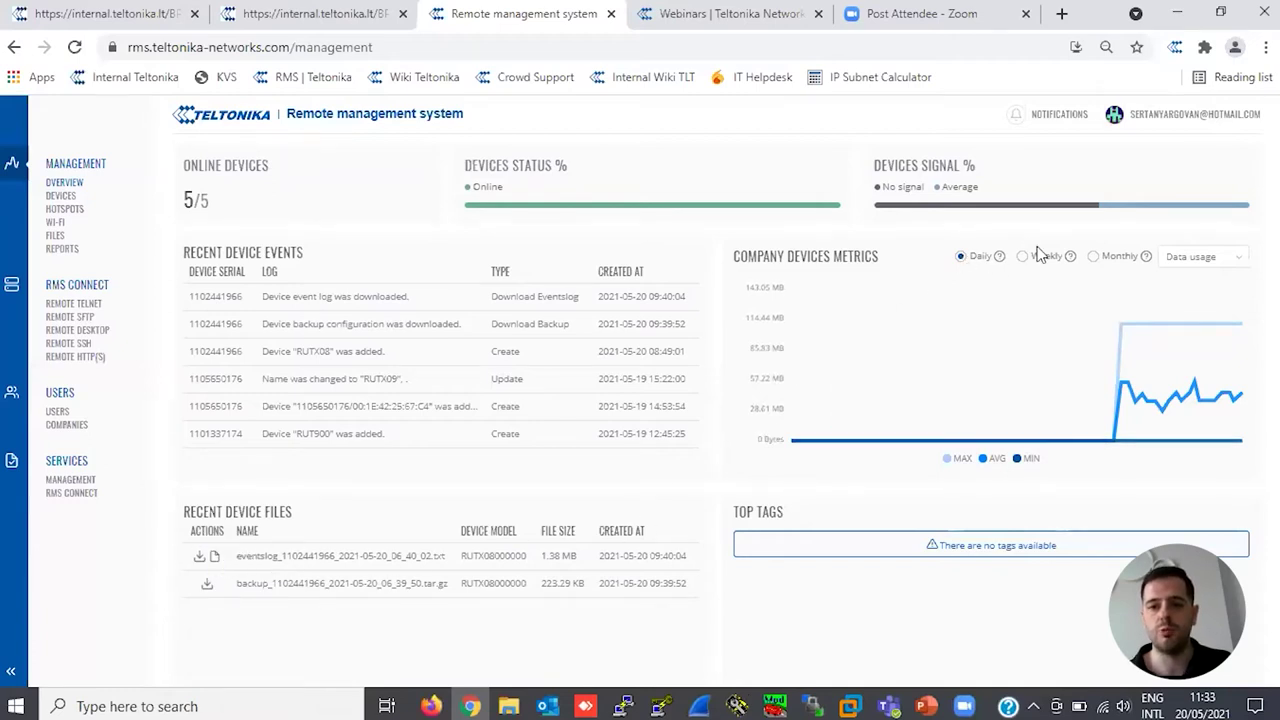
pyautogui.click(1190, 257)
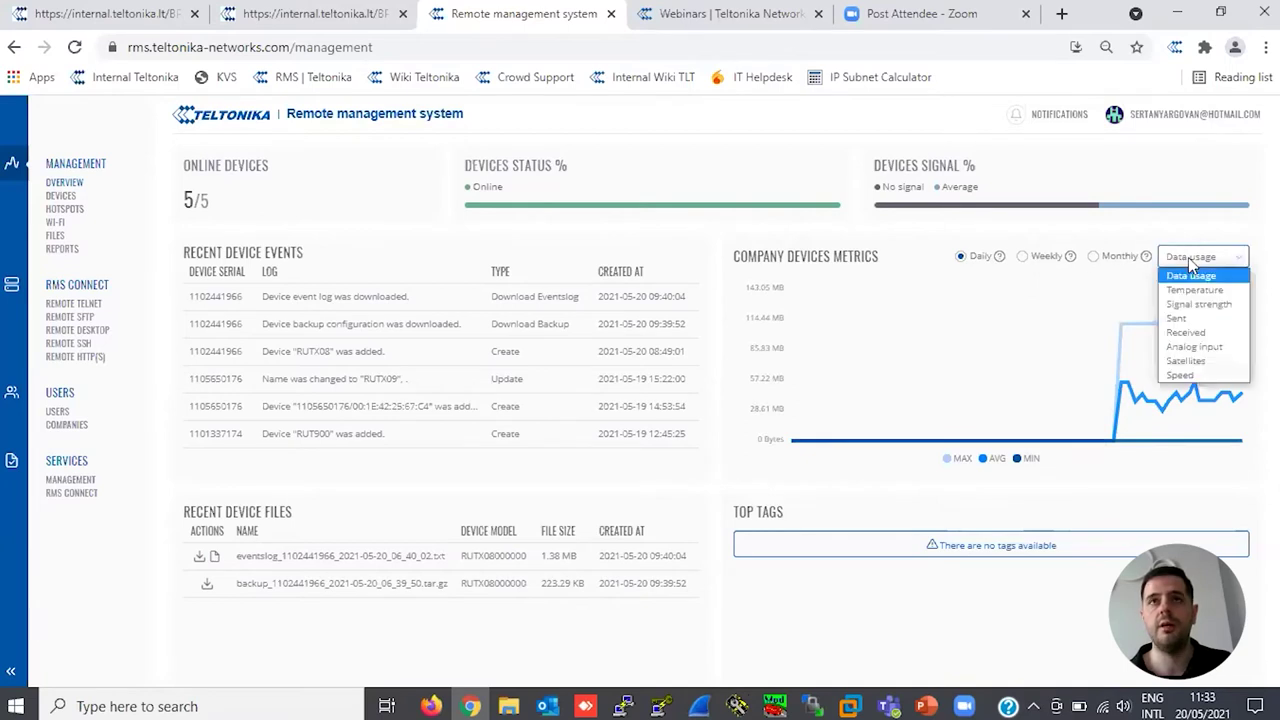
pyautogui.click(857, 478)
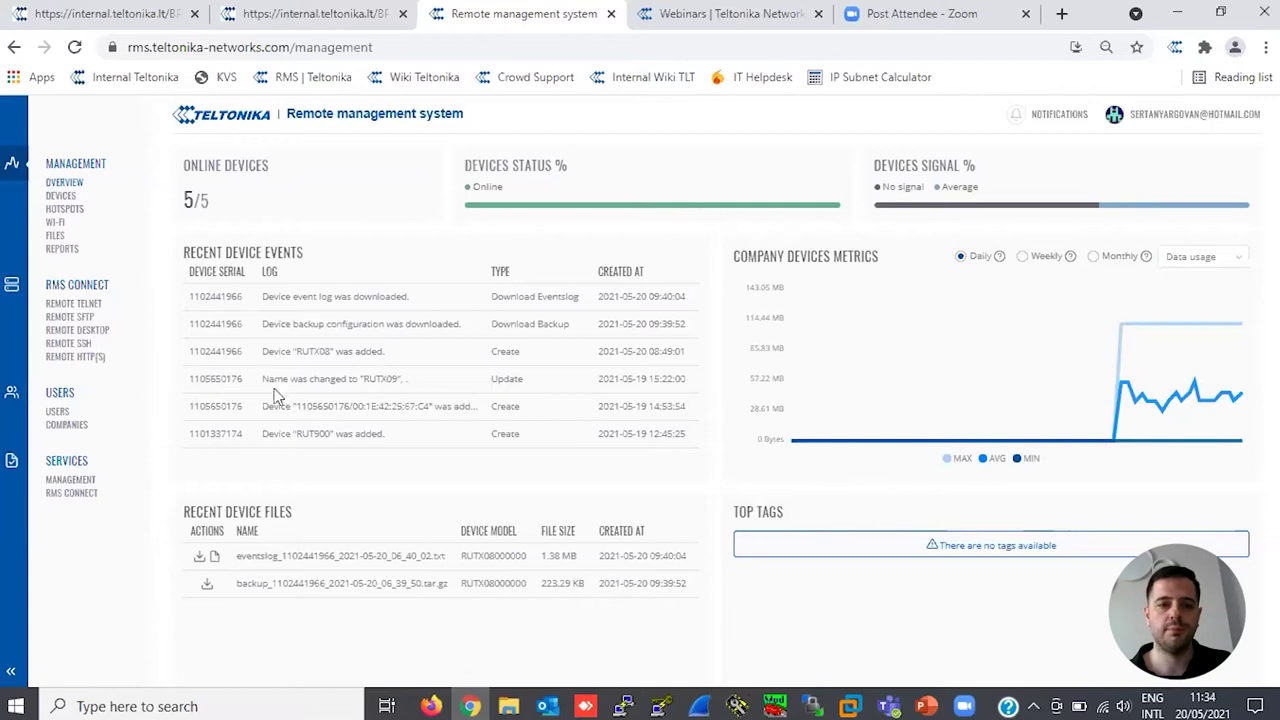
pyautogui.click(66, 183)
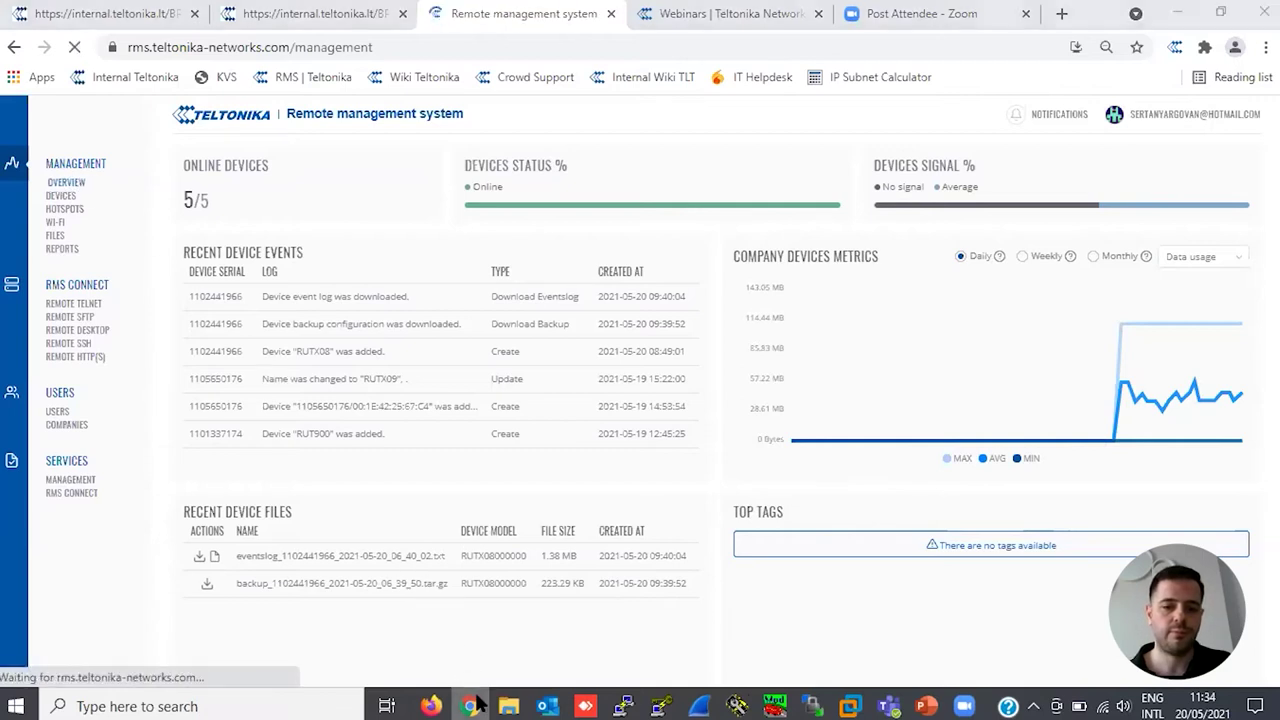
# Resume the slide show from the current slide and advance to the Multi-Config & FOTA slide.
pyautogui.click(476, 705)
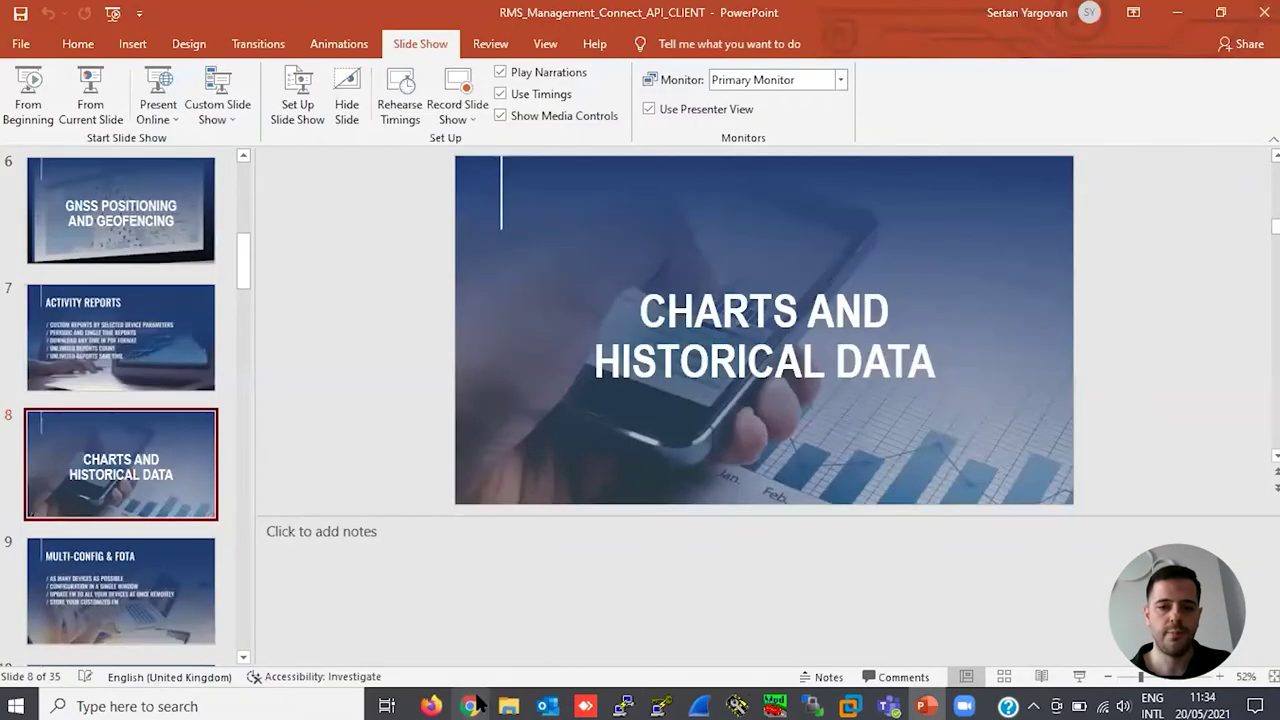
pyautogui.click(98, 104)
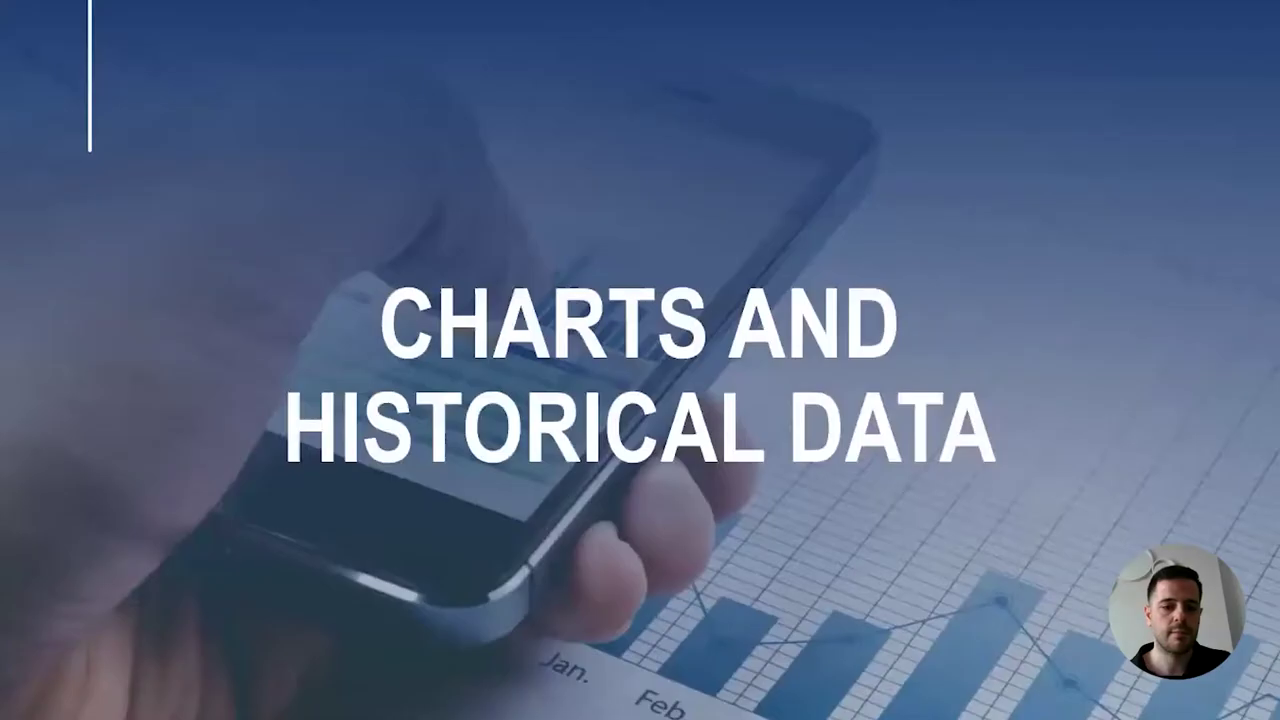
pyautogui.press('Right')
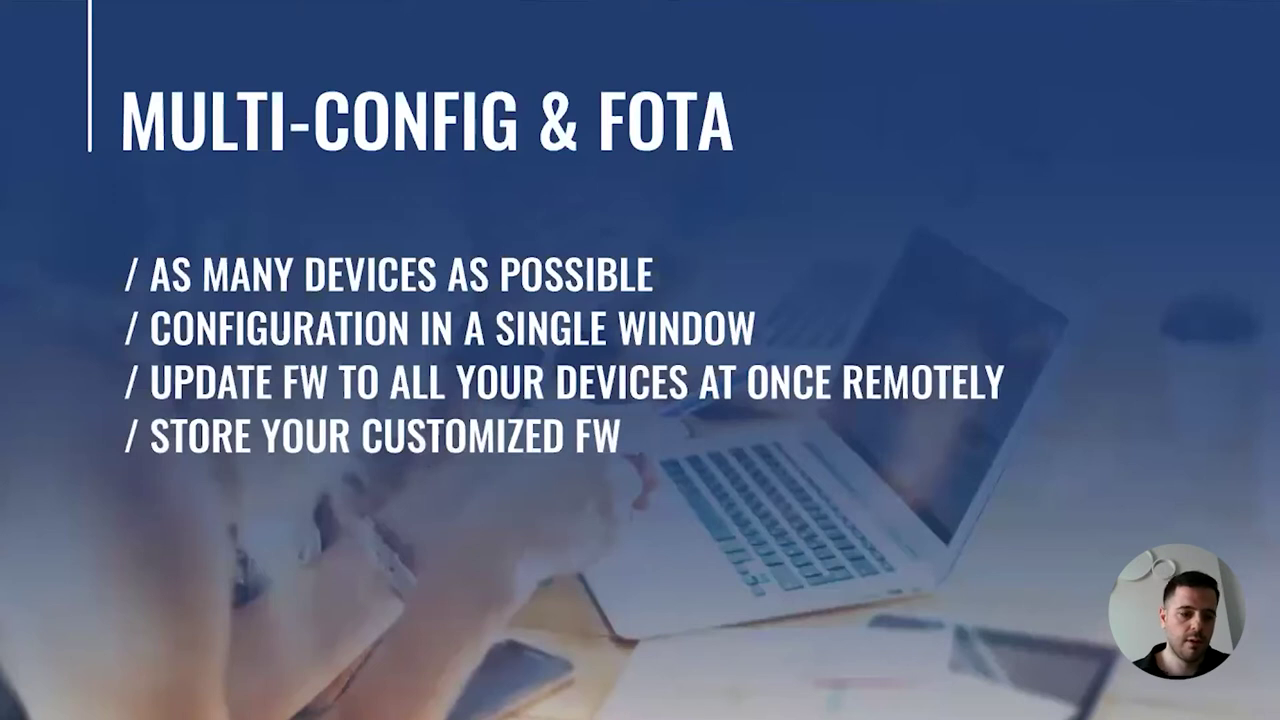
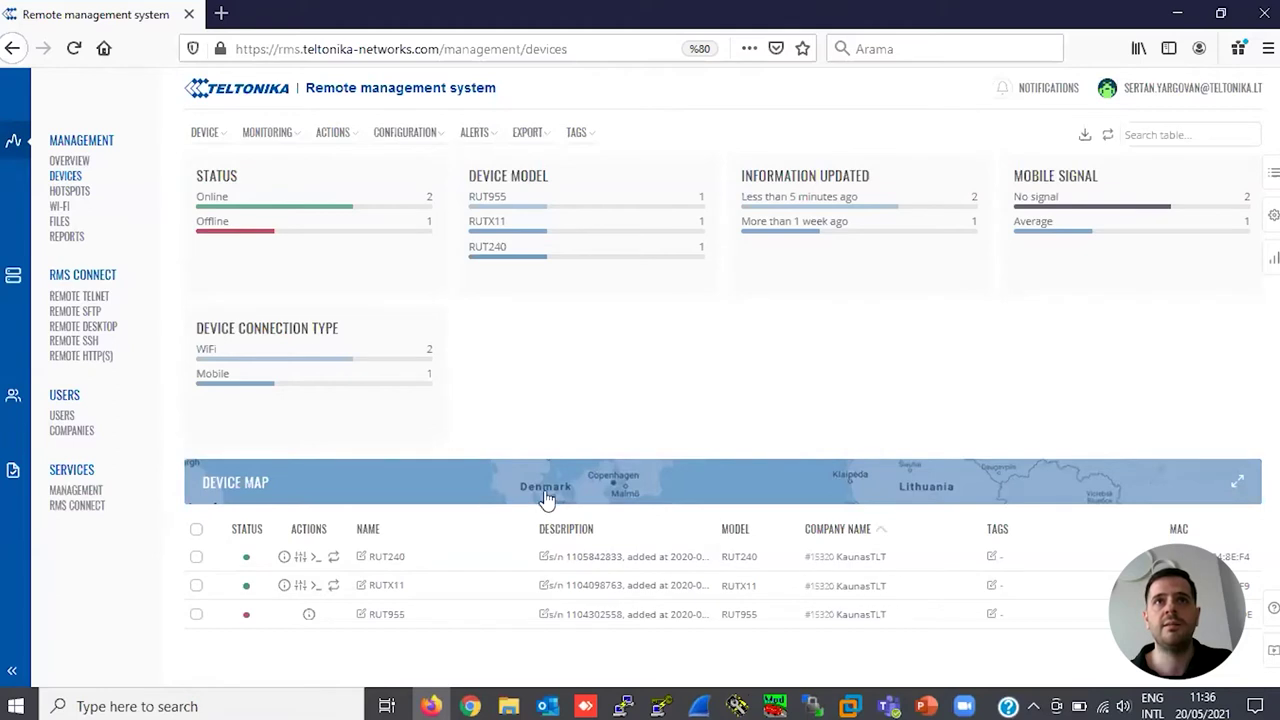
# Select only the RUTX11 router in the device list and bring up the CONFIGURATION menu.
pyautogui.click(196, 531)
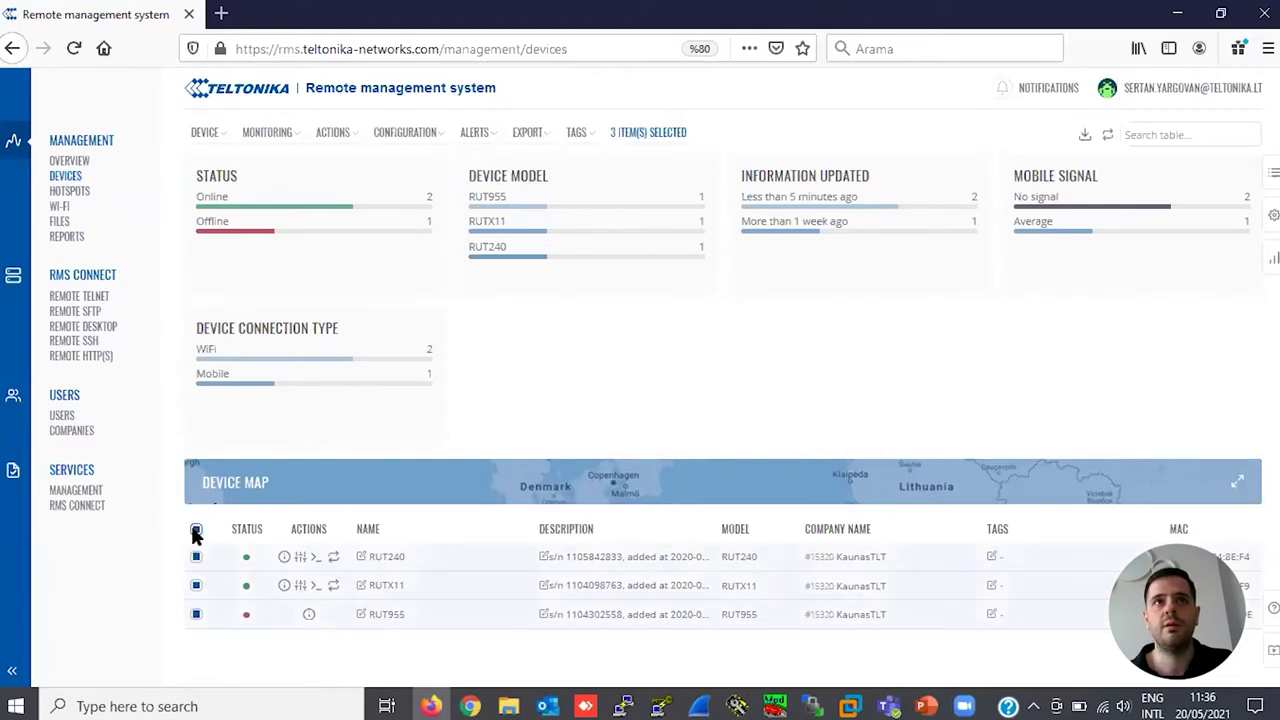
pyautogui.click(196, 531)
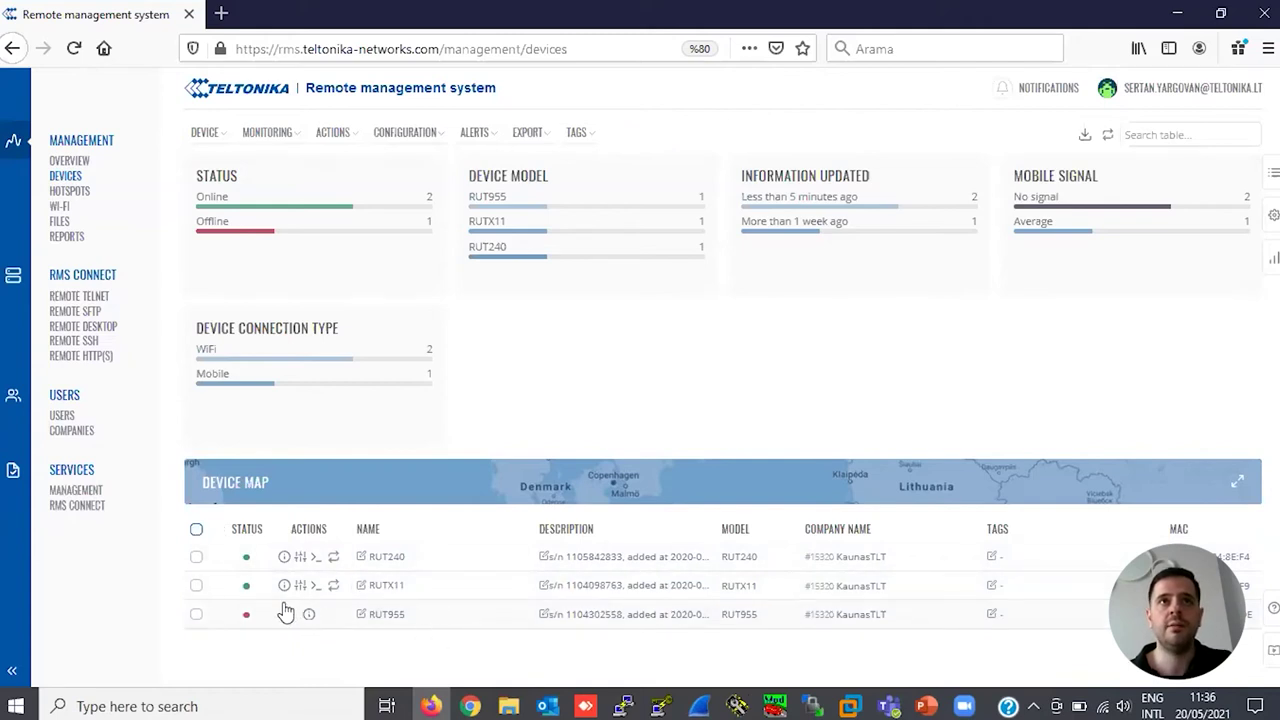
pyautogui.click(196, 586)
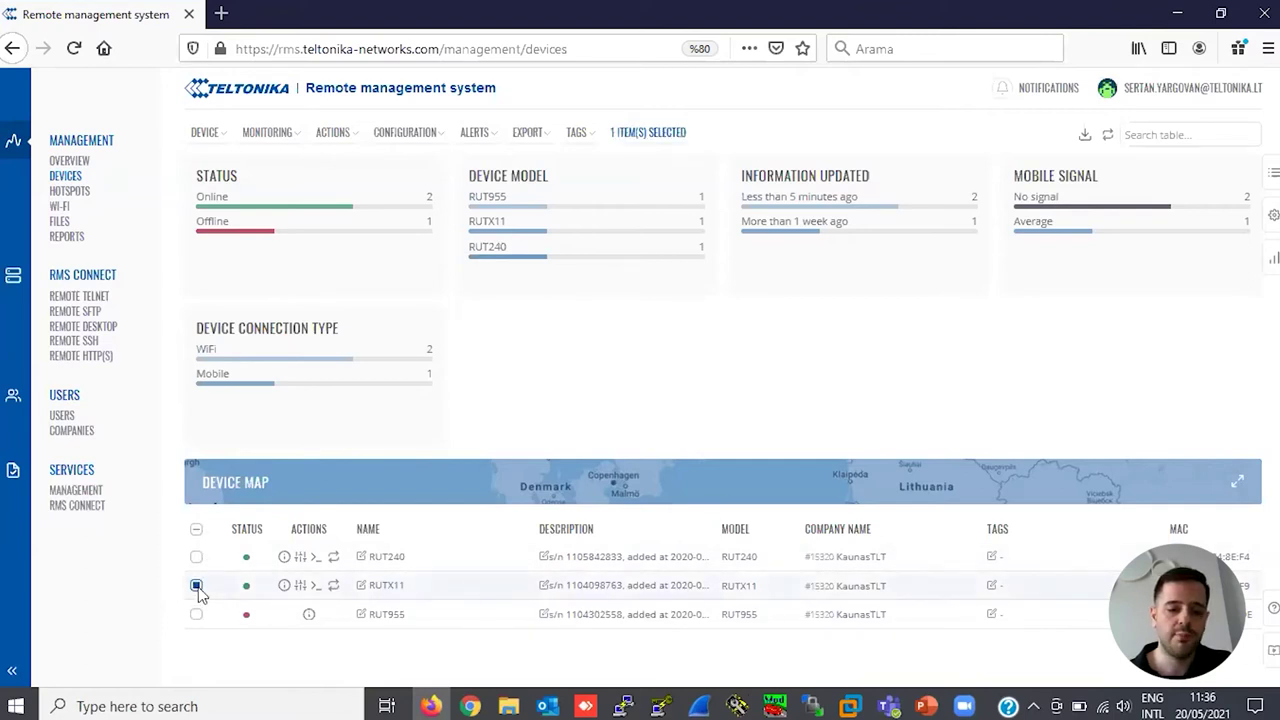
pyautogui.click(410, 134)
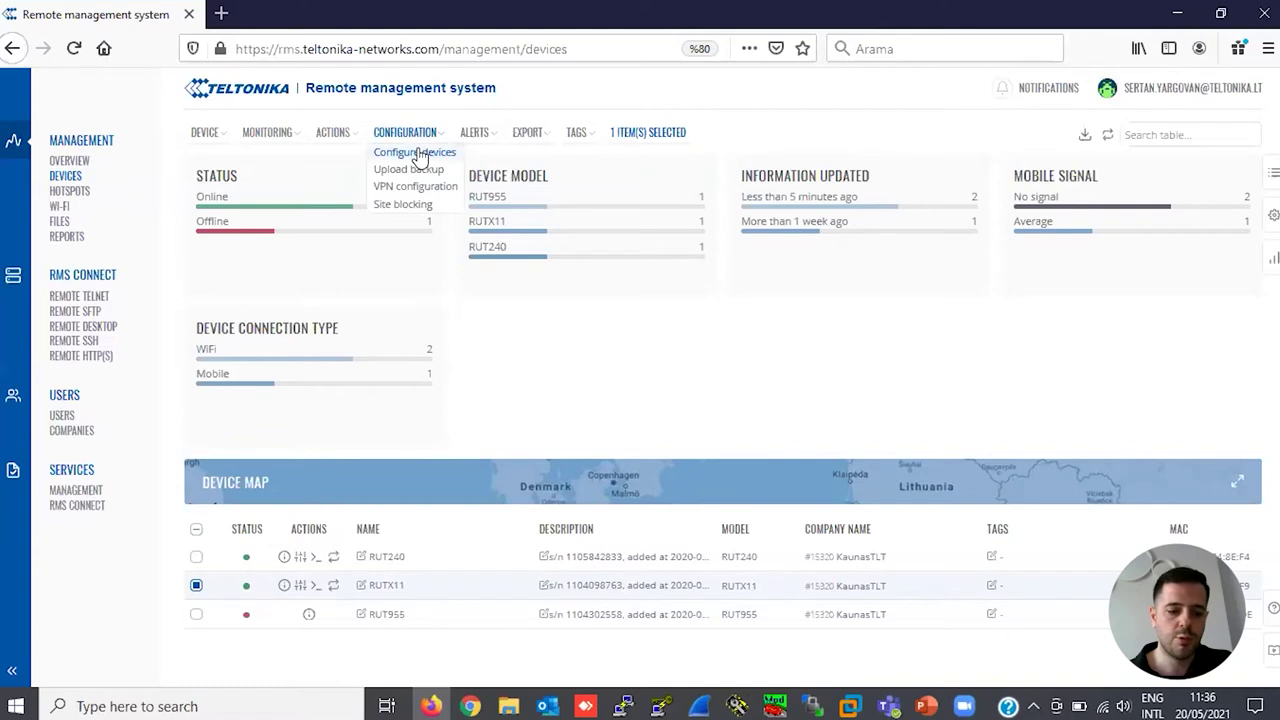
# Start configuring RUTX11 with SIM 1 in Mobile Configuration, then move to the SIM switch section.
pyautogui.click(419, 155)
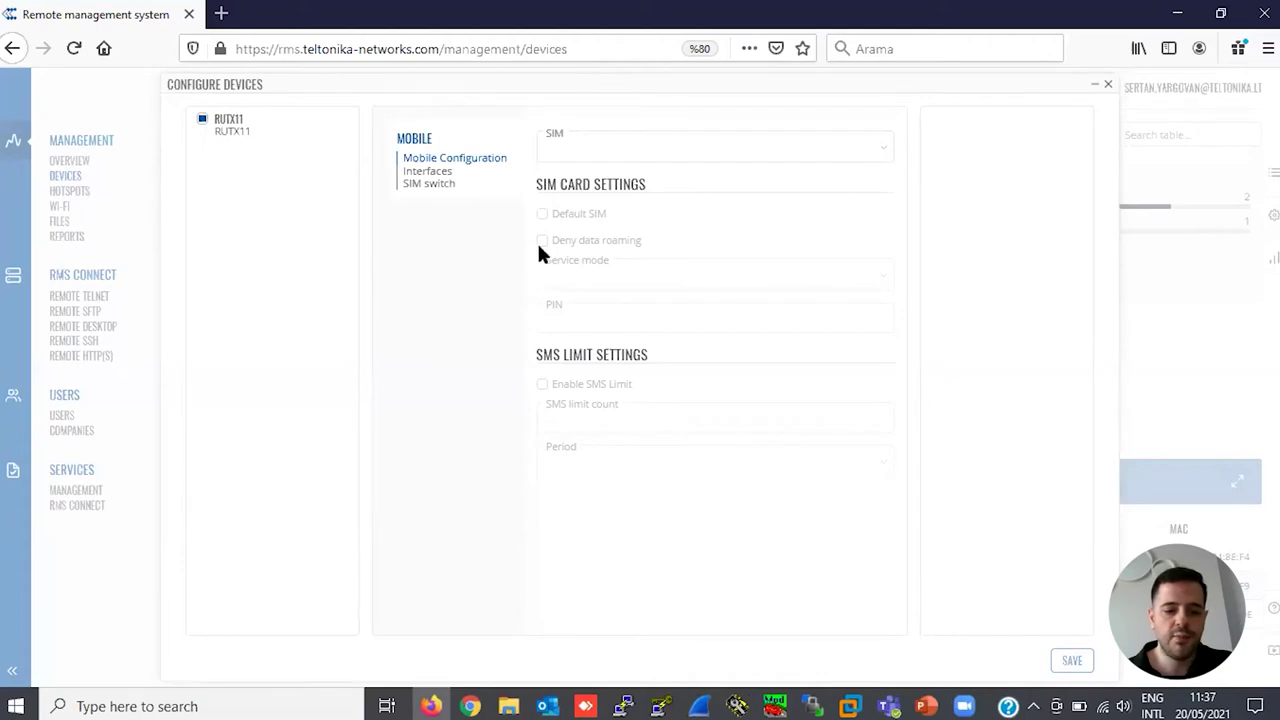
pyautogui.click(585, 157)
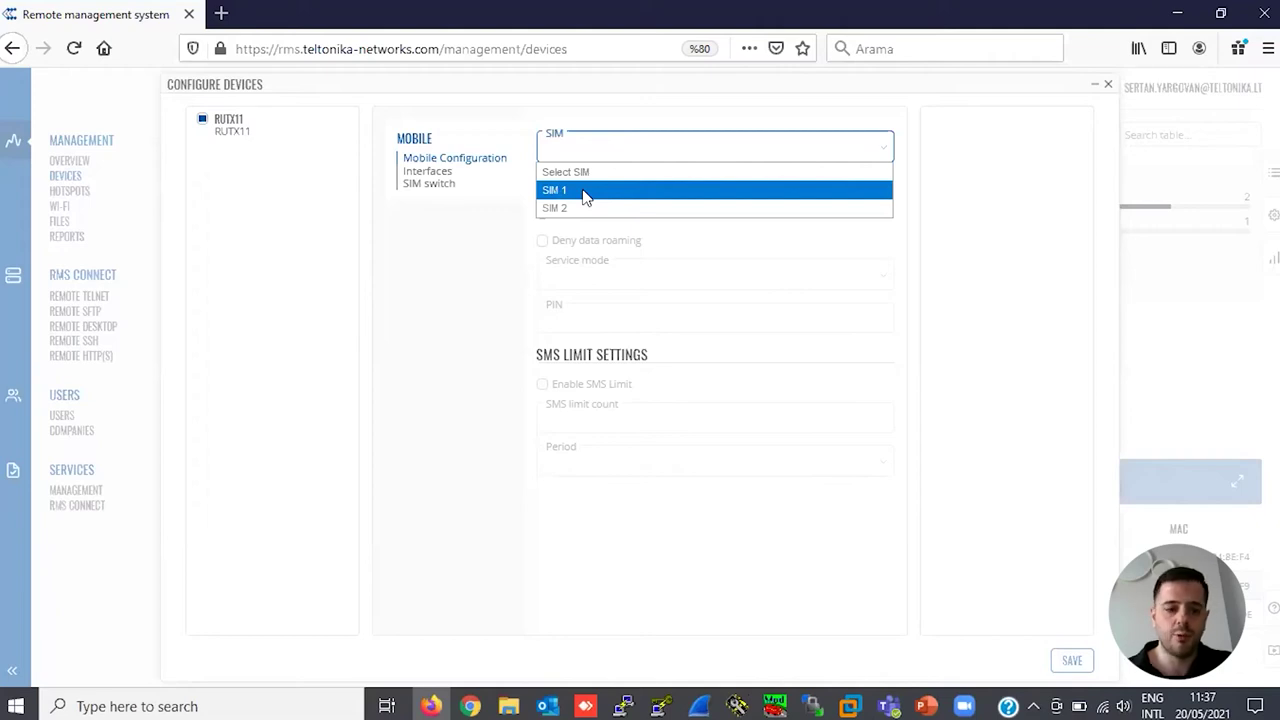
pyautogui.click(587, 193)
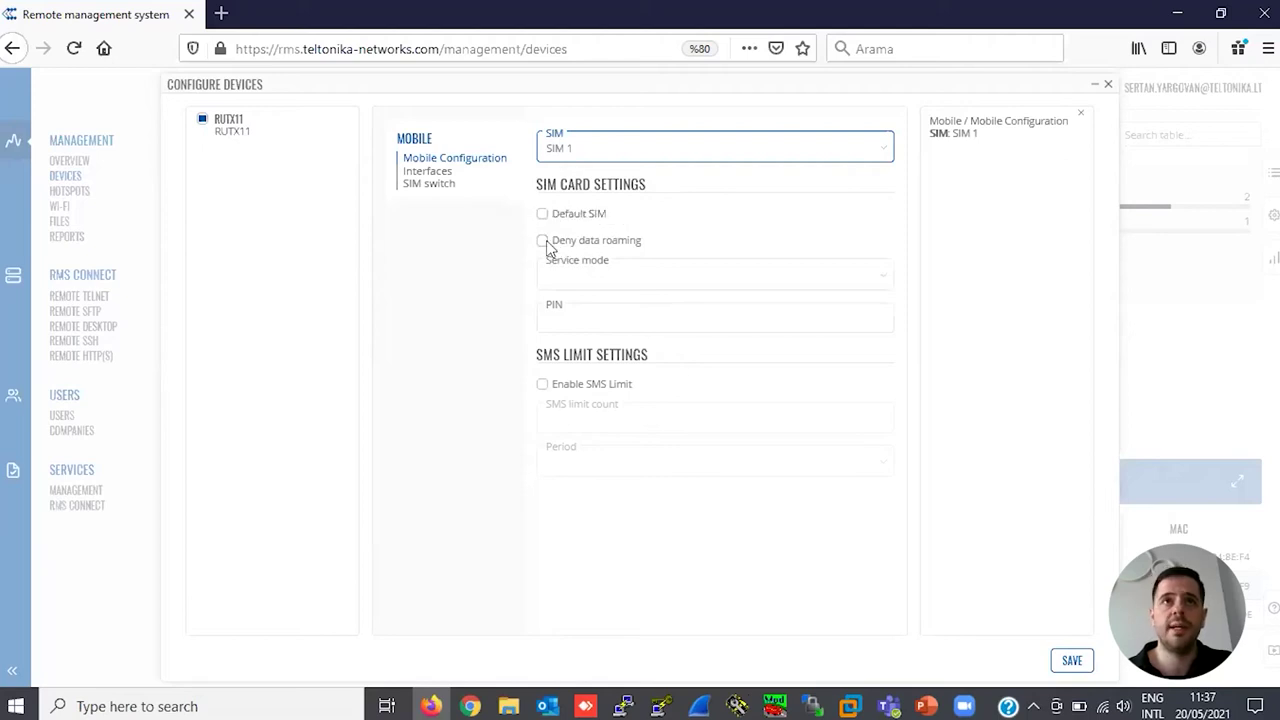
pyautogui.click(605, 271)
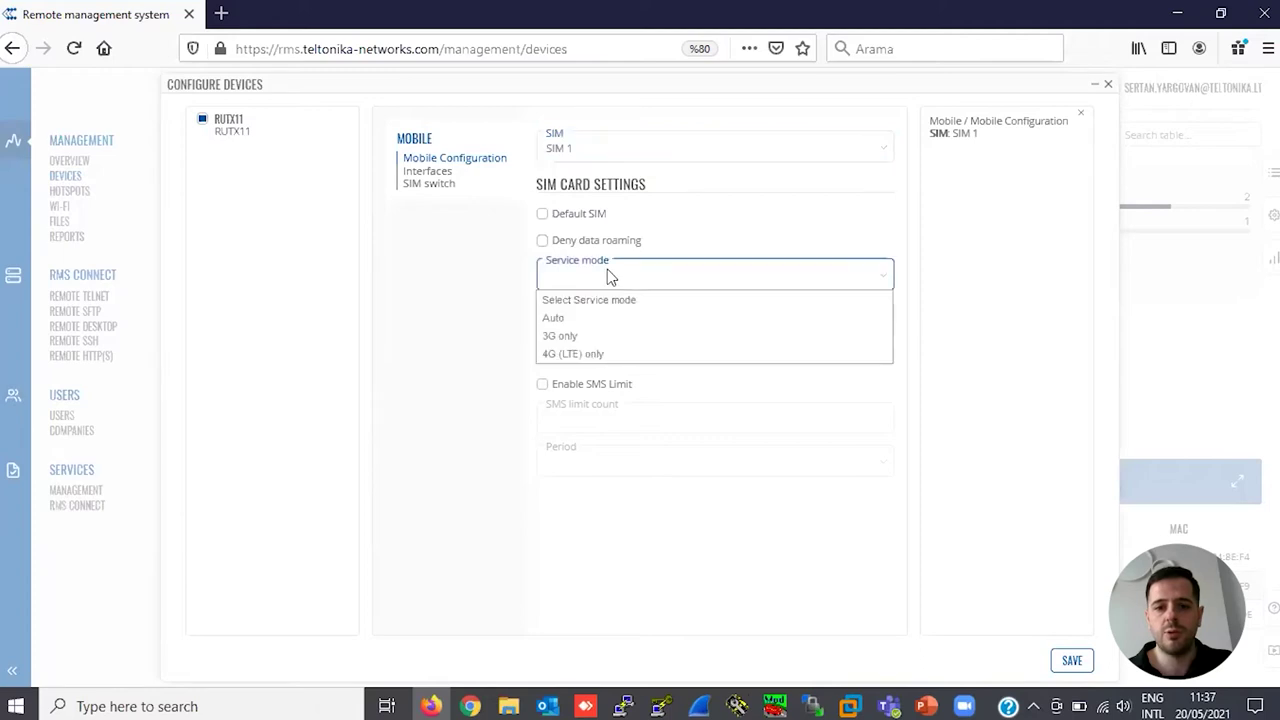
pyautogui.click(617, 283)
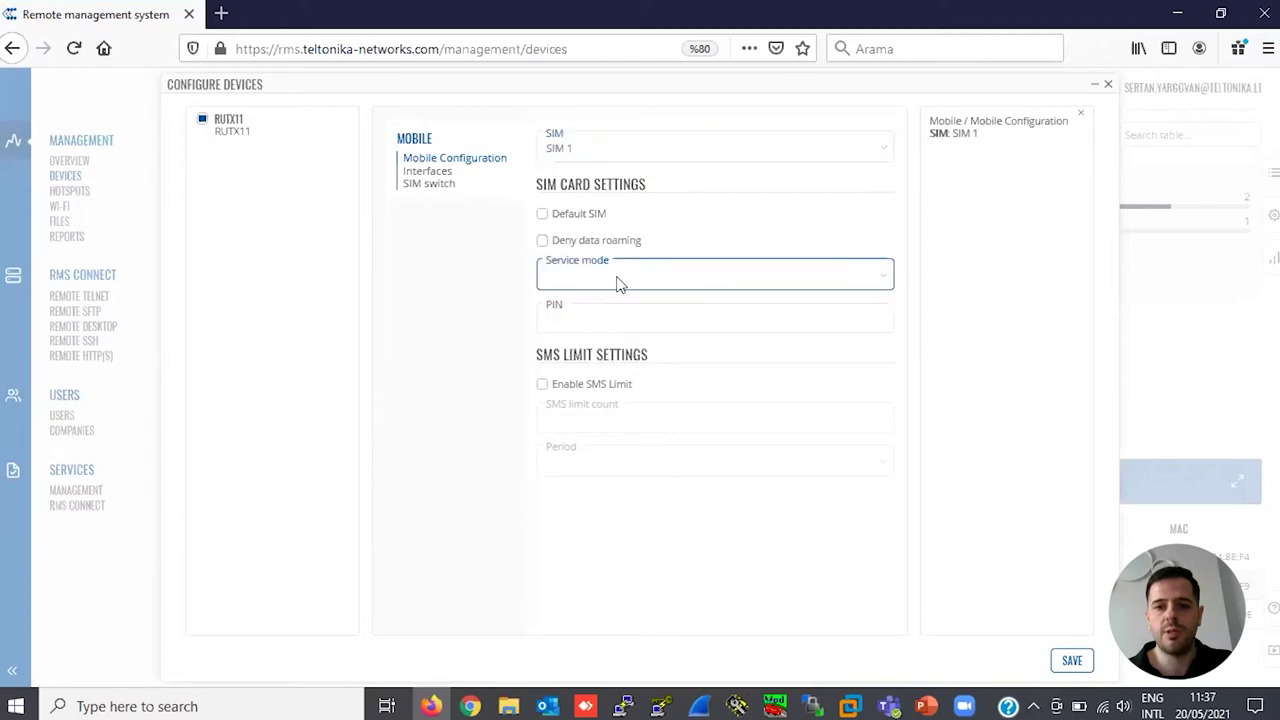
pyautogui.click(445, 189)
pyautogui.click(603, 155)
# For SIM 1, enable automatic switching on weak signal with a -90 dBm threshold.
pyautogui.click(603, 190)
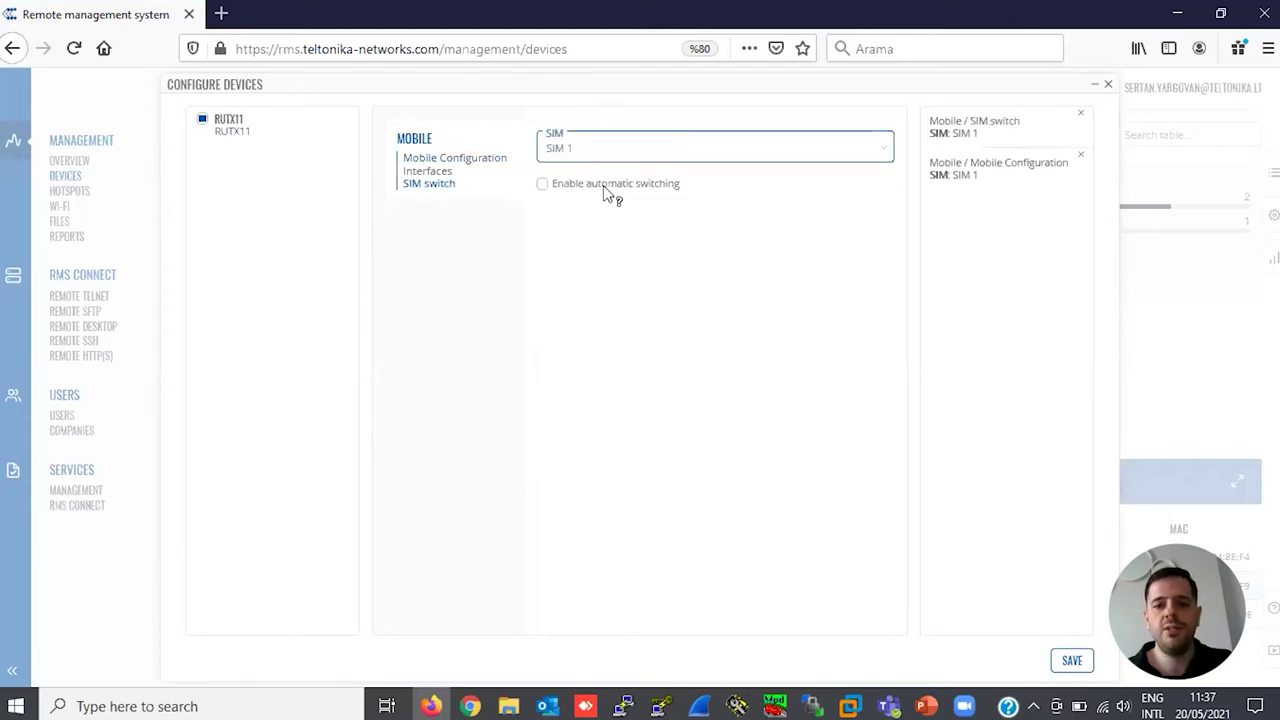
pyautogui.click(542, 186)
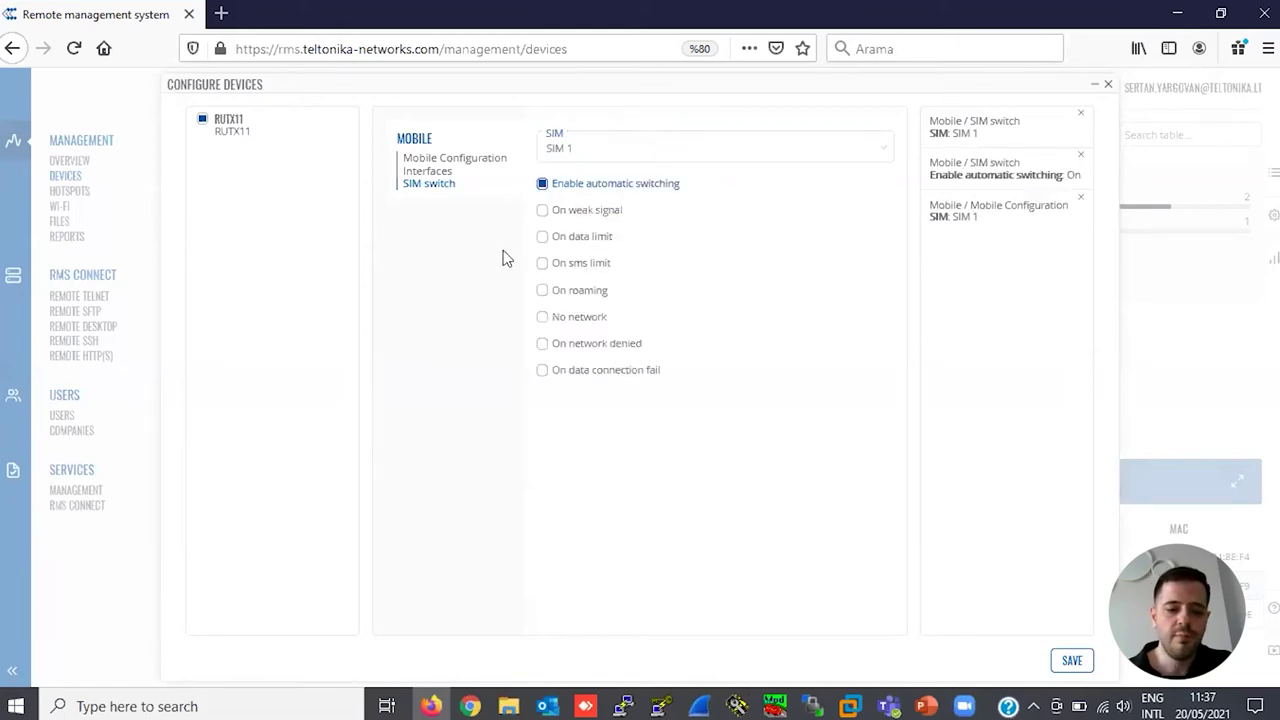
pyautogui.click(542, 210)
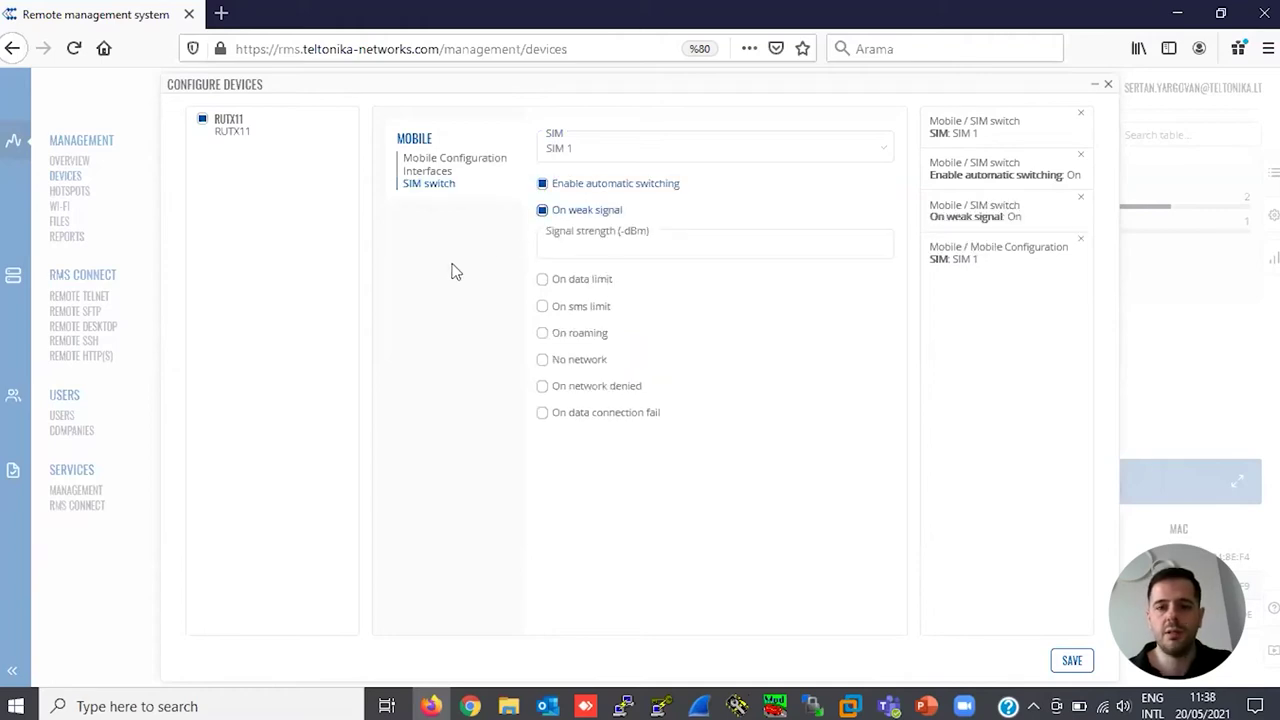
pyautogui.click(578, 246)
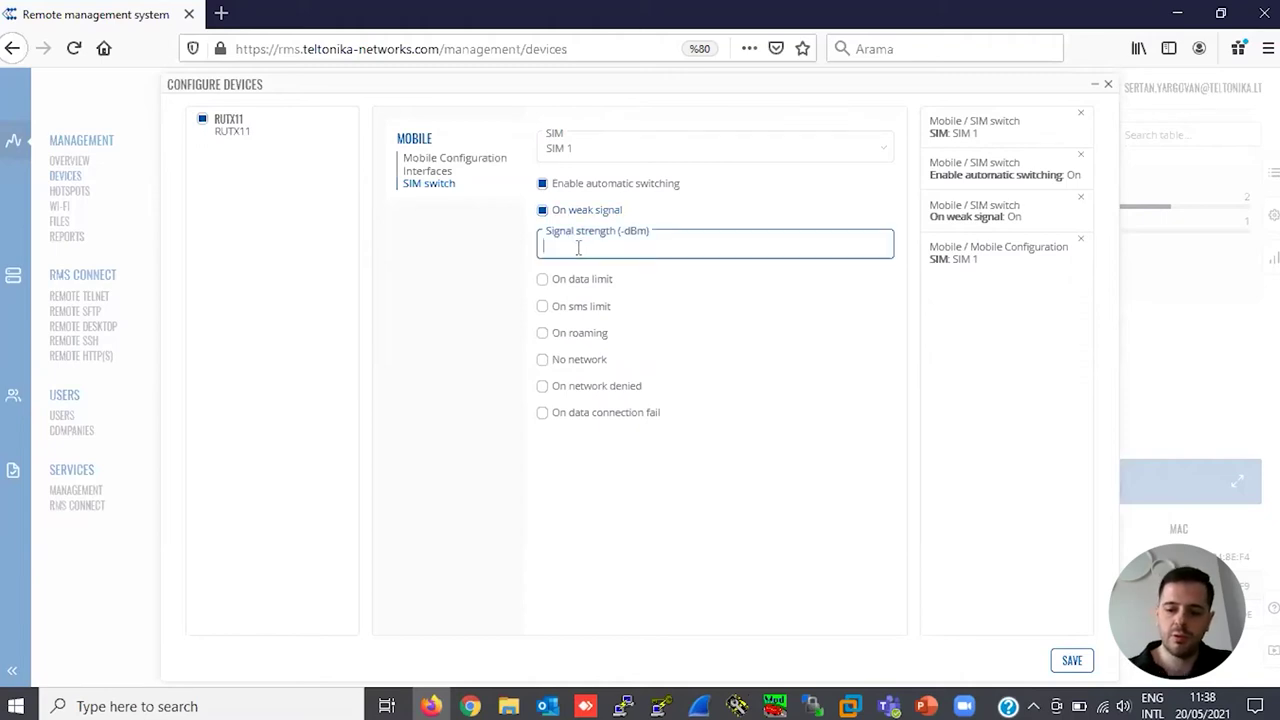
pyautogui.write('-90')
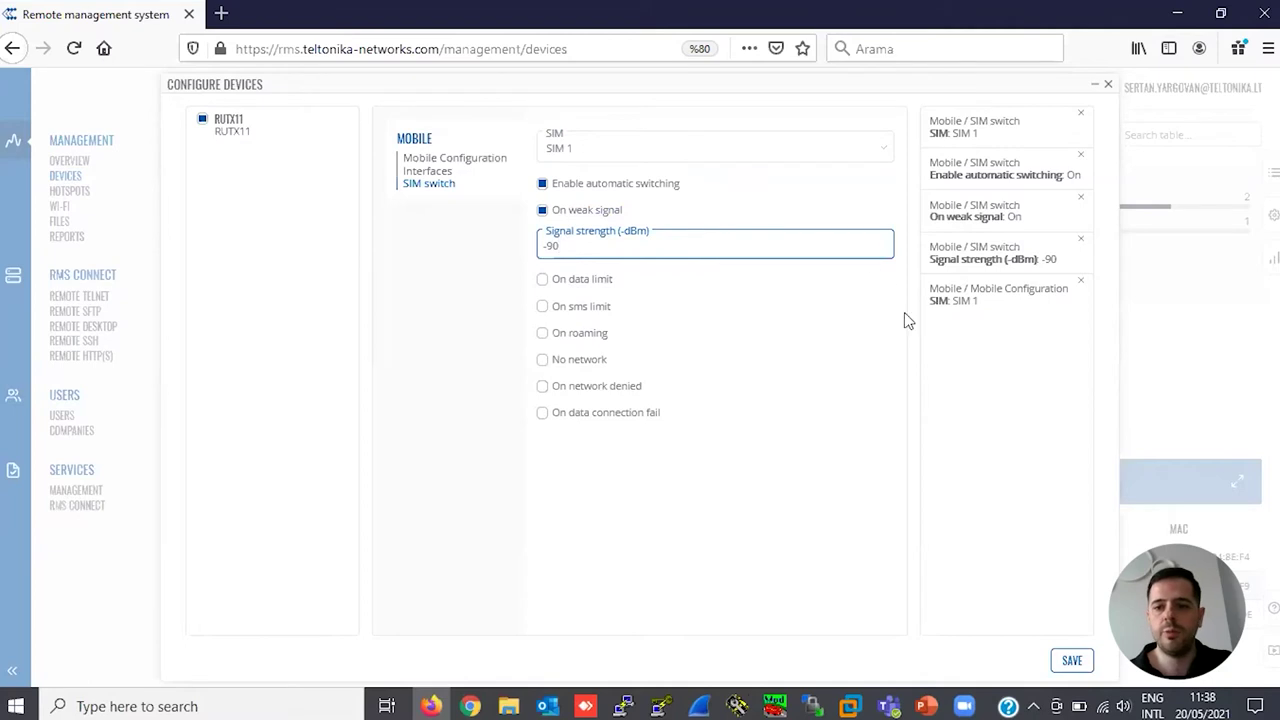
# Save and confirm sending the SIM switch configuration, then close the configuration dialog.
pyautogui.click(1072, 663)
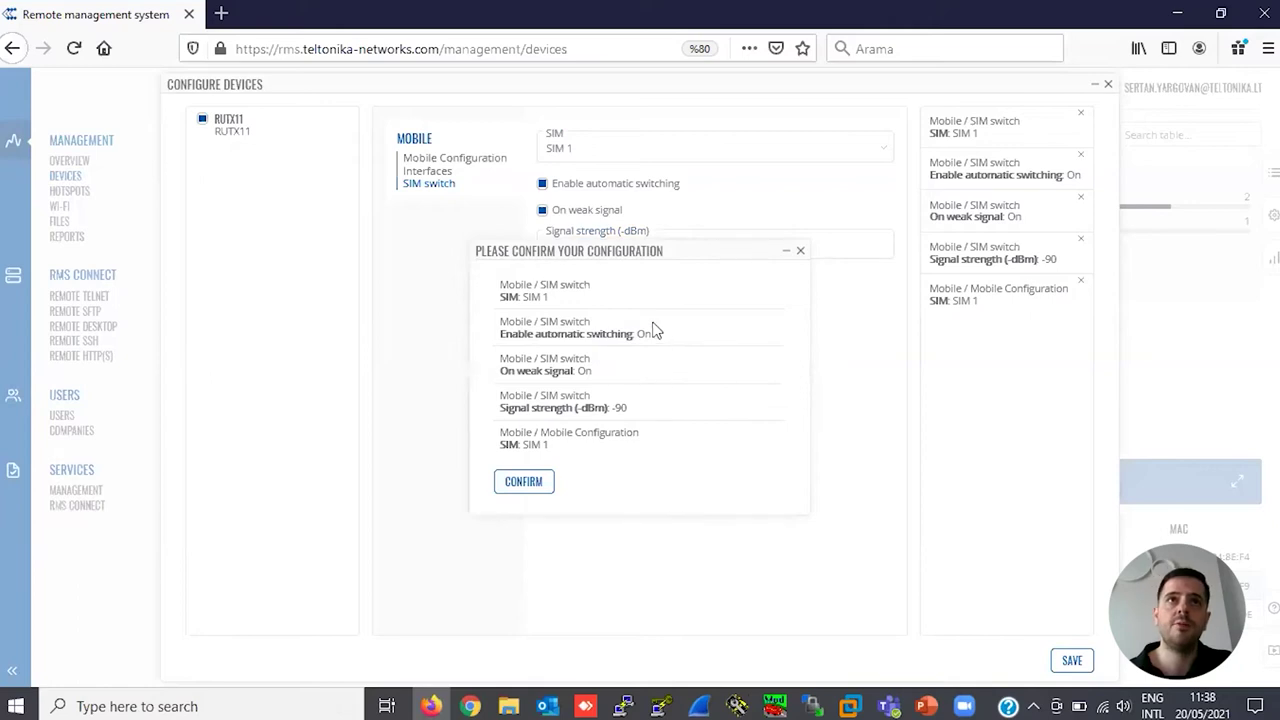
pyautogui.click(539, 479)
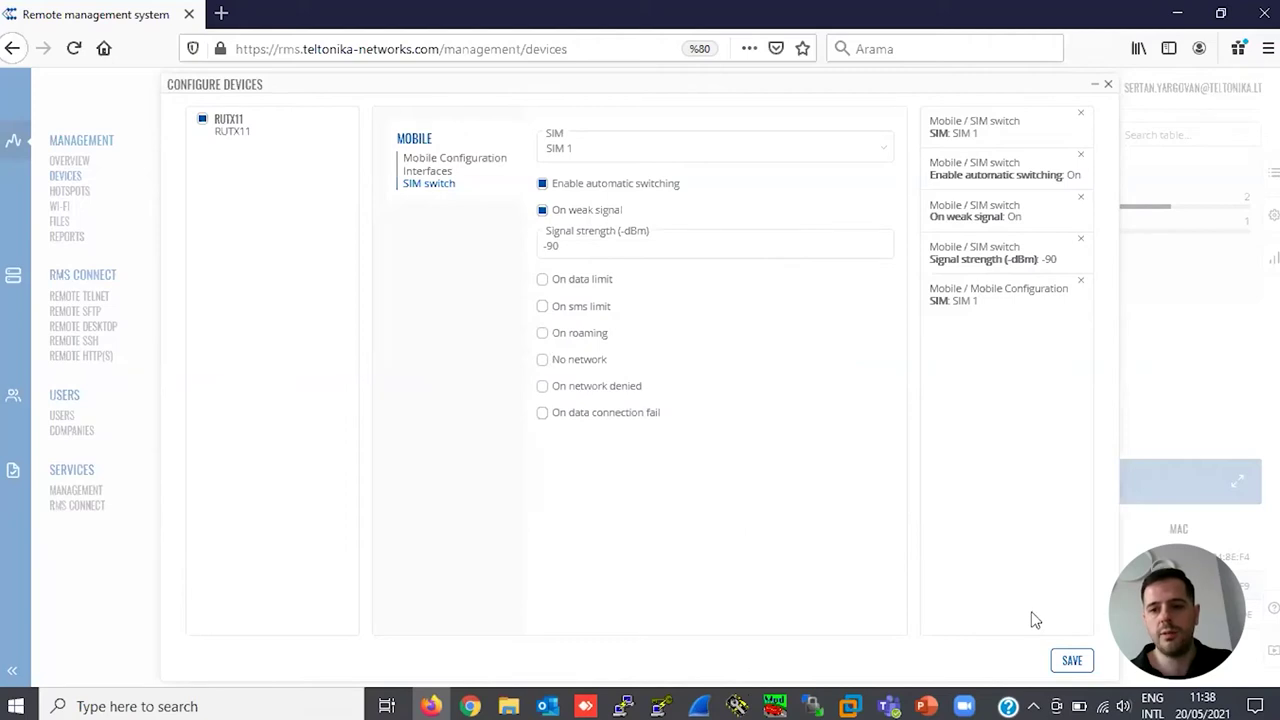
pyautogui.click(1108, 84)
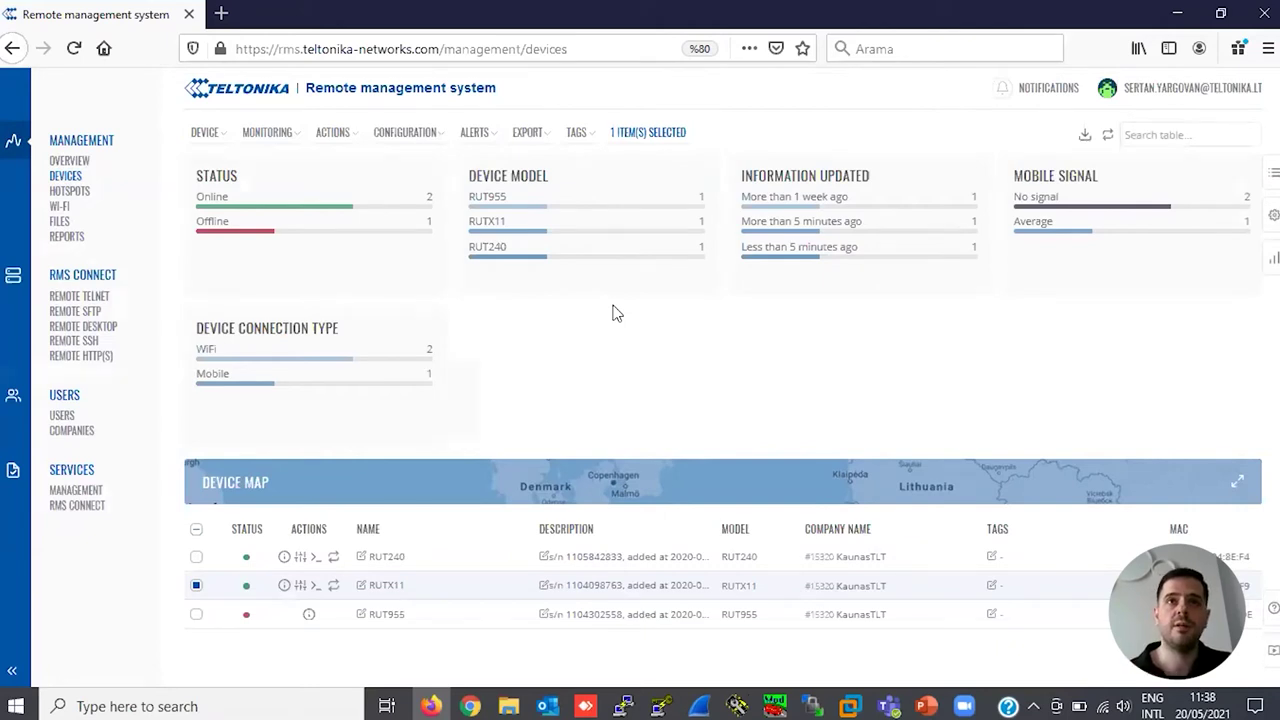
# Choose Password management from the ACTIONS menu for the RUTX11 router.
pyautogui.moveTo(540, 263)
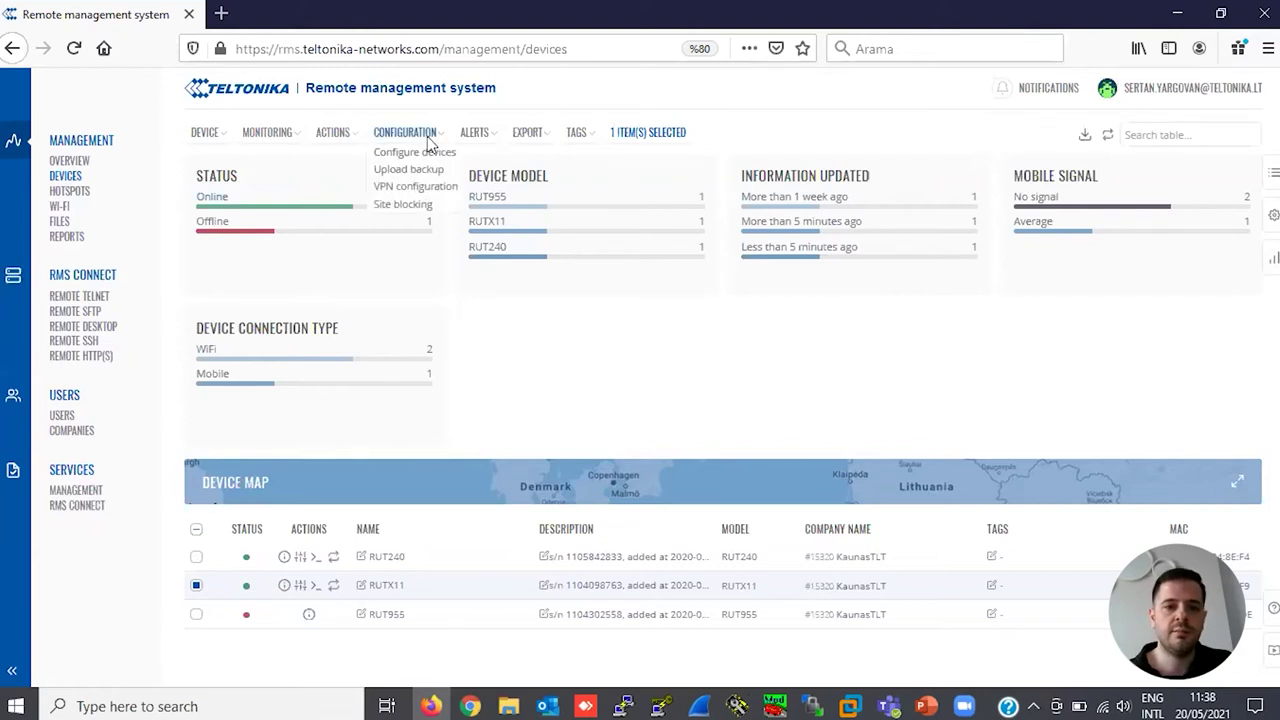
pyautogui.moveTo(316, 138)
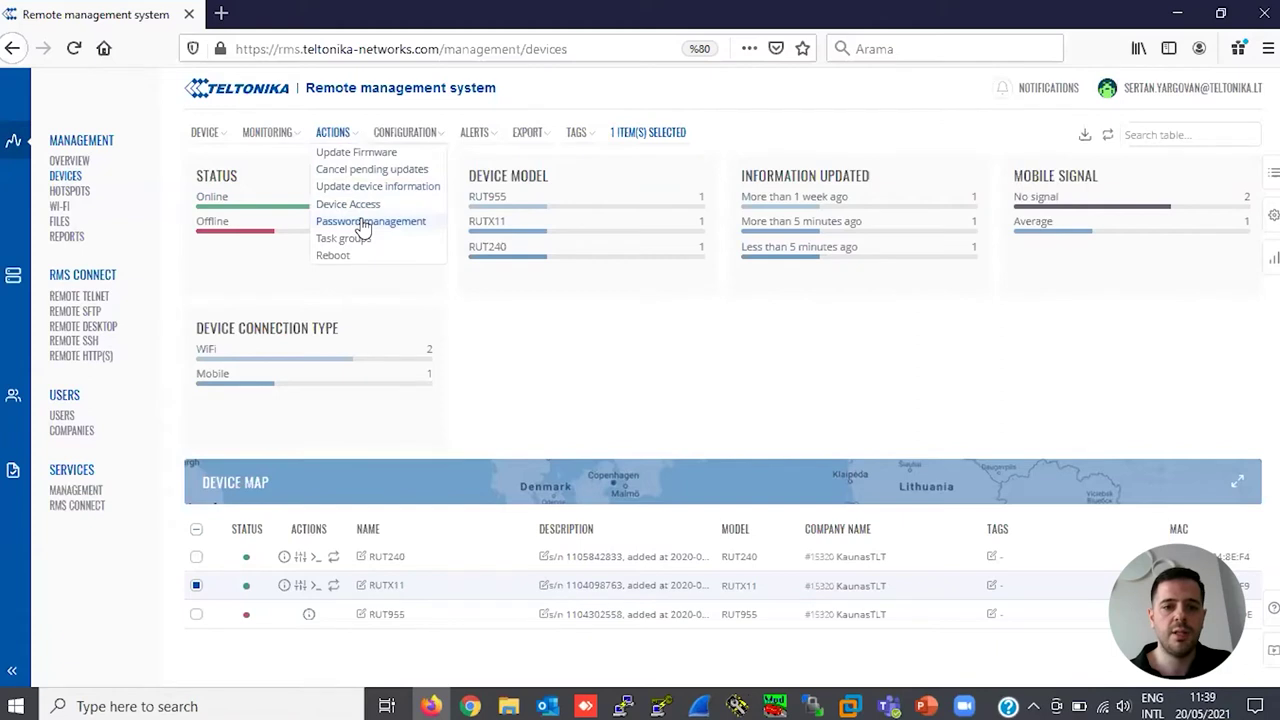
pyautogui.click(363, 223)
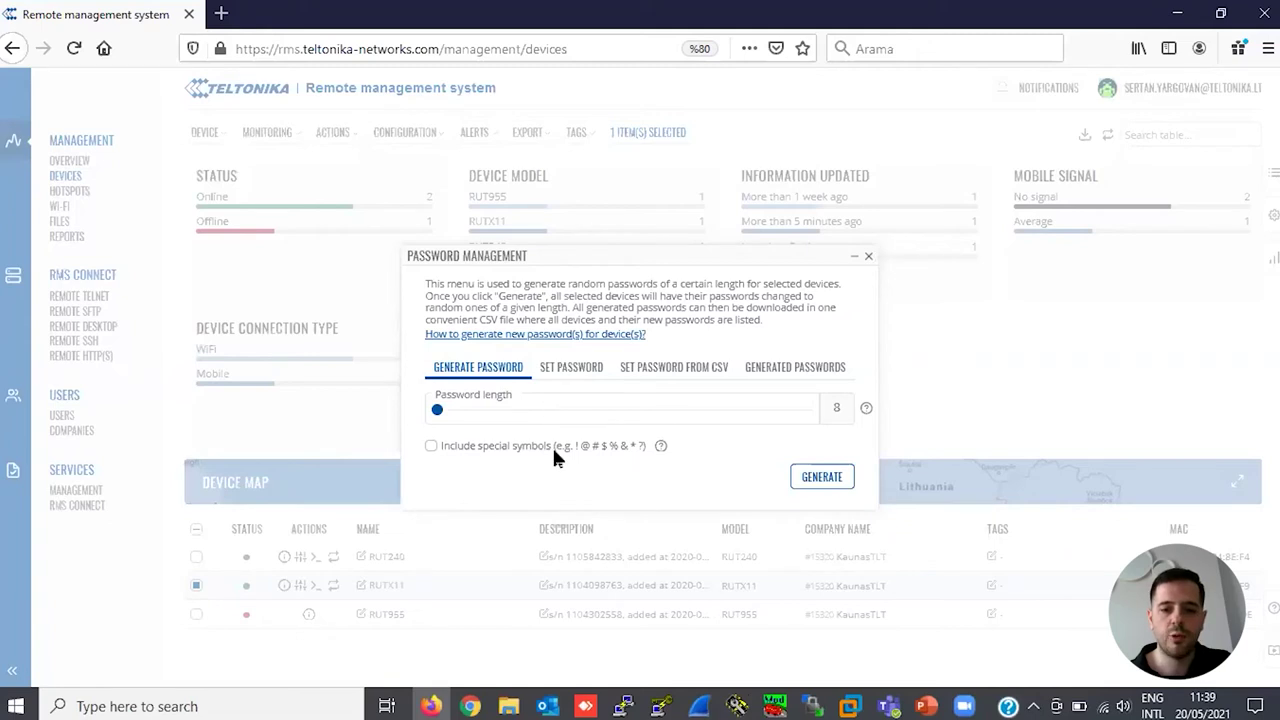
pyautogui.click(431, 446)
pyautogui.click(431, 447)
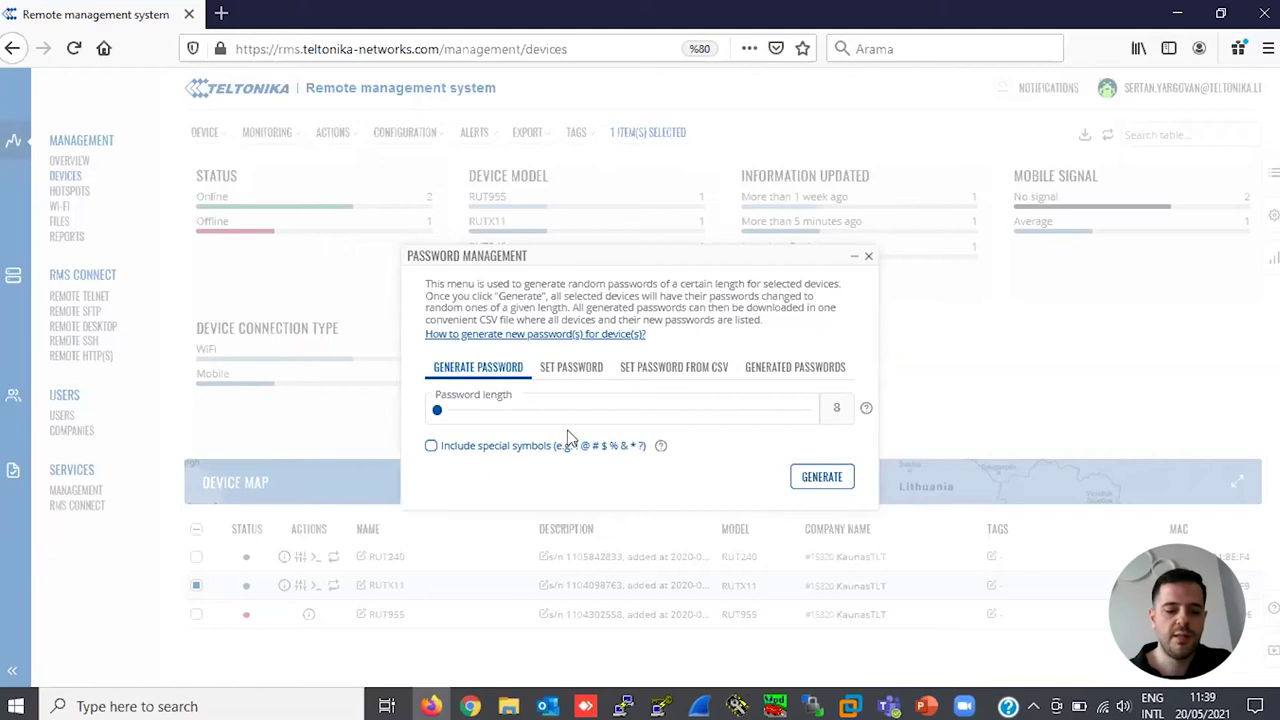
pyautogui.click(582, 367)
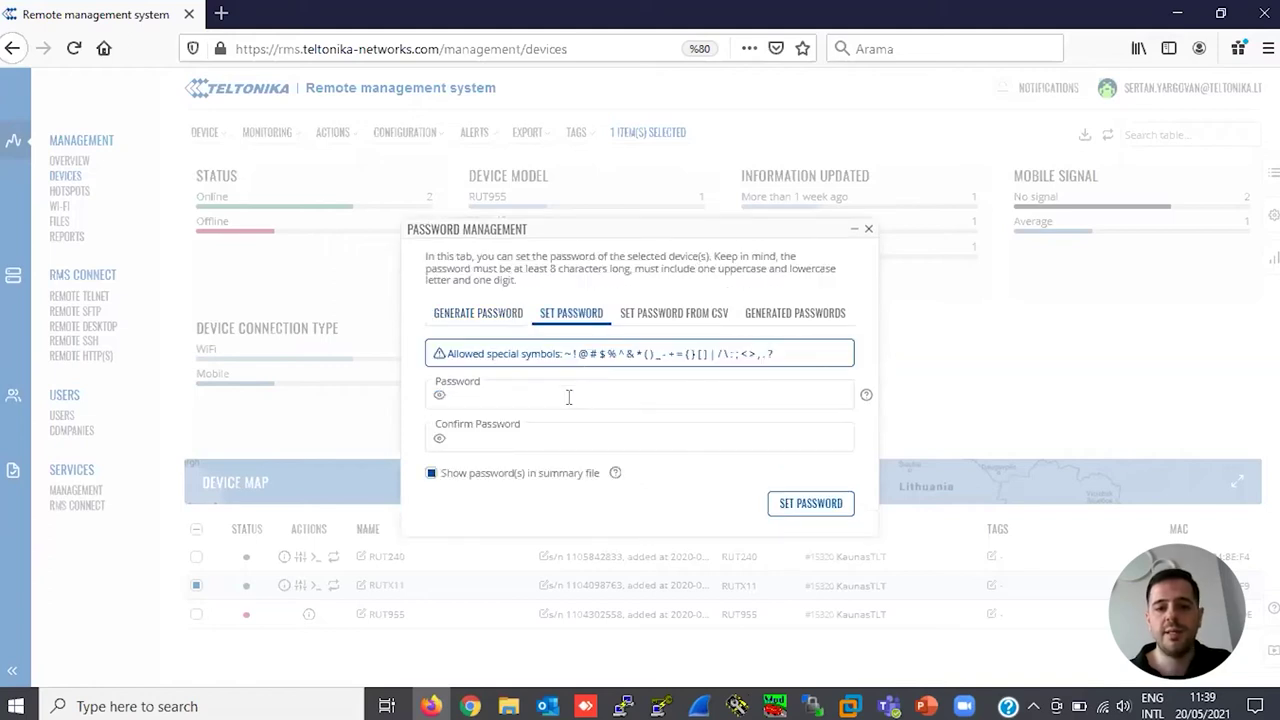
# Enter and confirm a new router password, submit it, and decline the browser's save prompt.
pyautogui.click(584, 396)
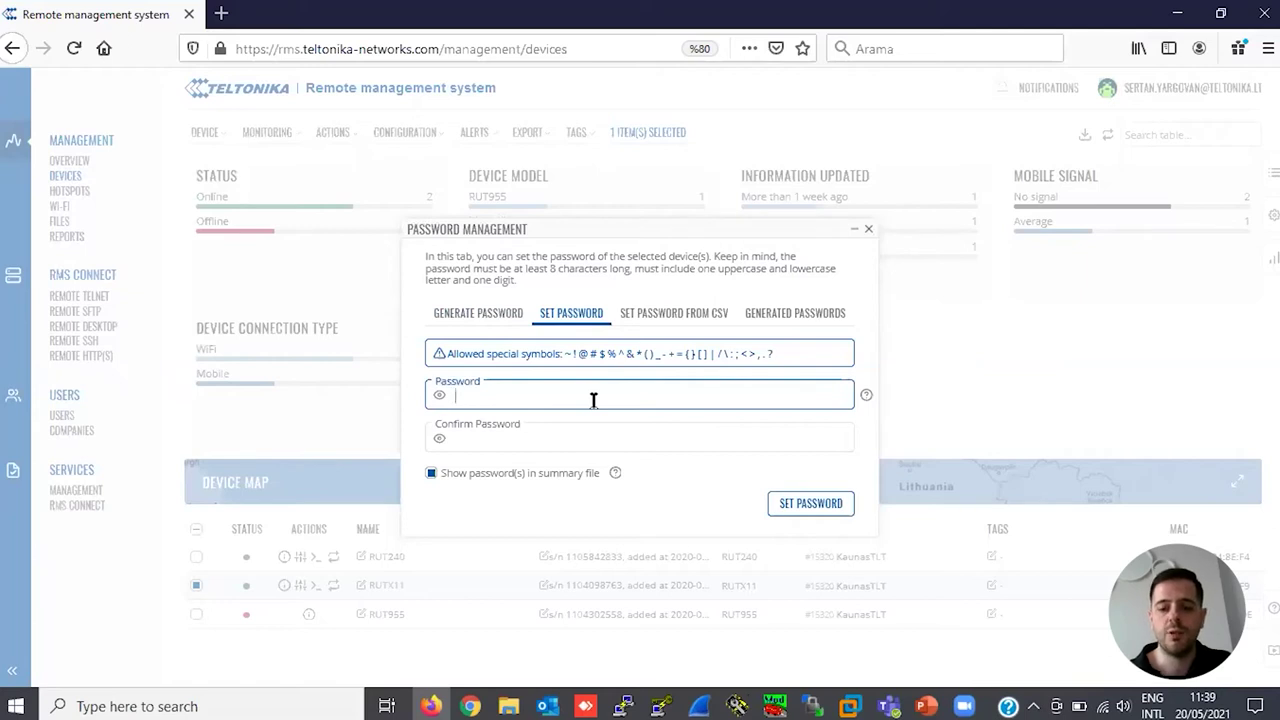
pyautogui.write('•••')
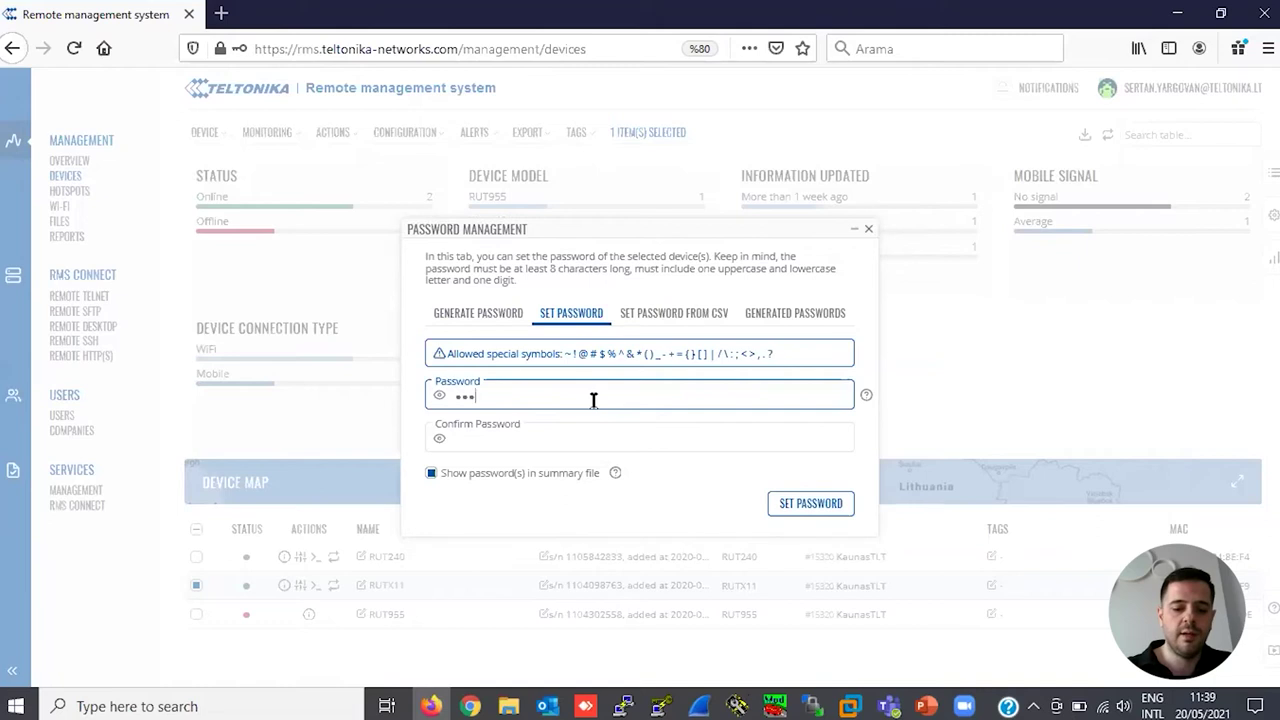
pyautogui.write('••')
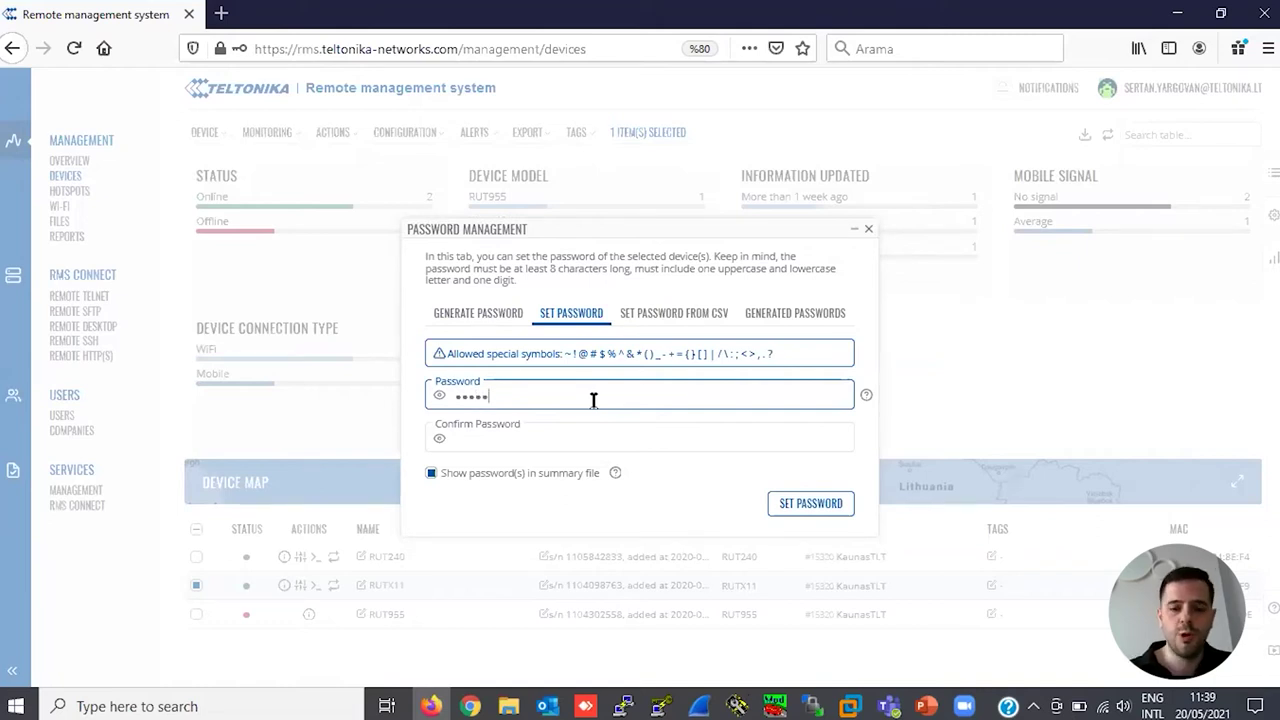
pyautogui.moveTo(581, 405); pyautogui.dragTo(443, 381)
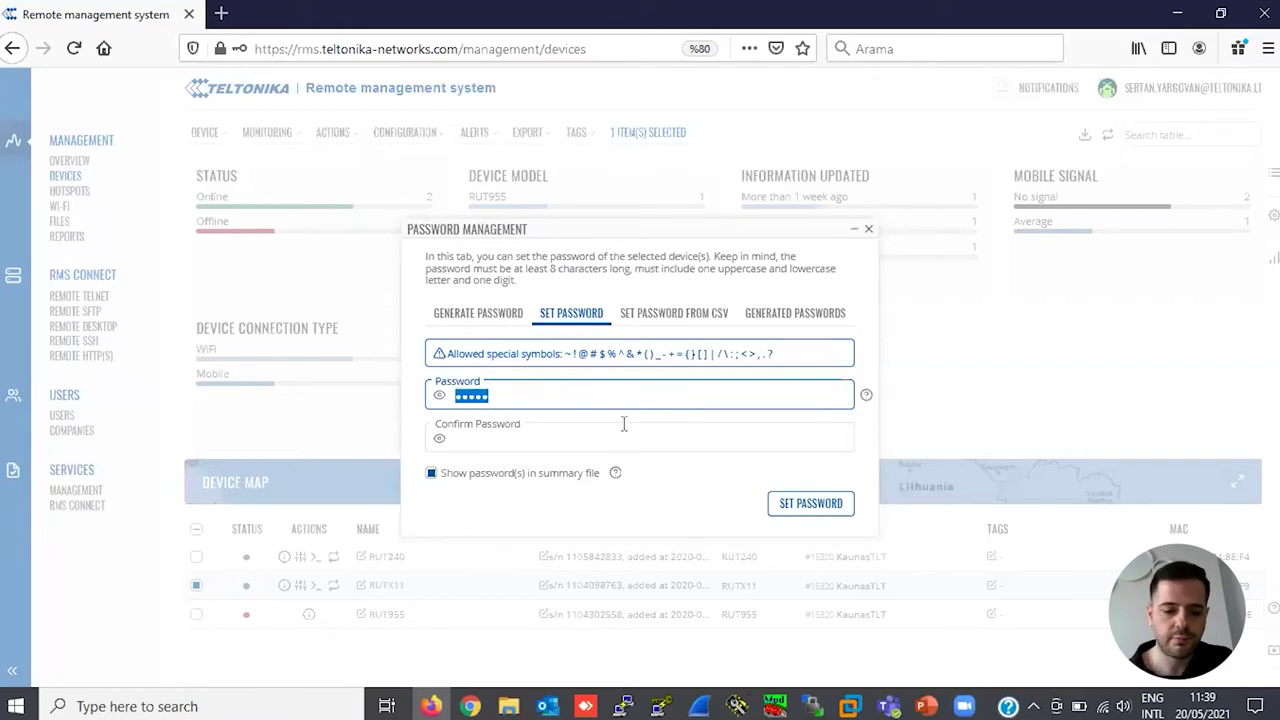
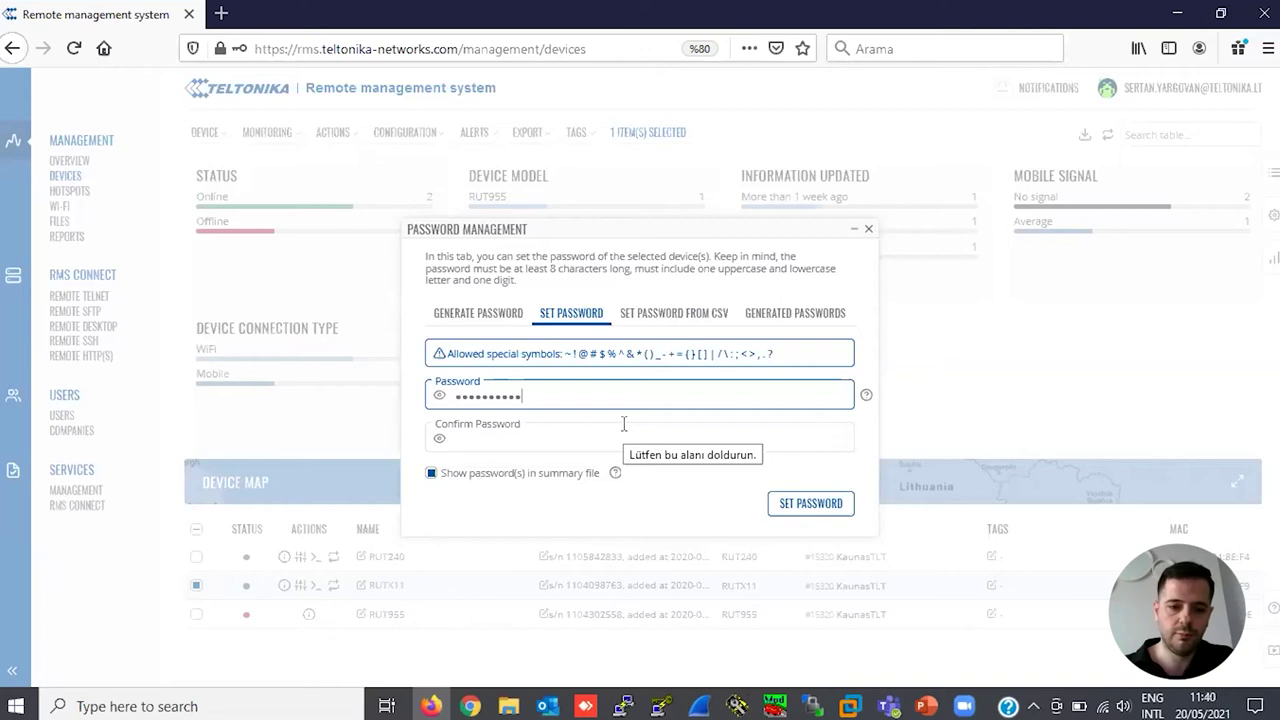
pyautogui.press('Tab')
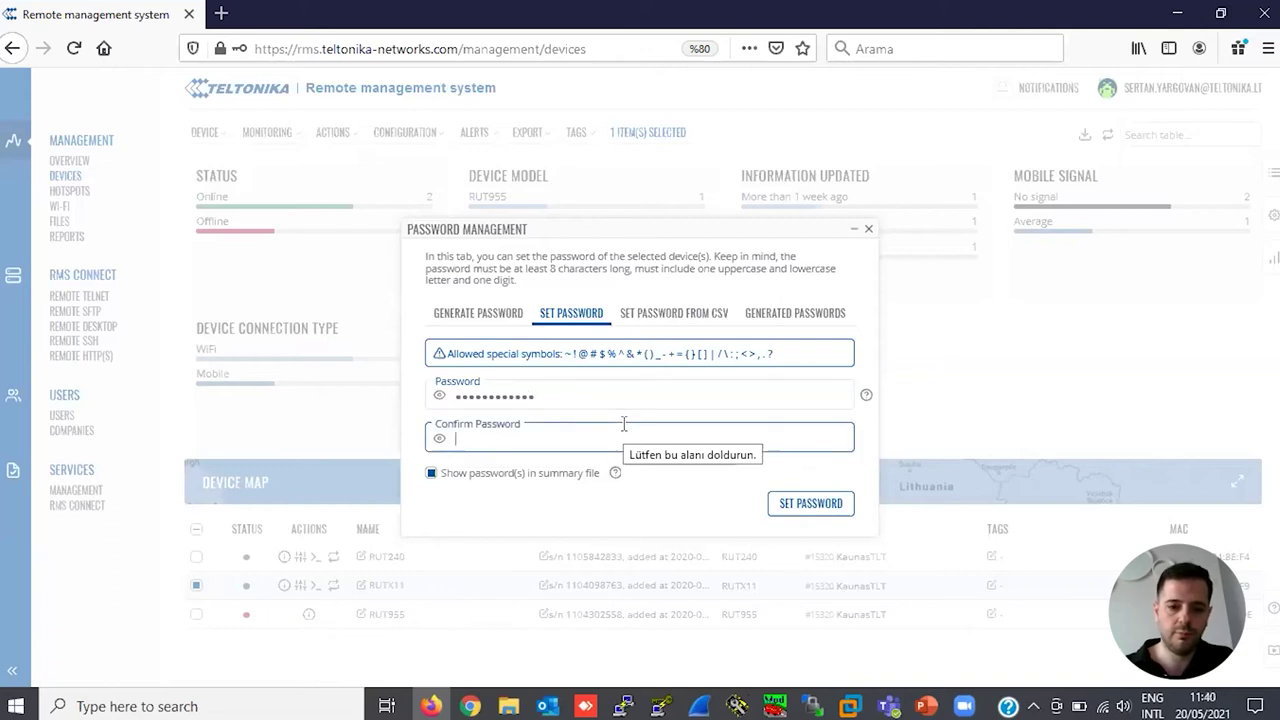
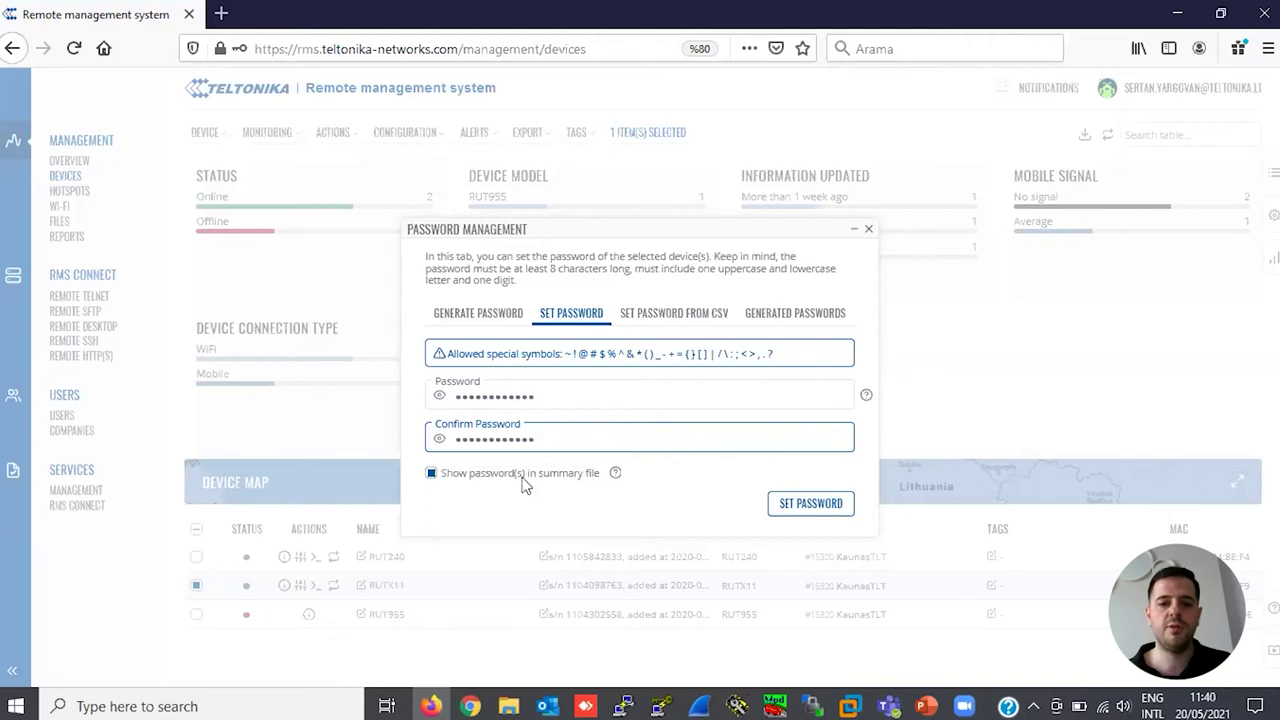
pyautogui.click(800, 506)
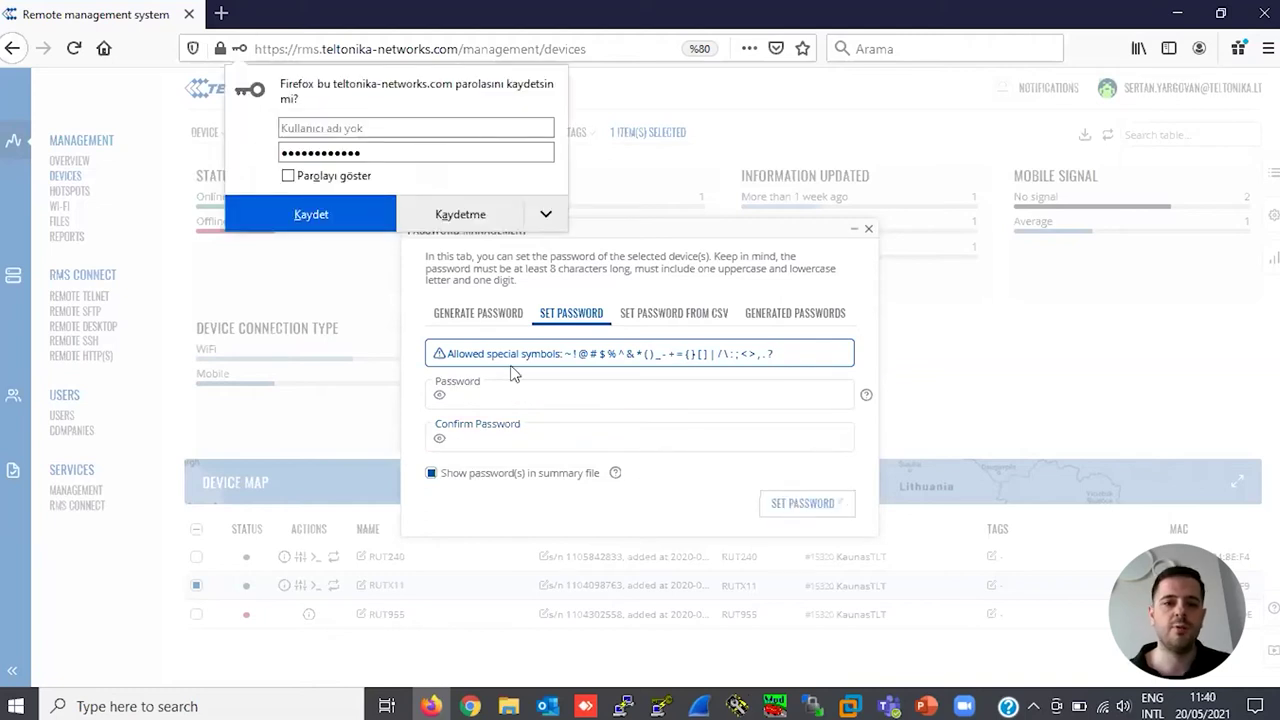
pyautogui.click(490, 214)
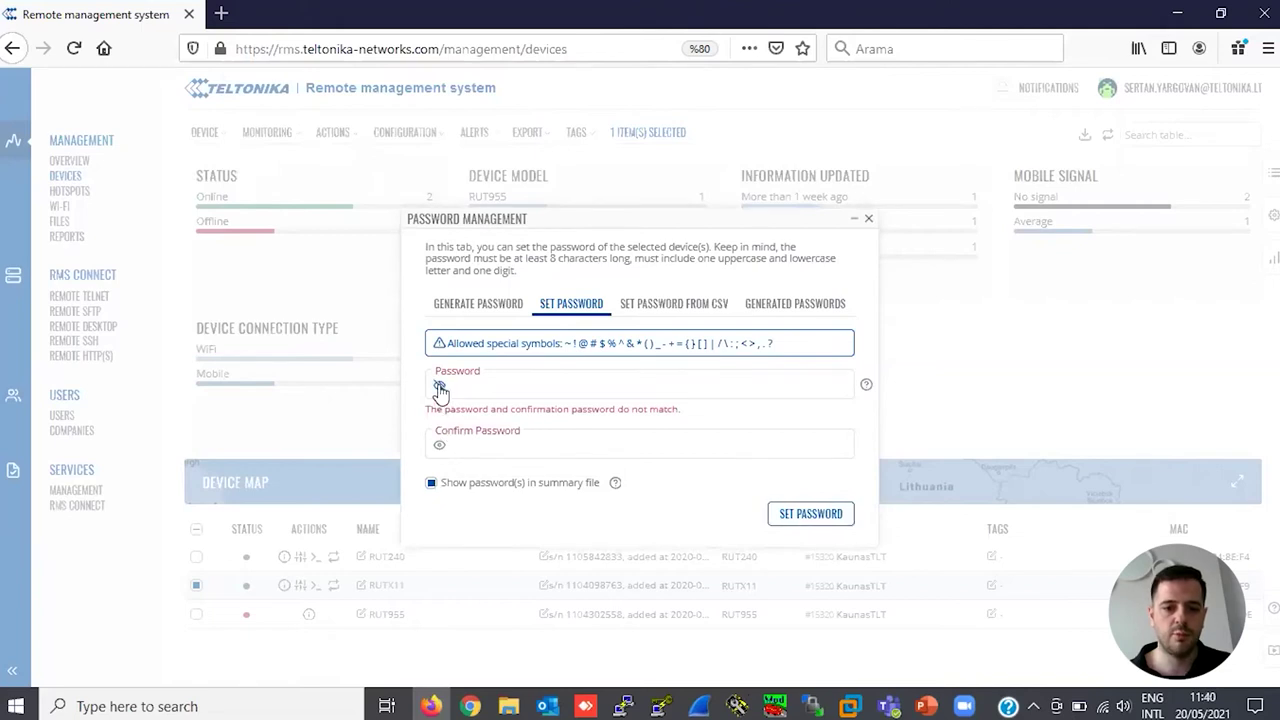
# Re-enter and confirm the new password, then apply it with SET PASSWORD.
pyautogui.click(477, 386)
pyautogui.write('••••••')
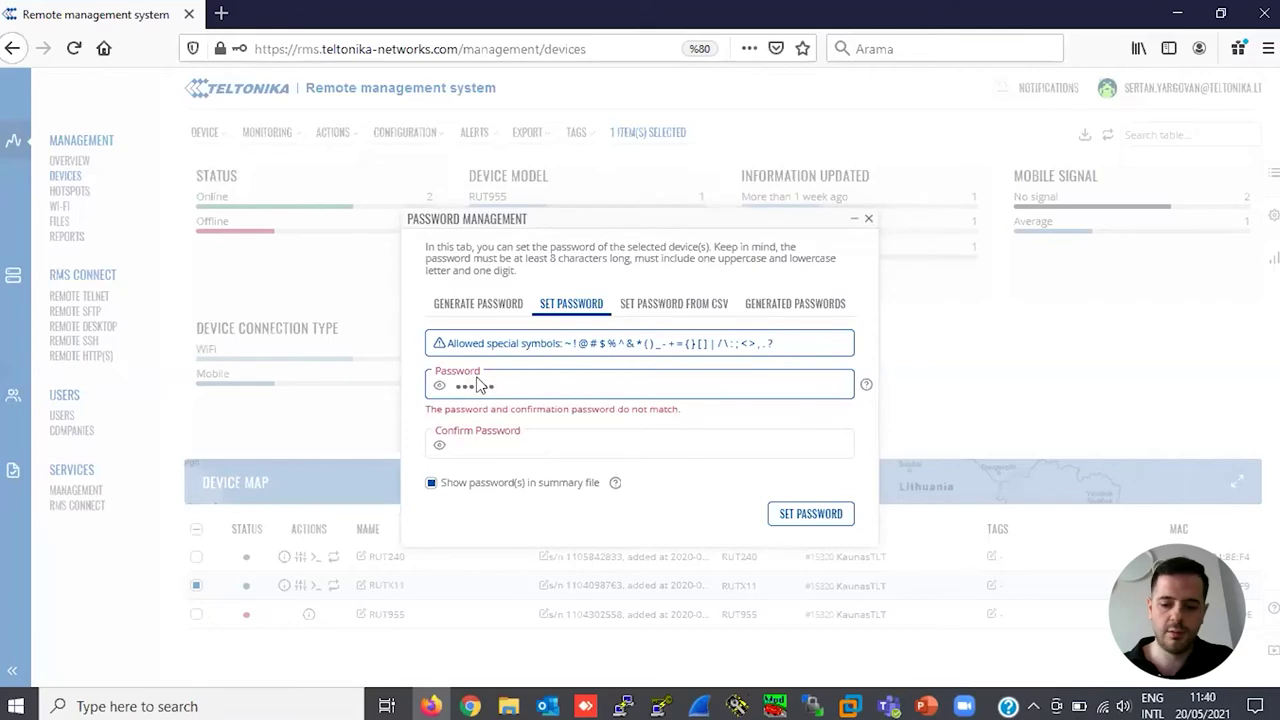
pyautogui.write('•')
pyautogui.press('Tab')
pyautogui.write('••••••')
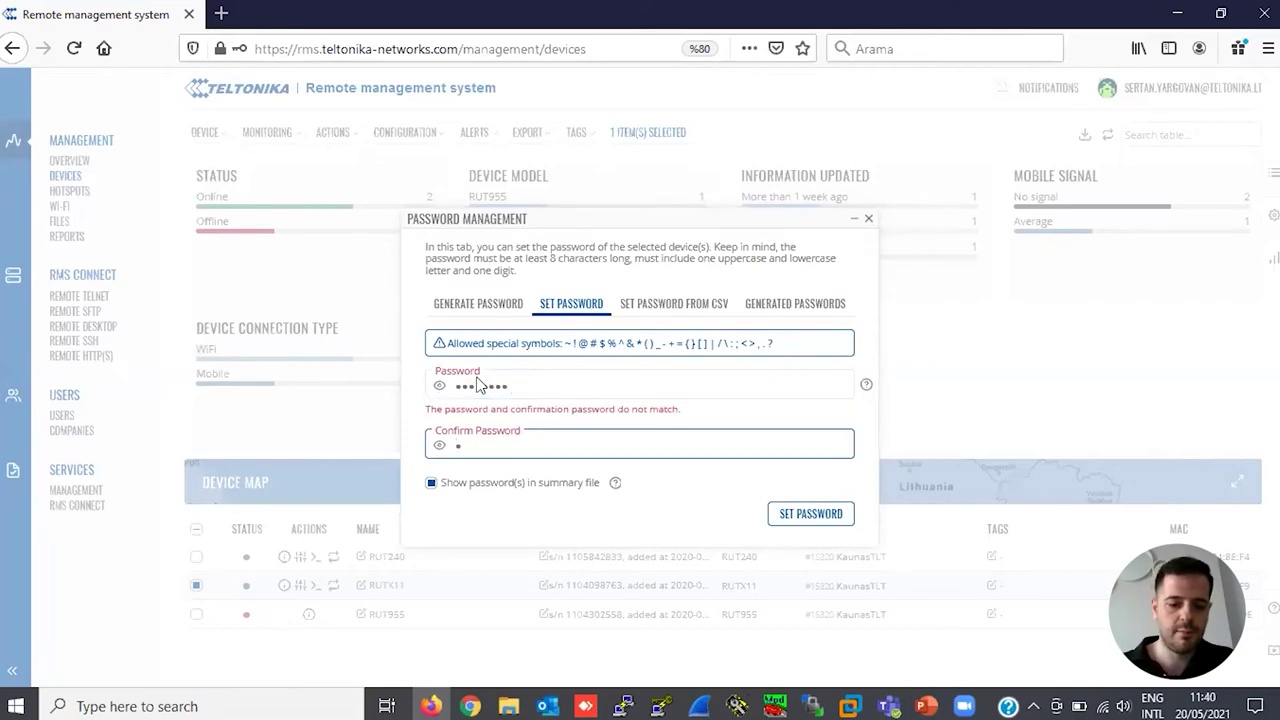
pyautogui.write('••')
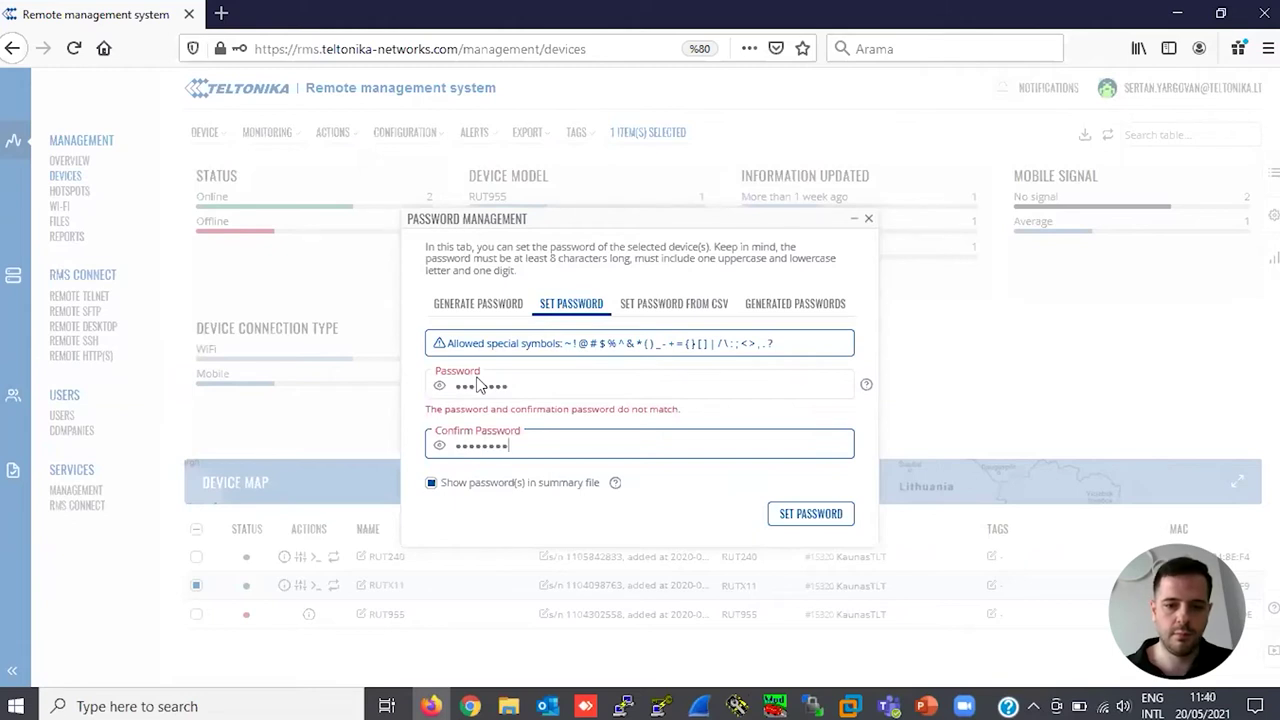
pyautogui.click(802, 515)
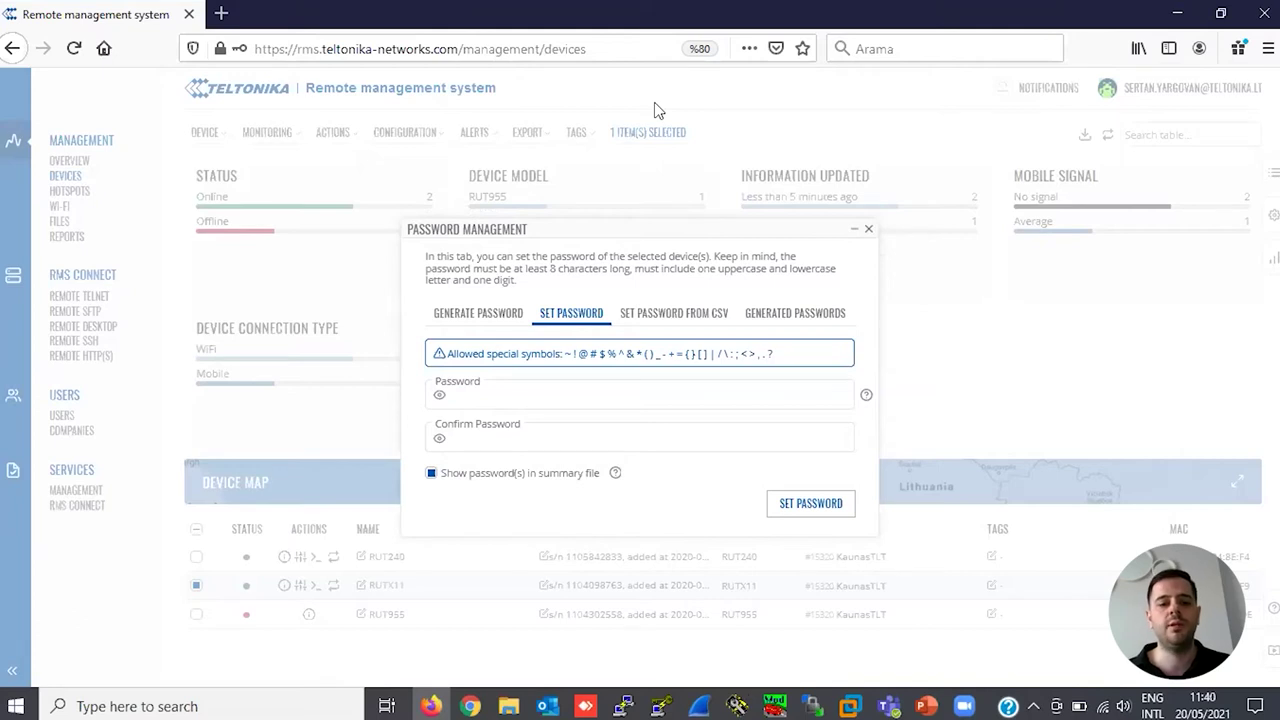
# Try Set Password From CSV, cancelling file selection and demo CSV download, then view Generated Passwords.
pyautogui.click(700, 315)
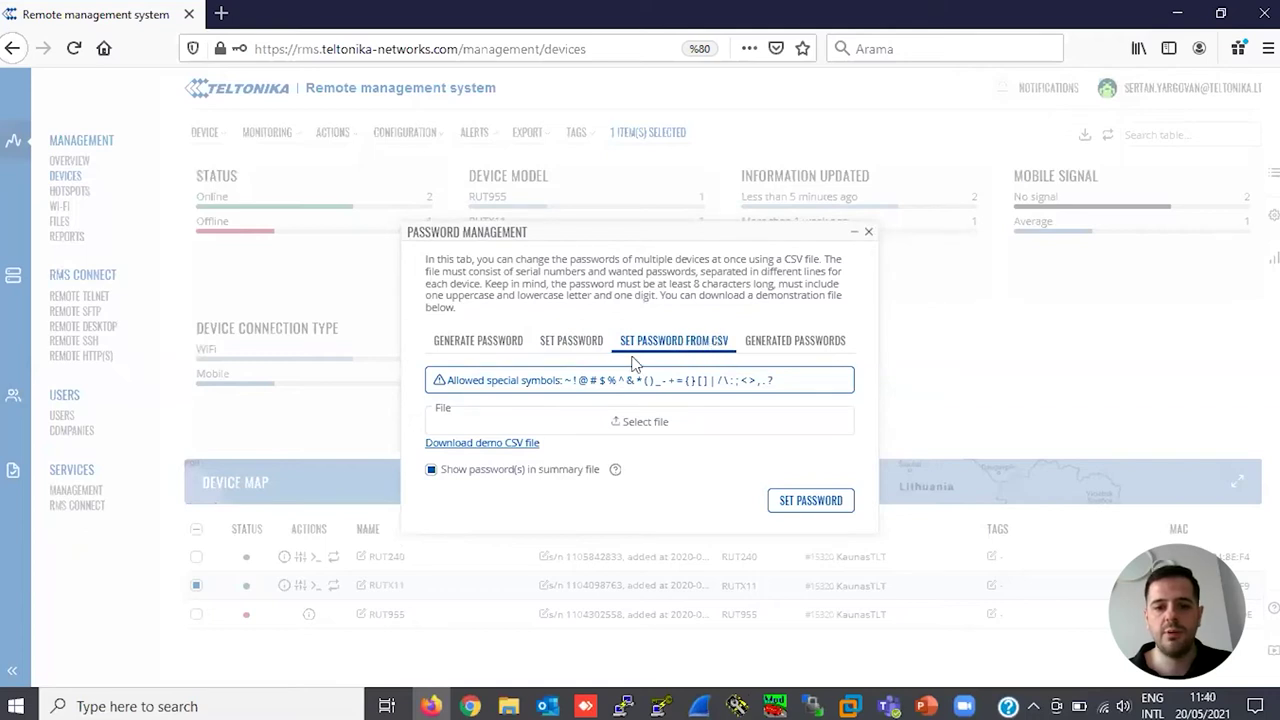
pyautogui.click(651, 424)
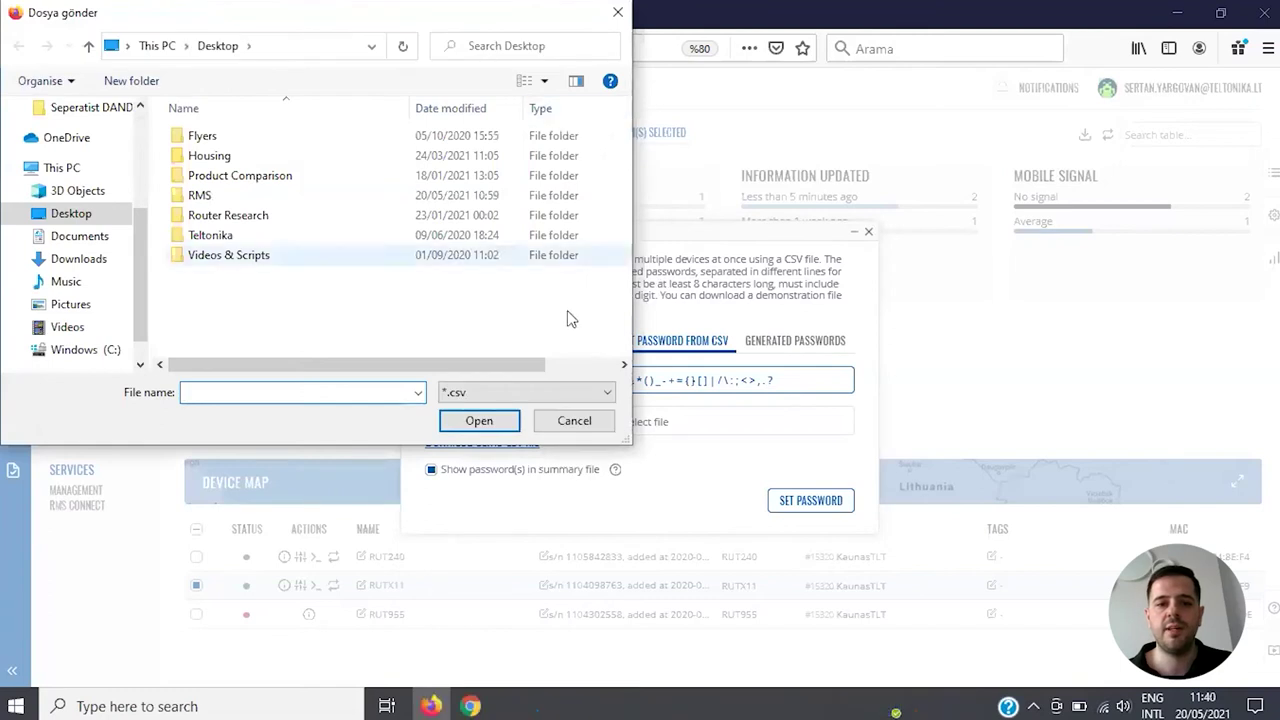
pyautogui.click(567, 423)
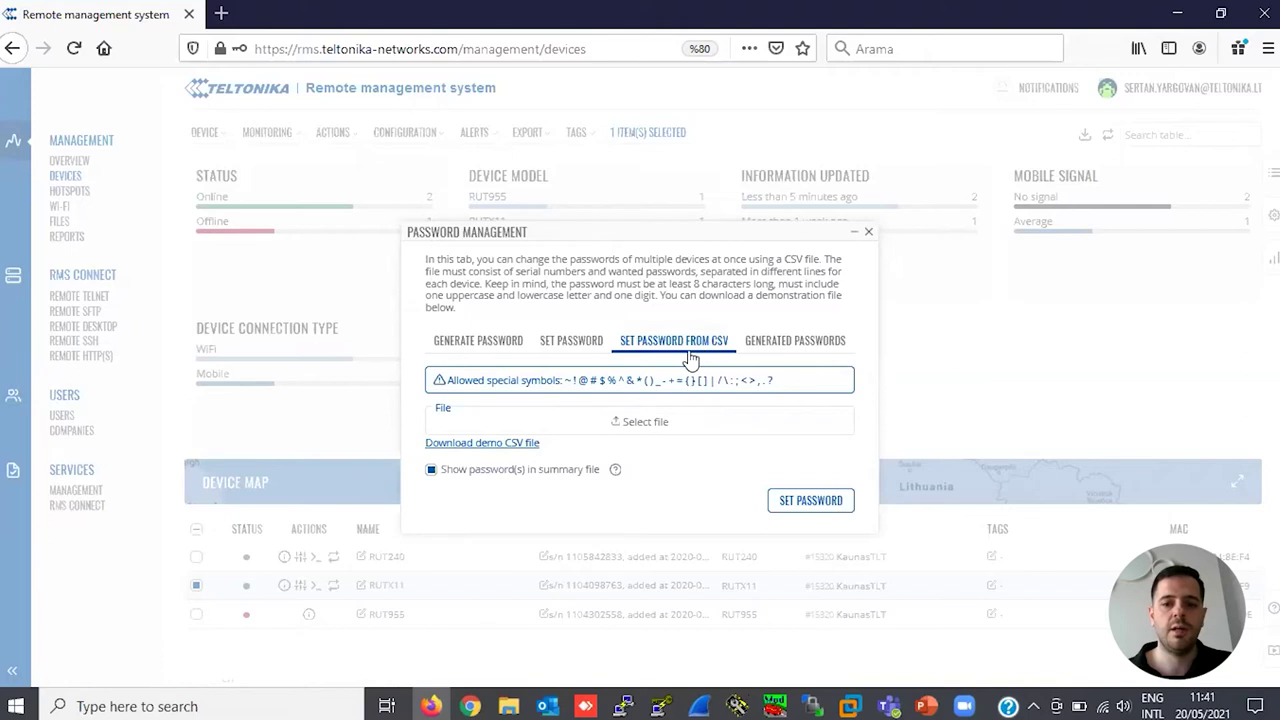
pyautogui.click(515, 448)
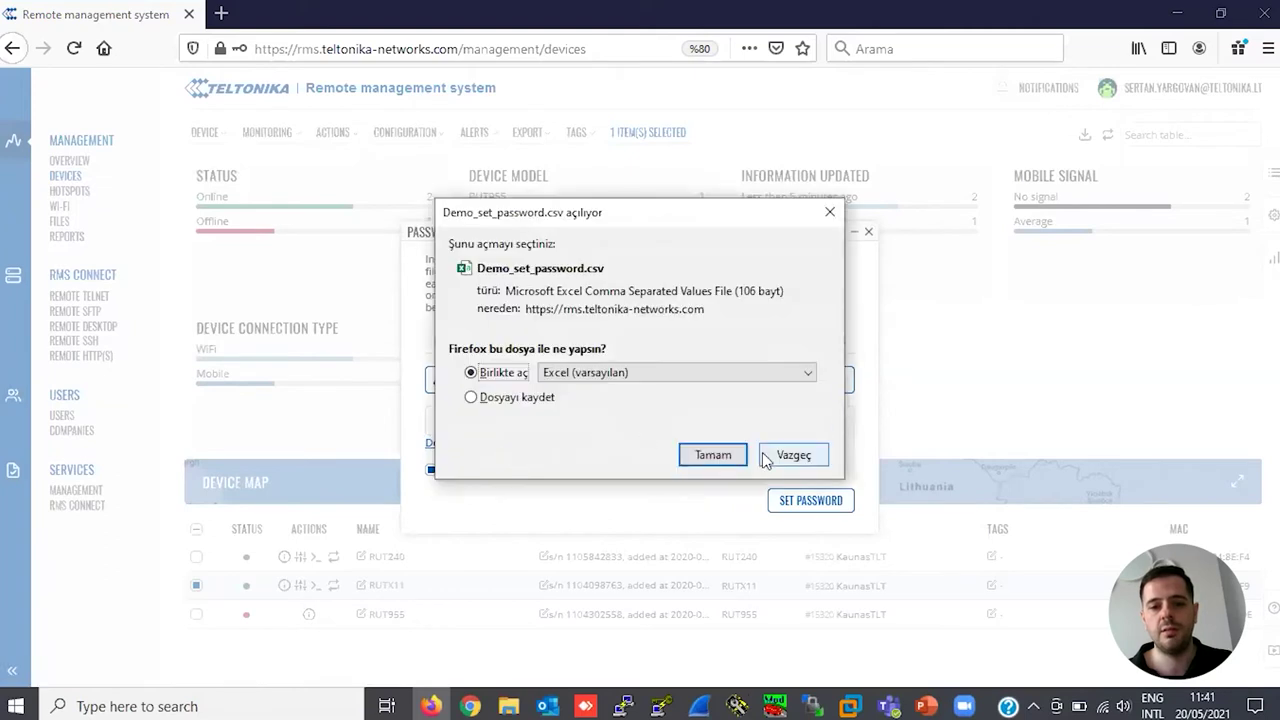
pyautogui.click(790, 455)
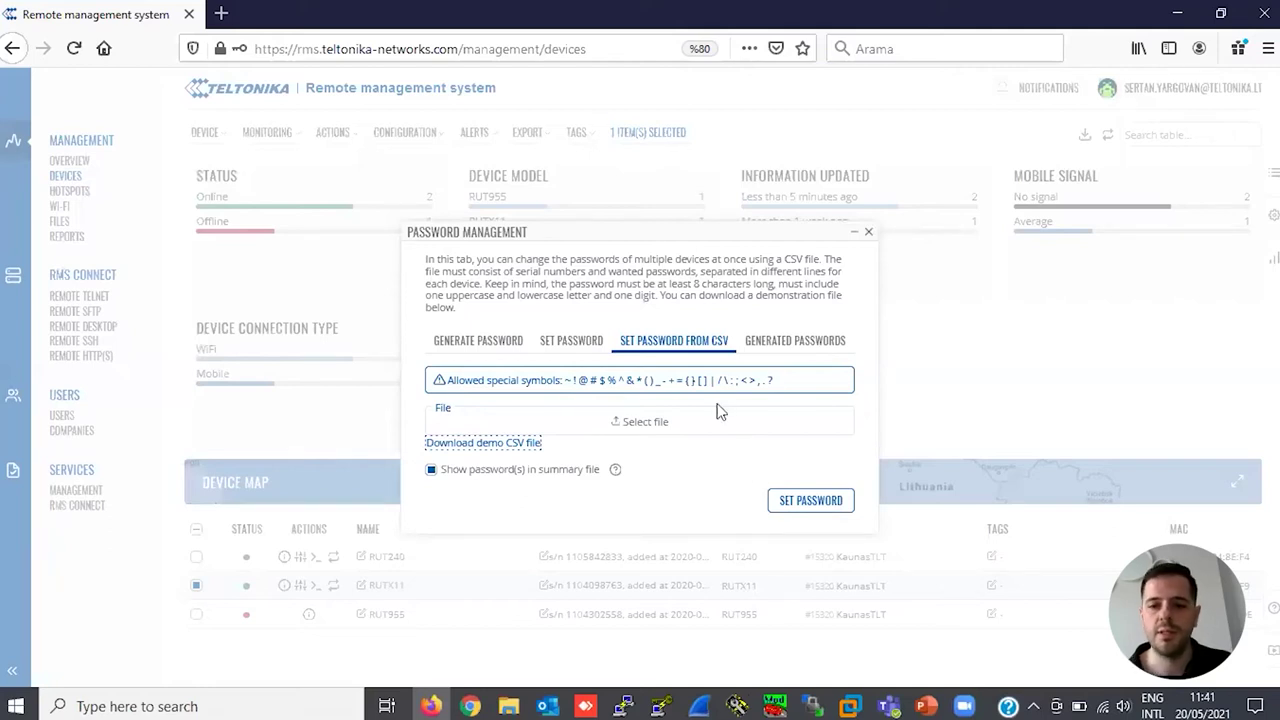
pyautogui.click(797, 341)
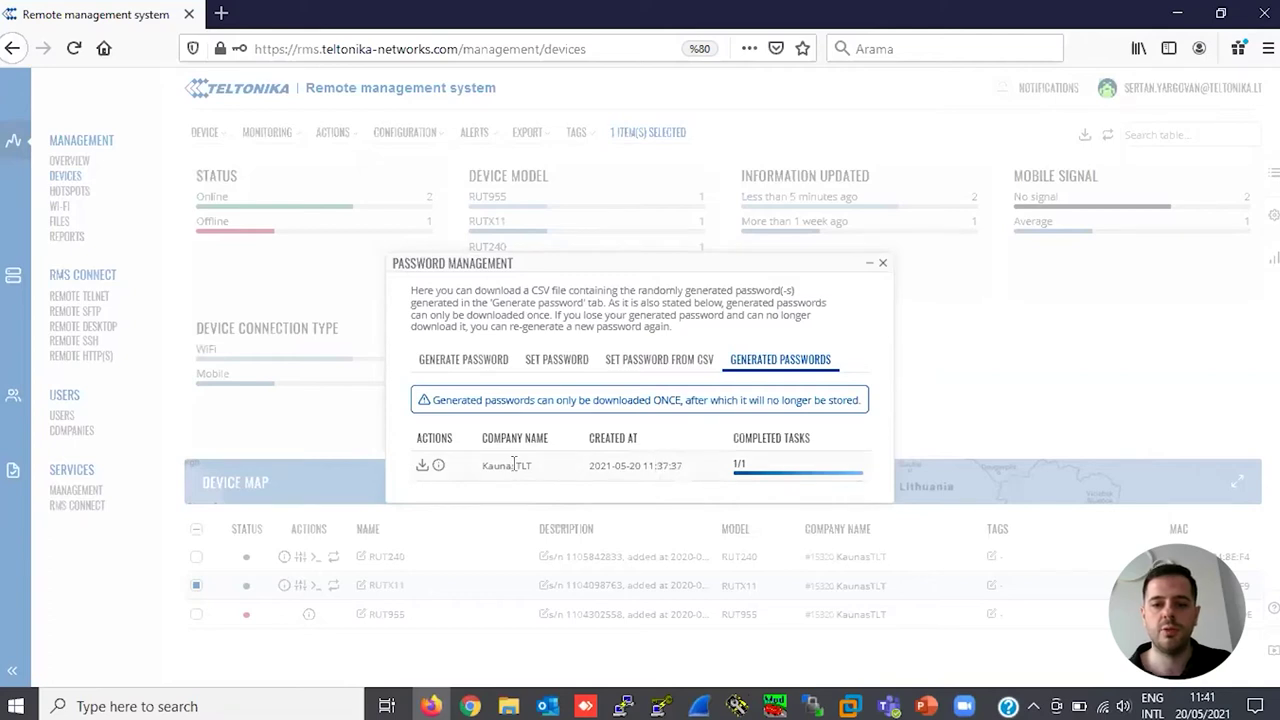
# Close Password Management, switch the selection from RUTX11 to RUT240, and show the CONFIGURATION menu.
pyautogui.click(883, 266)
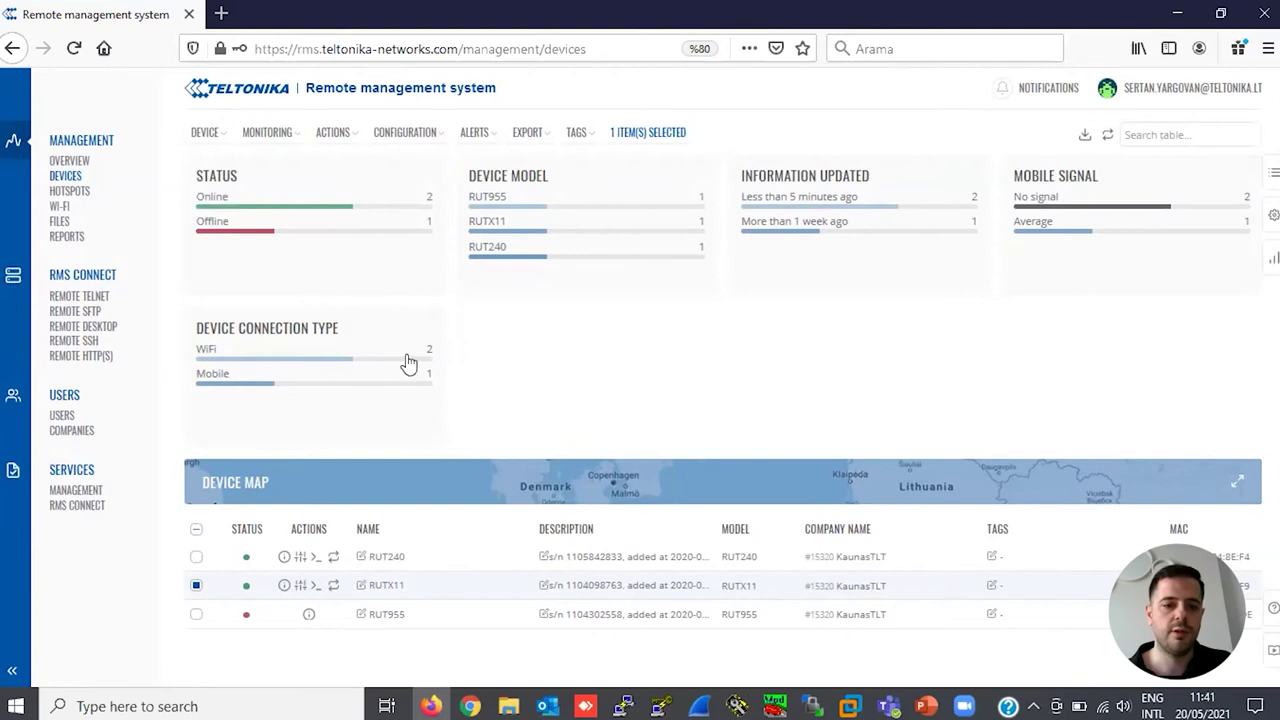
pyautogui.click(197, 586)
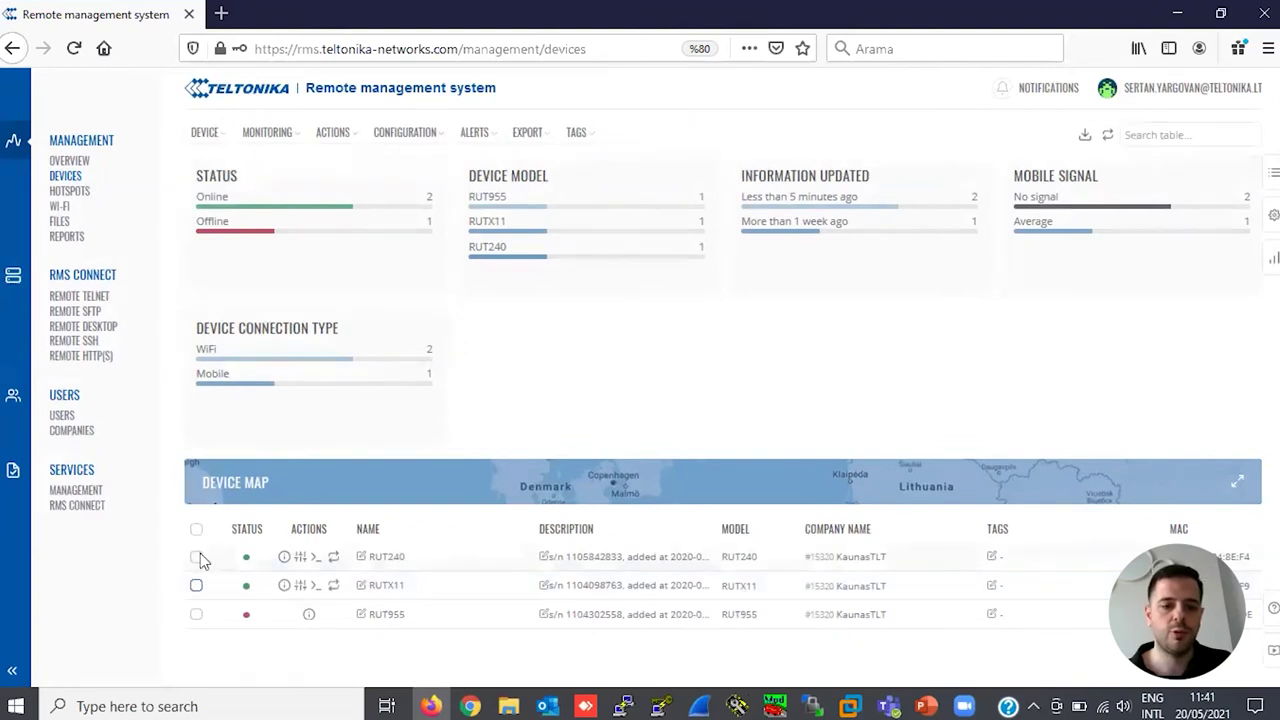
pyautogui.click(196, 557)
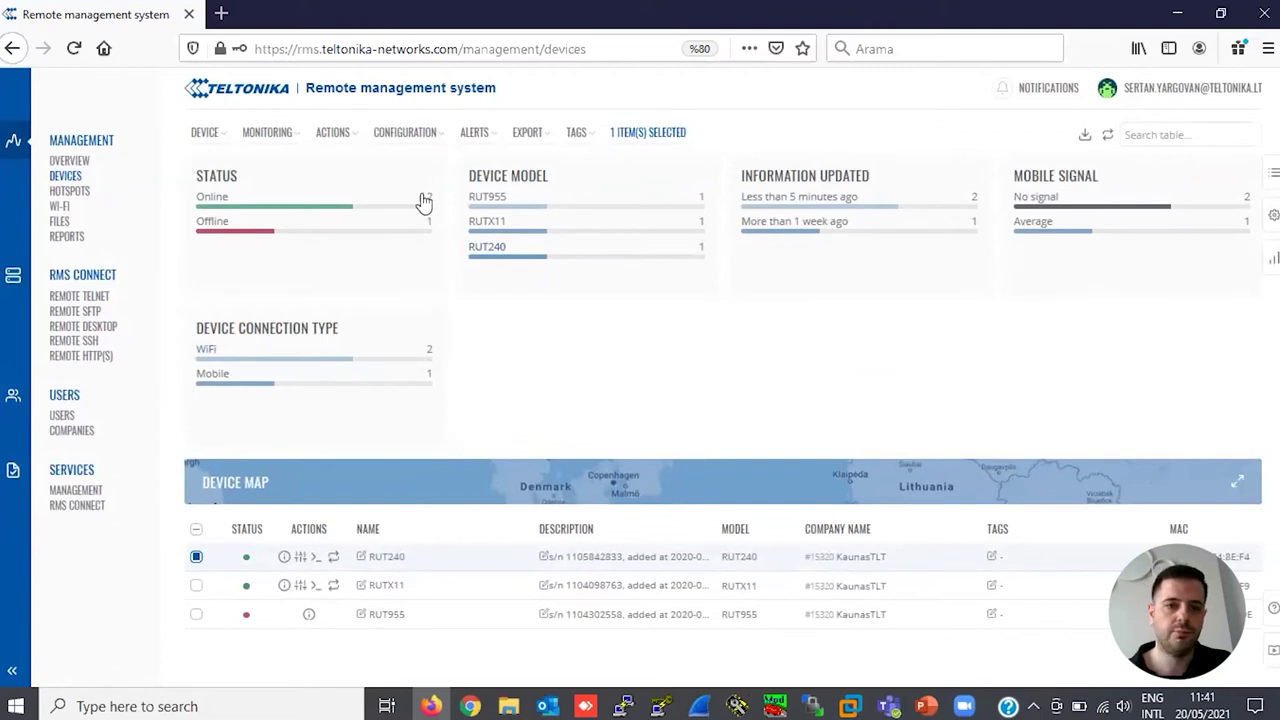
pyautogui.click(390, 136)
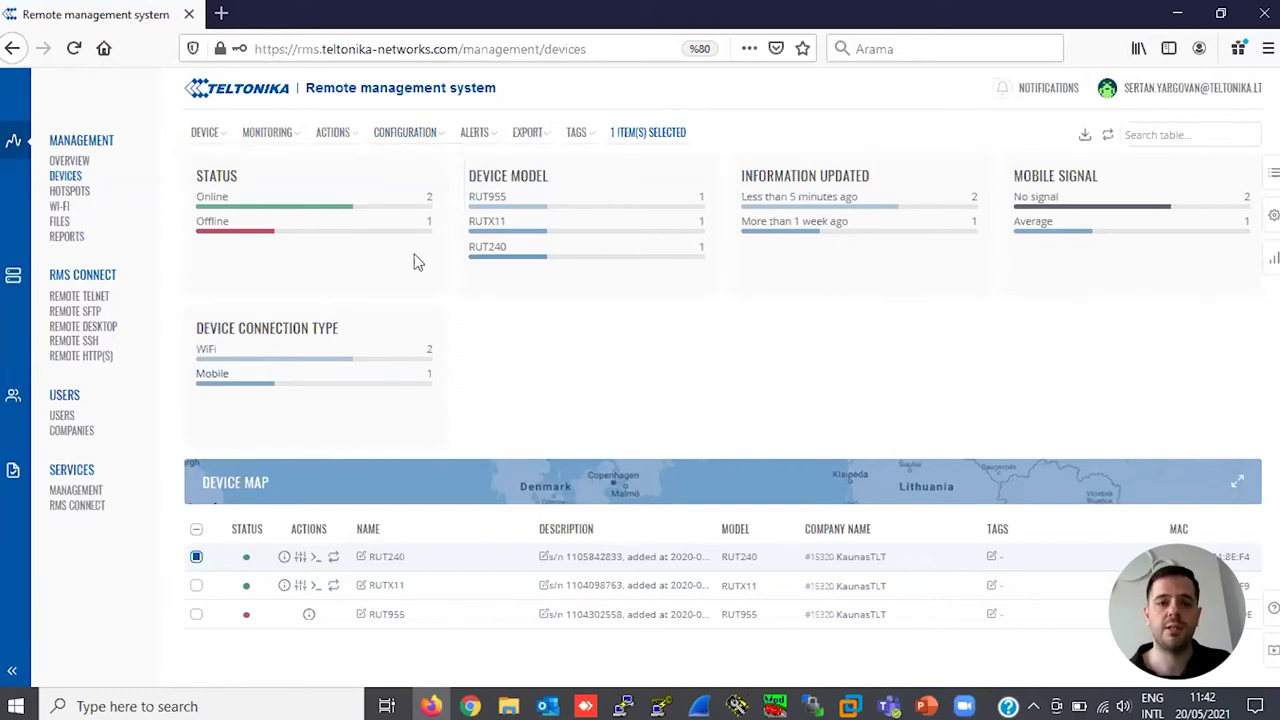
# Open Upload Backup for RUT240, find no device configurations, close it, and show the ACTIONS menu.
pyautogui.moveTo(395, 140)
pyautogui.click(410, 169)
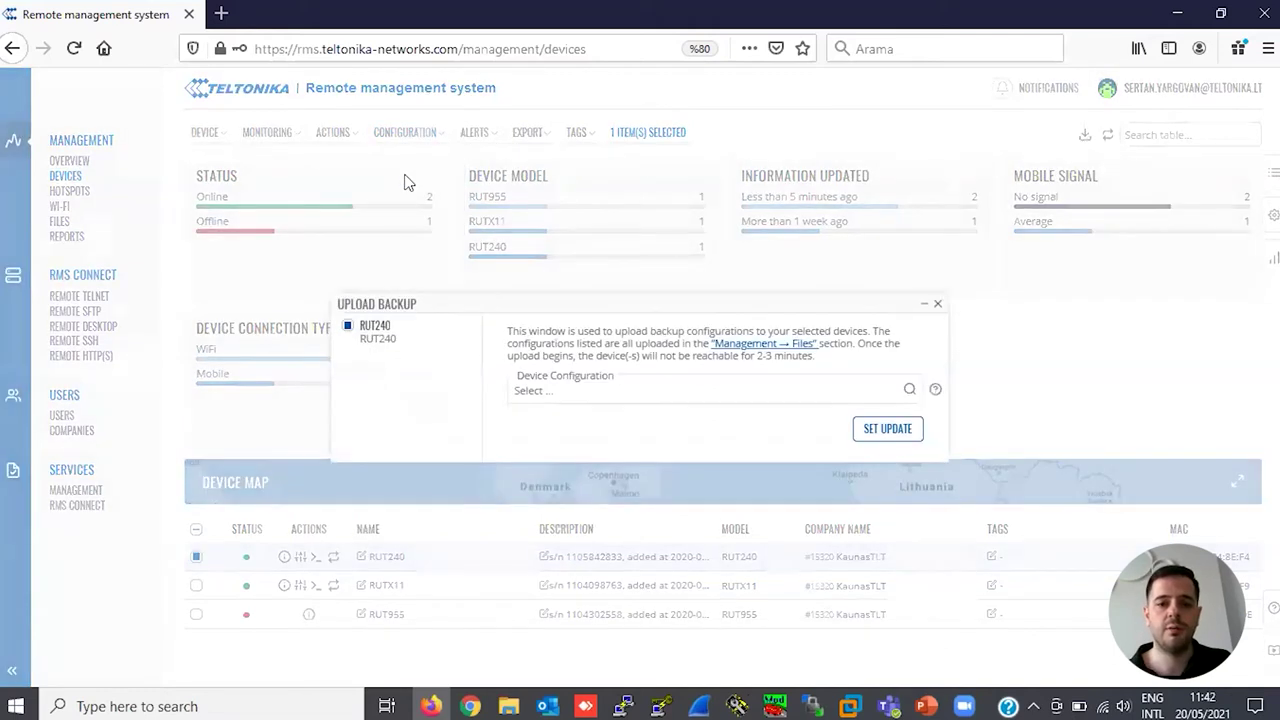
pyautogui.click(590, 392)
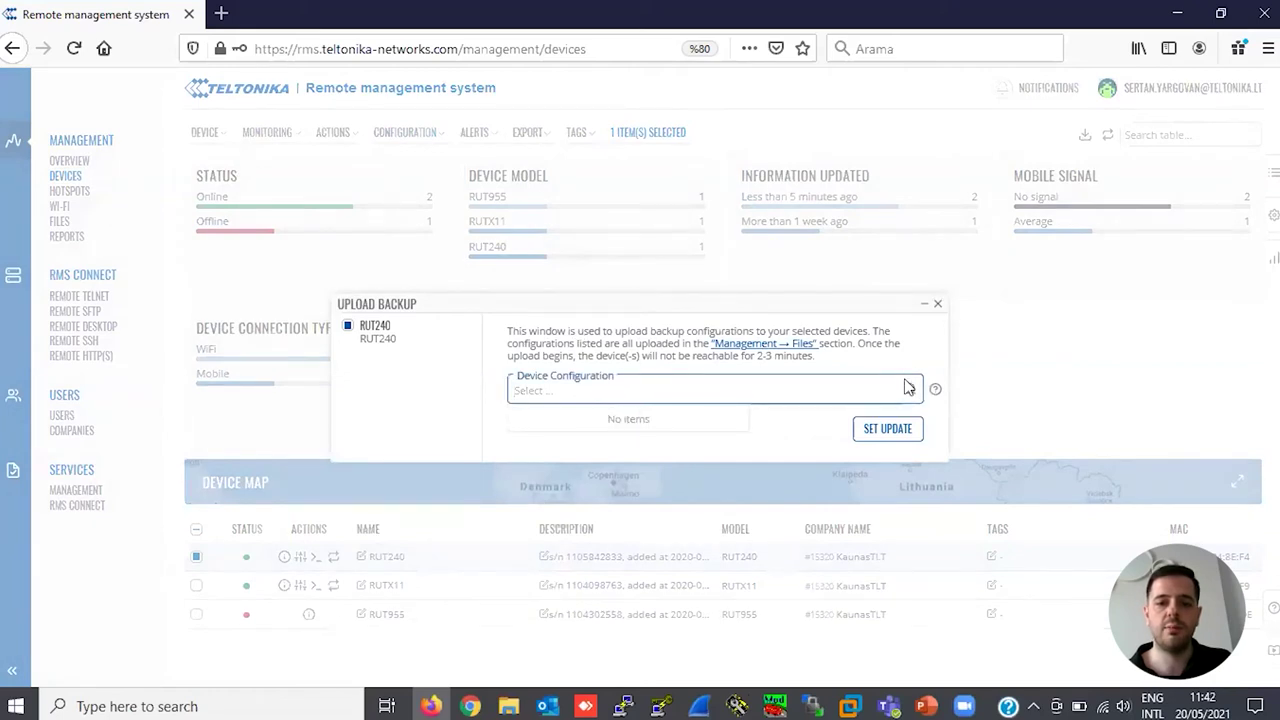
pyautogui.click(937, 303)
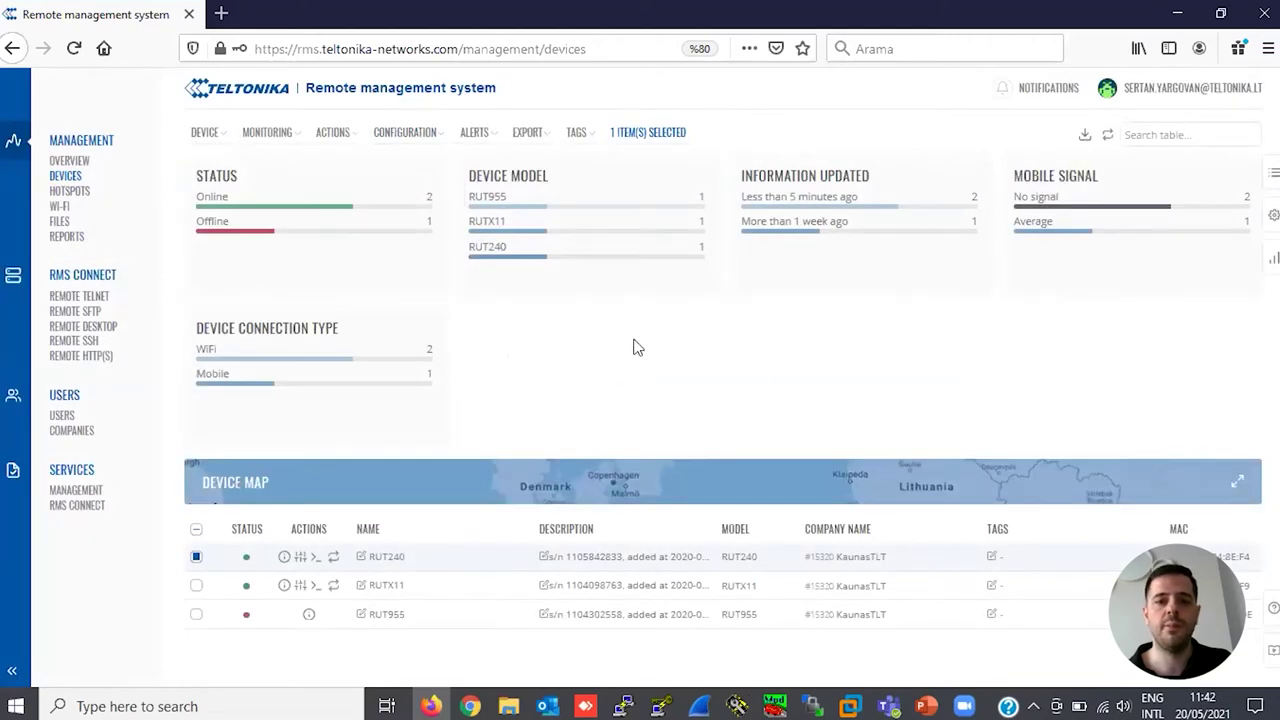
pyautogui.click(428, 130)
pyautogui.click(333, 138)
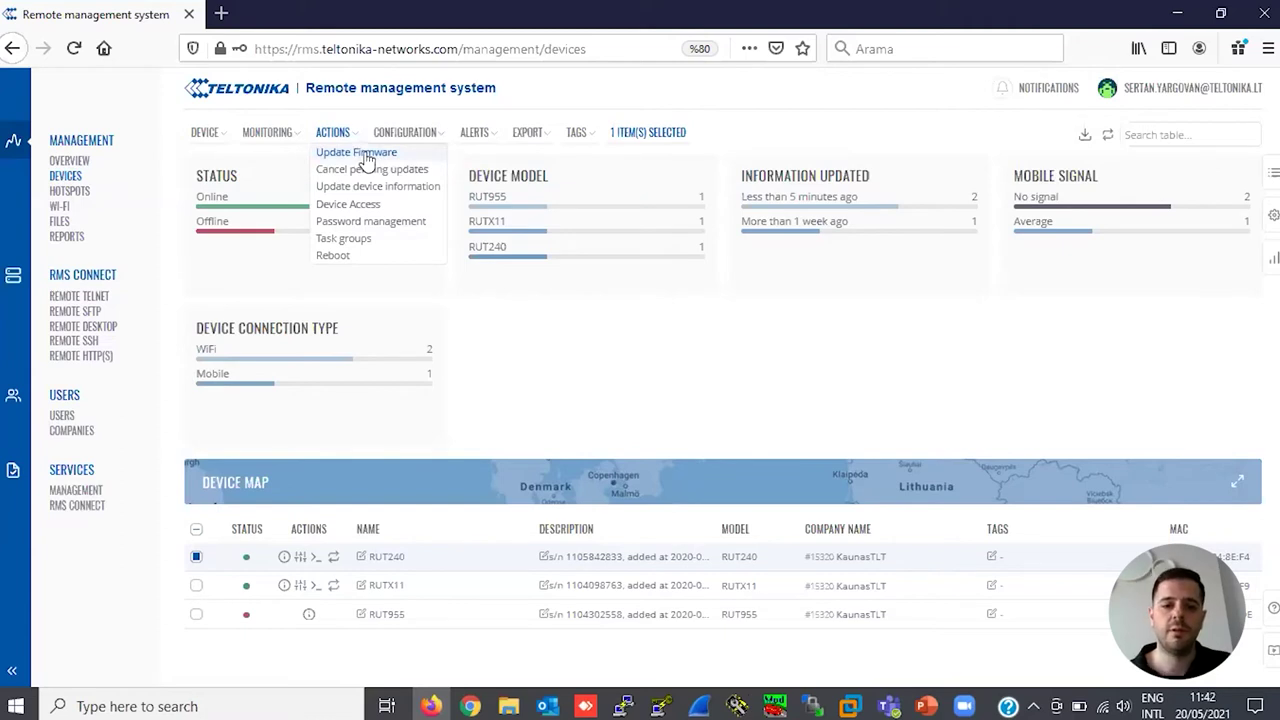
# Check RUT240's firmware list, find it already on 00.01.14, close without updating, and deselect it.
pyautogui.click(366, 162)
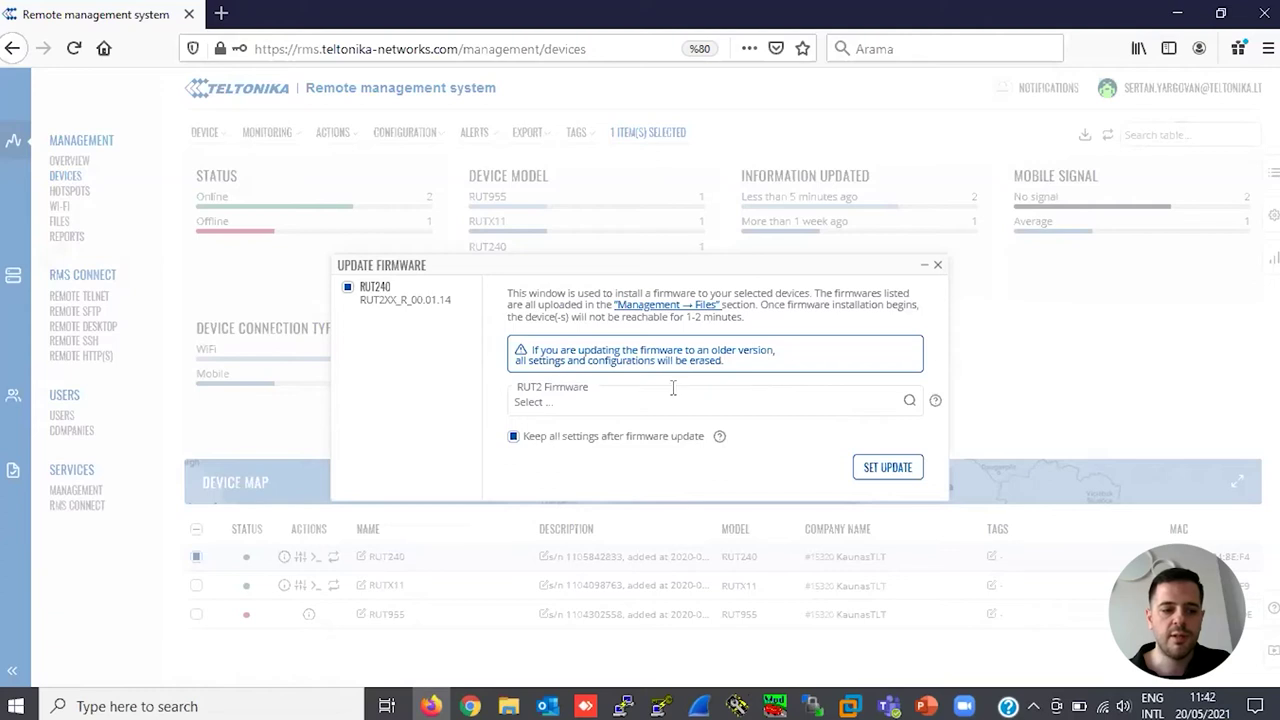
pyautogui.click(640, 397)
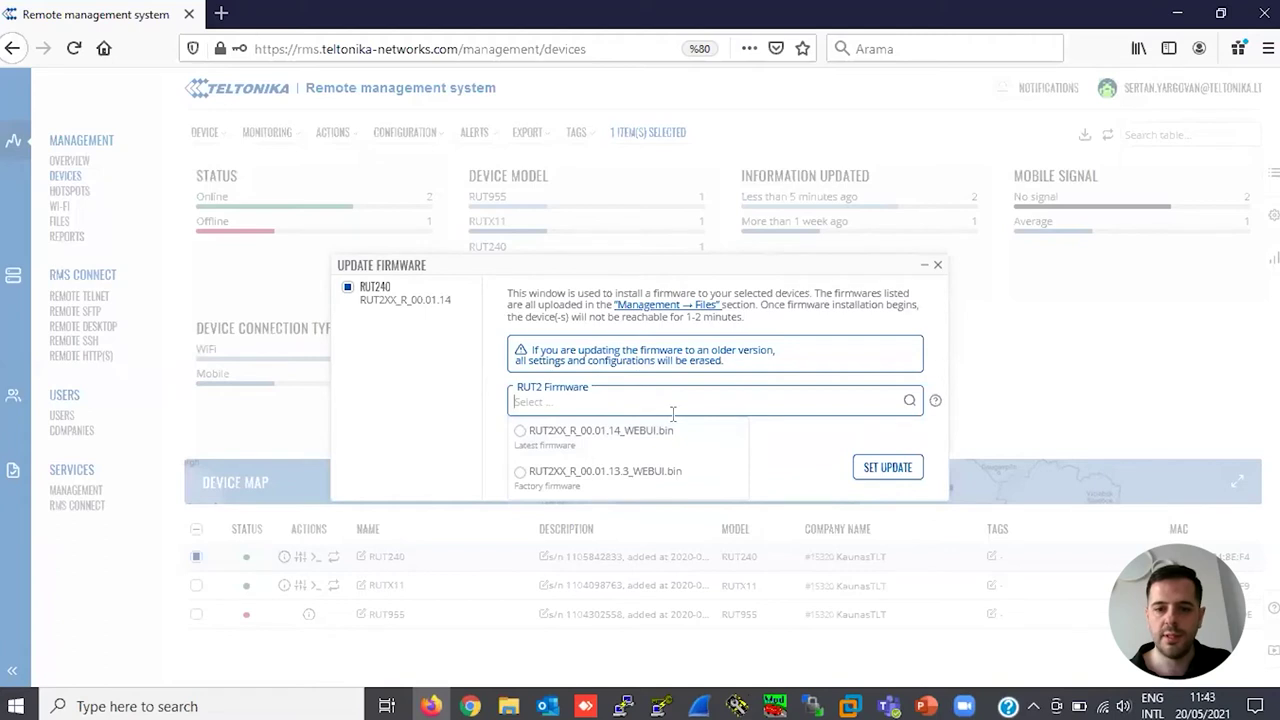
pyautogui.click(938, 266)
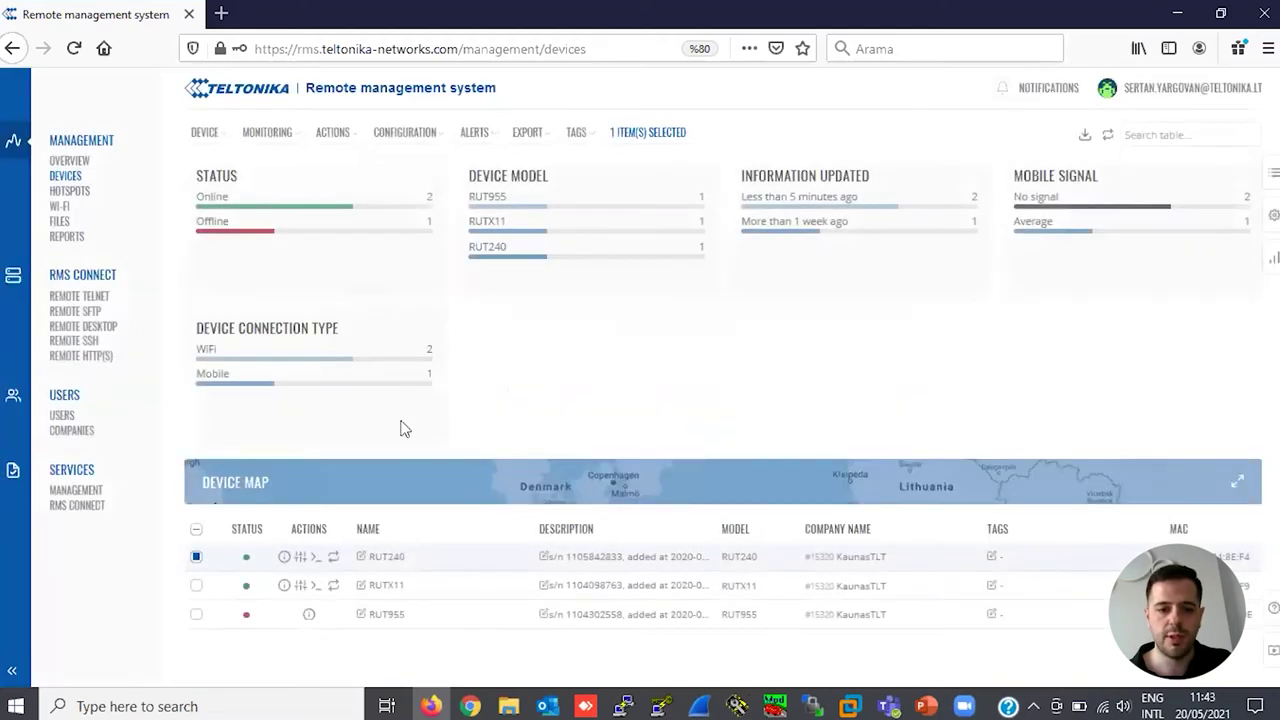
pyautogui.click(196, 557)
# Select RUTX11 and set a firmware update to RUTX_R_00.02.06.1_WEBUI.bin, keeping all settings.
pyautogui.click(196, 585)
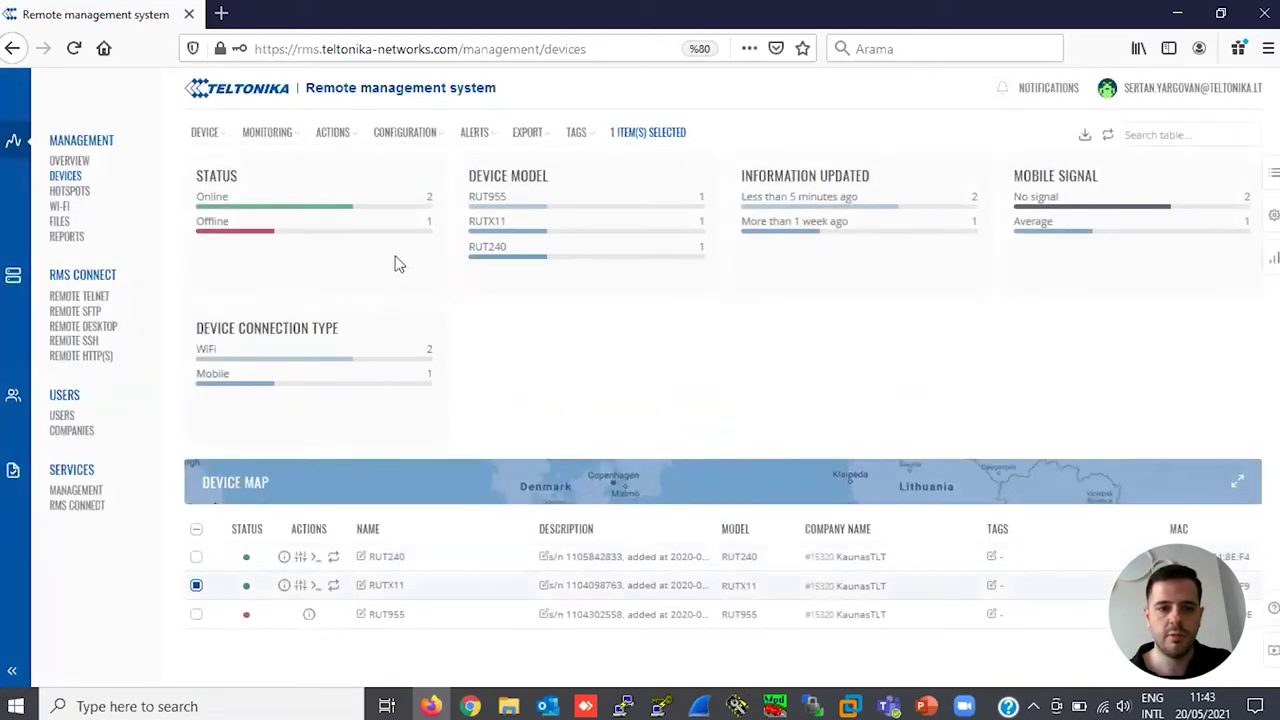
pyautogui.click(355, 132)
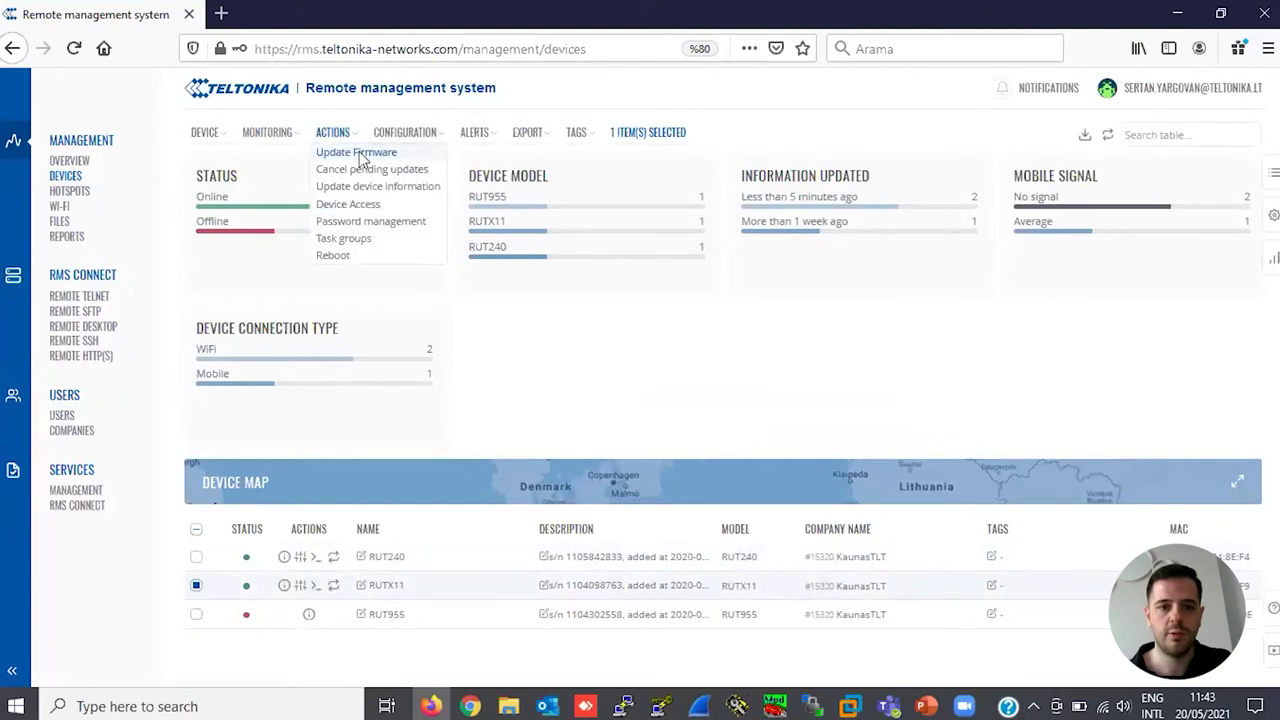
pyautogui.click(360, 154)
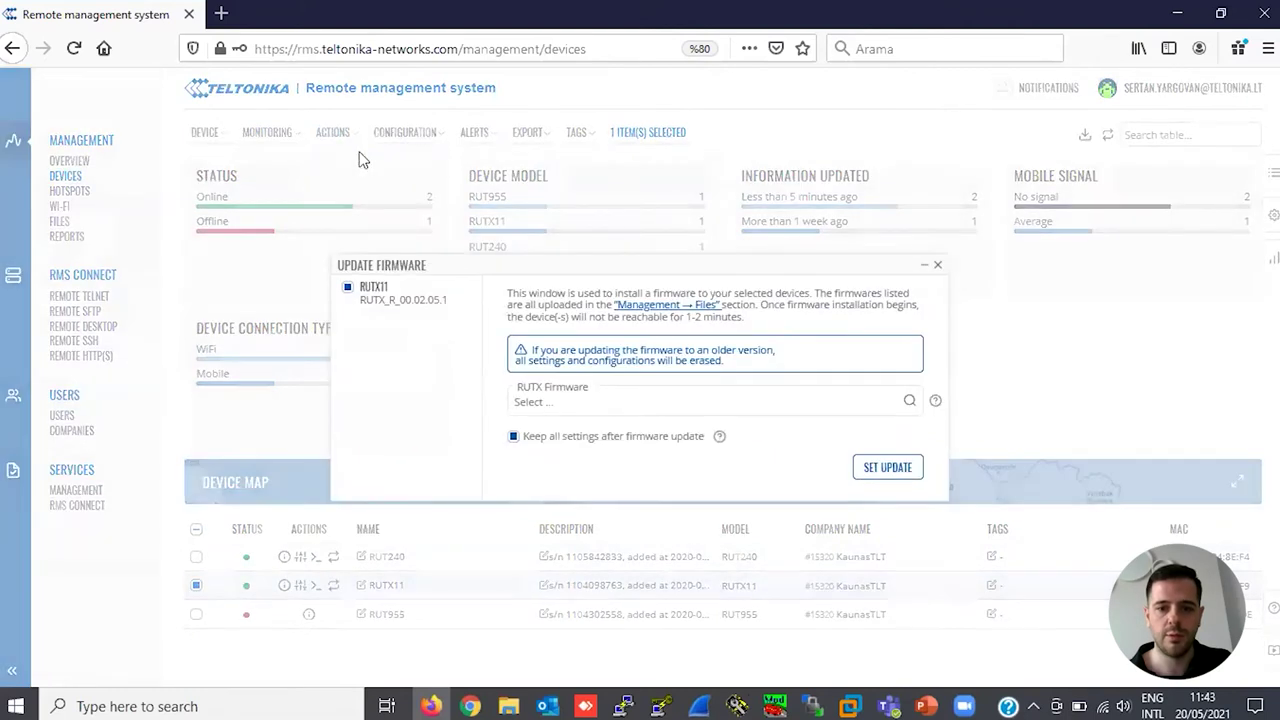
pyautogui.click(600, 400)
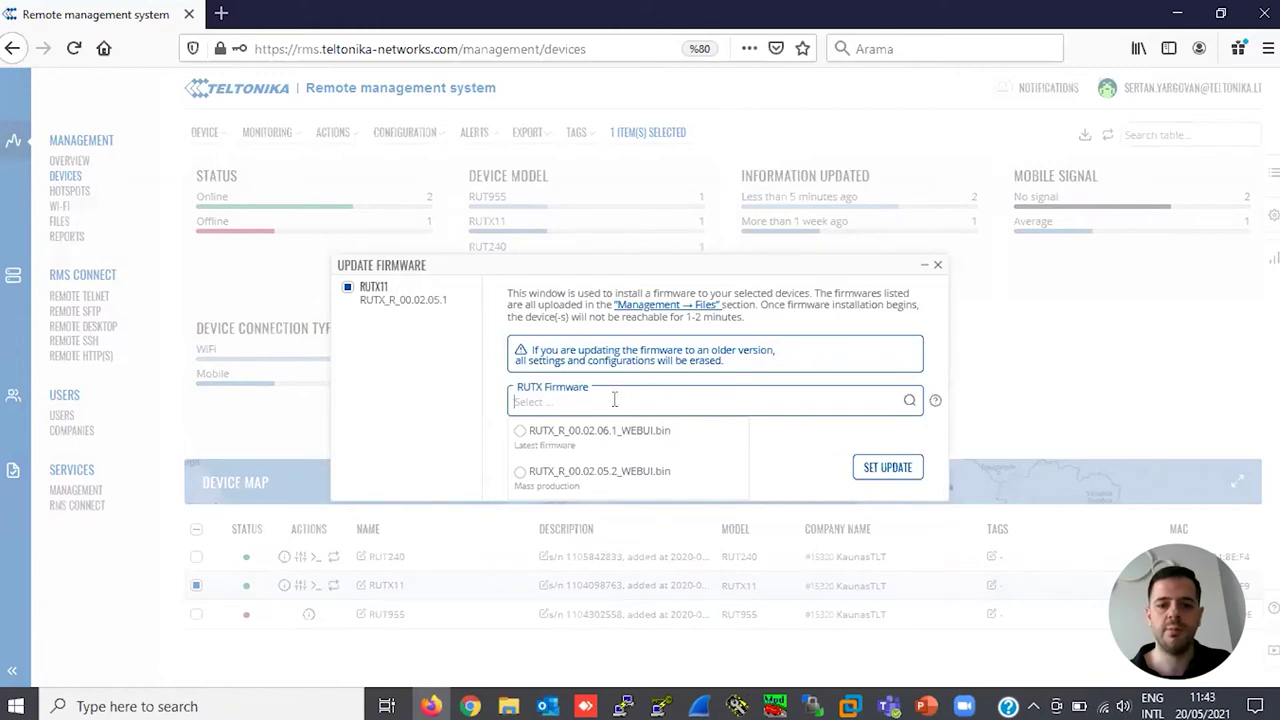
pyautogui.click(547, 433)
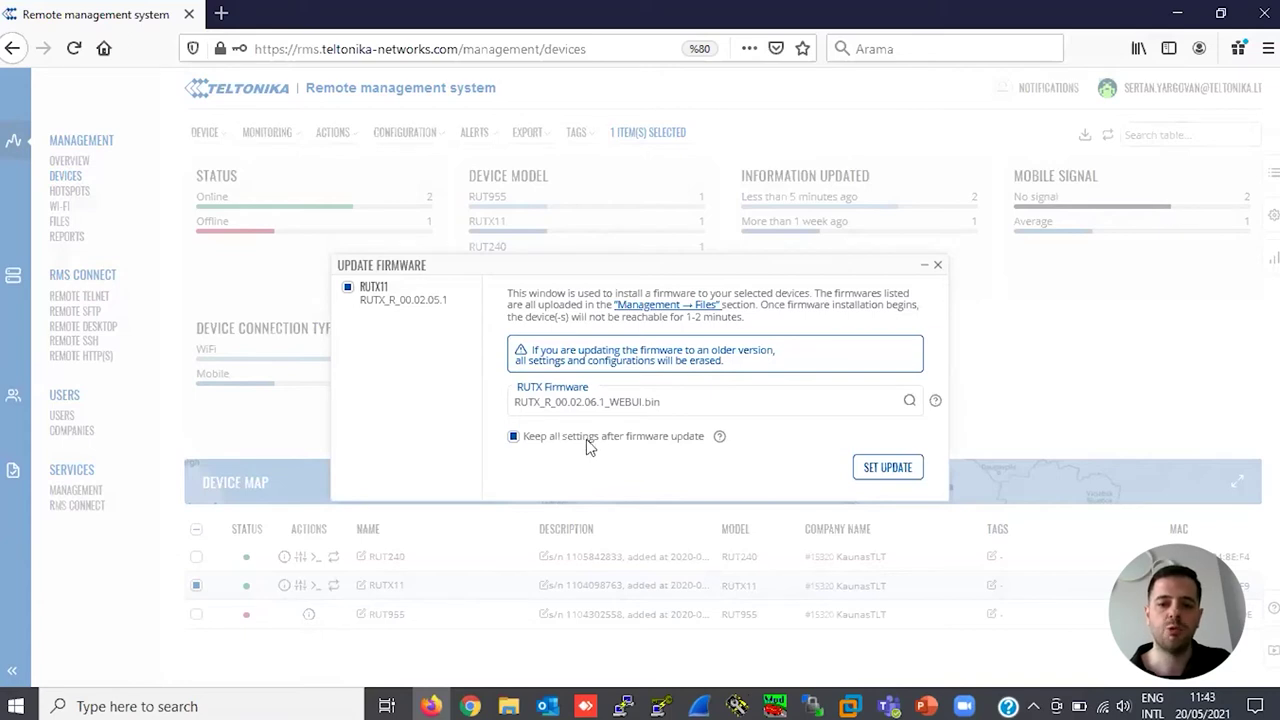
pyautogui.click(891, 474)
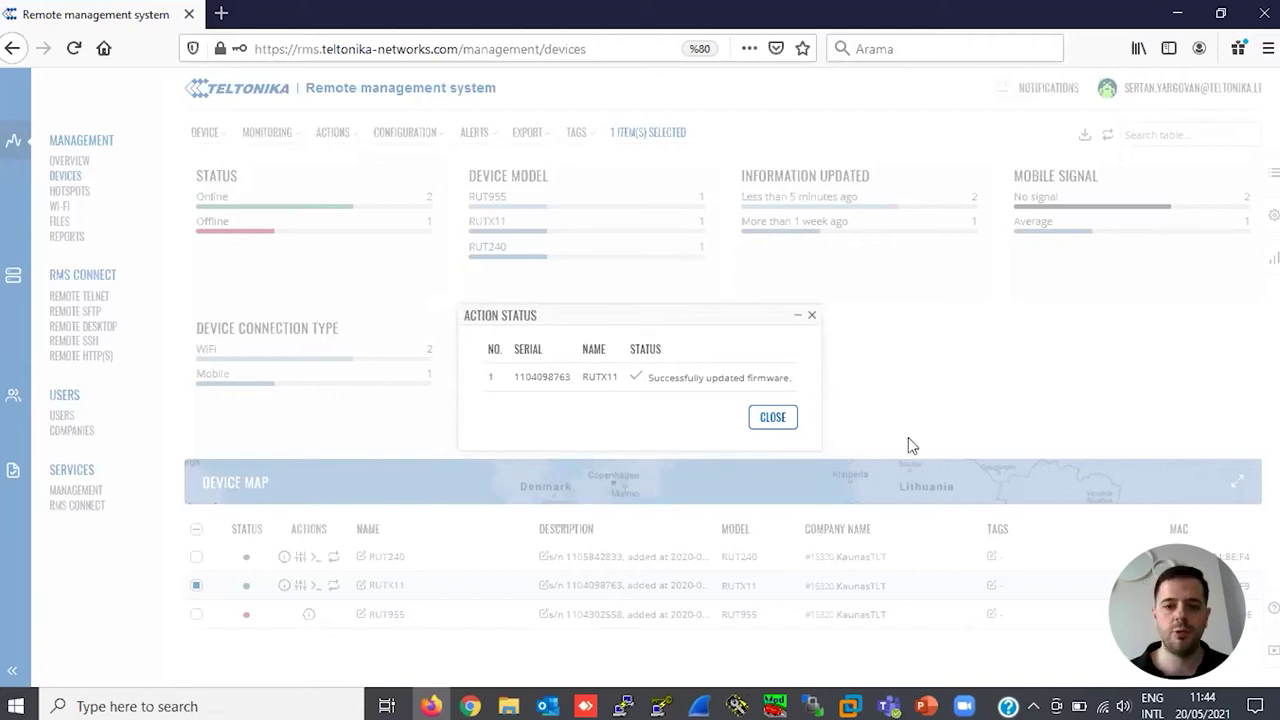
# Close the firmware update status report and show the other RMS account's Overview in Chrome.
pyautogui.click(766, 418)
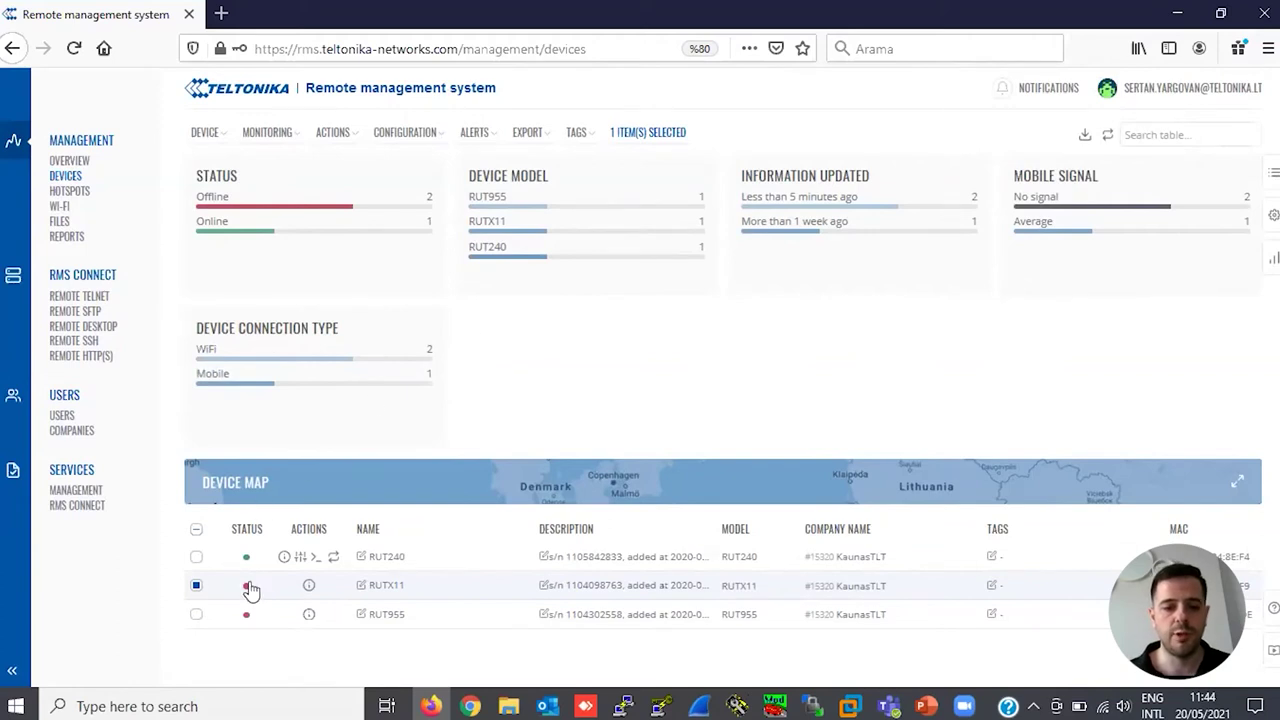
pyautogui.click(412, 132)
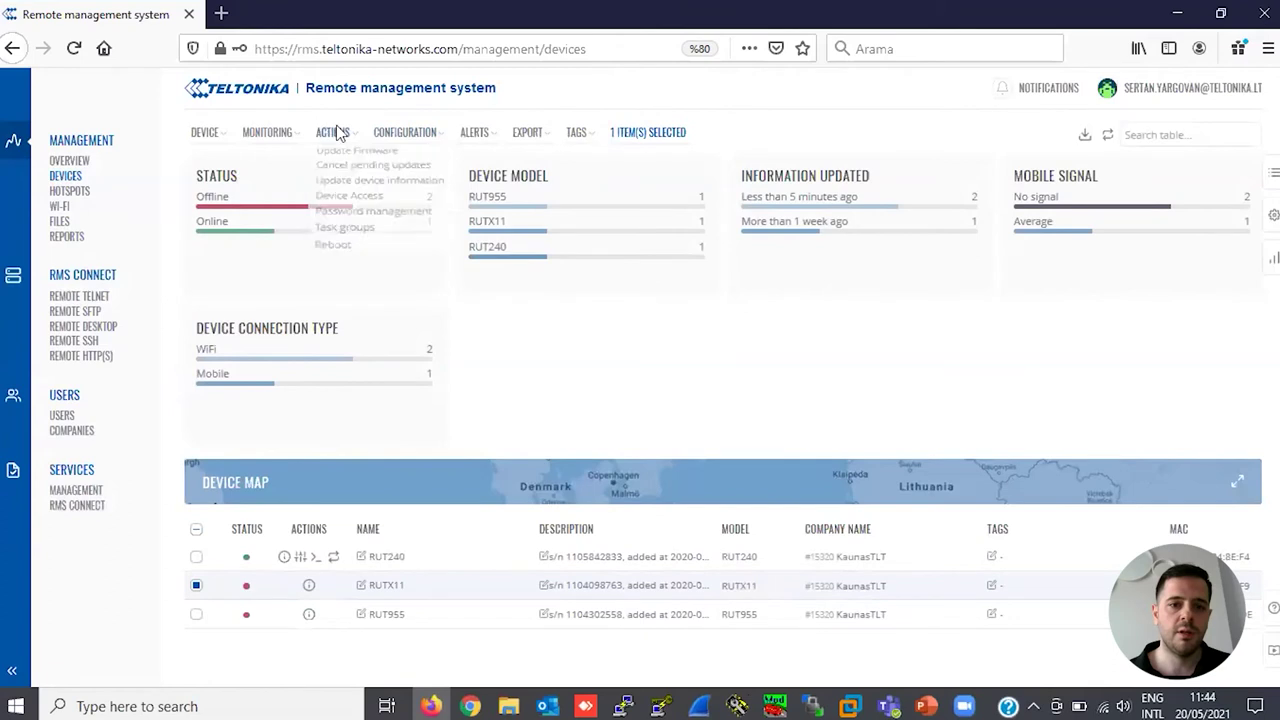
pyautogui.moveTo(348, 137)
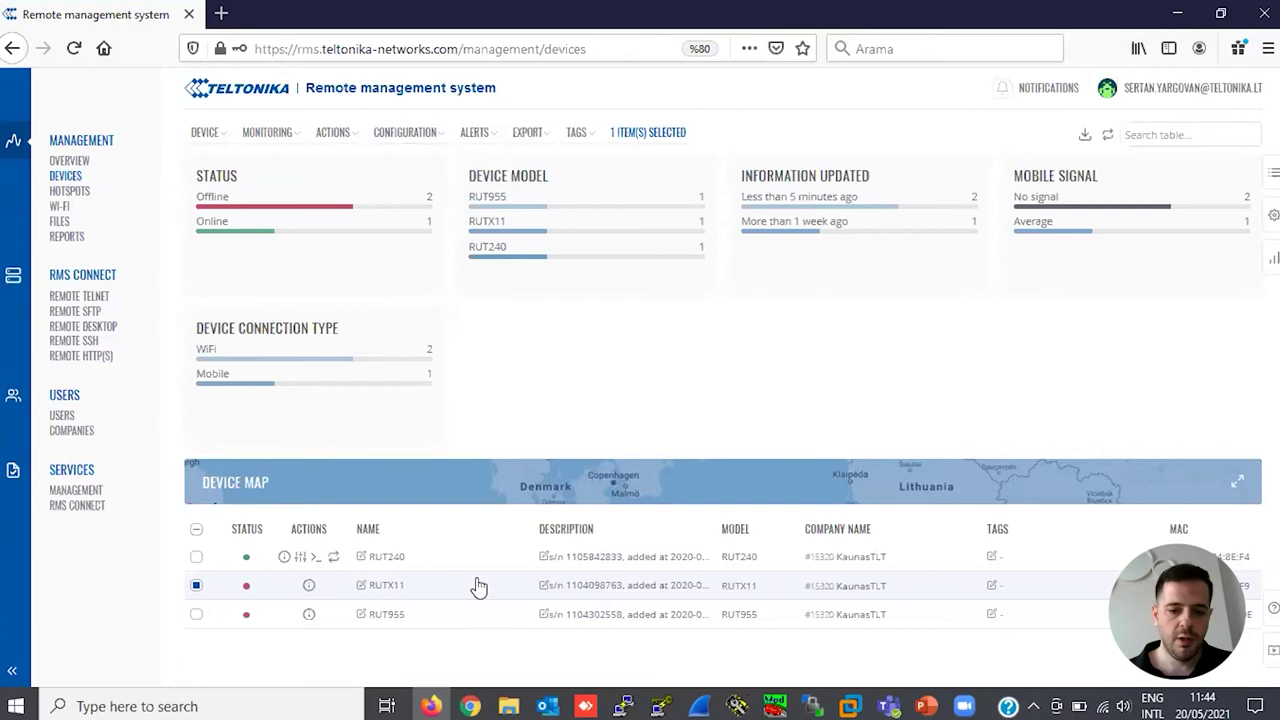
pyautogui.click(470, 706)
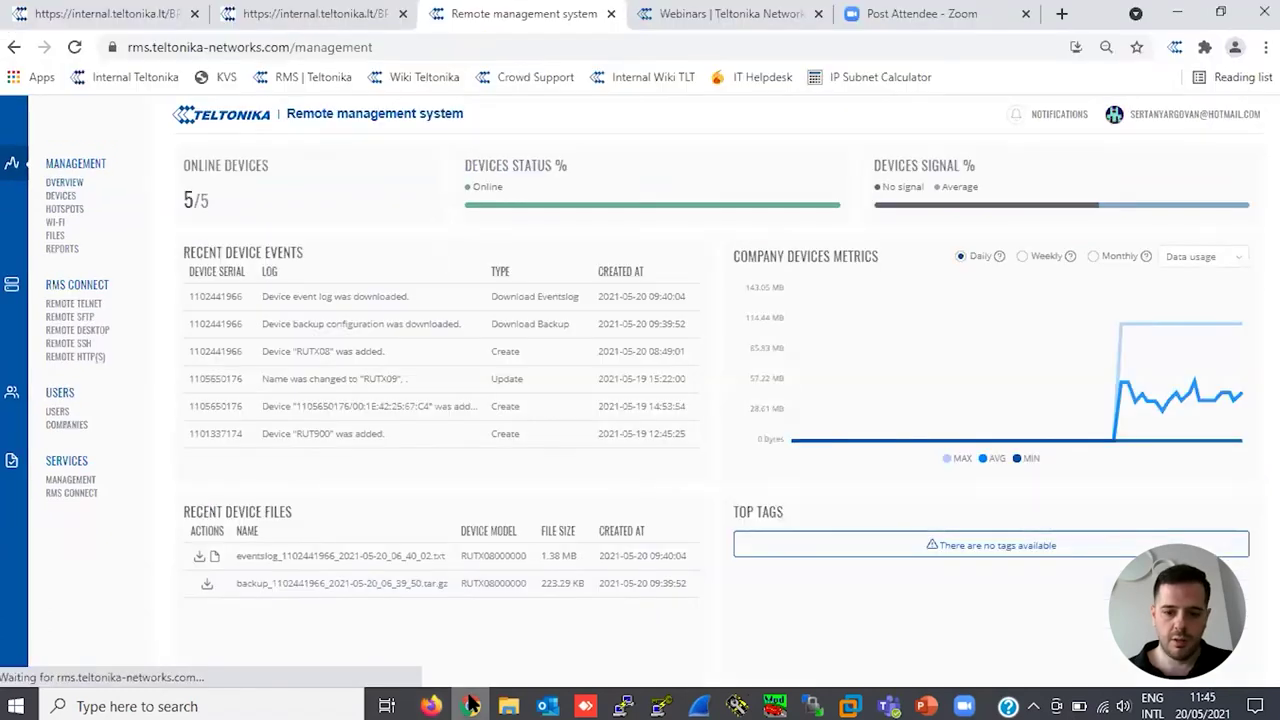
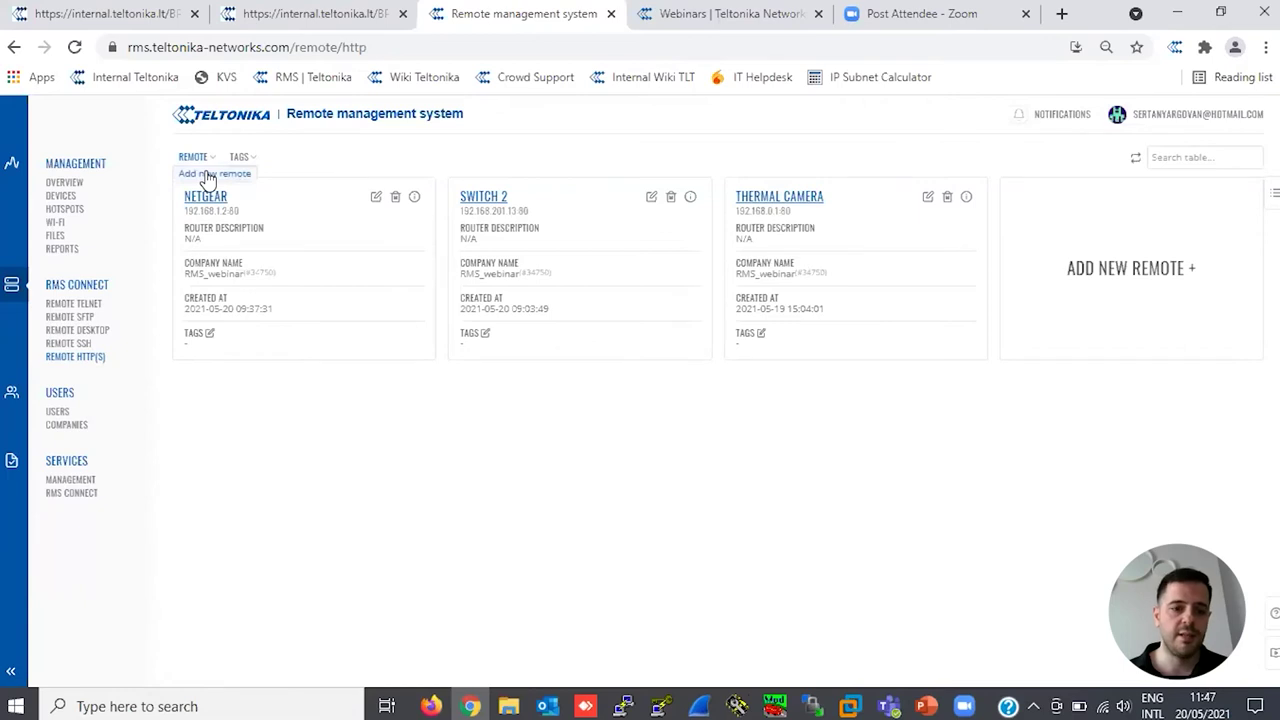
# Start a manual remote named 'Test baglantisi' with IP address 192.168.1.15.
pyautogui.click(207, 176)
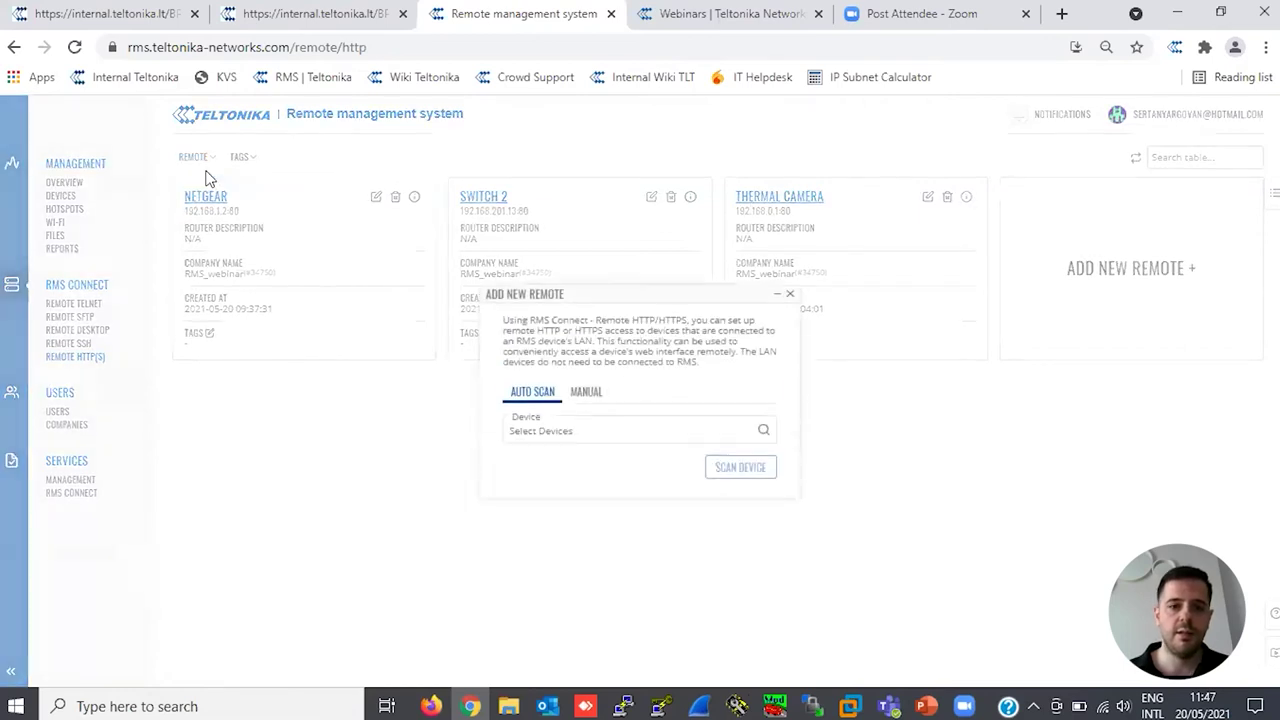
pyautogui.click(584, 391)
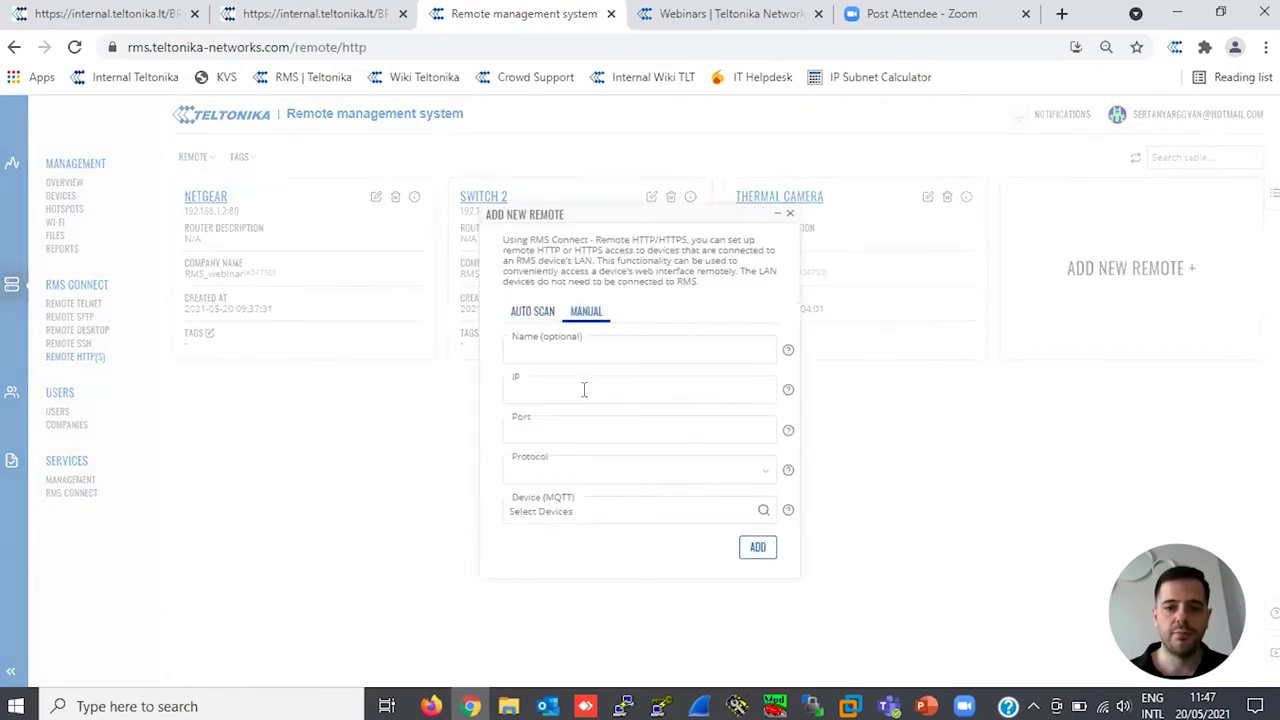
pyautogui.click(593, 355)
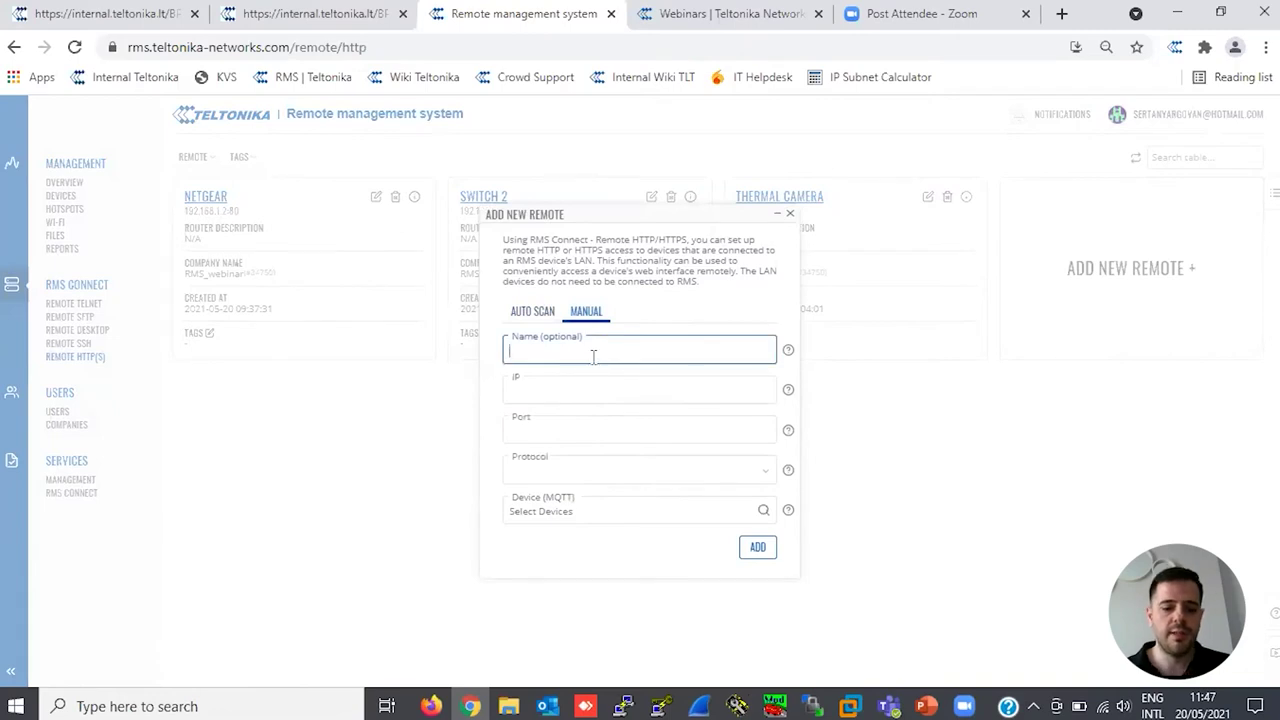
pyautogui.write('Test baglan')
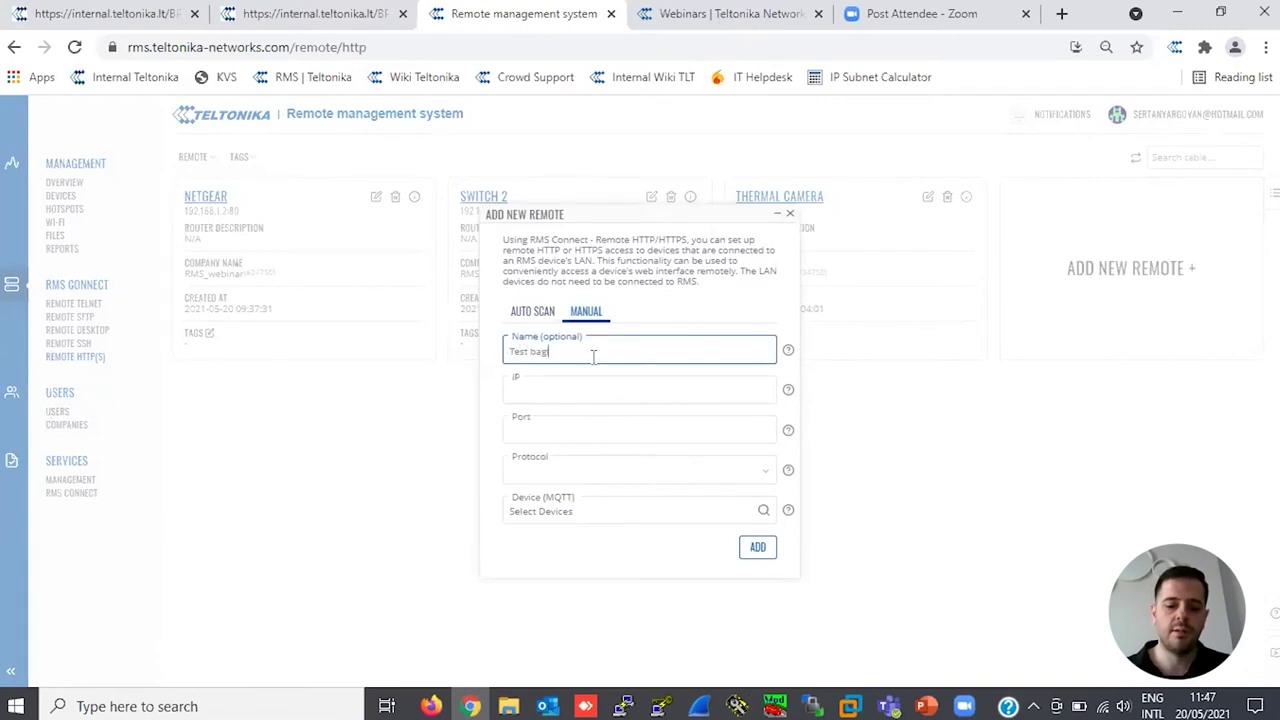
pyautogui.write('tisi')
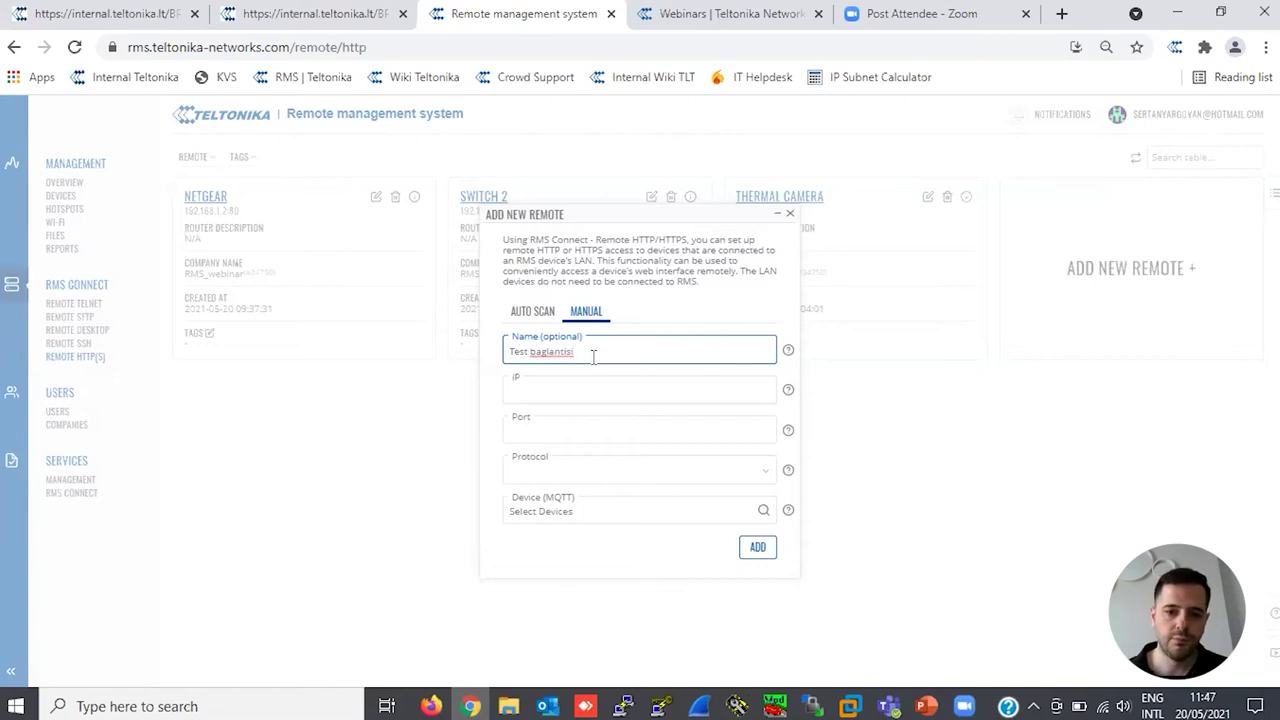
pyautogui.press('Tab')
pyautogui.write('19')
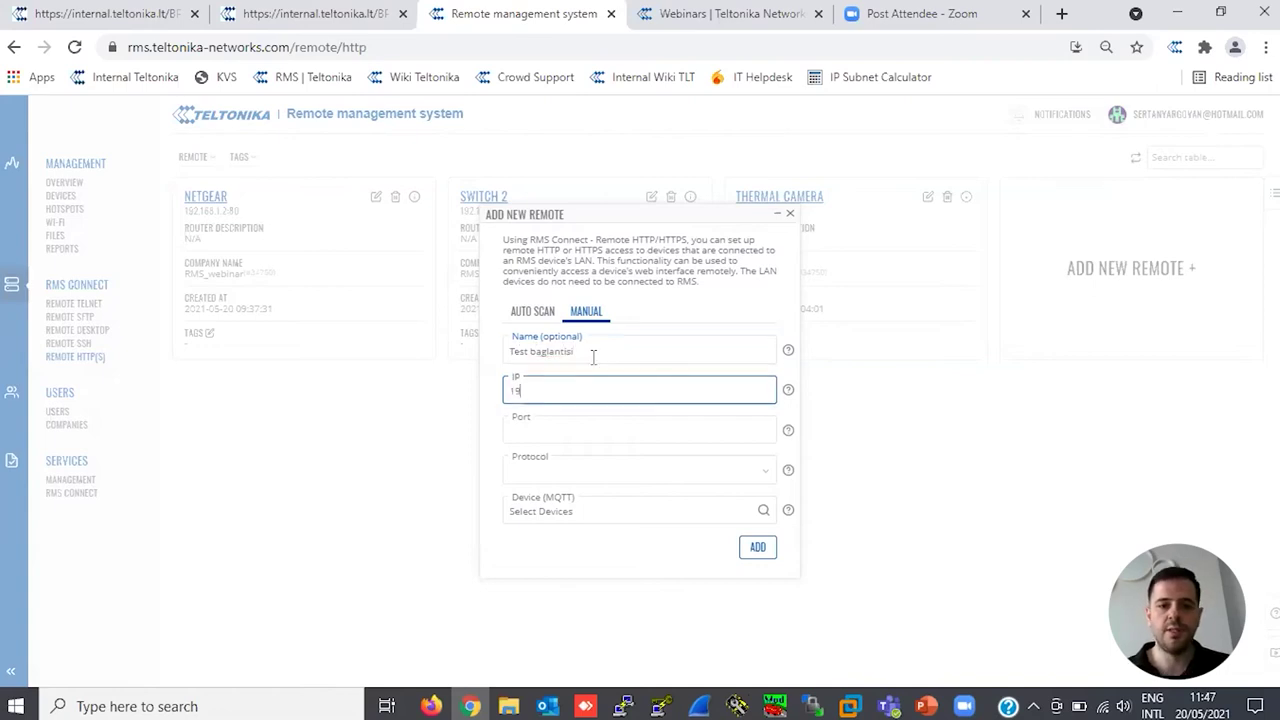
pyautogui.write('2')
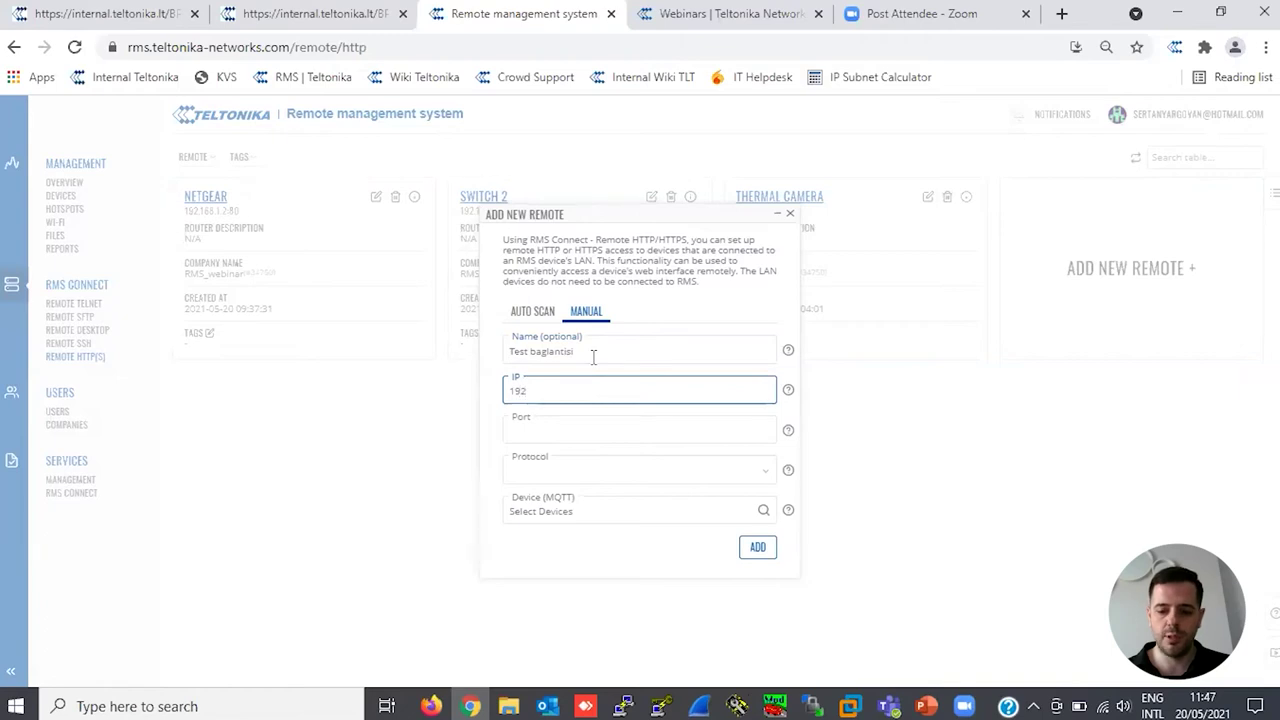
pyautogui.write('.168.1')
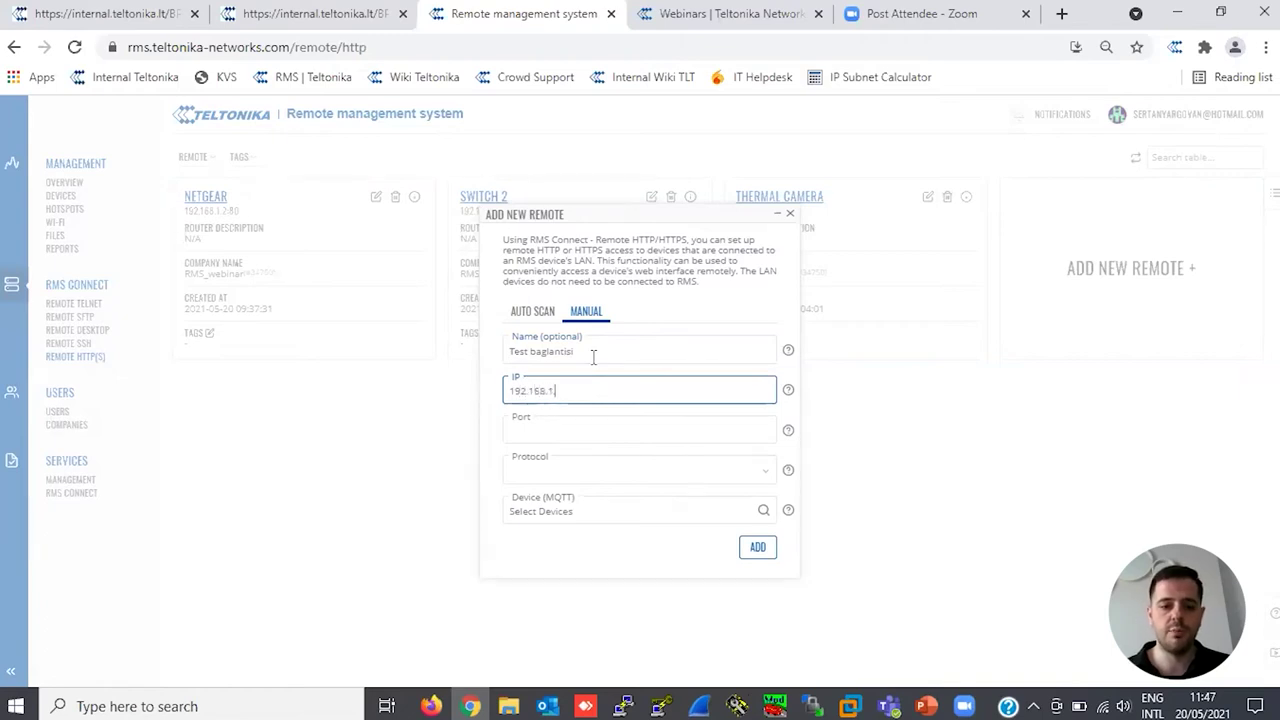
pyautogui.write('.15')
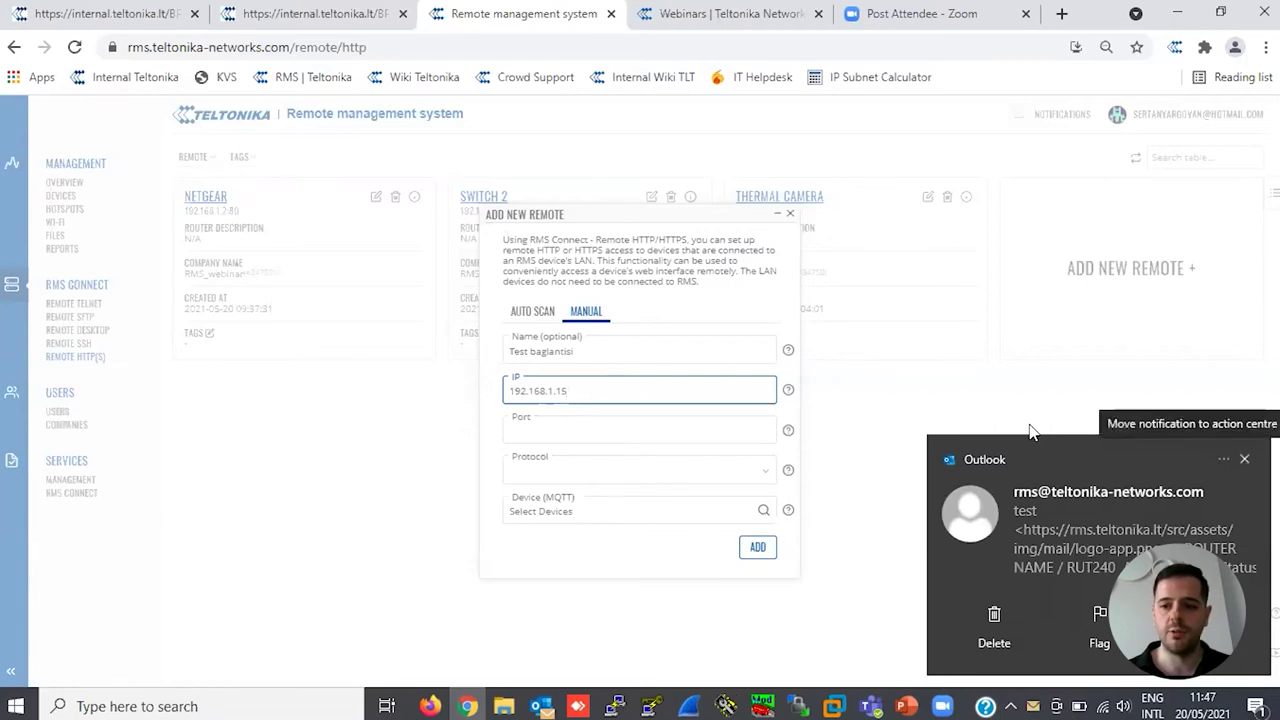
pyautogui.click(1031, 430)
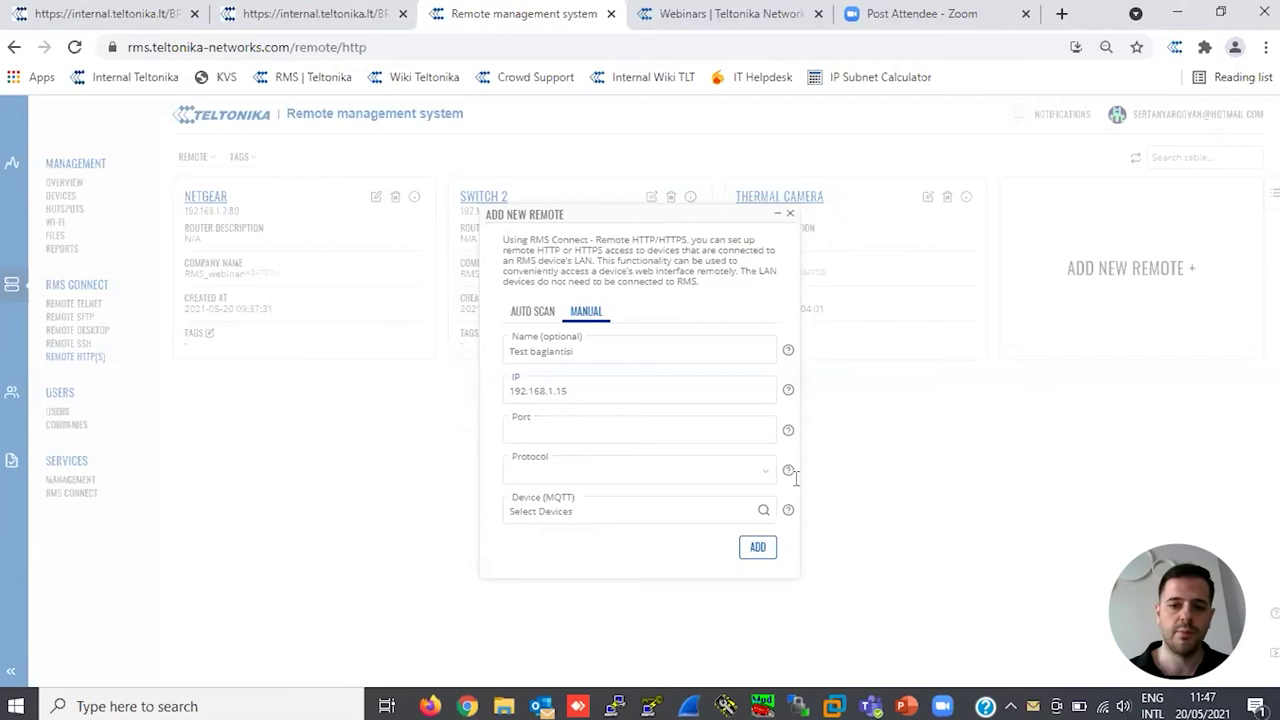
# Set port 80, protocol HTTP and device RUTX08, then add the remote.
pyautogui.click(643, 430)
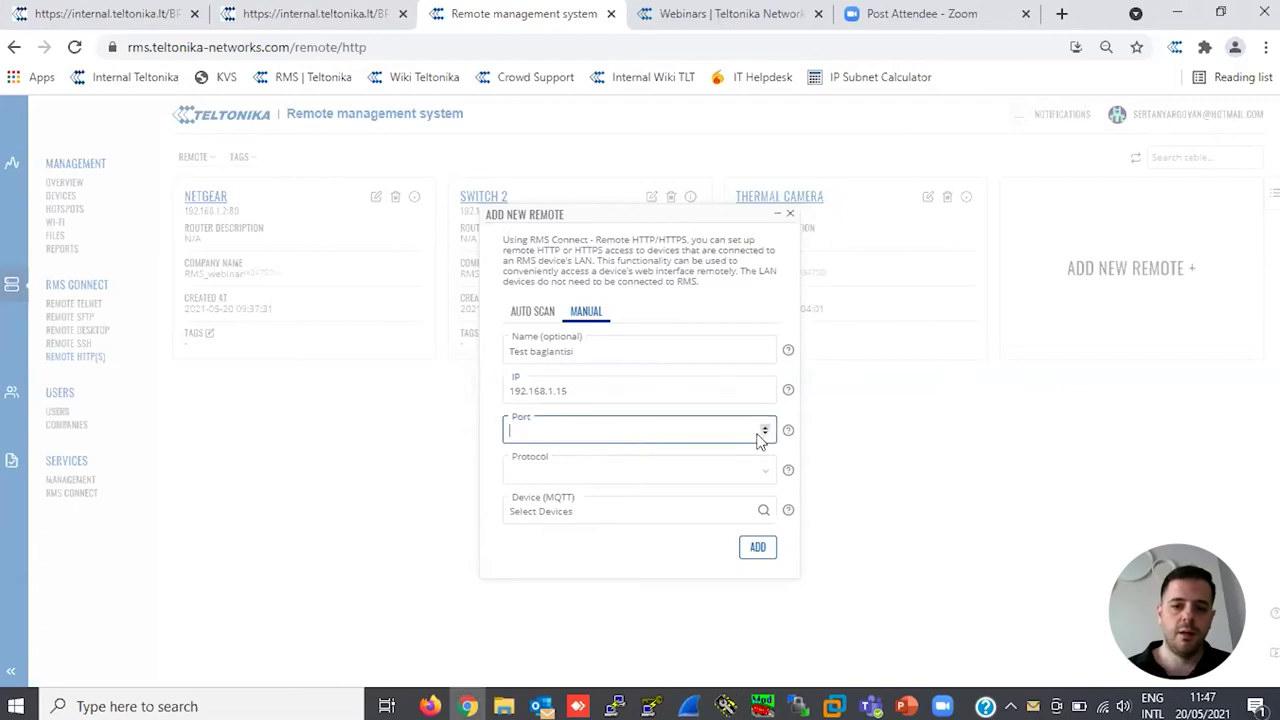
pyautogui.click(711, 468)
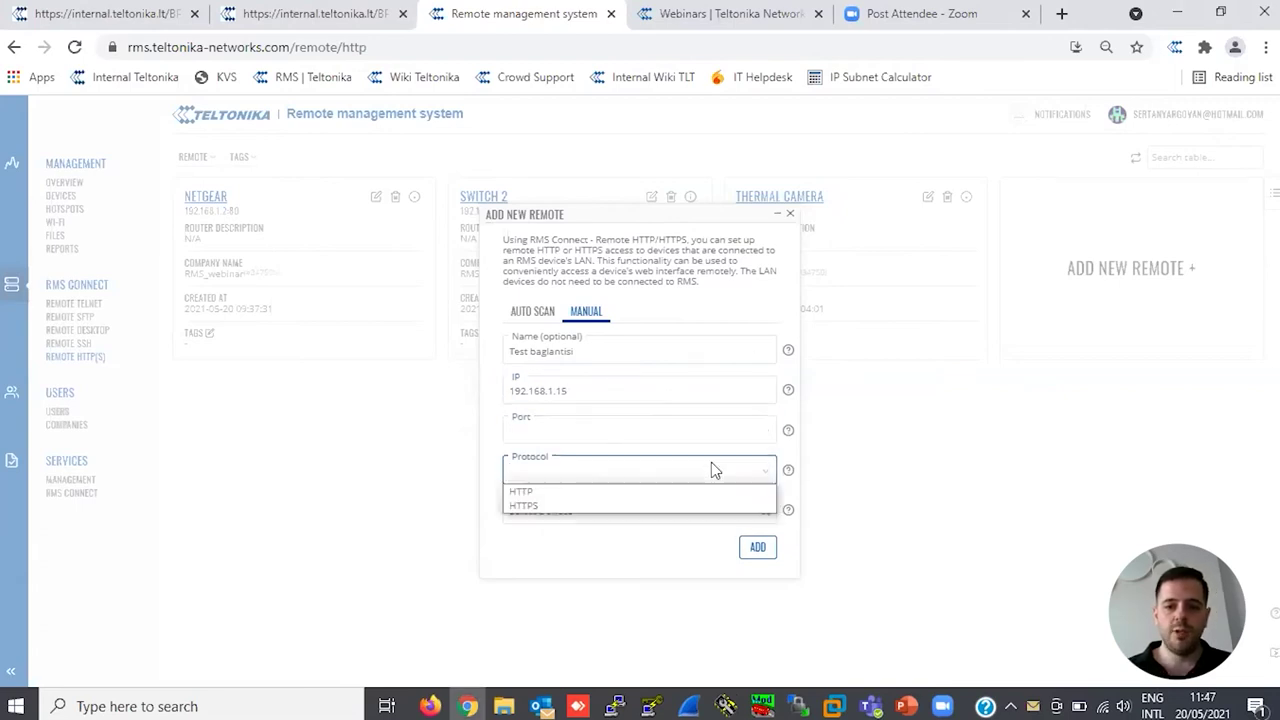
pyautogui.click(660, 494)
pyautogui.click(619, 426)
pyautogui.write('80')
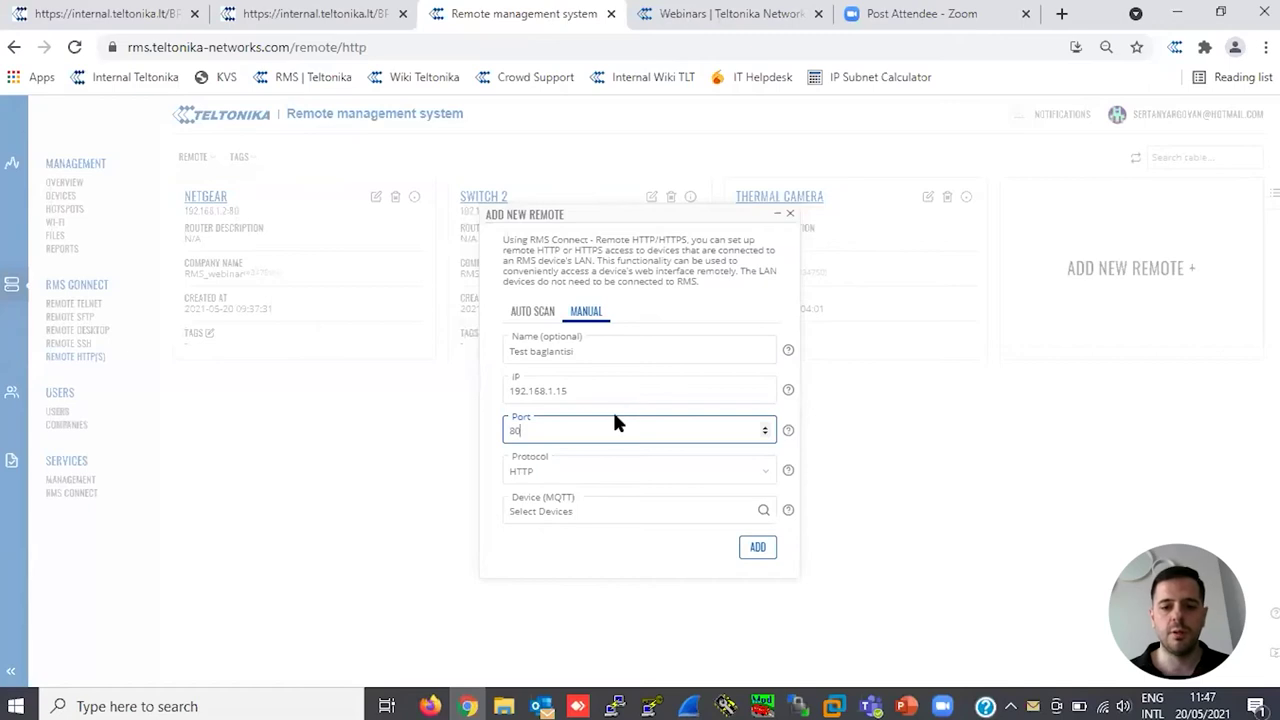
pyautogui.click(599, 508)
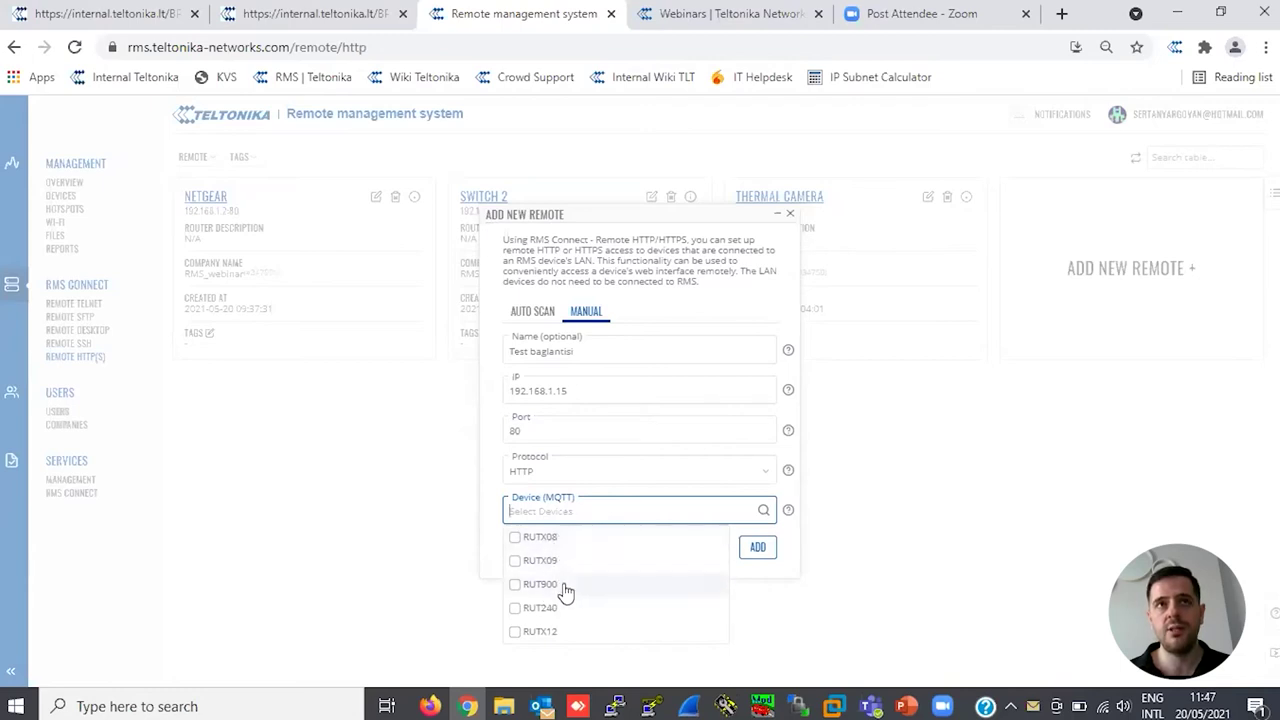
pyautogui.click(666, 546)
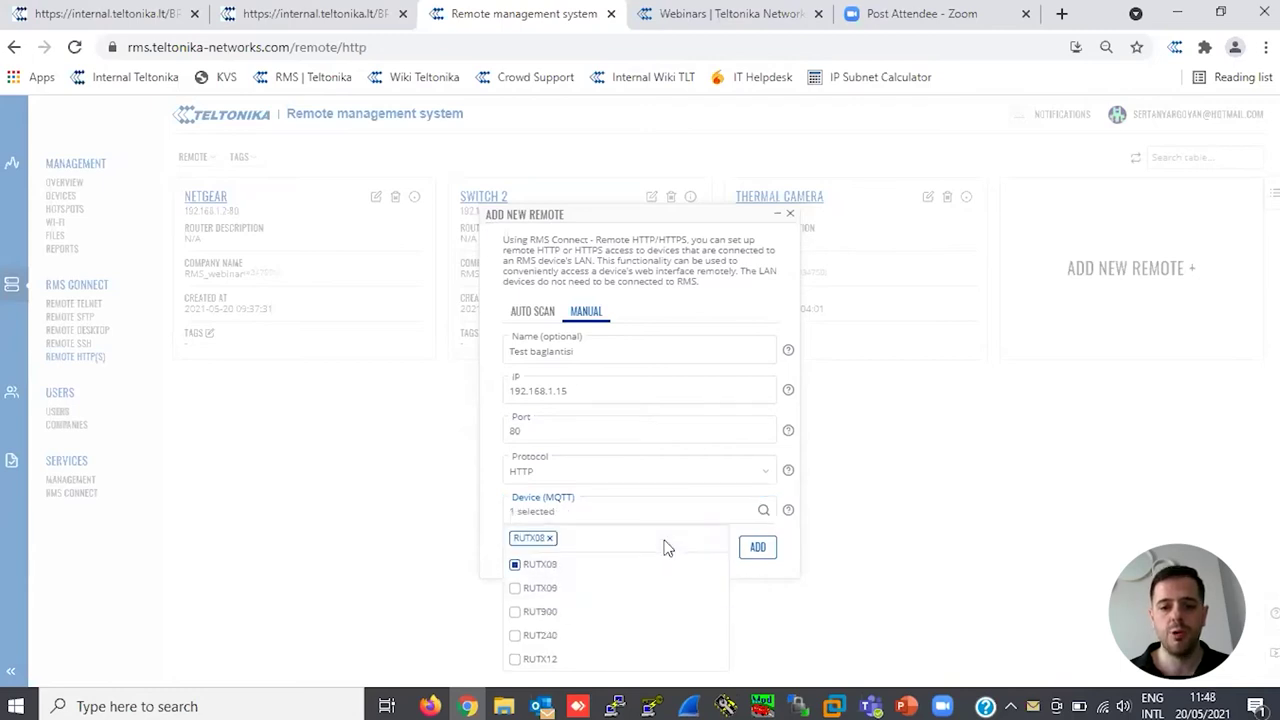
pyautogui.click(752, 549)
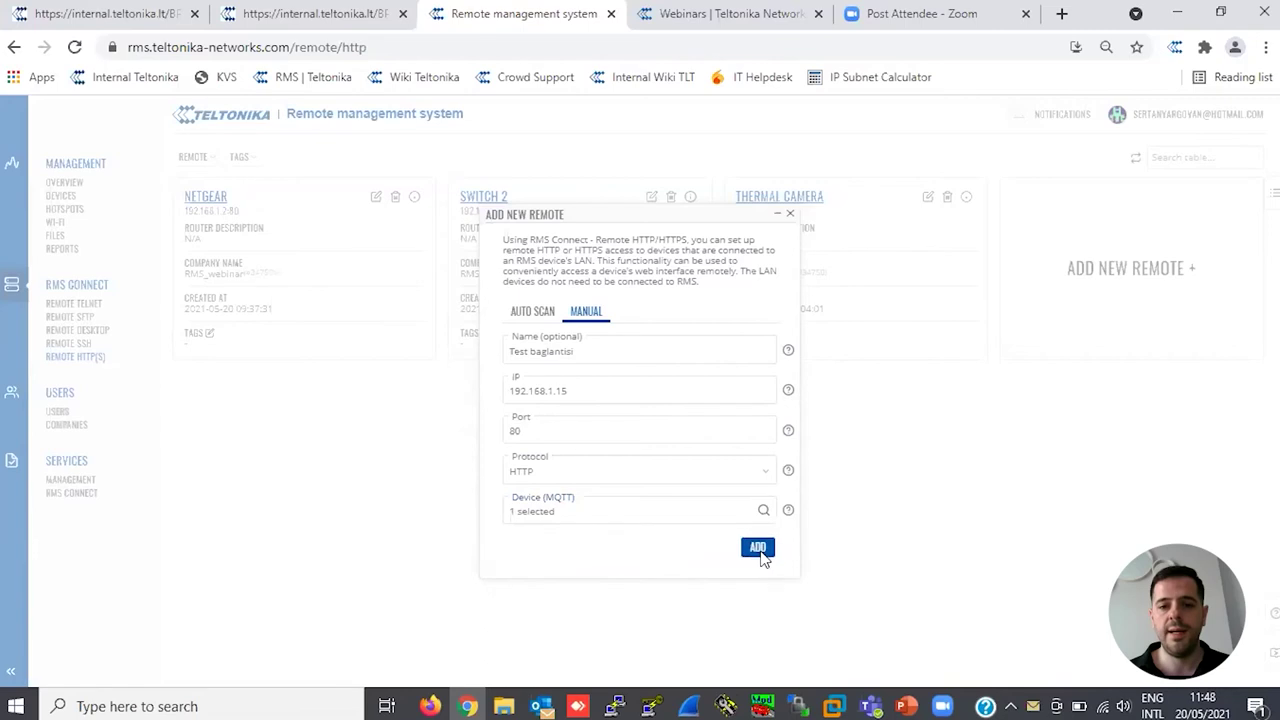
# Delete the Test baglantisi remote and confirm the removal.
pyautogui.click(802, 336)
pyautogui.click(396, 197)
pyautogui.click(664, 400)
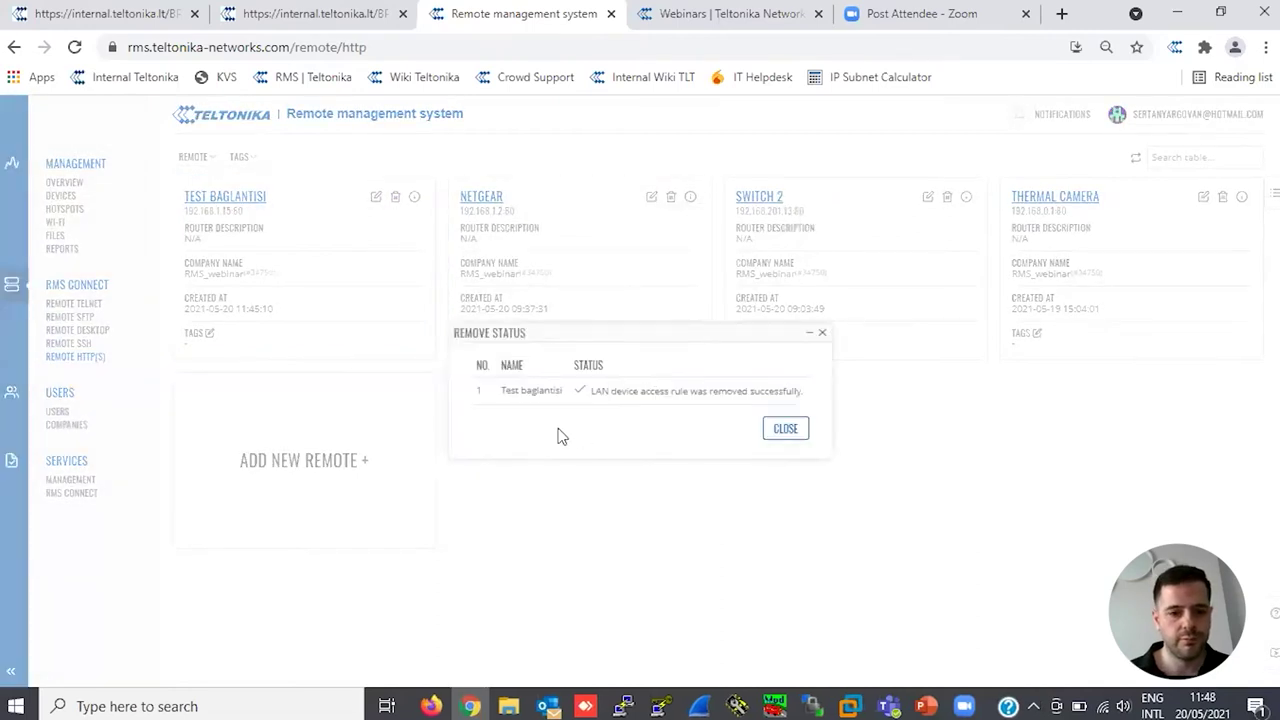
pyautogui.click(786, 429)
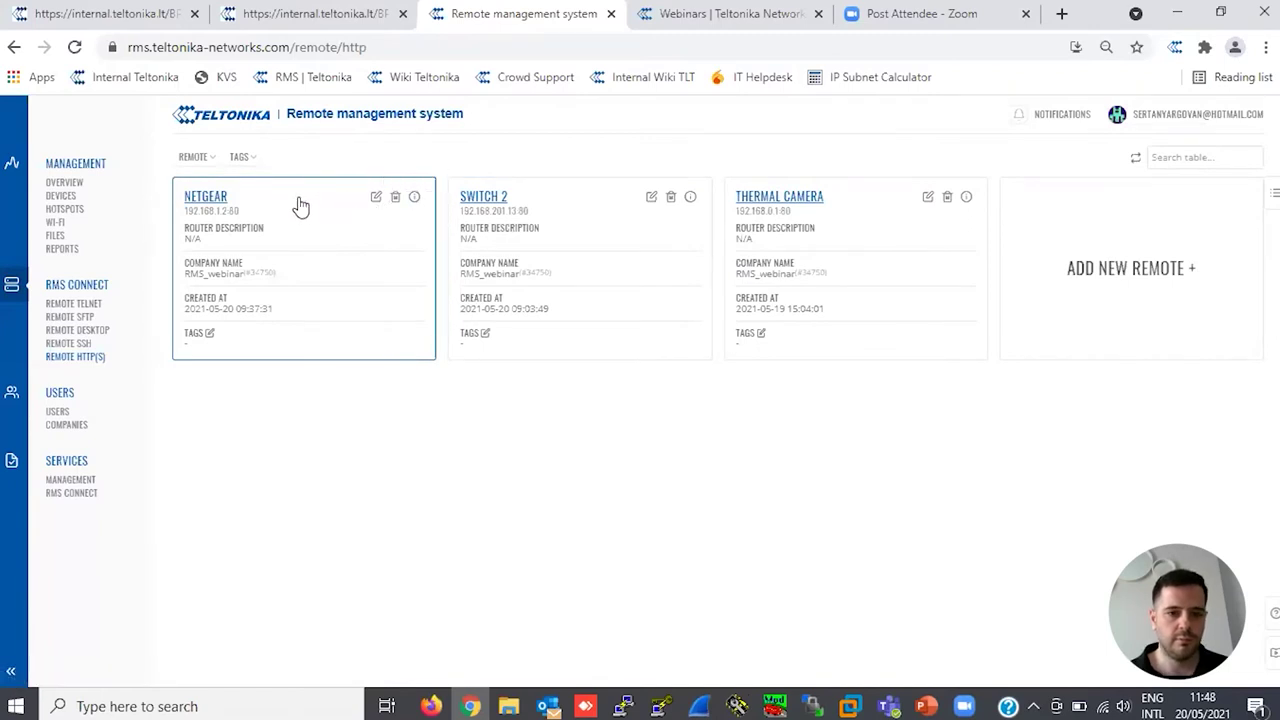
# Open the NETGEAR remote's device access window with its proxy link.
pyautogui.click(414, 200)
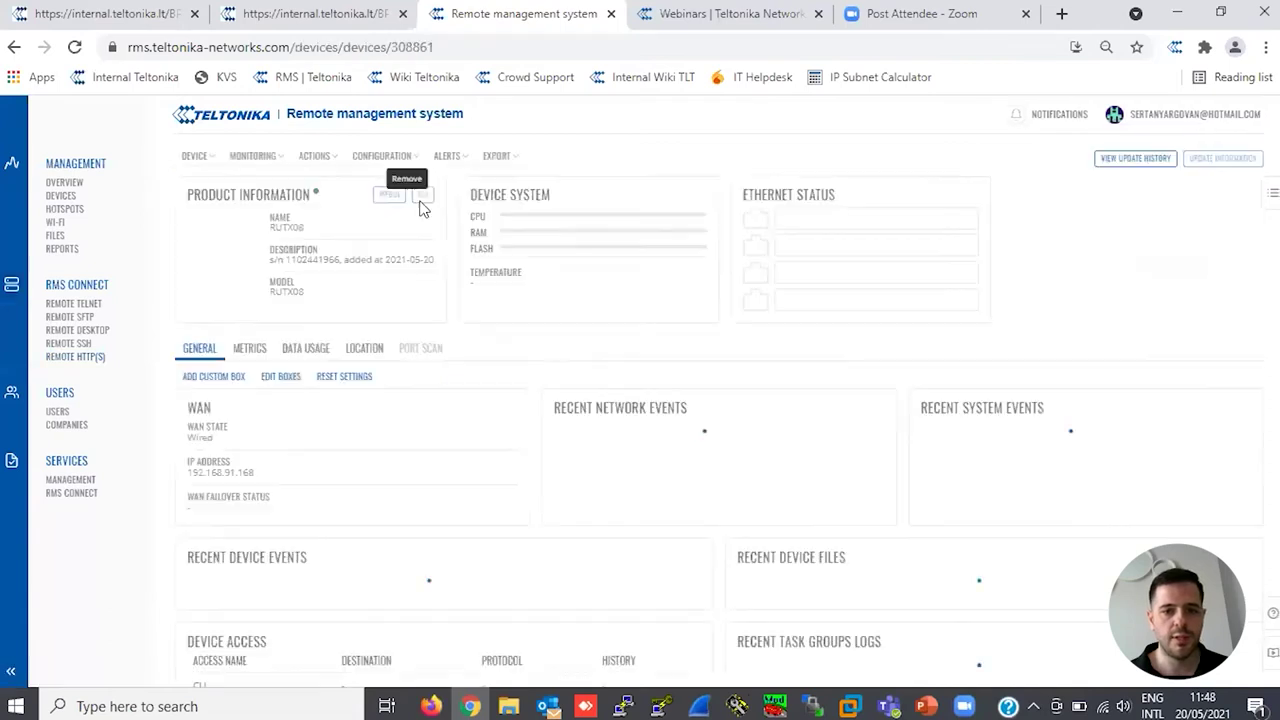
pyautogui.click(13, 47)
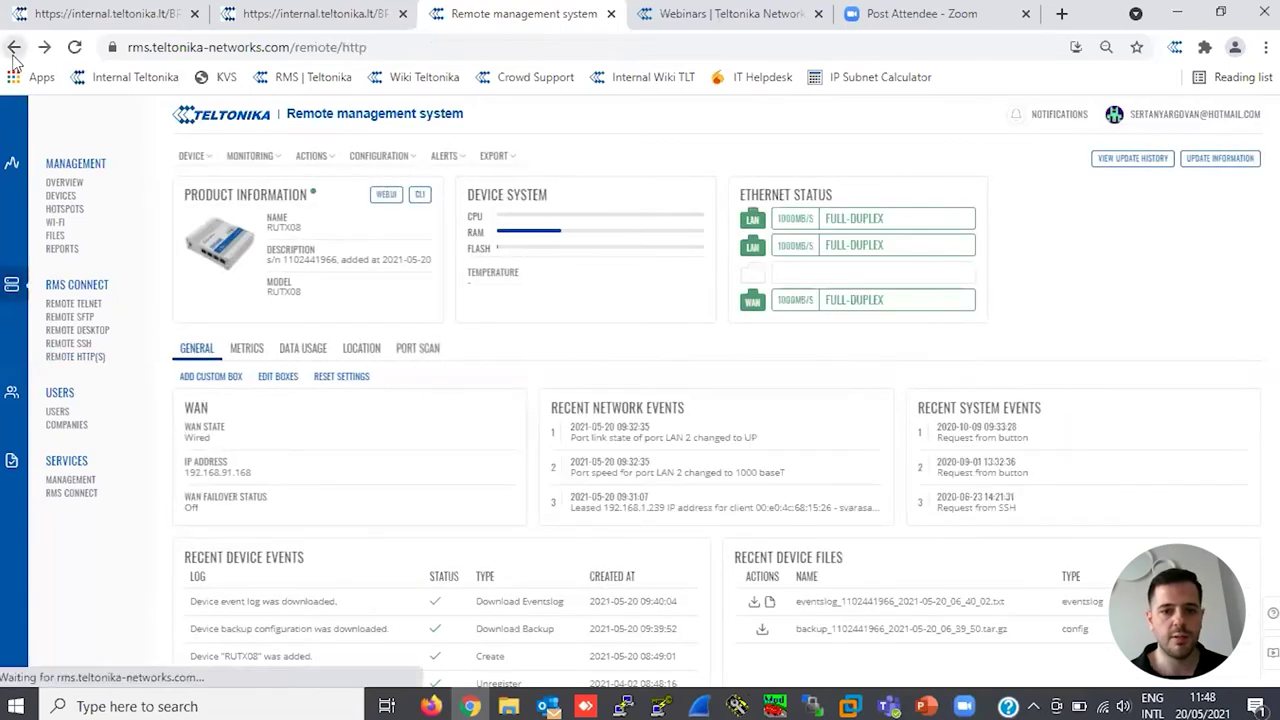
pyautogui.click(209, 194)
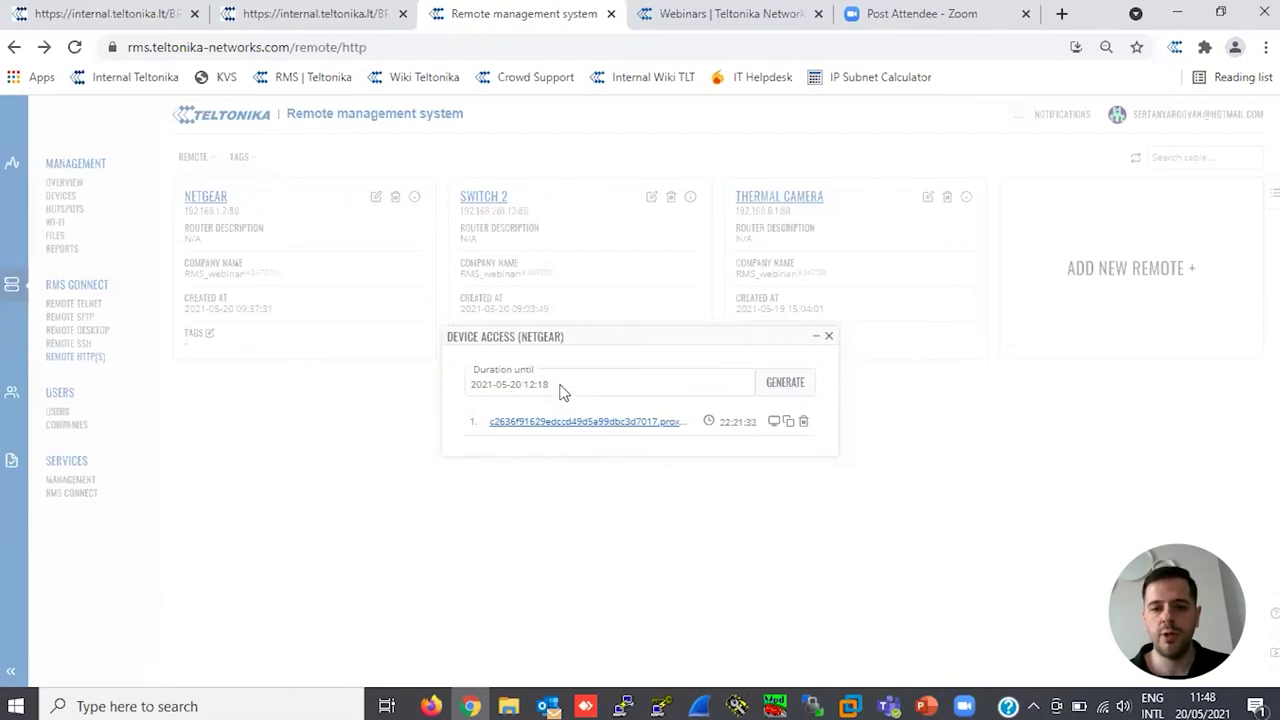
# Generate and copy a new NETGEAR access link, keeping the default duration.
pyautogui.click(629, 384)
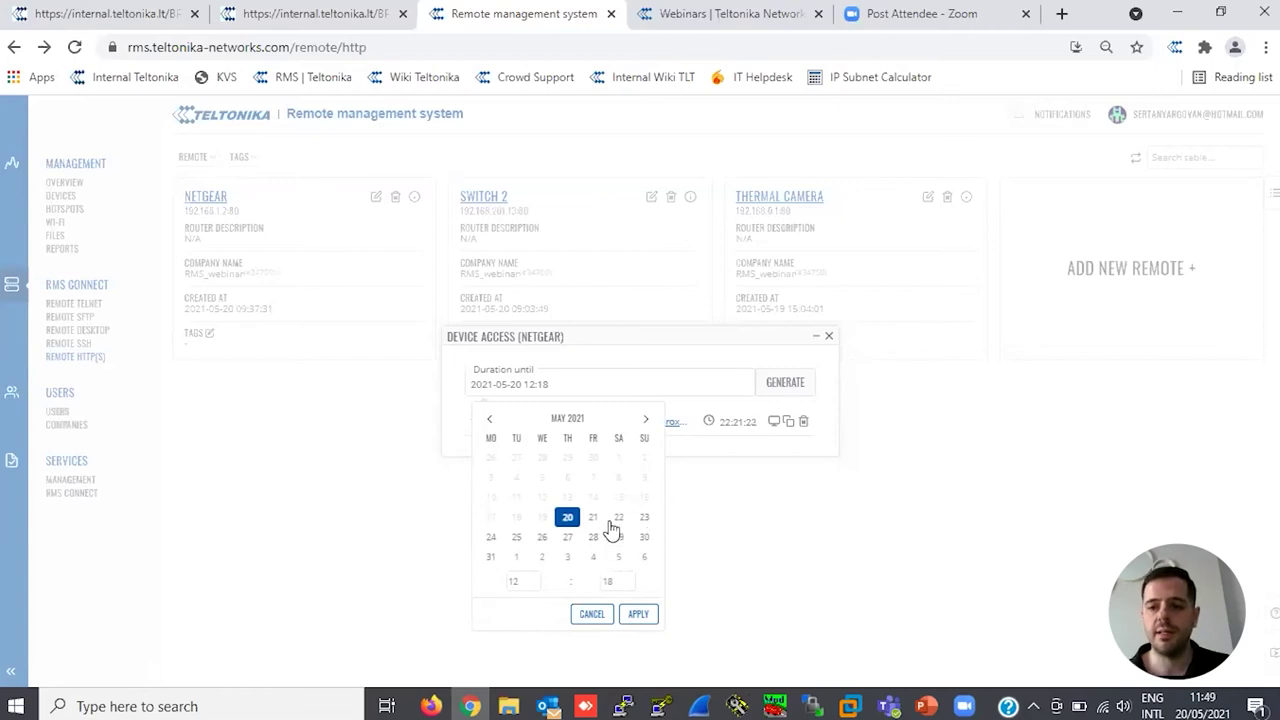
pyautogui.click(704, 360)
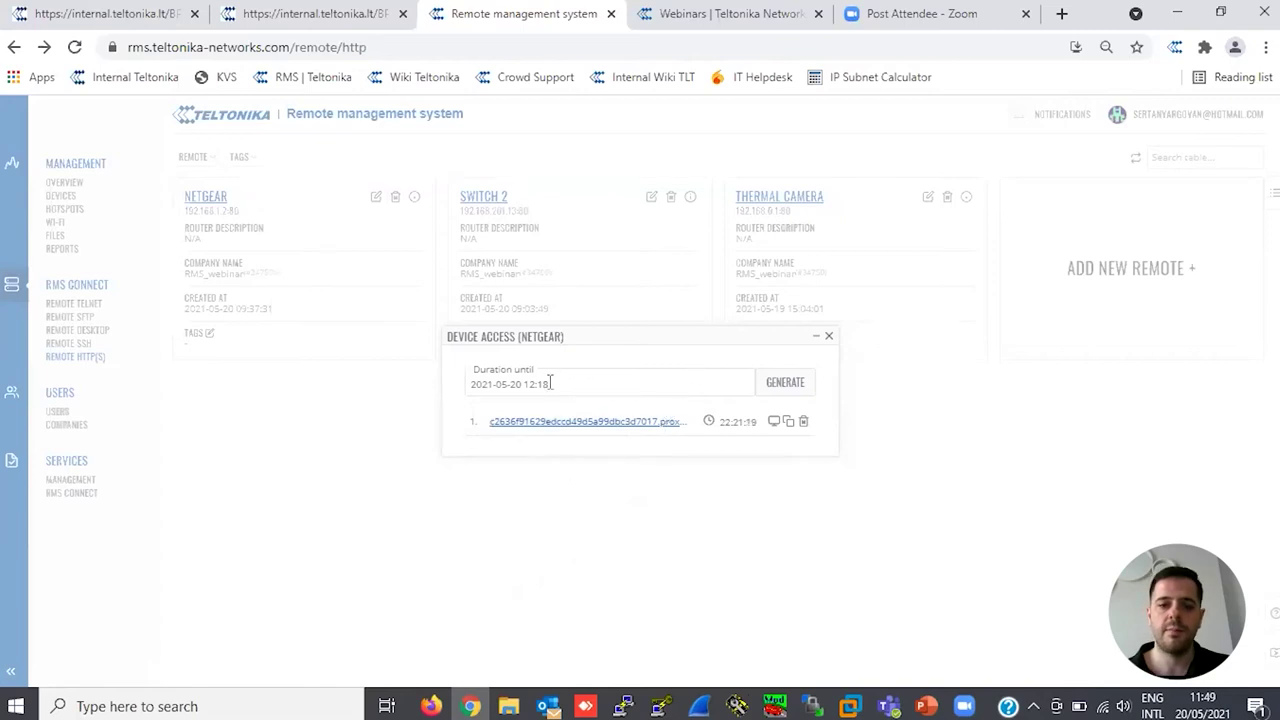
pyautogui.click(772, 394)
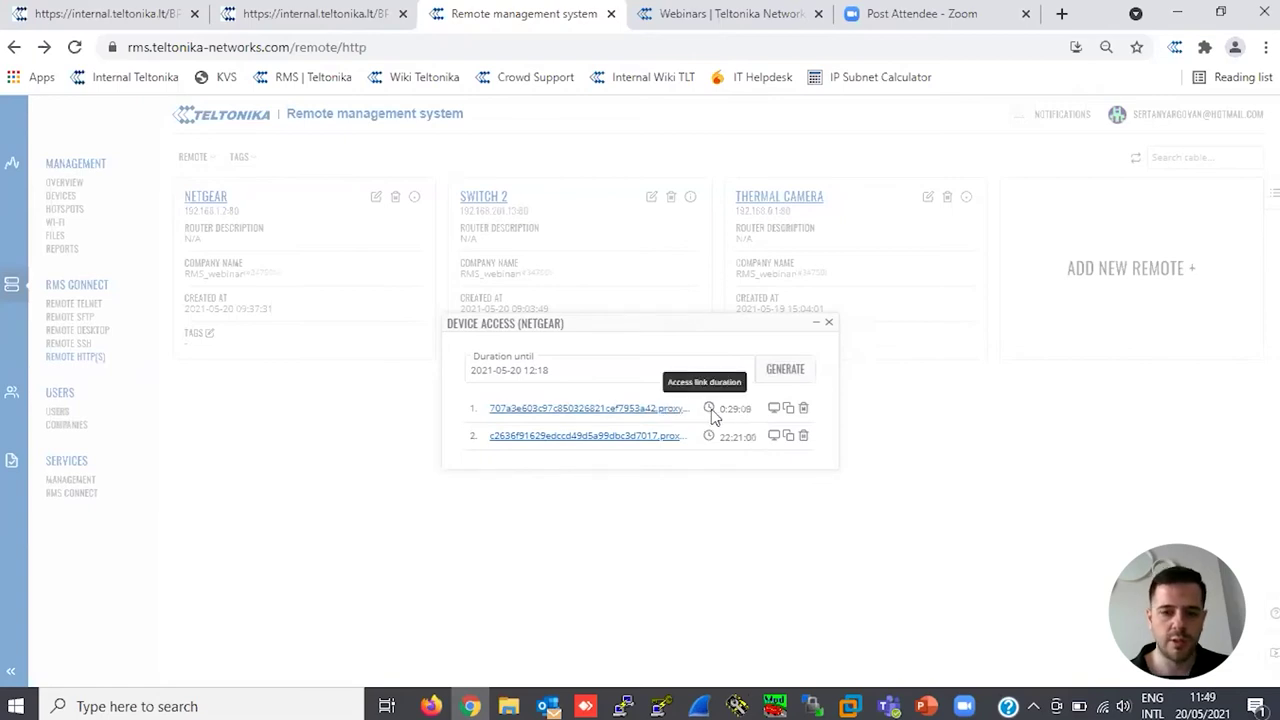
pyautogui.click(786, 408)
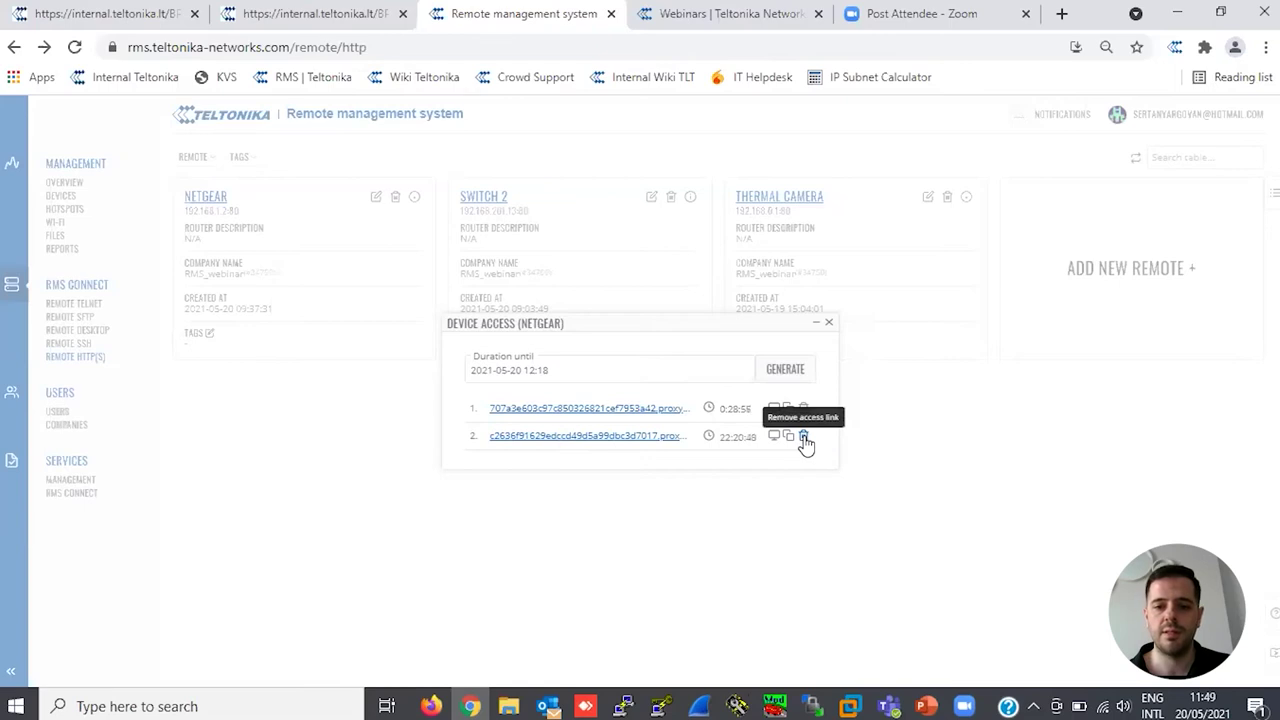
# Remove the older NETGEAR access link and open the new one.
pyautogui.click(805, 438)
pyautogui.click(662, 404)
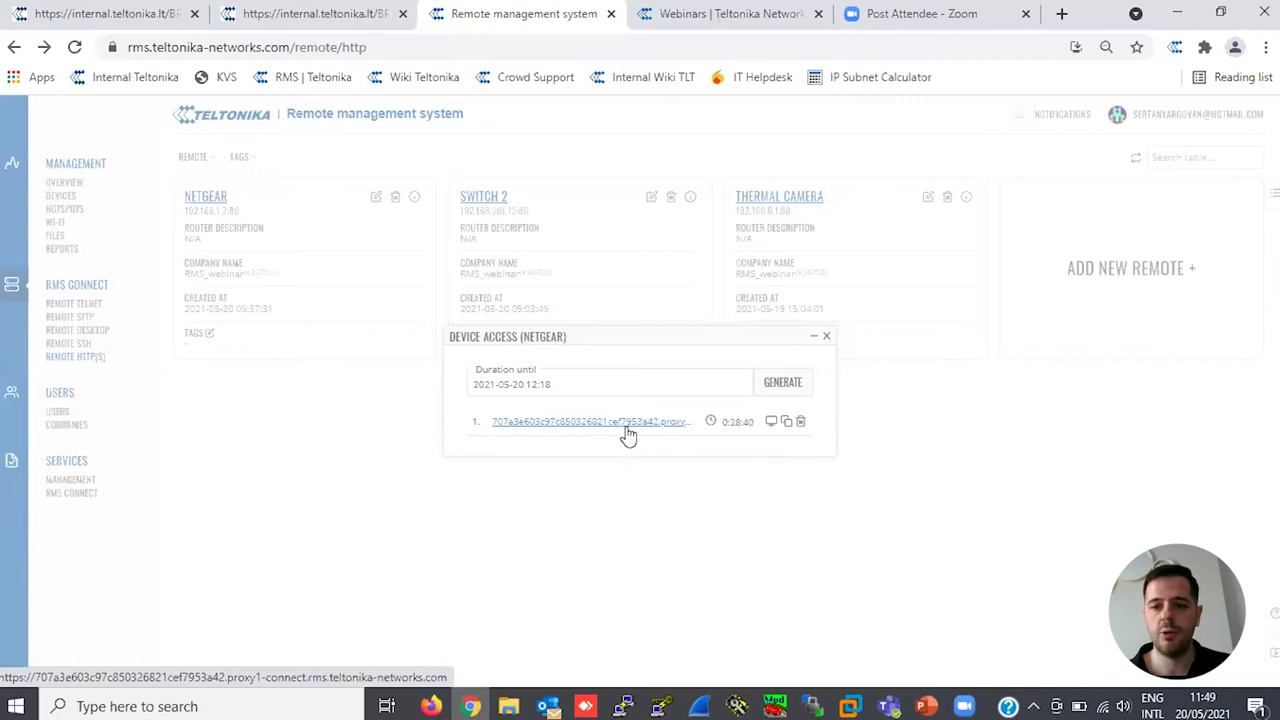
pyautogui.click(621, 425)
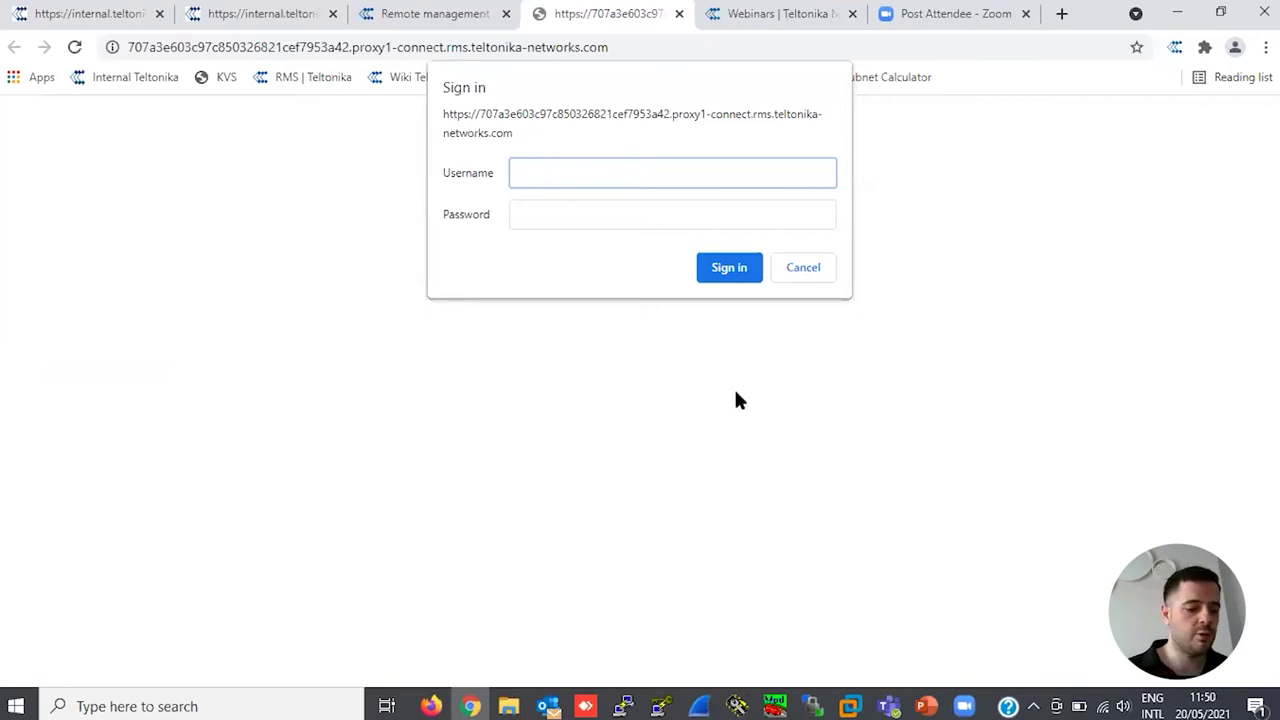
# Sign in to the NETGEAR router with its admin credentials, declining to save the password.
pyautogui.write('admin')
pyautogui.press('Tab')
pyautogui.write('•••••••')
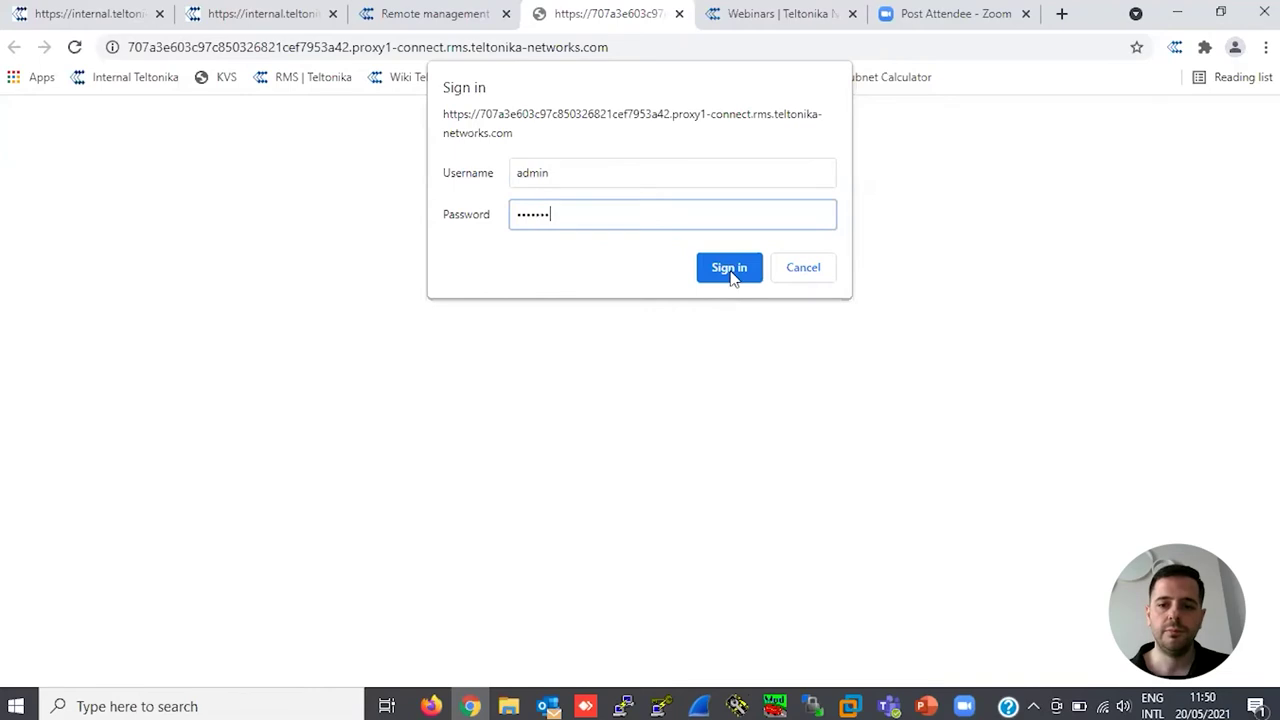
pyautogui.click(729, 268)
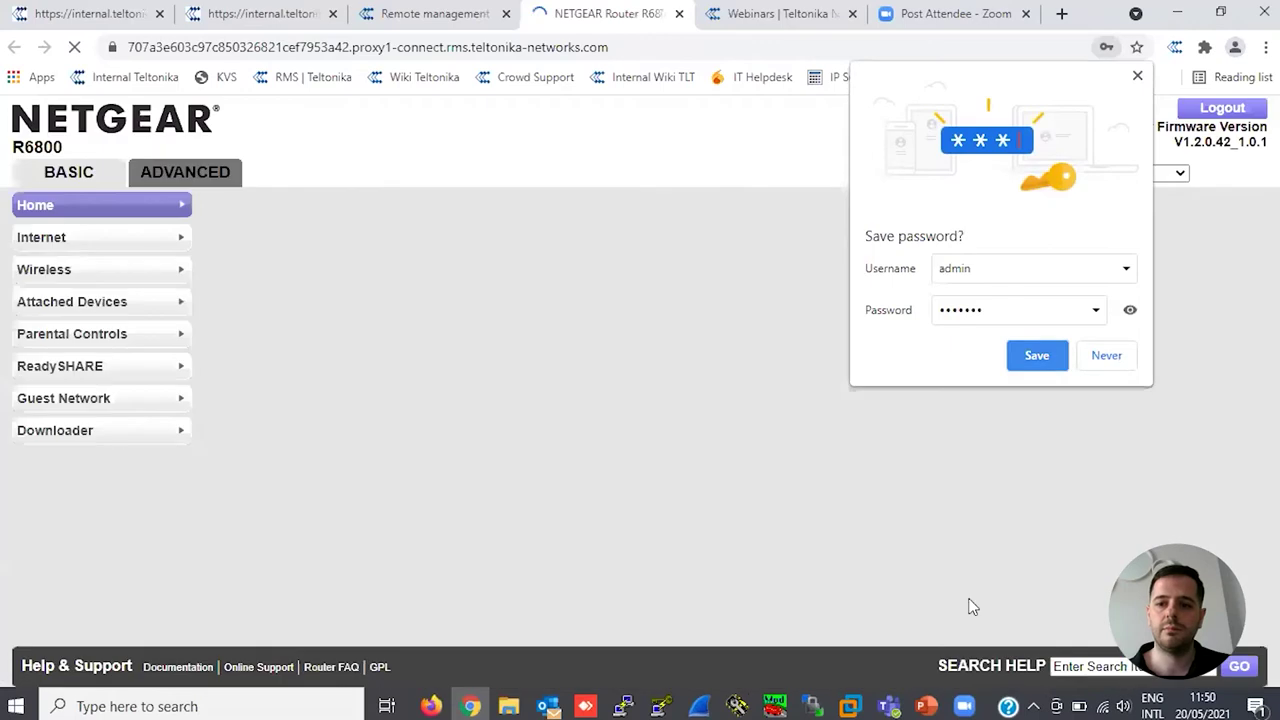
pyautogui.click(1102, 355)
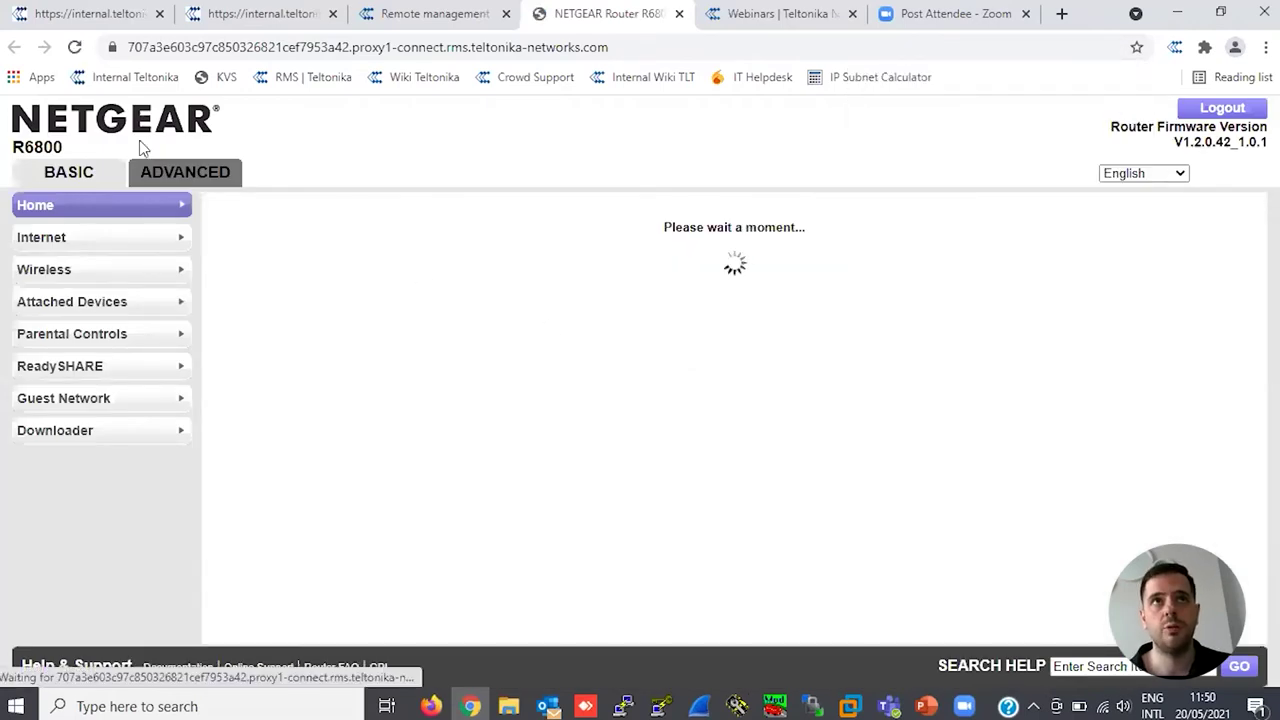
# Browse the router's Advanced and Basic pages, then return to the RMS remote list.
pyautogui.click(163, 172)
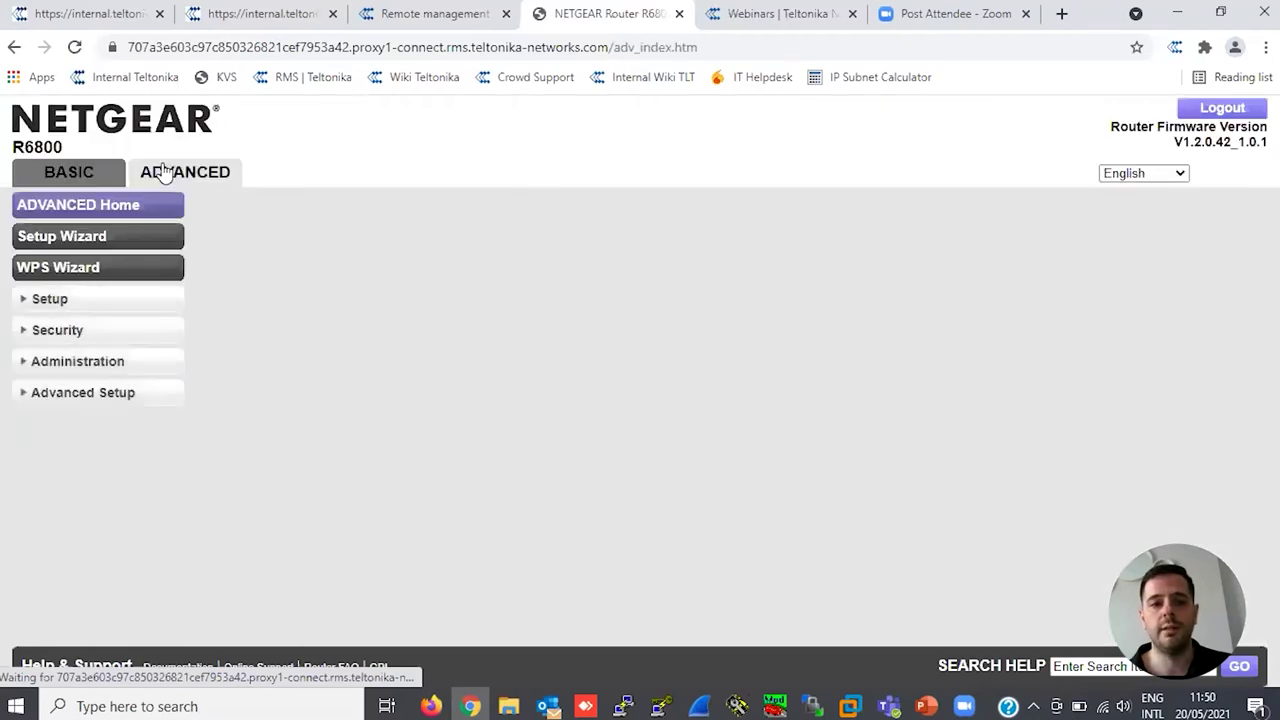
pyautogui.click(72, 173)
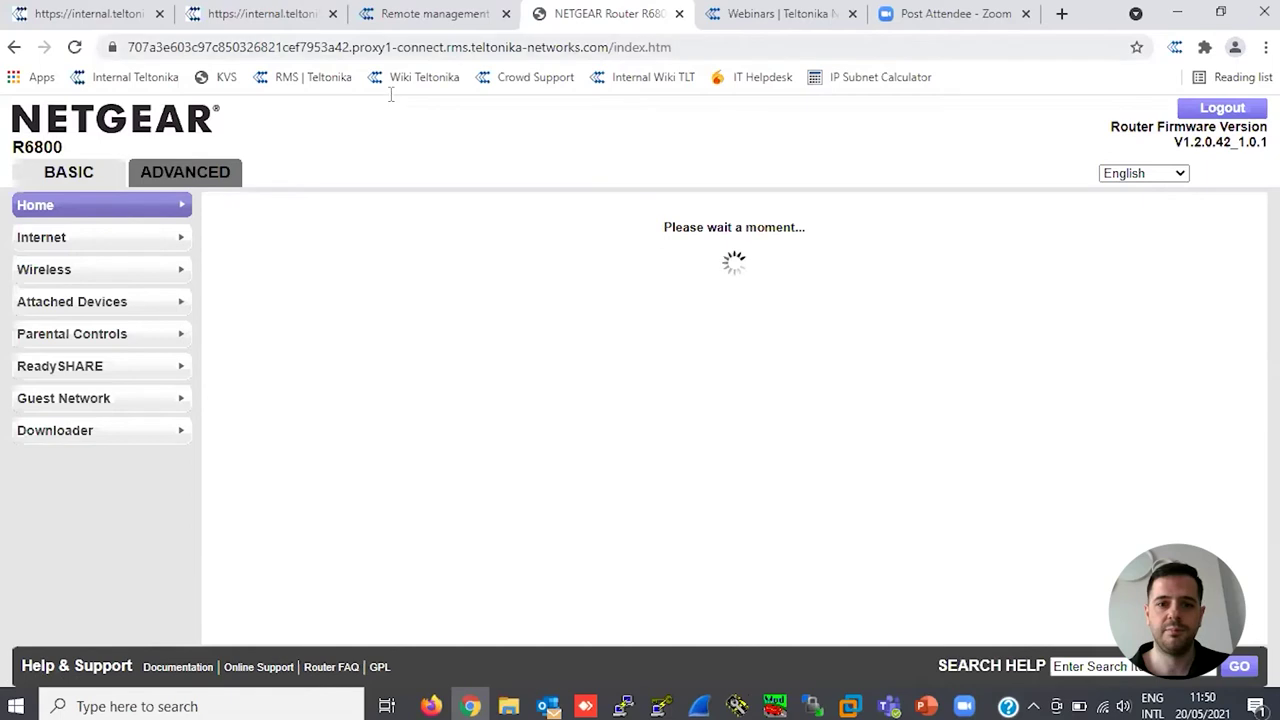
pyautogui.click(430, 14)
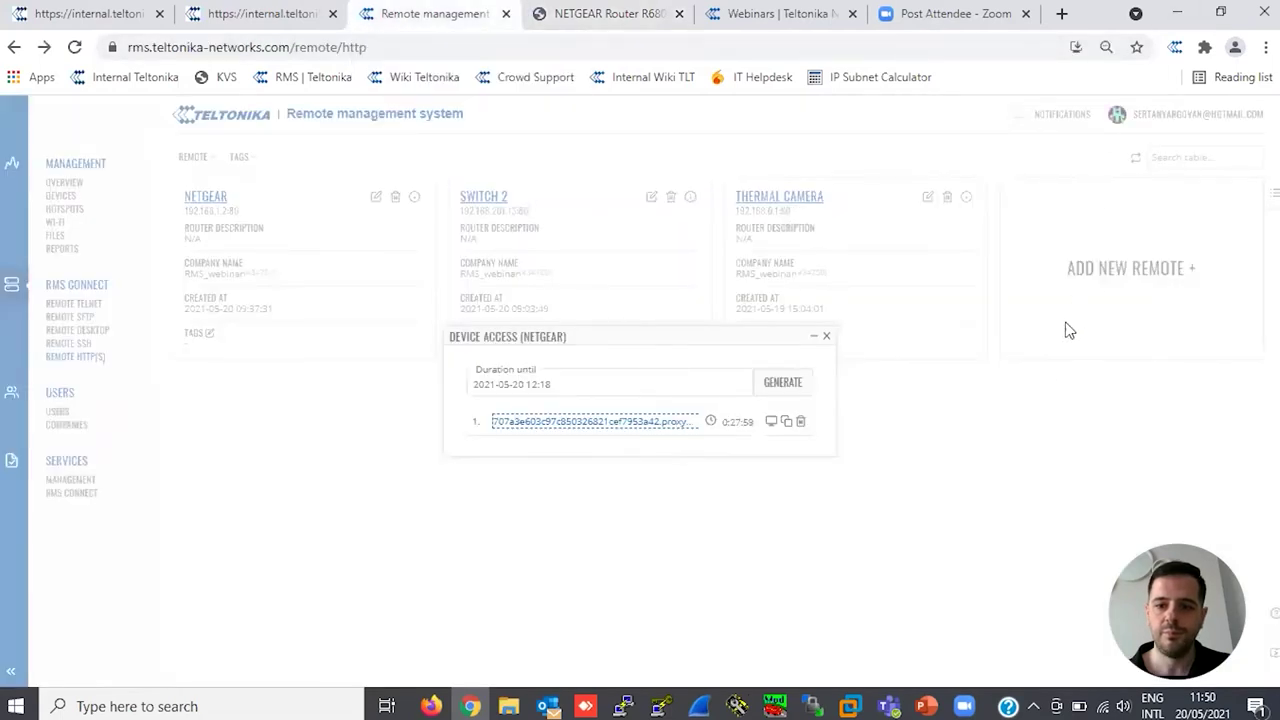
# Generate an access link for Thermal Camera and open its Saia PCD web server.
pyautogui.click(826, 340)
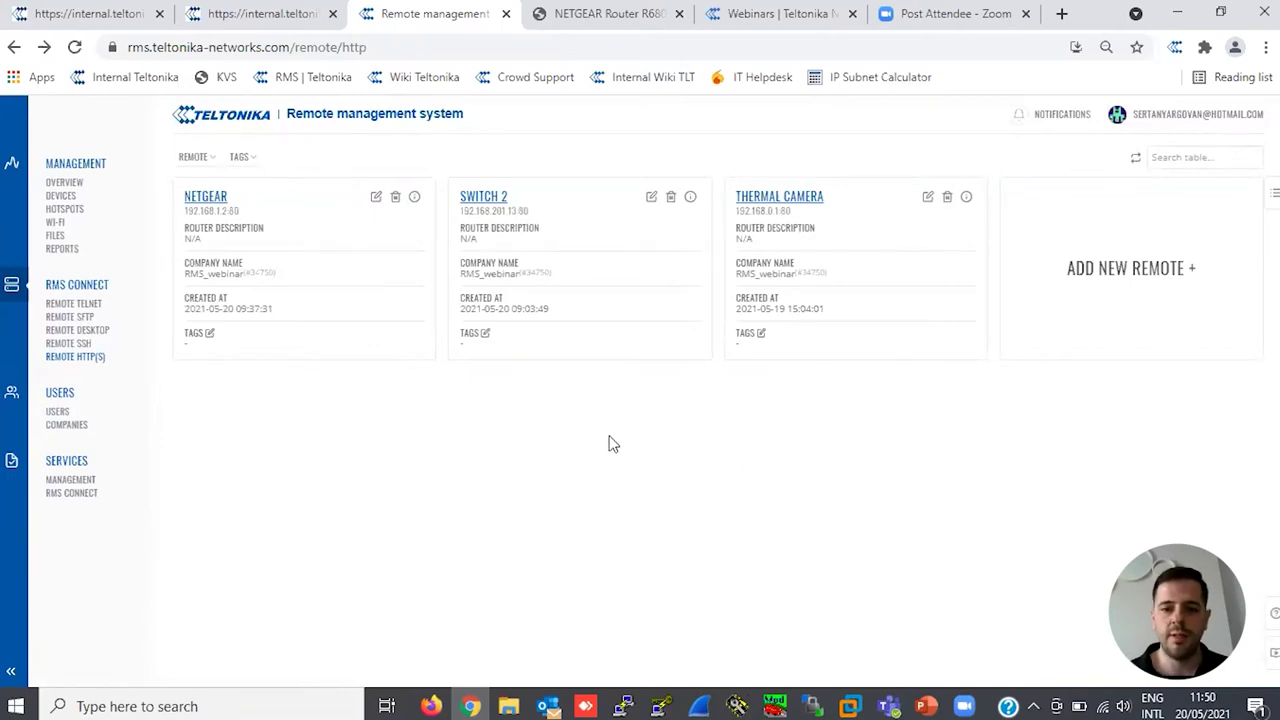
pyautogui.click(795, 203)
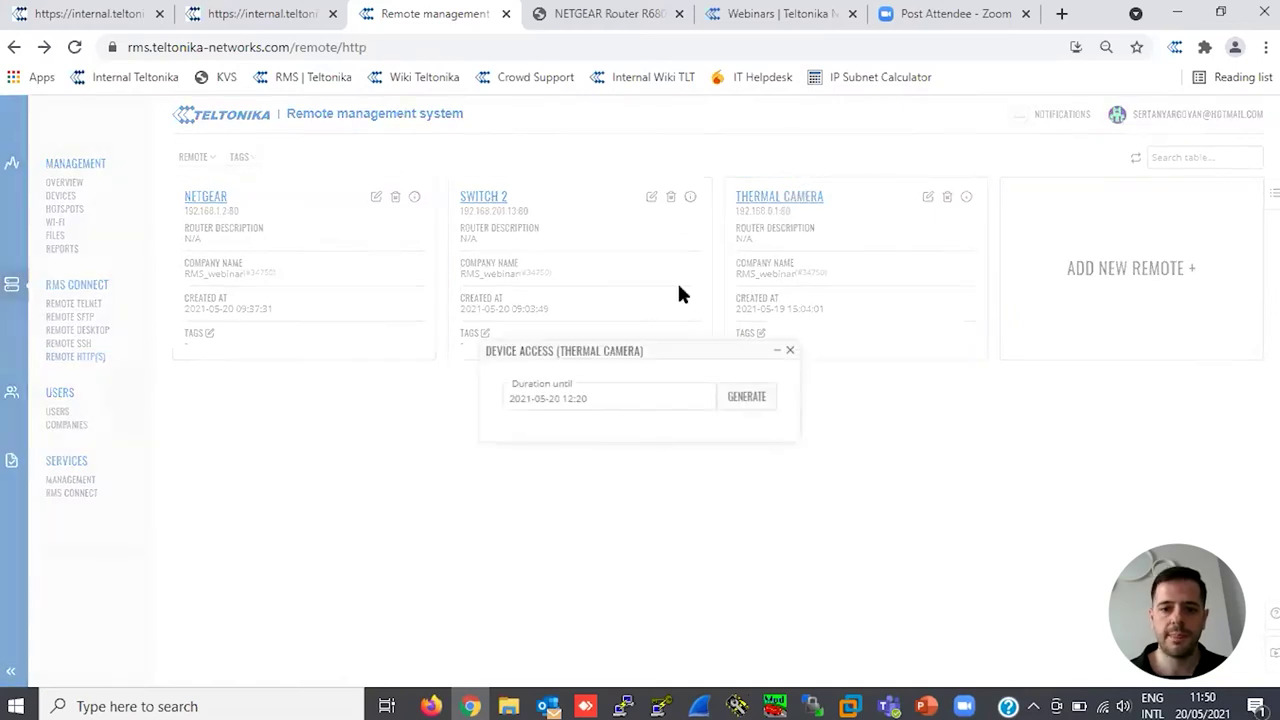
pyautogui.click(735, 408)
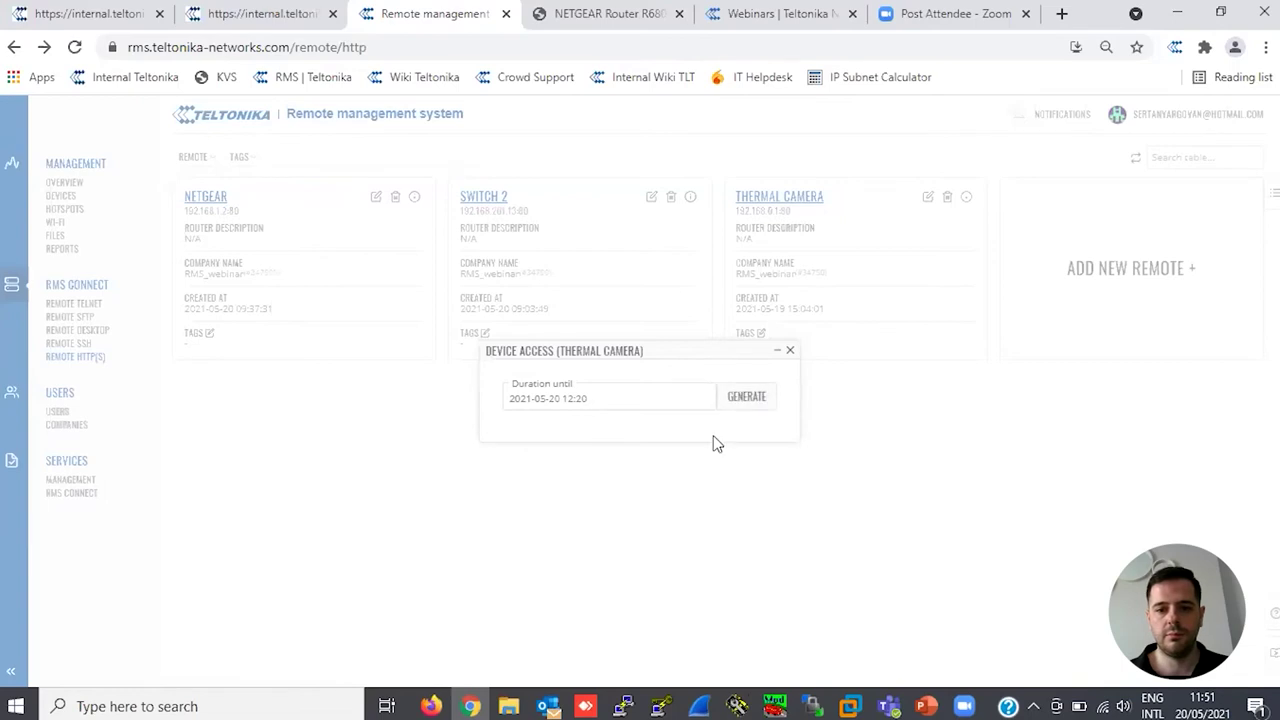
pyautogui.click(592, 422)
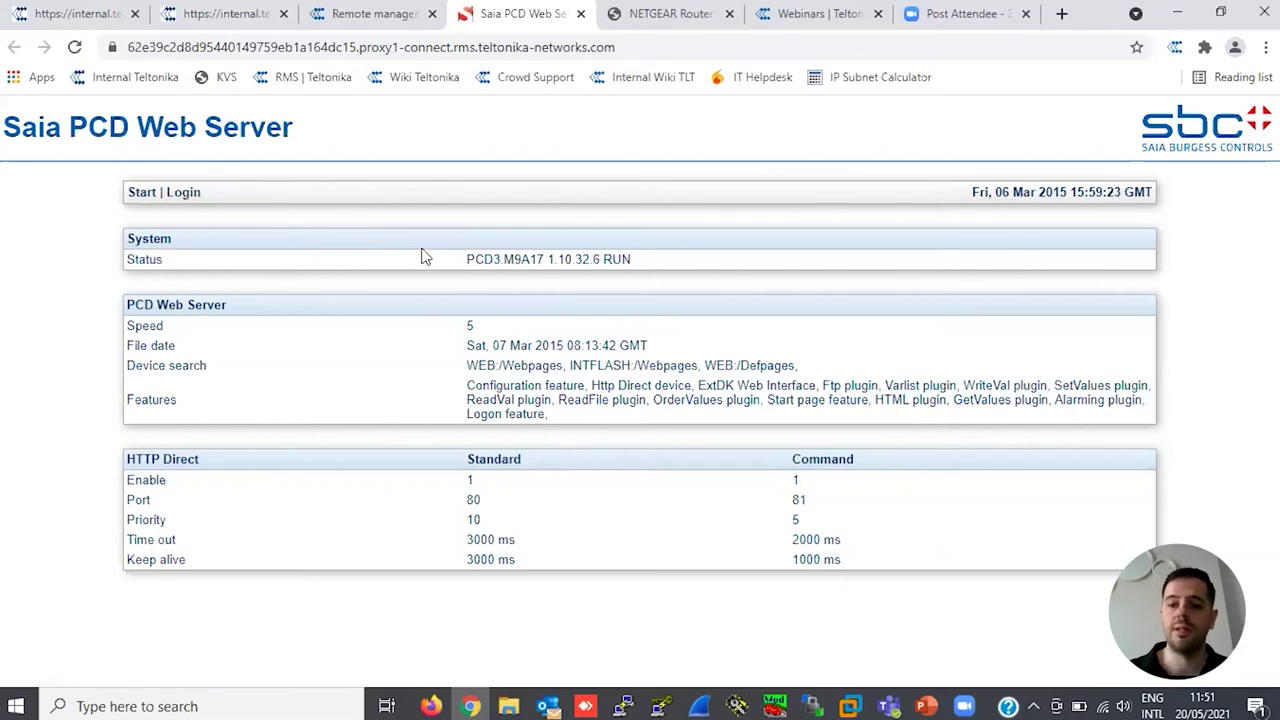
# Return to RMS, close the Thermal Camera access window, and minimize Chrome.
pyautogui.click(402, 20)
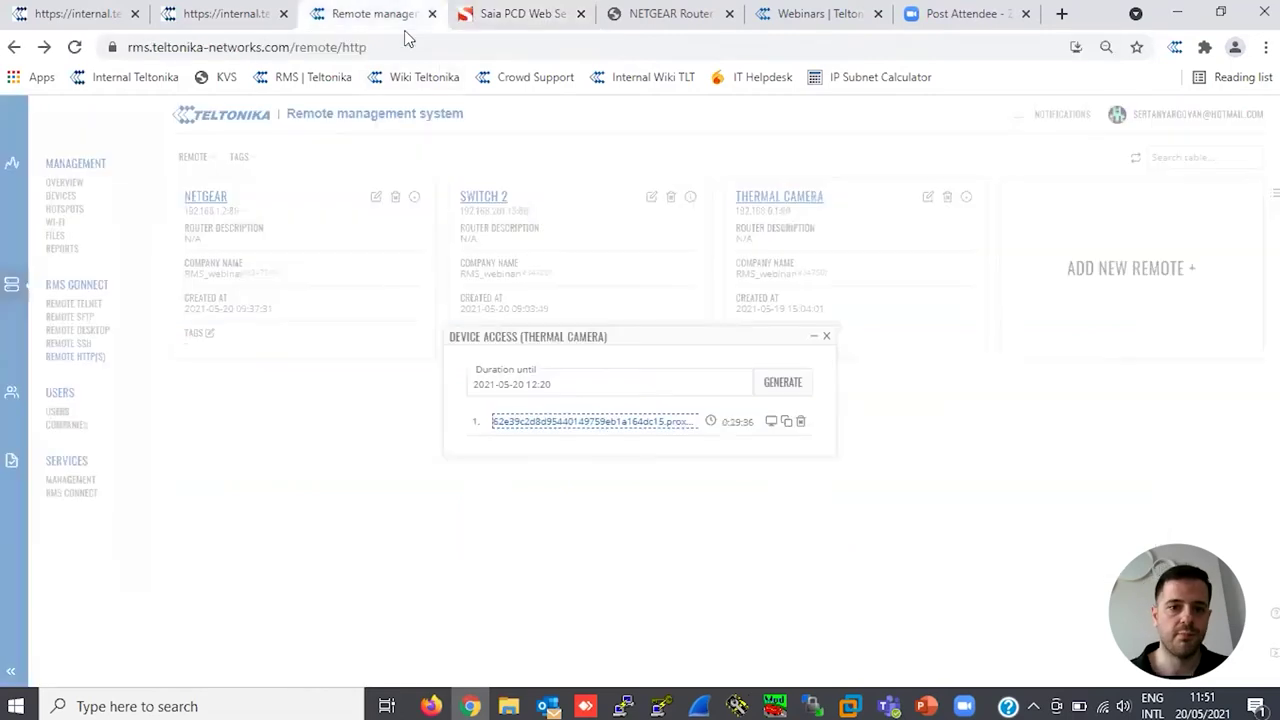
pyautogui.click(827, 336)
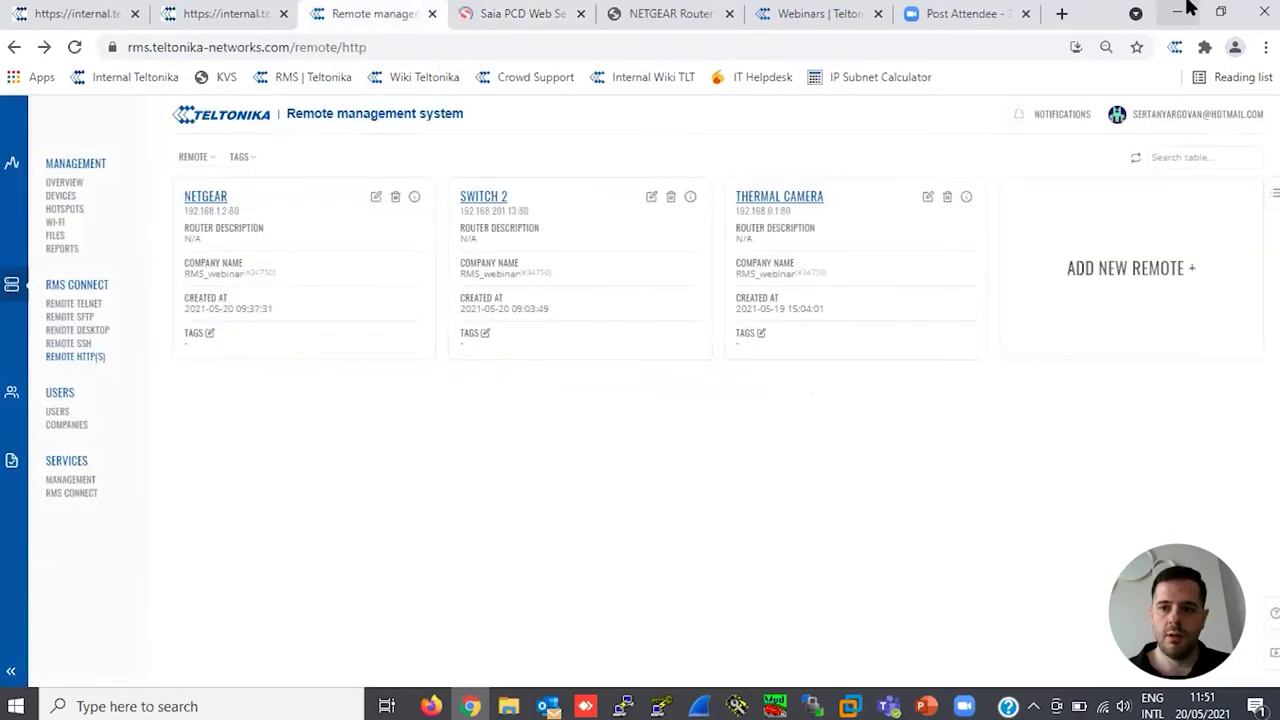
pyautogui.click(1176, 12)
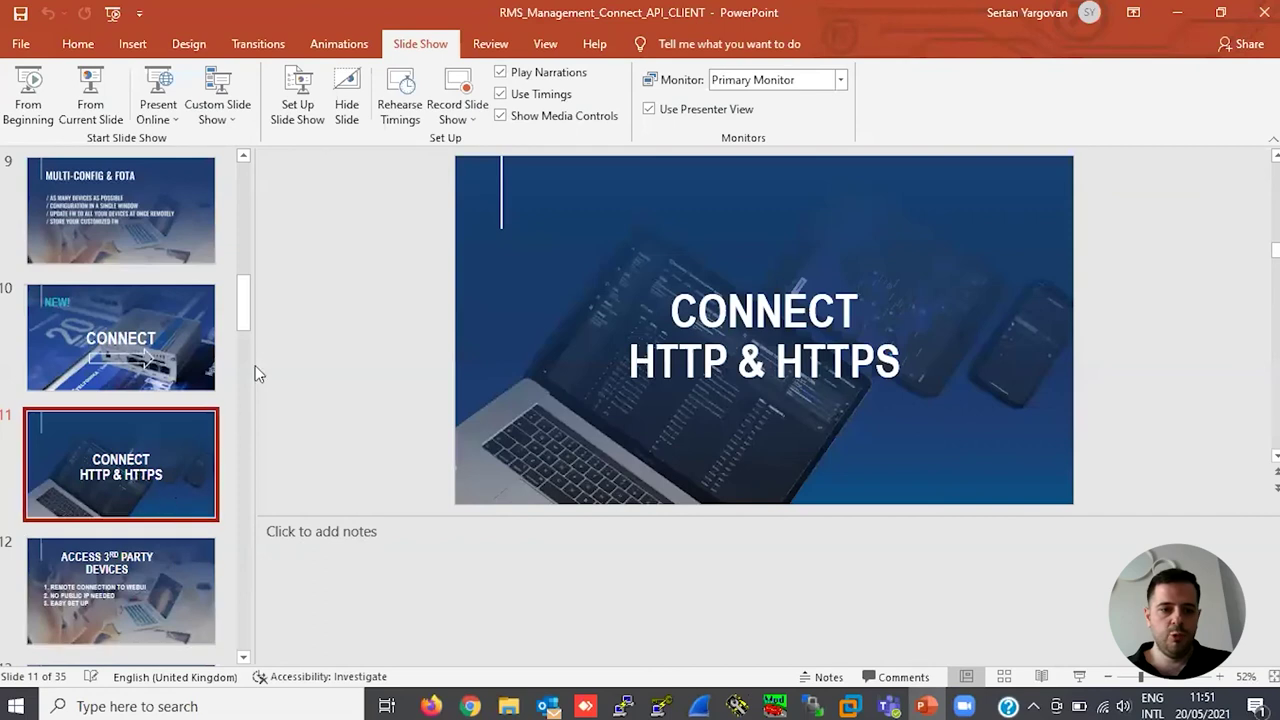
# Start the slide show from the current slide, 'Connect HTTP & HTTPS'.
pyautogui.click(115, 120)
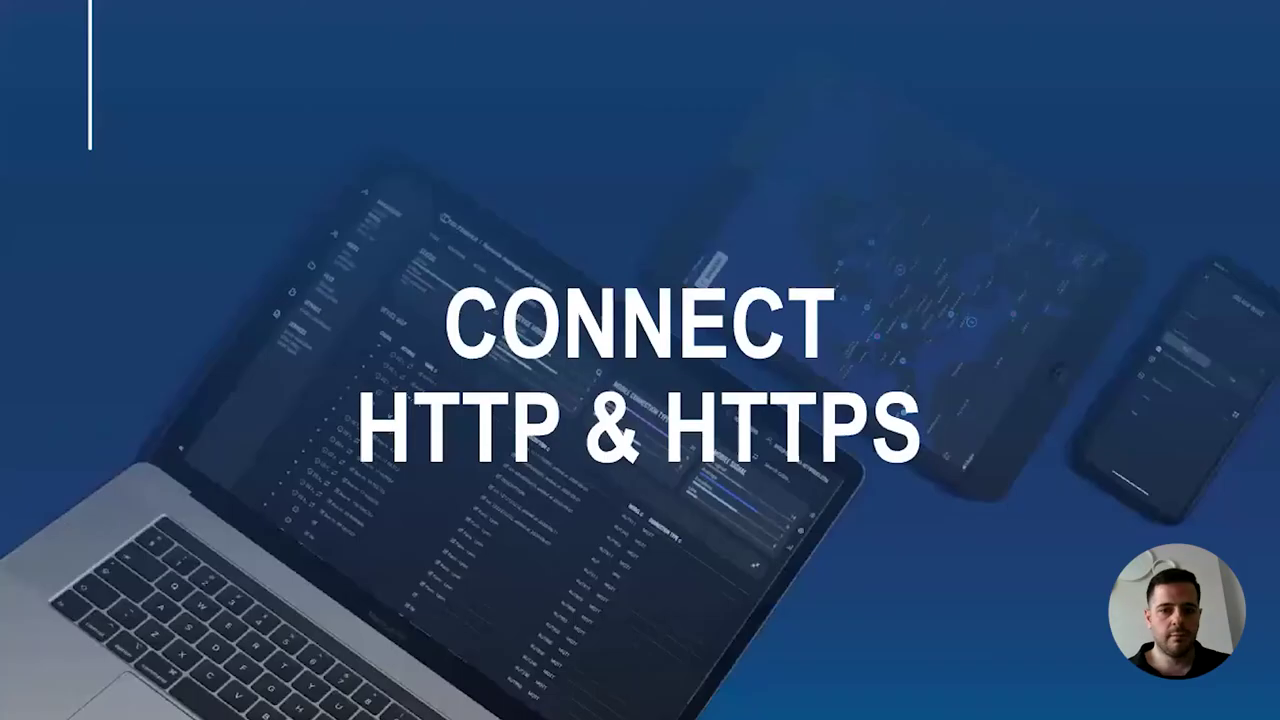
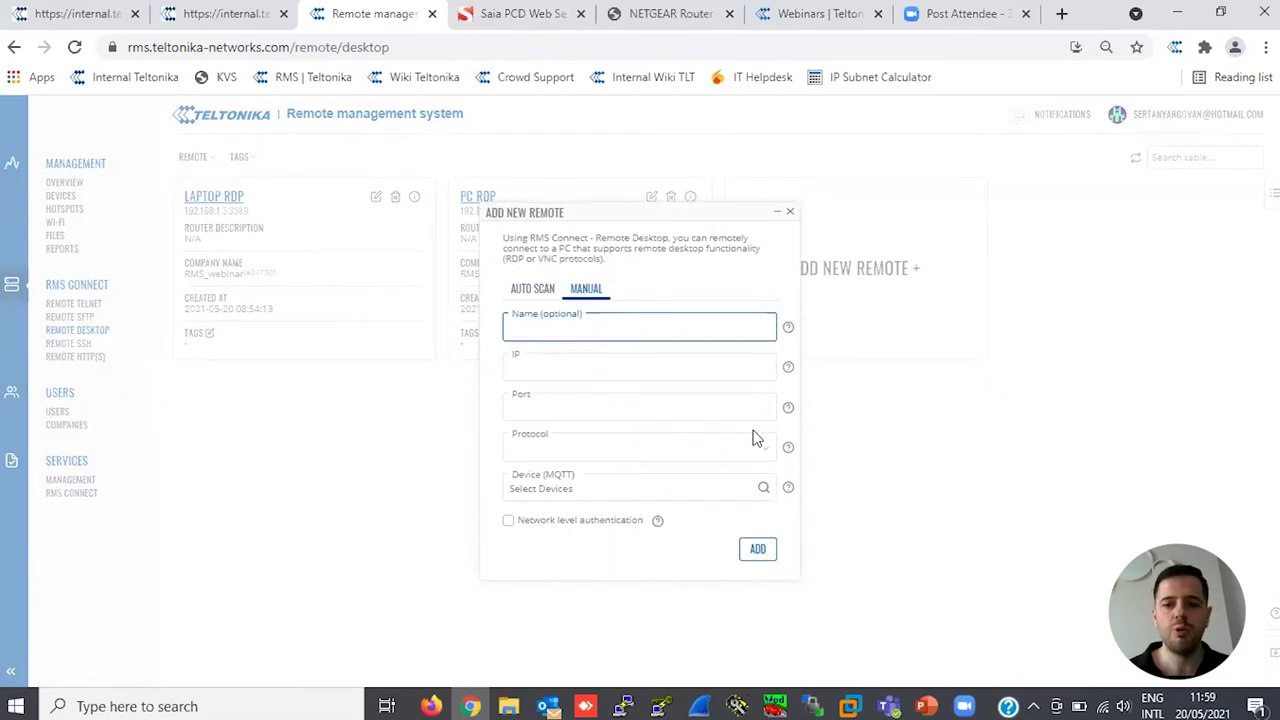
pyautogui.moveTo(789, 411)
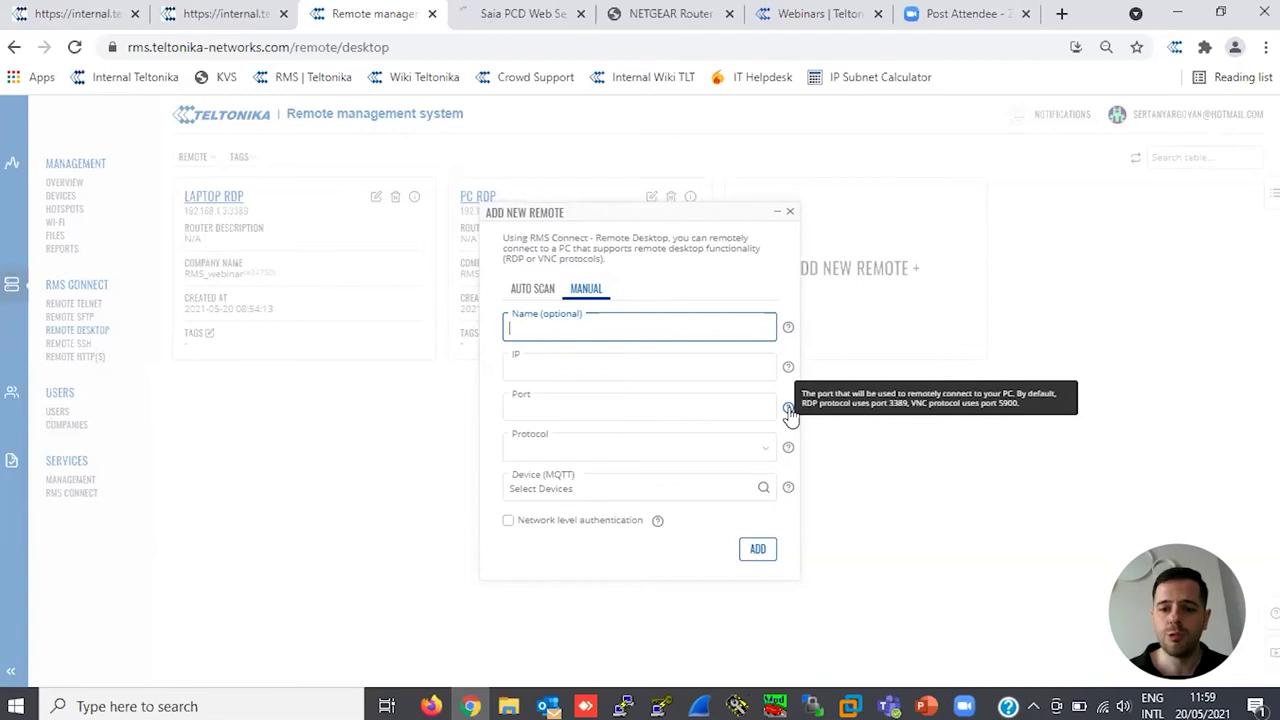
pyautogui.click(766, 449)
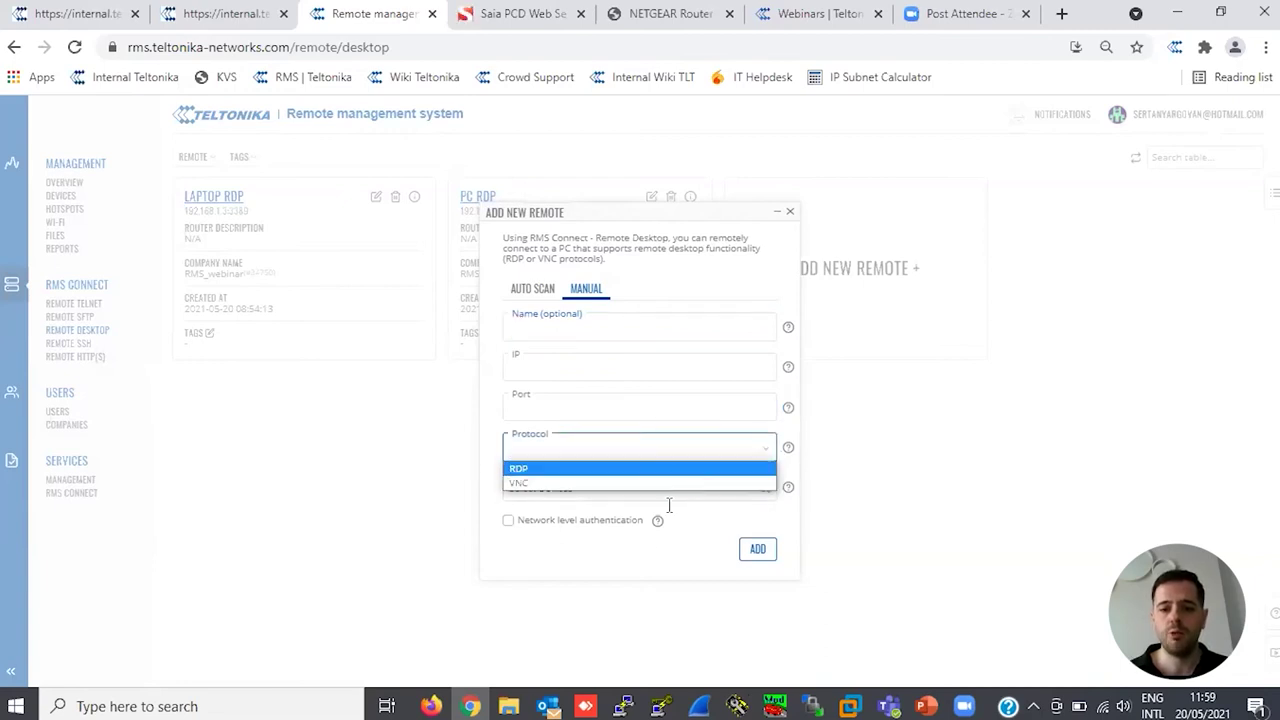
pyautogui.click(658, 555)
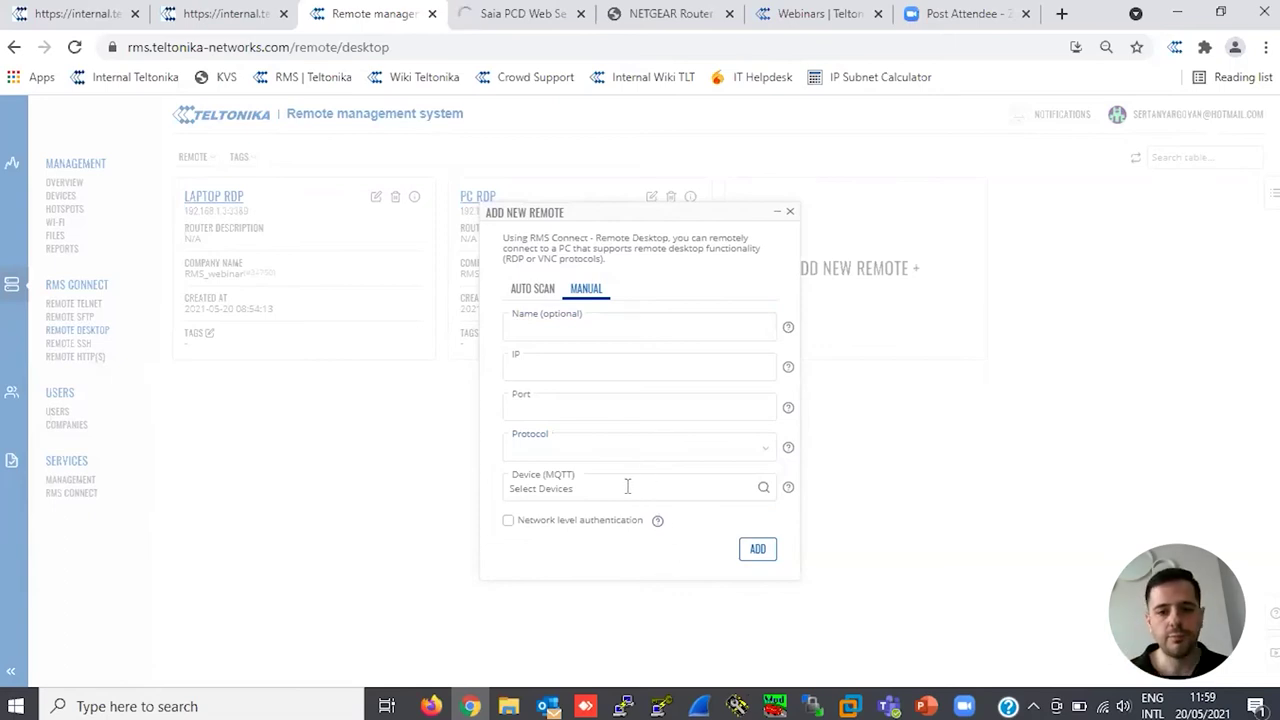
pyautogui.click(595, 489)
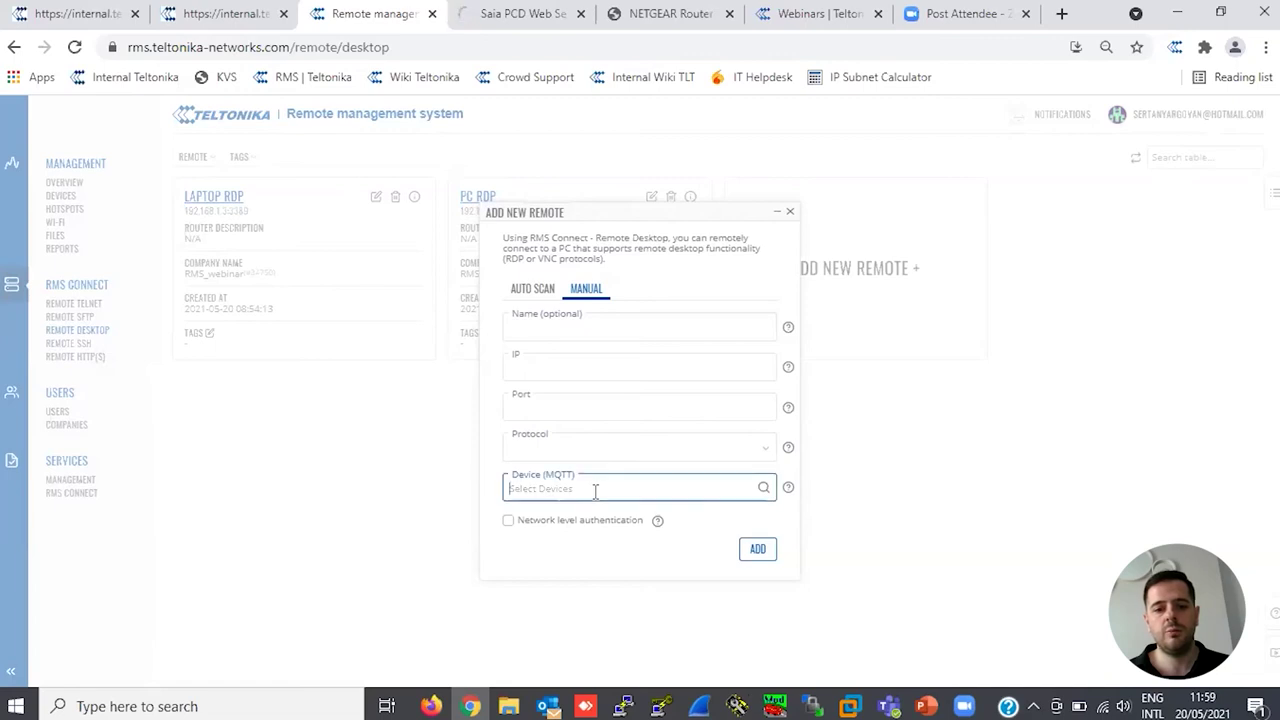
pyautogui.click(492, 462)
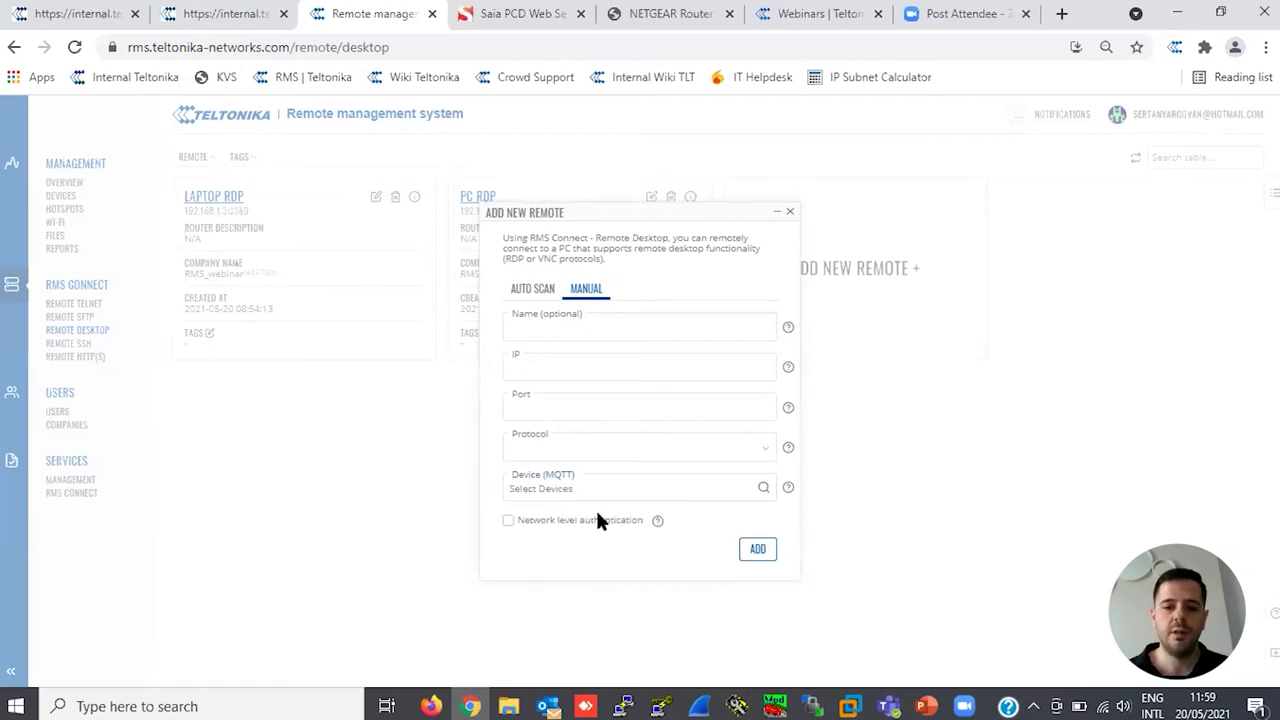
pyautogui.moveTo(657, 522)
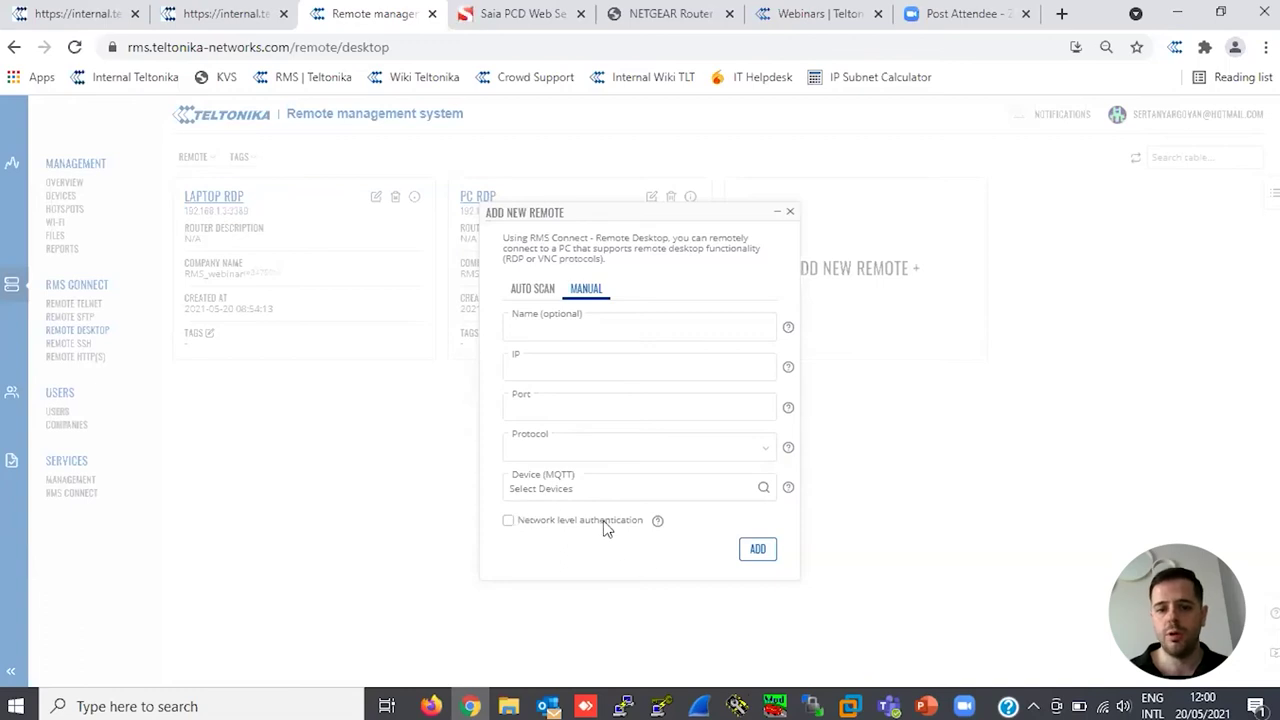
# Enter the remote's name 'test', IP address 192.168.1.7 and port 3389.
pyautogui.click(603, 323)
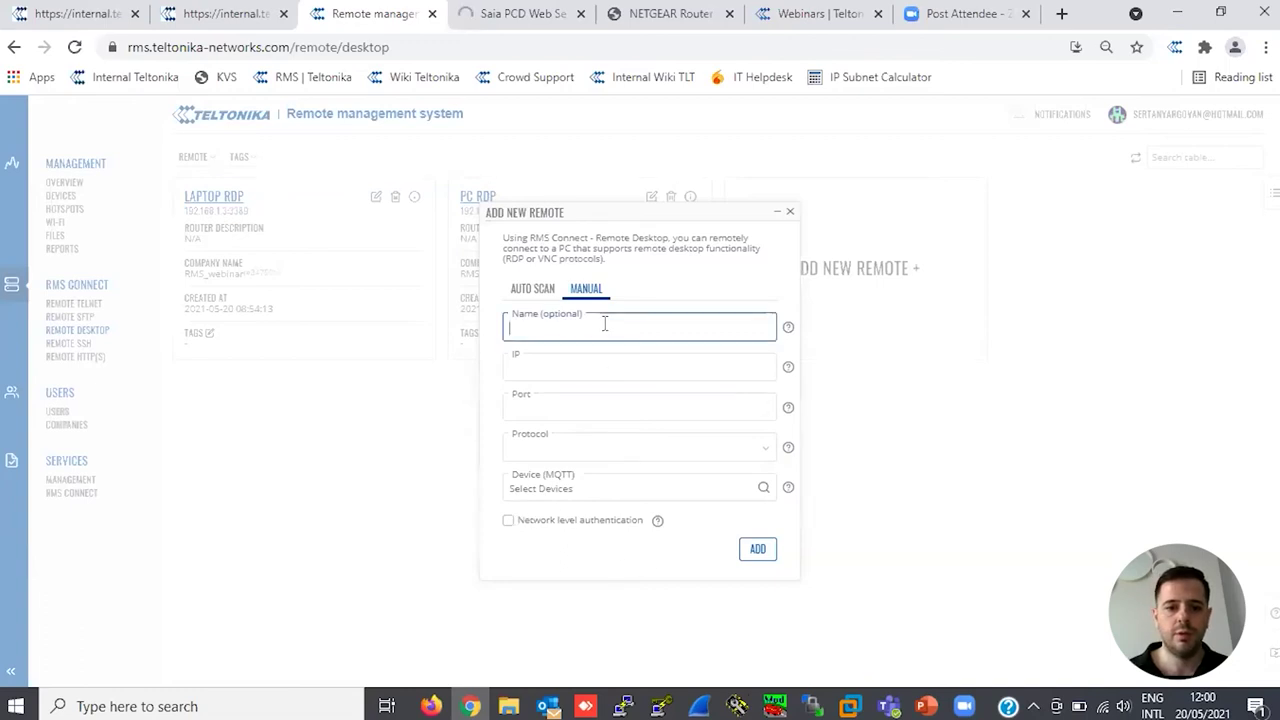
pyautogui.write('192.168.1.')
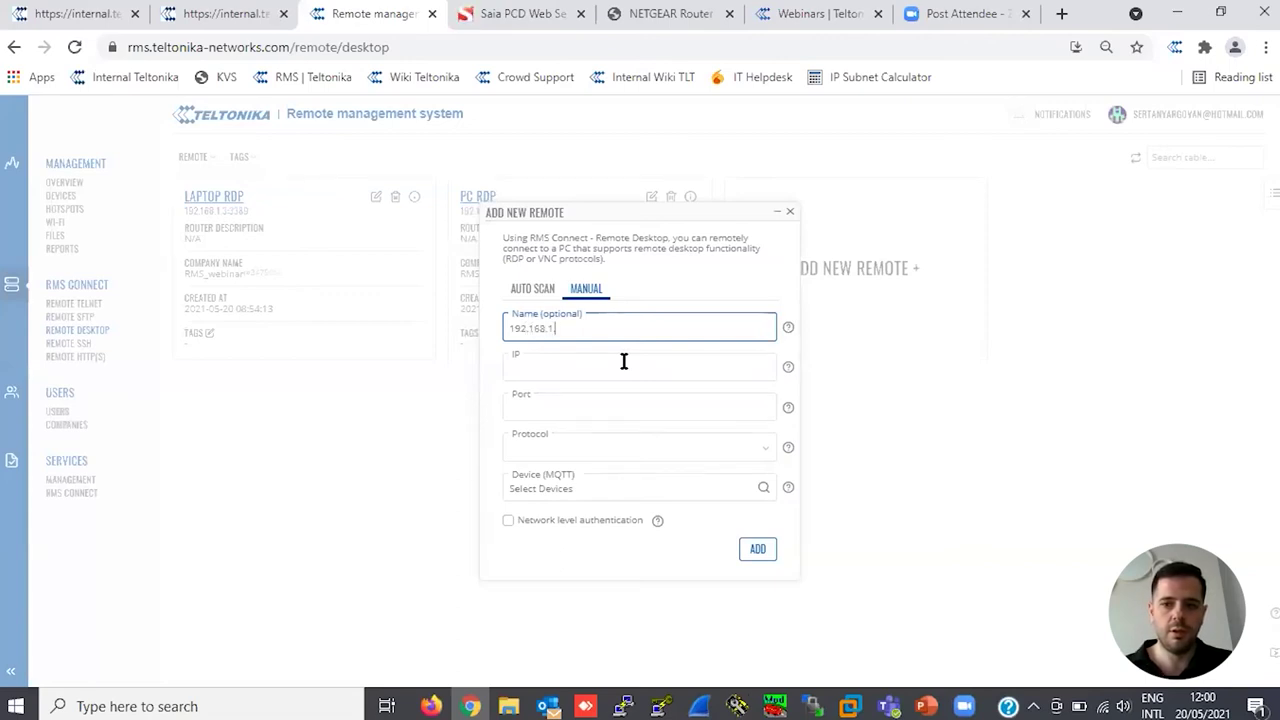
pyautogui.write('7')
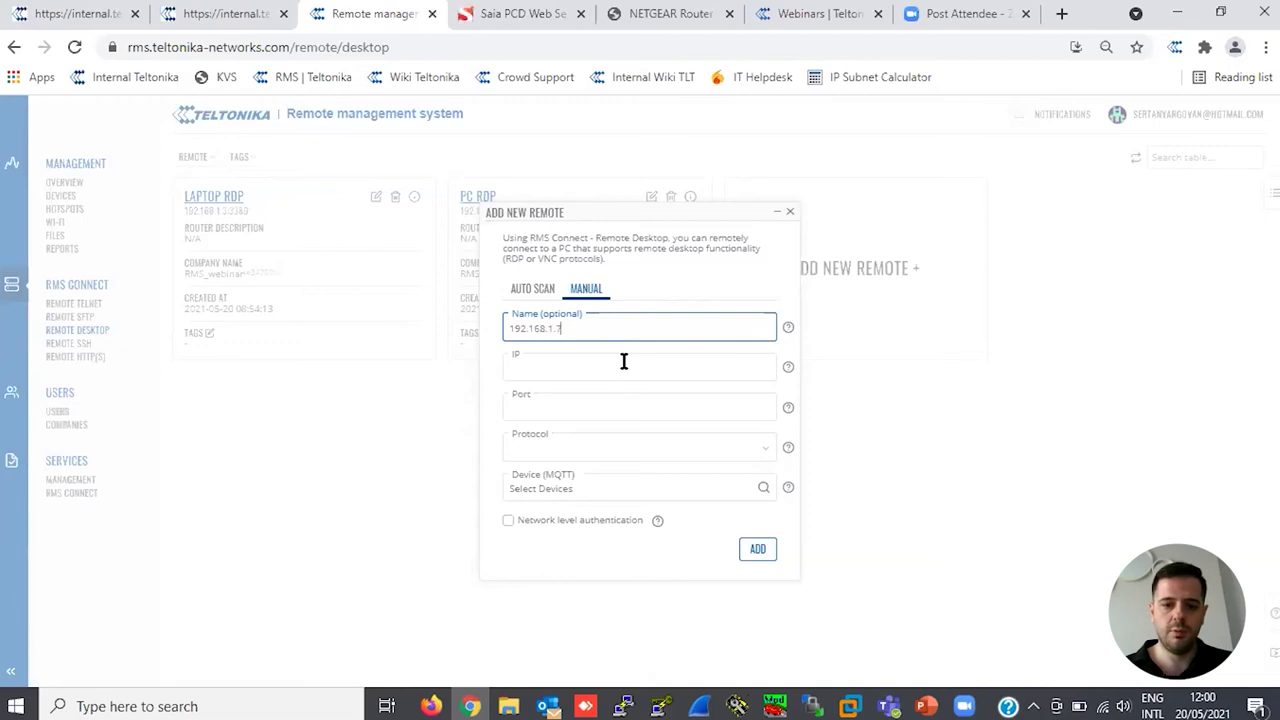
pyautogui.moveTo(581, 333); pyautogui.dragTo(463, 345)
pyautogui.hotkey('ctrl', 'c')
pyautogui.press('BackSpace')
pyautogui.write('test')
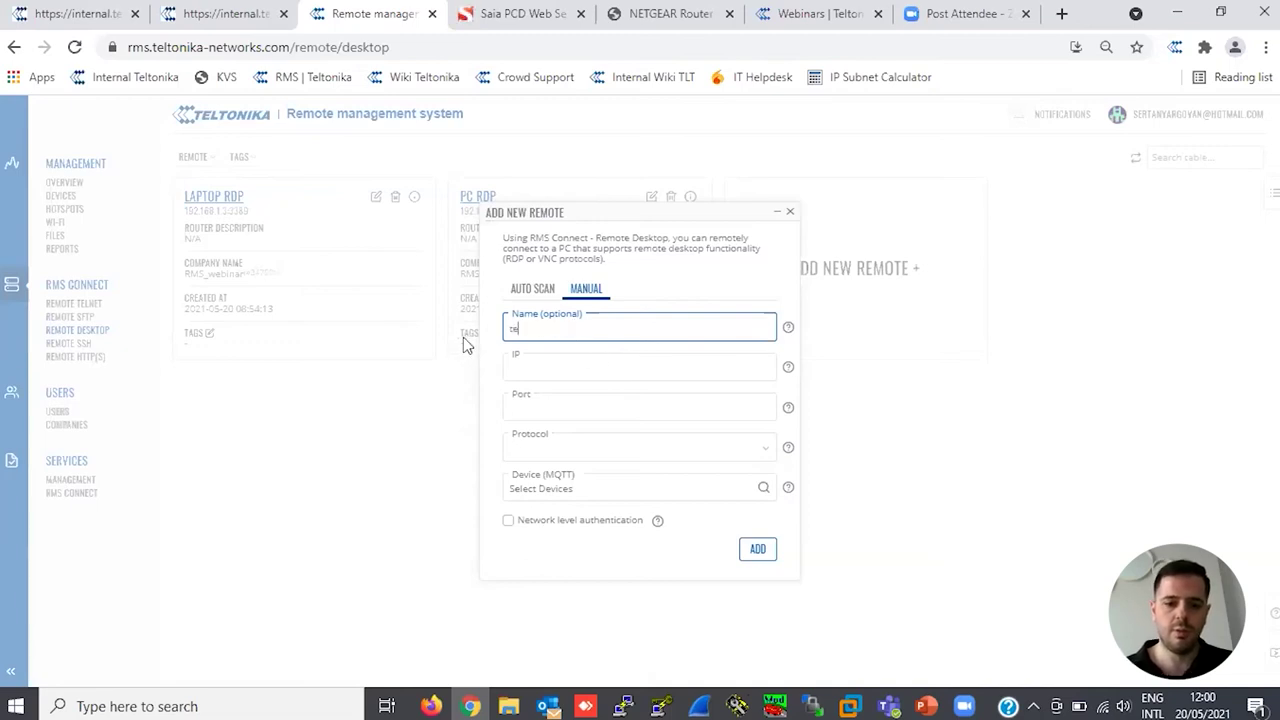
pyautogui.press('Tab')
pyautogui.hotkey('ctrl', 'v')
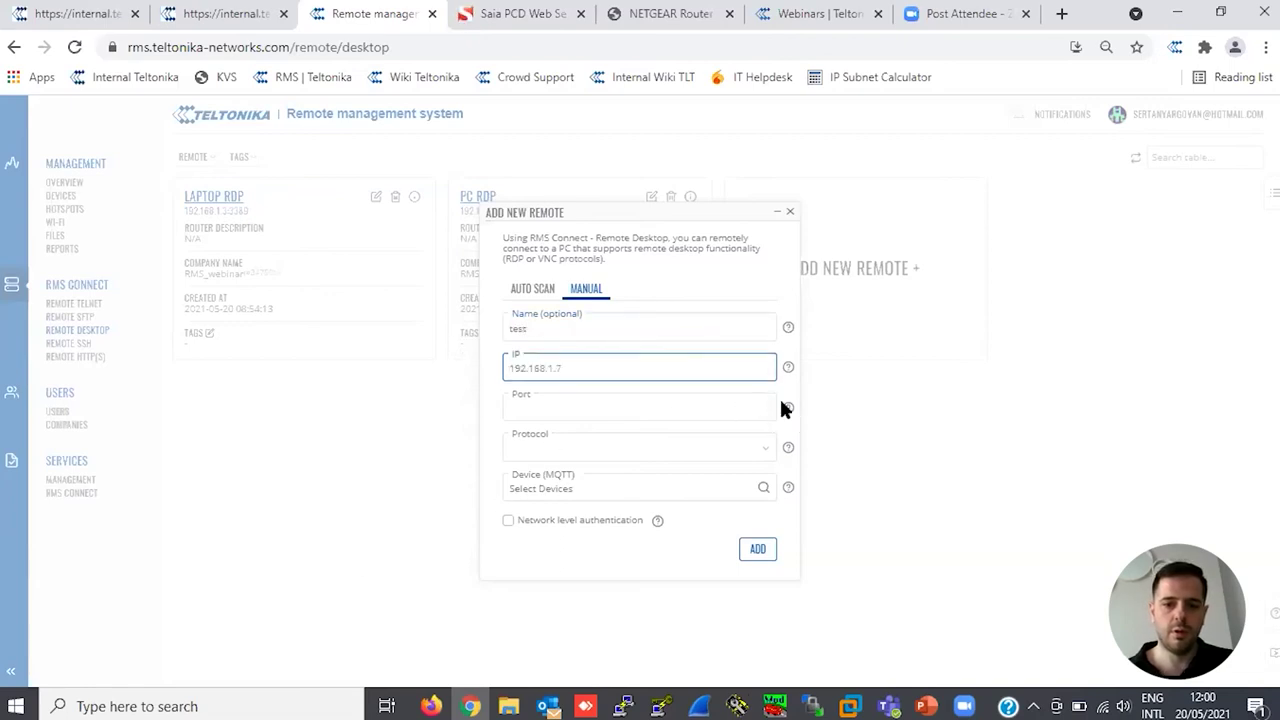
pyautogui.moveTo(788, 409)
pyautogui.click(690, 412)
pyautogui.write('3389')
# Choose RDP and device RUTX08, enable network level authentication, and add the entry.
pyautogui.click(628, 448)
pyautogui.click(609, 471)
pyautogui.click(588, 491)
pyautogui.click(514, 519)
pyautogui.click(491, 512)
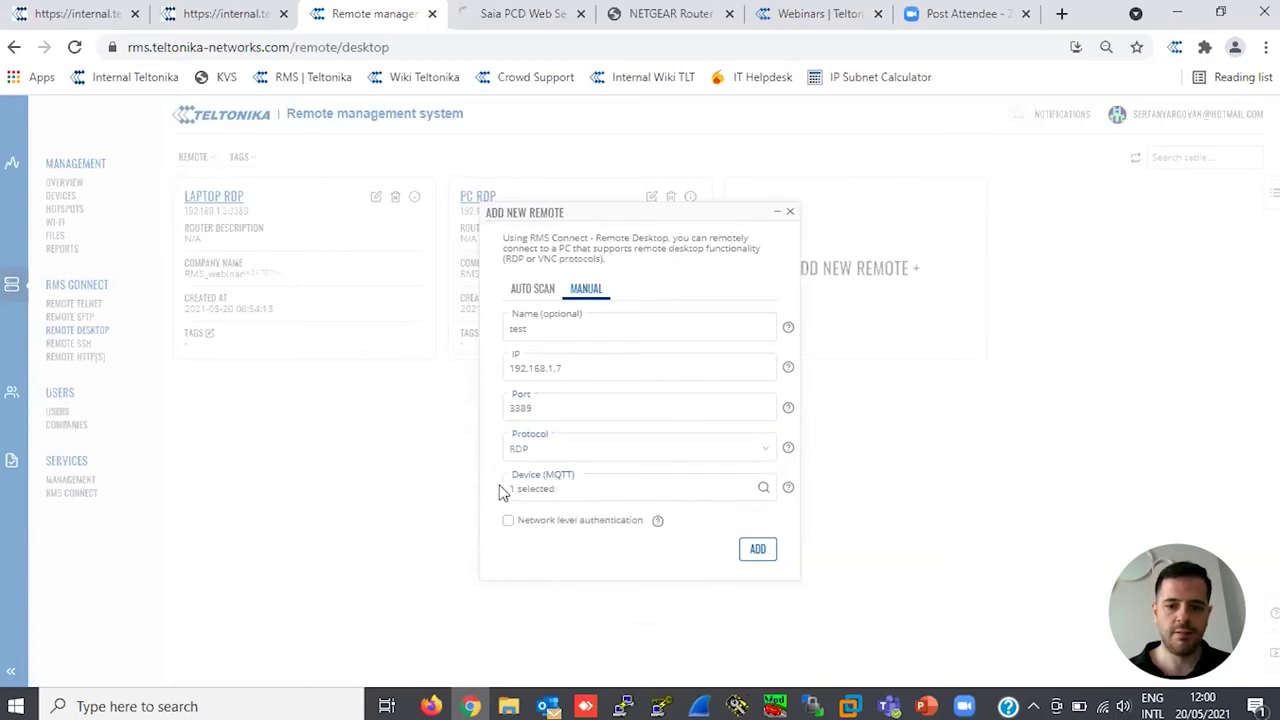
pyautogui.click(591, 522)
pyautogui.click(757, 555)
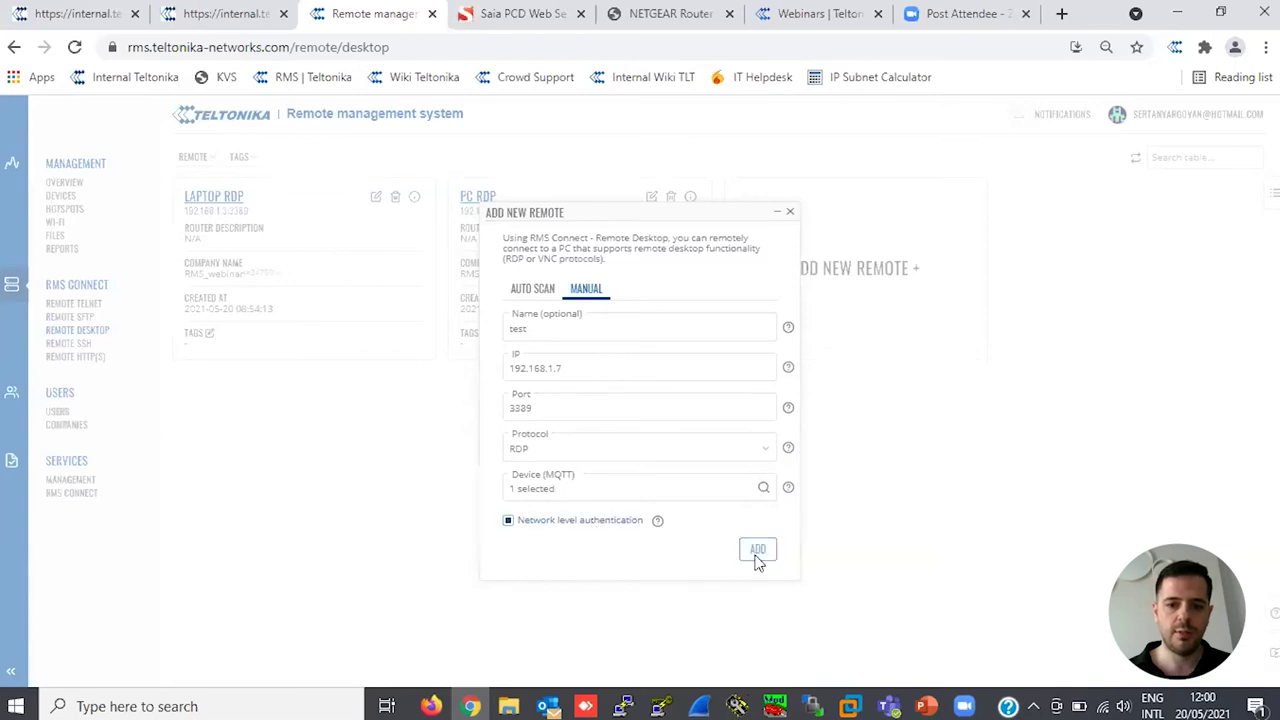
pyautogui.click(765, 429)
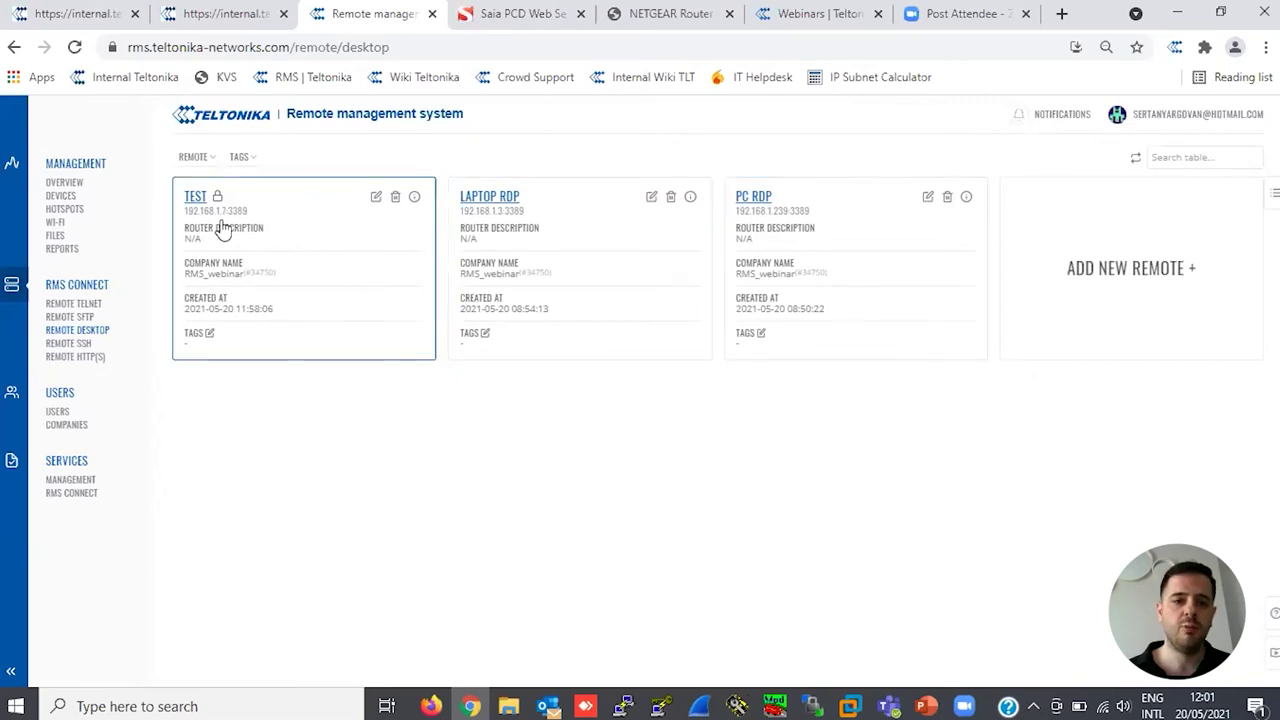
# Generate an access link for the TEST remote, then cancel the login prompt and access window.
pyautogui.moveTo(219, 204)
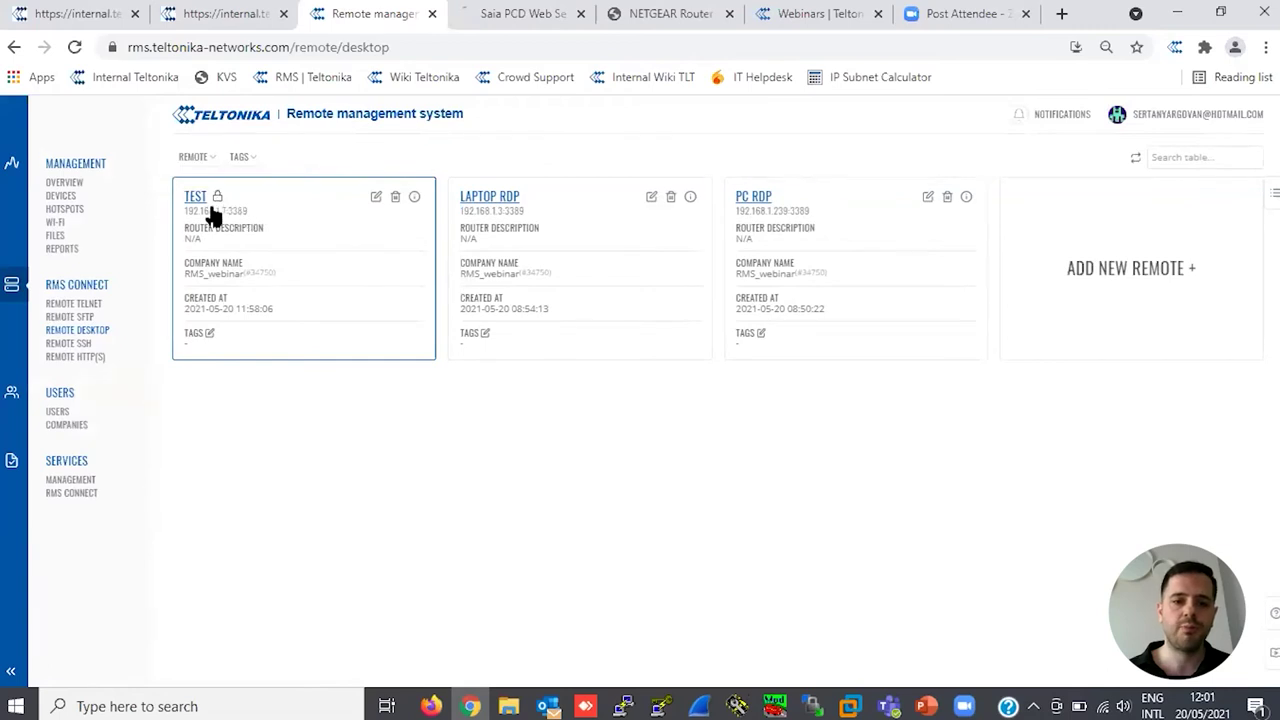
pyautogui.click(202, 206)
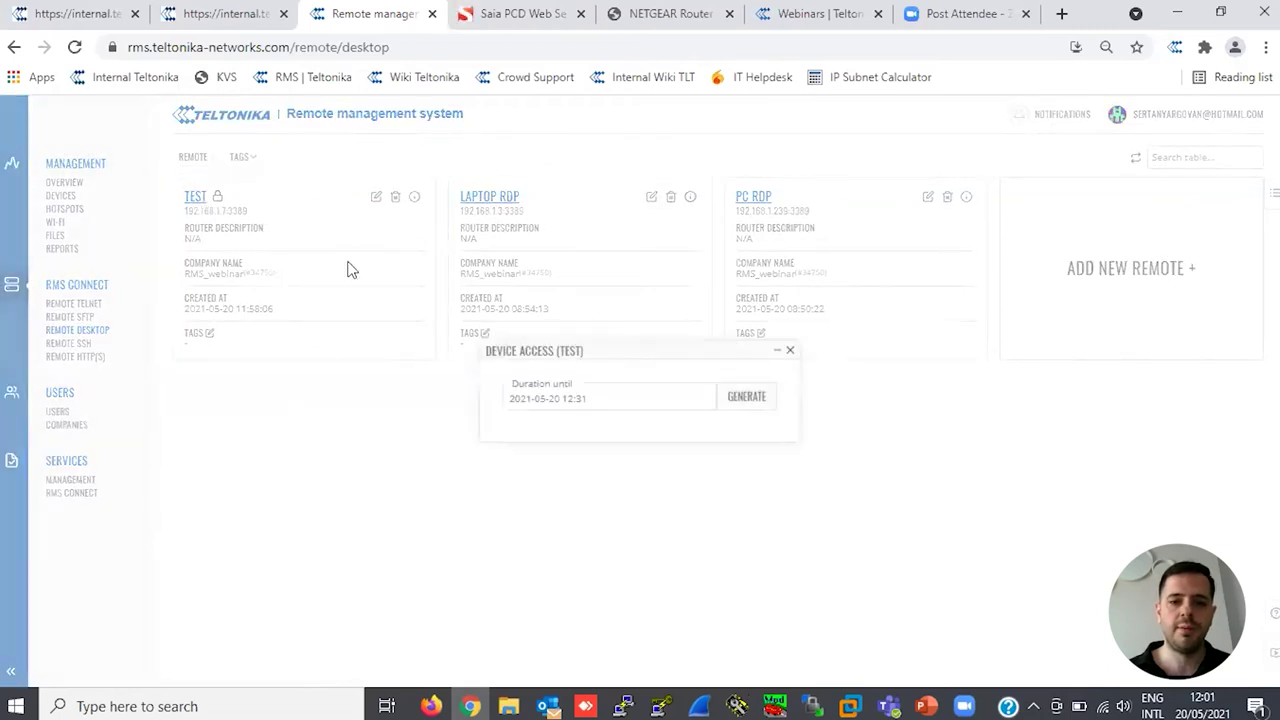
pyautogui.click(749, 396)
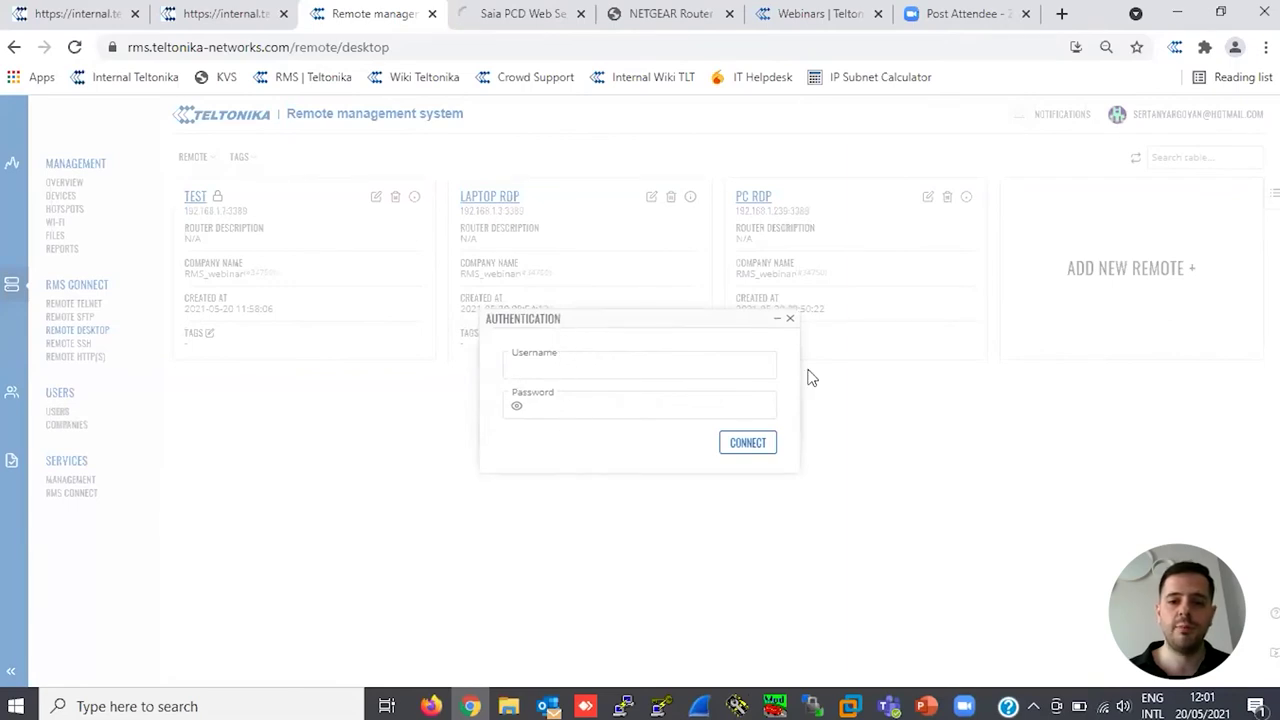
pyautogui.click(790, 321)
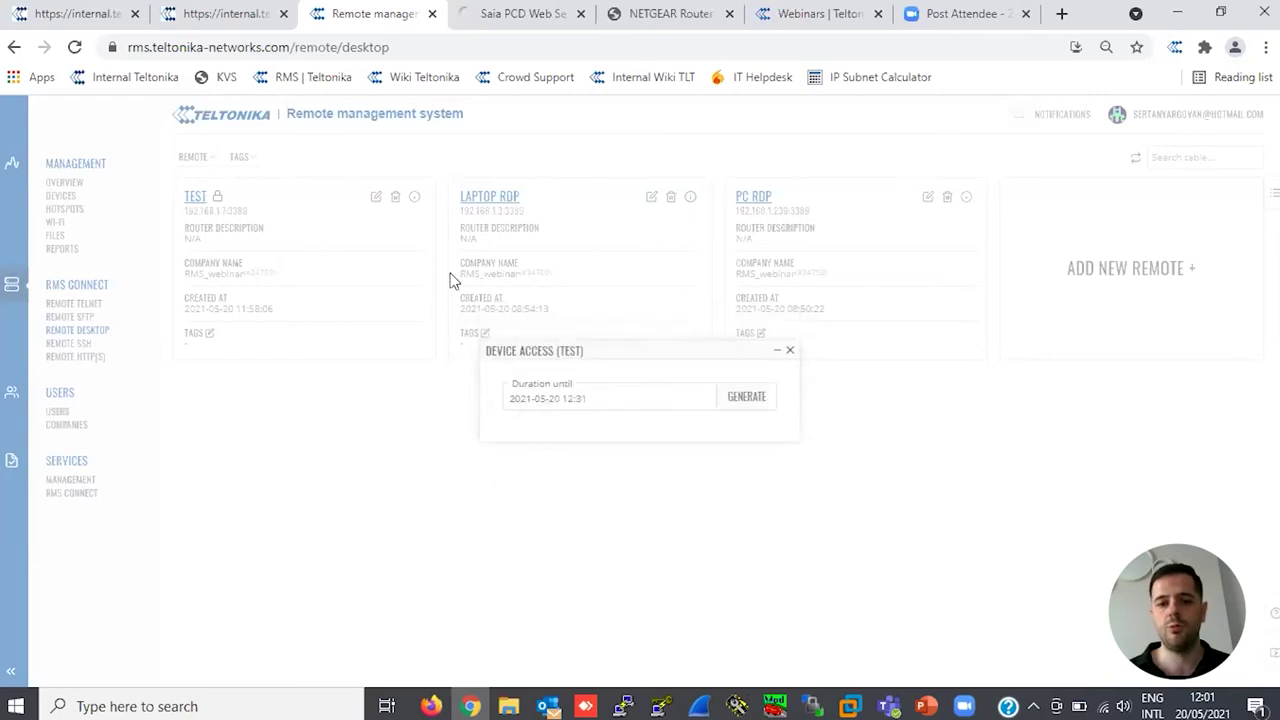
pyautogui.click(792, 352)
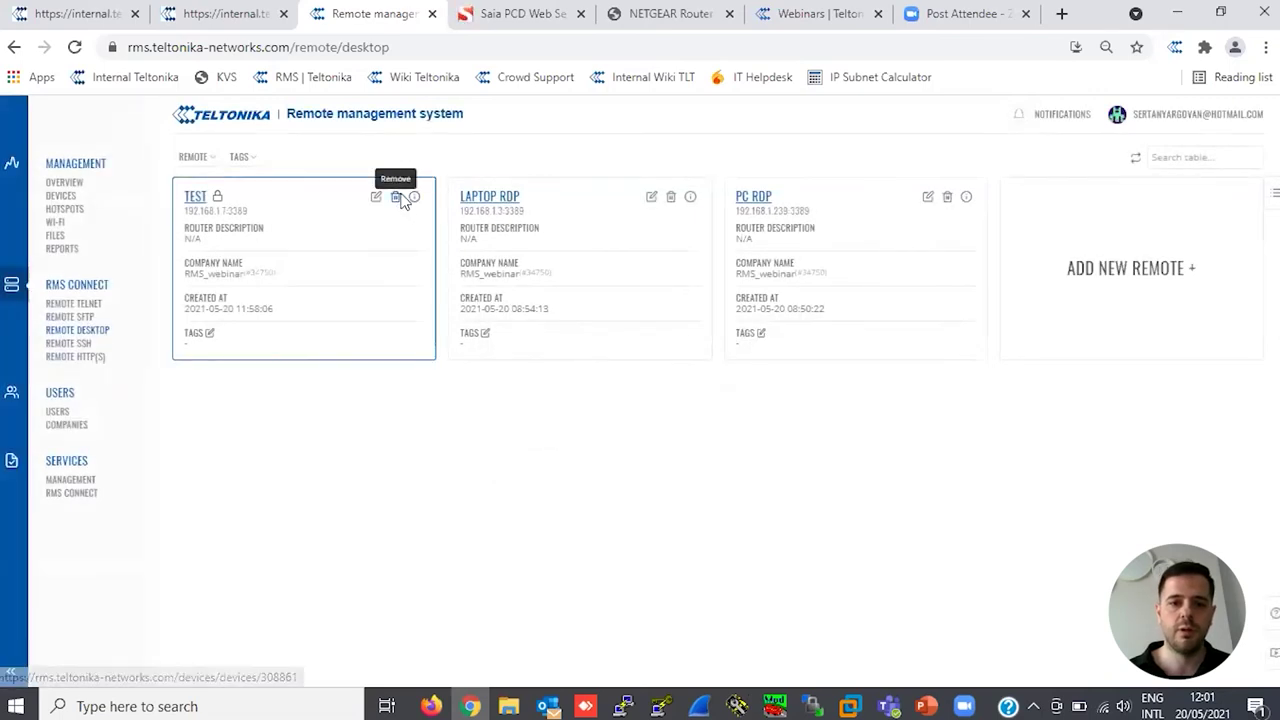
# Delete the TEST remote entry and dismiss the removal status report.
pyautogui.click(396, 198)
pyautogui.click(664, 404)
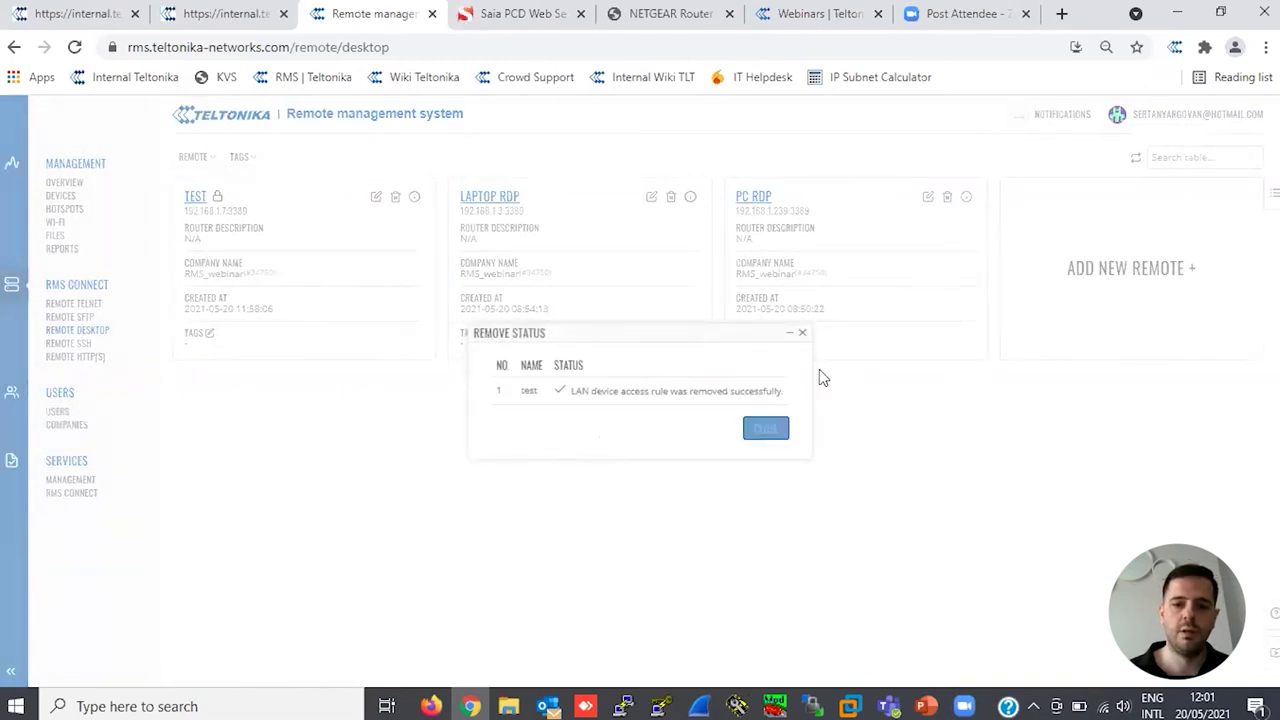
pyautogui.click(802, 333)
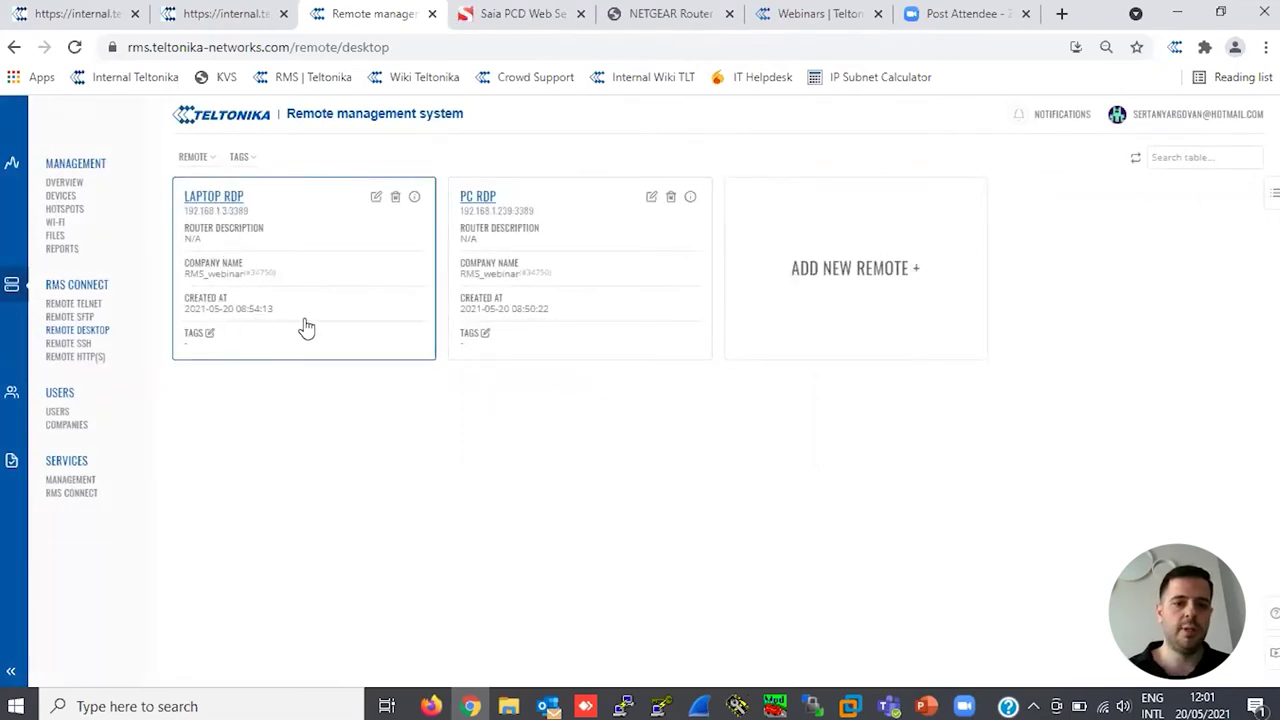
pyautogui.click(416, 199)
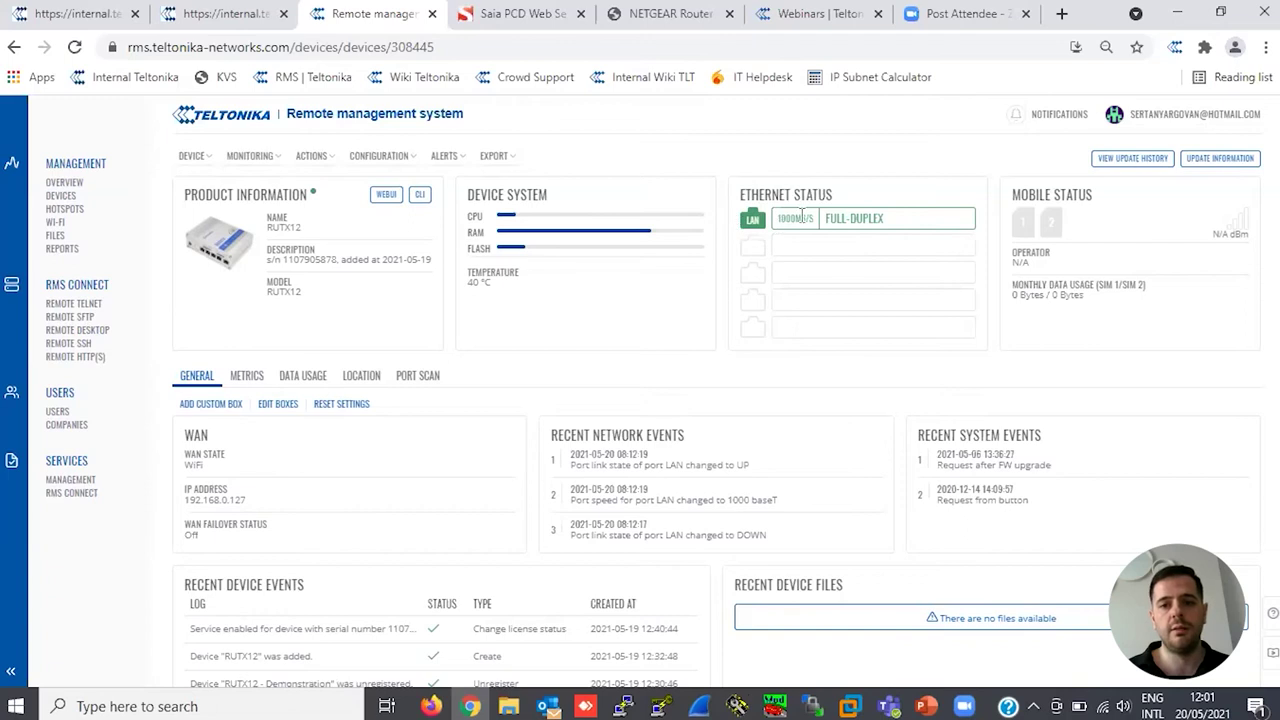
pyautogui.scroll(-1, 410, 500)
pyautogui.scroll(-1, 402, 508)
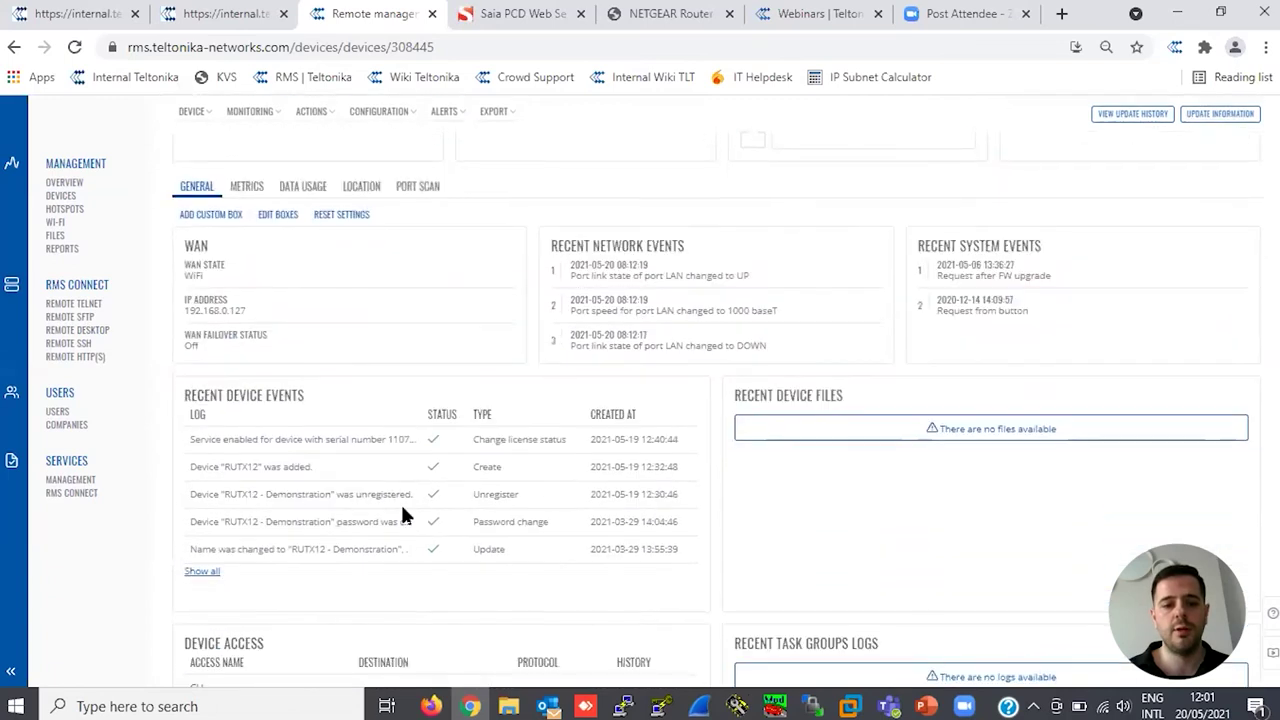
pyautogui.scroll(-2, 399, 501)
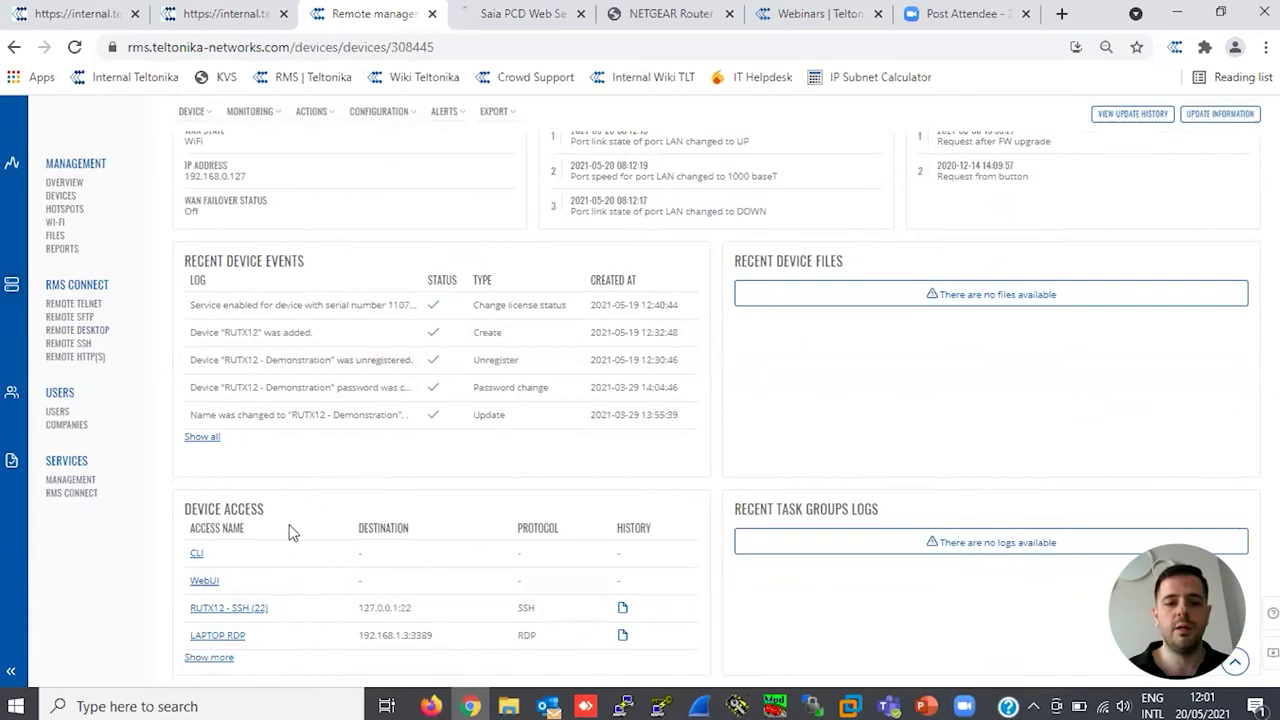
pyautogui.scroll(2, 378, 545)
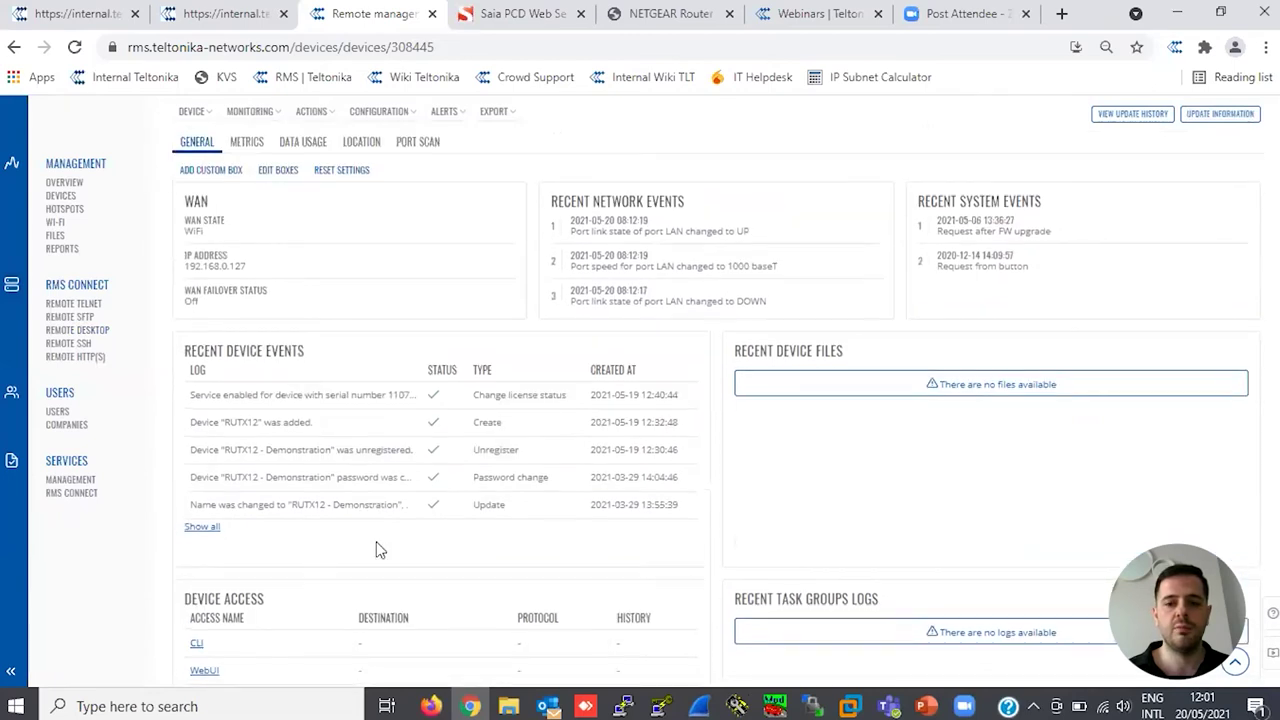
pyautogui.scroll(1, 376, 541)
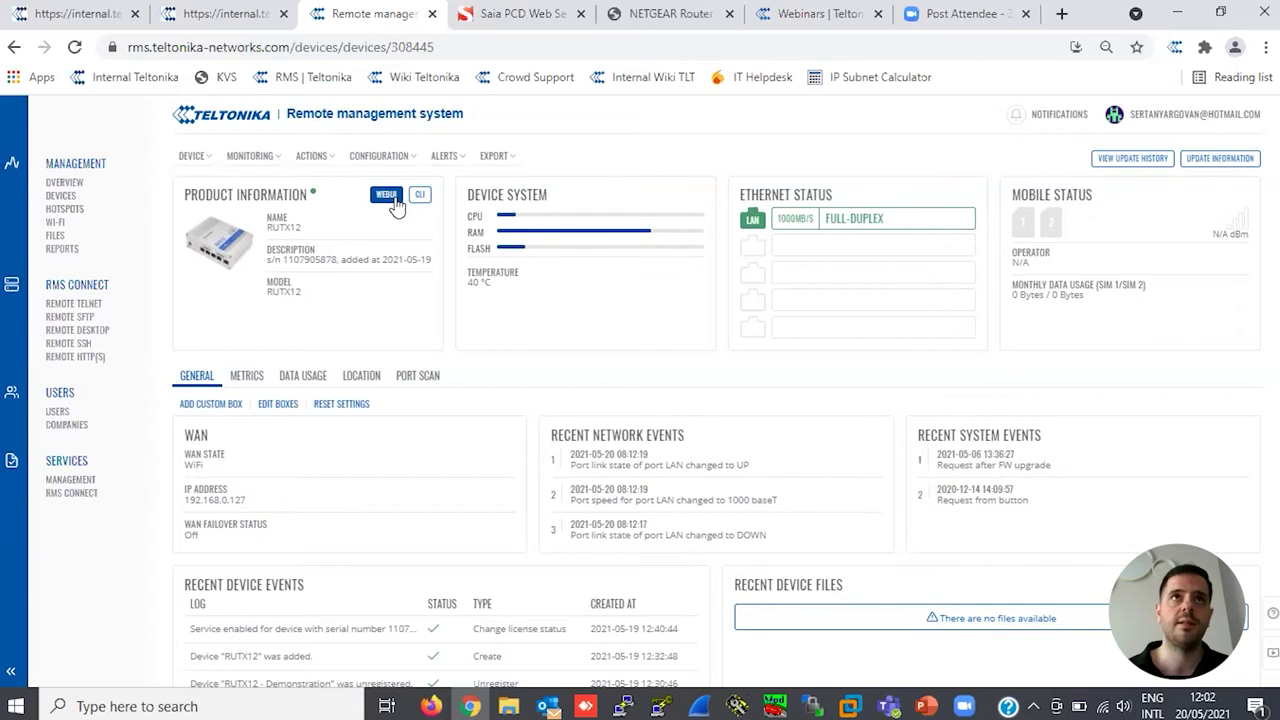
pyautogui.moveTo(185, 160)
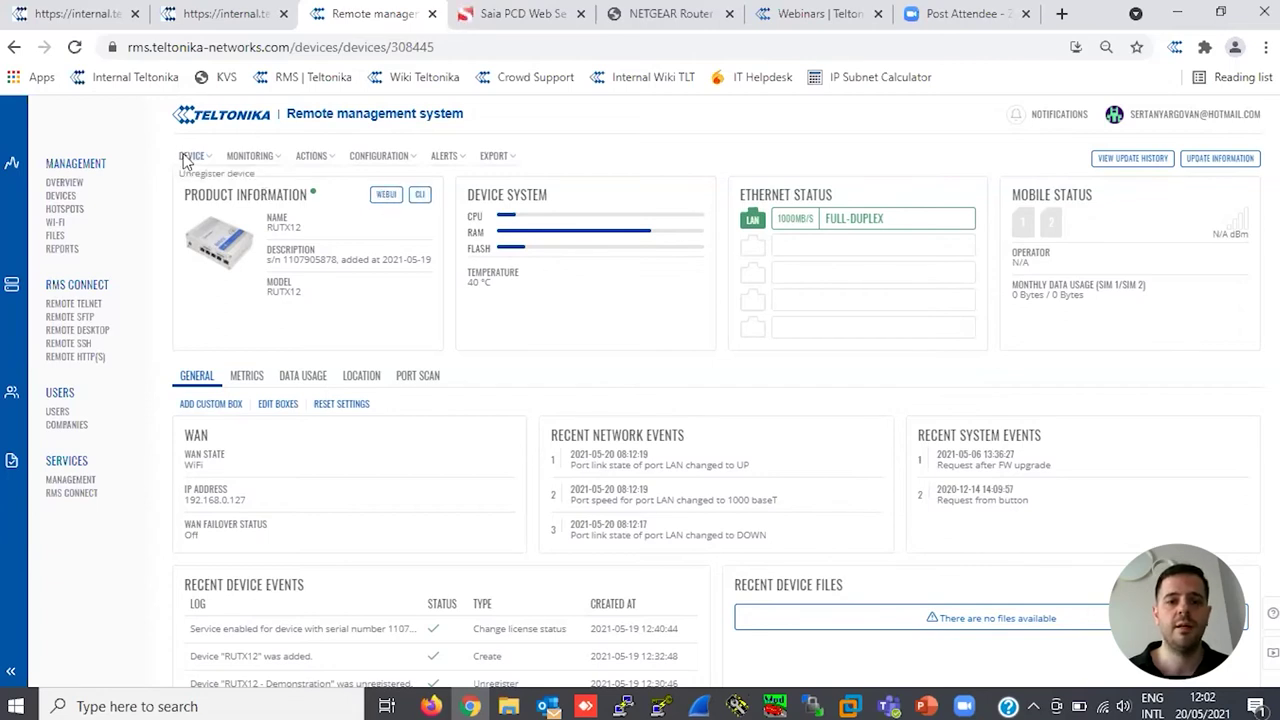
# From the Remote Desktop list, generate a temporary link for LAPTOP RDP and open it in a new tab.
pyautogui.click(14, 48)
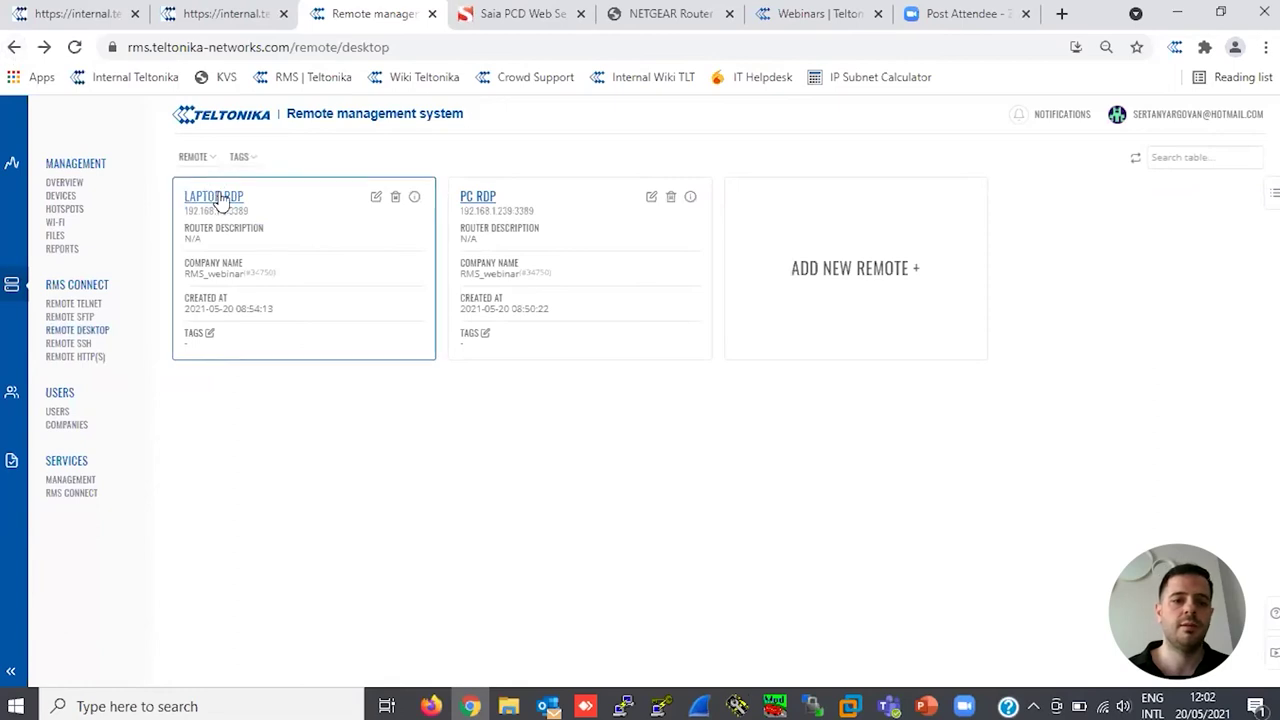
pyautogui.click(216, 198)
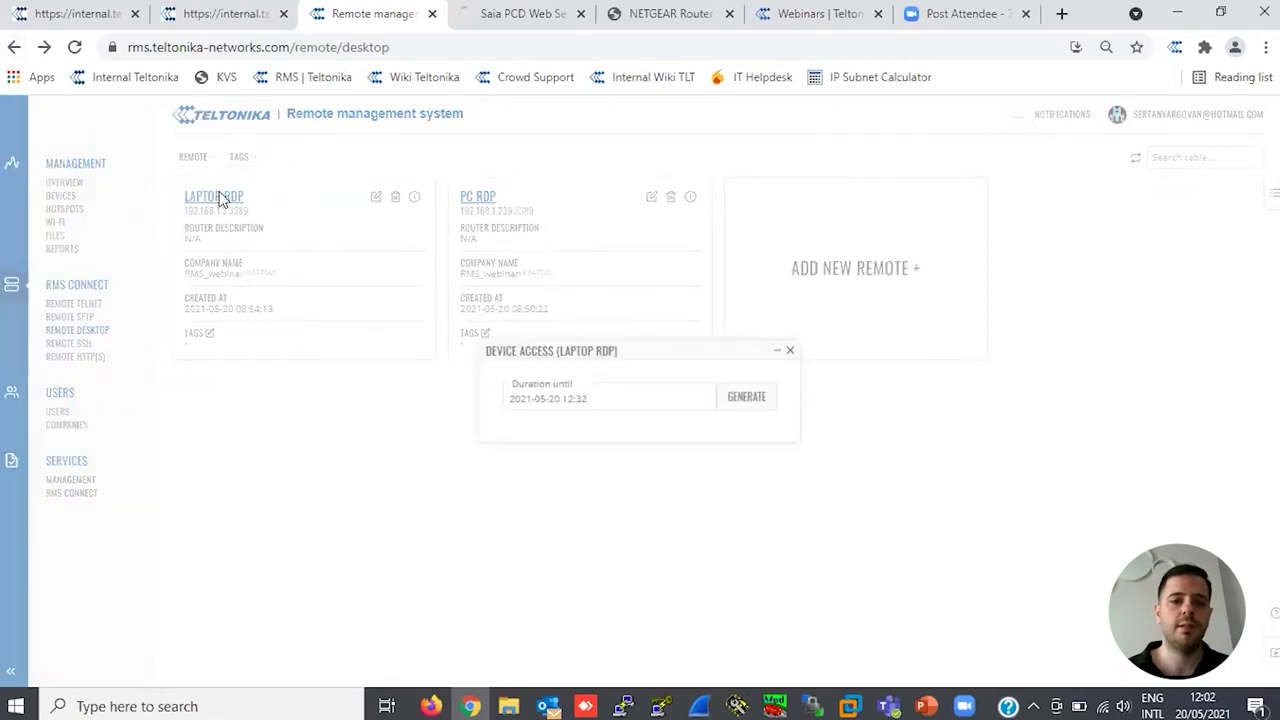
pyautogui.click(750, 397)
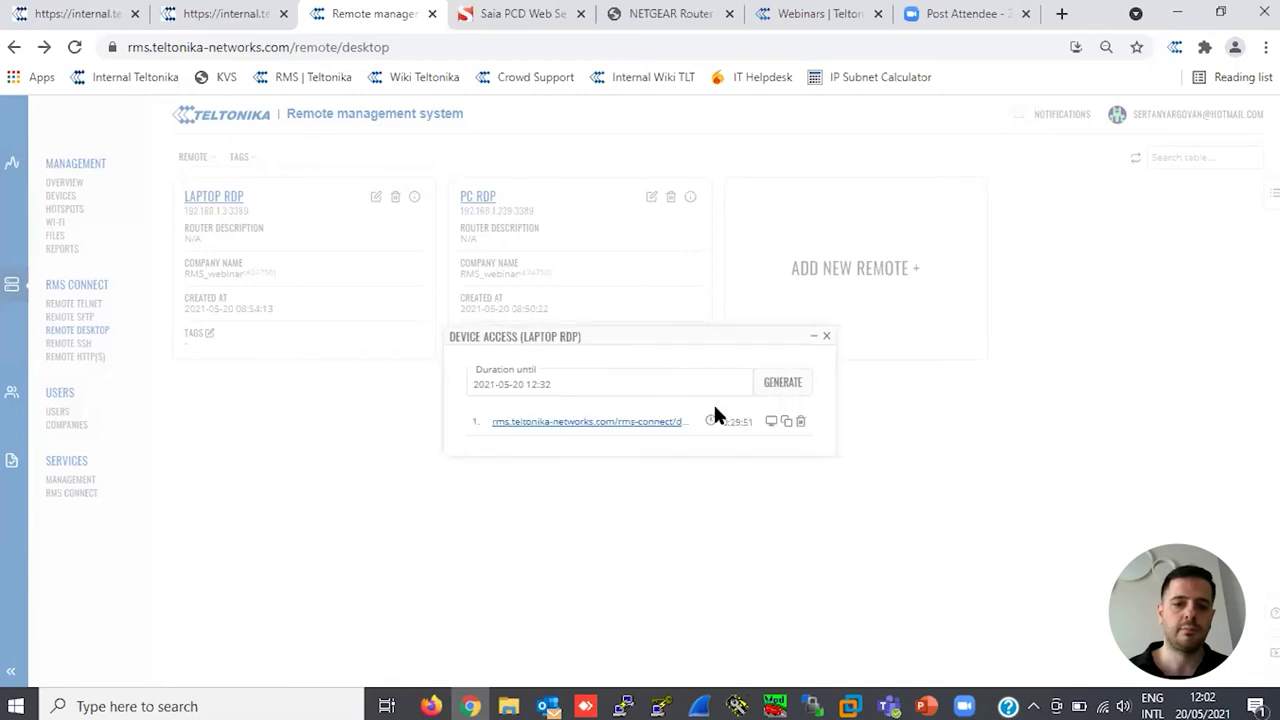
pyautogui.click(574, 425)
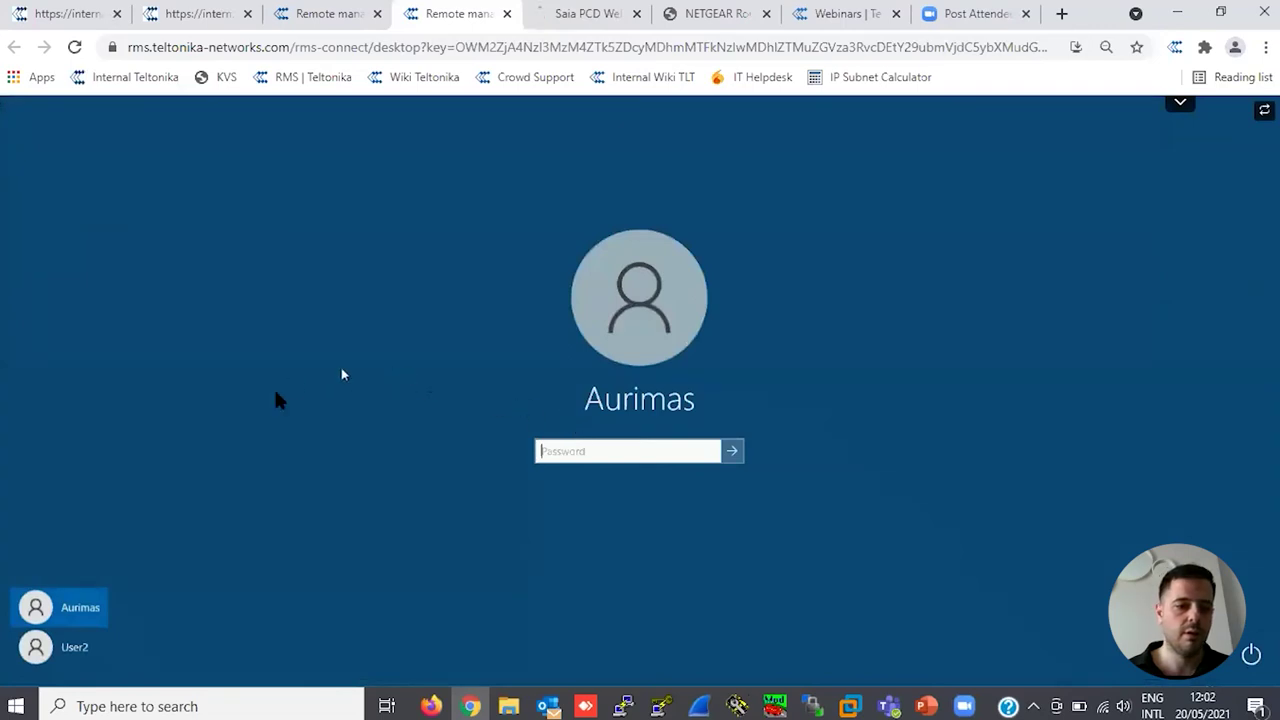
# Sign into the remote PC's second Windows account with its password.
pyautogui.click(81, 653)
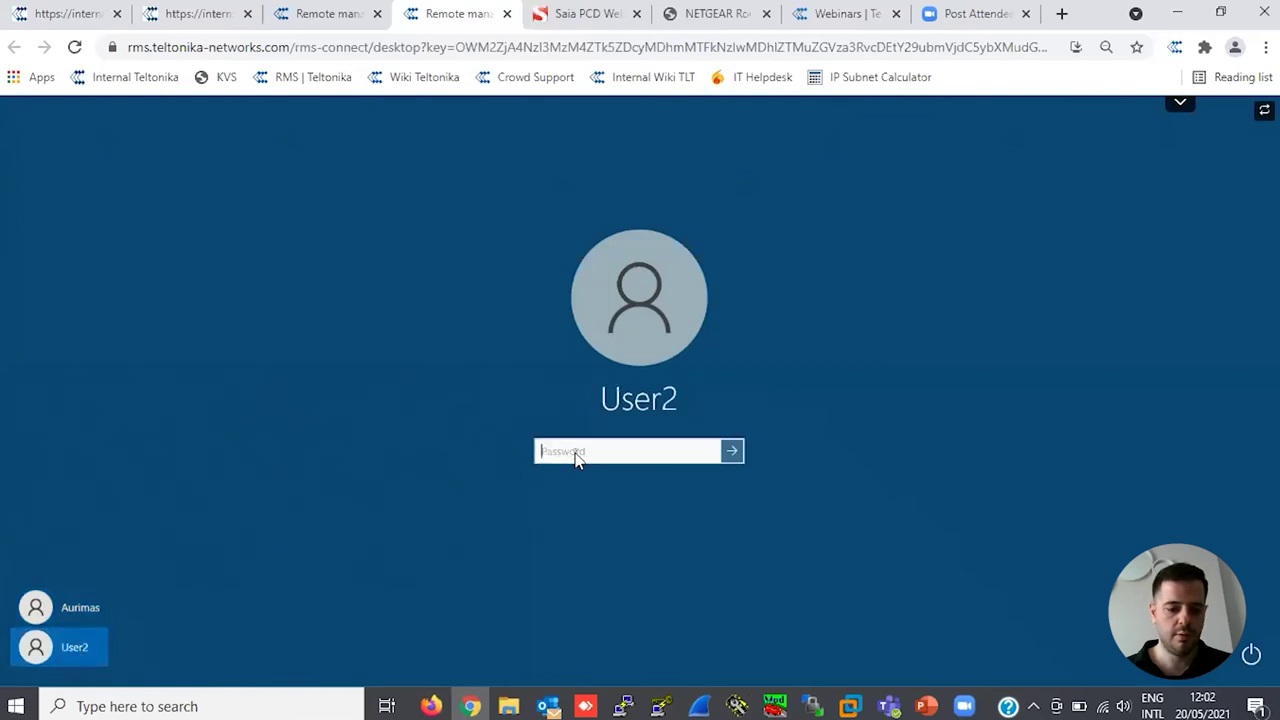
pyautogui.write('*')
pyautogui.press('capslock')
pyautogui.write('****')
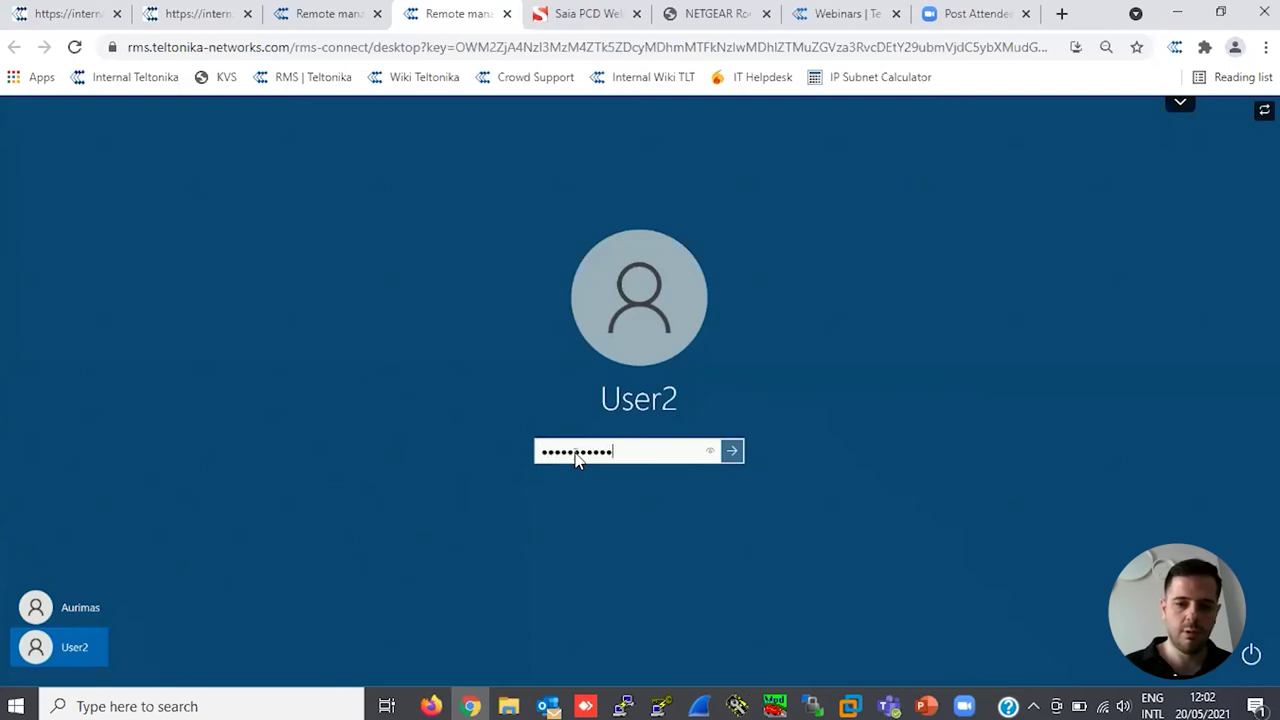
pyautogui.press('Return')
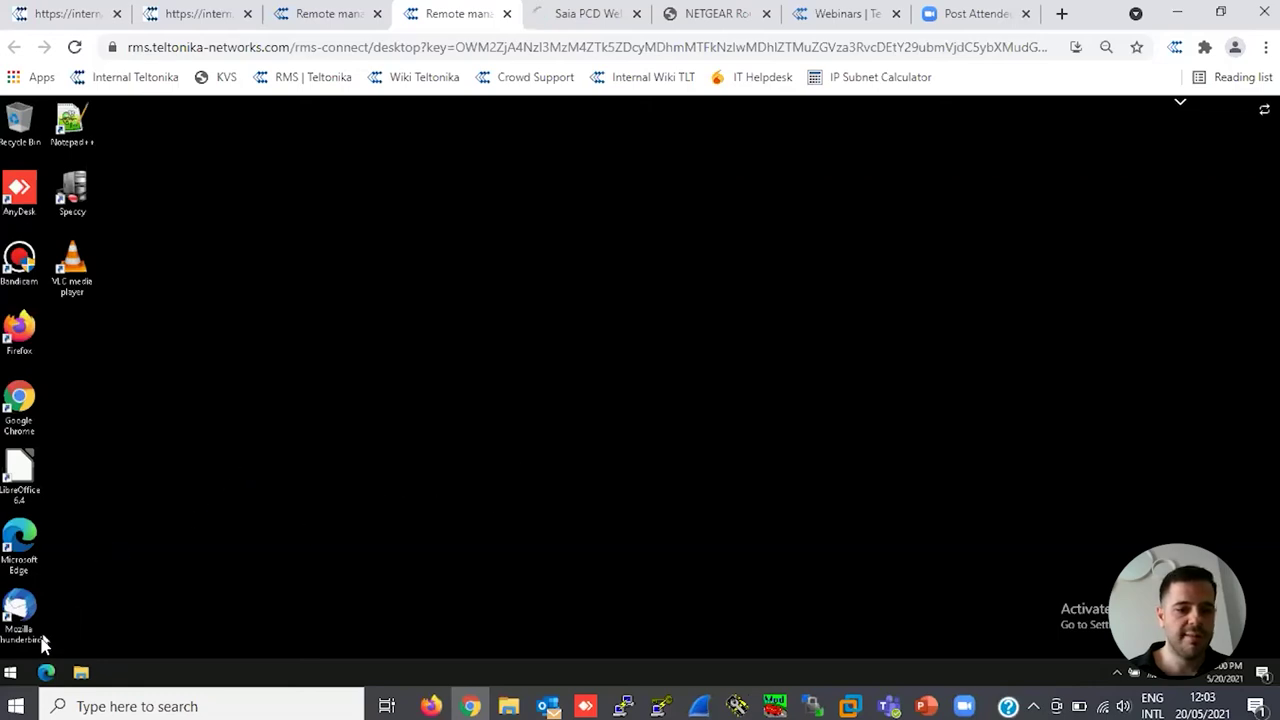
# Launch VLC media player on the remote PC, dismiss its privacy prompt, and close it.
pyautogui.click(12, 672)
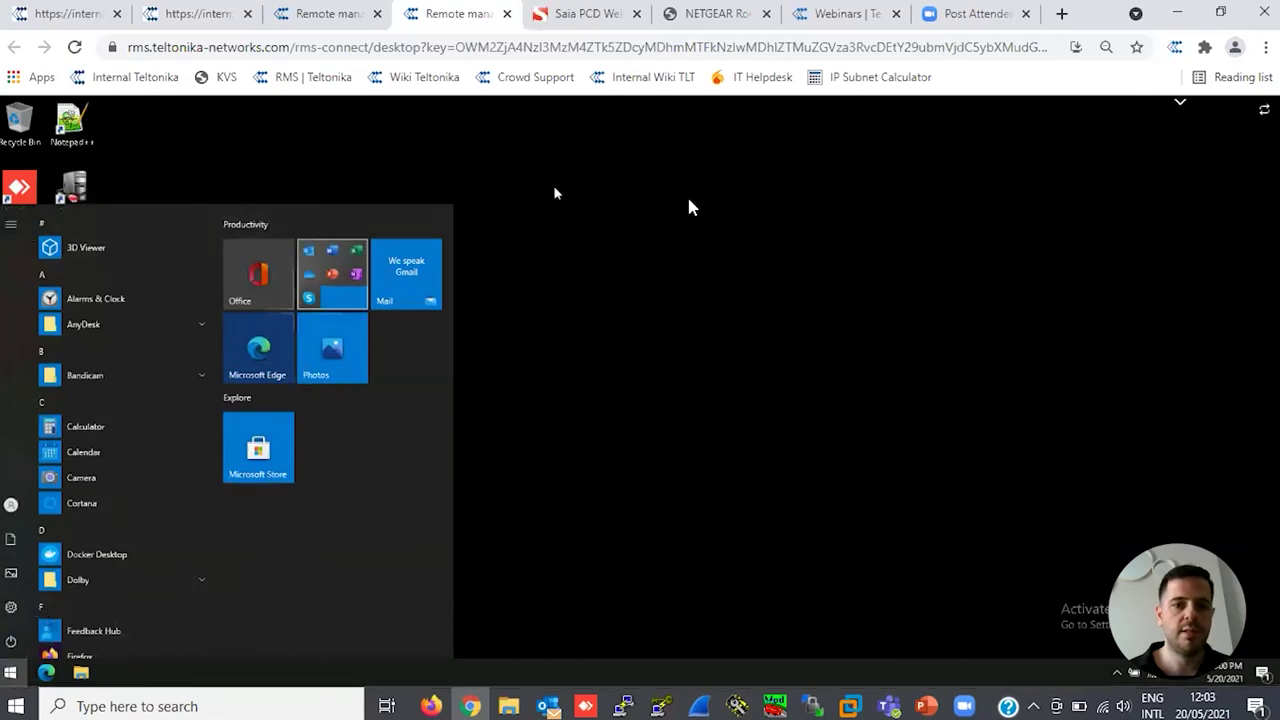
pyautogui.click(734, 199)
pyautogui.click(72, 272)
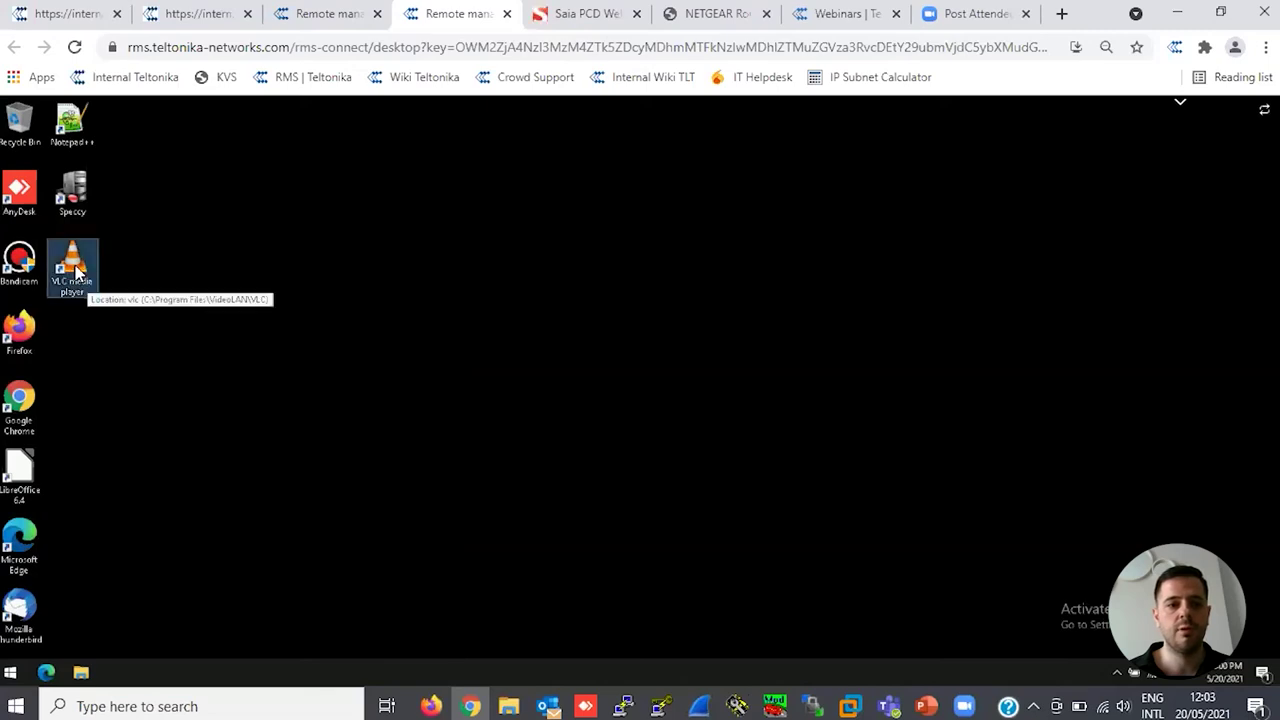
pyautogui.doubleClick(76, 272)
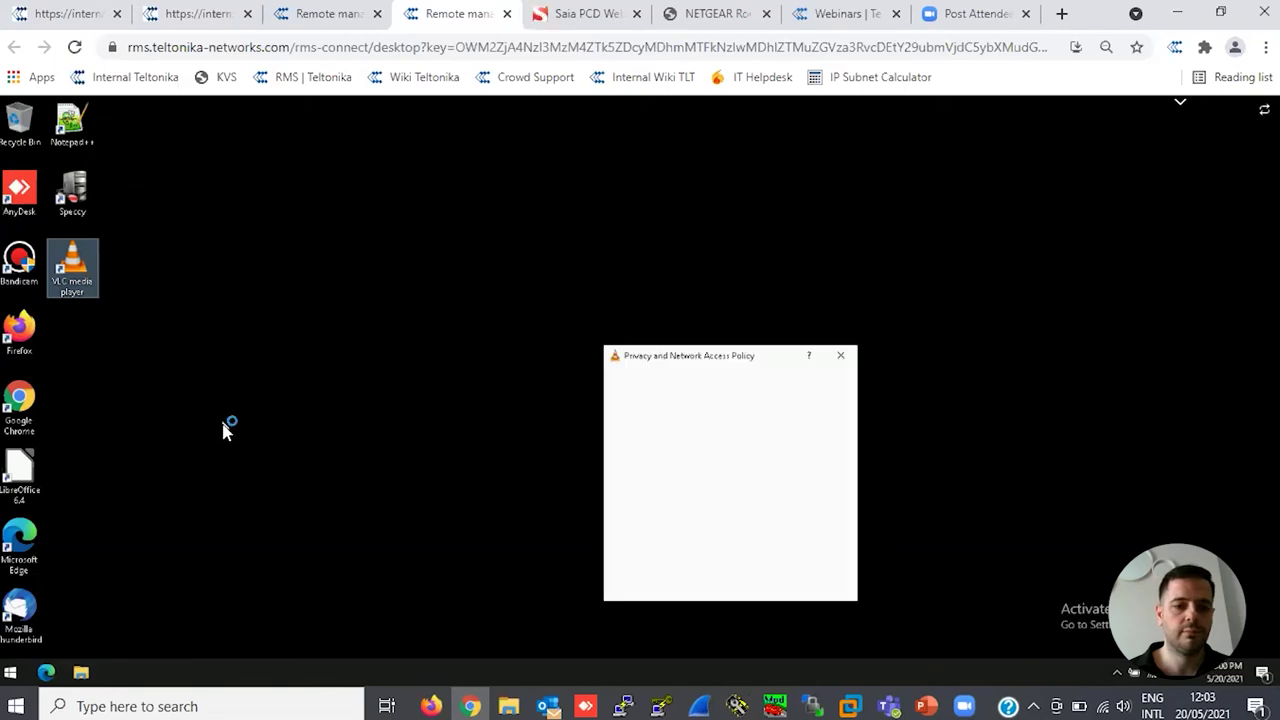
pyautogui.click(840, 356)
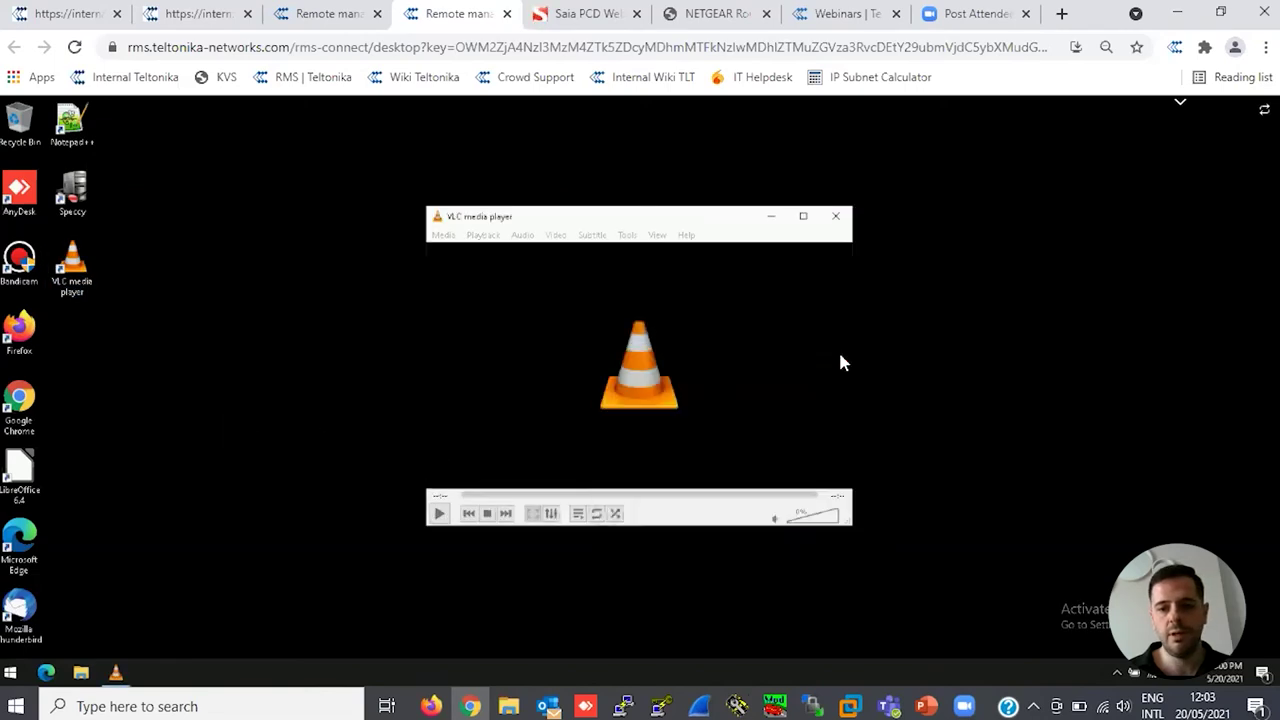
pyautogui.click(837, 218)
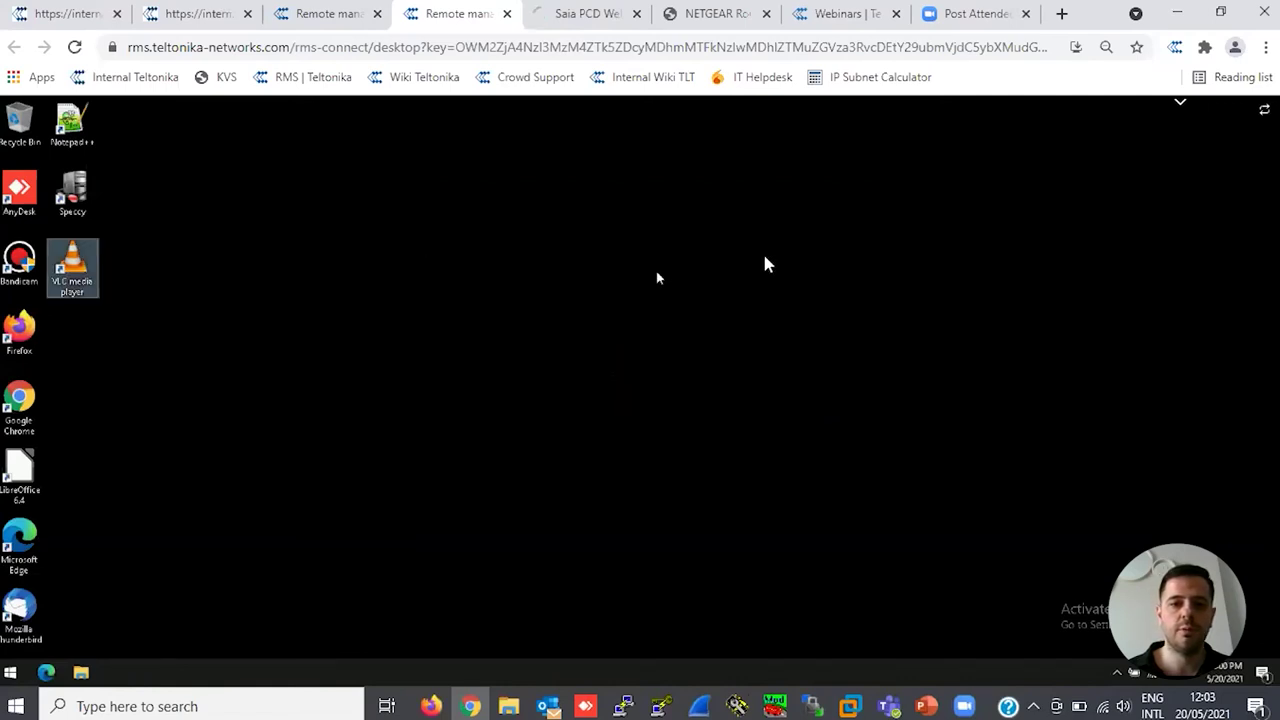
# Sign out of the remote Windows session, close the LAPTOP RDP access dialog, and minimize the browser.
pyautogui.click(15, 672)
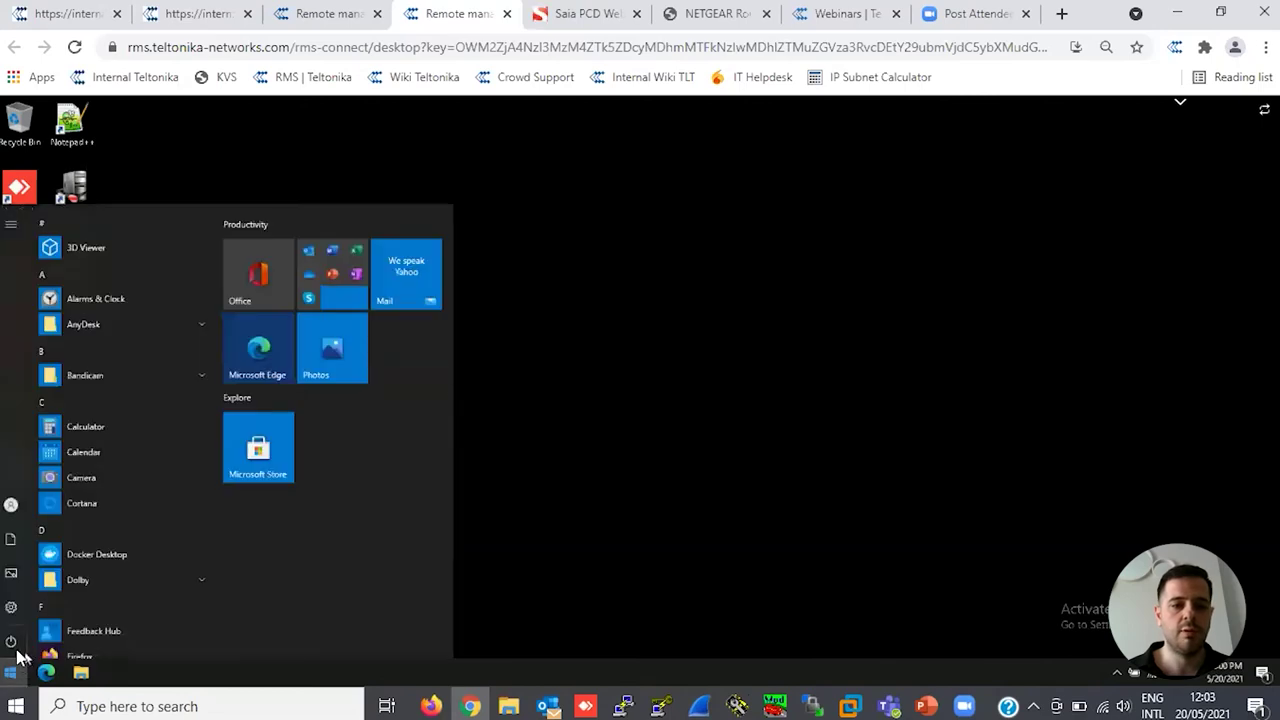
pyautogui.click(12, 508)
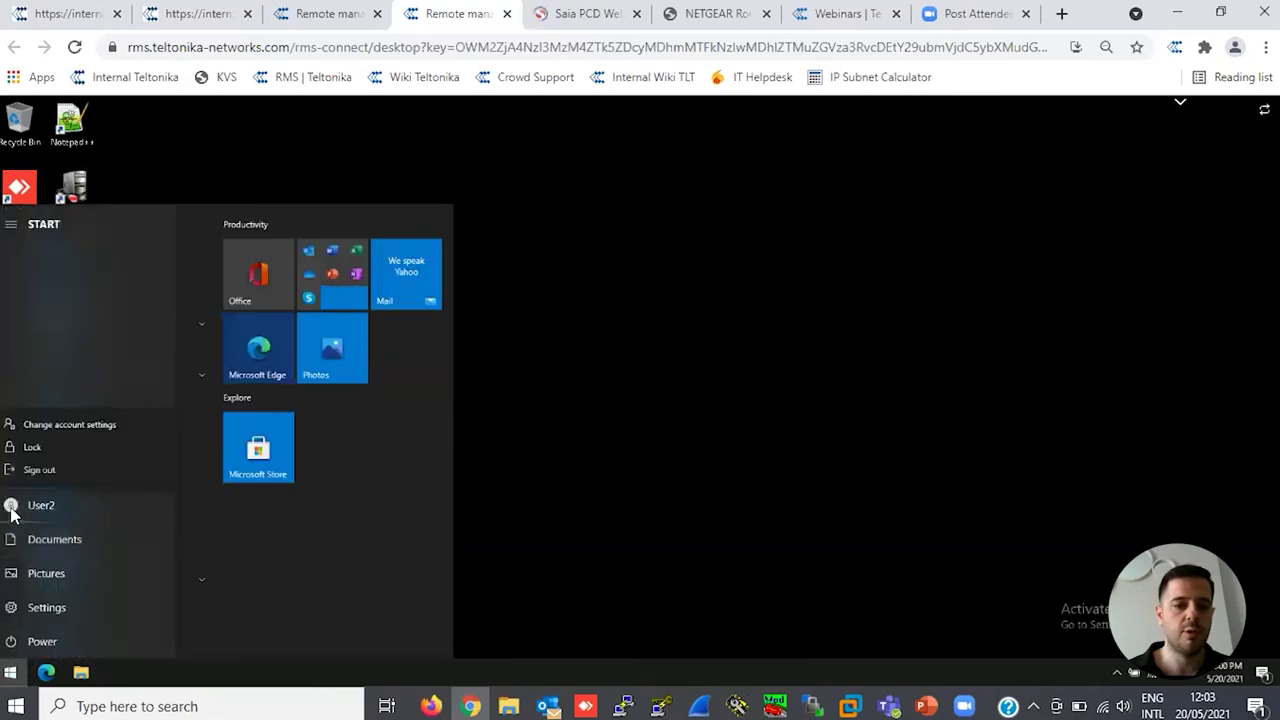
pyautogui.click(55, 467)
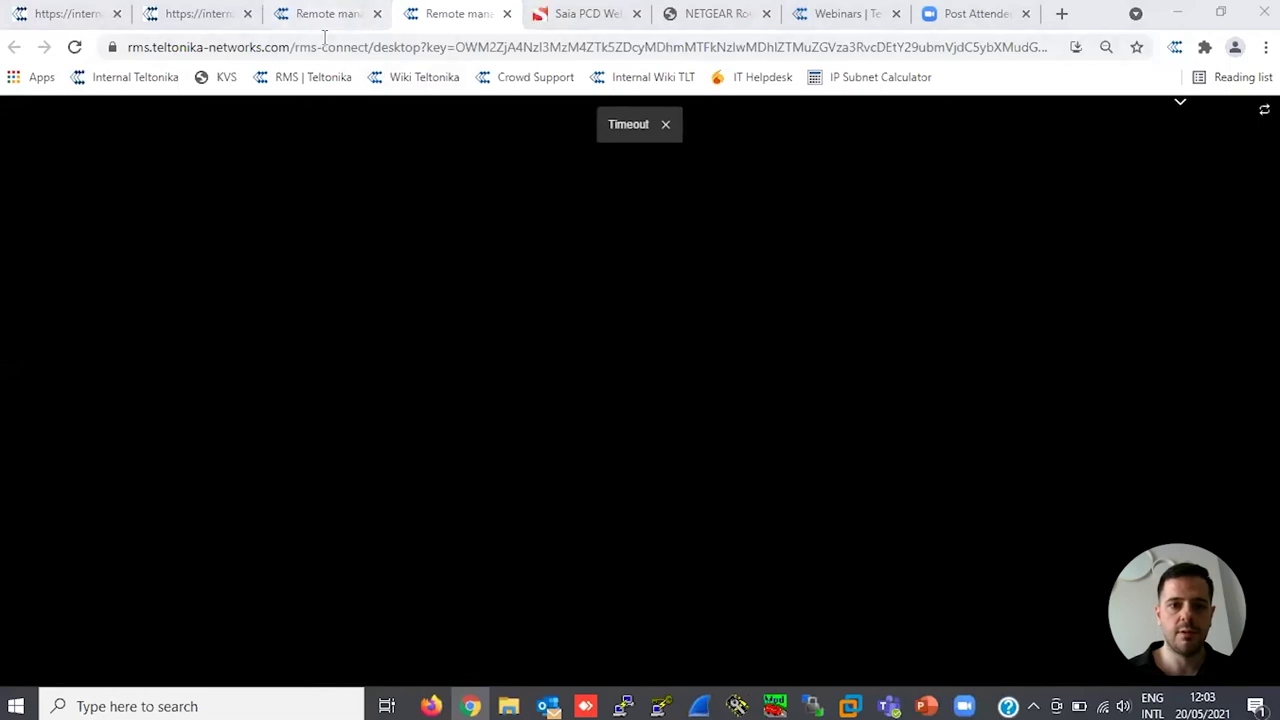
pyautogui.click(326, 16)
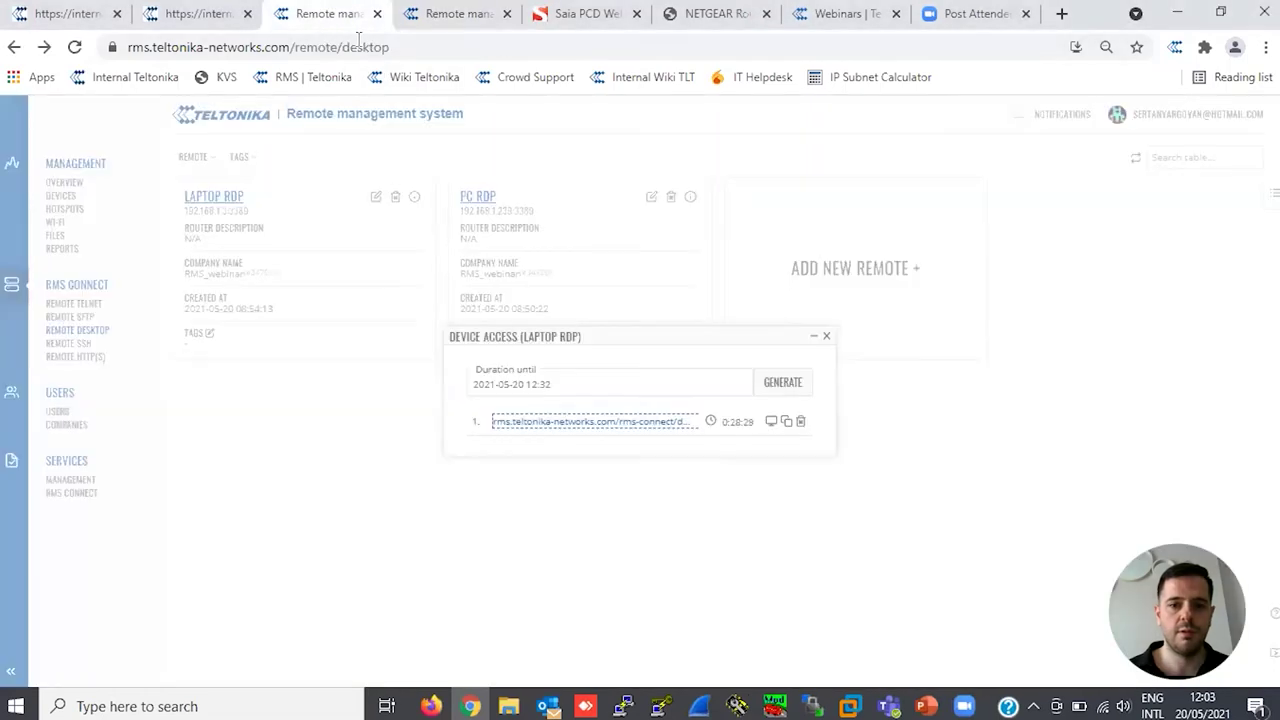
pyautogui.click(826, 336)
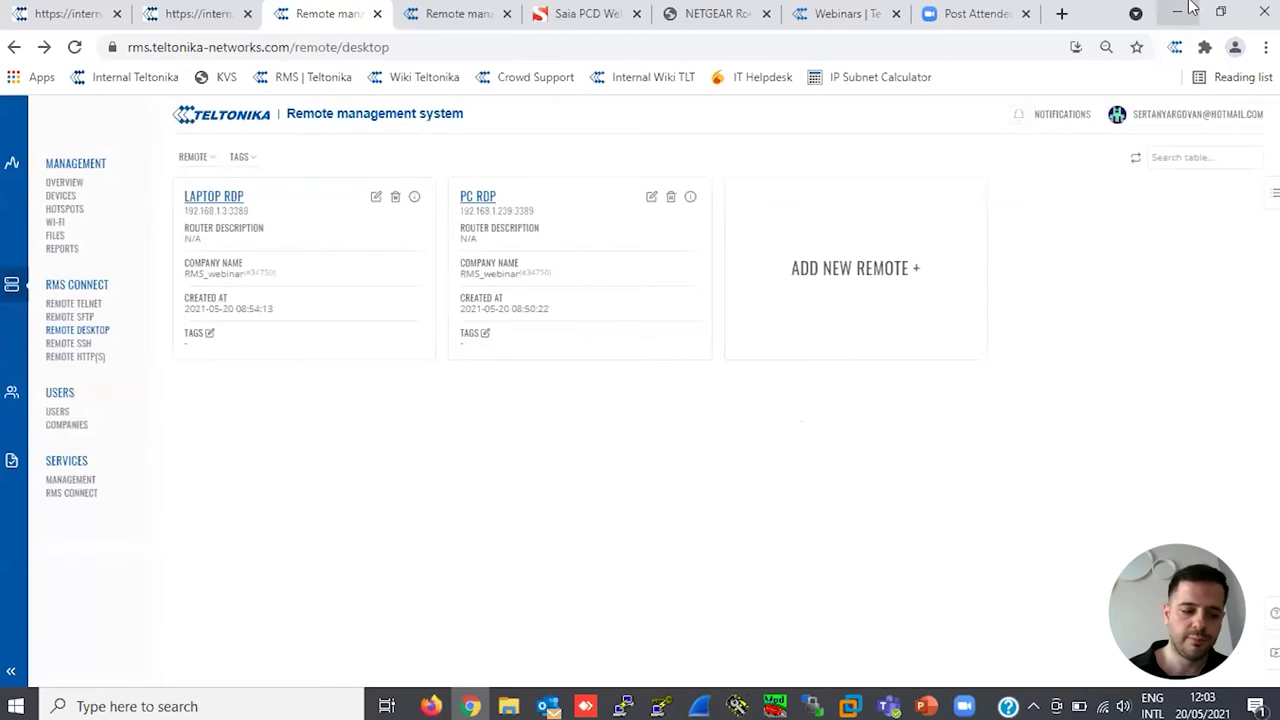
pyautogui.click(1188, 9)
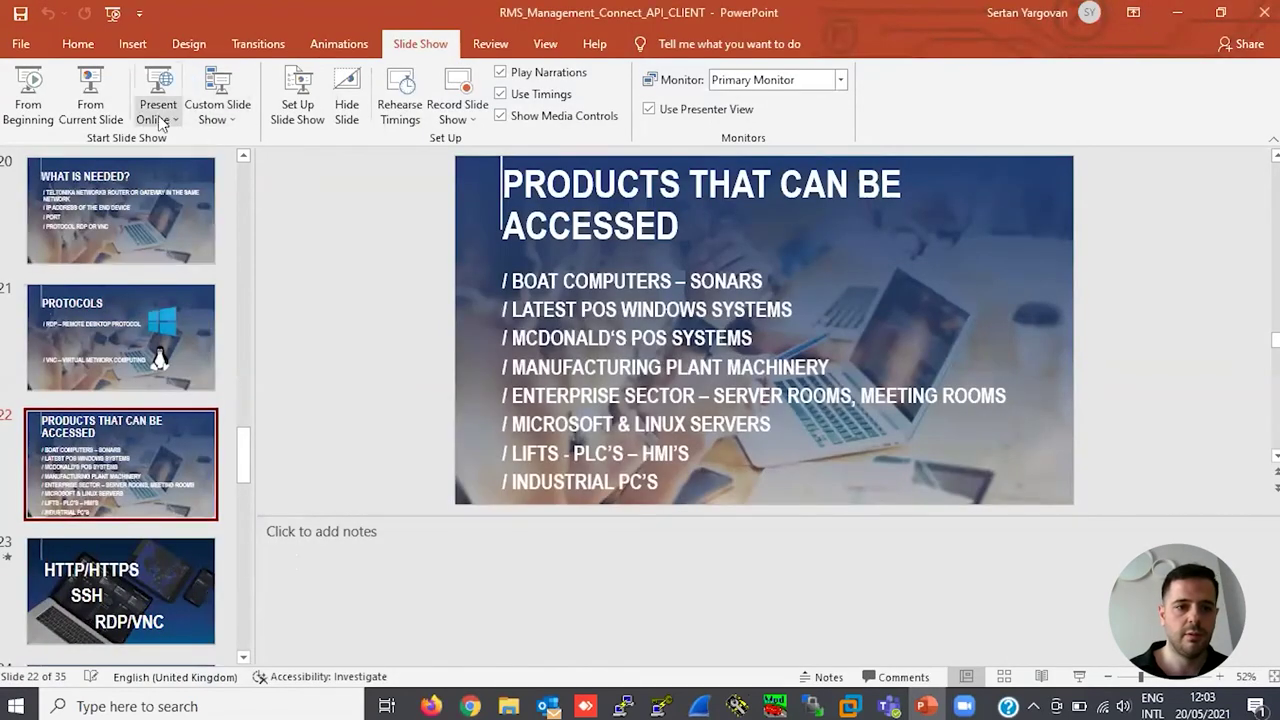
# Start the slide show from slide 22 and advance to the laptop, tablet and phone slide.
pyautogui.click(90, 92)
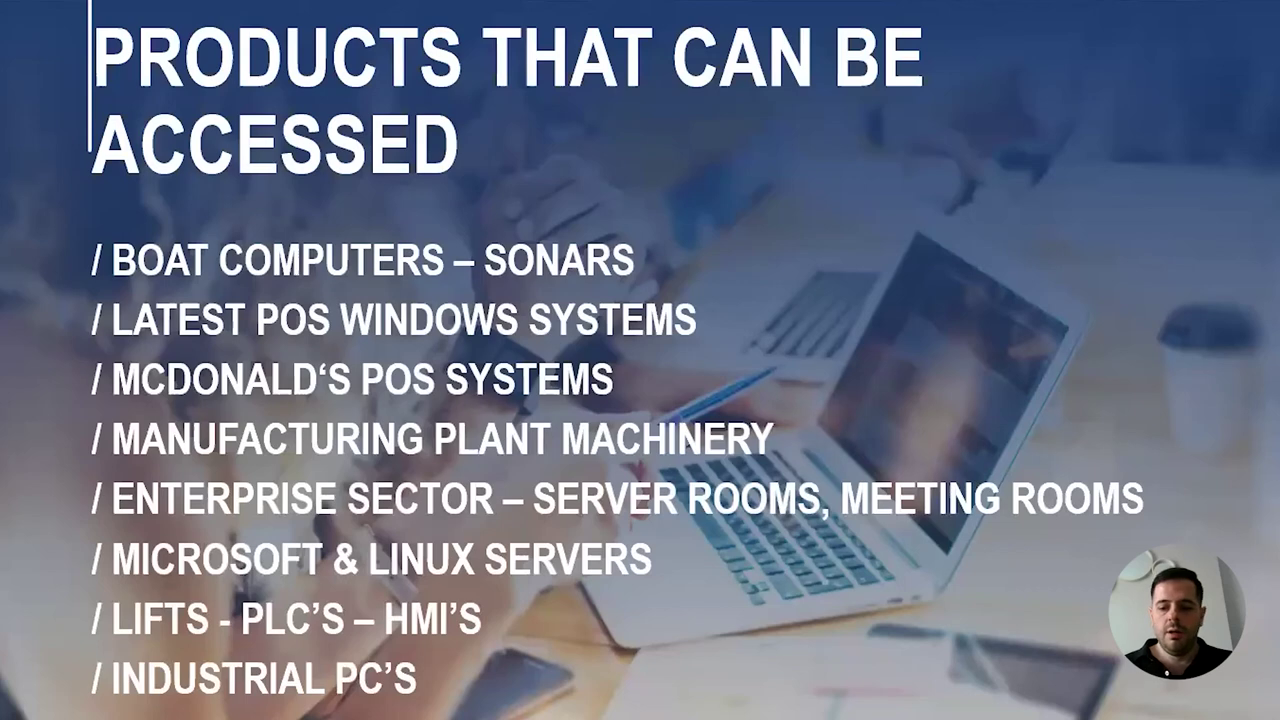
pyautogui.press('Right')
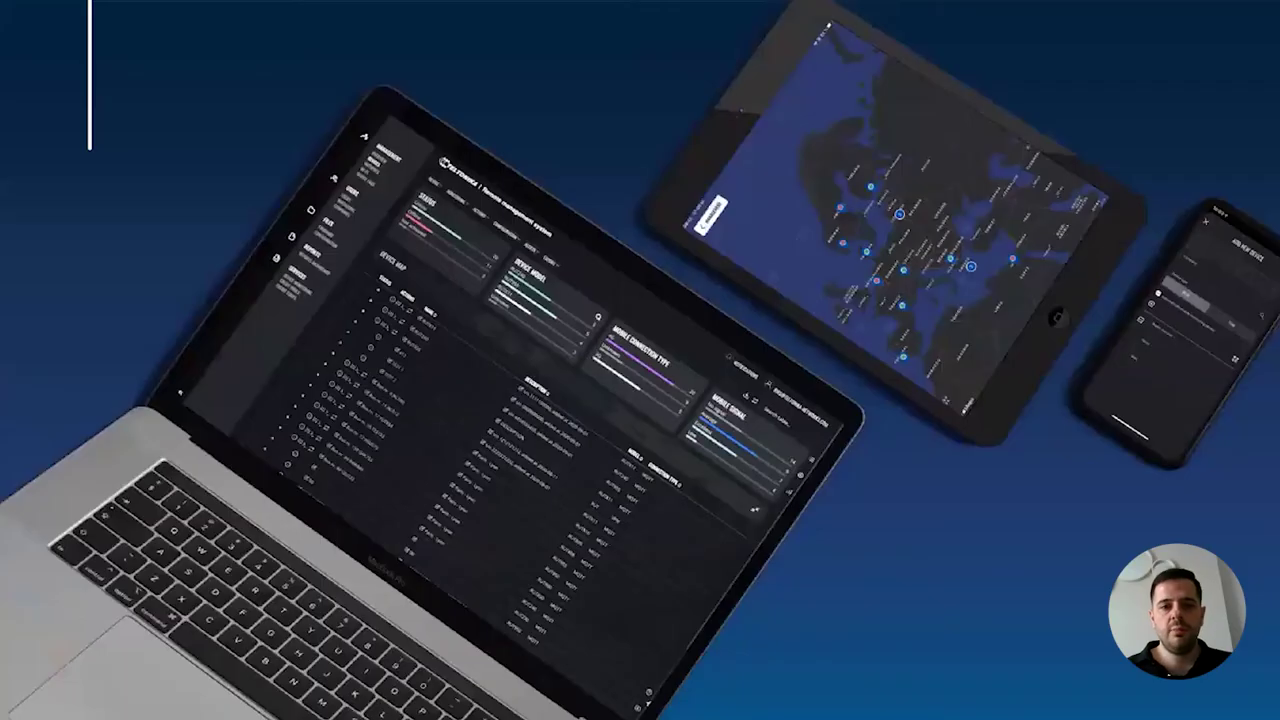
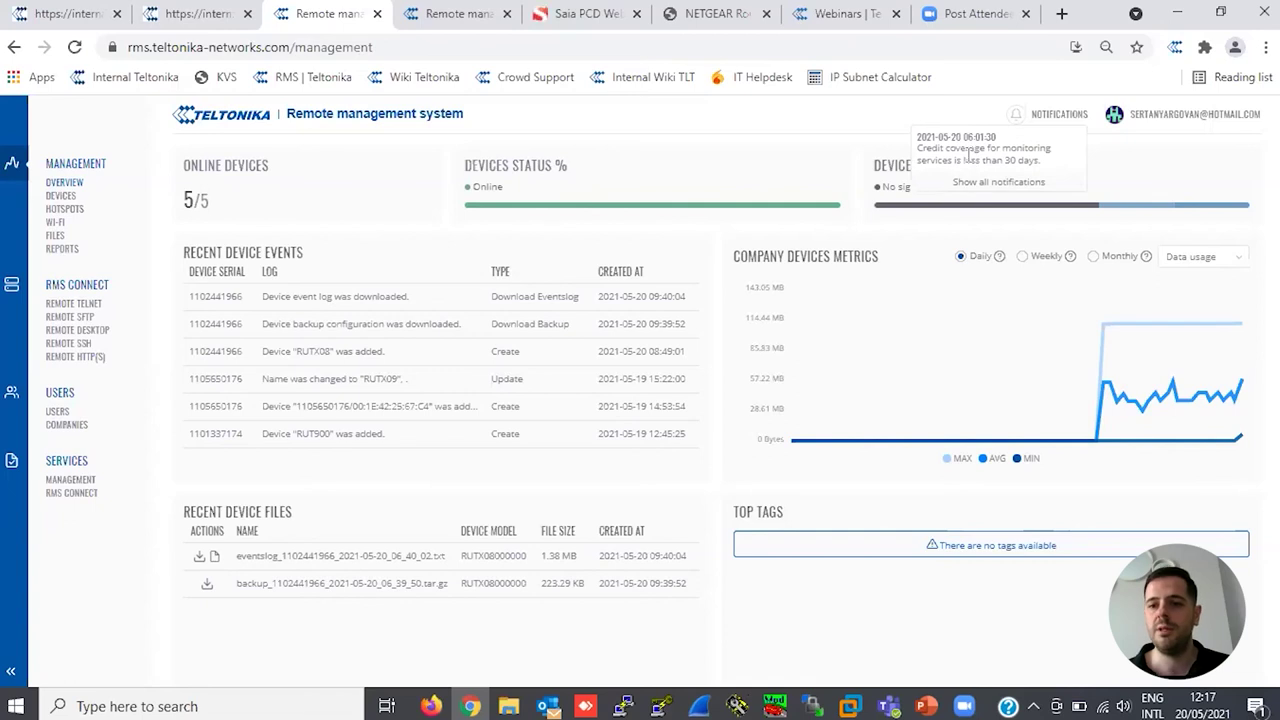
# Check the Hotspots and Wi-Fi pages in both RMS browser windows.
pyautogui.click(93, 205)
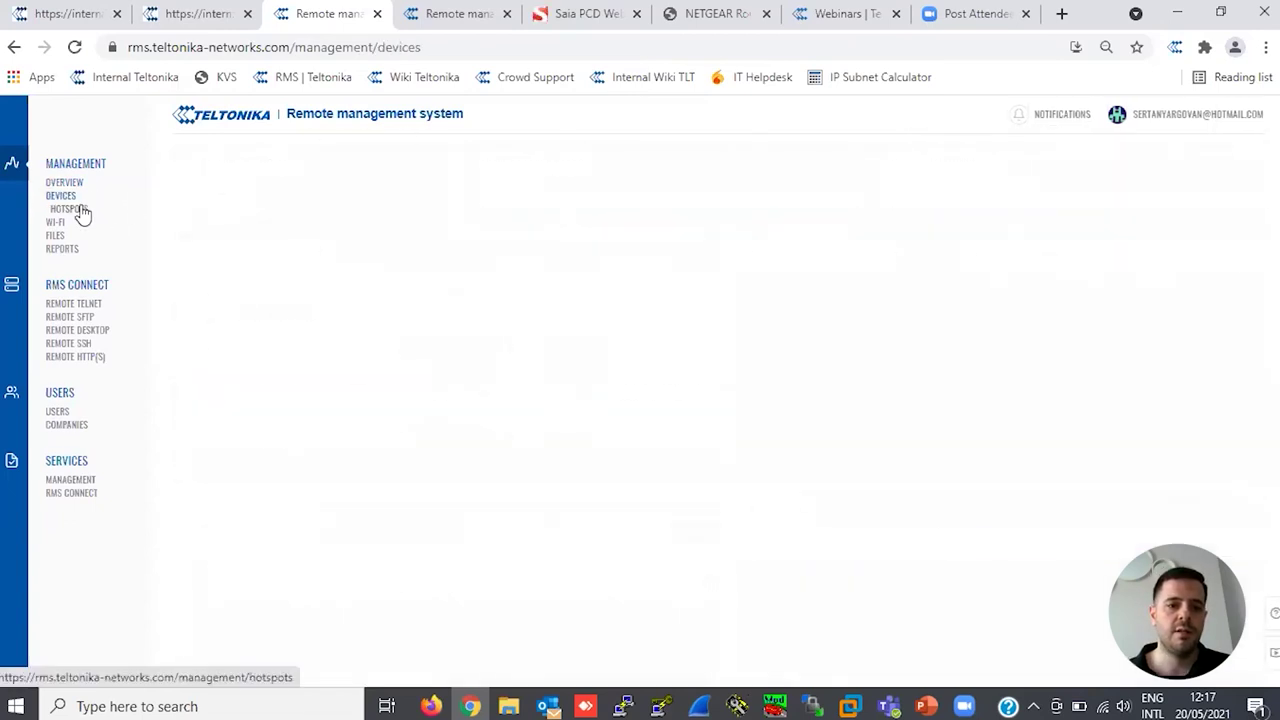
pyautogui.click(83, 213)
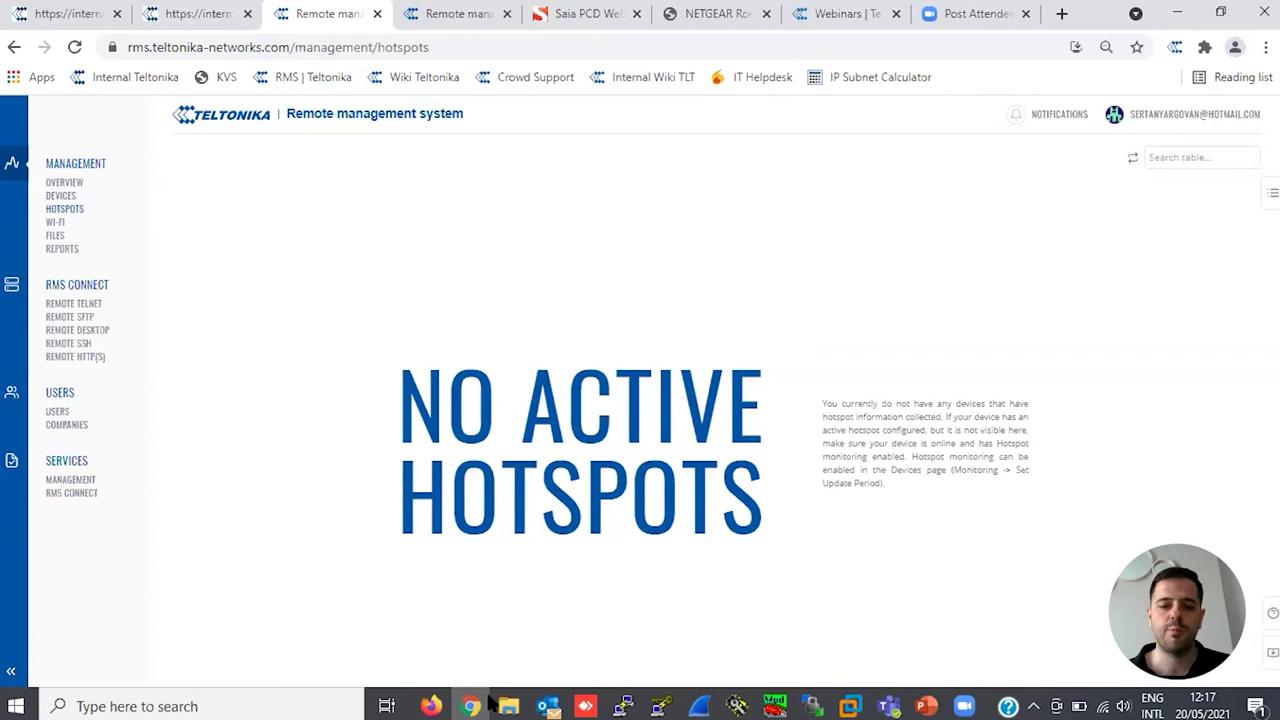
pyautogui.click(433, 705)
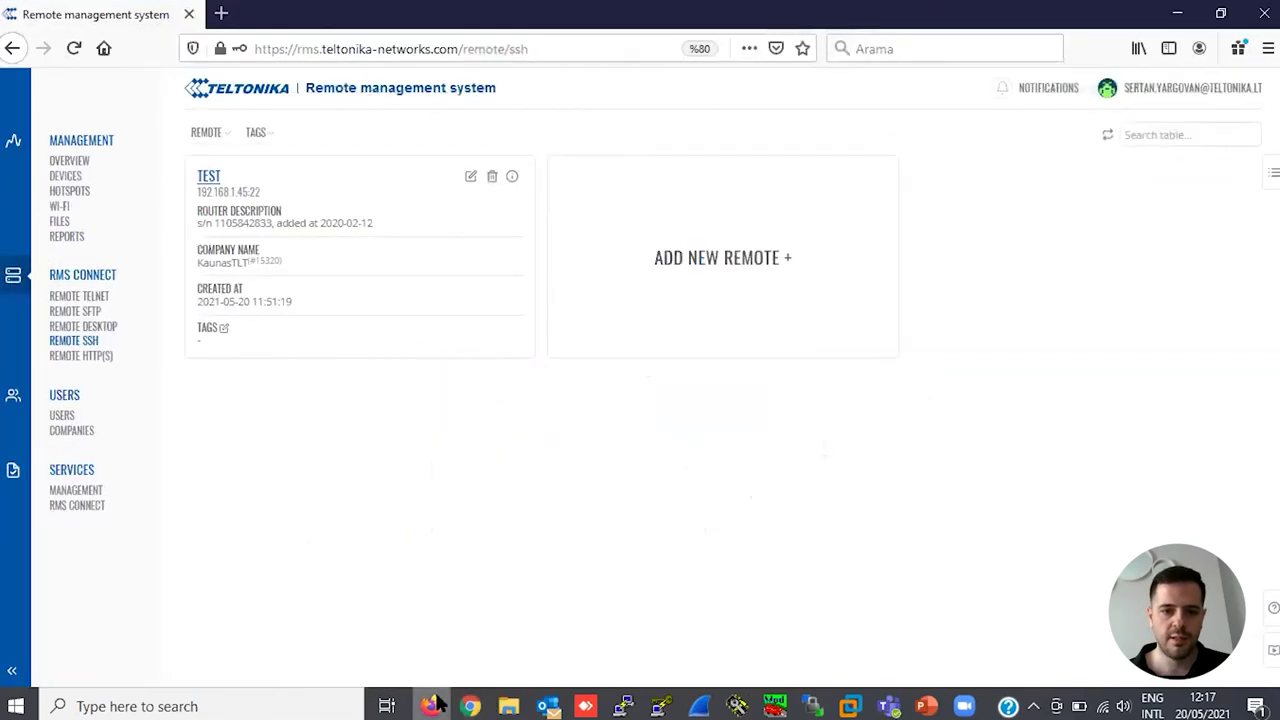
pyautogui.click(77, 195)
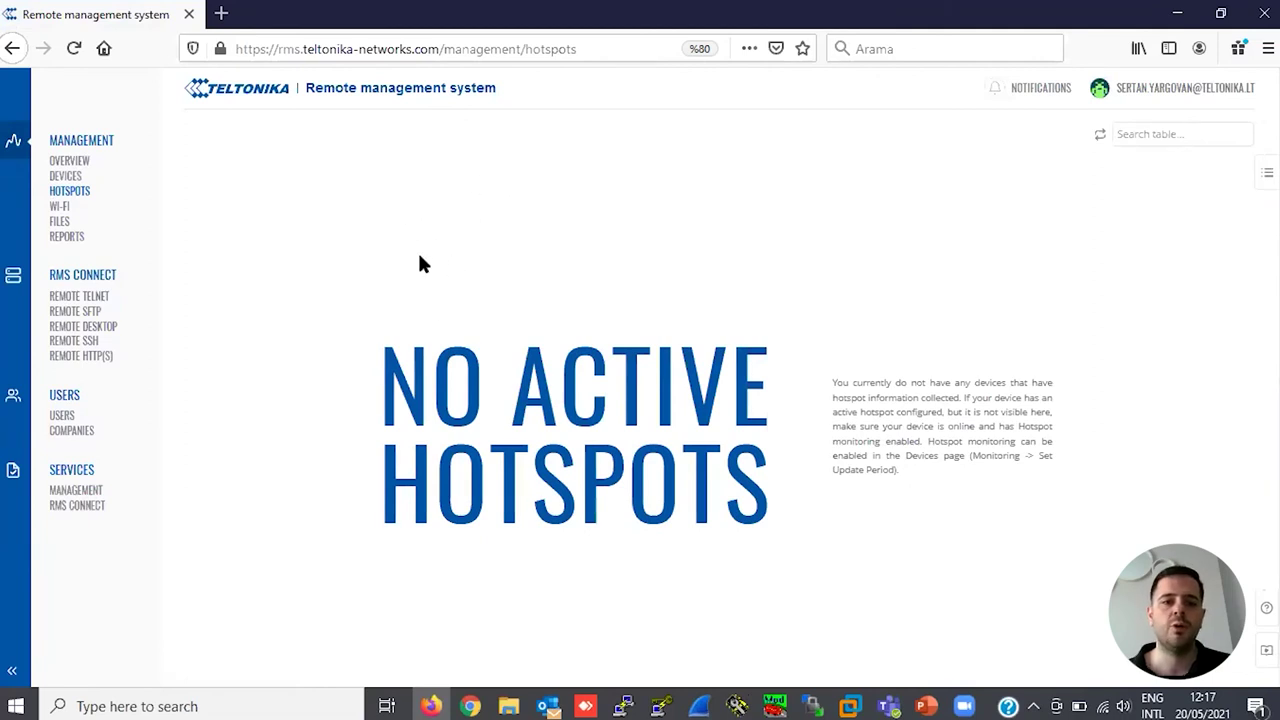
pyautogui.click(68, 206)
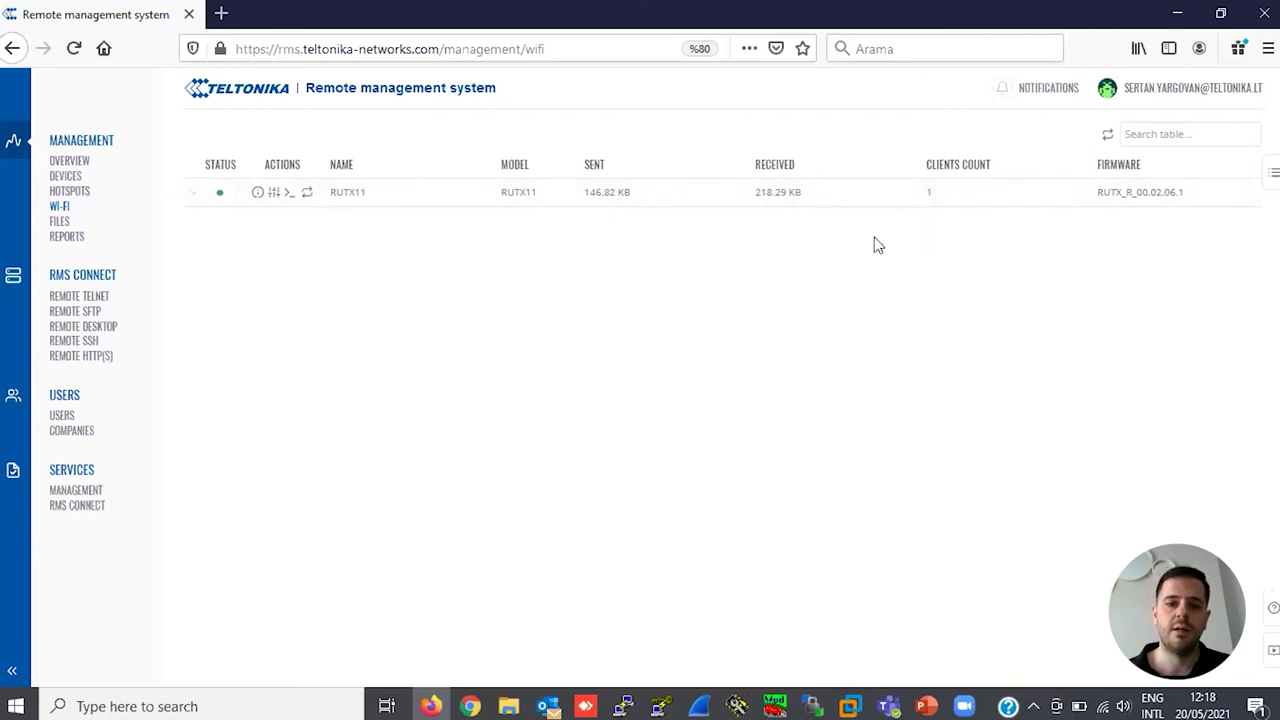
# Open the Management > Files page in both browser windows, reloading it once.
pyautogui.click(89, 222)
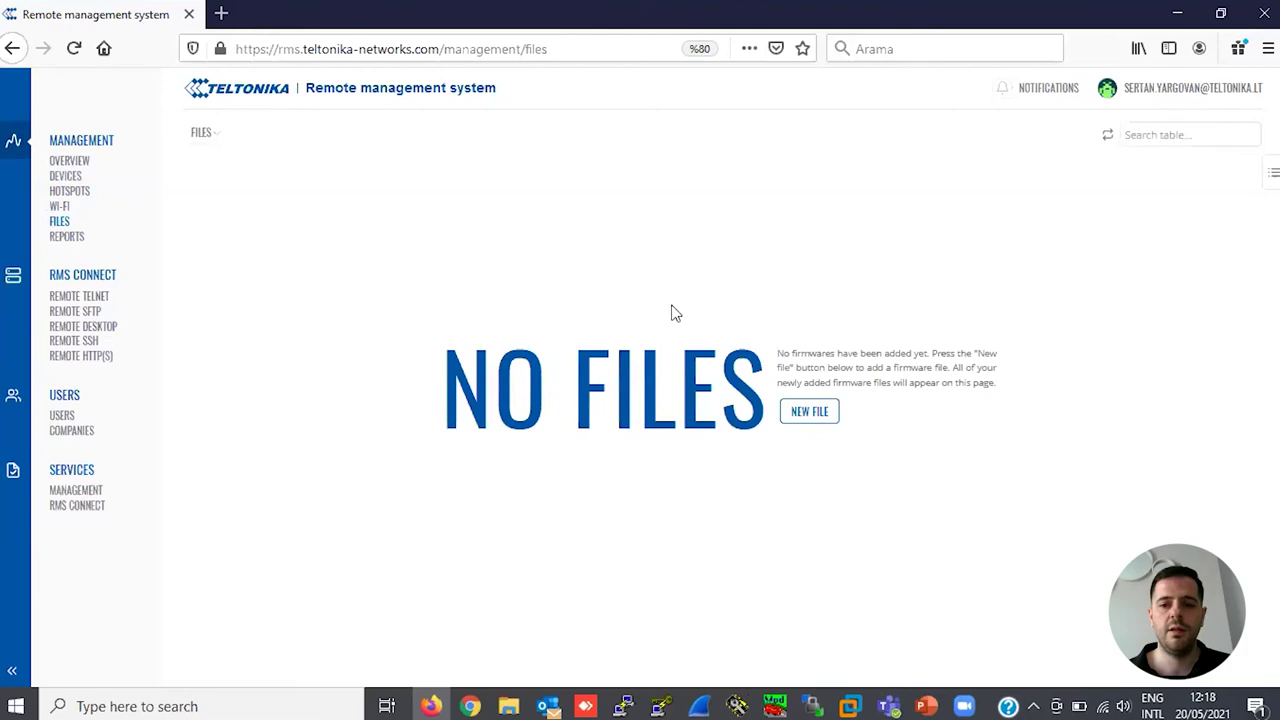
pyautogui.click(470, 706)
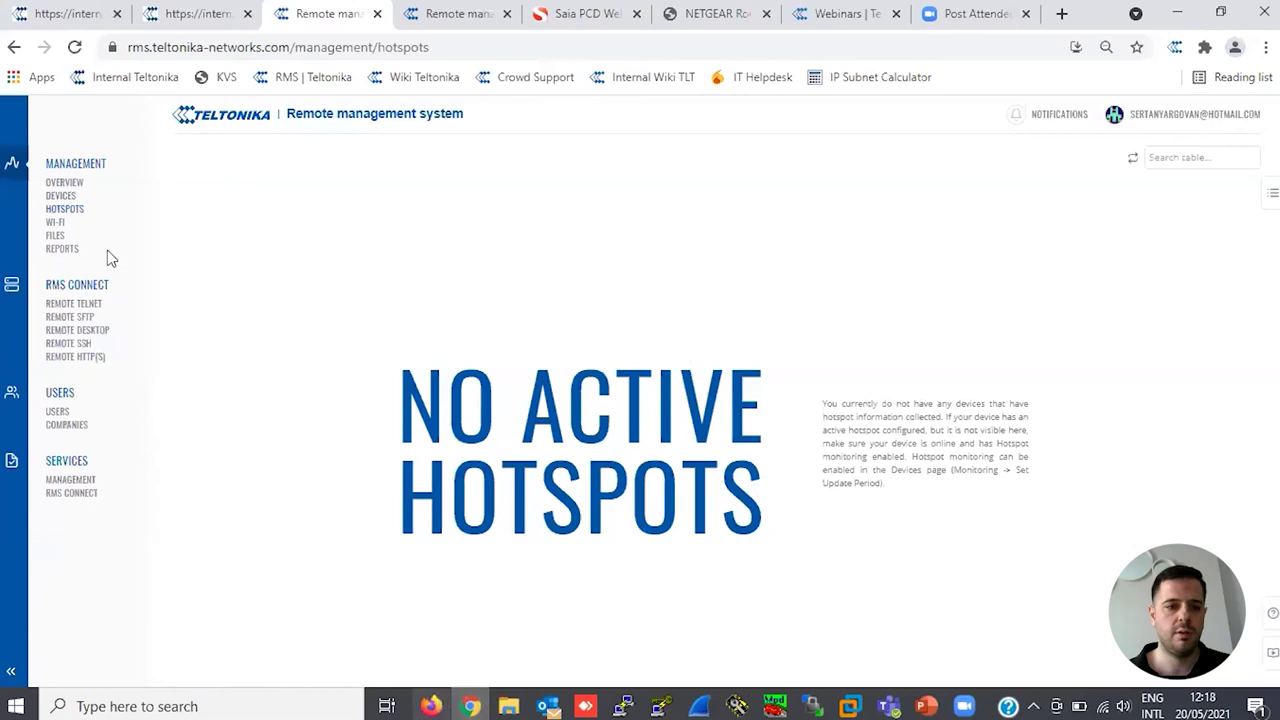
pyautogui.hotkey('alt', 'Tab')
pyautogui.click(82, 229)
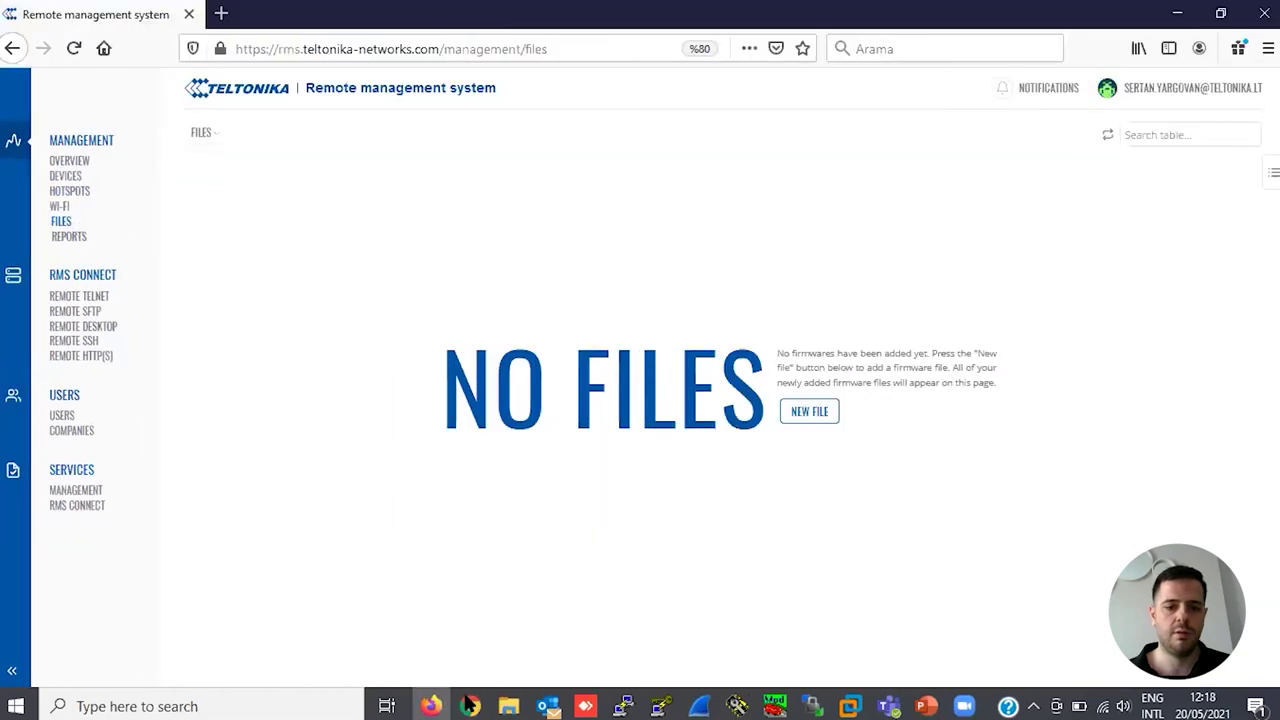
pyautogui.moveTo(473, 704)
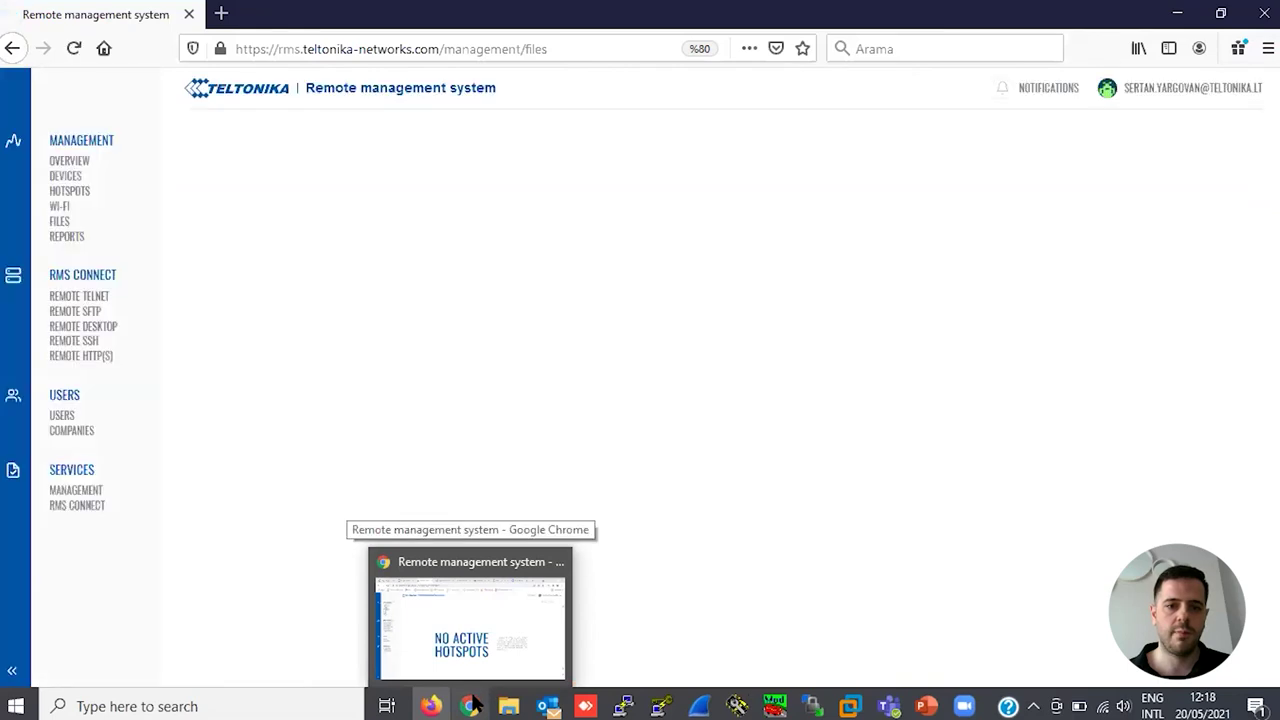
pyautogui.click(426, 655)
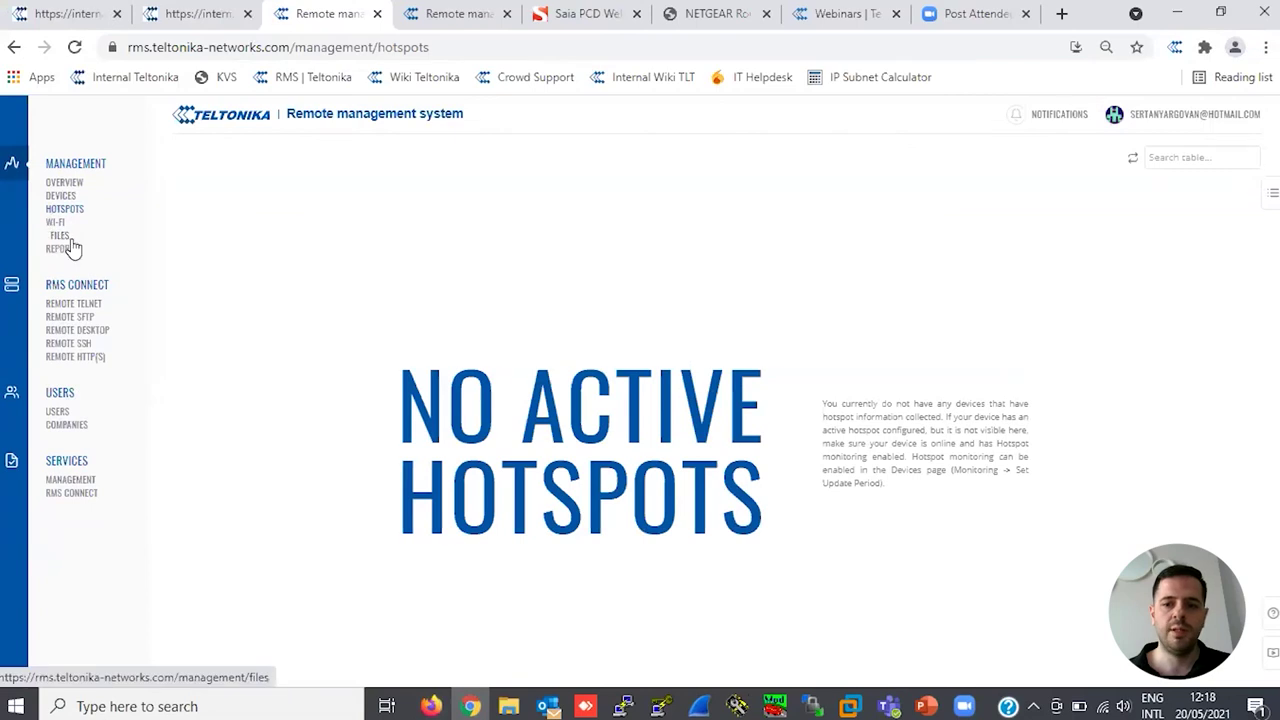
pyautogui.click(60, 238)
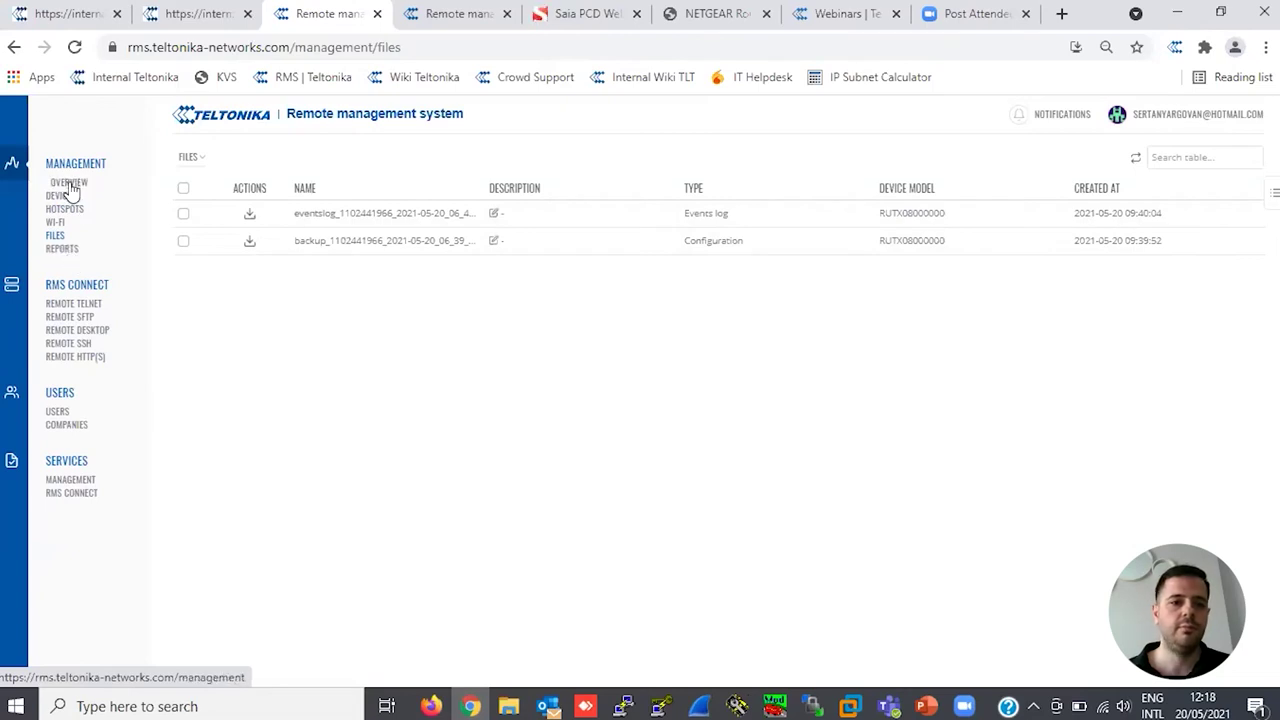
# On the Devices page, select RUTX09 and start adding a new device.
pyautogui.click(70, 185)
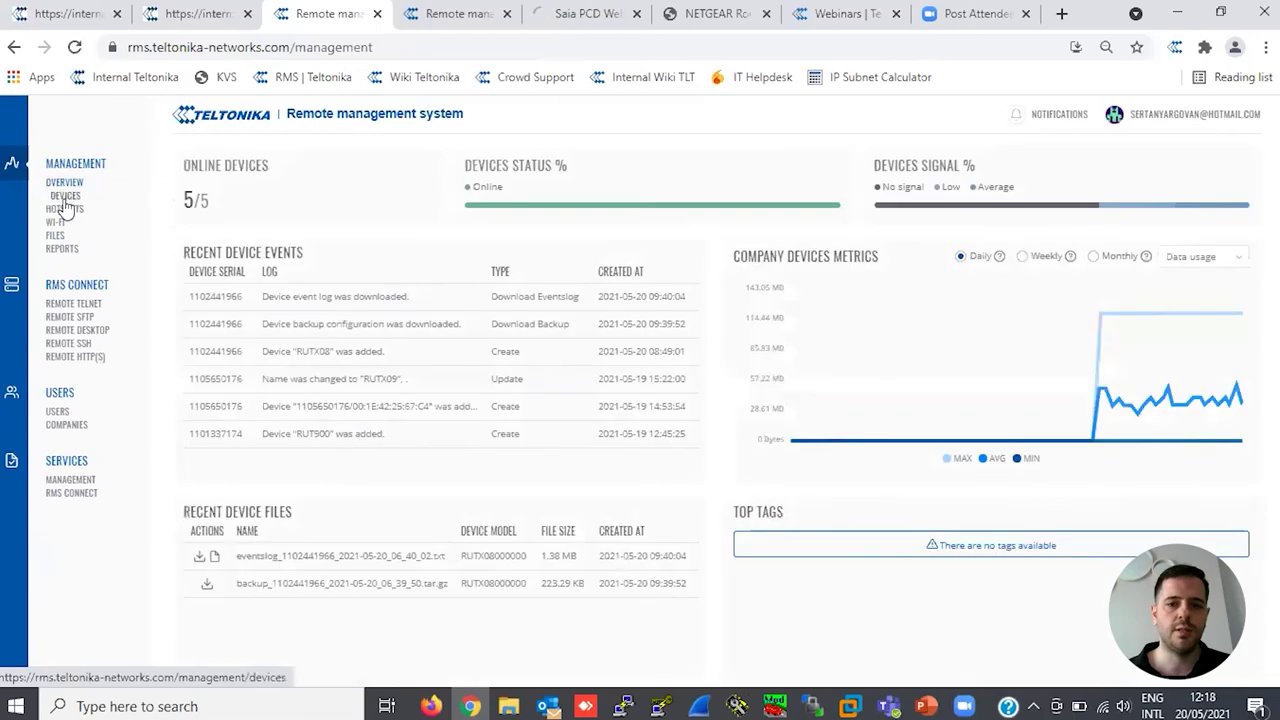
pyautogui.click(66, 197)
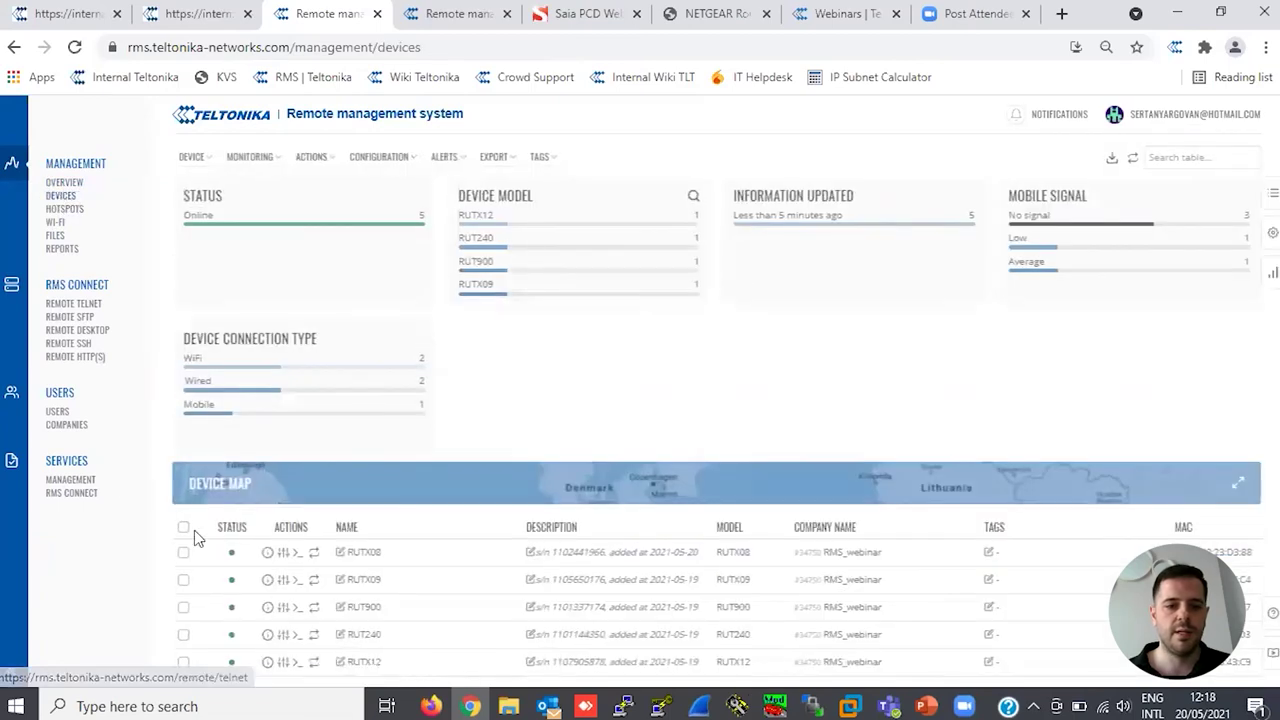
pyautogui.click(183, 580)
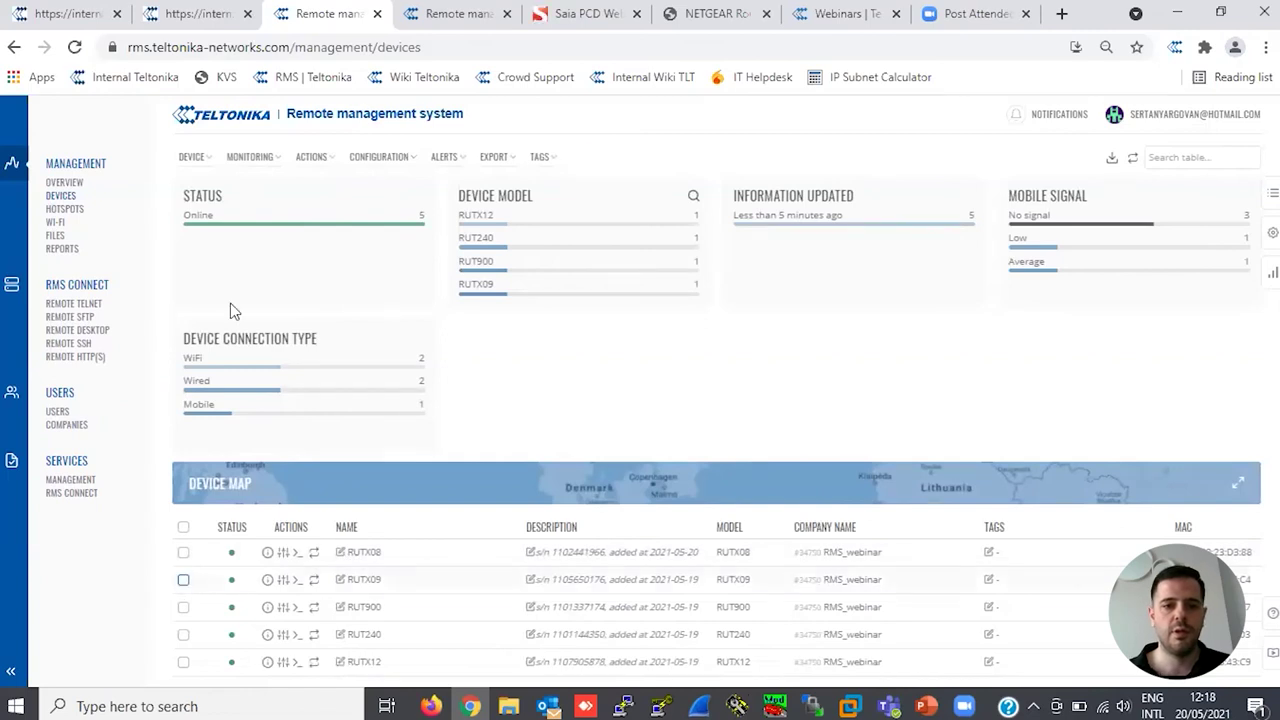
pyautogui.click(197, 158)
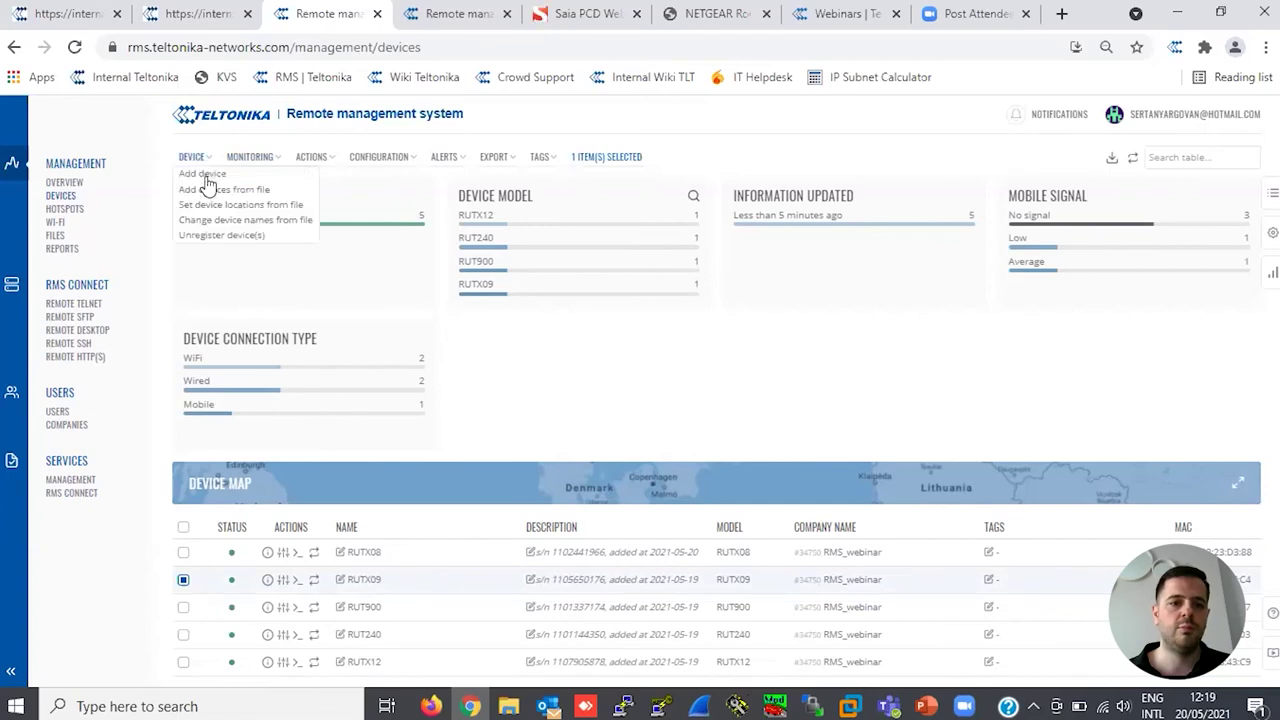
pyautogui.click(235, 173)
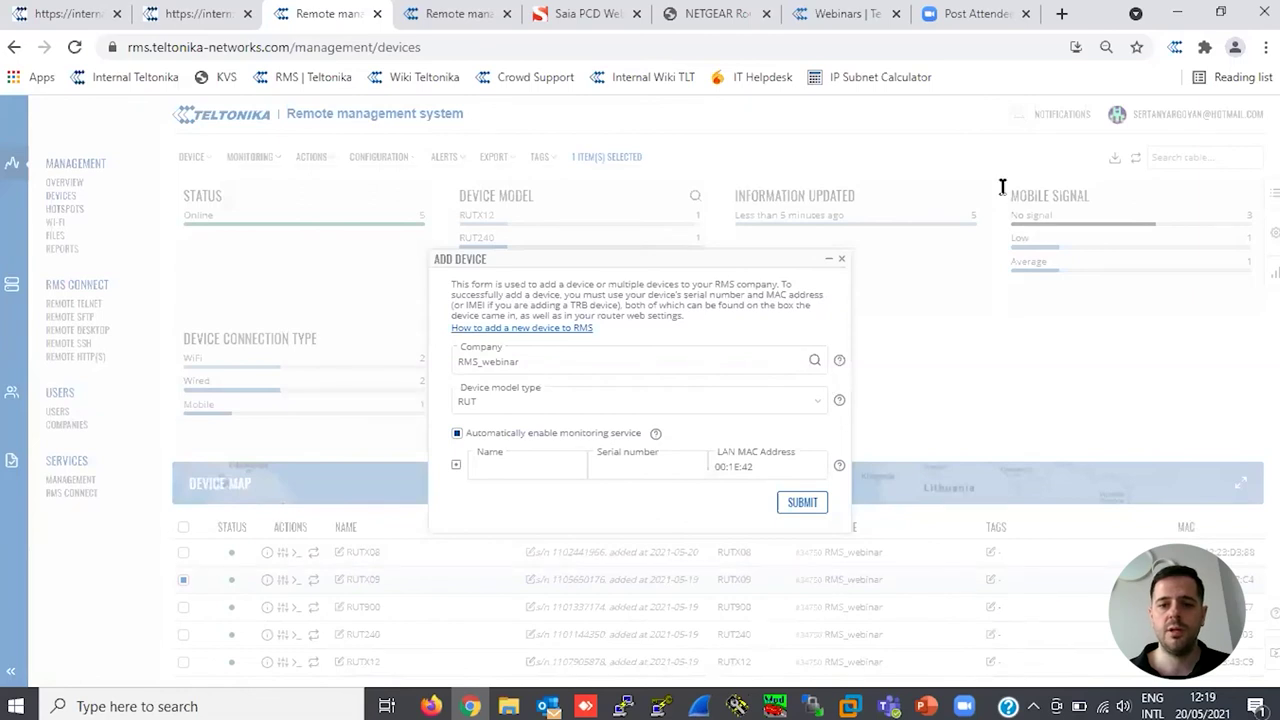
# Pick the RMS_webinar company in the Add Device form, keeping RUT as model type.
pyautogui.click(522, 361)
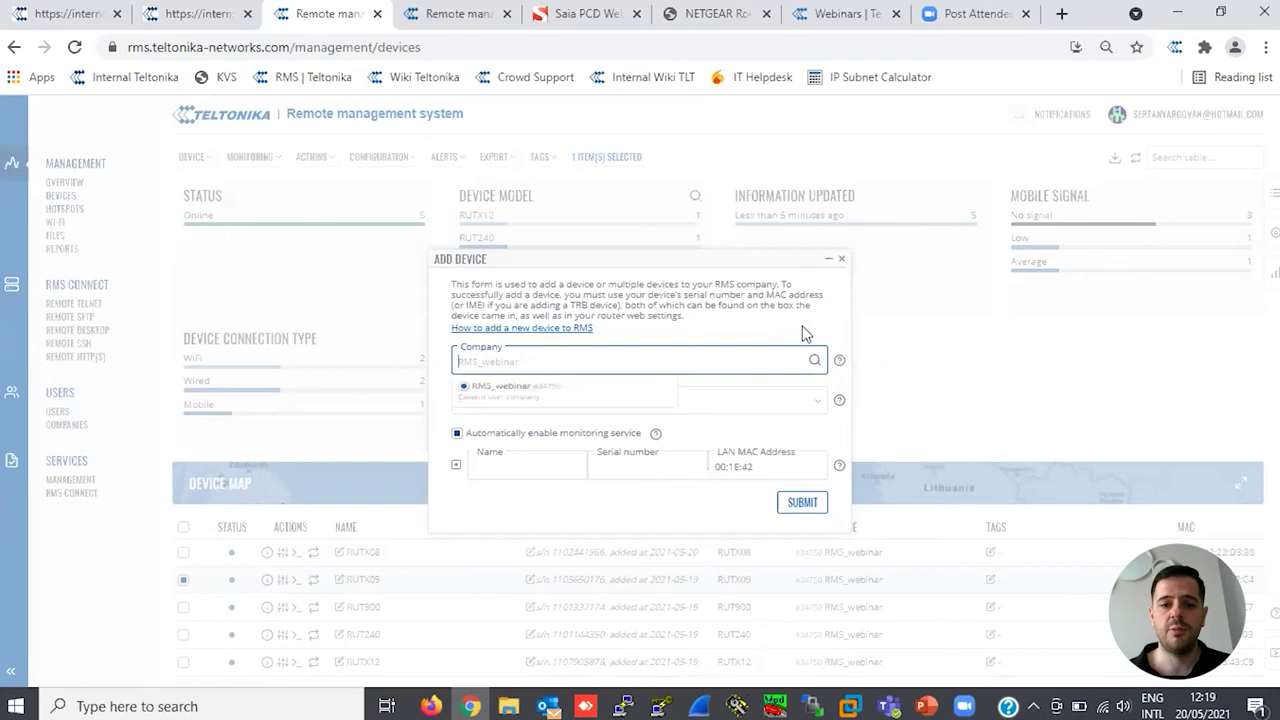
pyautogui.click(639, 403)
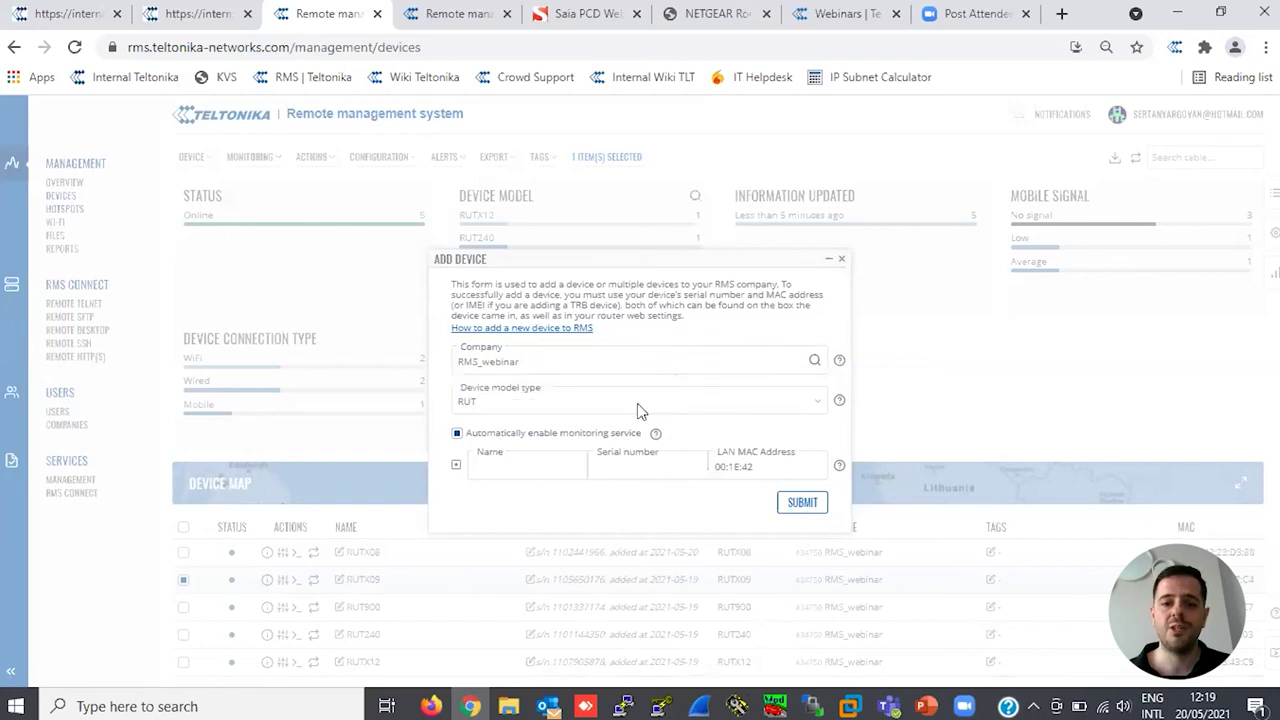
pyautogui.click(637, 403)
pyautogui.click(637, 403)
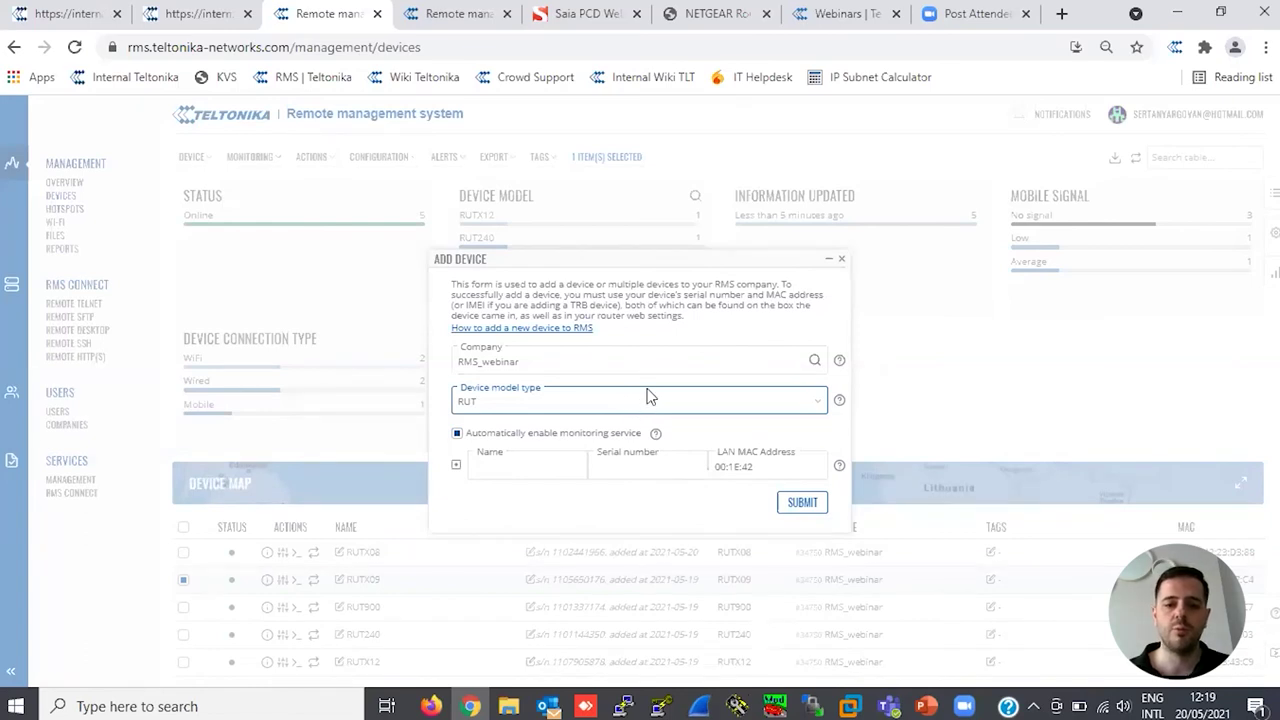
pyautogui.click(635, 407)
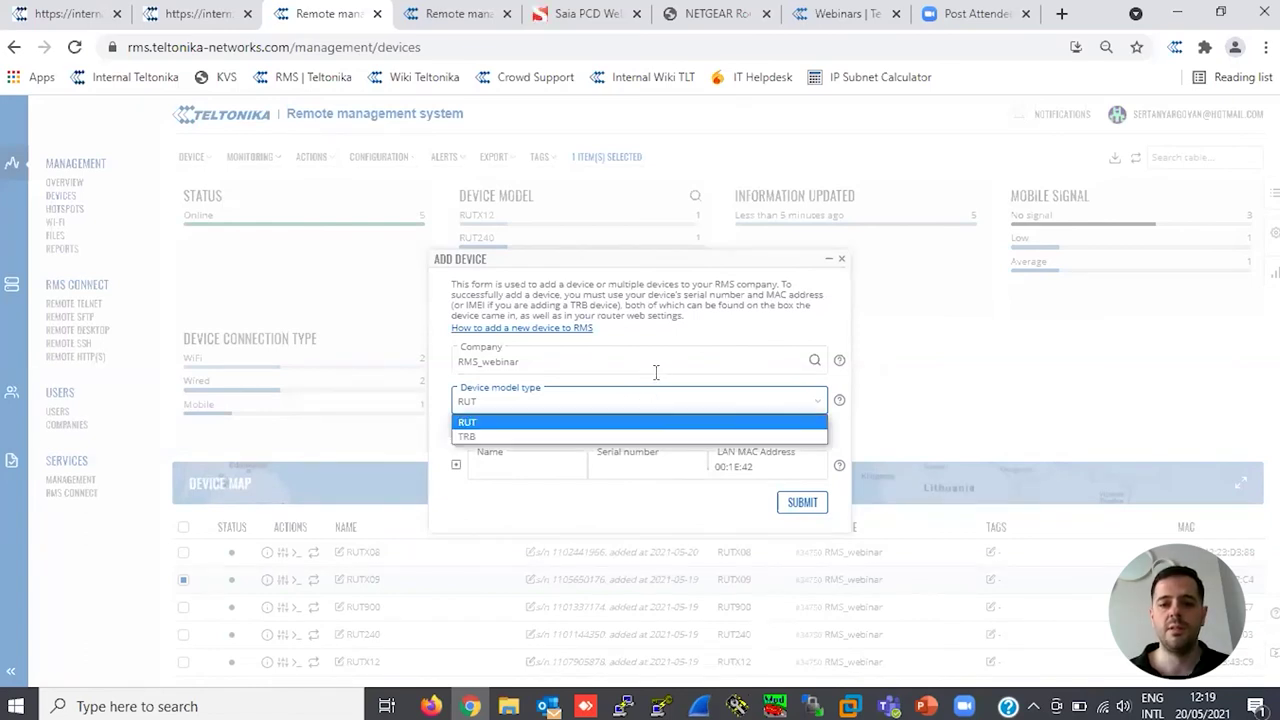
pyautogui.click(655, 372)
pyautogui.click(609, 413)
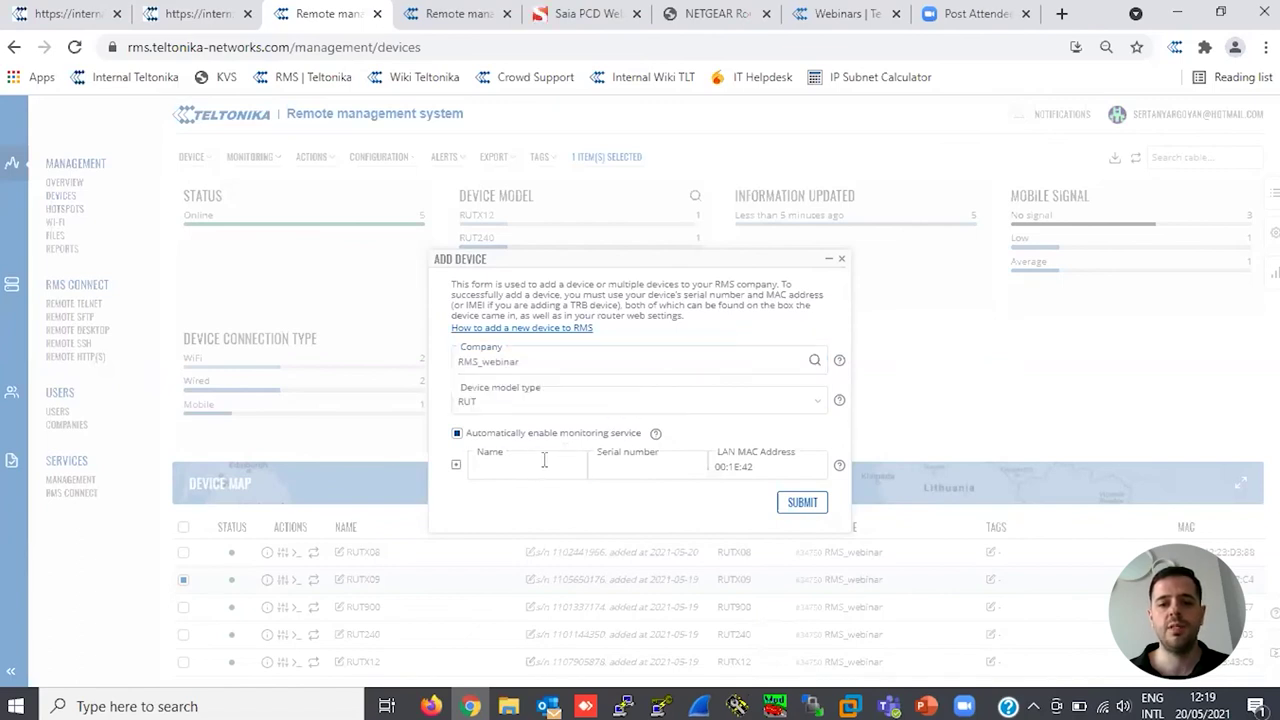
pyautogui.click(544, 460)
# Set the device model type to TRB, then close the form without adding a device.
pyautogui.click(654, 390)
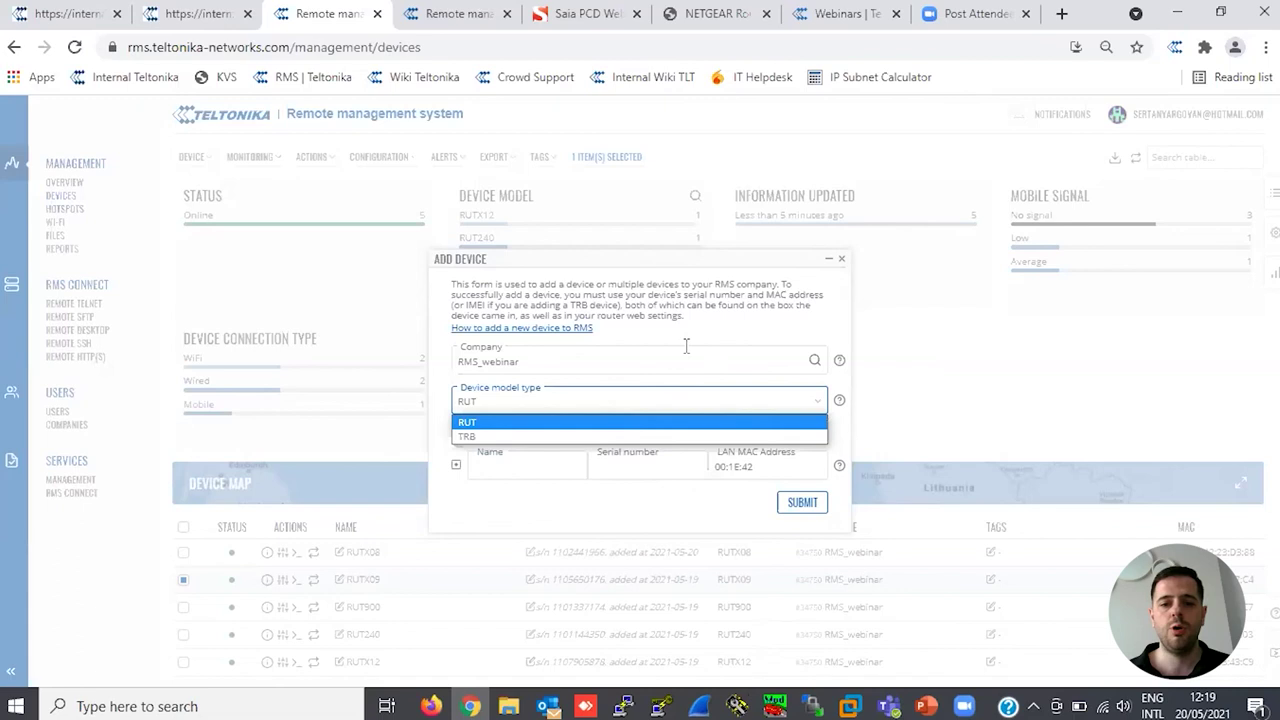
pyautogui.click(655, 453)
pyautogui.click(664, 462)
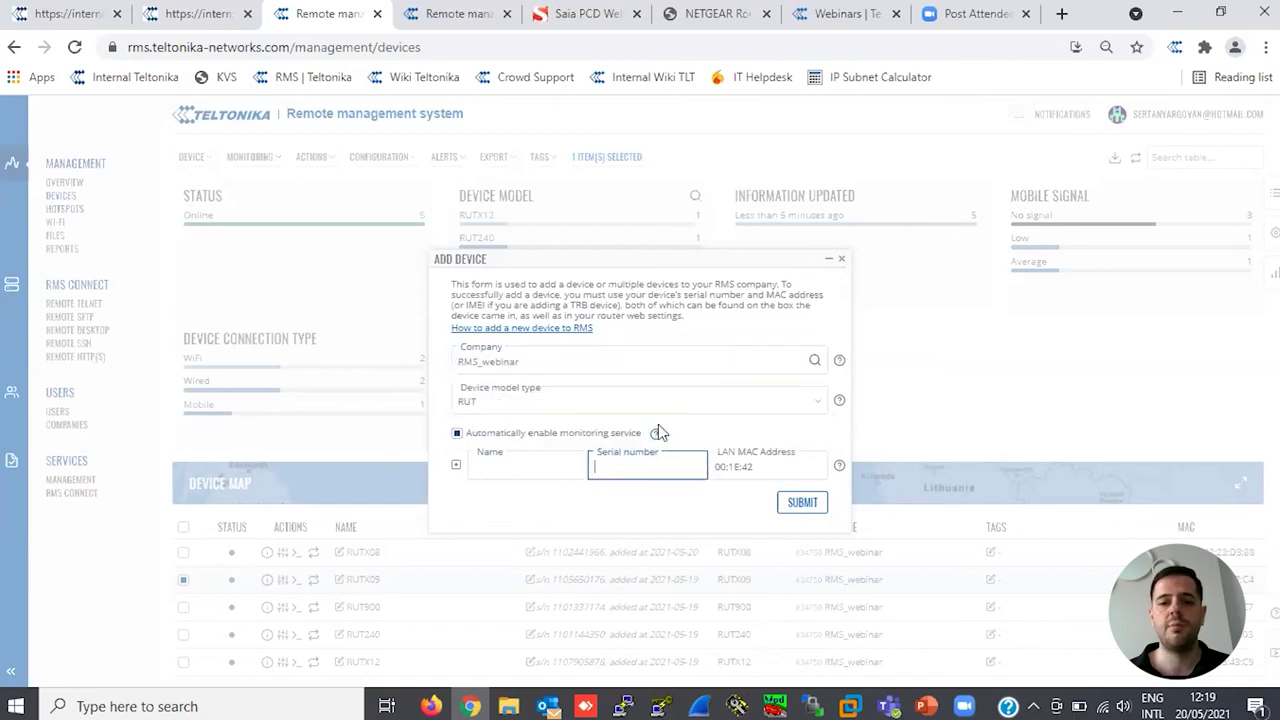
pyautogui.click(568, 408)
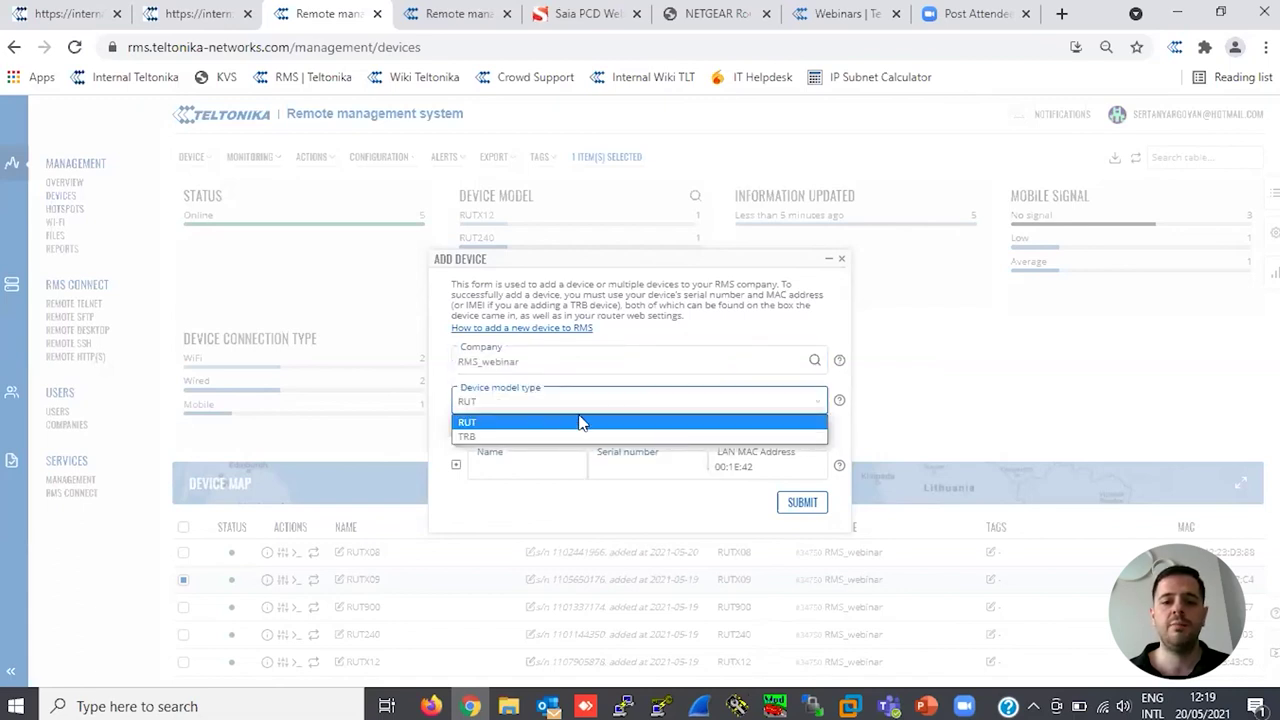
pyautogui.click(582, 428)
pyautogui.click(640, 402)
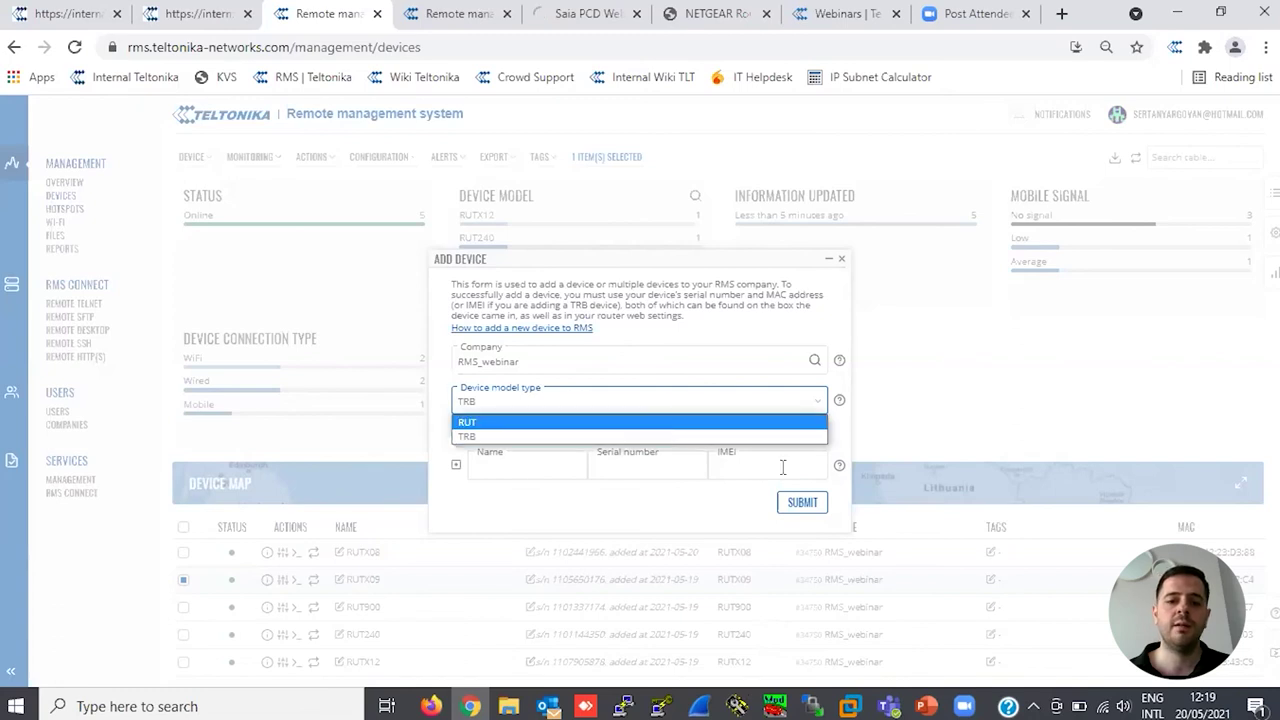
pyautogui.press('Return')
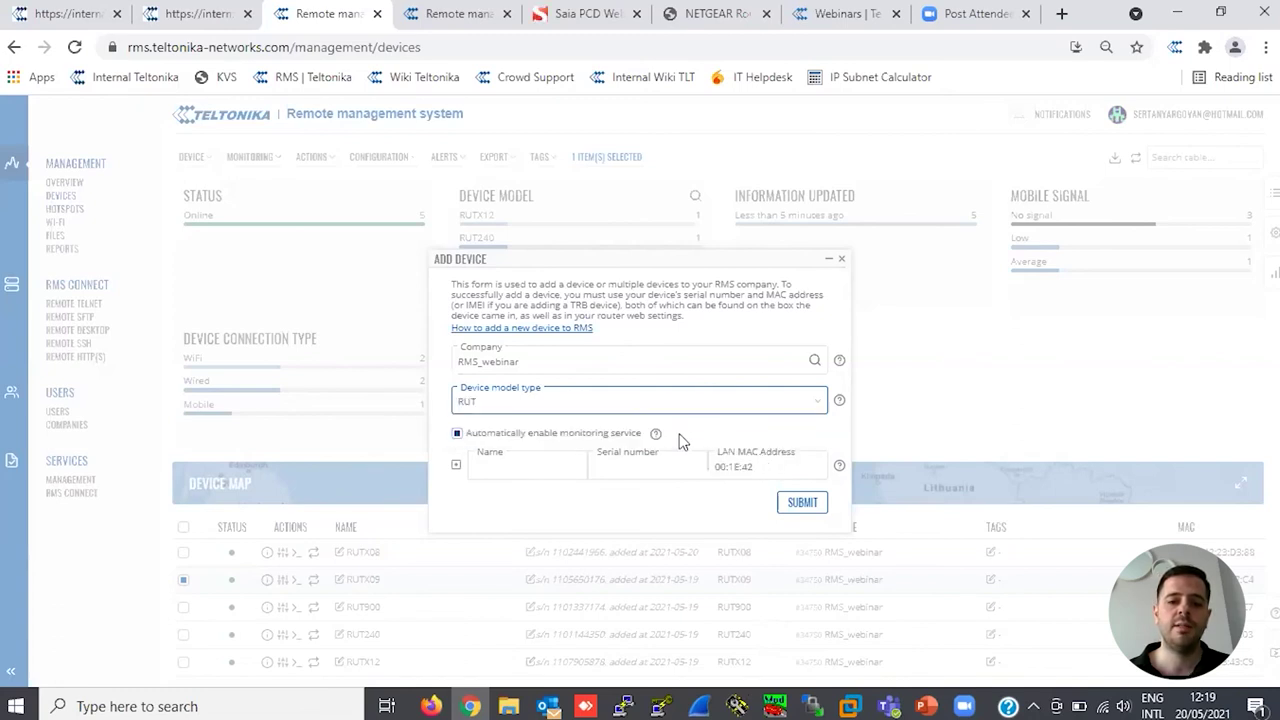
pyautogui.press('Return')
pyautogui.press('Return')
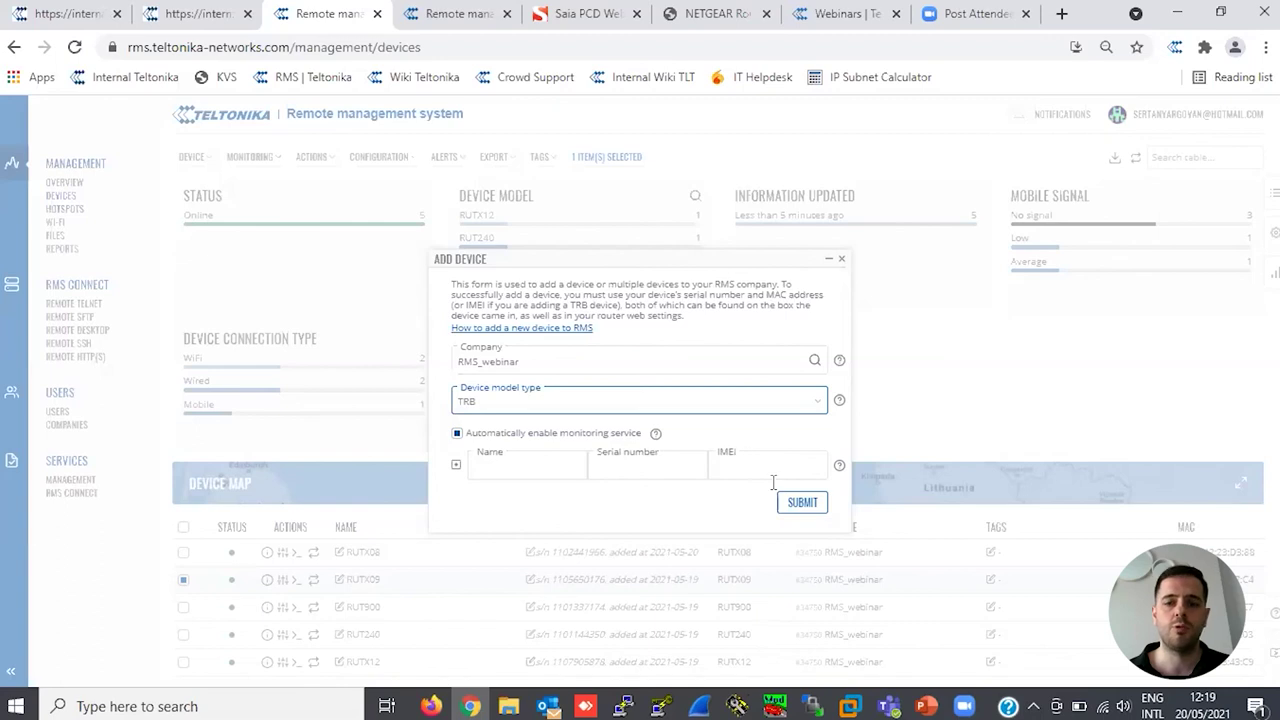
pyautogui.click(794, 502)
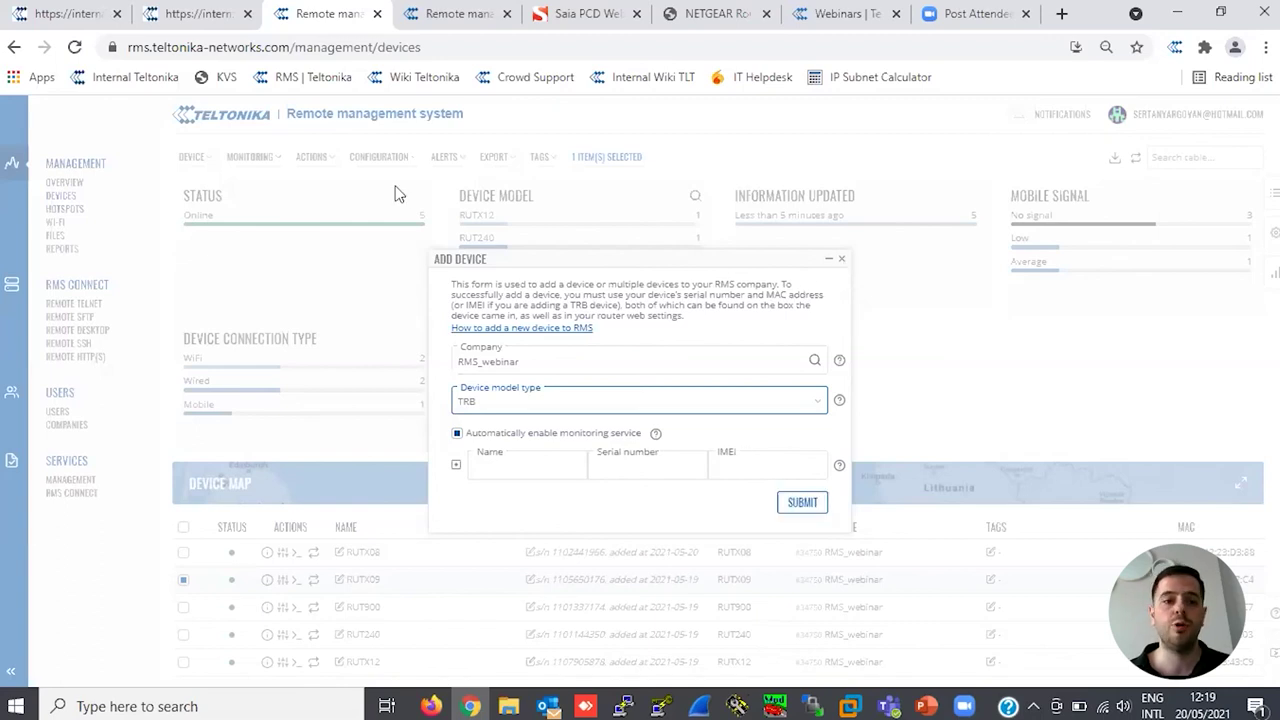
pyautogui.click(190, 160)
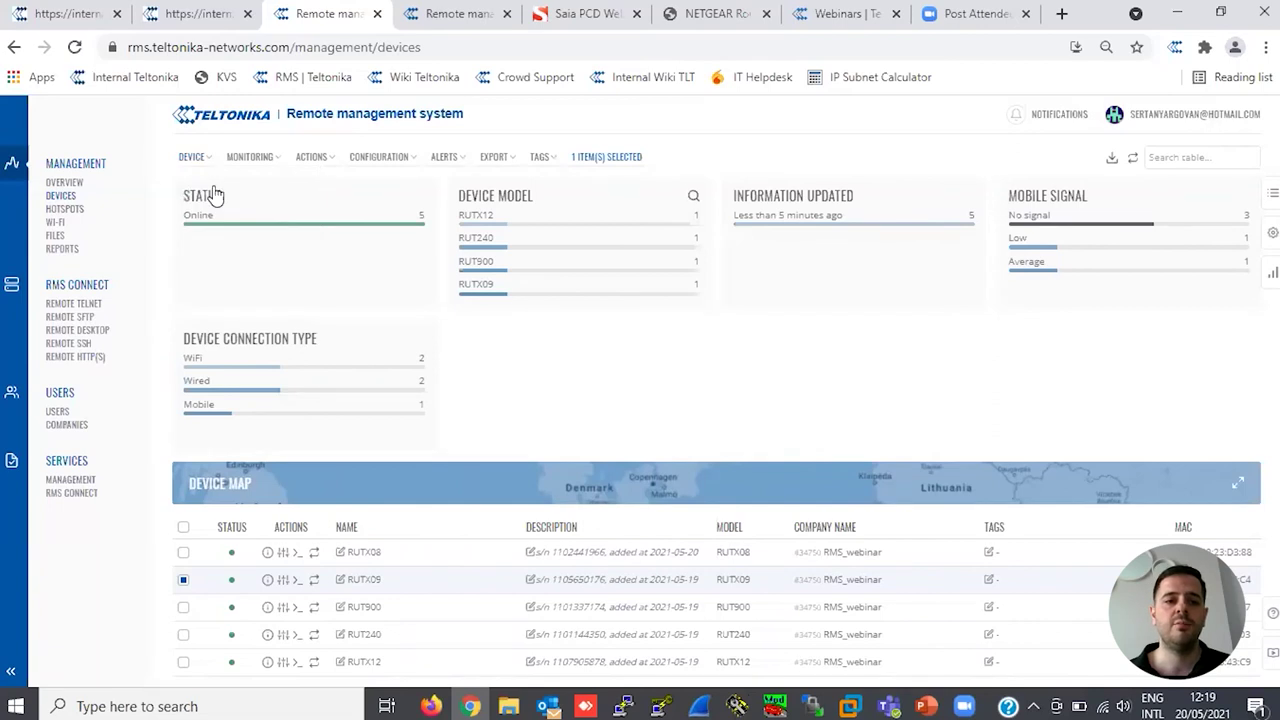
# Review the Add devices from file form, keeping CSV as the file type, and close it.
pyautogui.moveTo(210, 165)
pyautogui.click(345, 214)
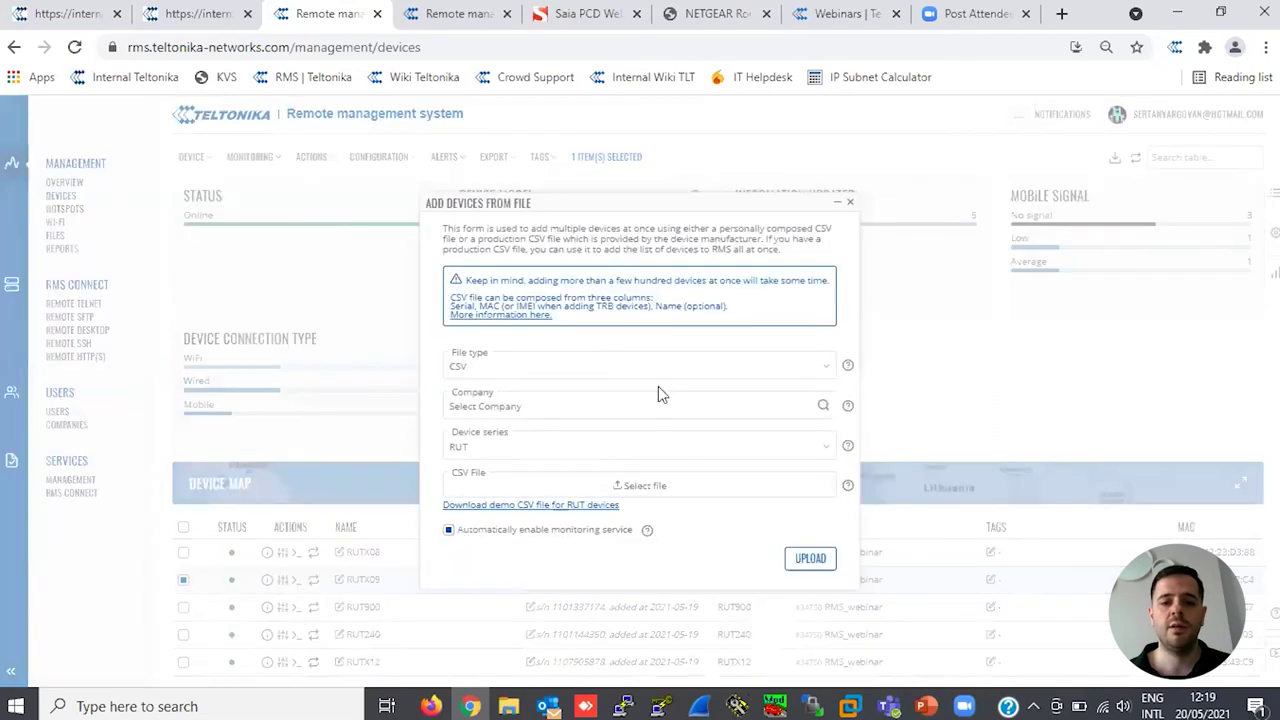
pyautogui.click(726, 375)
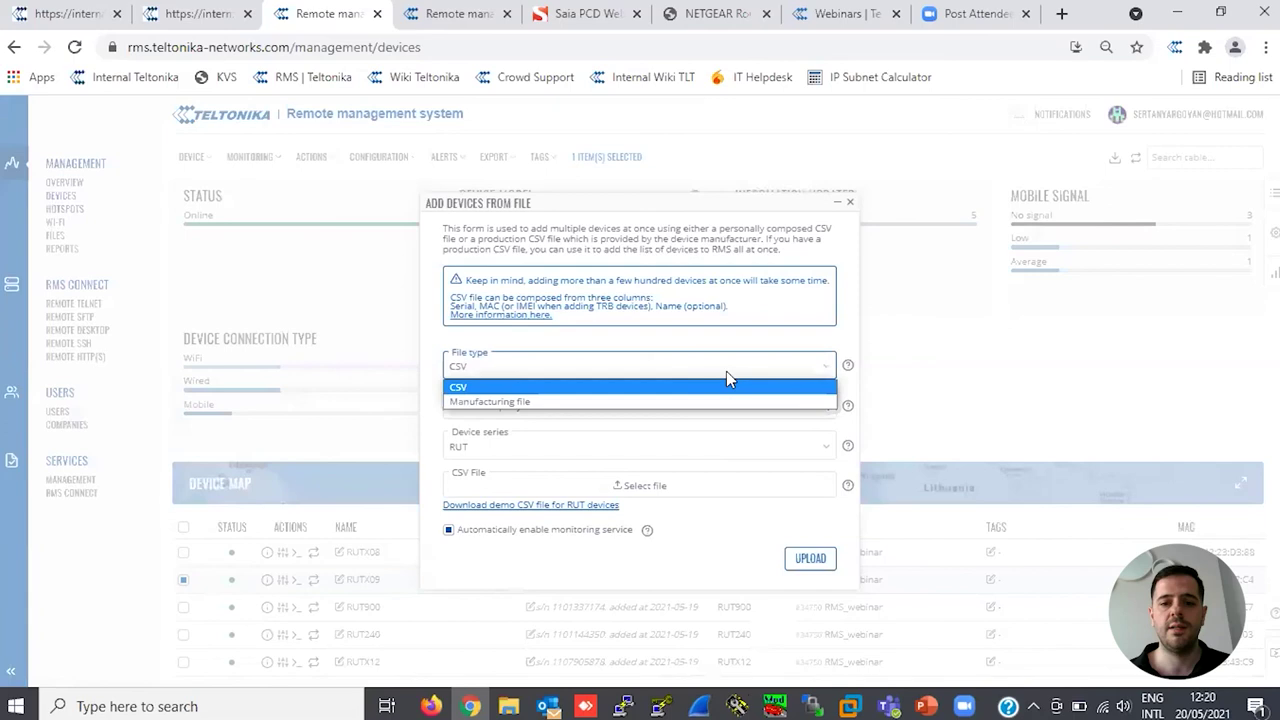
pyautogui.click(727, 381)
pyautogui.press('Escape')
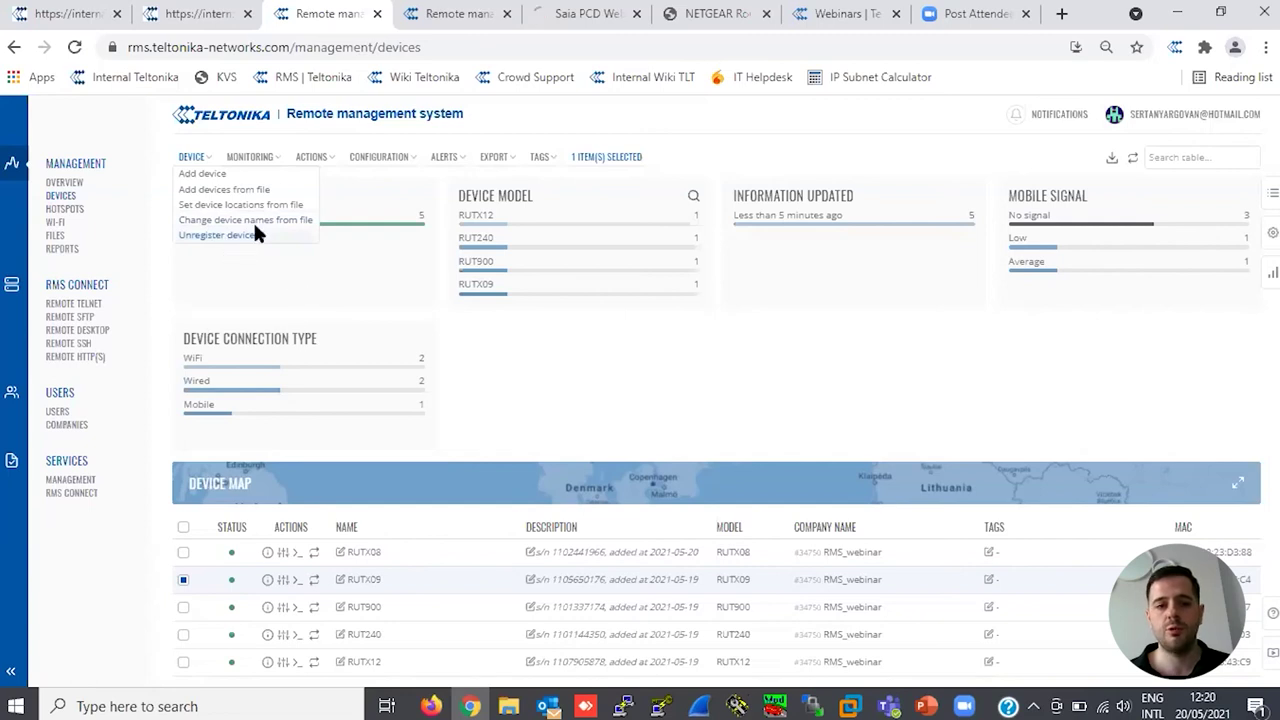
# Browse the Device options list again, opening and closing it a few times.
pyautogui.click(193, 158)
pyautogui.click(193, 158)
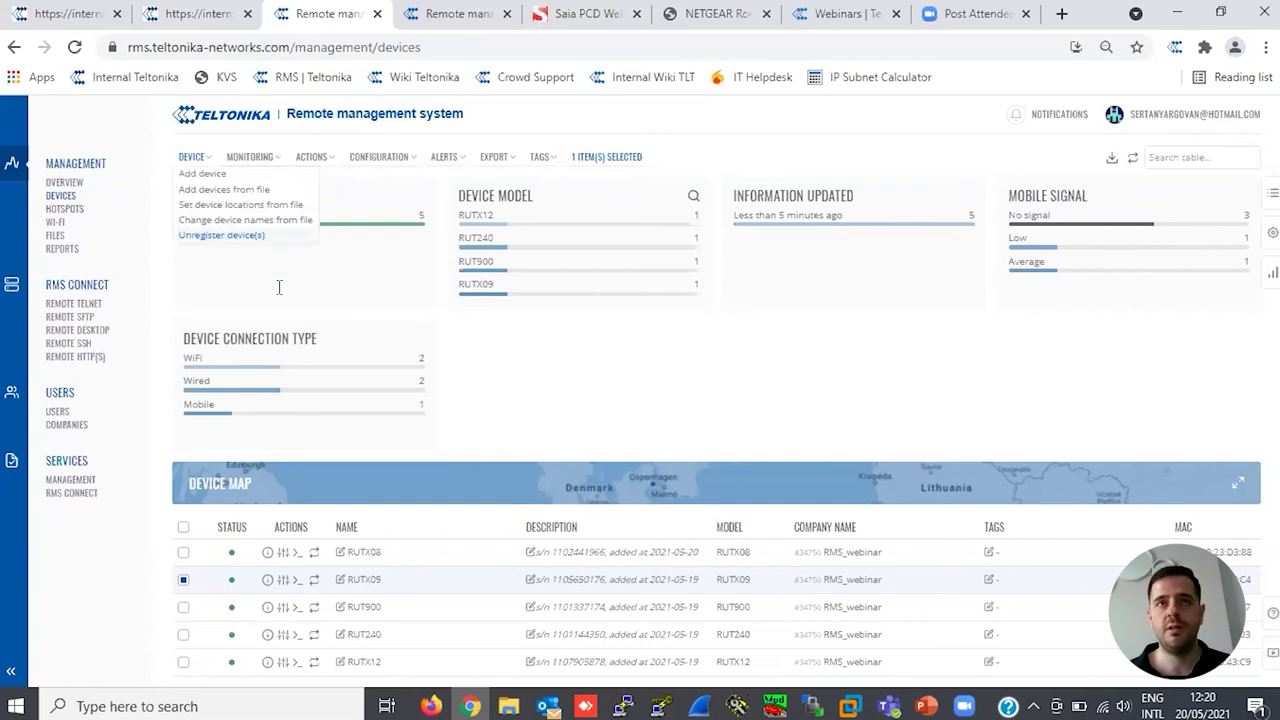
pyautogui.click(280, 293)
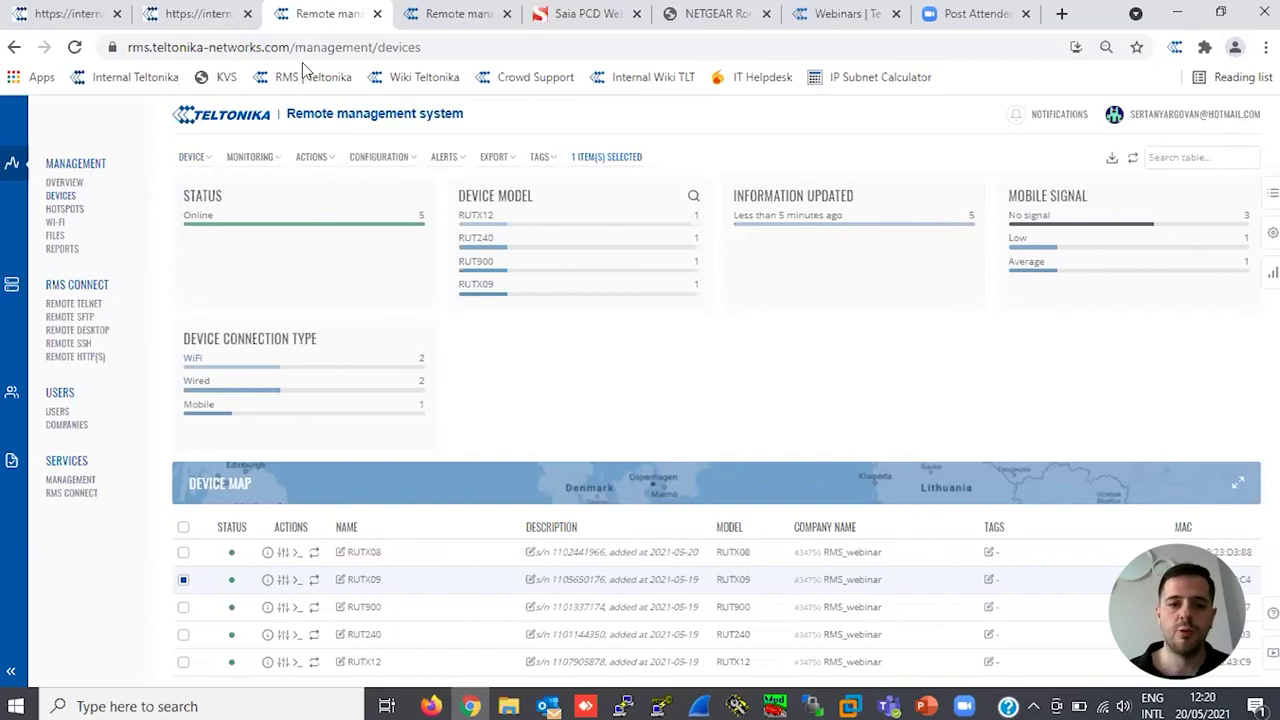
pyautogui.click(195, 158)
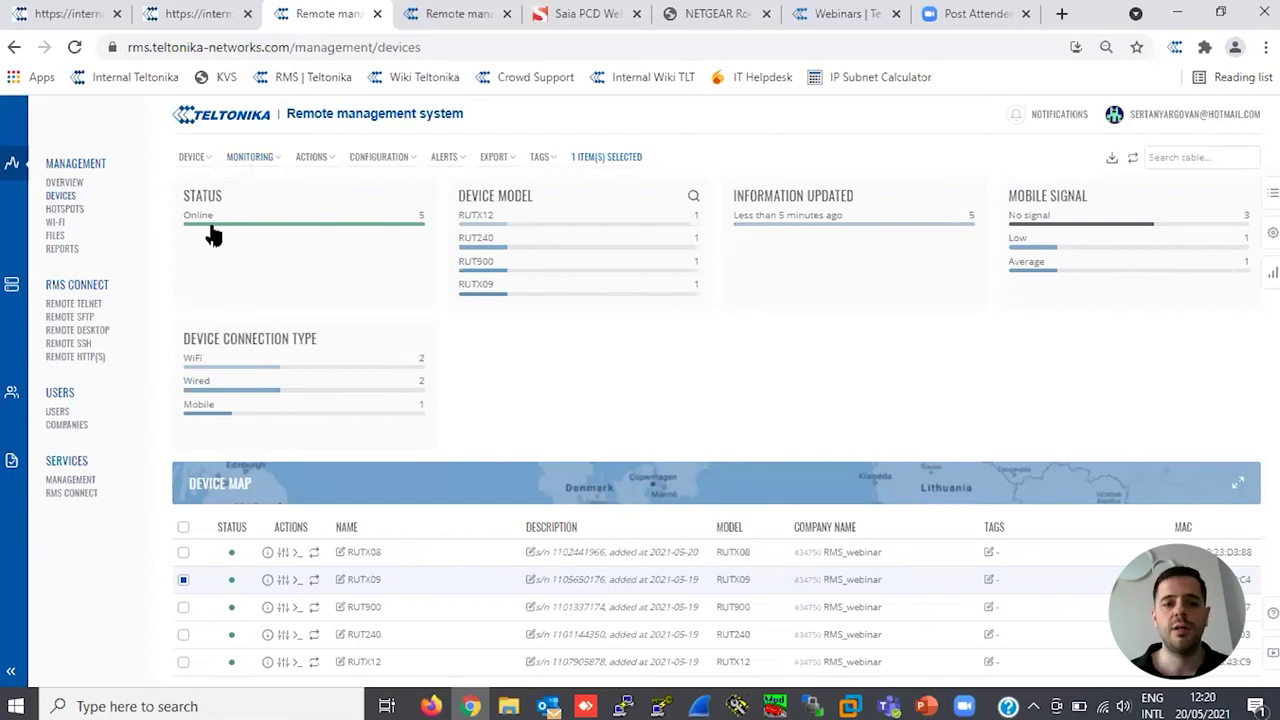
pyautogui.click(313, 277)
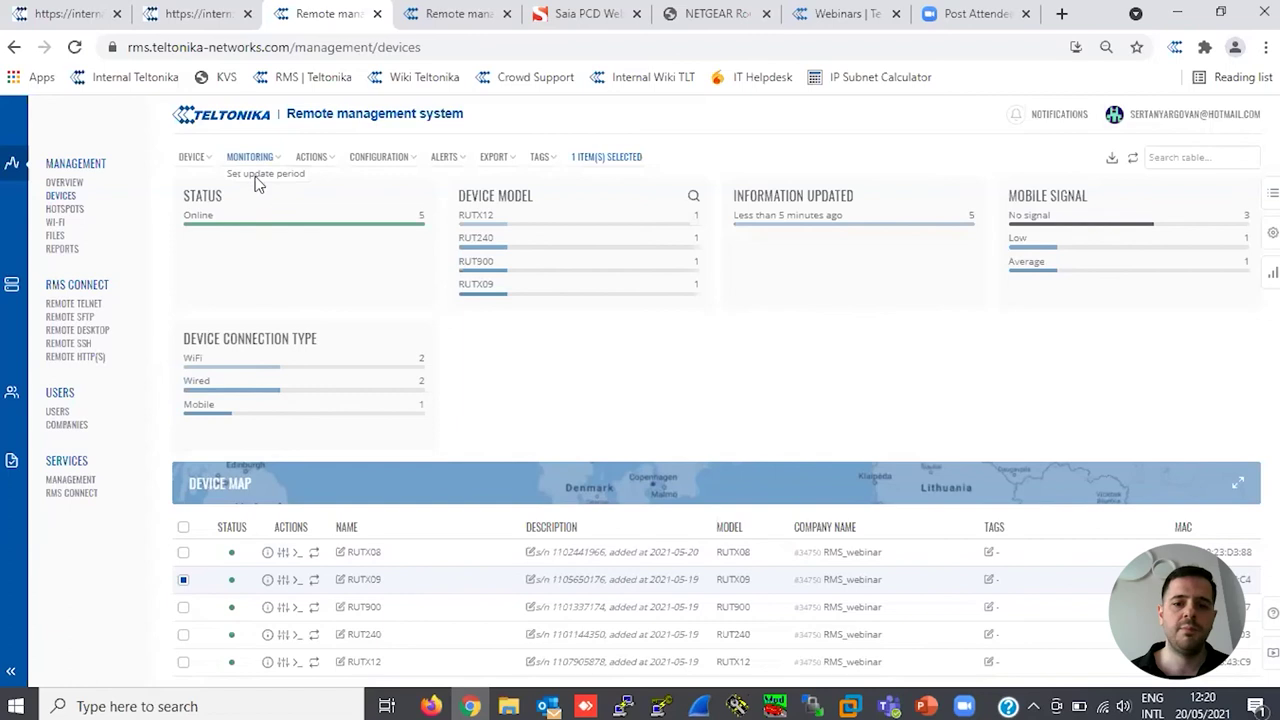
pyautogui.click(255, 175)
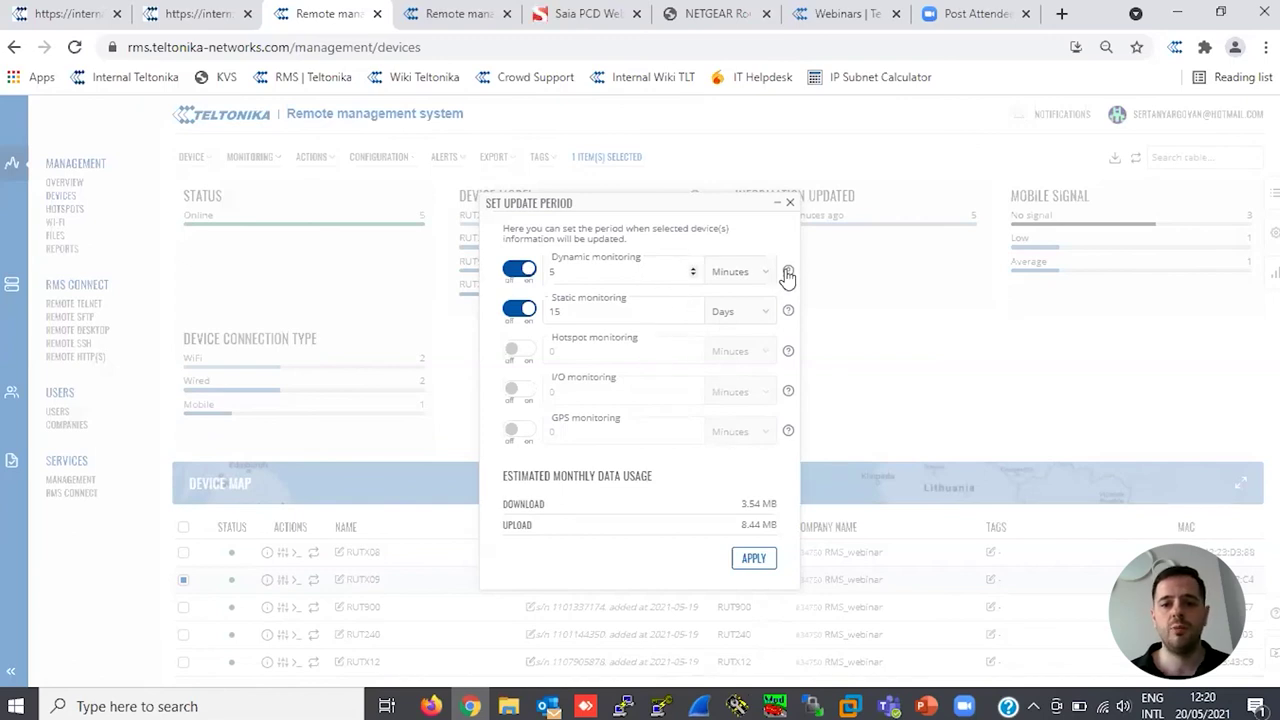
pyautogui.moveTo(788, 274)
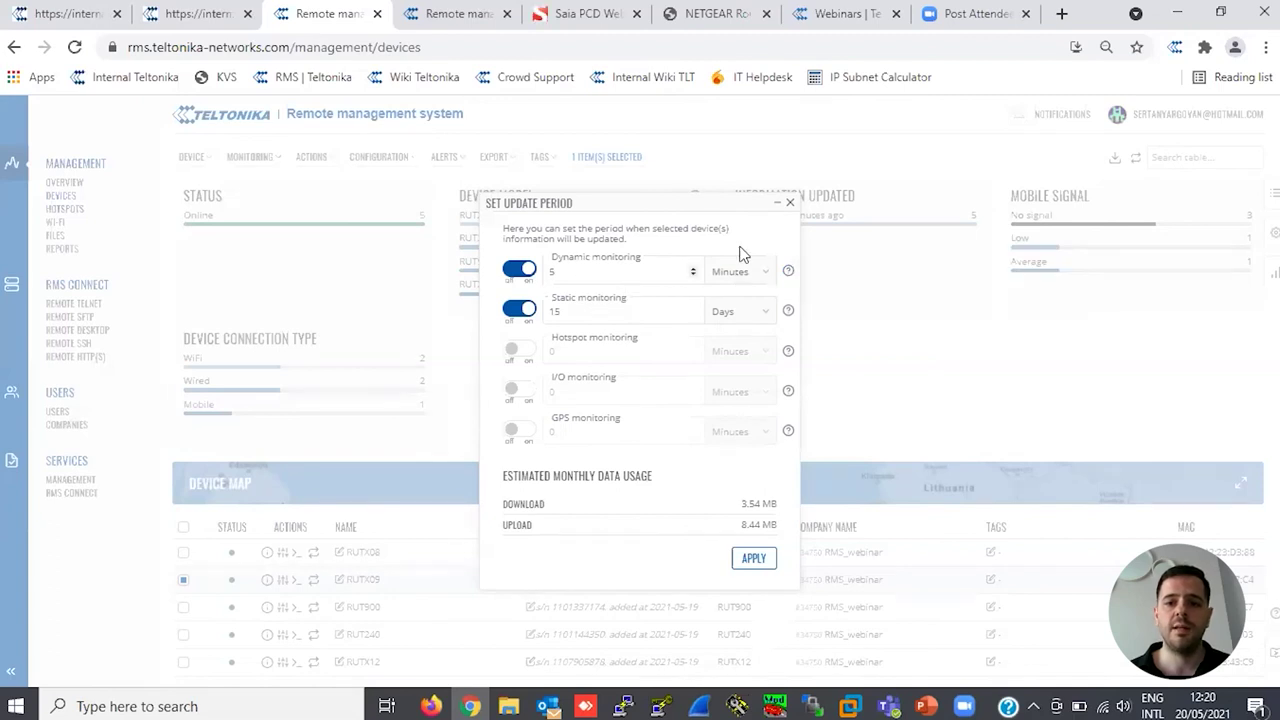
pyautogui.click(740, 262)
pyautogui.click(609, 302)
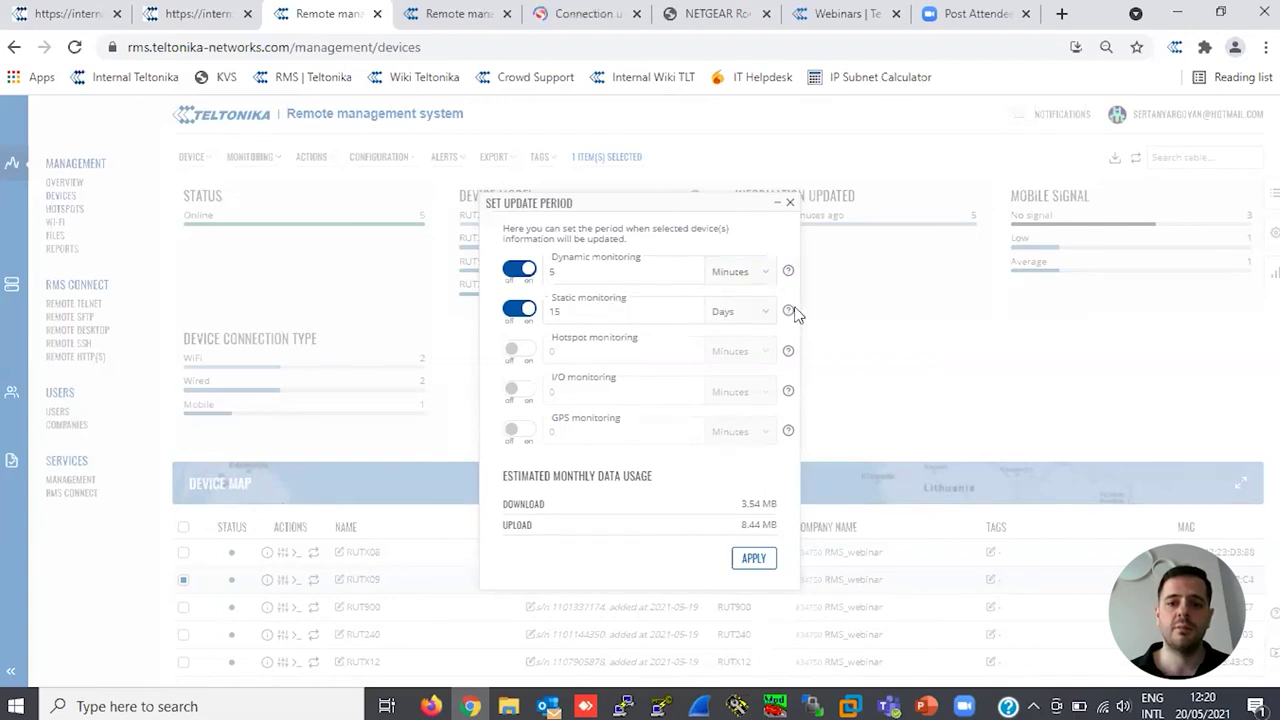
pyautogui.moveTo(789, 313)
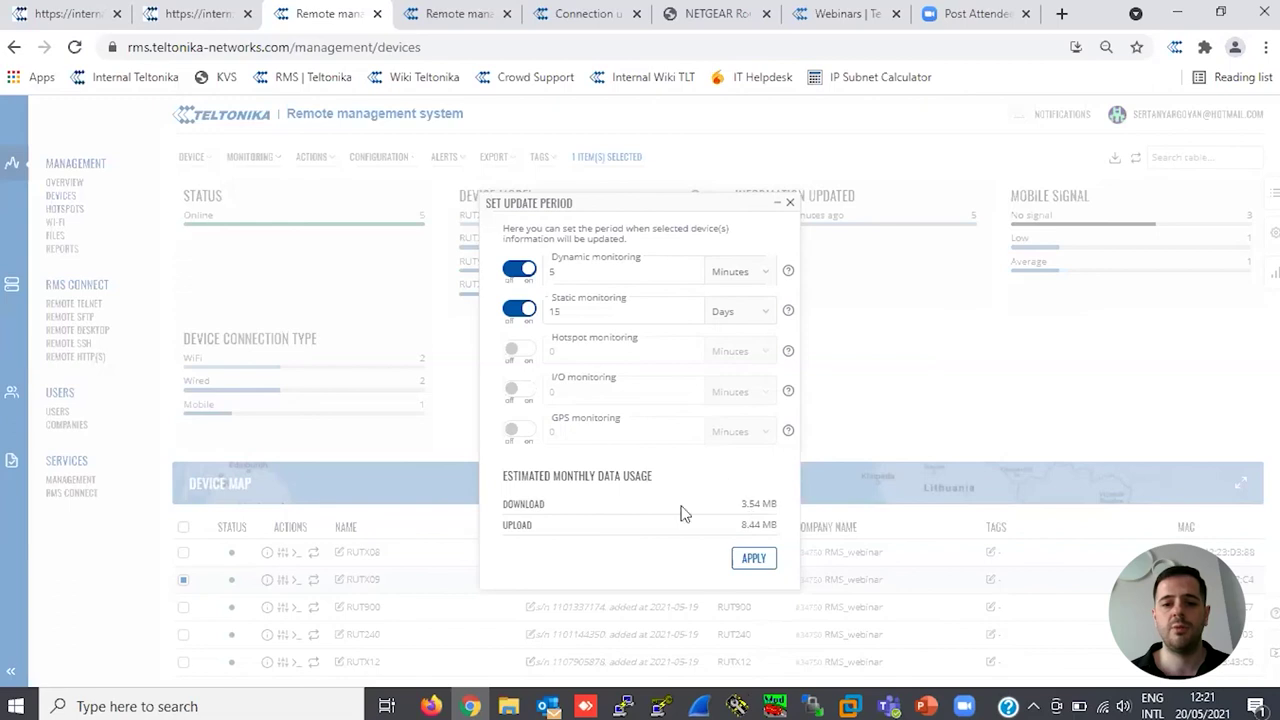
pyautogui.click(520, 350)
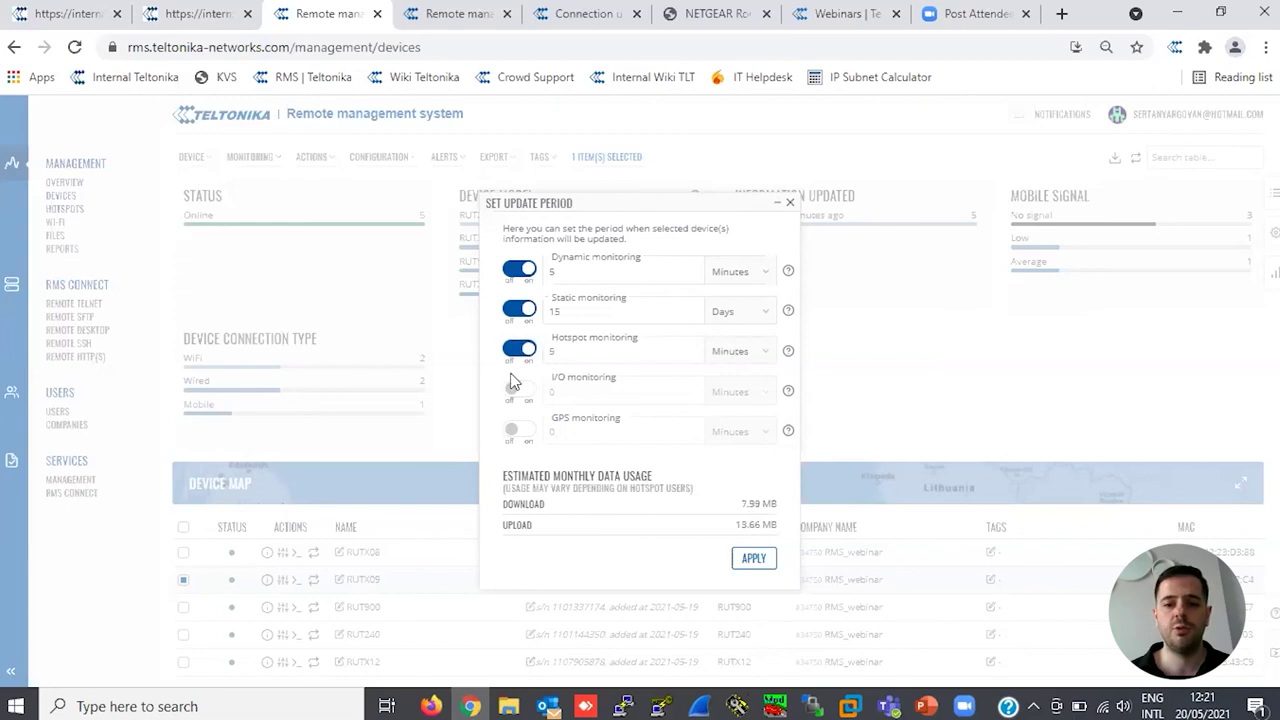
pyautogui.click(518, 390)
pyautogui.click(518, 430)
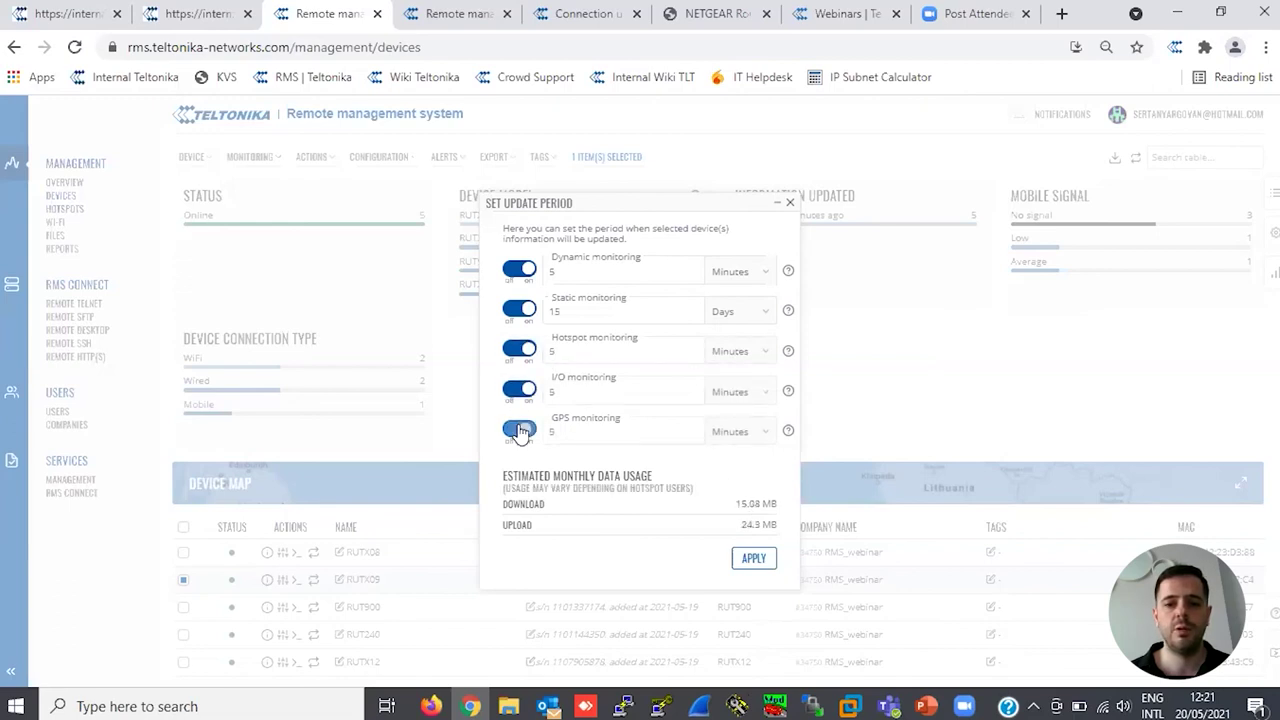
pyautogui.click(750, 313)
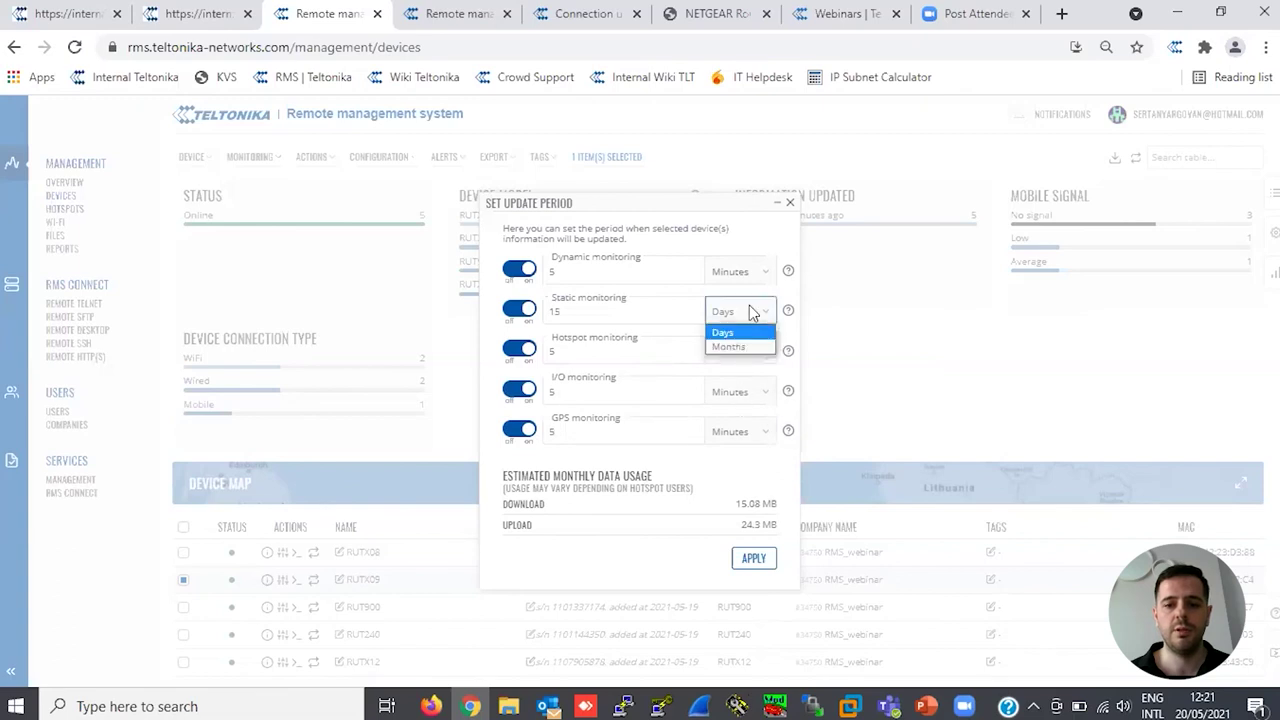
pyautogui.click(740, 322)
pyautogui.click(572, 316)
pyautogui.write('5')
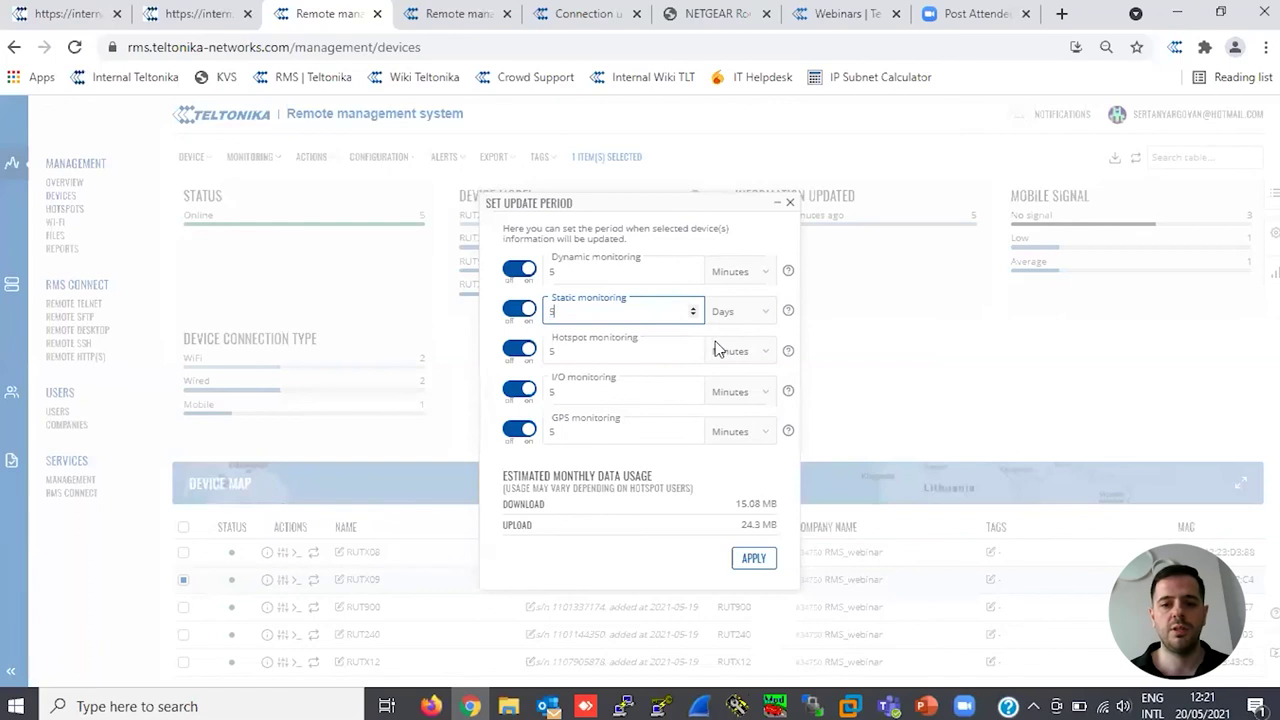
pyautogui.click(724, 351)
pyautogui.click(731, 373)
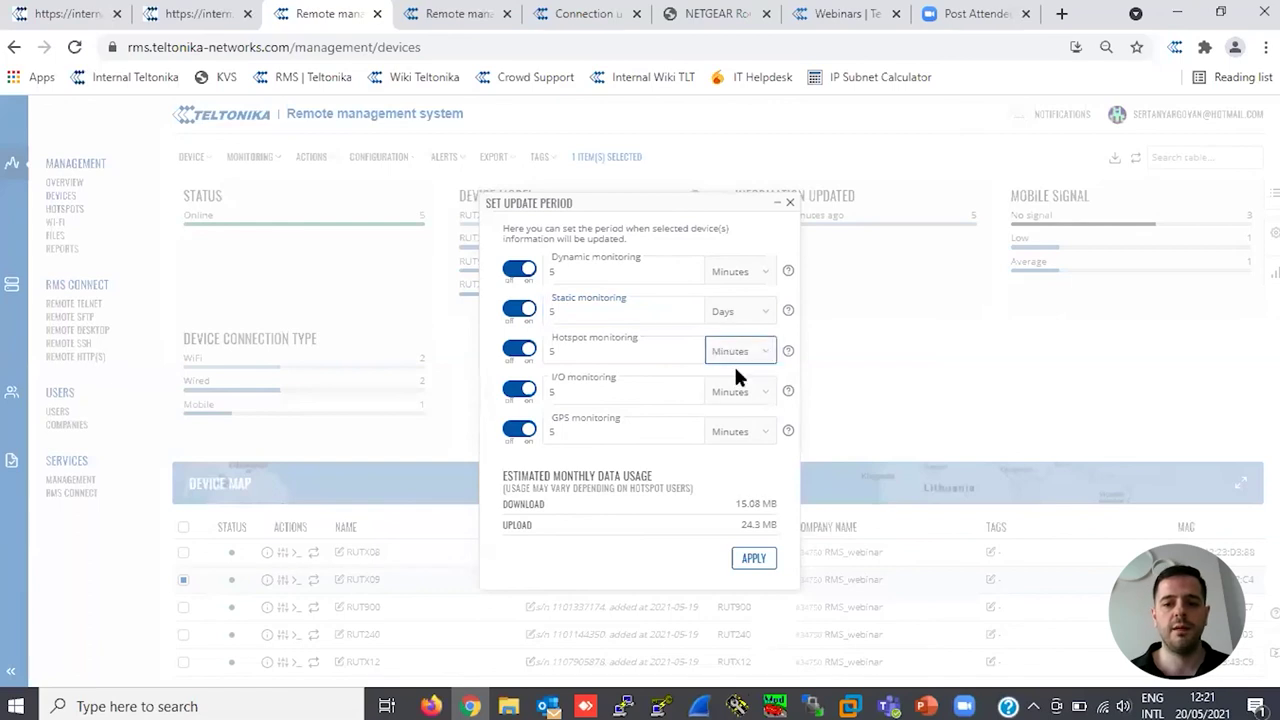
pyautogui.click(748, 313)
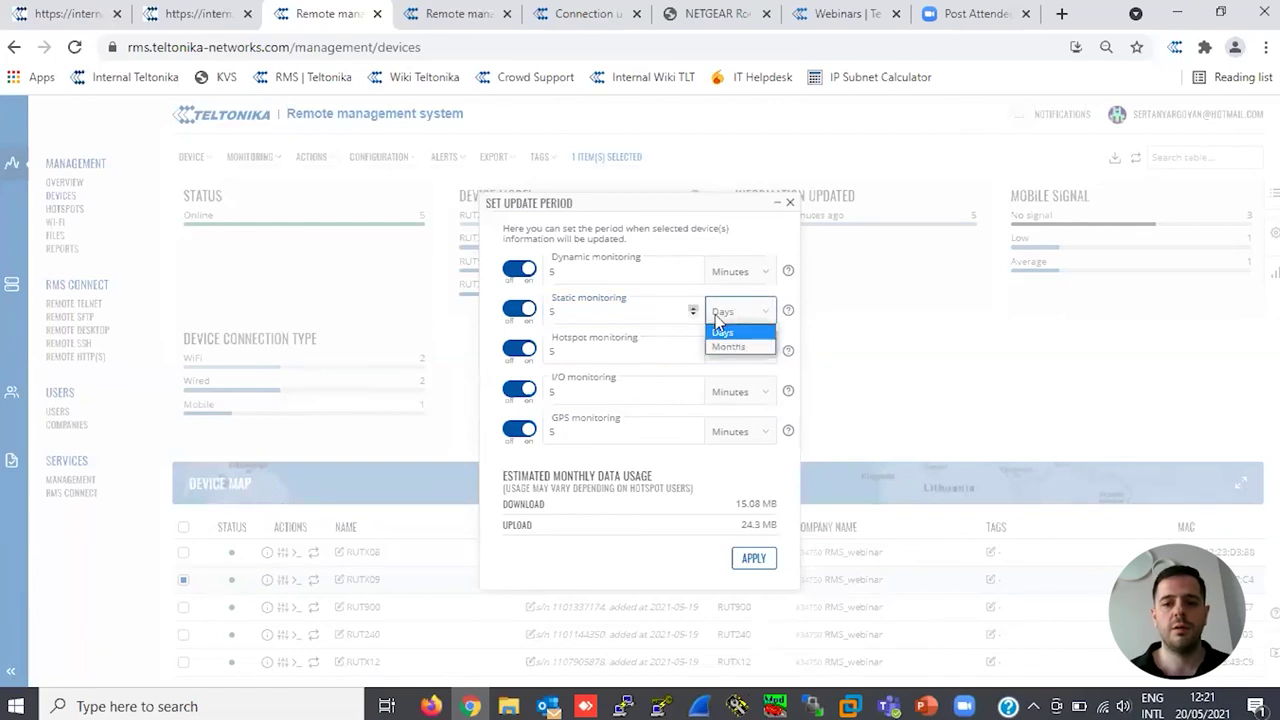
pyautogui.click(675, 343)
pyautogui.click(566, 310)
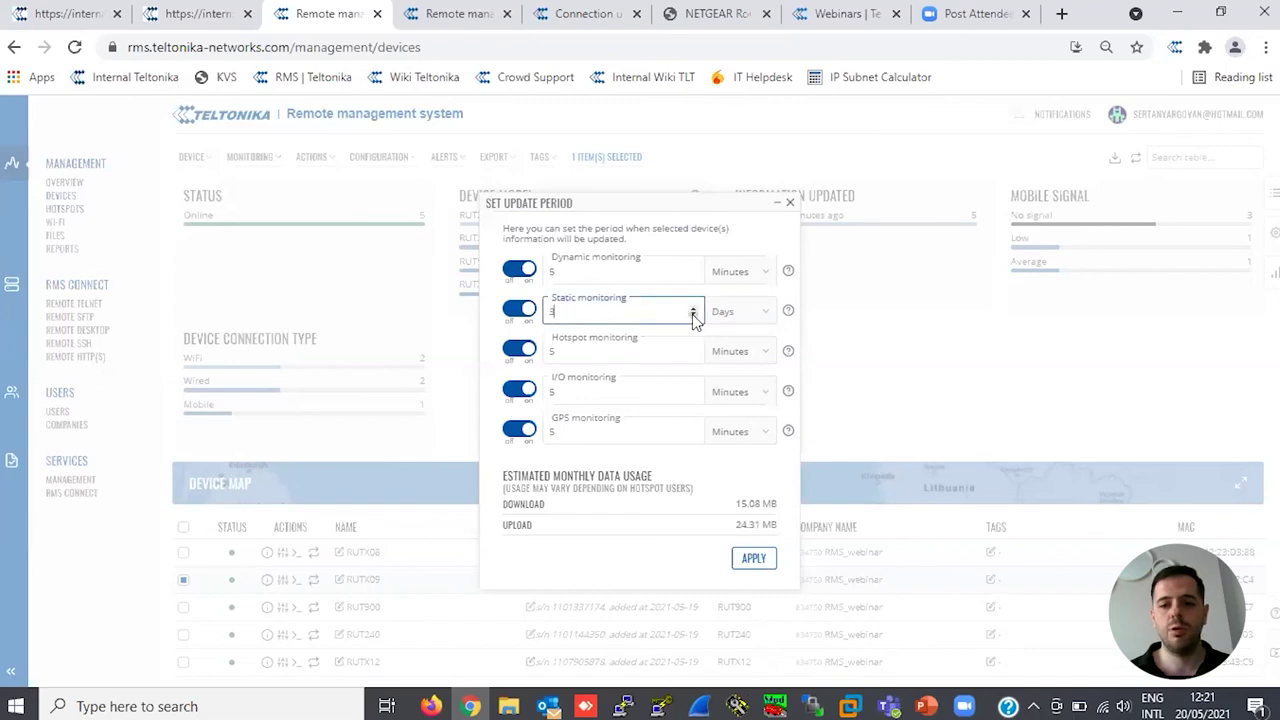
pyautogui.click(694, 316)
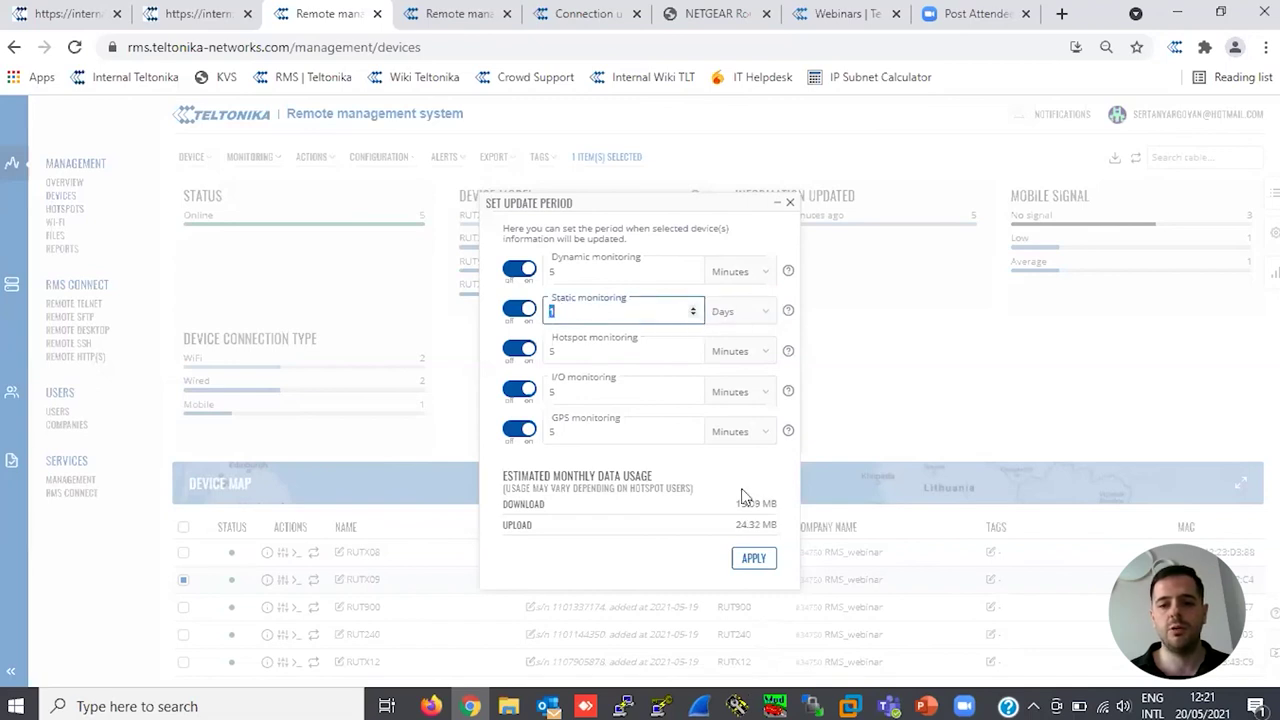
pyautogui.click(791, 203)
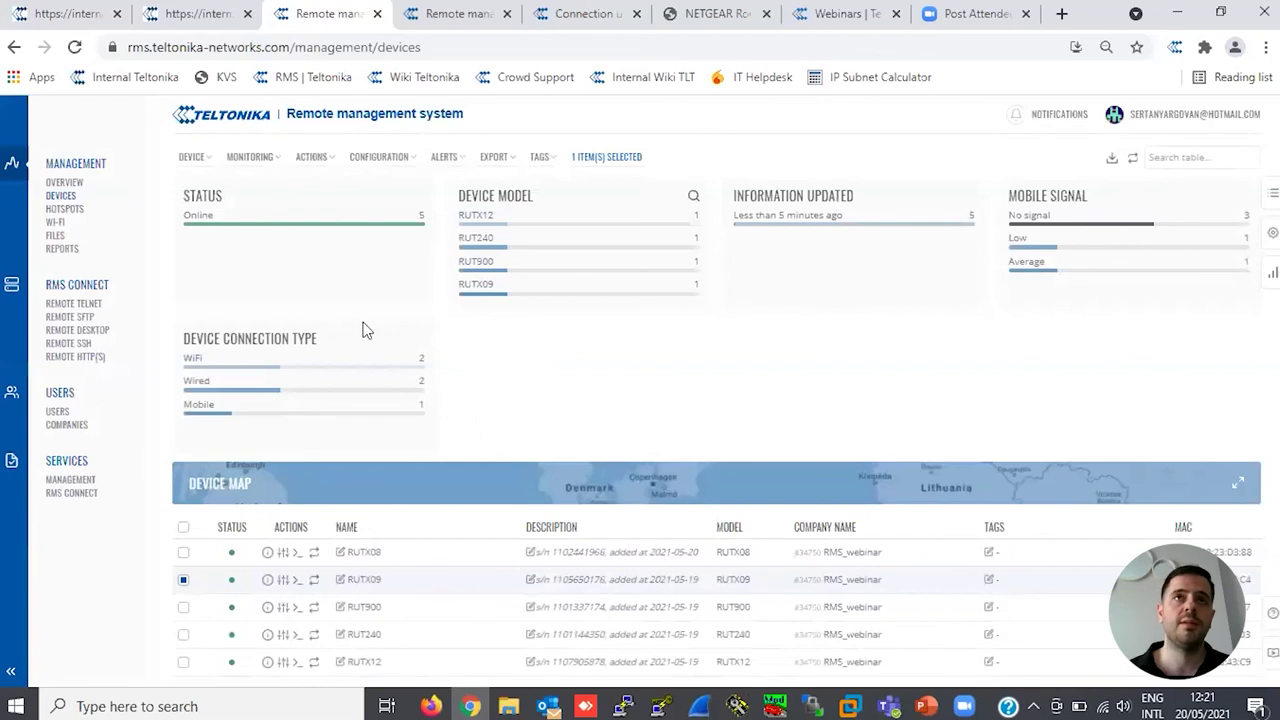
# Review the Device Access entries, including THERMAL CAMERA HTTP at 192.168.0.1:80, then close it.
pyautogui.click(313, 158)
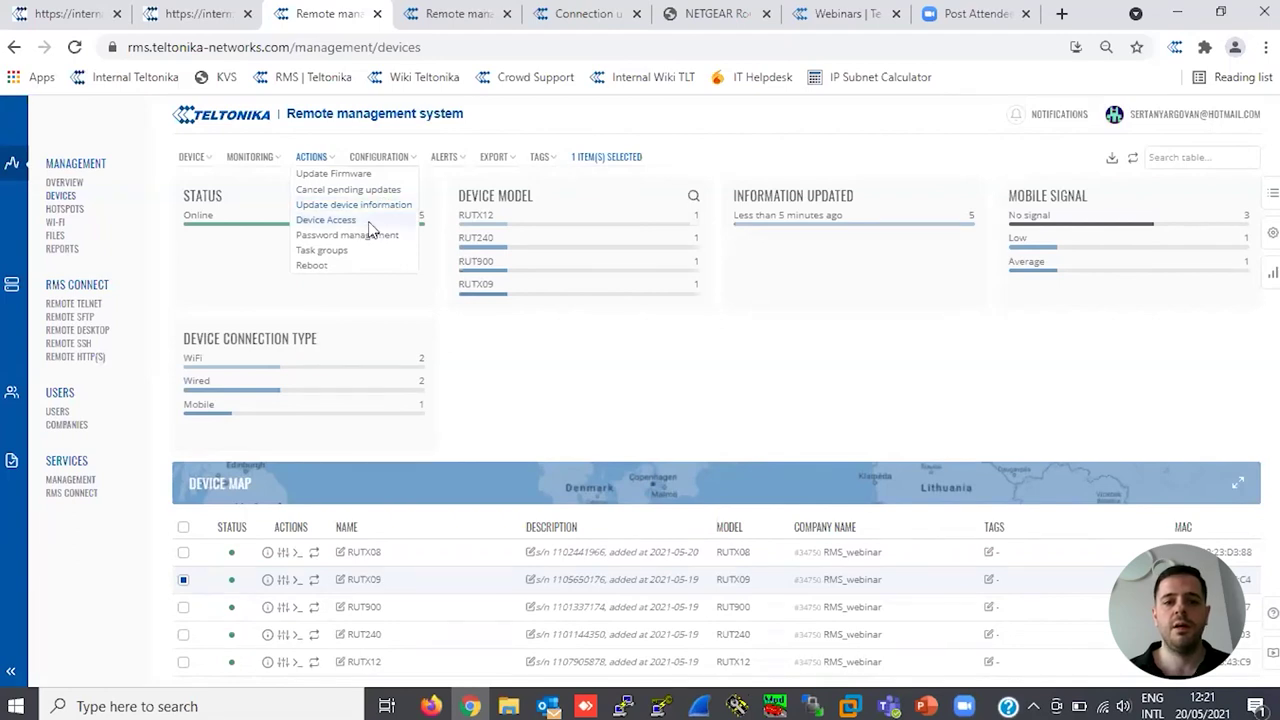
pyautogui.click(369, 222)
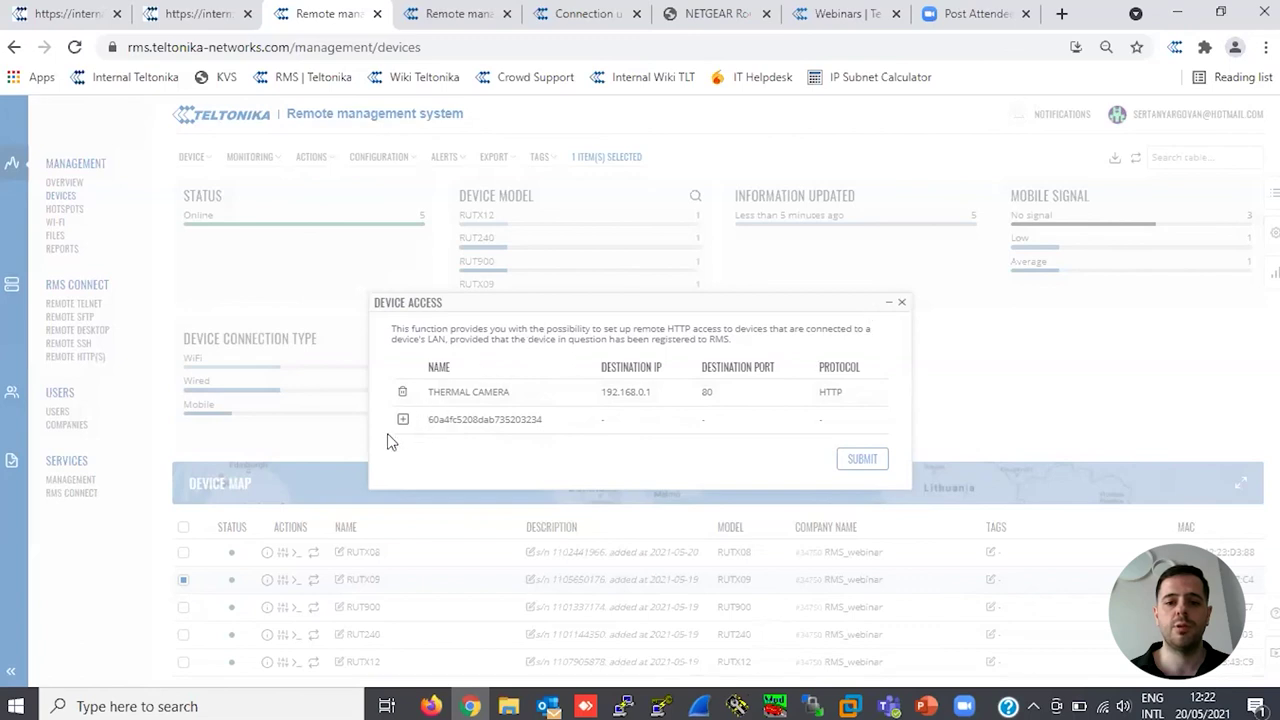
pyautogui.click(901, 303)
pyautogui.click(311, 157)
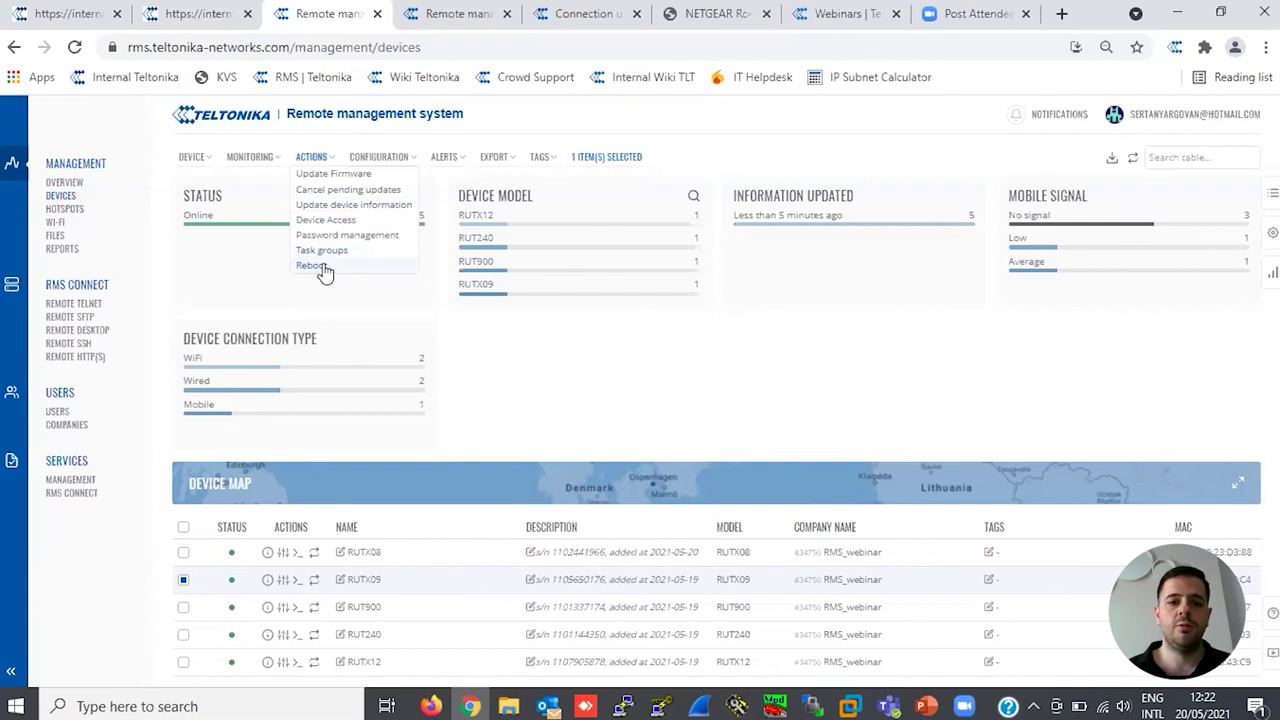
# Reboot the selected RUTX09 router and dismiss the reboot results.
pyautogui.moveTo(316, 160)
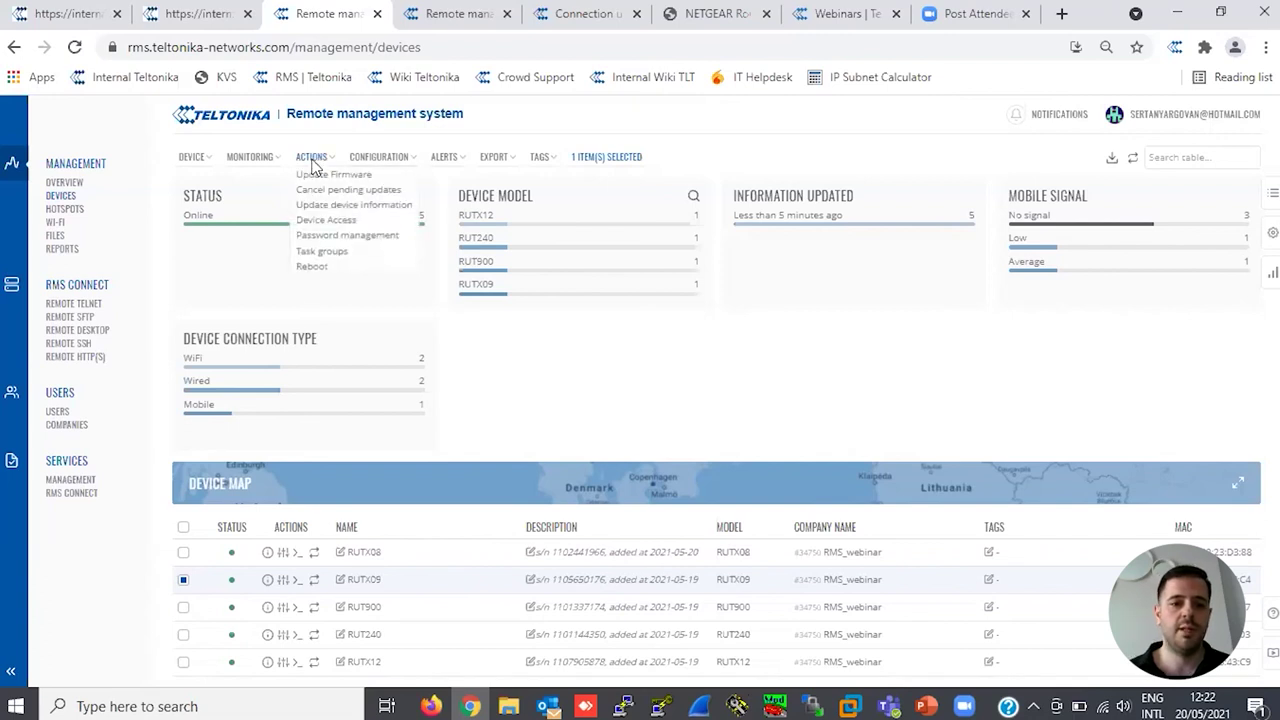
pyautogui.click(313, 267)
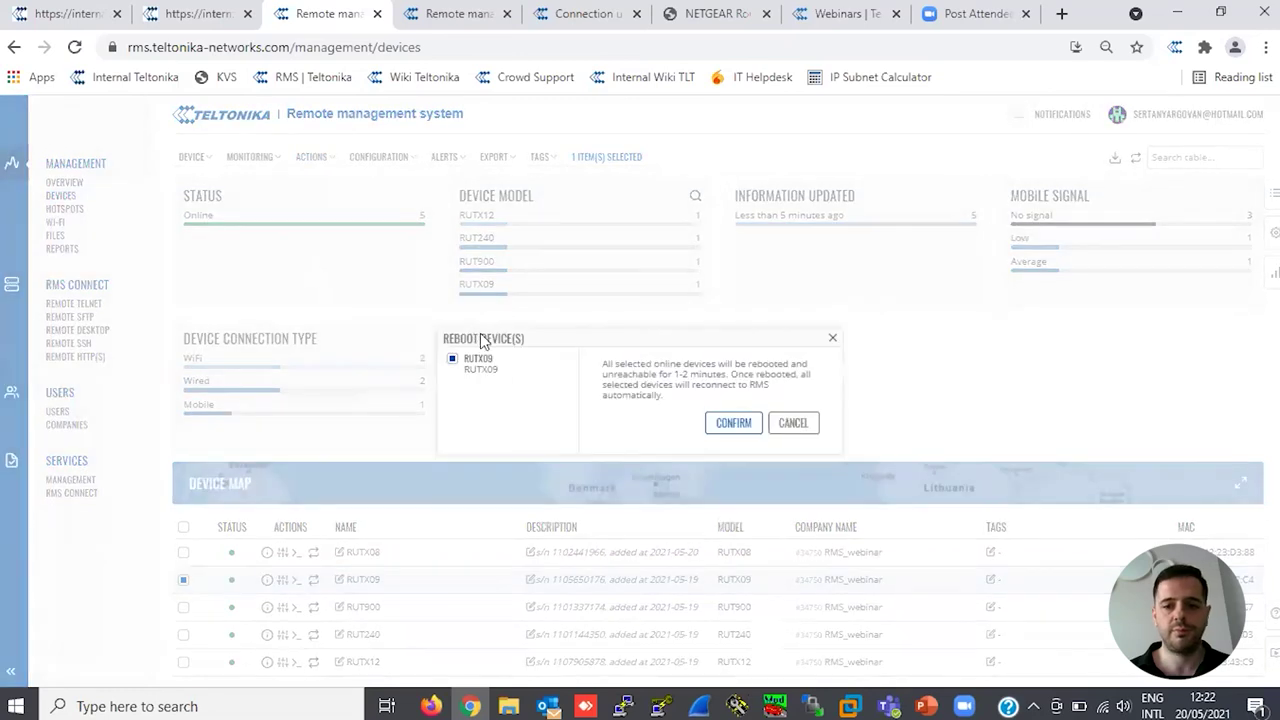
pyautogui.click(733, 423)
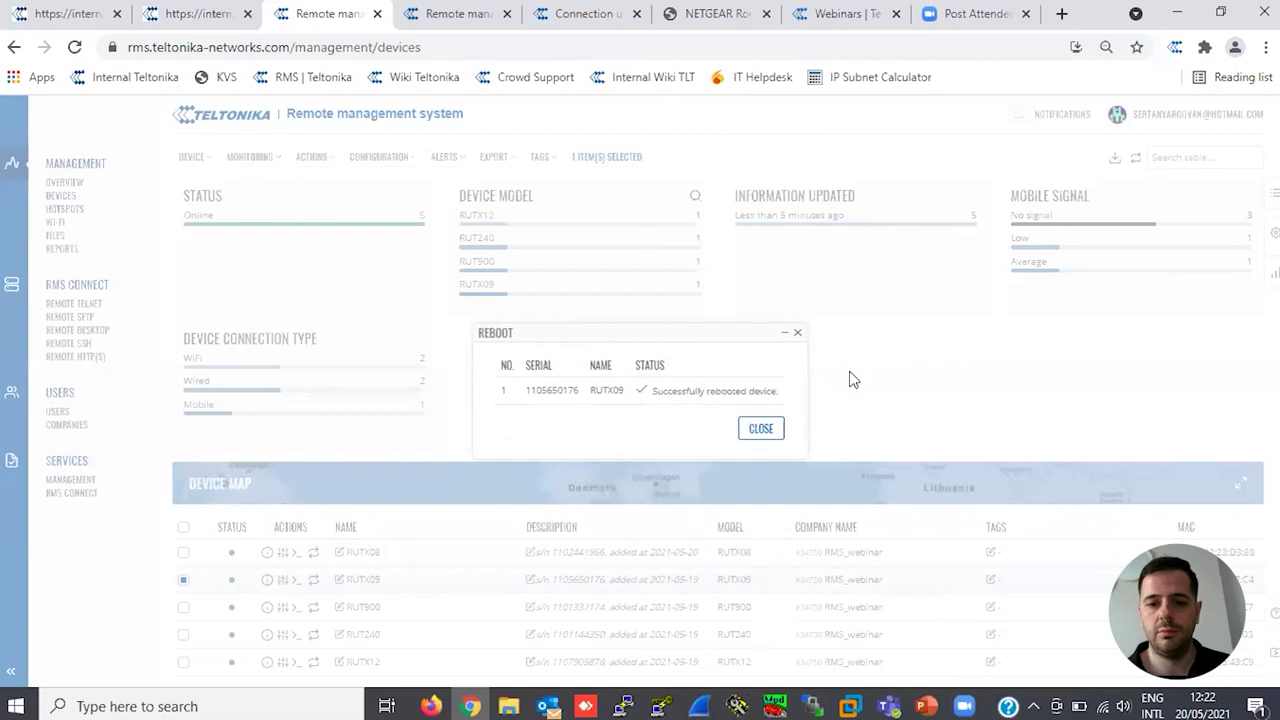
pyautogui.click(761, 431)
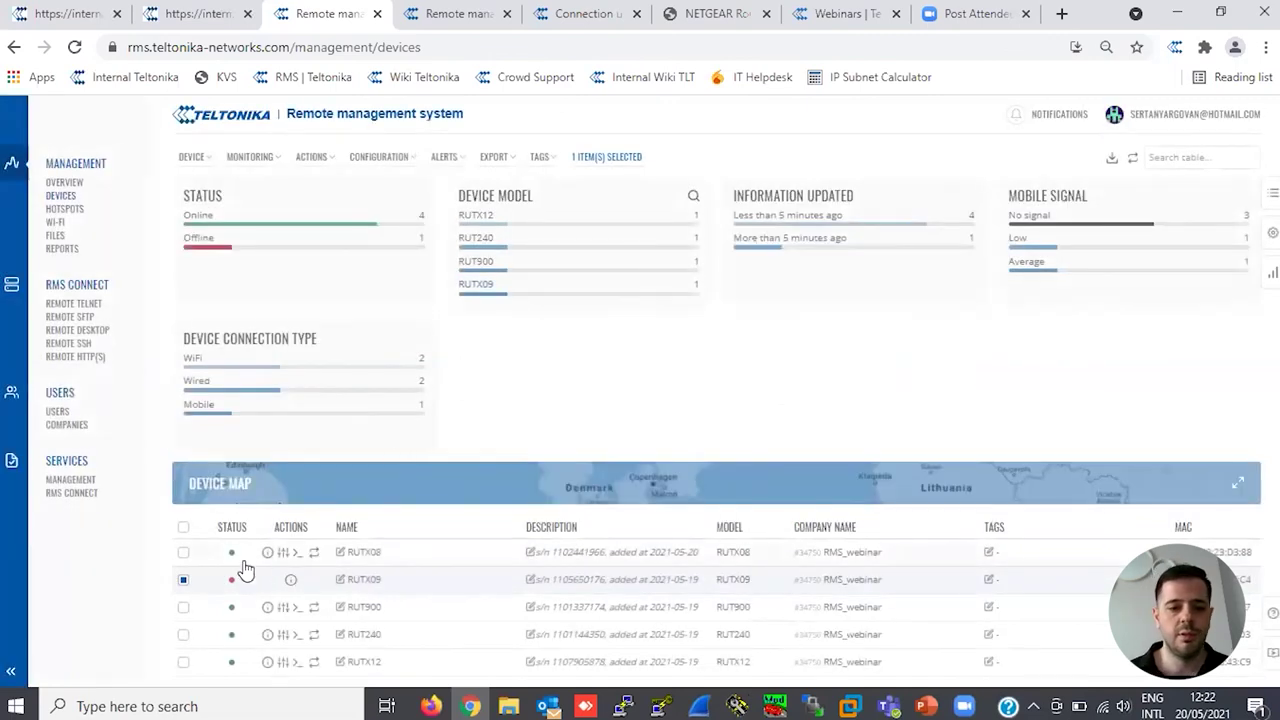
# Select RUT240 instead of RUTX09 and view its Configure Devices form.
pyautogui.click(183, 581)
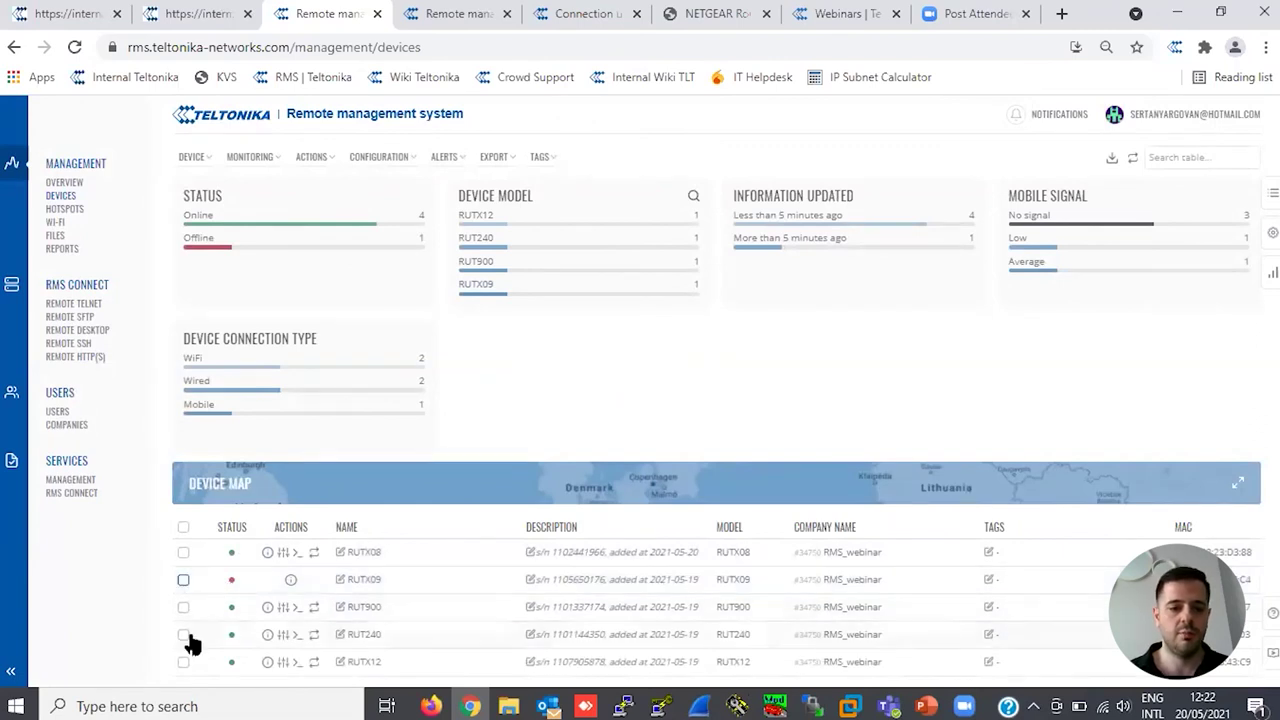
pyautogui.click(183, 635)
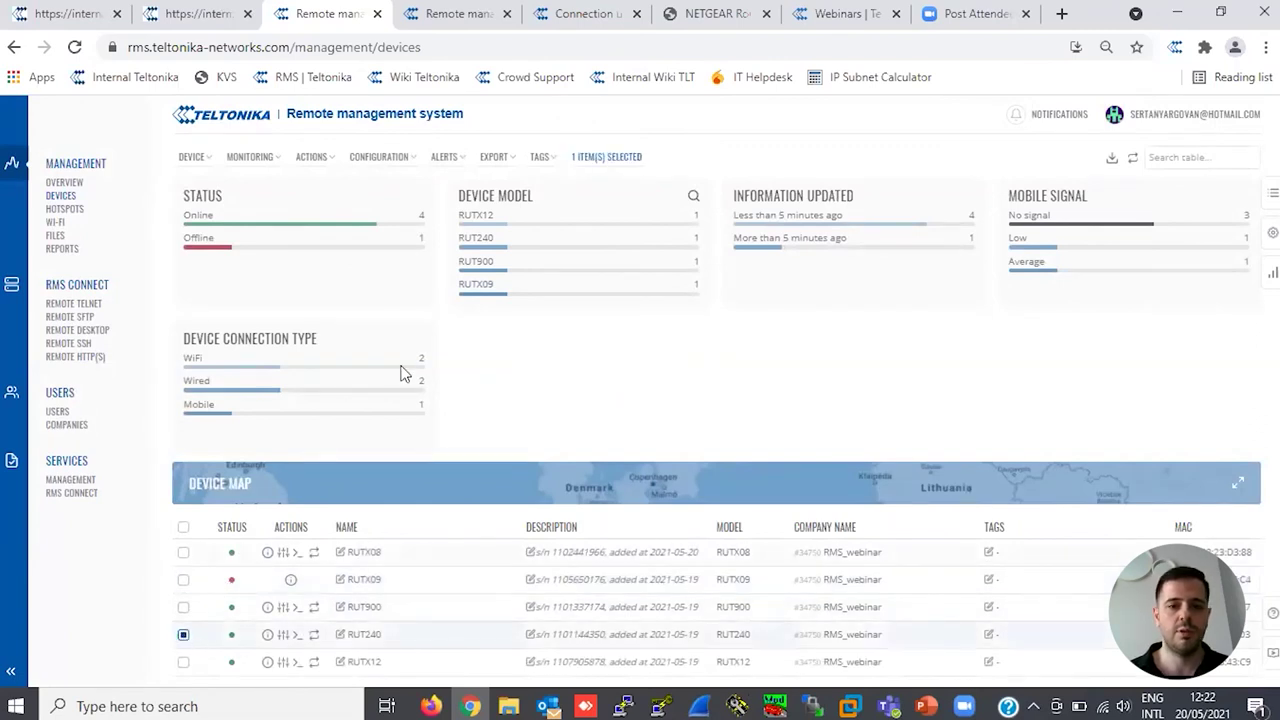
pyautogui.click(368, 156)
pyautogui.click(366, 173)
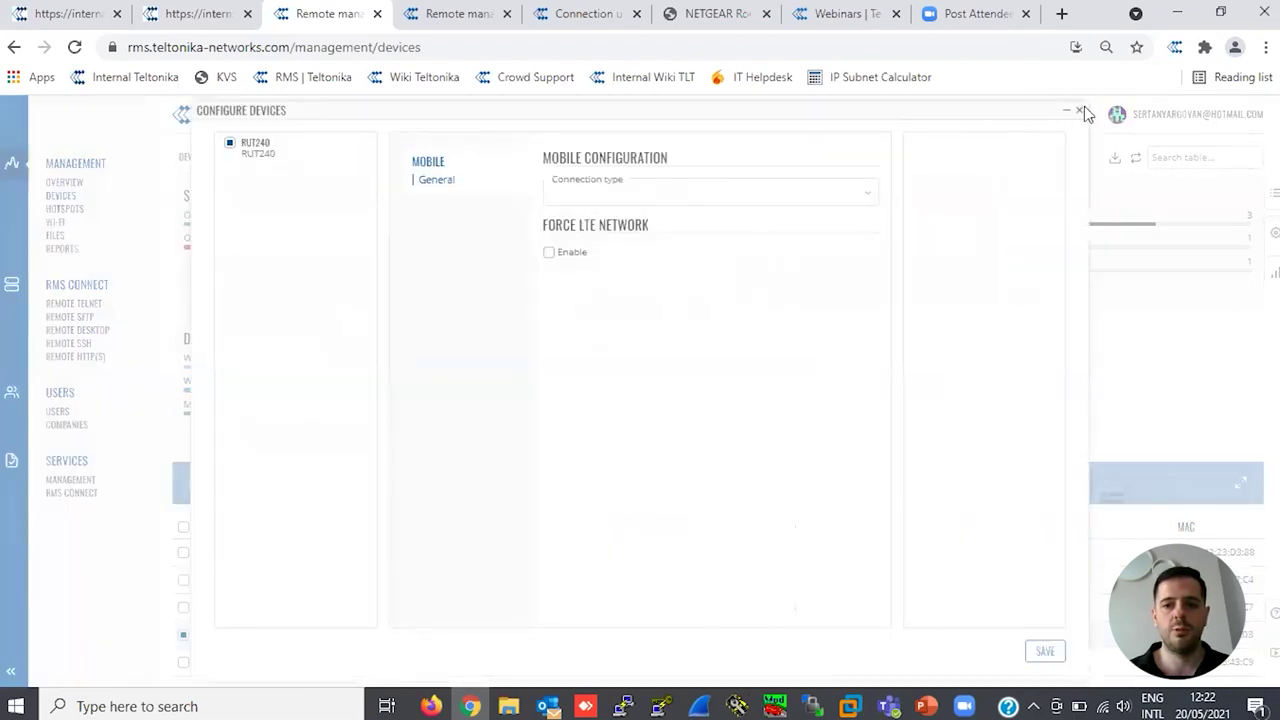
pyautogui.click(1079, 111)
# Review RUT240's Site Blocking settings, which have no rules, and close them.
pyautogui.click(380, 157)
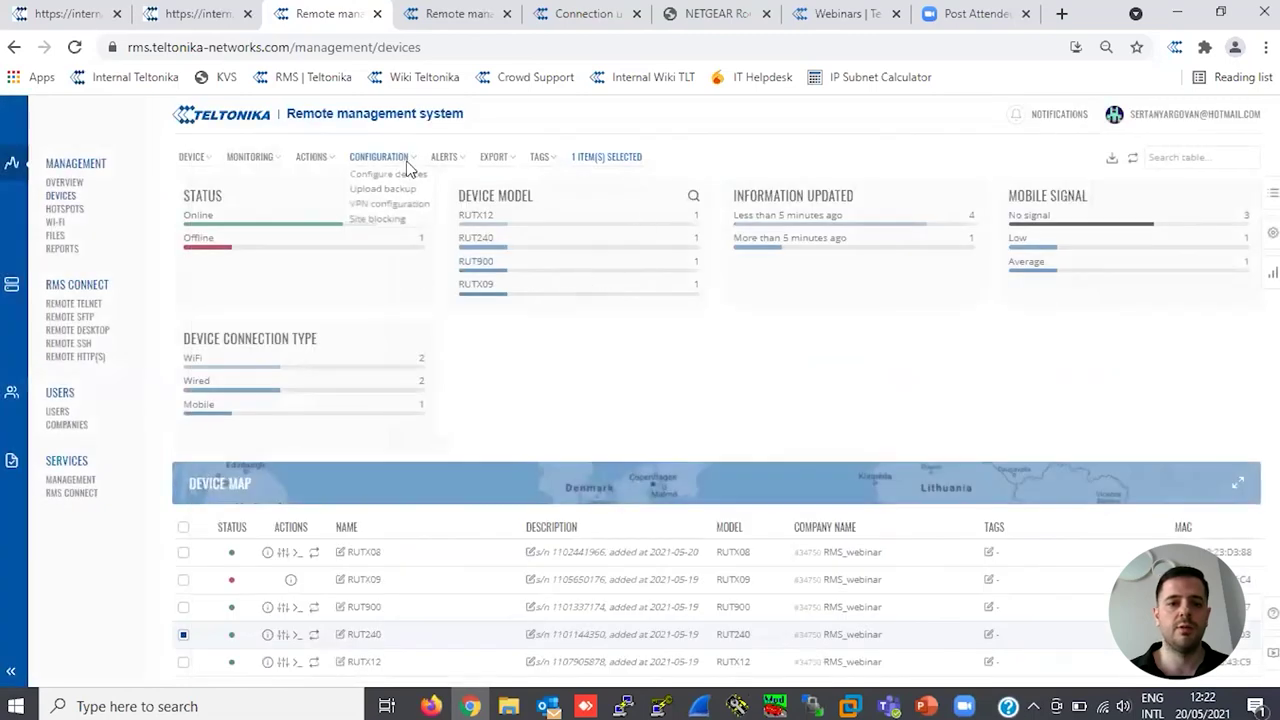
pyautogui.click(383, 220)
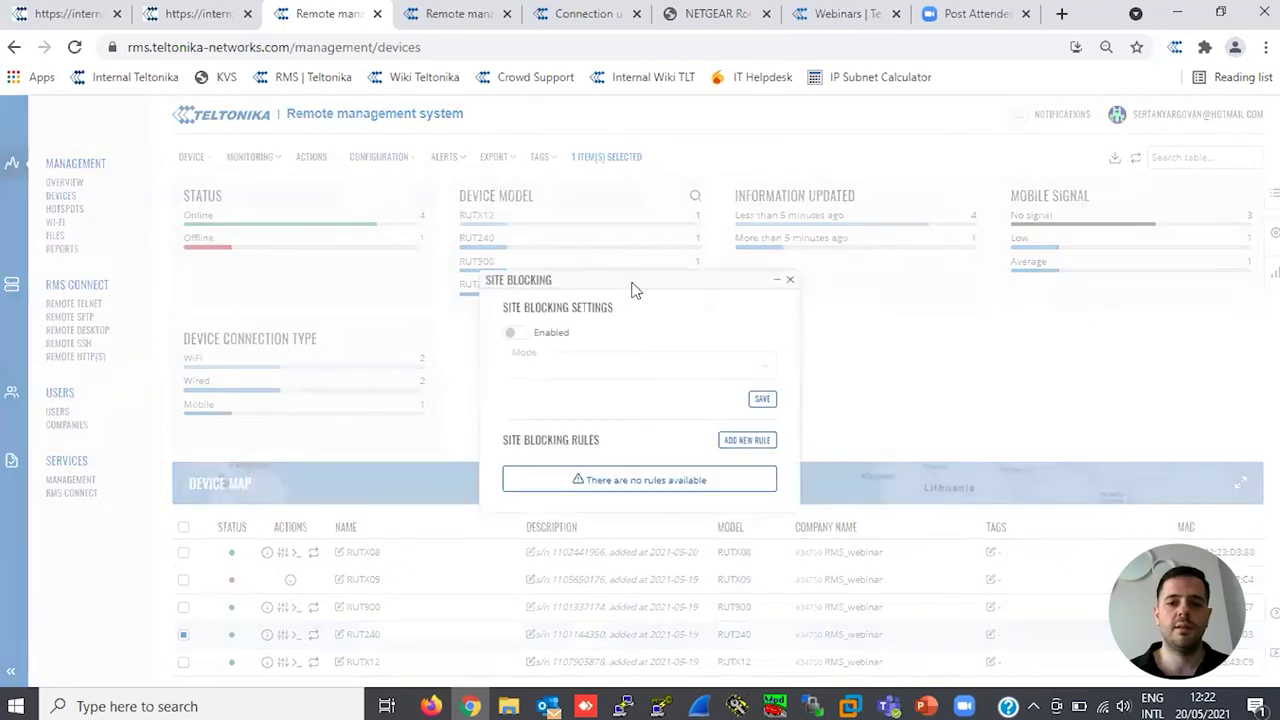
pyautogui.click(789, 282)
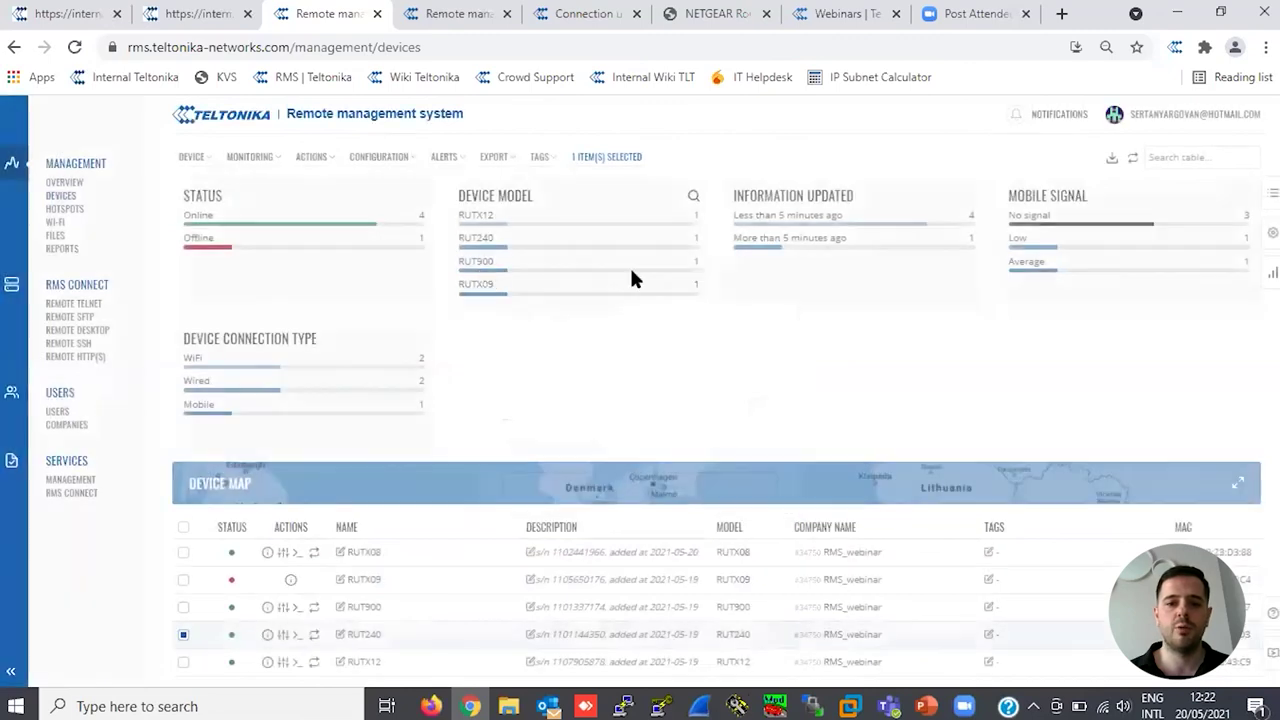
# Generate a RUT240 configuration backup as a .tar.gz file and close the results.
pyautogui.moveTo(447, 161)
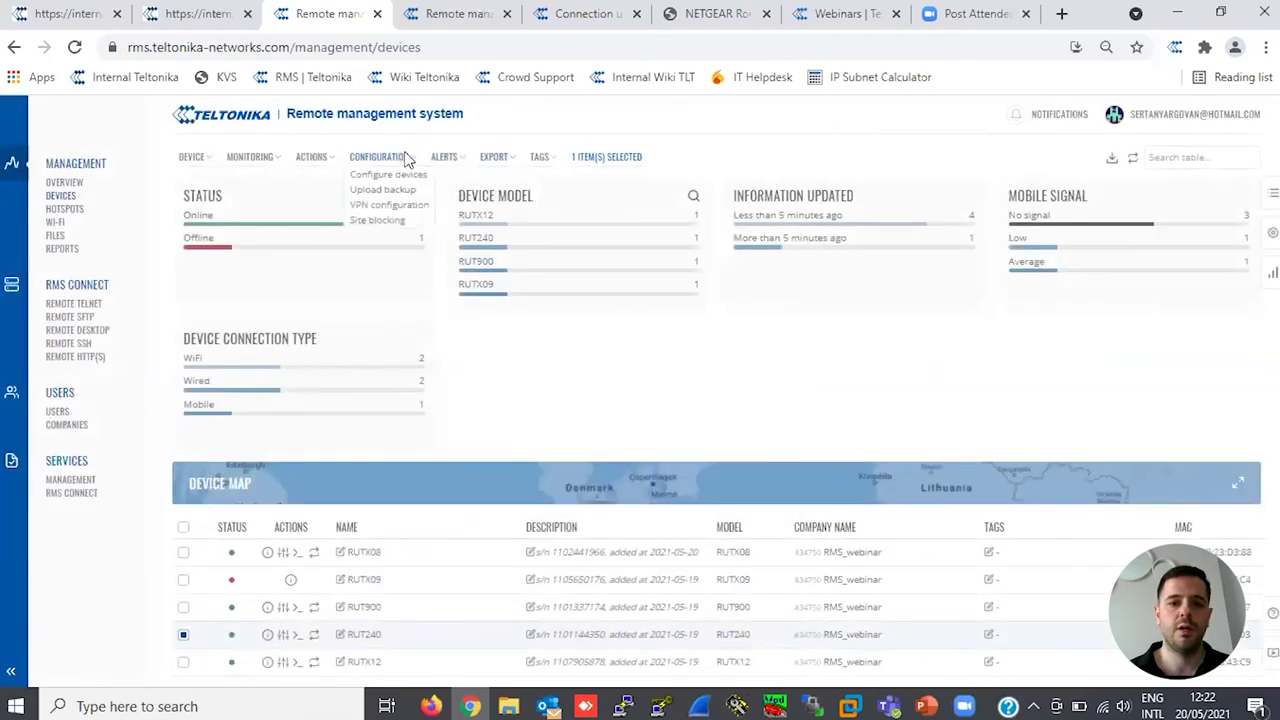
pyautogui.moveTo(515, 168)
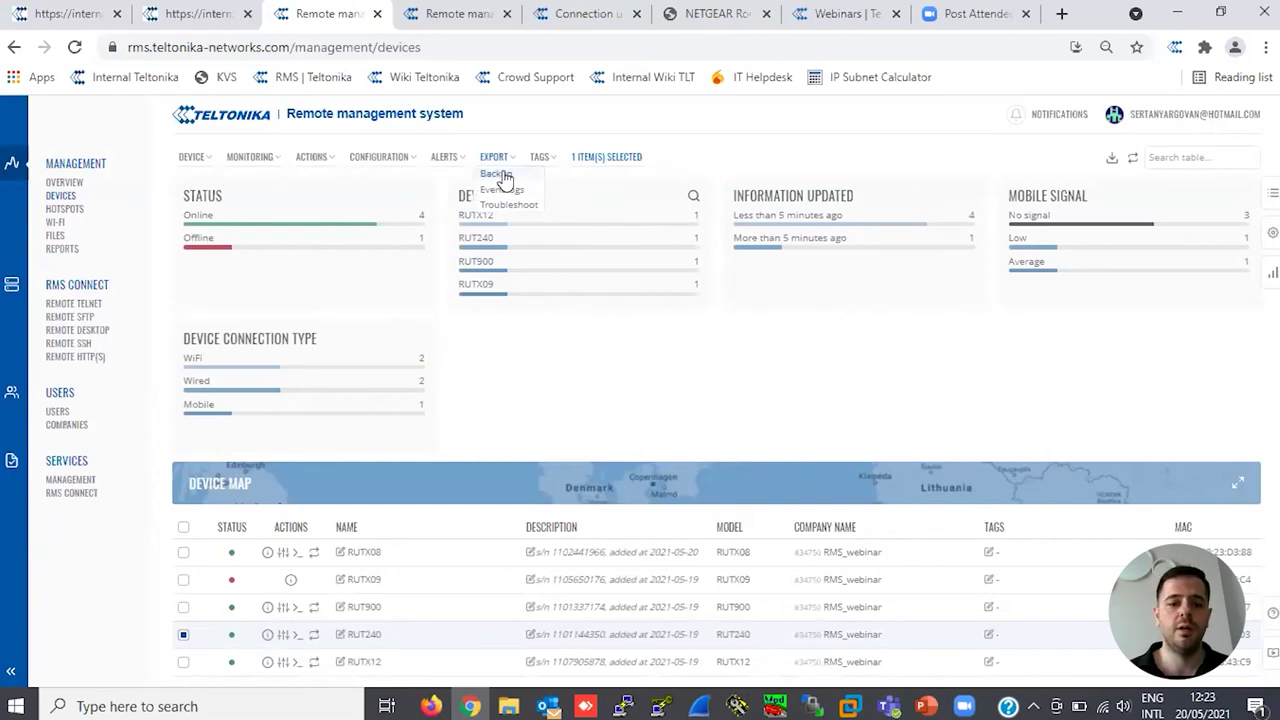
pyautogui.click(497, 175)
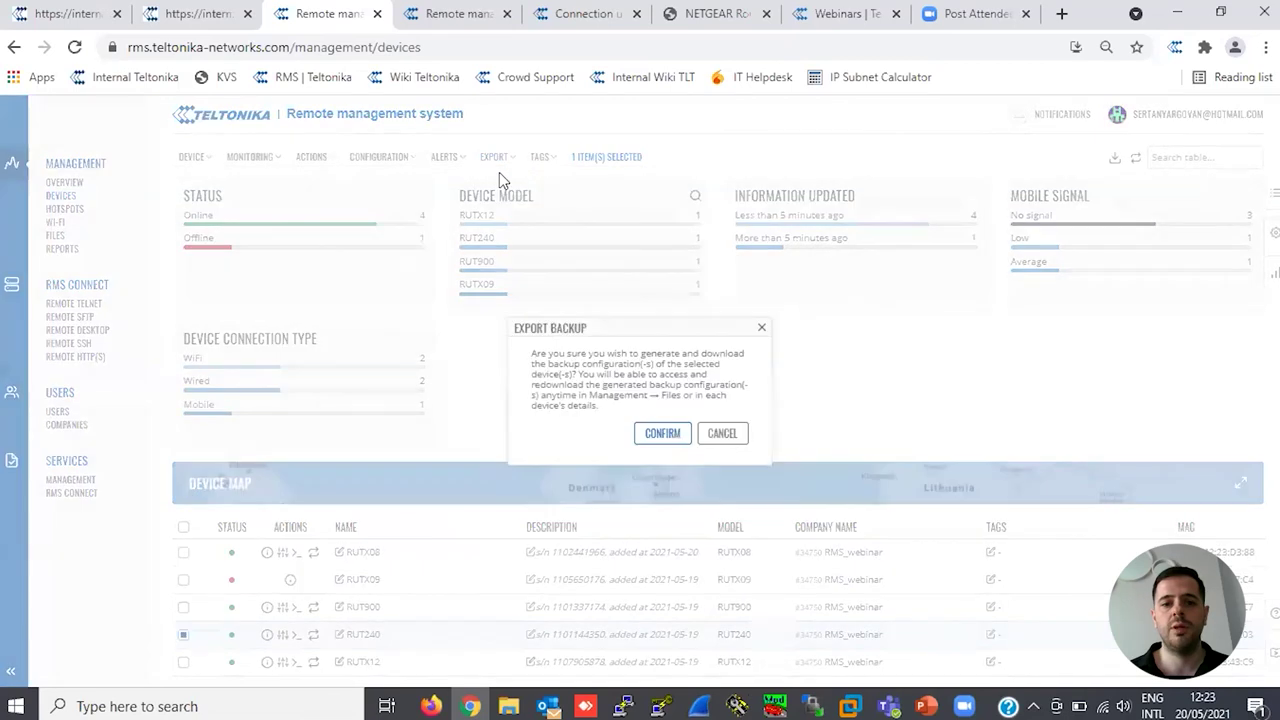
pyautogui.click(656, 420)
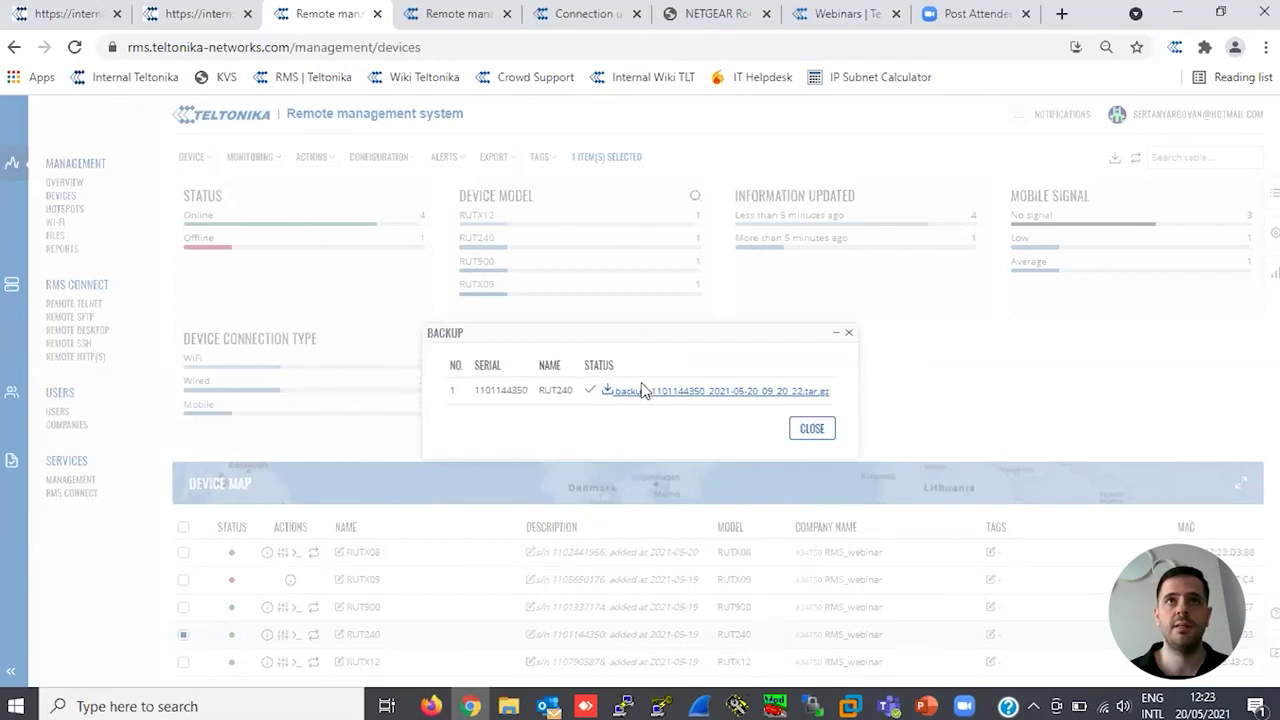
pyautogui.click(849, 335)
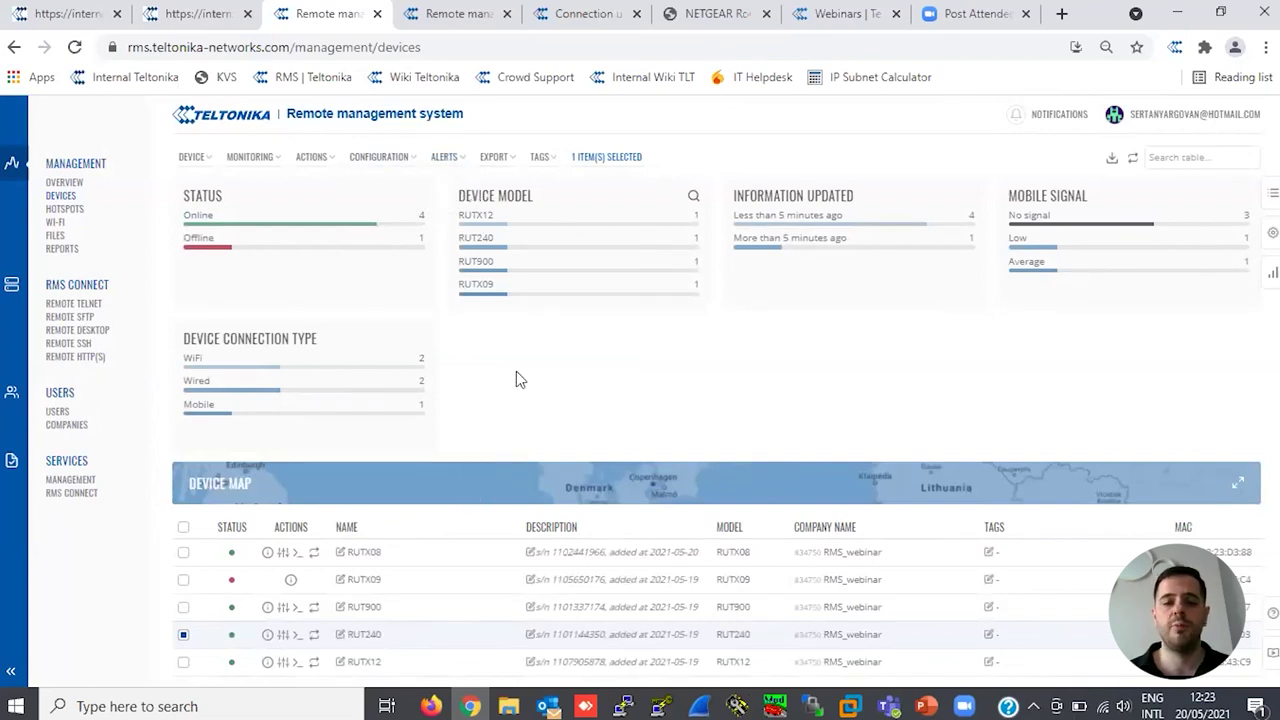
# Export RUT240's event log and download the eventslog .txt file, allowing multiple downloads.
pyautogui.click(492, 159)
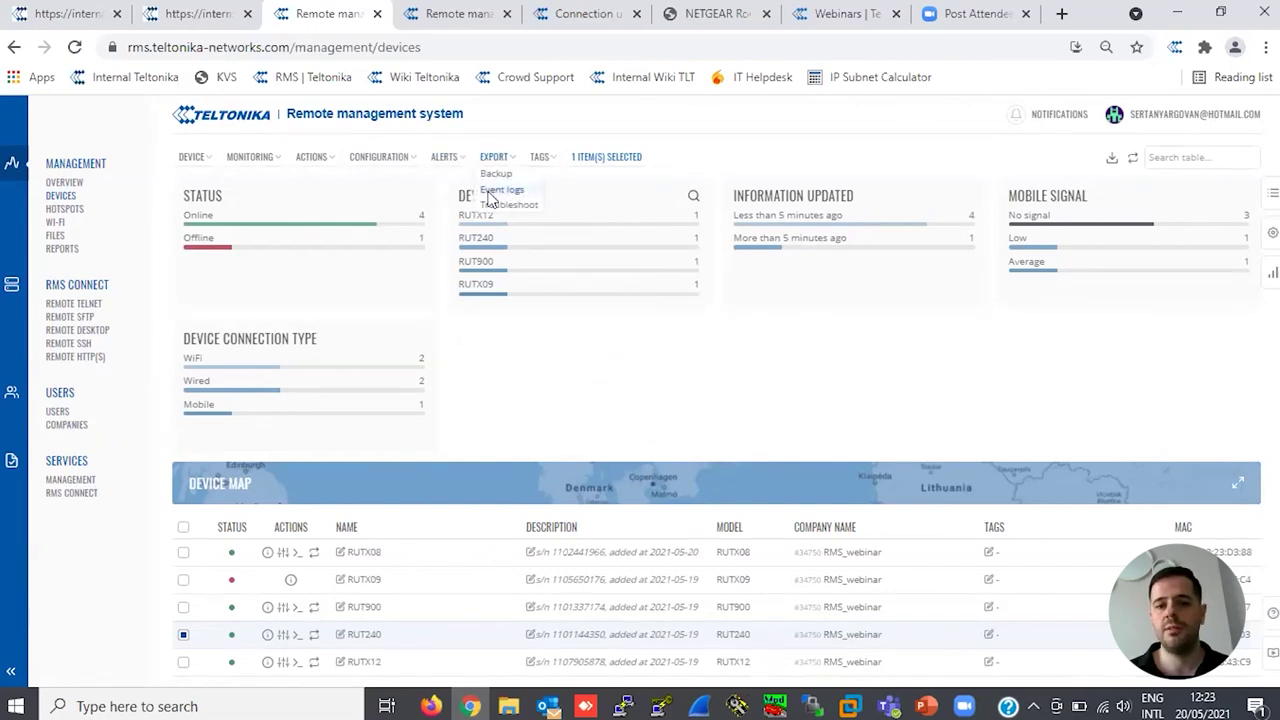
pyautogui.click(492, 191)
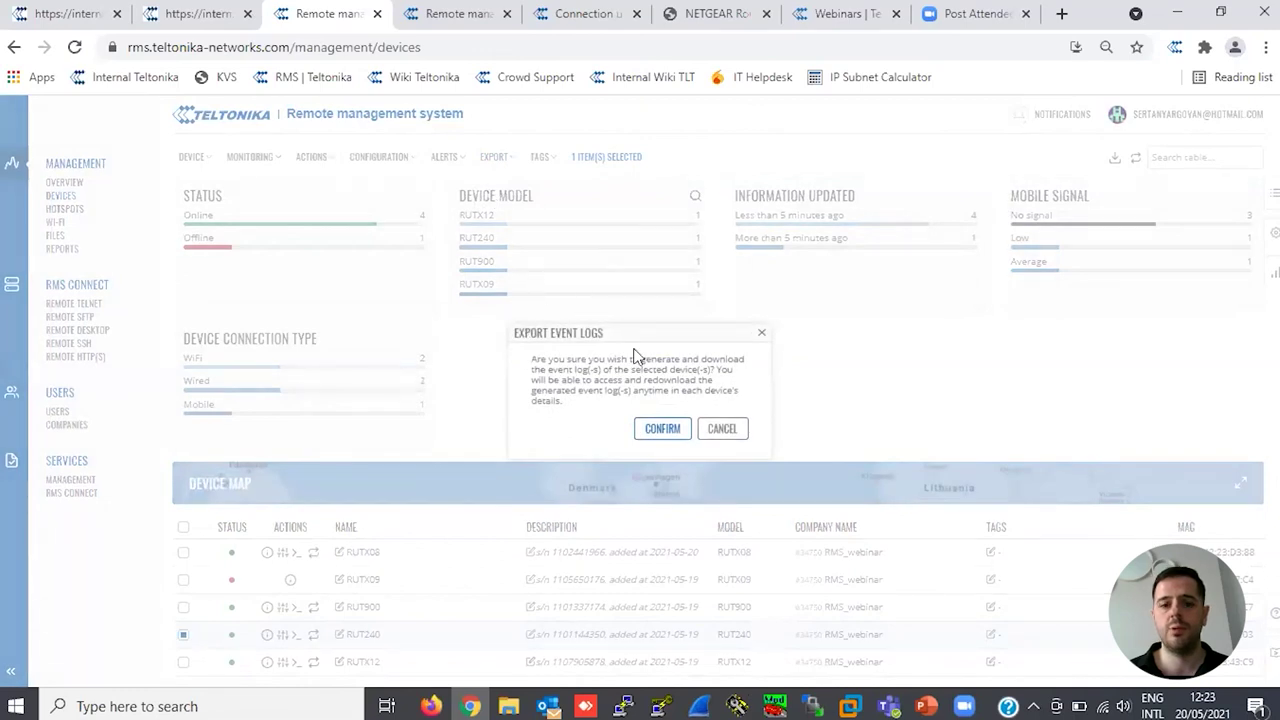
pyautogui.click(664, 432)
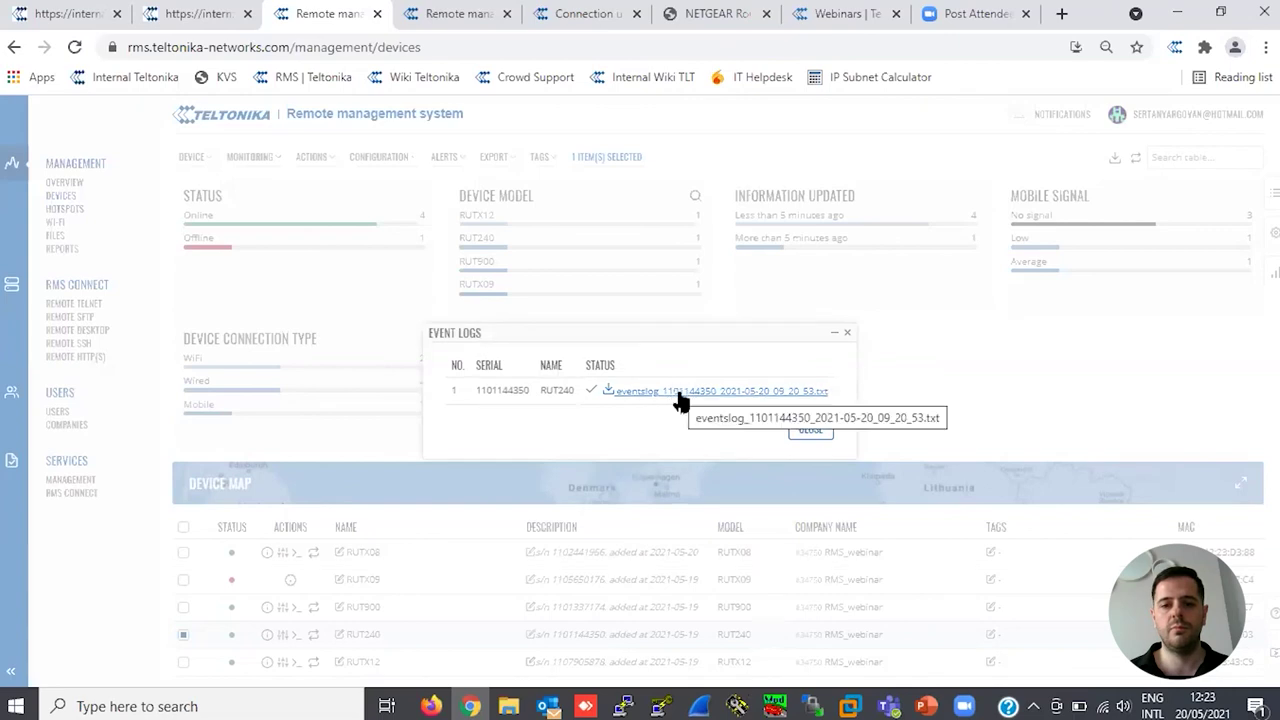
pyautogui.click(680, 398)
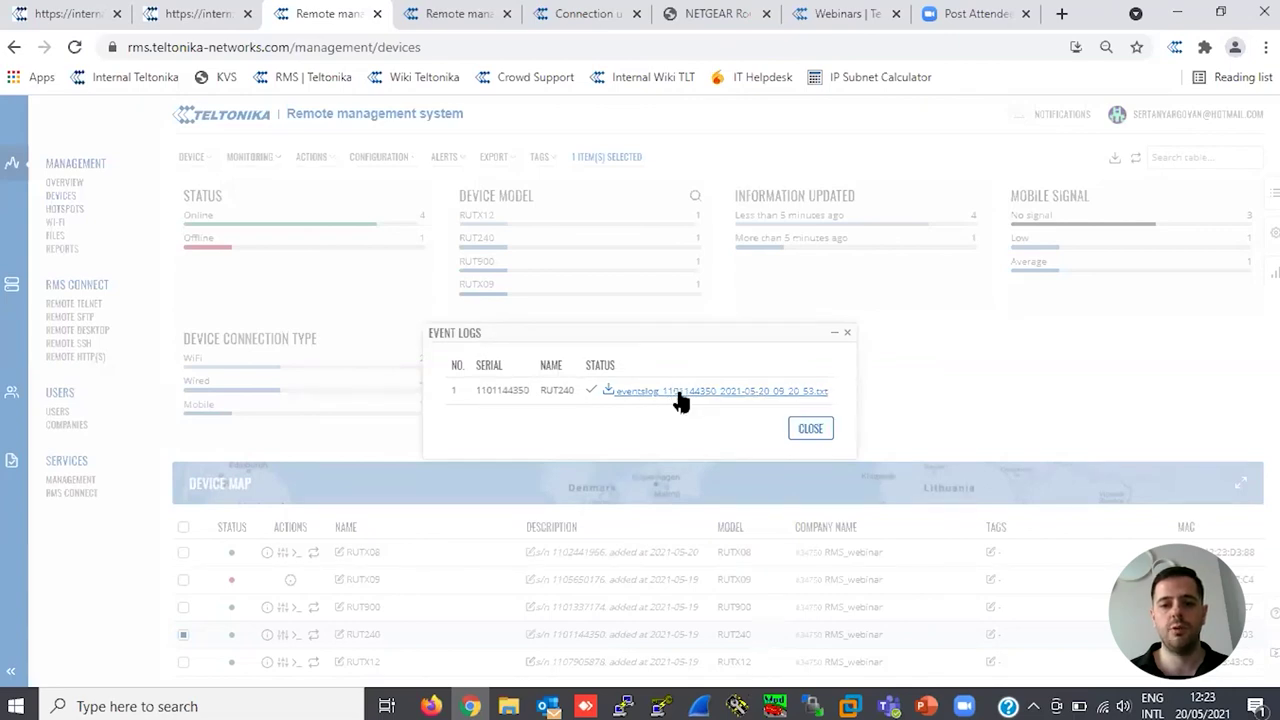
pyautogui.click(607, 390)
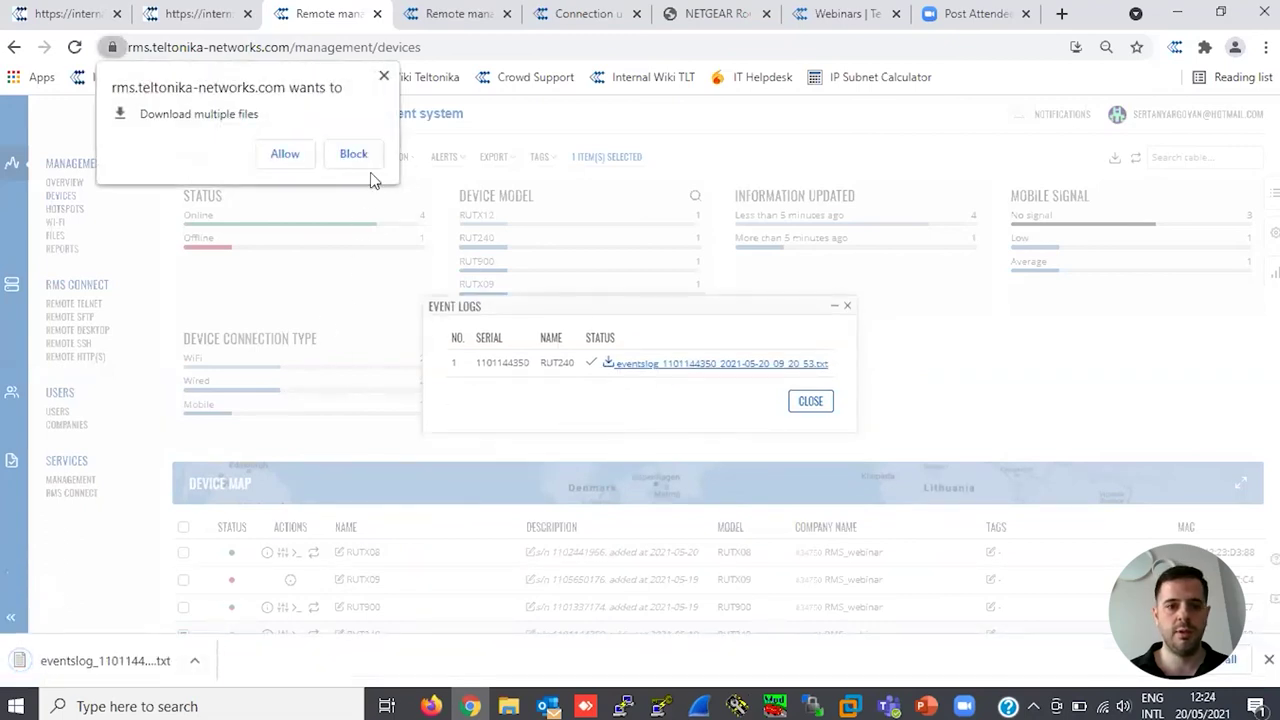
pyautogui.click(384, 77)
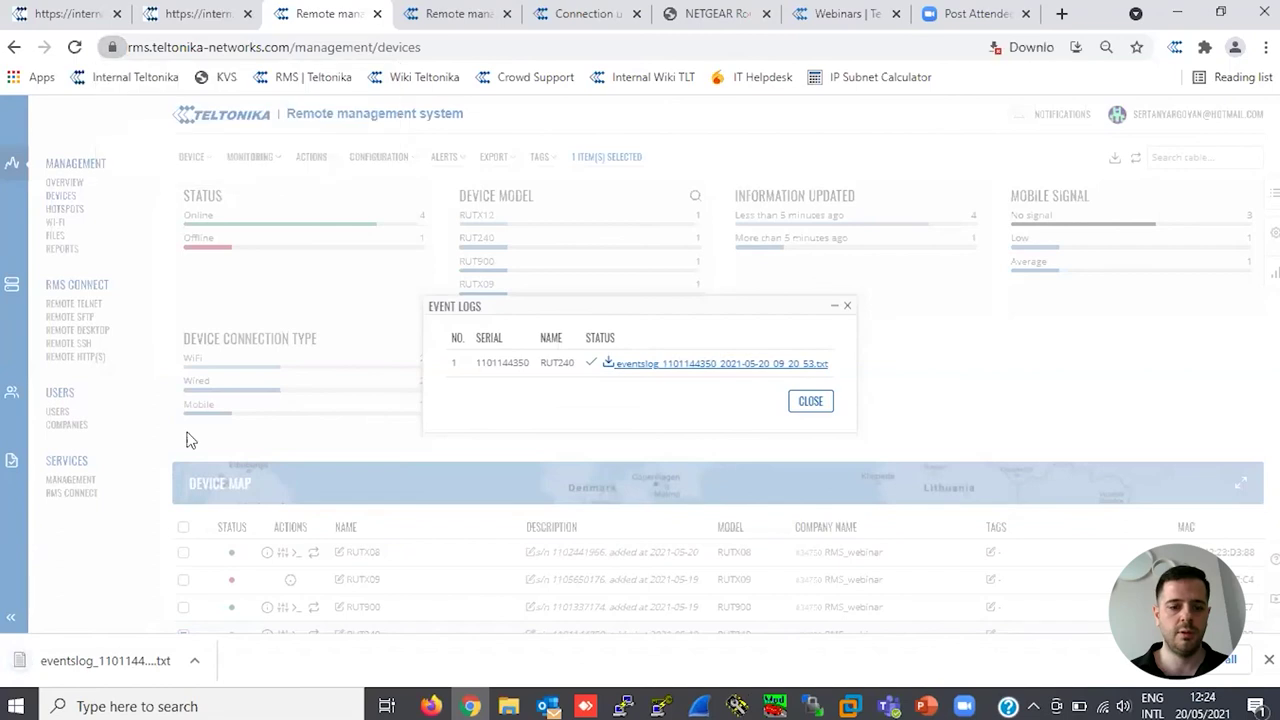
pyautogui.click(194, 660)
pyautogui.click(240, 543)
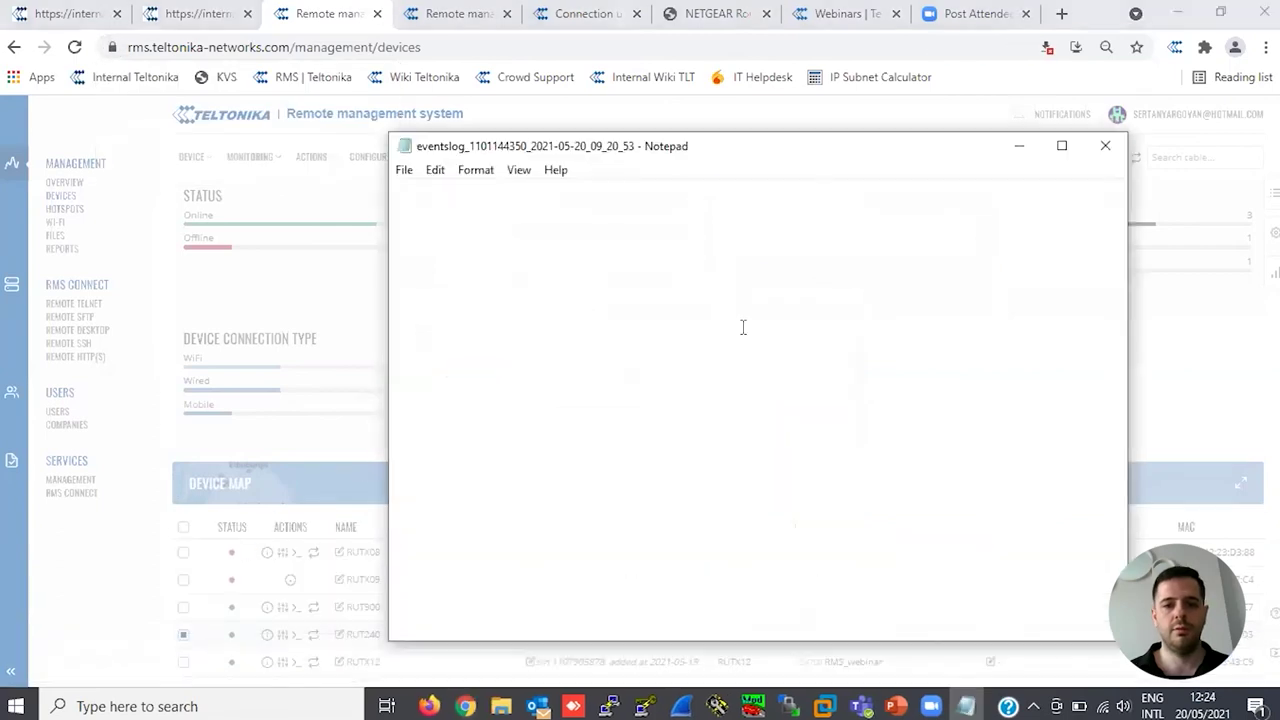
pyautogui.scroll(-1, 716, 350)
pyautogui.scroll(1, 718, 355)
pyautogui.scroll(-8, 718, 352)
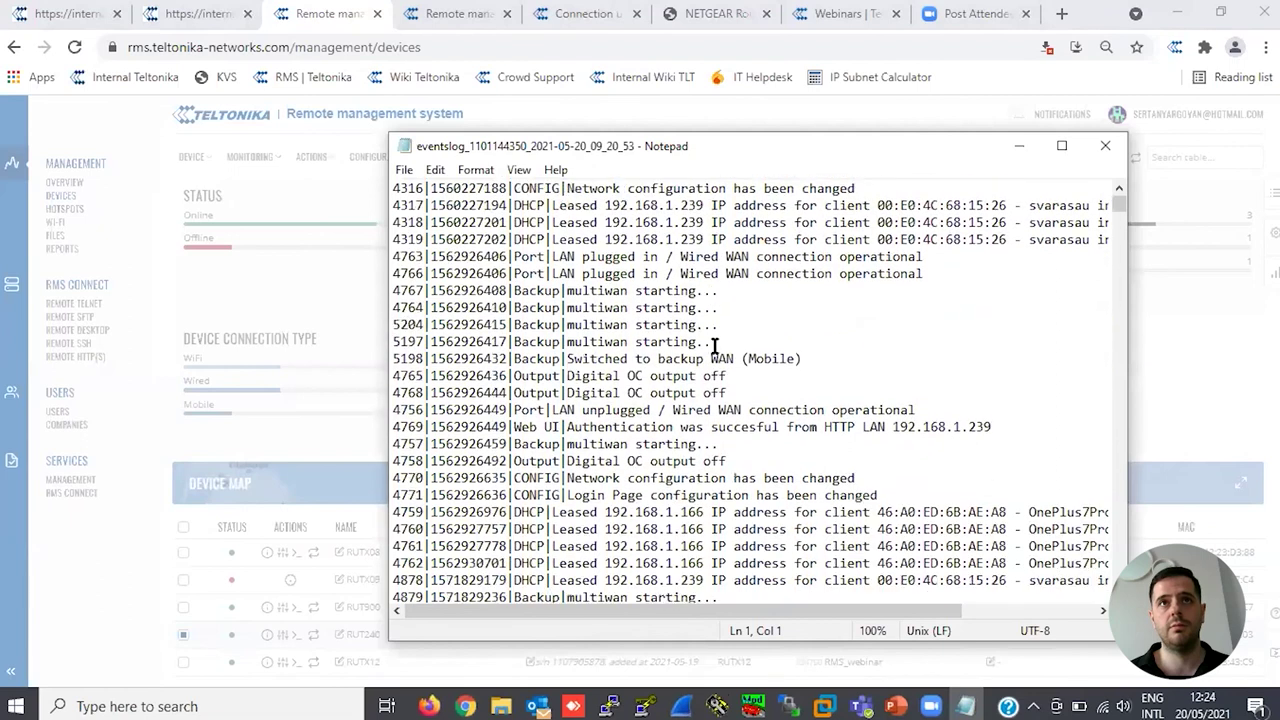
pyautogui.scroll(-13, 713, 344)
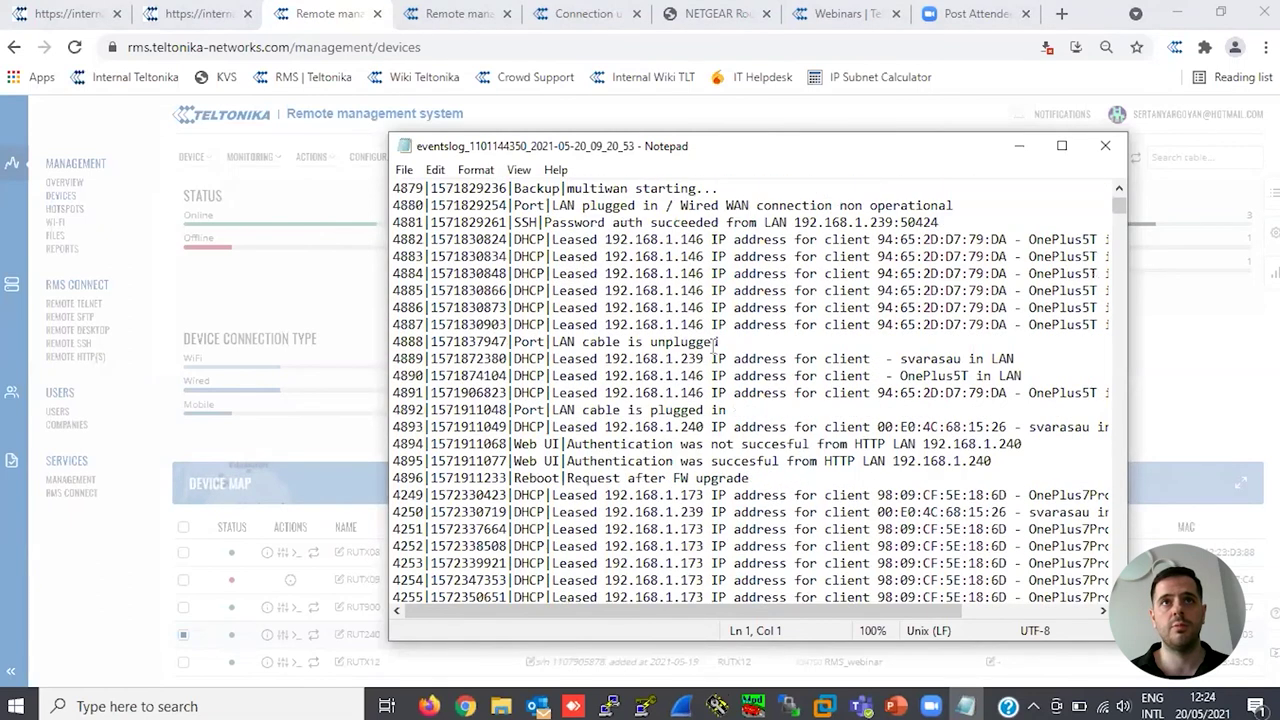
pyautogui.scroll(-4, 711, 343)
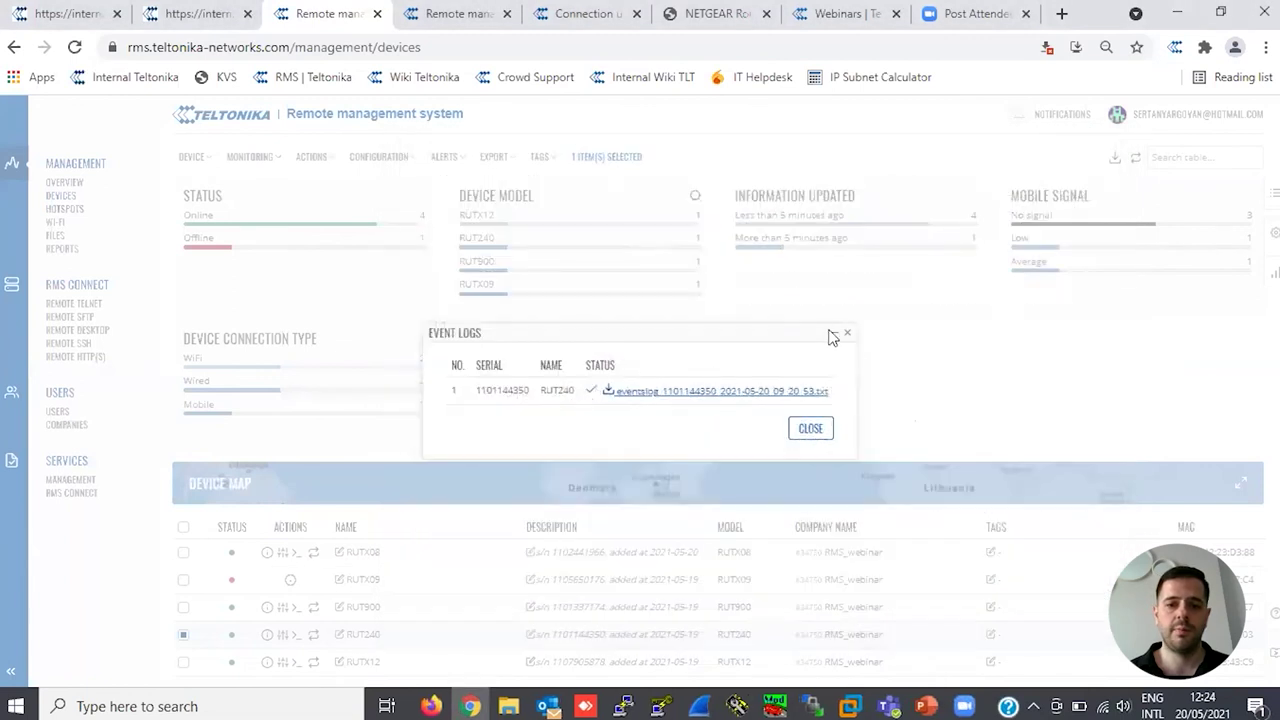
# Generate and download a troubleshoot .tar.gz archive for RUT240, then glance at the Tags menu.
pyautogui.click(847, 333)
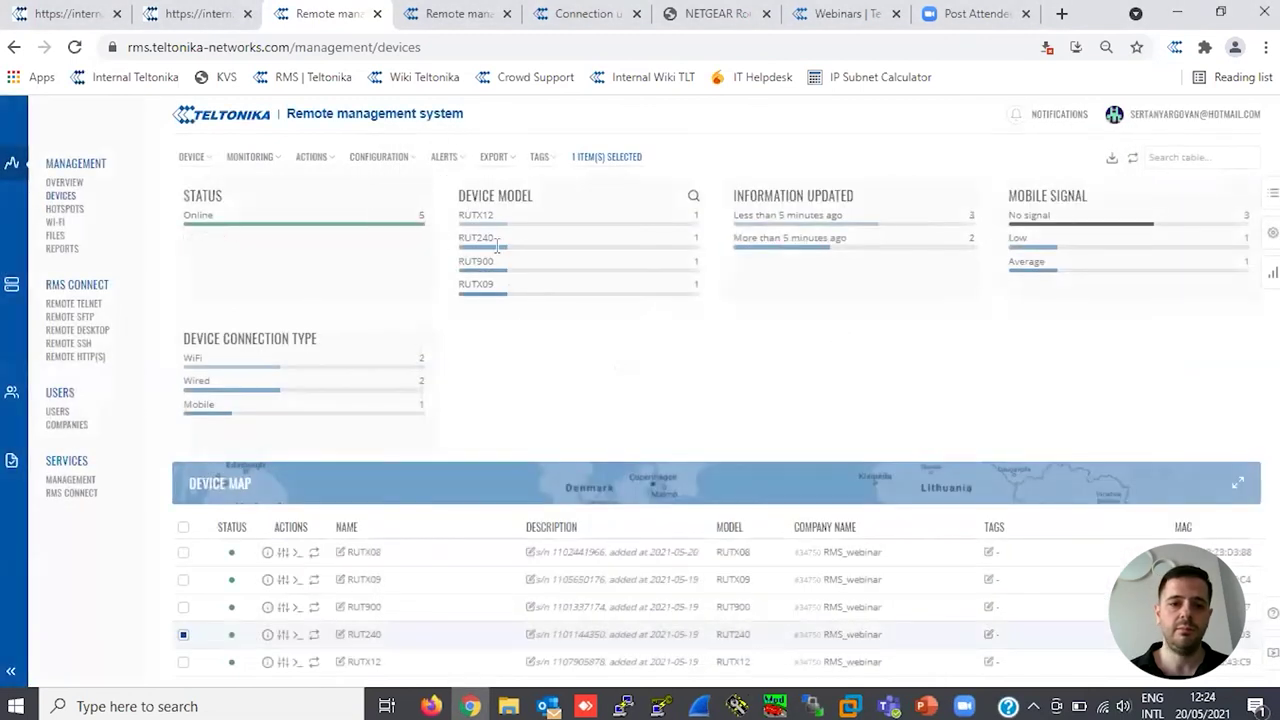
pyautogui.click(492, 157)
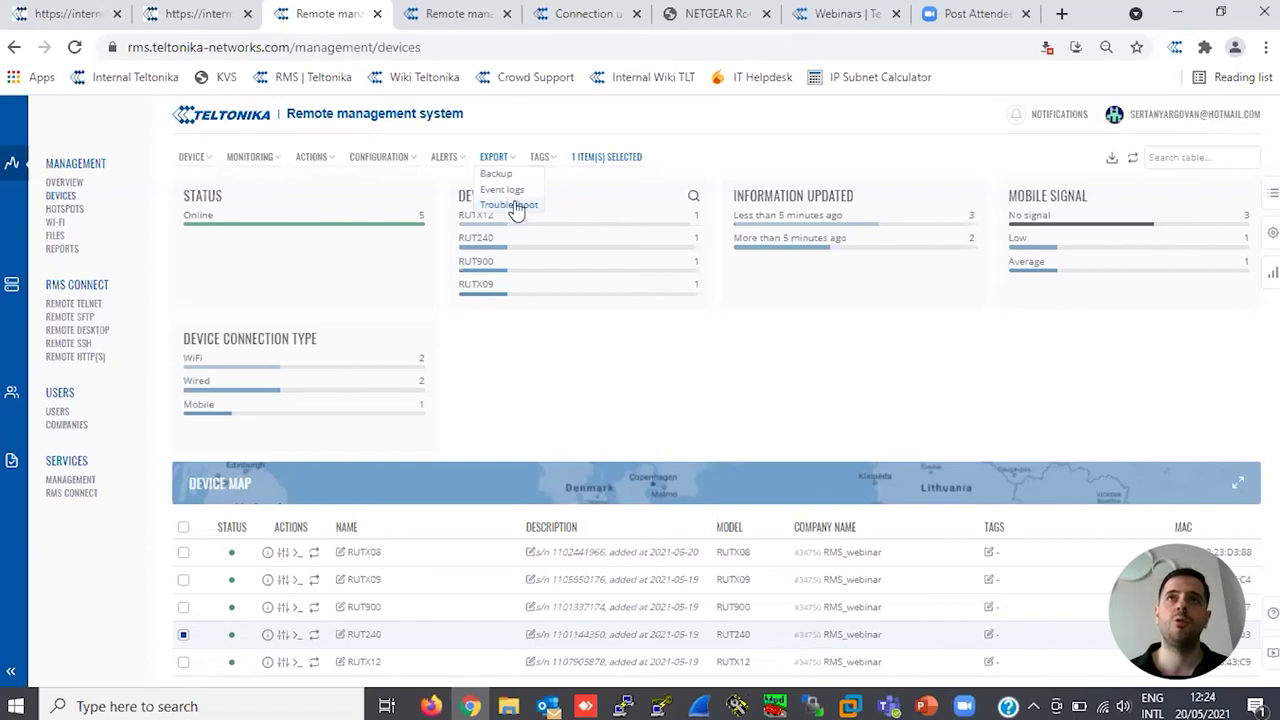
pyautogui.click(515, 207)
pyautogui.click(667, 434)
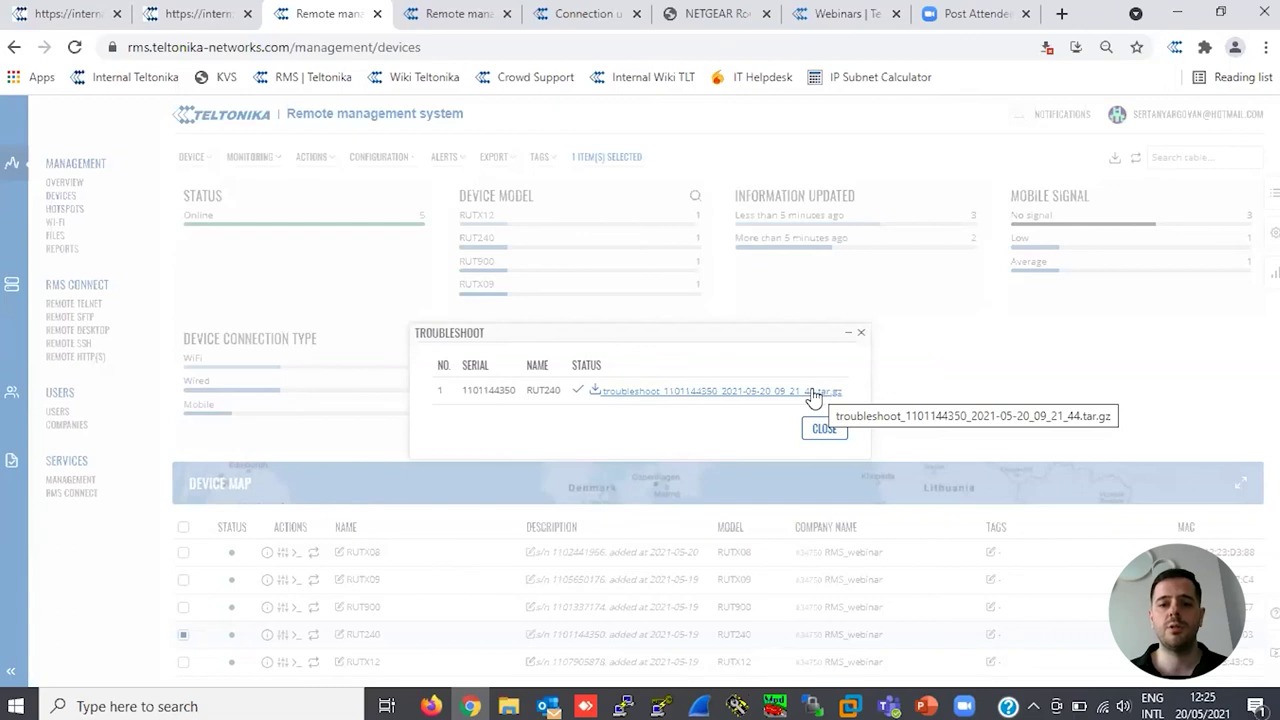
pyautogui.click(812, 391)
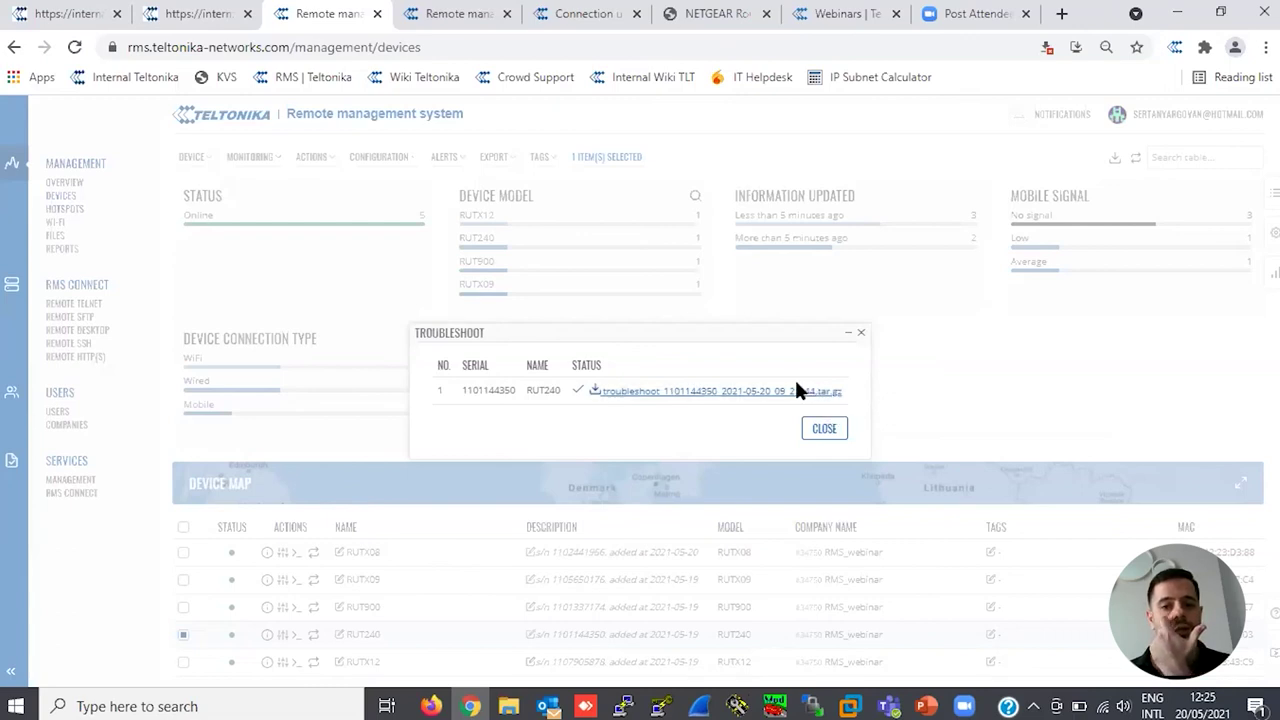
pyautogui.click(860, 334)
pyautogui.click(541, 158)
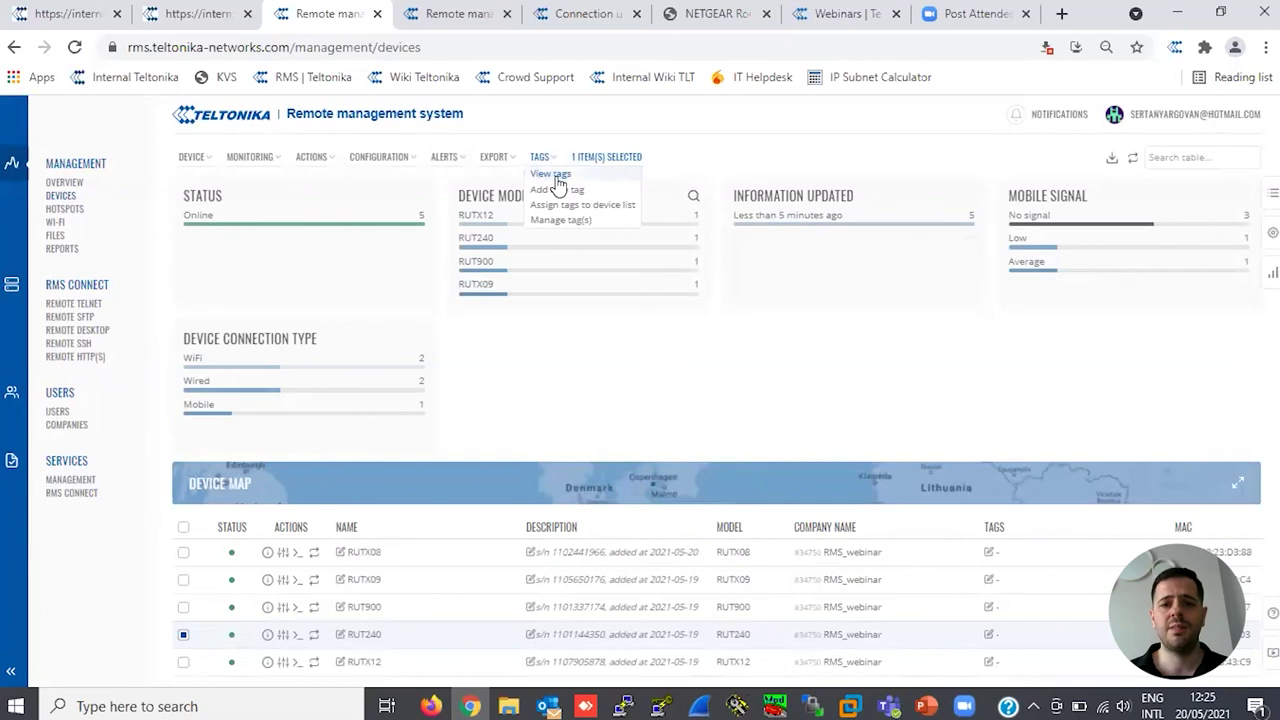
pyautogui.click(633, 288)
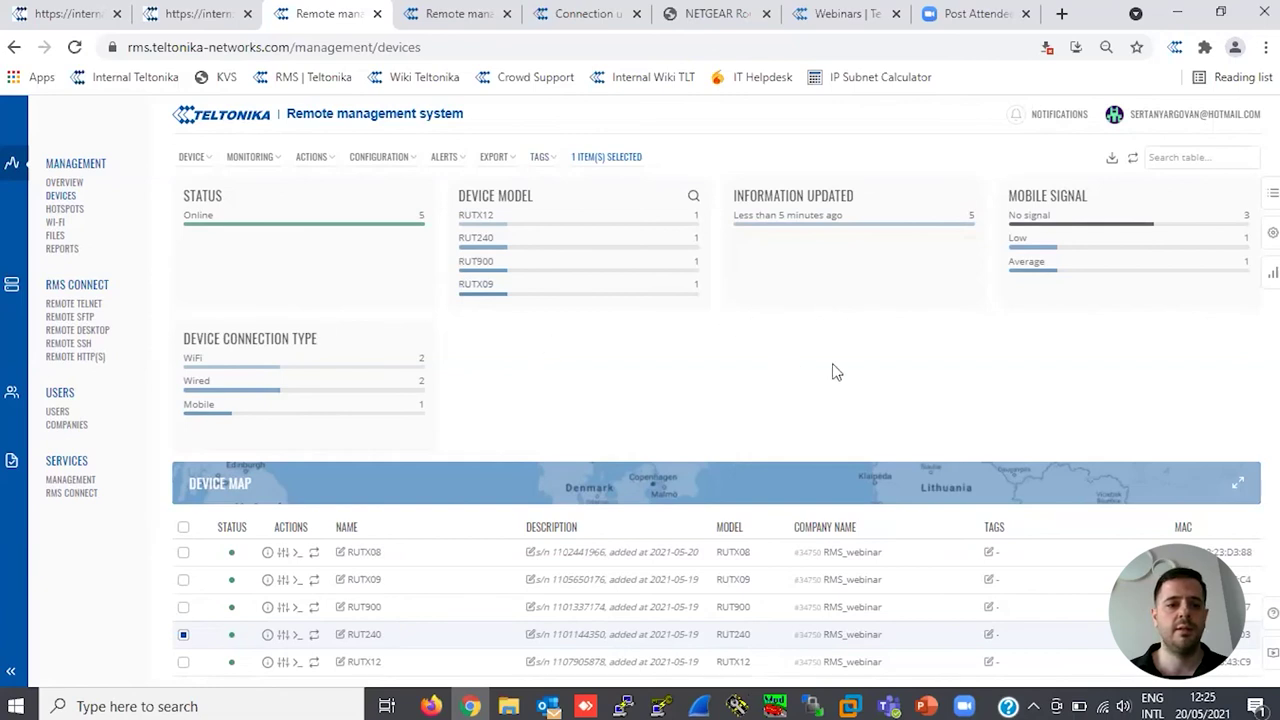
# Go to the Users page's Invitations view and start inviting a new user.
pyautogui.click(60, 414)
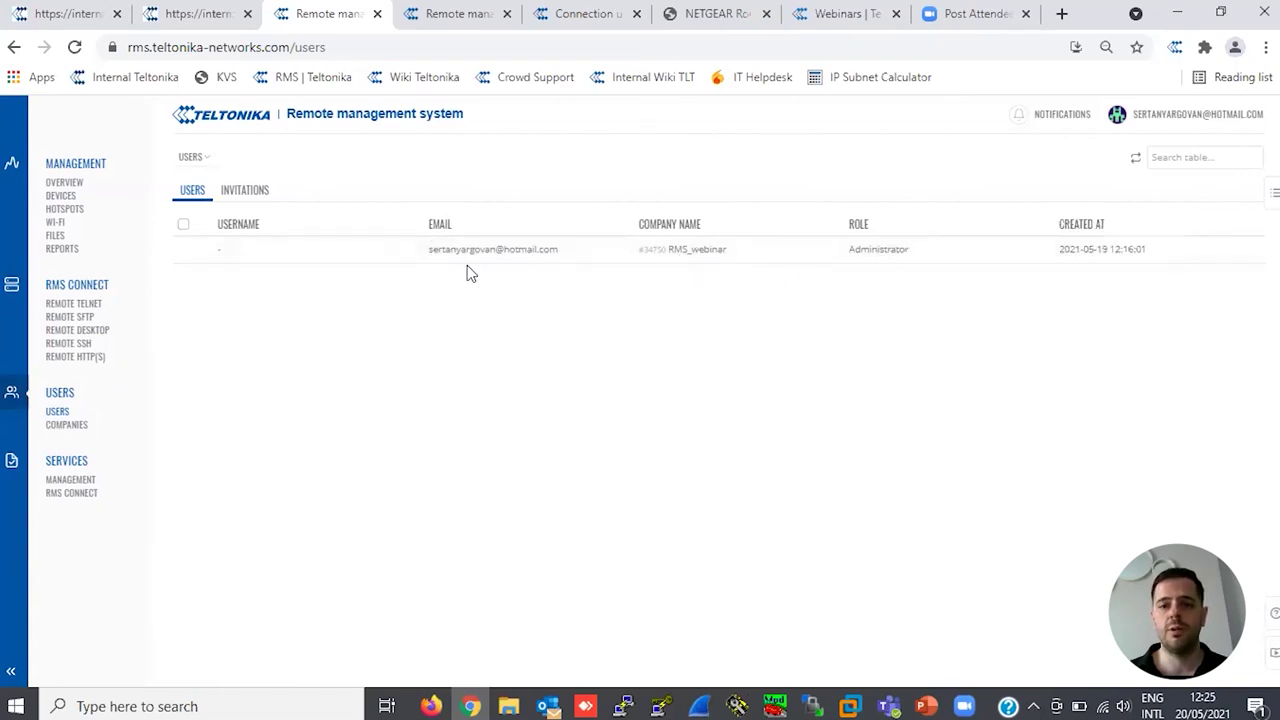
pyautogui.click(257, 199)
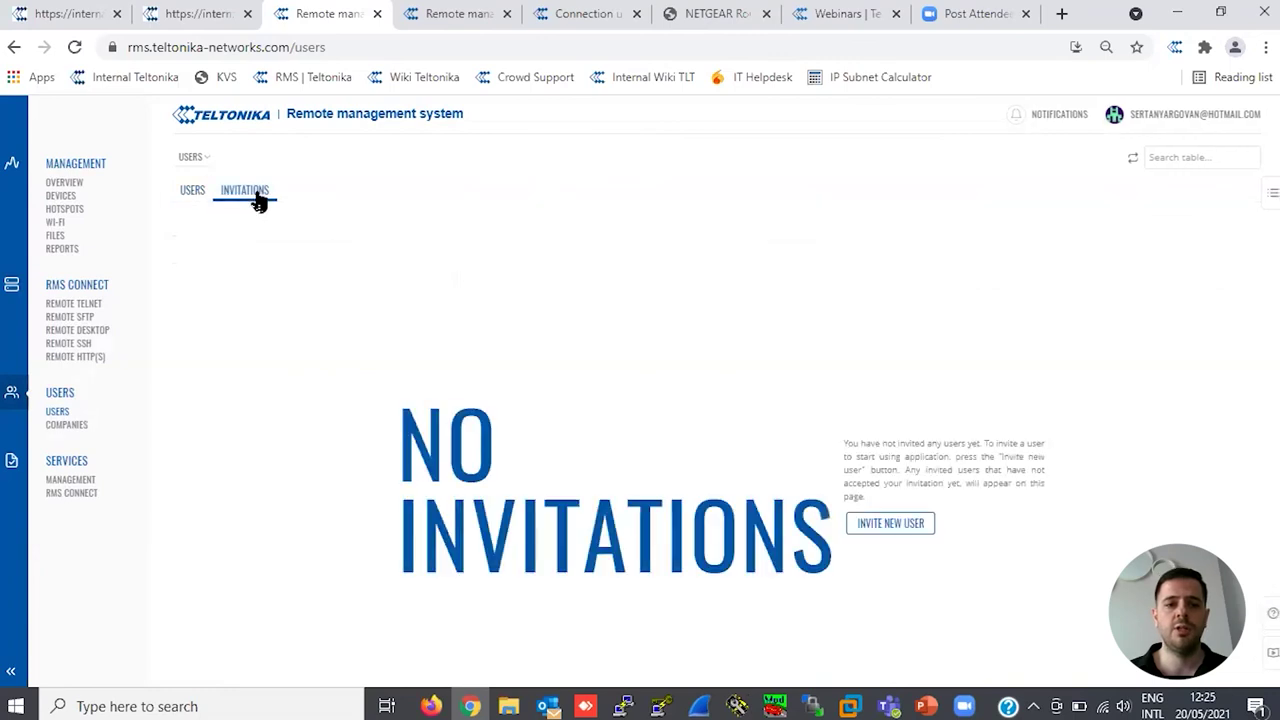
pyautogui.click(898, 530)
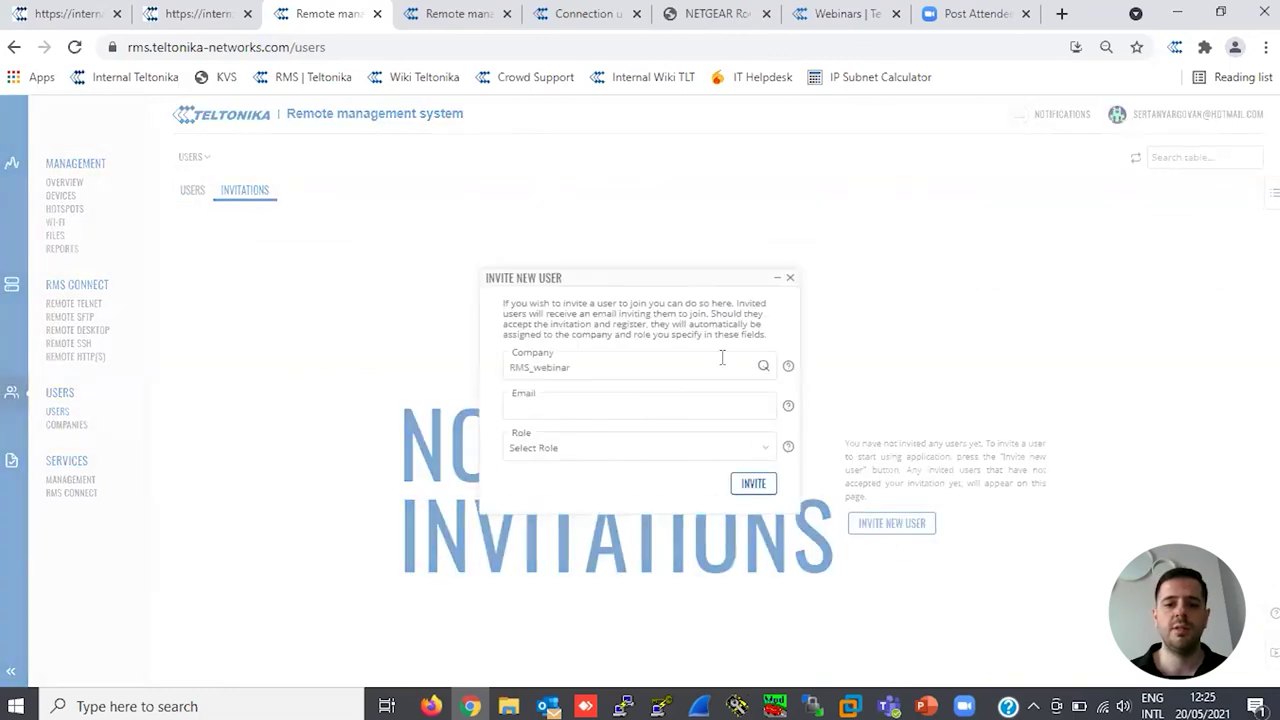
# Try the invite form's RMS_webinar company, e-mail and role fields, then cancel unsent.
pyautogui.click(658, 366)
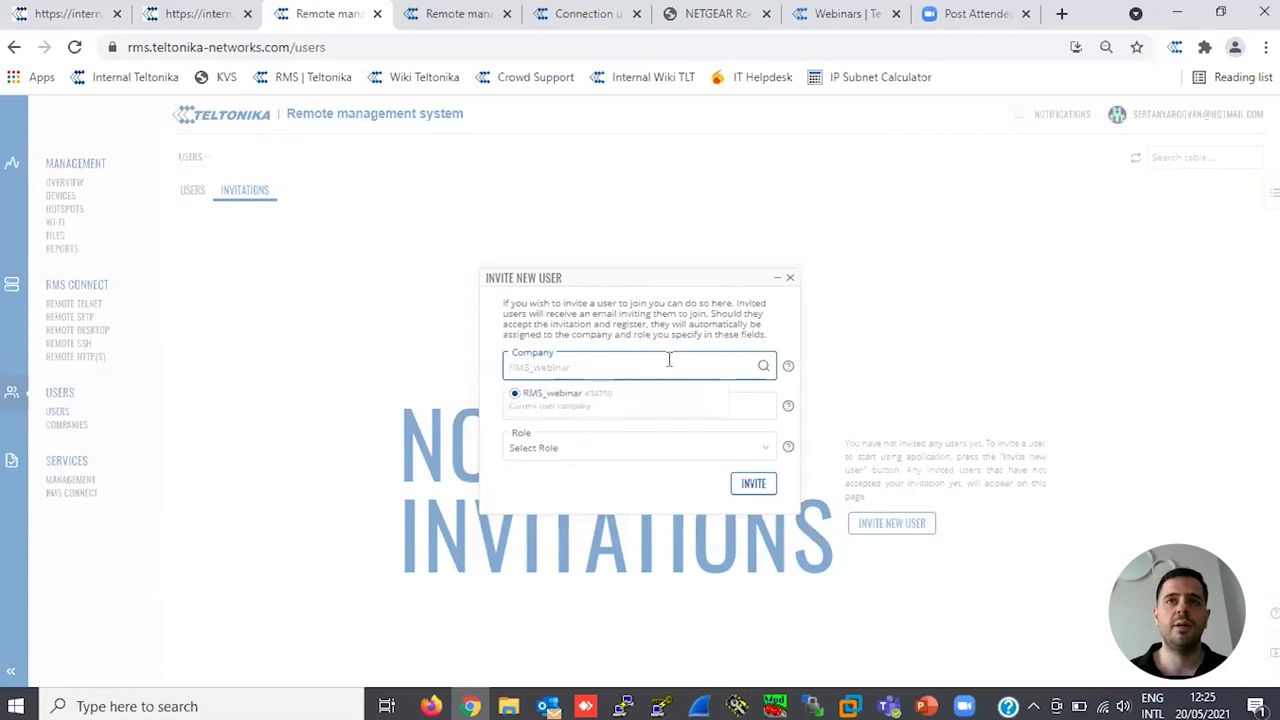
pyautogui.click(632, 442)
pyautogui.click(634, 404)
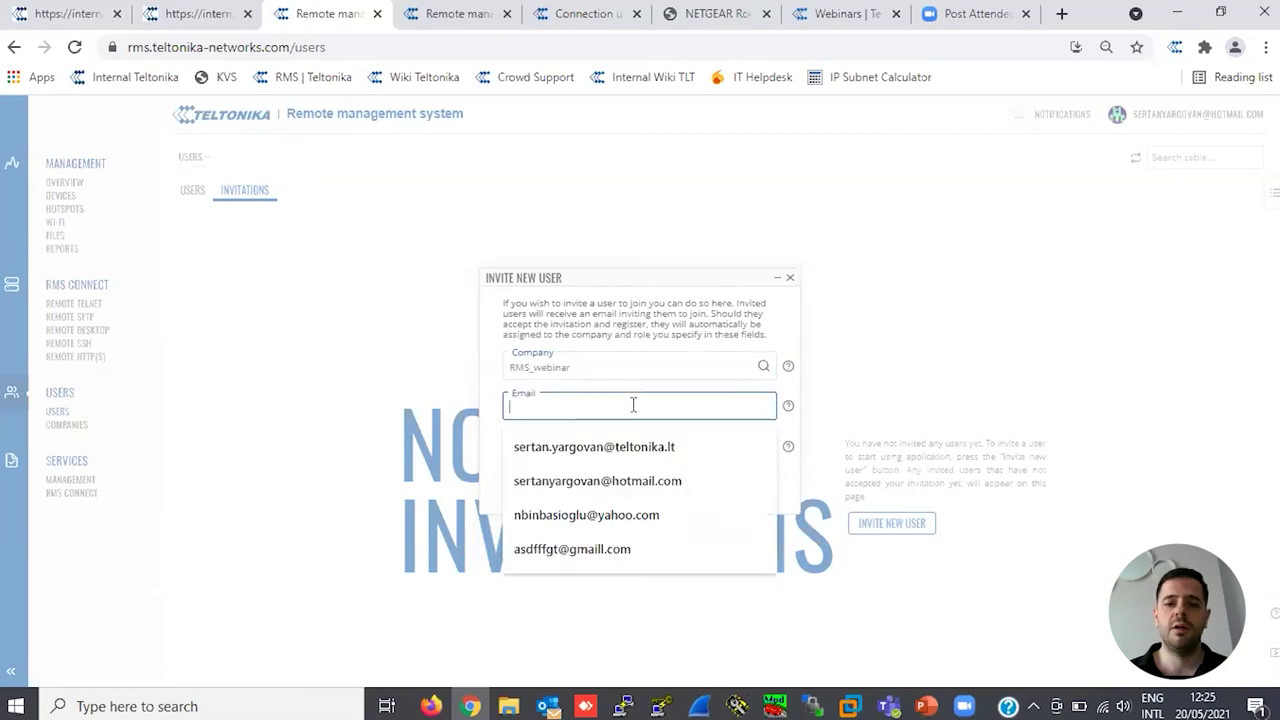
pyautogui.click(512, 398)
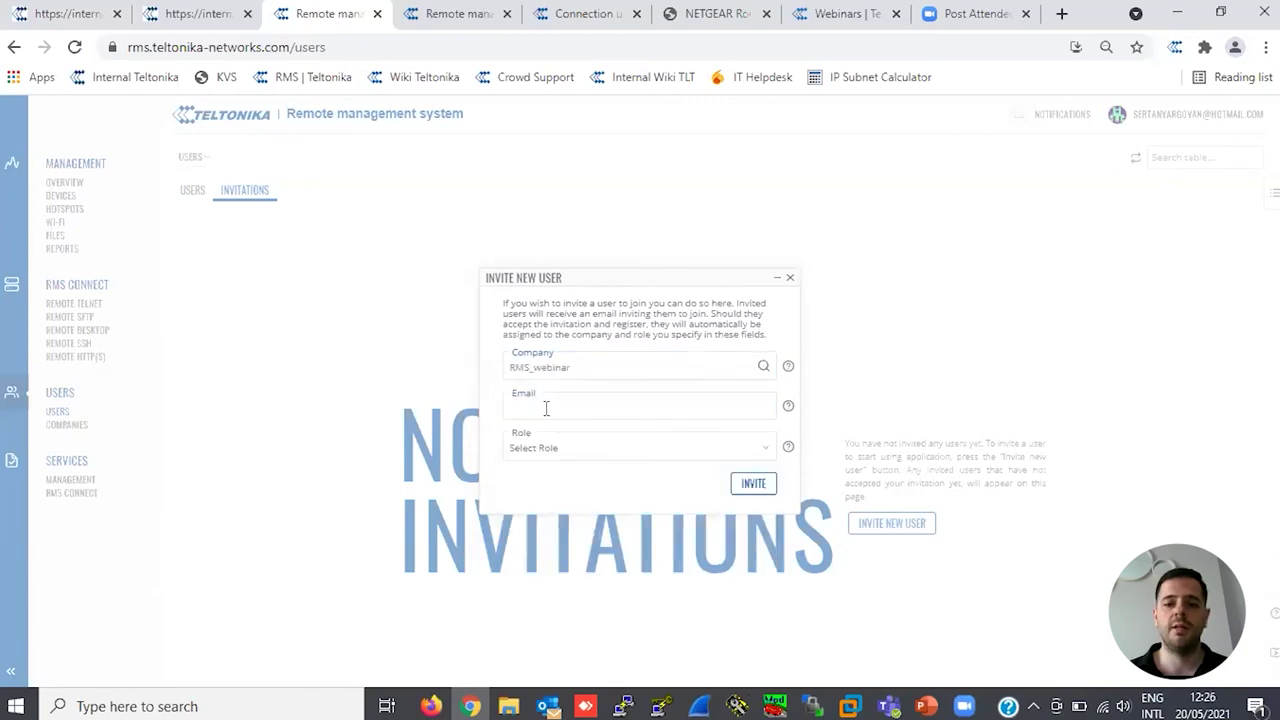
pyautogui.click(600, 446)
pyautogui.moveTo(582, 485)
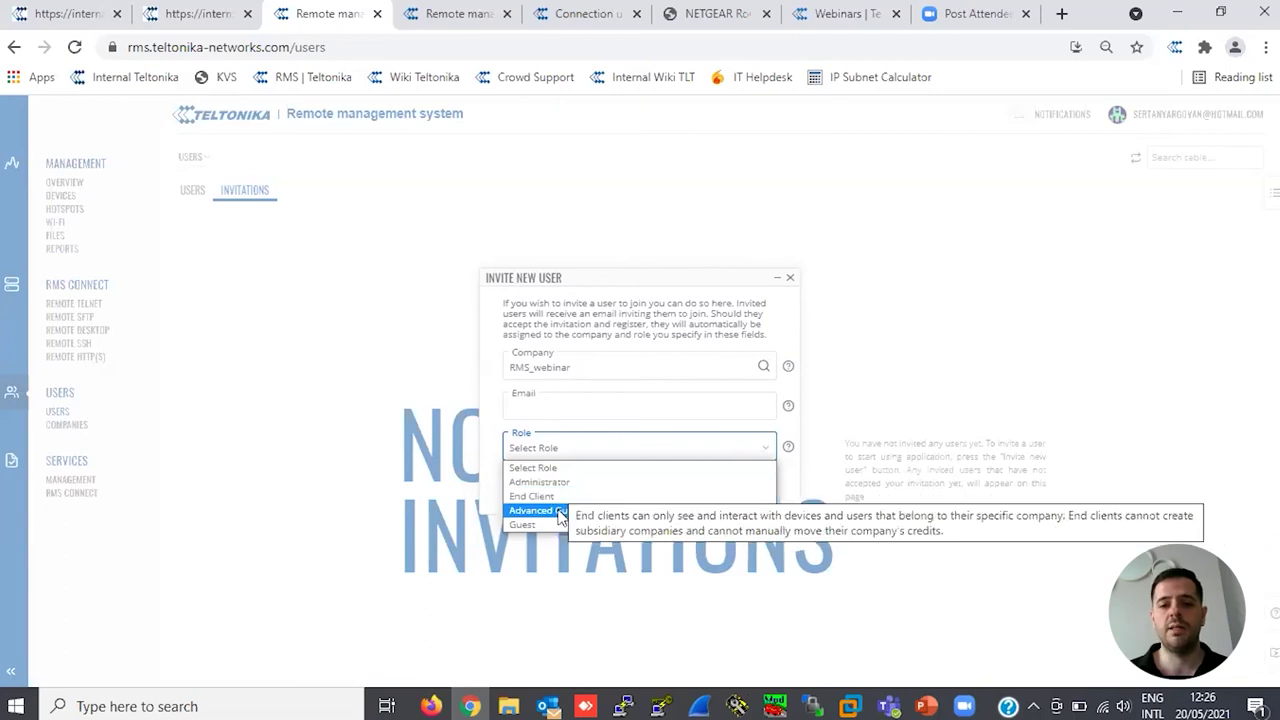
pyautogui.click(372, 372)
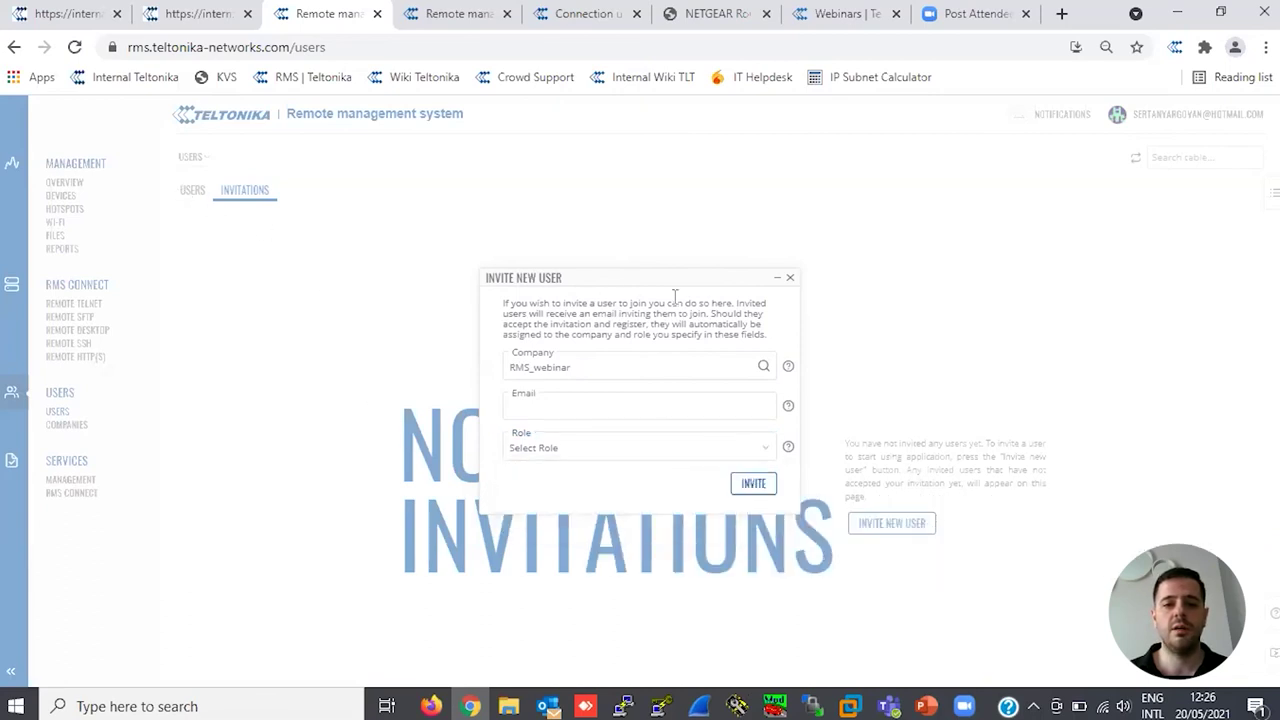
pyautogui.click(790, 278)
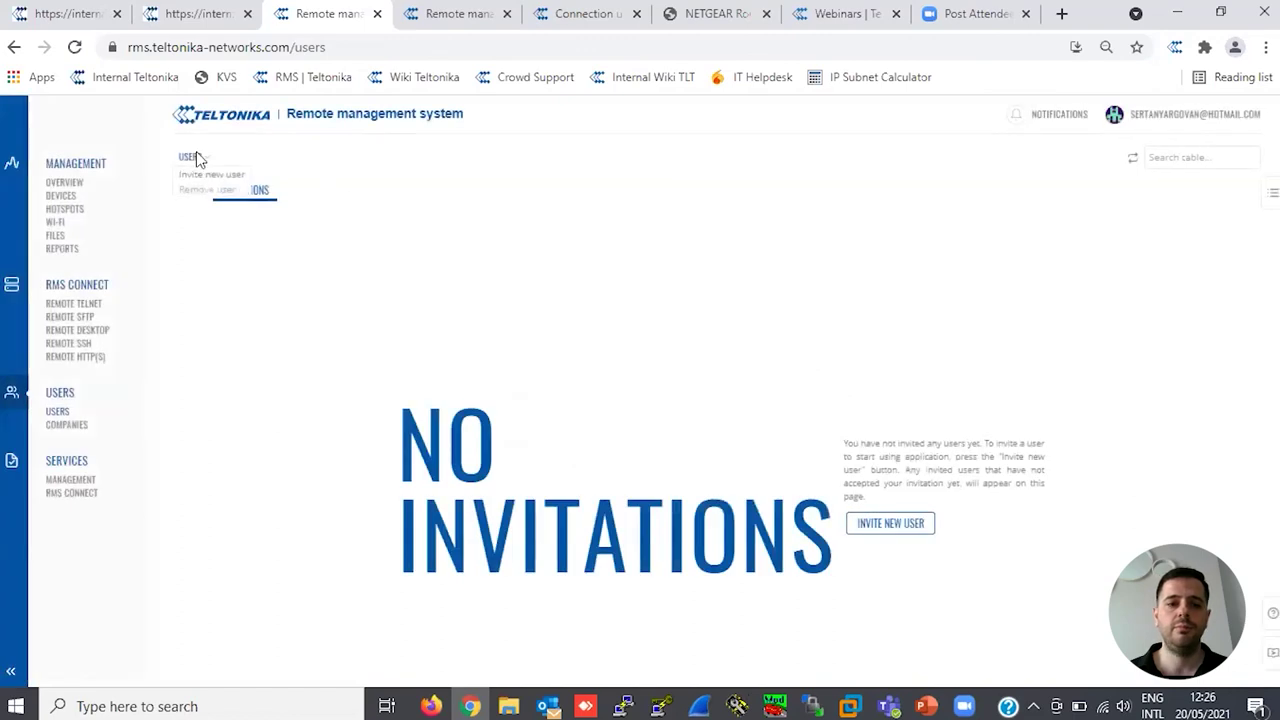
pyautogui.moveTo(206, 158)
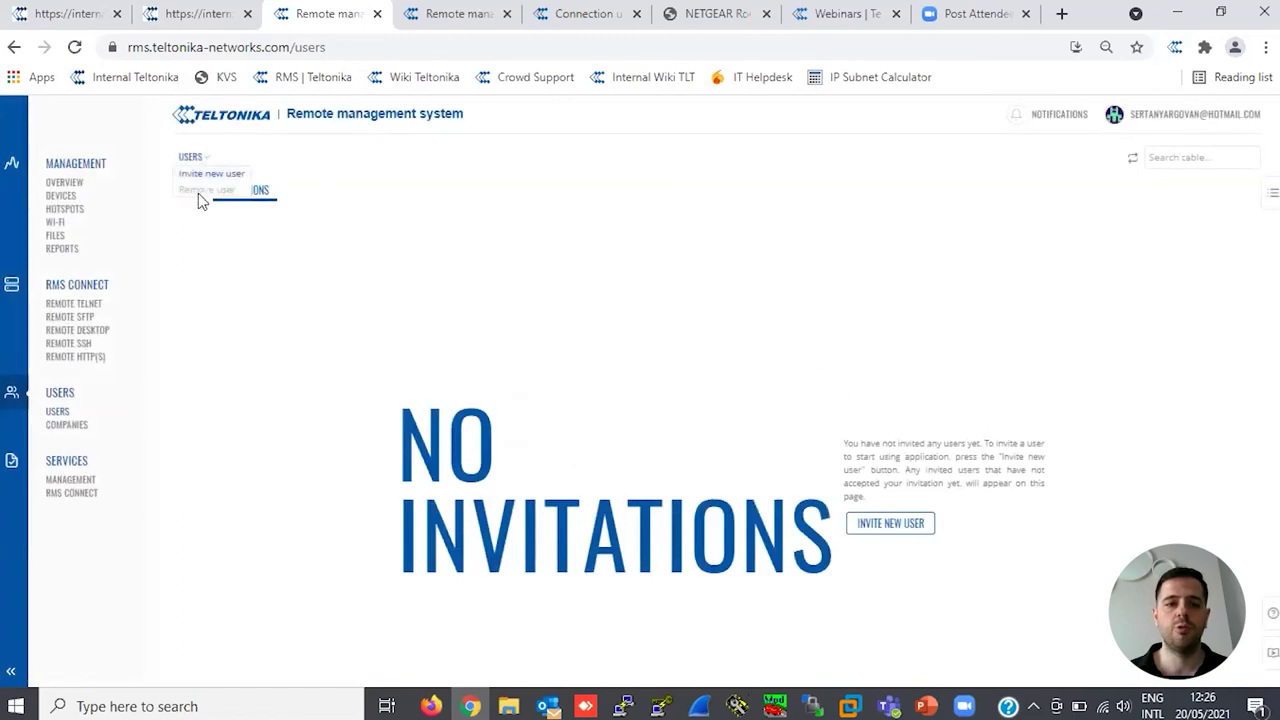
# Open the Companies list to view RMS_webinar with 5 devices, 0 credits and 5094.63 MB data.
pyautogui.click(65, 431)
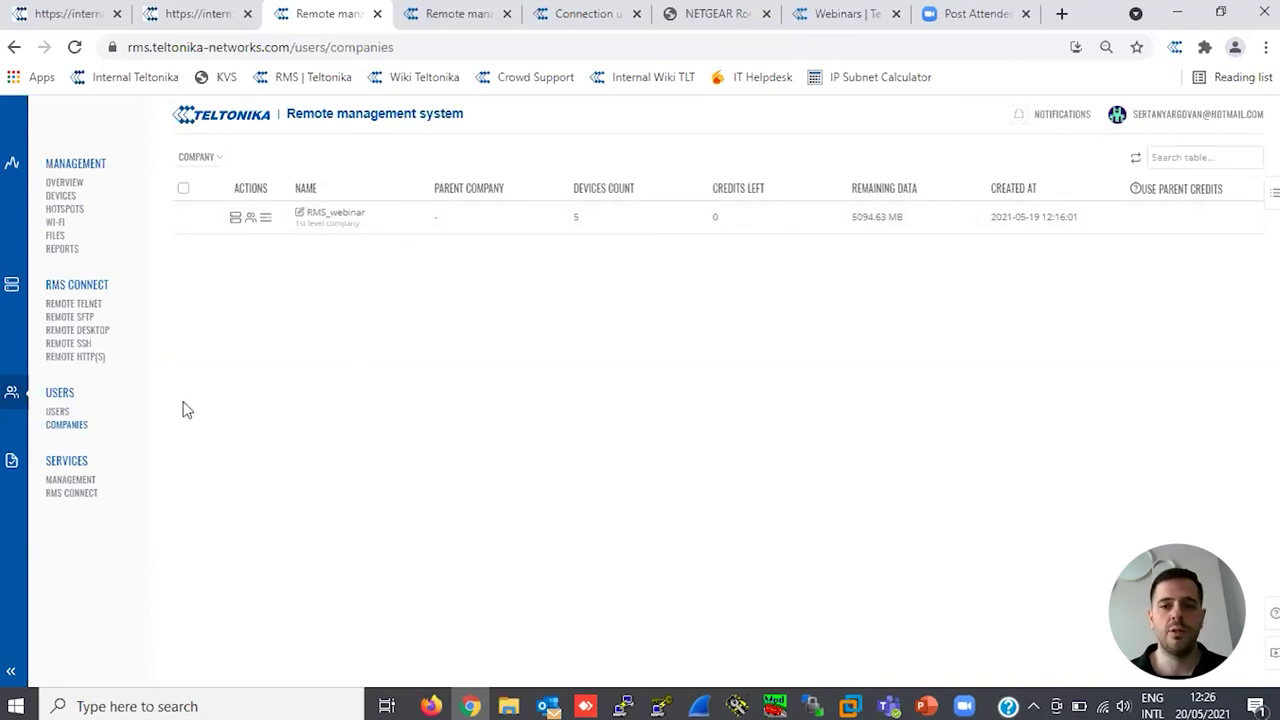
# Open the device service Management page and look at the Auto Extend options.
pyautogui.click(102, 481)
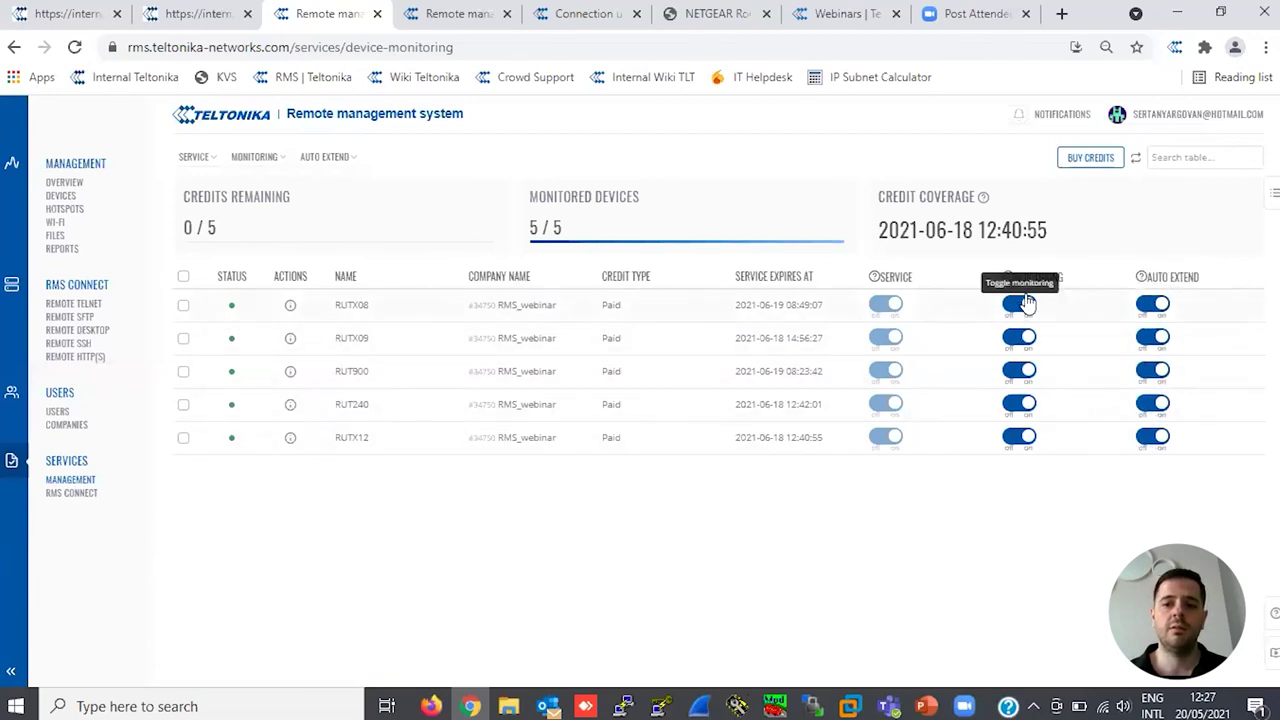
pyautogui.moveTo(1008, 283)
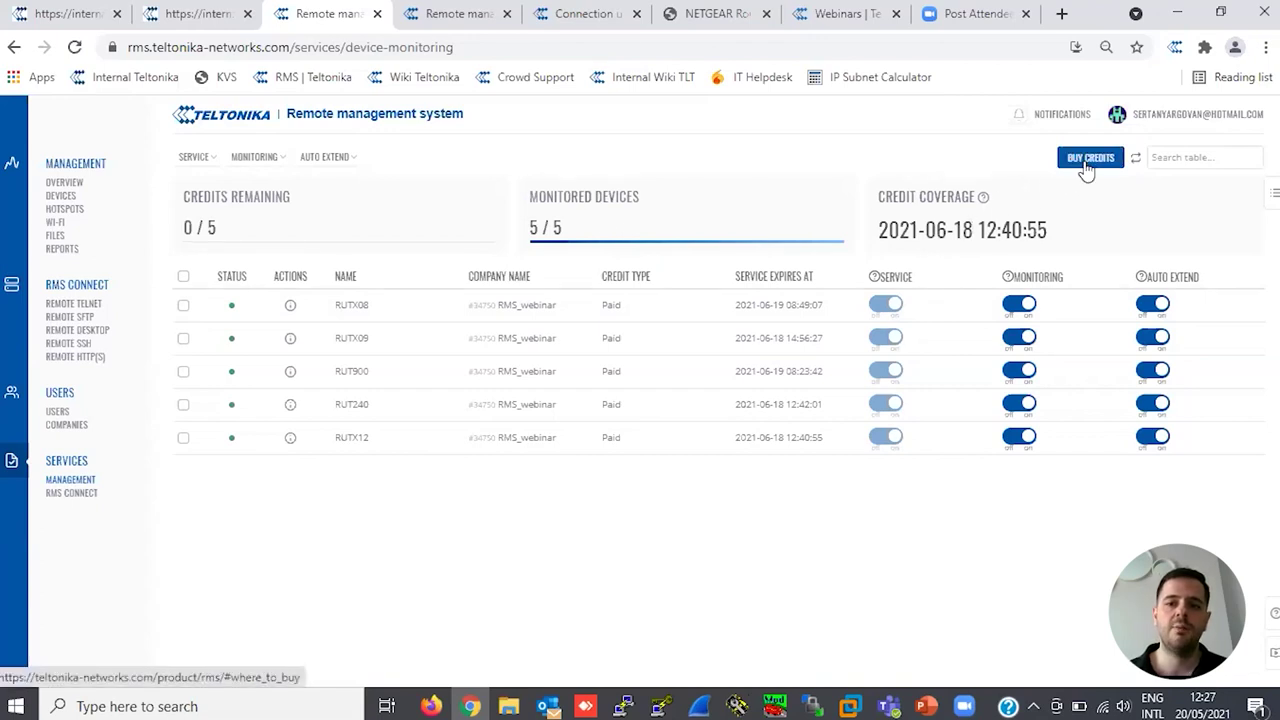
pyautogui.click(333, 157)
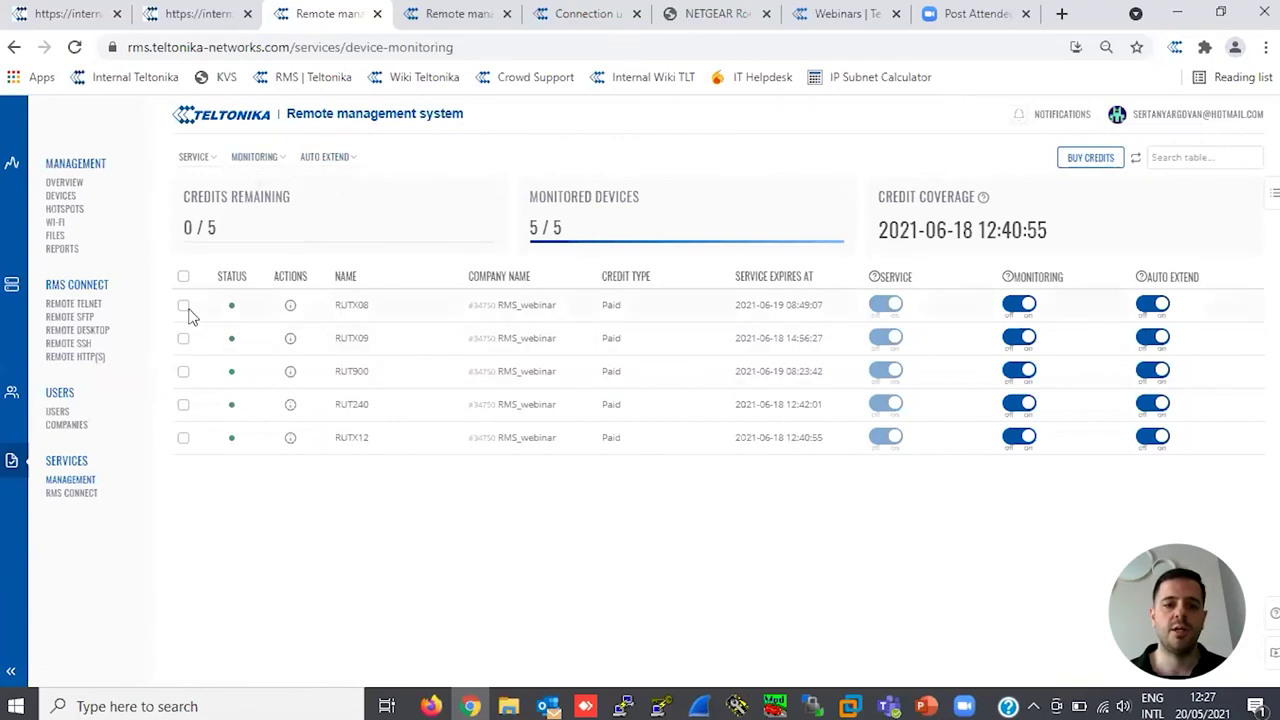
# Try turning off auto extend for RUTX08, then dismiss the Unauthorized error.
pyautogui.click(183, 305)
pyautogui.click(338, 156)
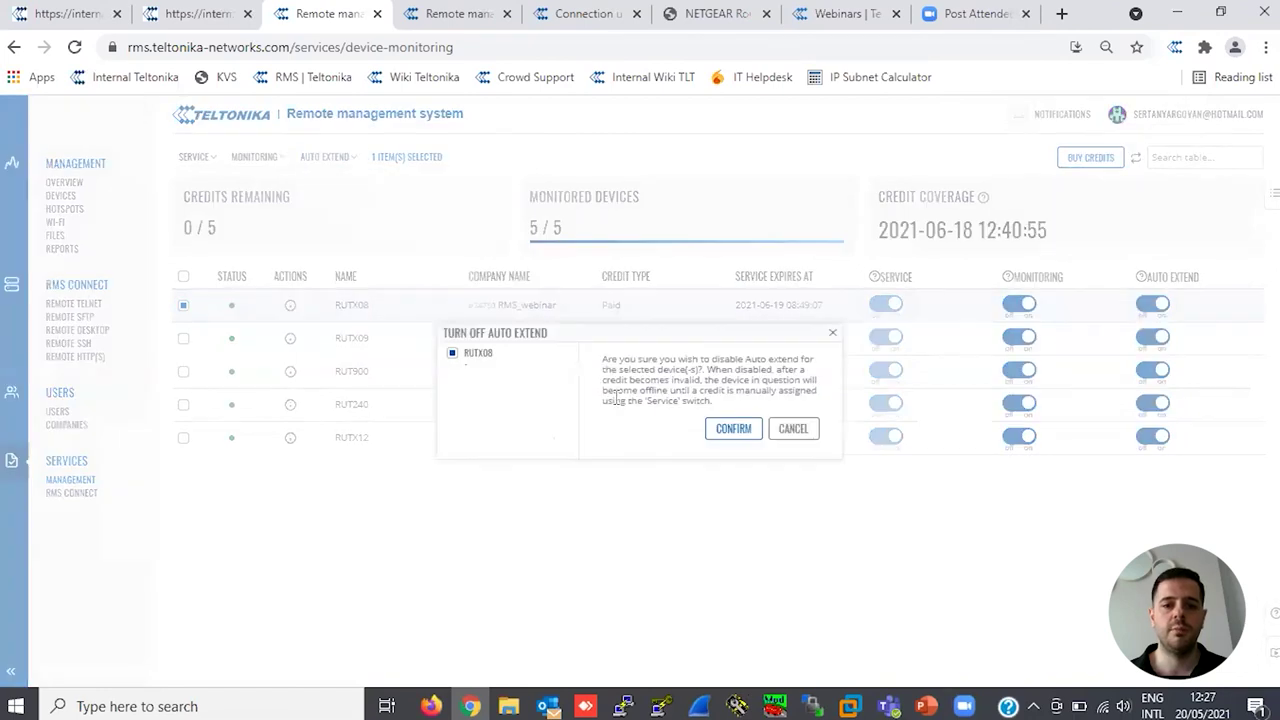
pyautogui.click(738, 430)
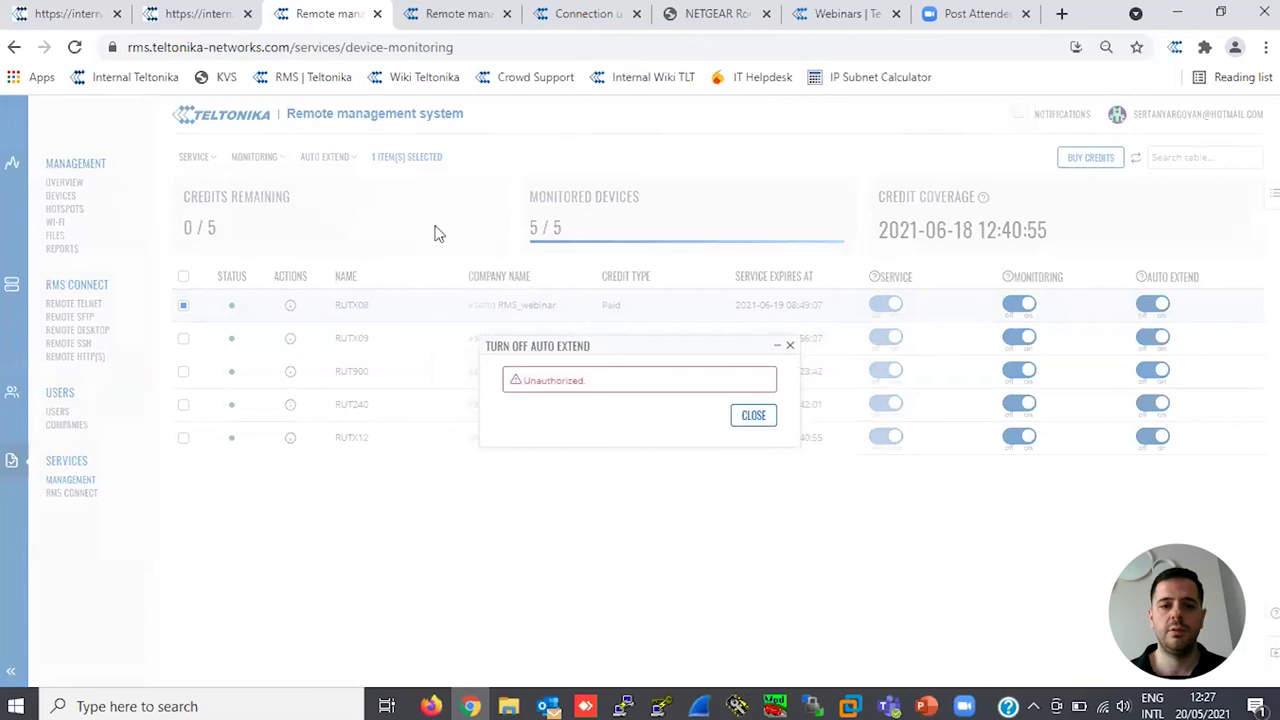
pyautogui.click(792, 347)
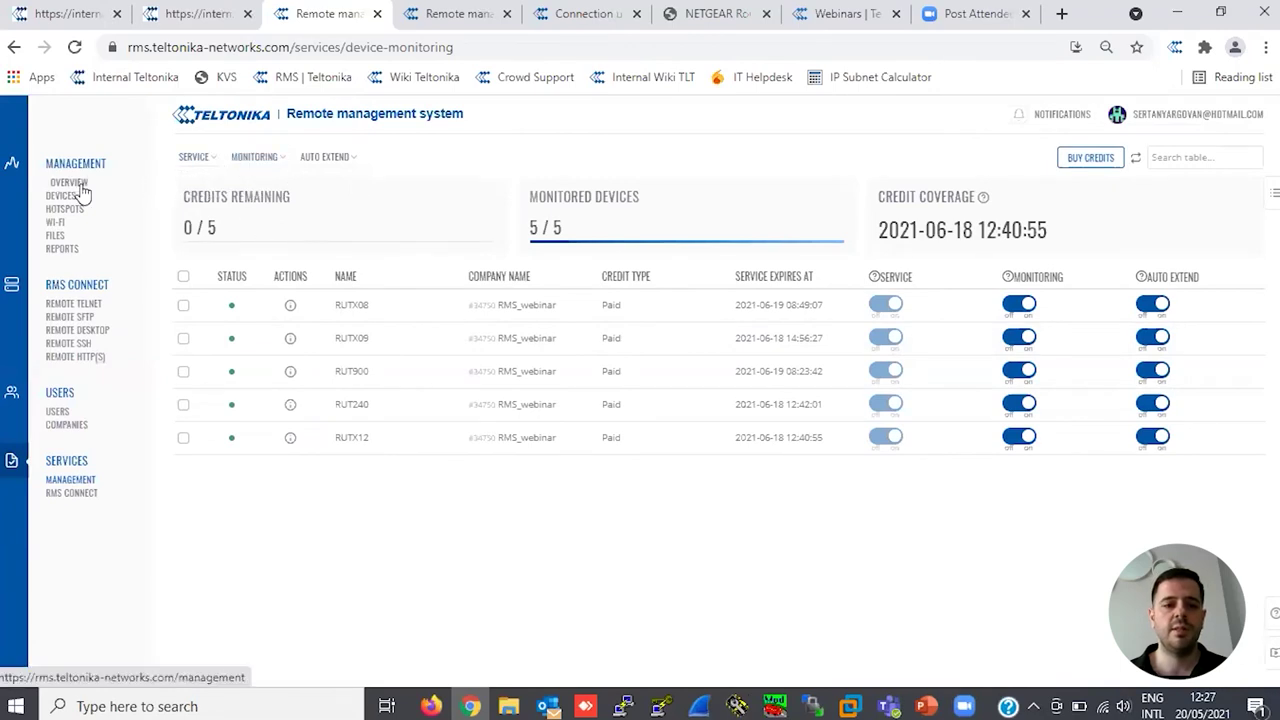
# Open the RMS Connect Add Data dialog, close it without adding credits, and return to Management Overview.
pyautogui.click(80, 497)
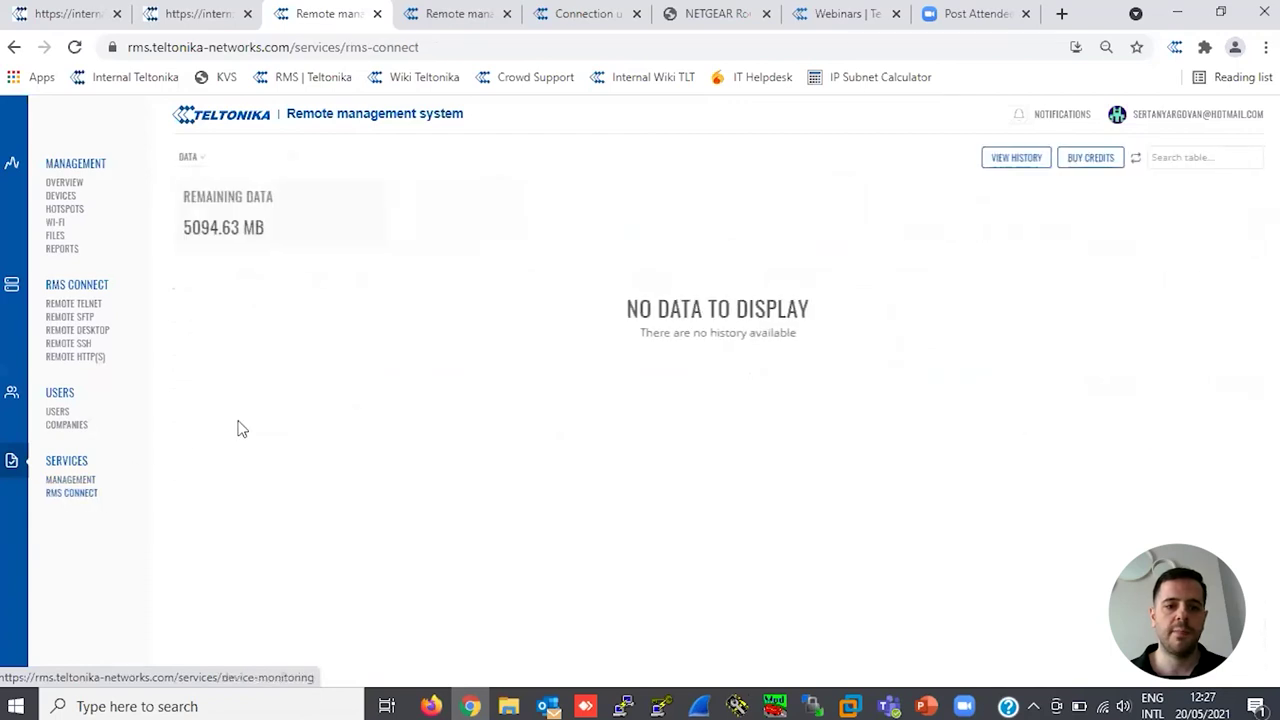
pyautogui.click(196, 162)
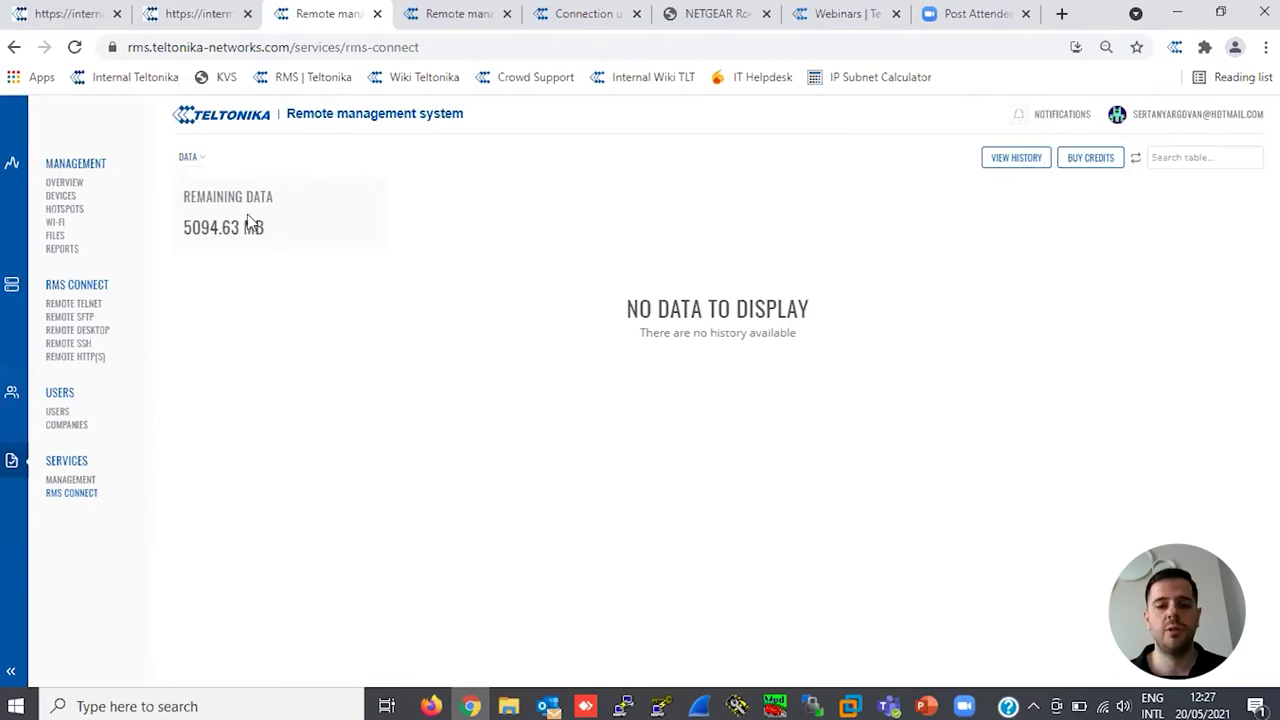
pyautogui.click(197, 173)
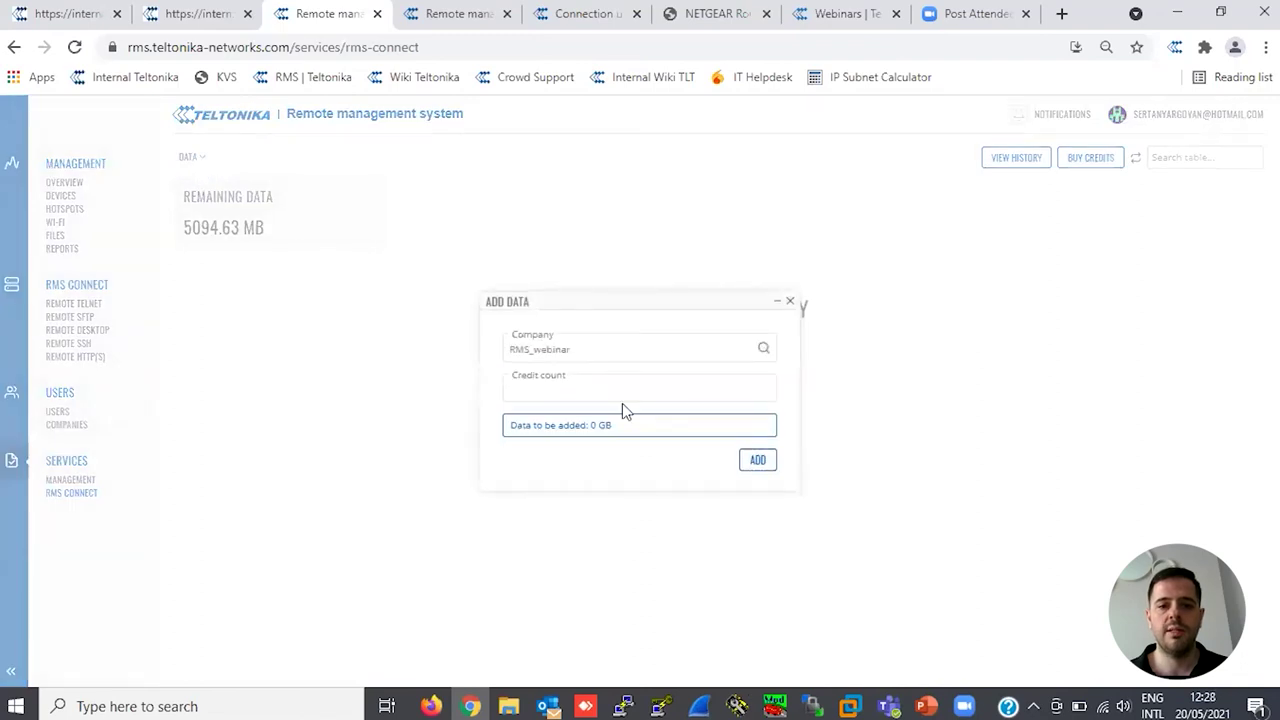
pyautogui.click(645, 386)
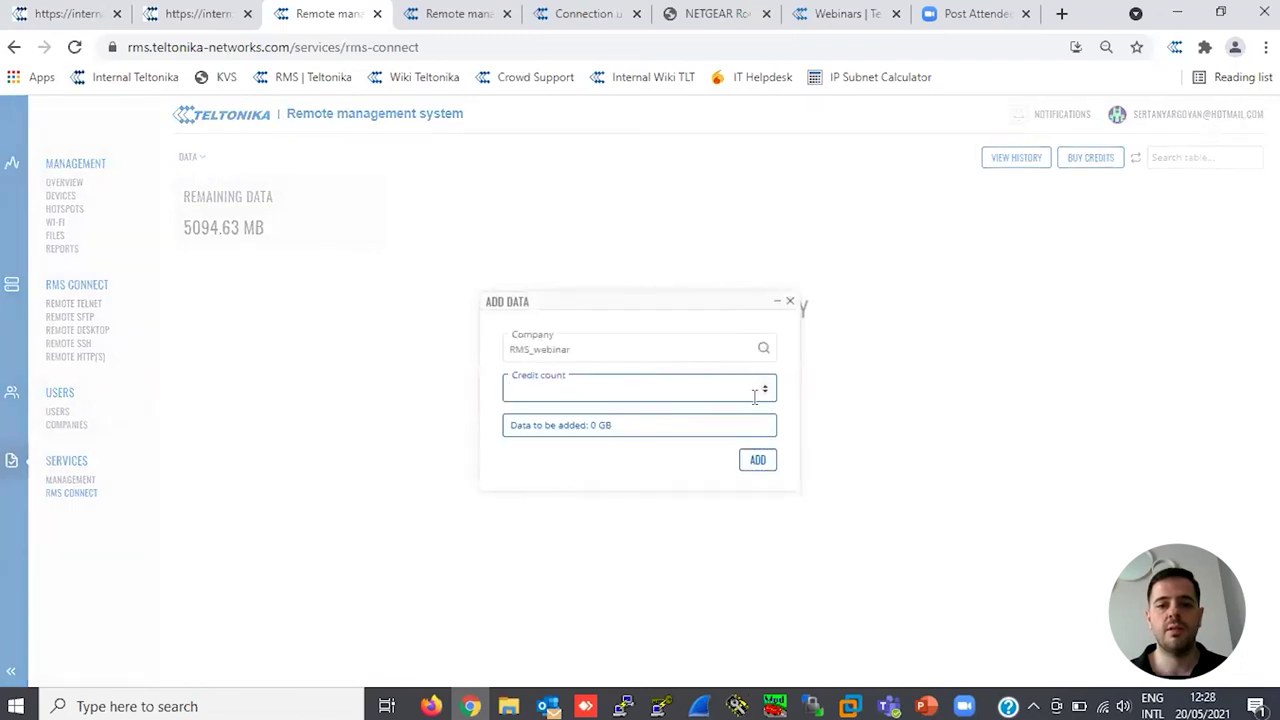
pyautogui.click(791, 302)
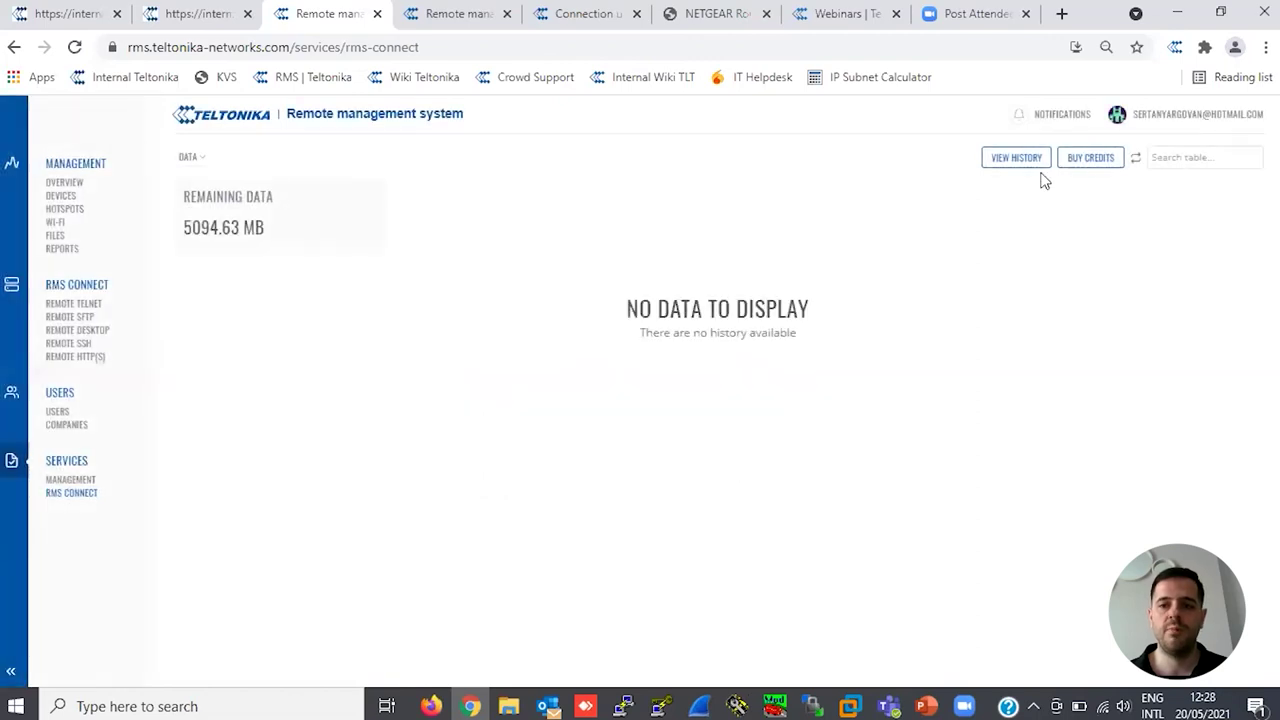
pyautogui.click(78, 183)
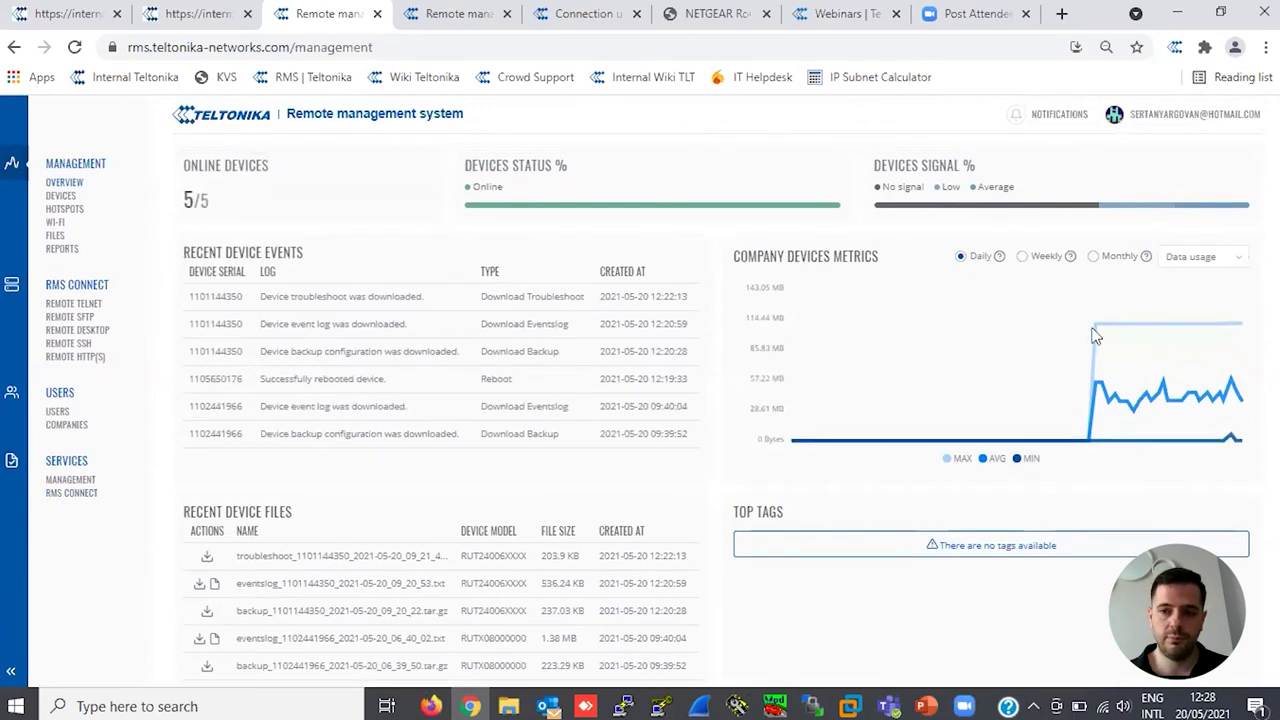
# Filter the Devices table to show only devices with a 4G mobile connection type.
pyautogui.click(60, 195)
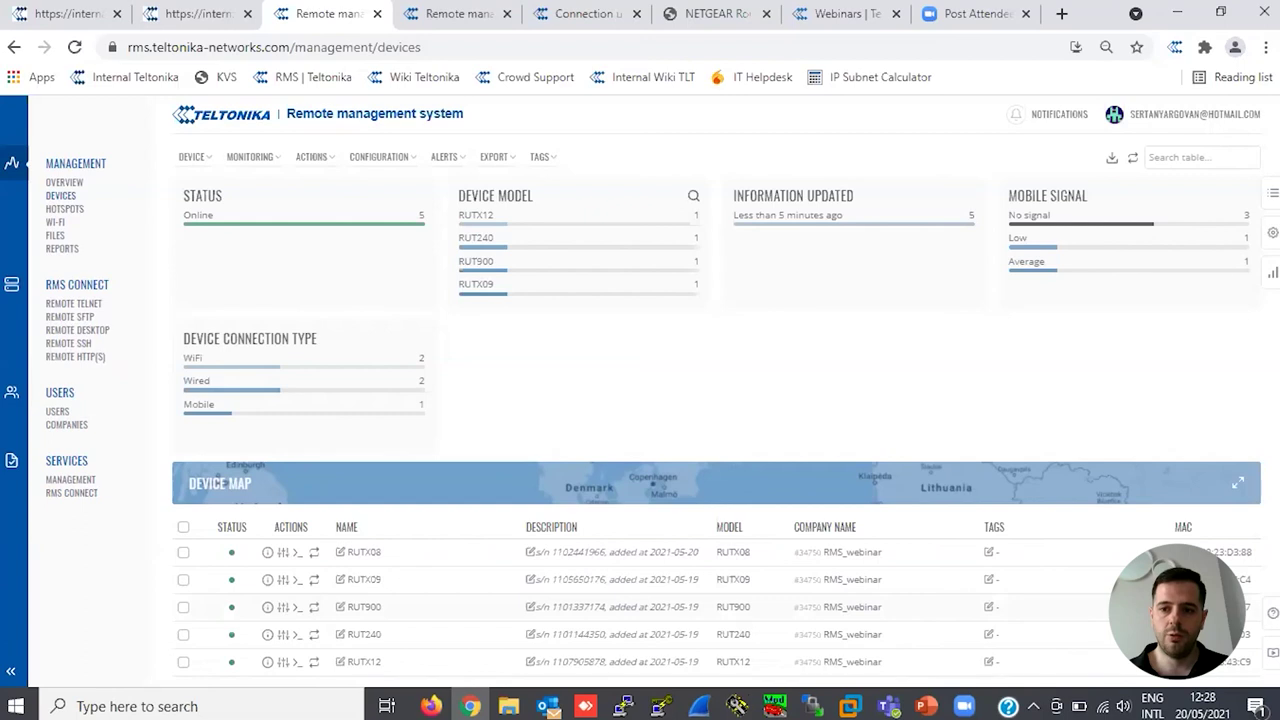
pyautogui.click(1273, 192)
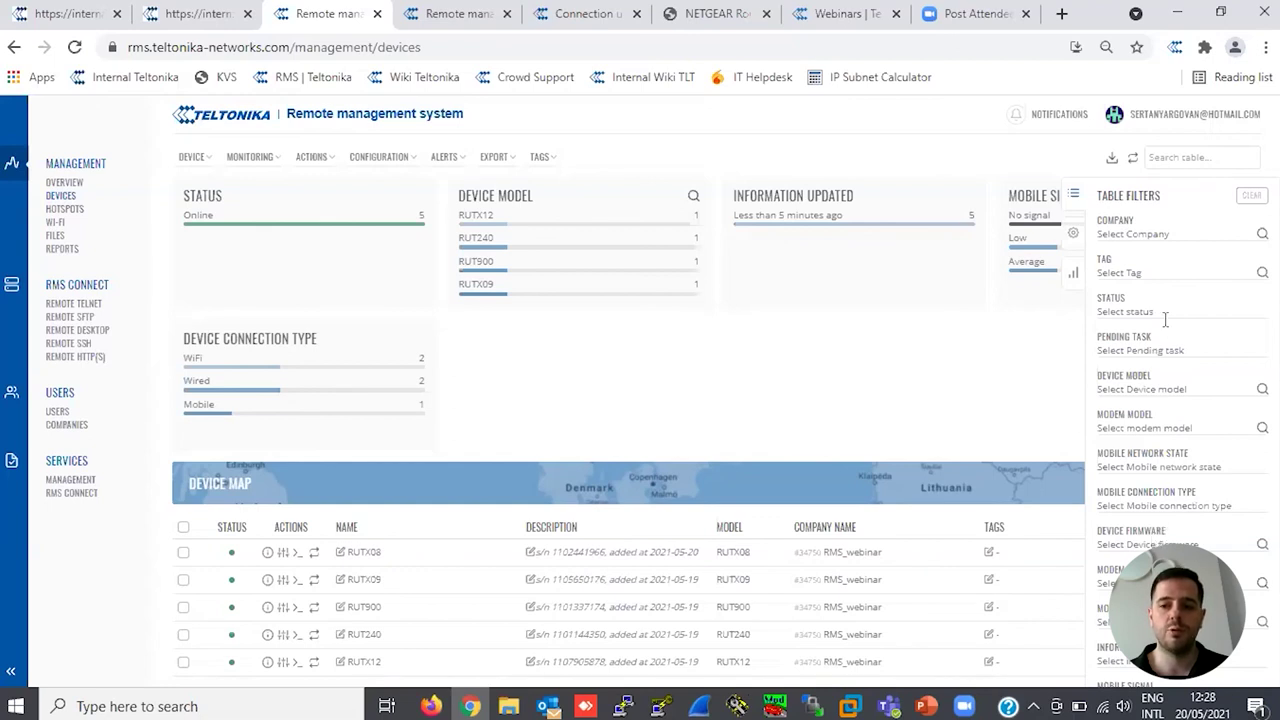
pyautogui.click(1167, 500)
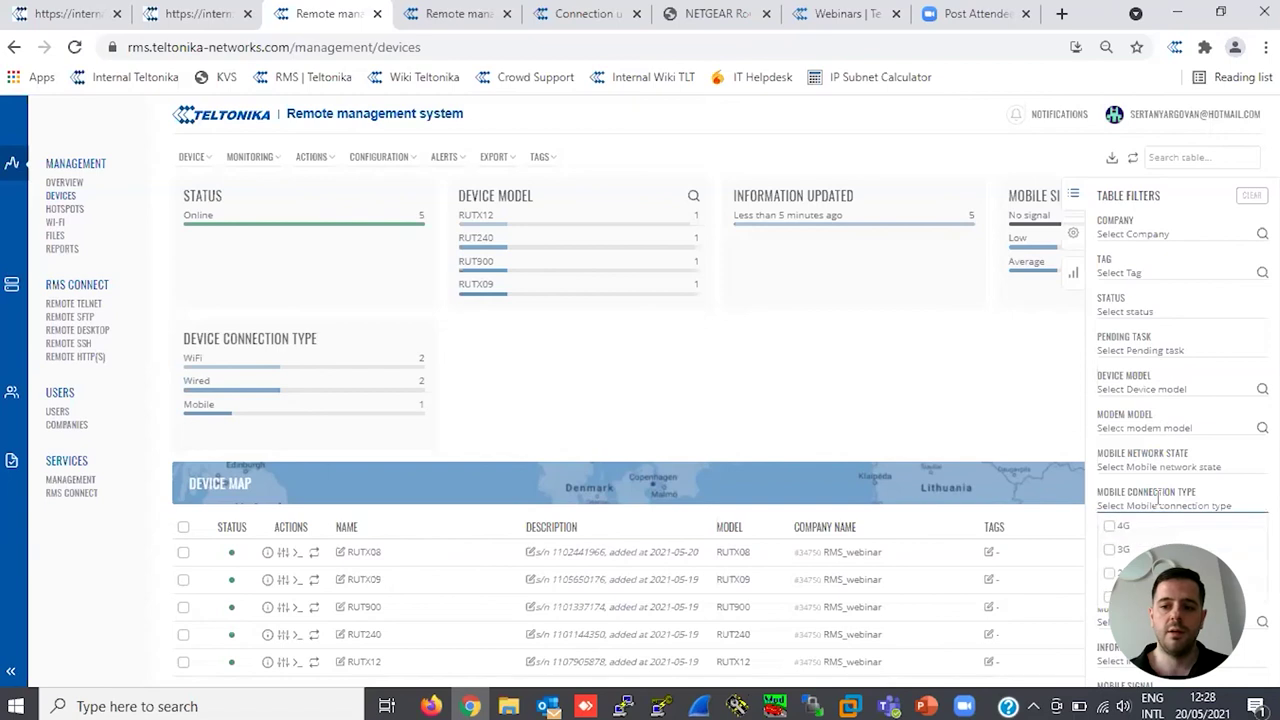
pyautogui.click(1113, 527)
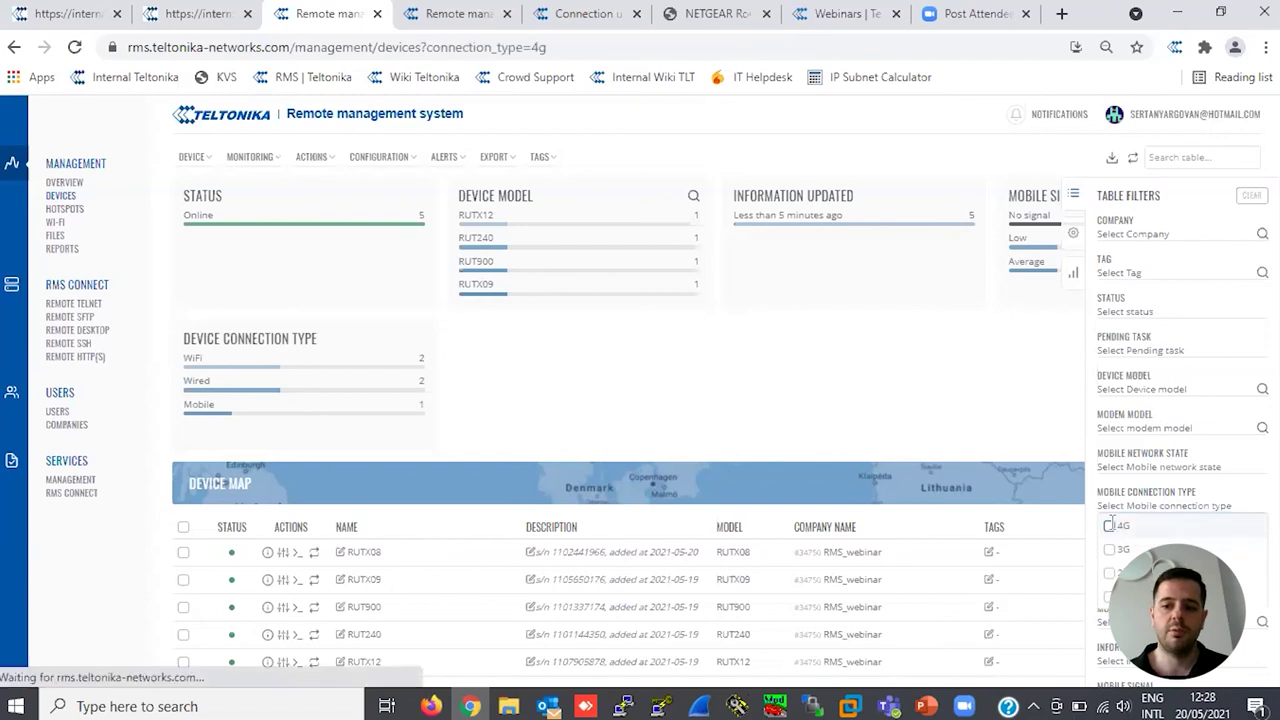
pyautogui.click(872, 414)
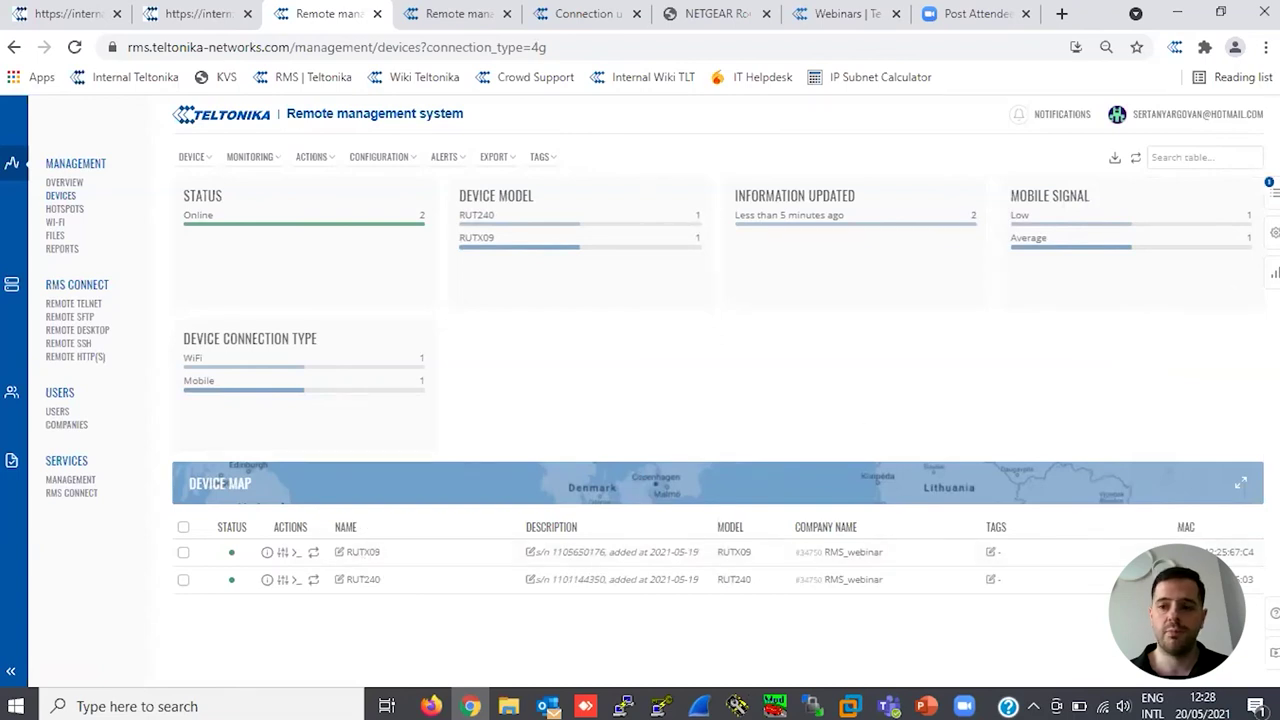
# Clear the 4G filter so all five devices are listed again.
pyautogui.click(1274, 194)
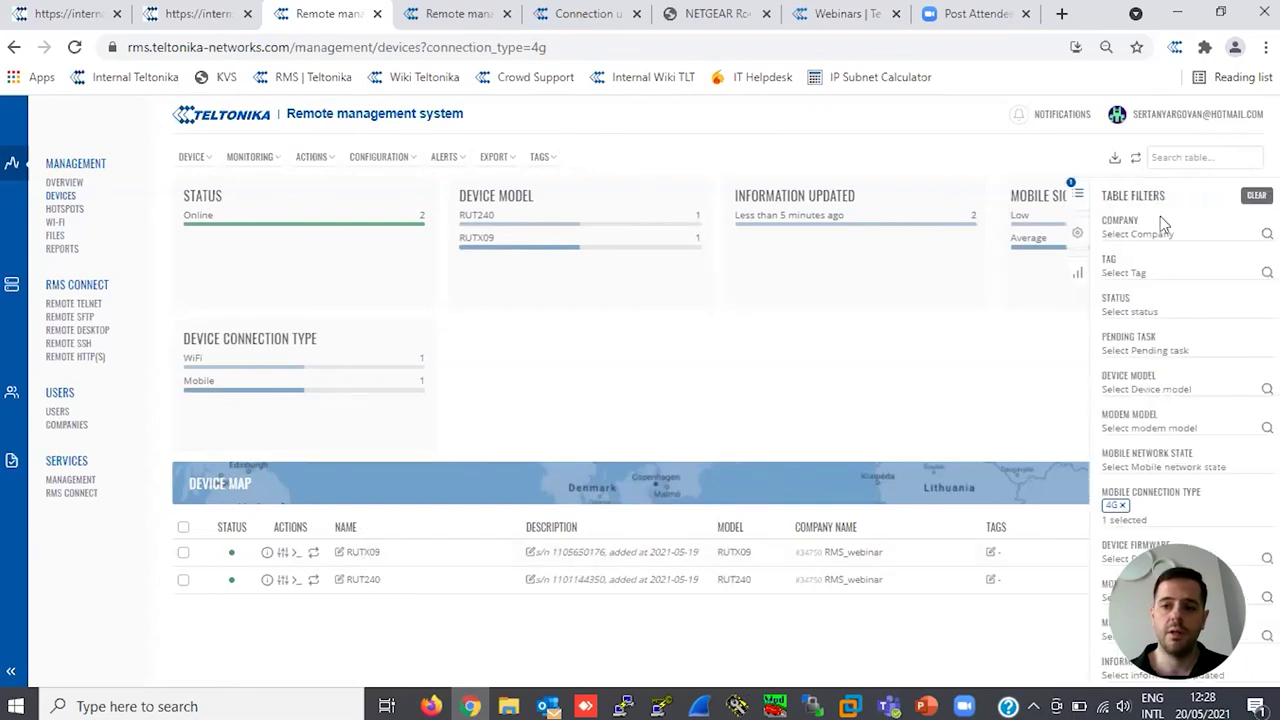
pyautogui.click(1252, 196)
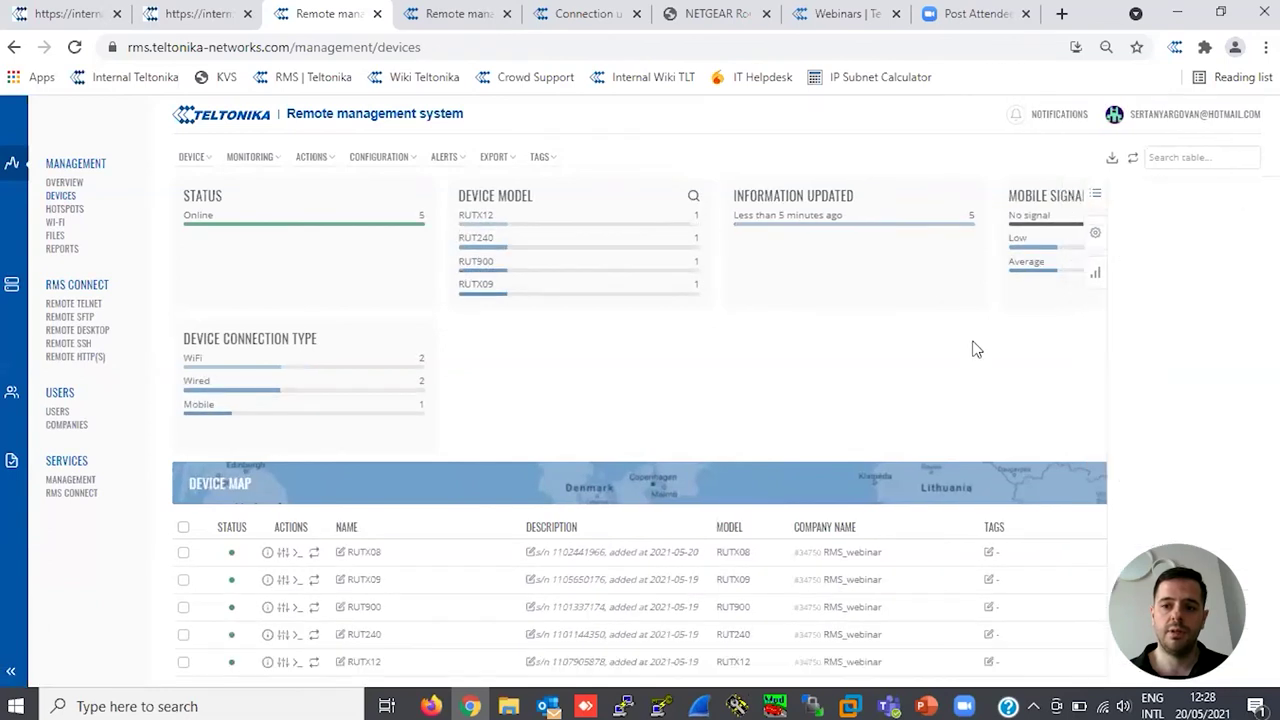
pyautogui.click(1272, 194)
# Try the I/O and Mobile table presets, reset to Default, and open Chart Settings.
pyautogui.click(1076, 234)
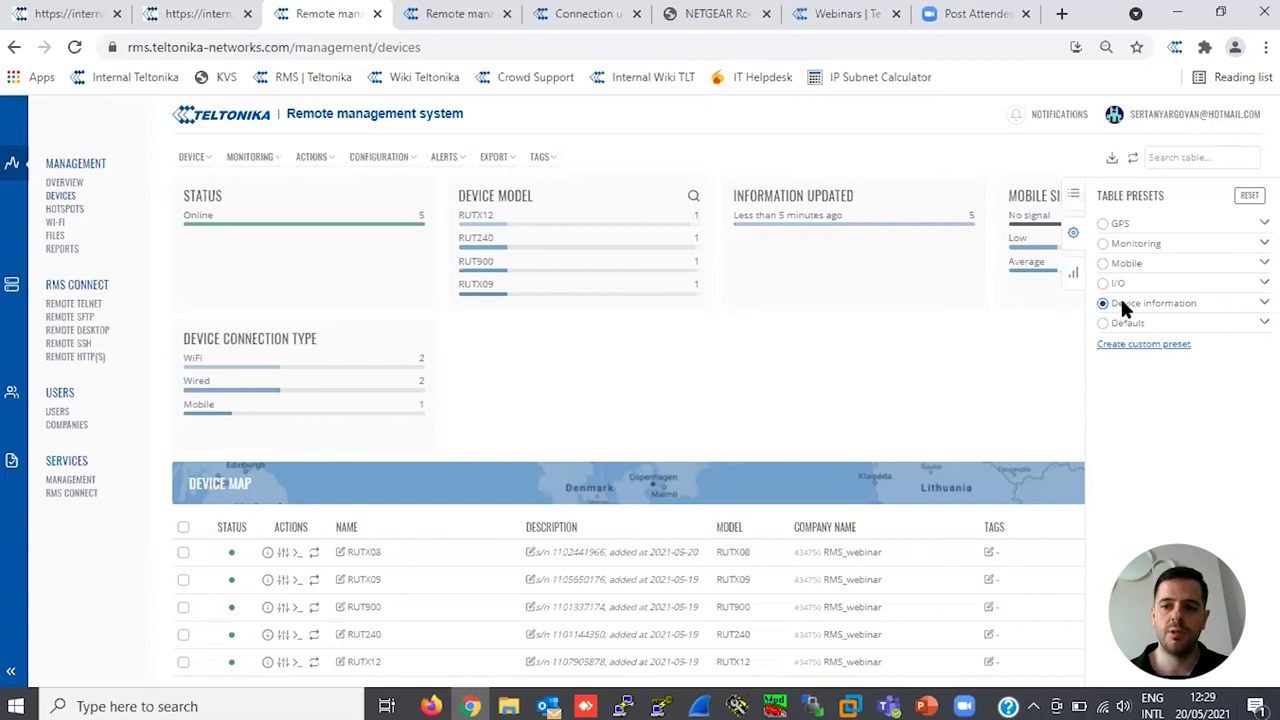
pyautogui.scroll(-1, 906, 257)
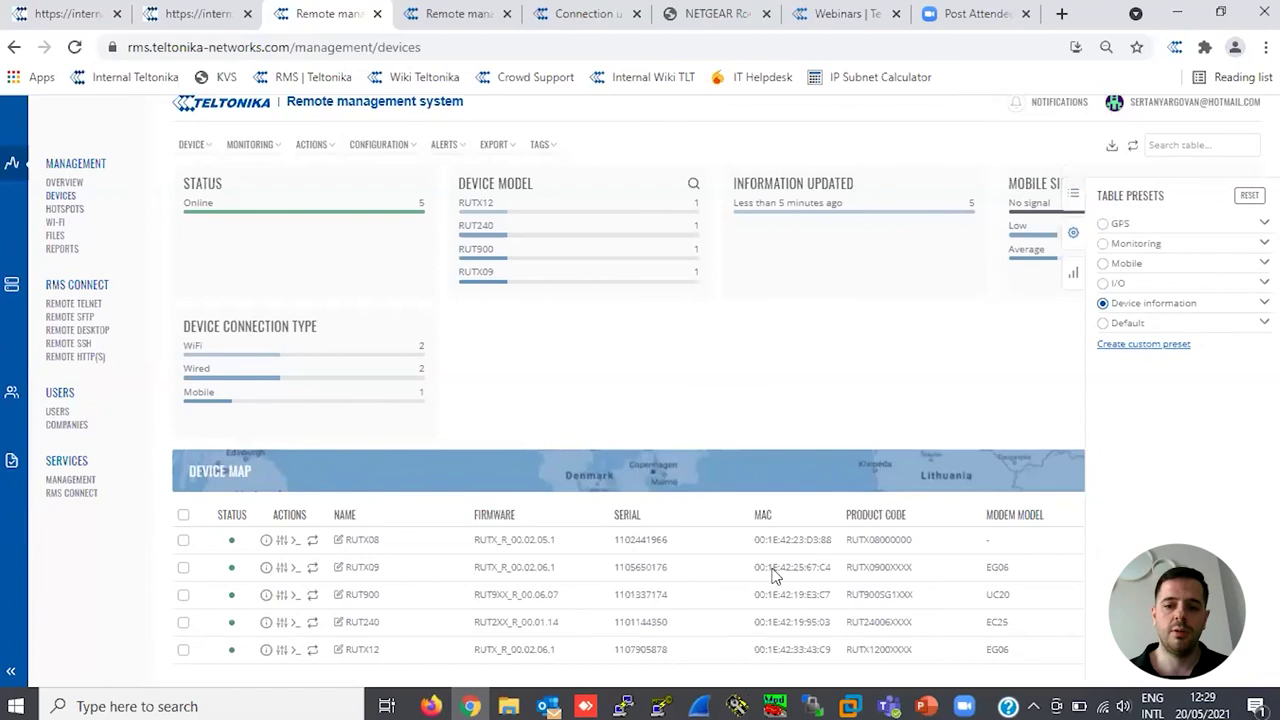
pyautogui.click(1104, 284)
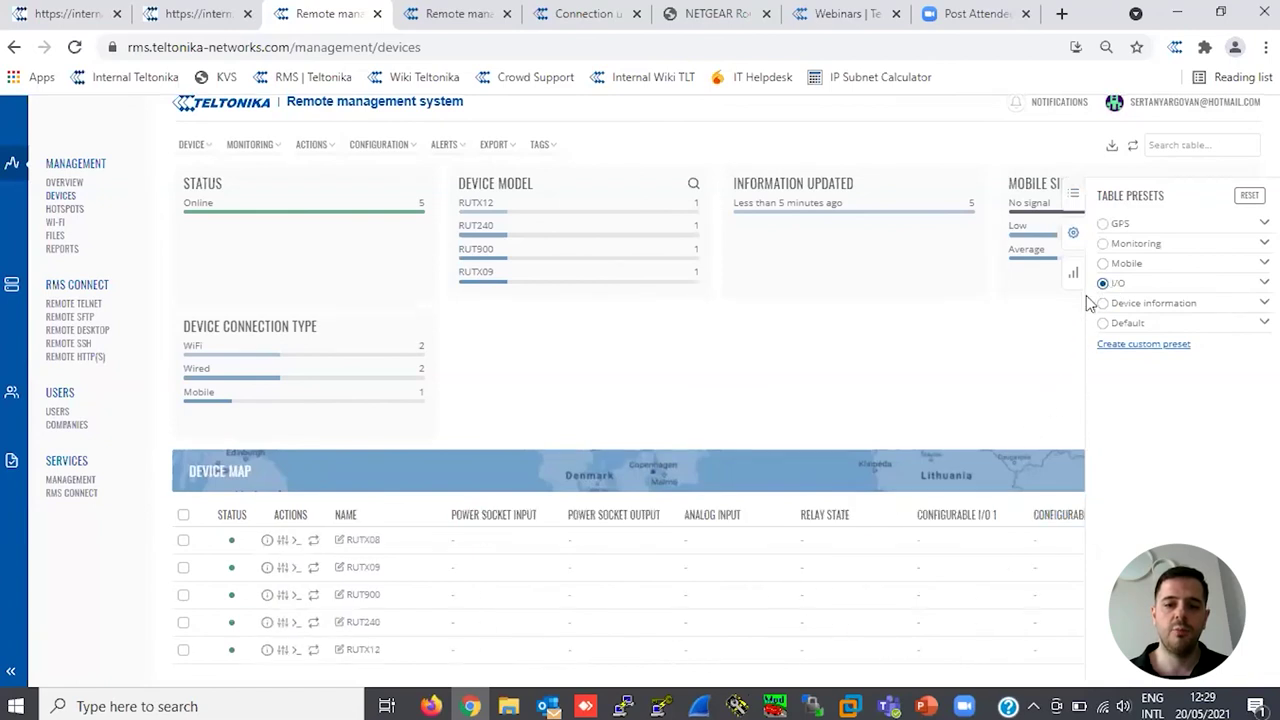
pyautogui.click(1102, 264)
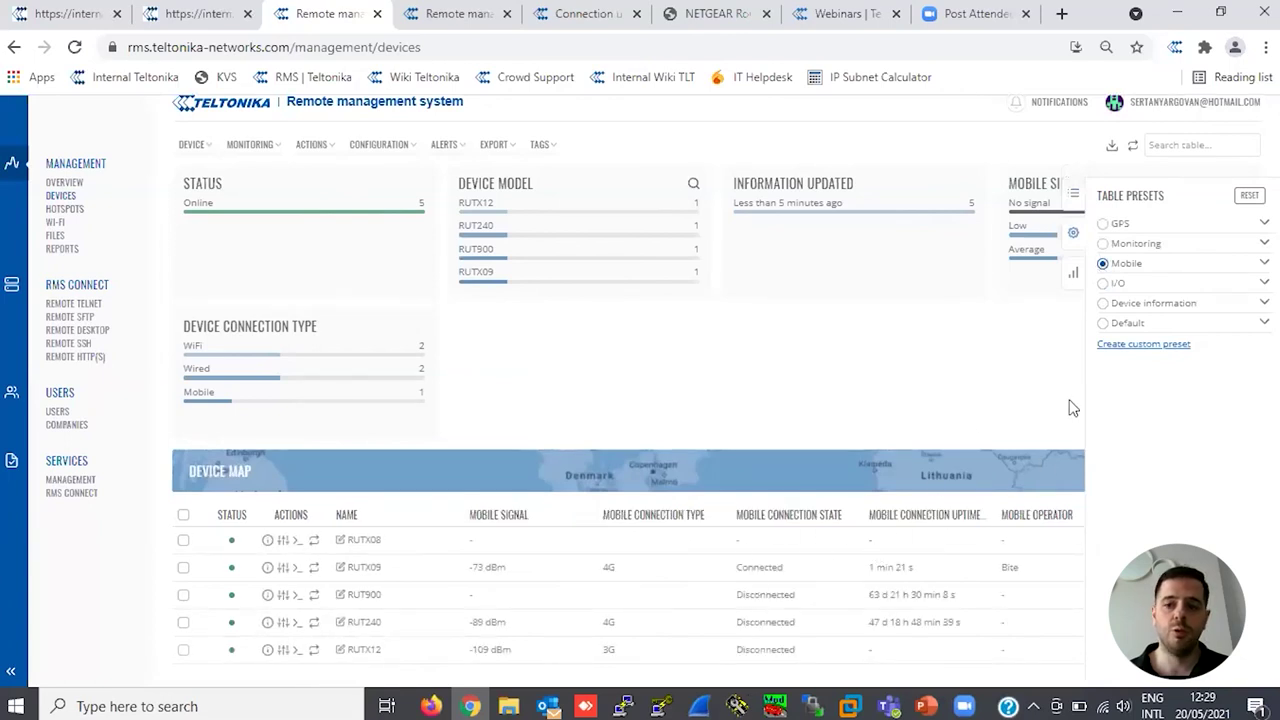
pyautogui.click(1249, 195)
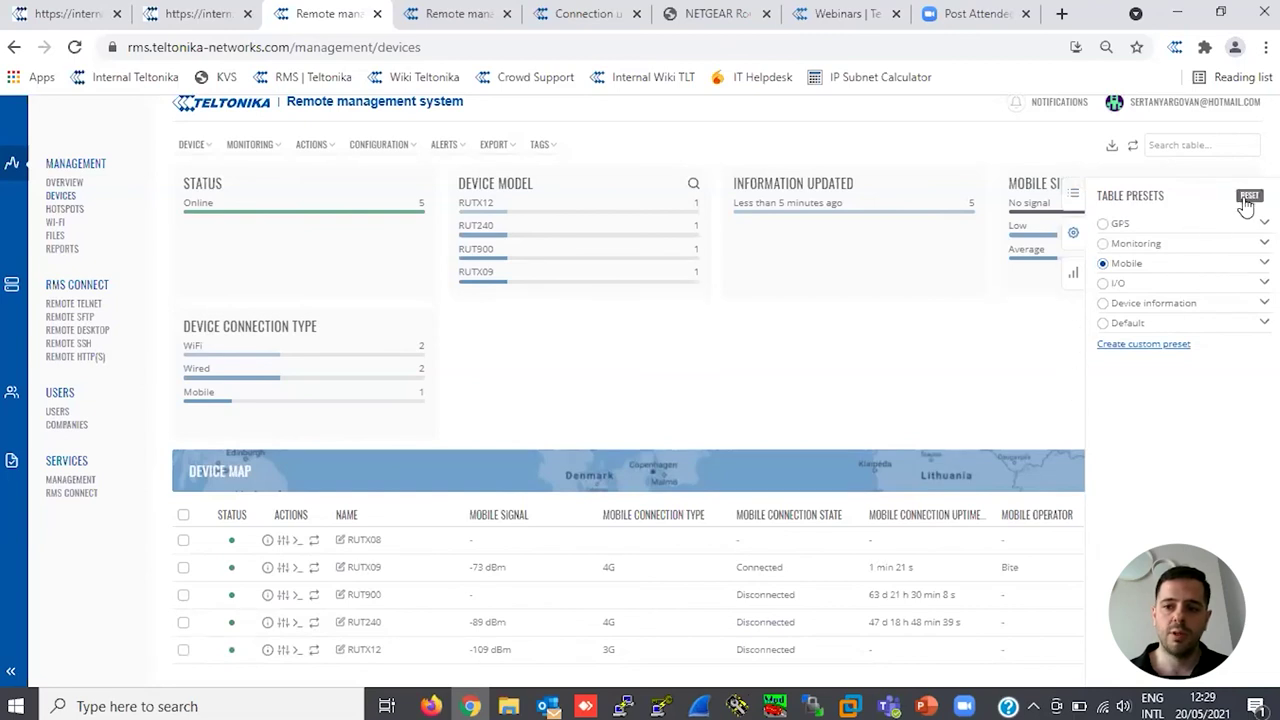
pyautogui.click(1073, 272)
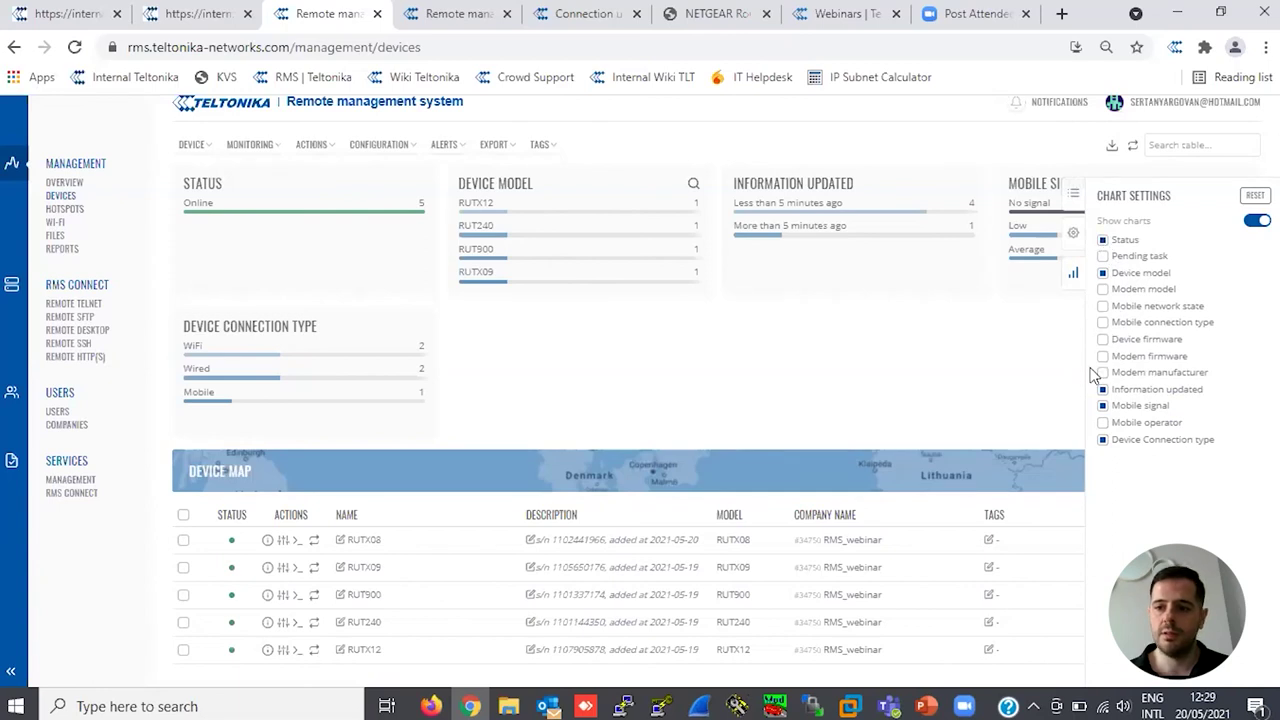
# Add Device firmware and Modem firmware charts, reset to defaults, and briefly view the help panel.
pyautogui.click(1104, 340)
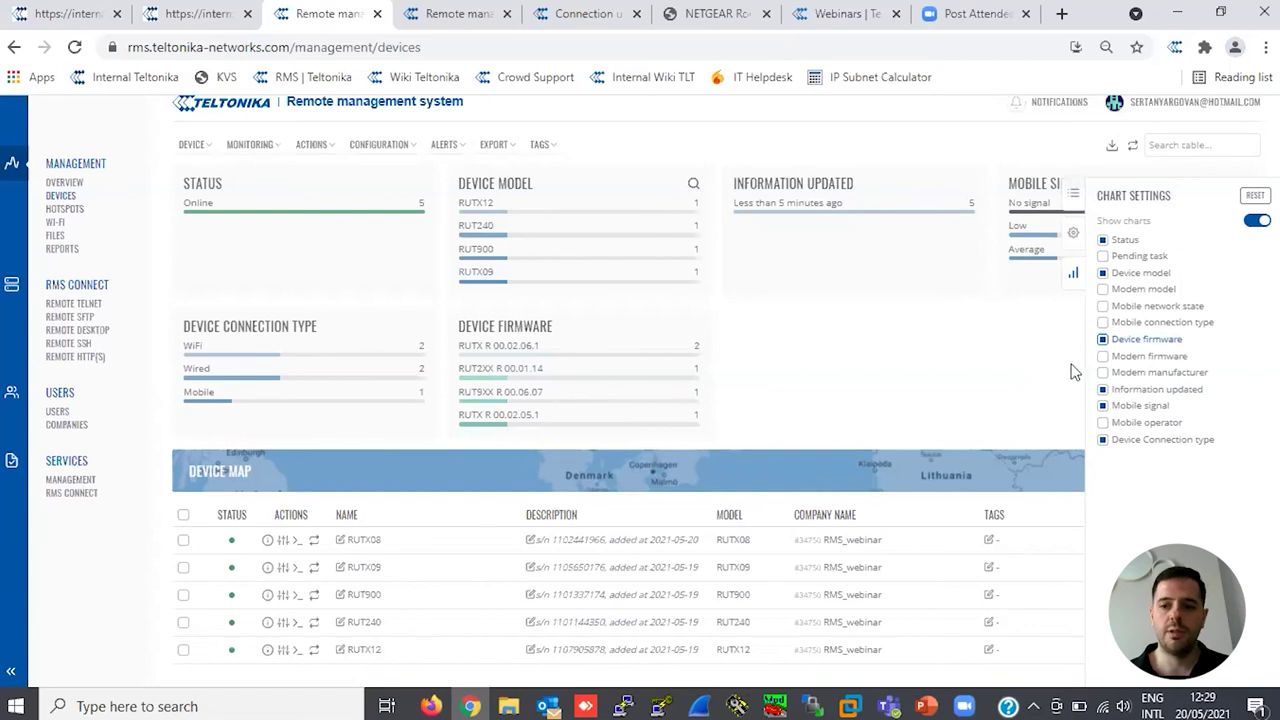
pyautogui.click(1104, 357)
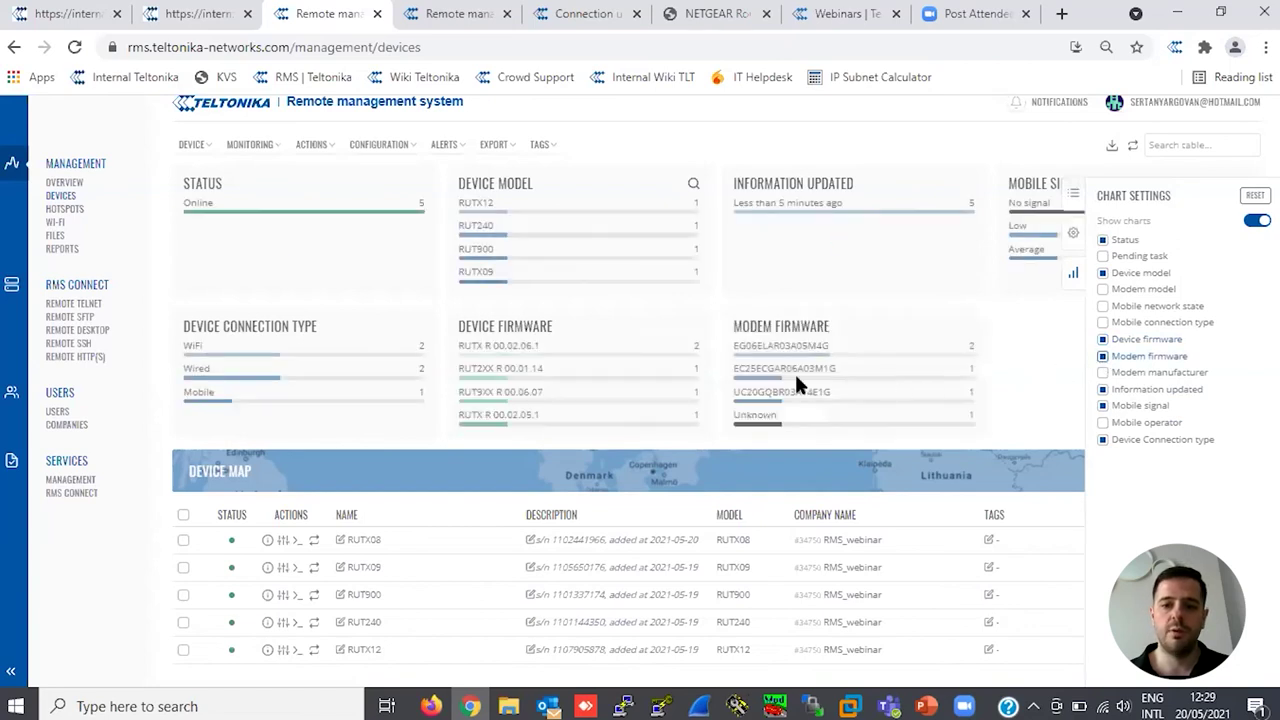
pyautogui.click(1255, 195)
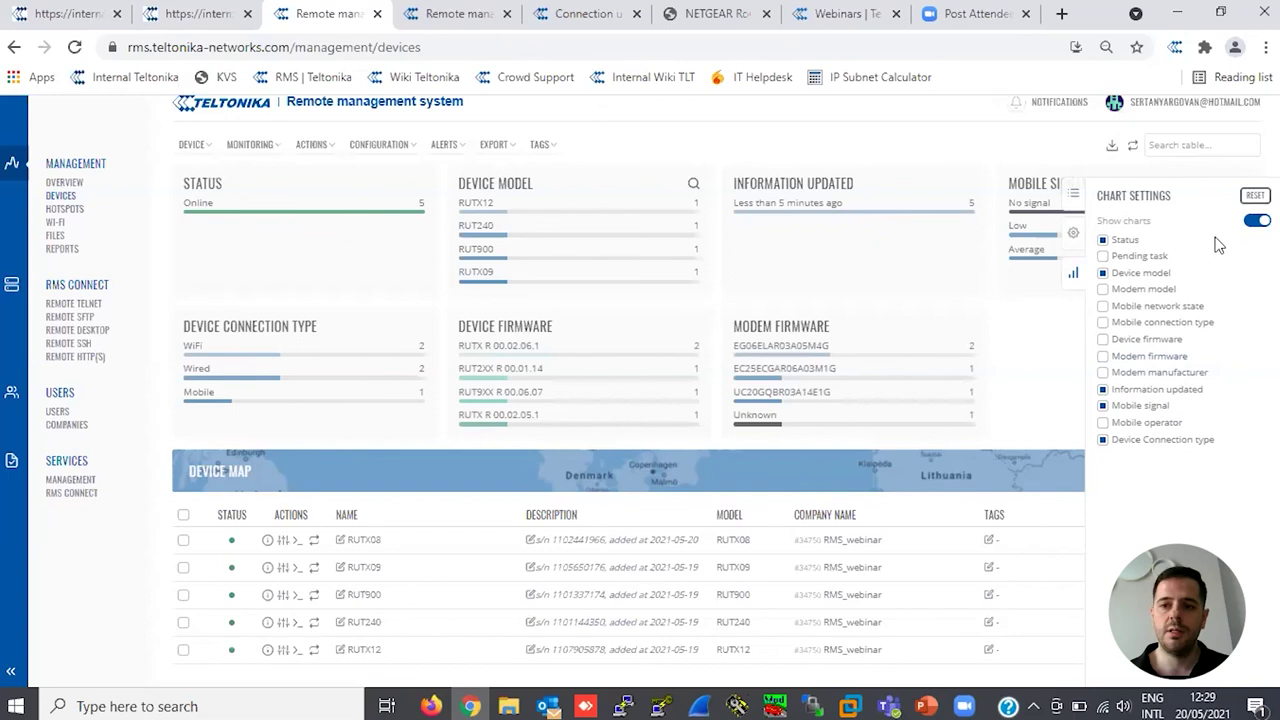
pyautogui.click(955, 300)
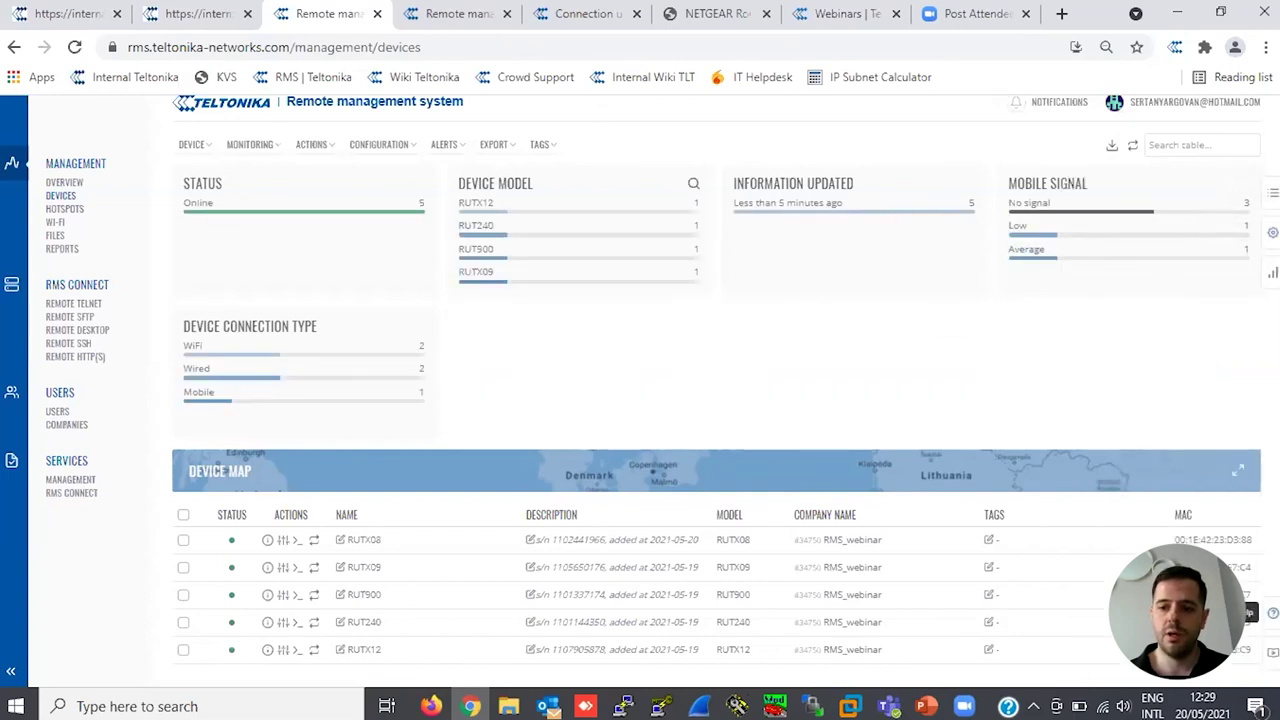
pyautogui.click(1272, 612)
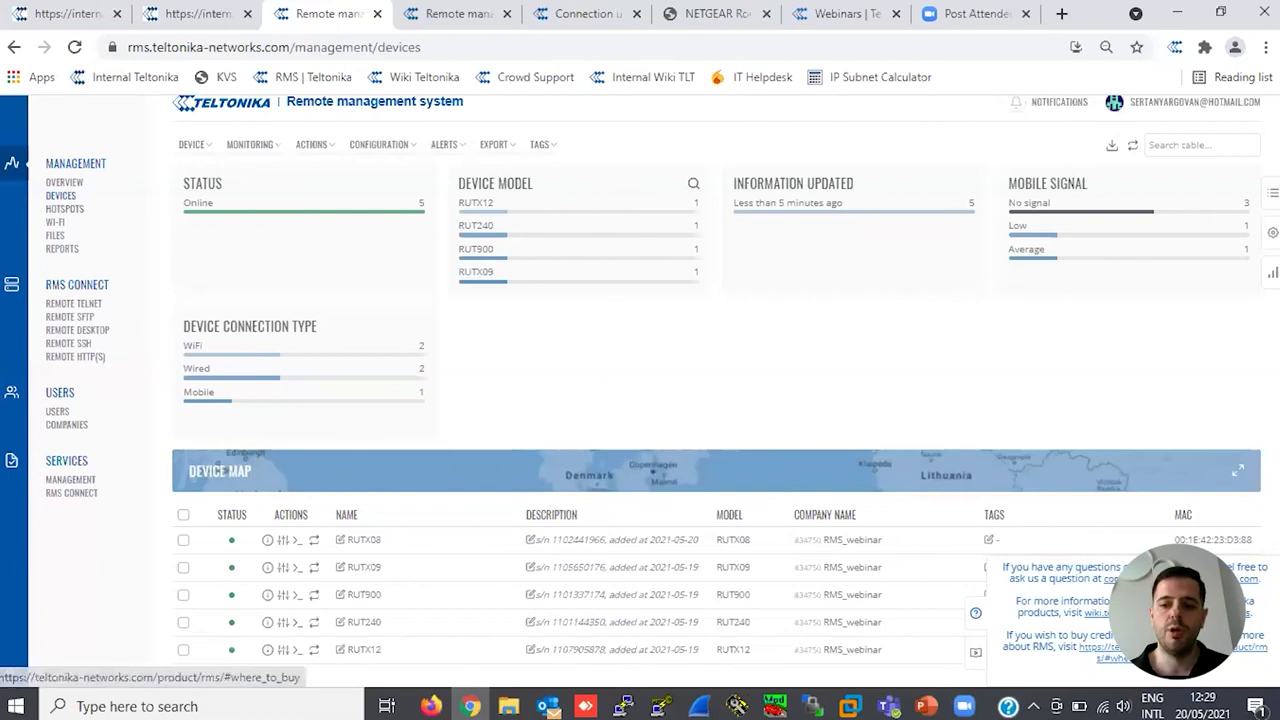
pyautogui.click(1150, 395)
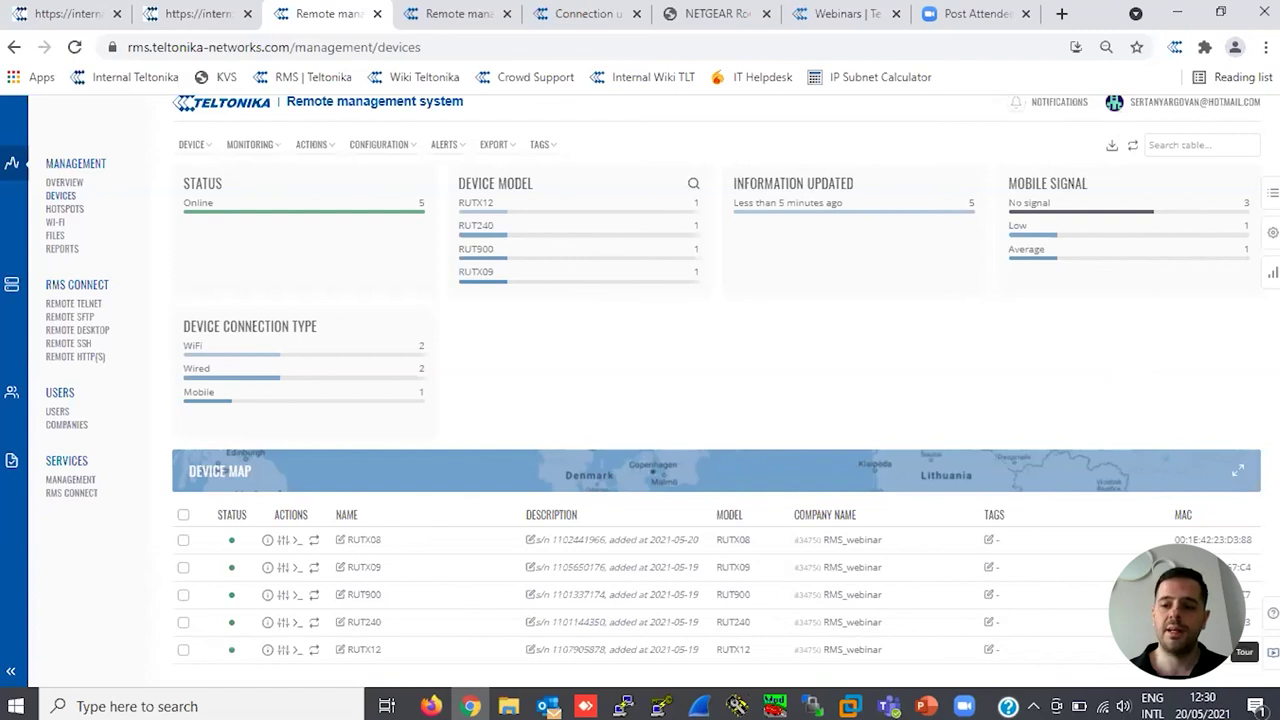
pyautogui.click(1273, 652)
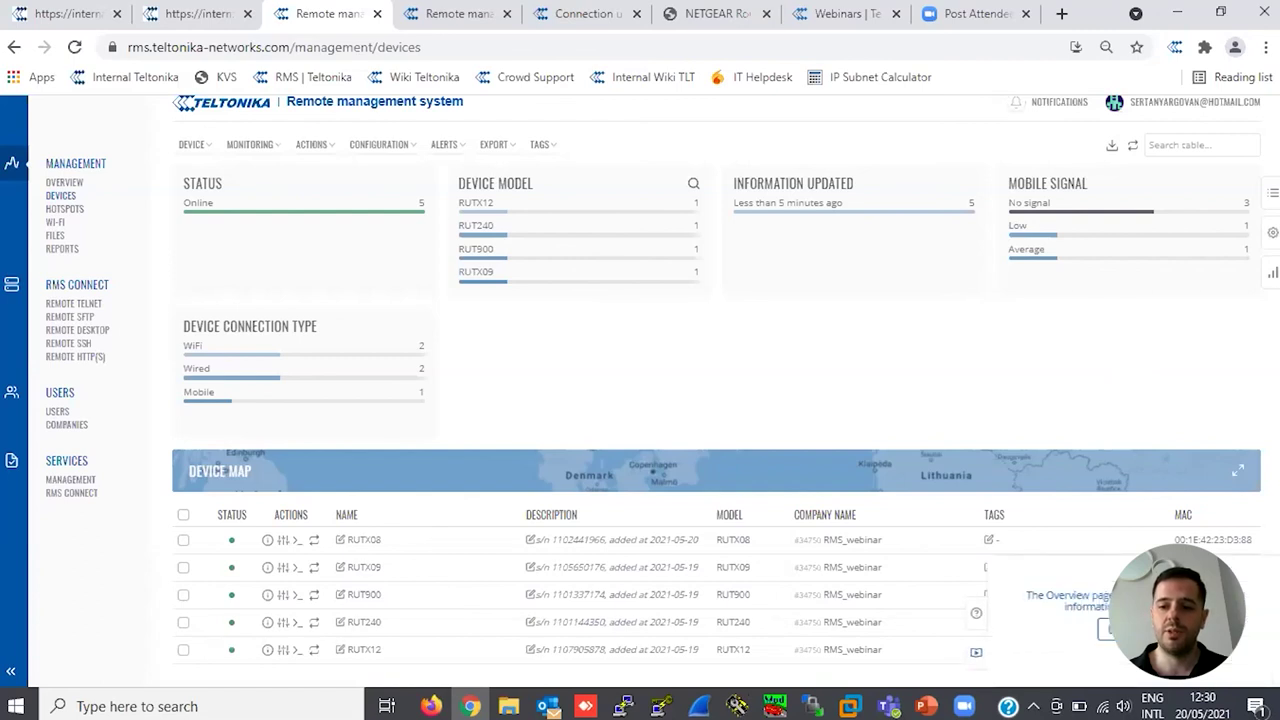
pyautogui.click(1106, 628)
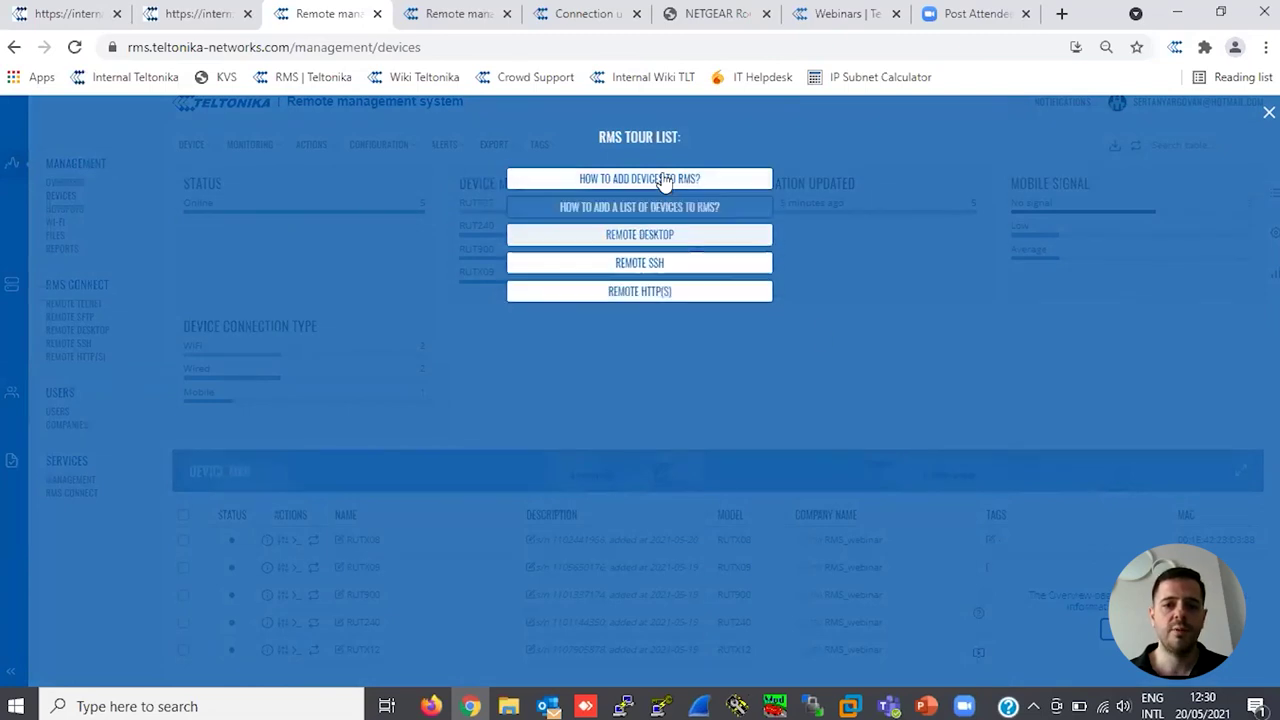
pyautogui.press('Escape')
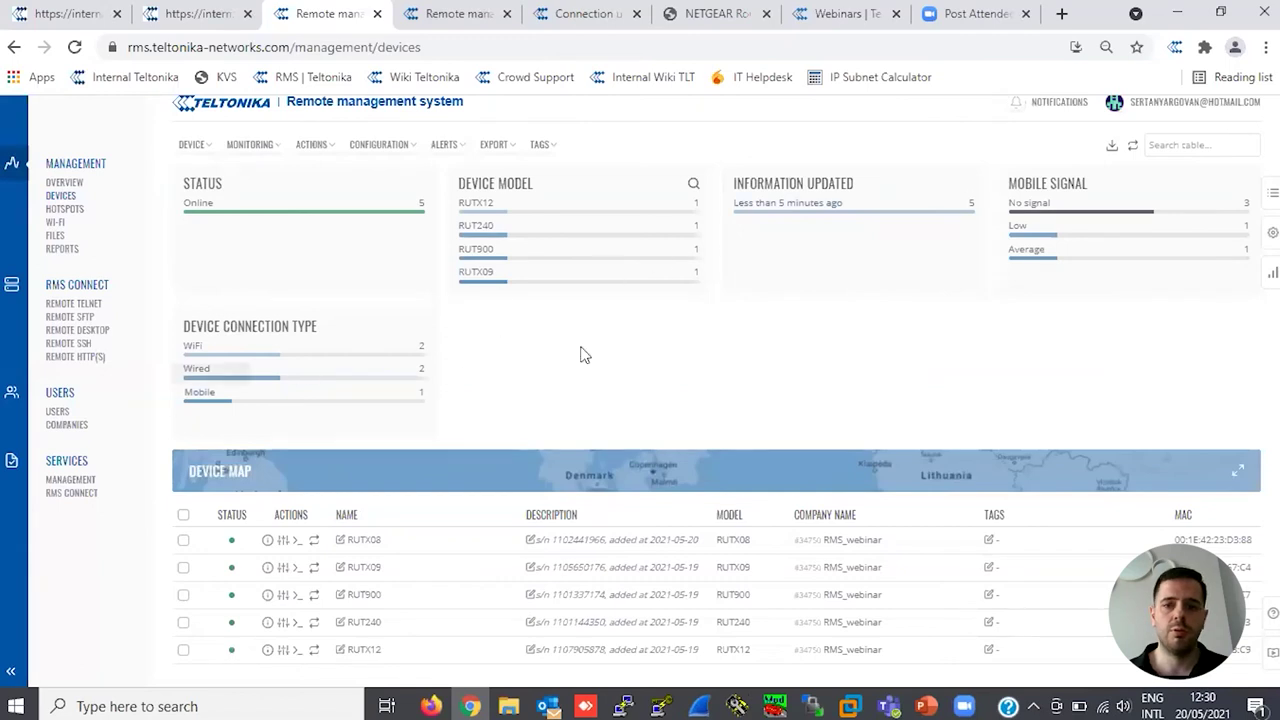
pyautogui.scroll(1, 782, 285)
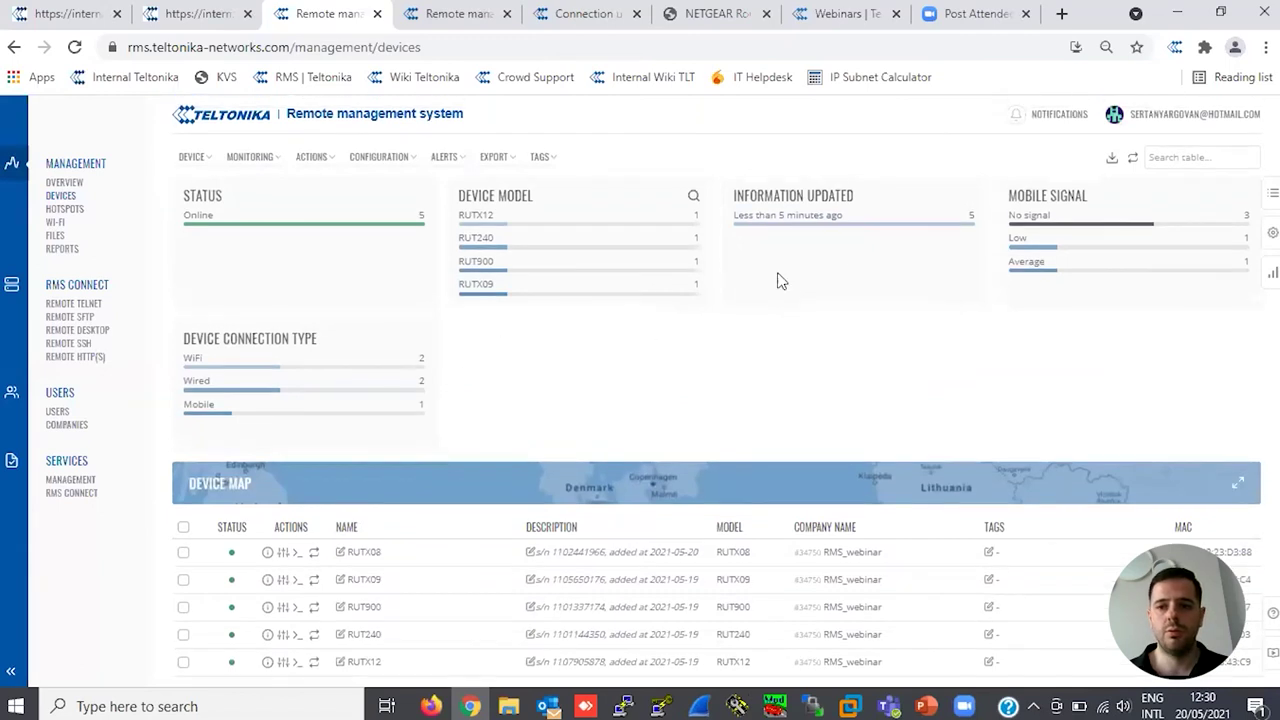